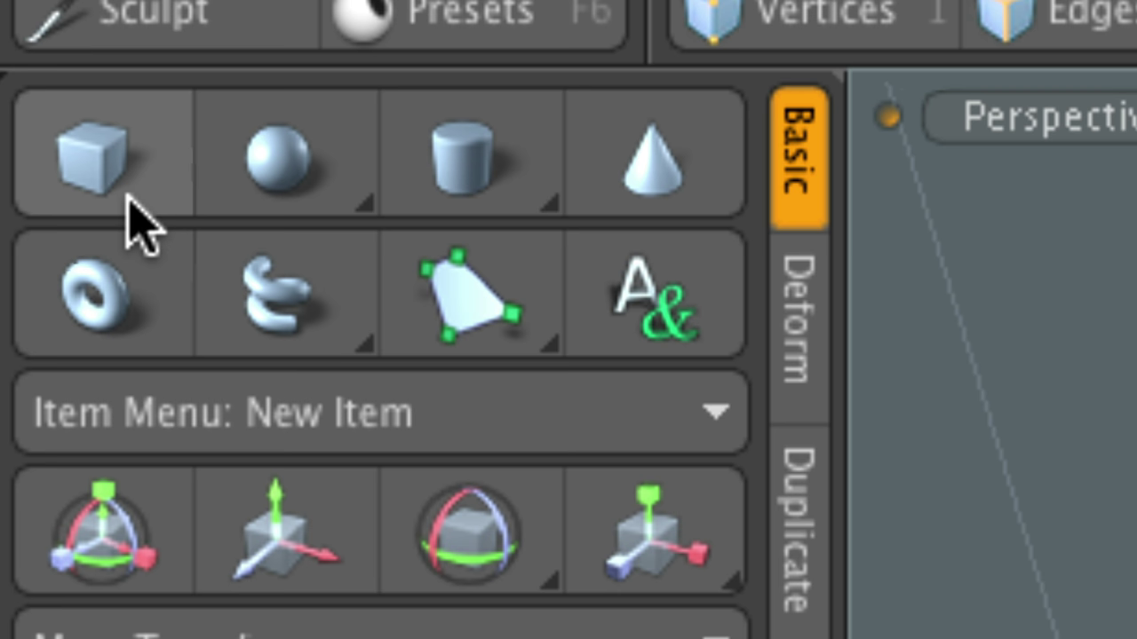
Add a unit cube mesh item and assign Cube as the Replicator's prototype
{"action": "left_click", "coordinate": [123, 206], "text": "ctrl"}
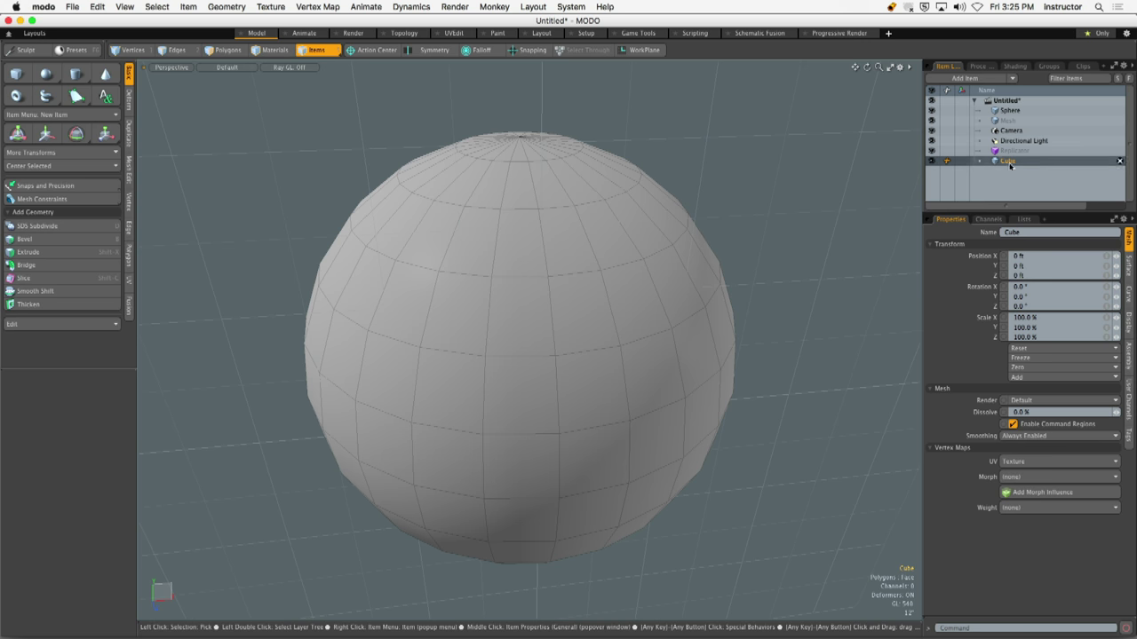
{"action": "left_click", "coordinate": [980, 155]}
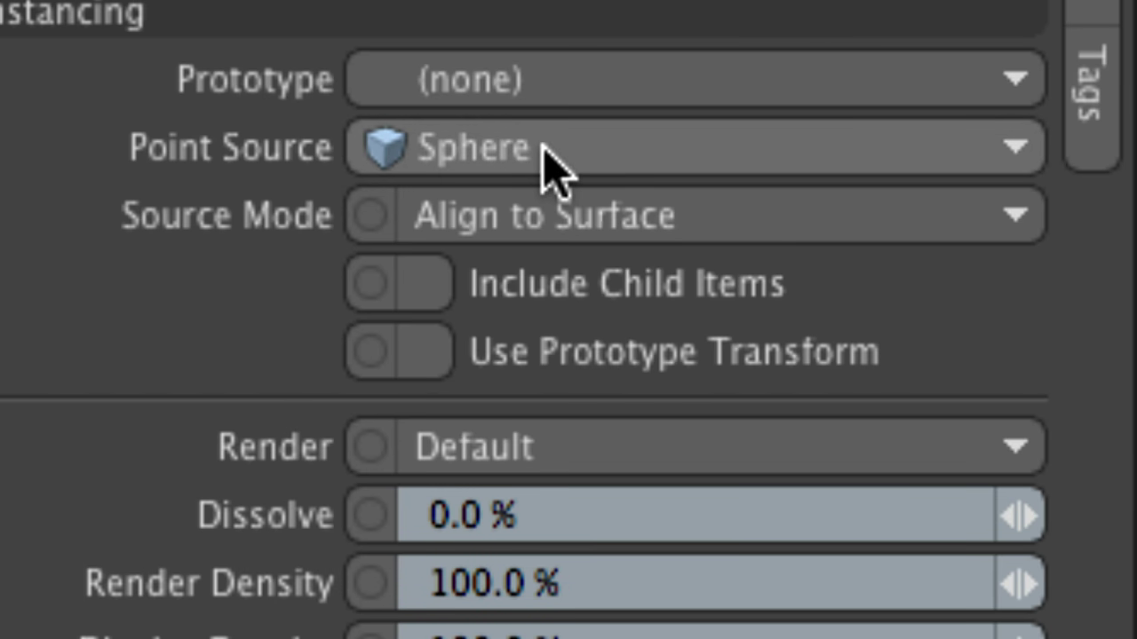
{"action": "left_click", "coordinate": [502, 89]}
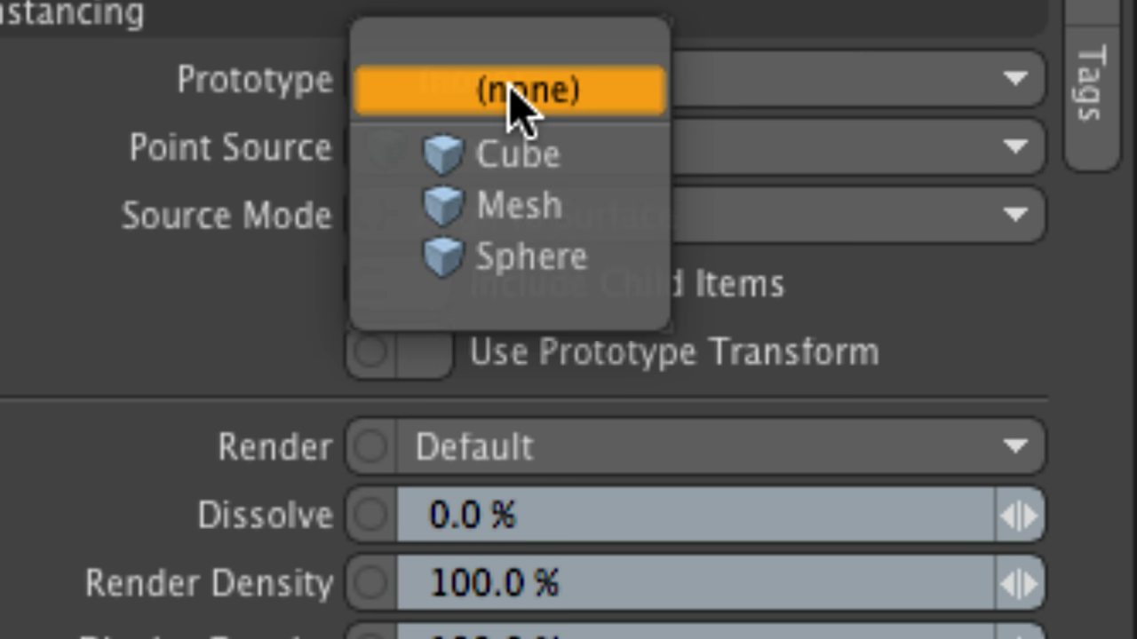
{"action": "left_click", "coordinate": [571, 157]}
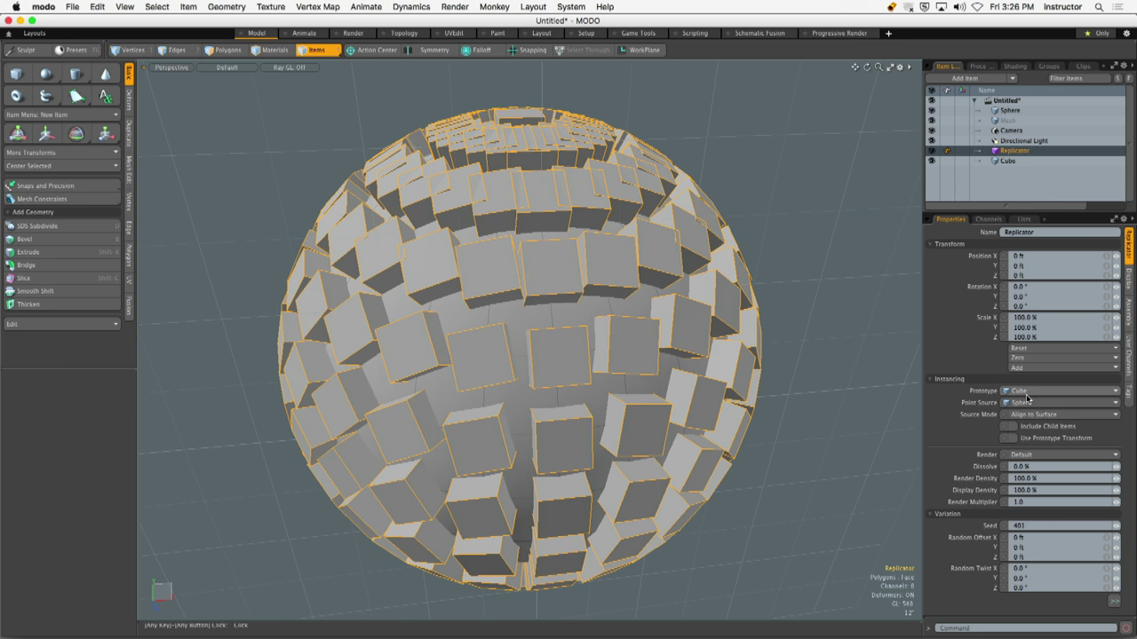
Examine the cubes replicated over the sphere's surface from several angles
{"action": "mouse_move", "coordinate": [568, 169]}
{"action": "left_mouse_down", "text": "alt"}
{"action": "mouse_move", "coordinate": [513, 283]}
{"action": "mouse_move", "coordinate": [554, 178]}
{"action": "left_mouse_up", "text": "alt"}
{"action": "scroll", "coordinate": [513, 282], "scroll_direction": "down", "scroll_amount": 3}
{"action": "scroll", "coordinate": [584, 277], "scroll_direction": "up", "scroll_amount": 5}
{"action": "left_click_drag", "start_coordinate": [584, 276], "coordinate": [502, 356], "text": "alt"}
{"action": "scroll", "coordinate": [555, 312], "scroll_direction": "down", "scroll_amount": 3}
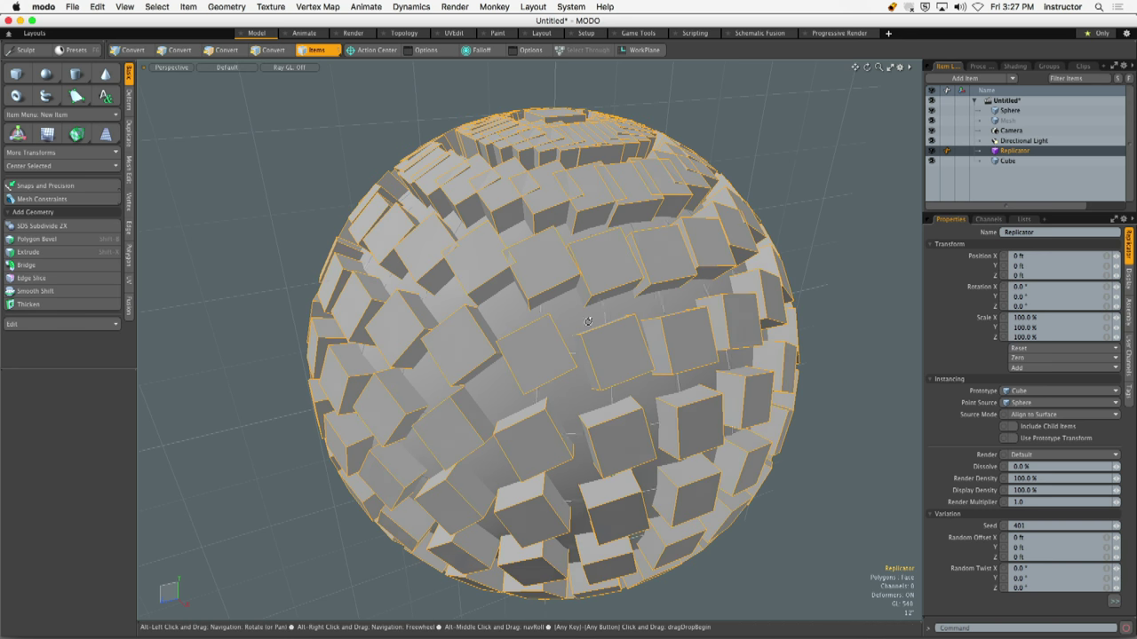
{"action": "left_click_drag", "start_coordinate": [500, 355], "coordinate": [565, 226], "text": "alt"}
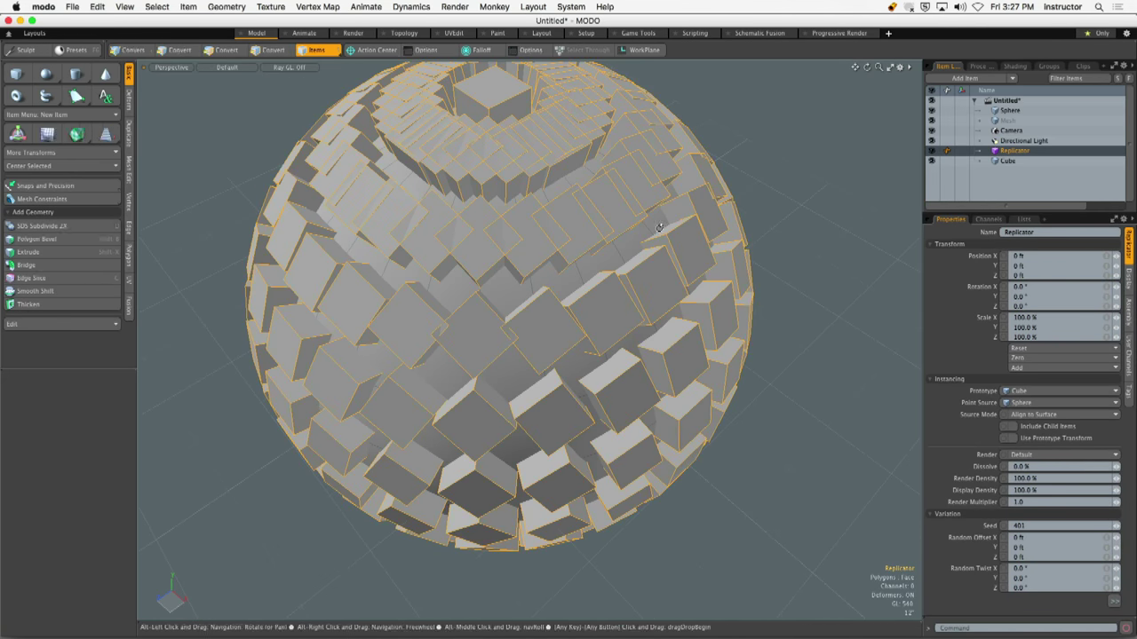
{"action": "left_click_drag", "start_coordinate": [681, 199], "coordinate": [685, 224], "text": "alt+shift"}
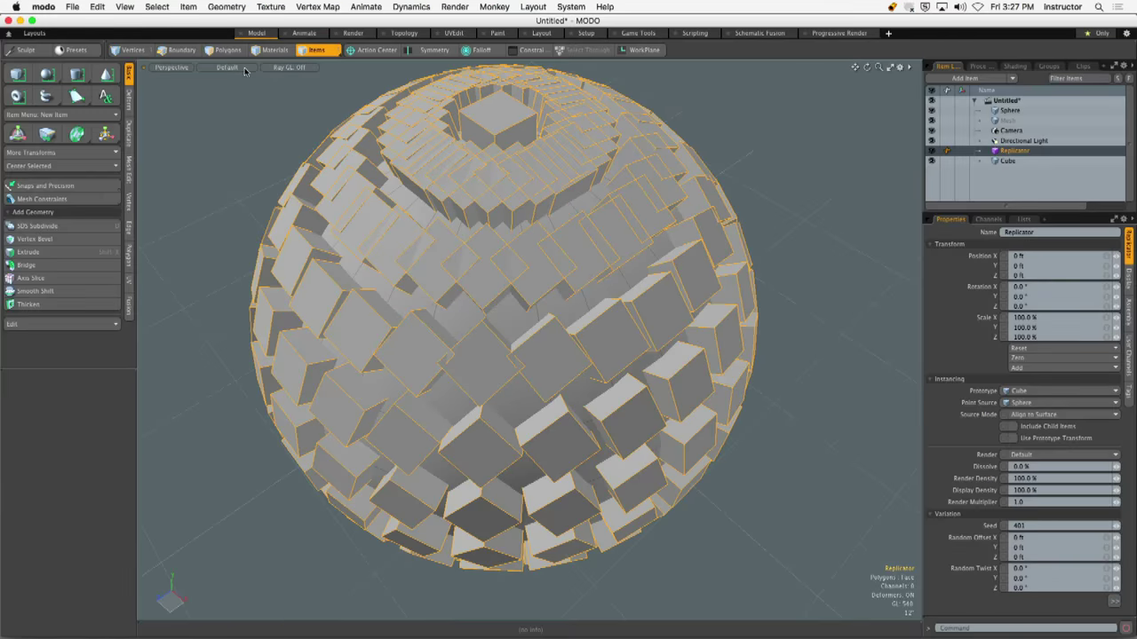
Try the Replicators display option None in the 3D viewport properties, and return it to Selected
{"action": "left_click", "coordinate": [360, 213]}
{"action": "key", "text": "o"}
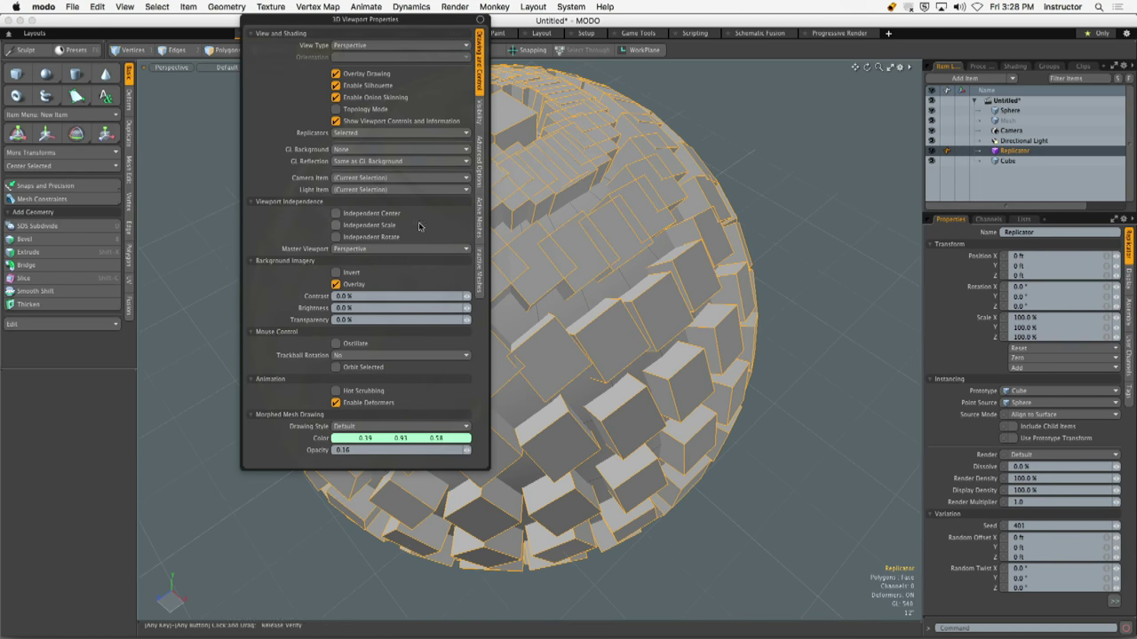
{"action": "left_click_drag", "start_coordinate": [403, 17], "coordinate": [547, 110]}
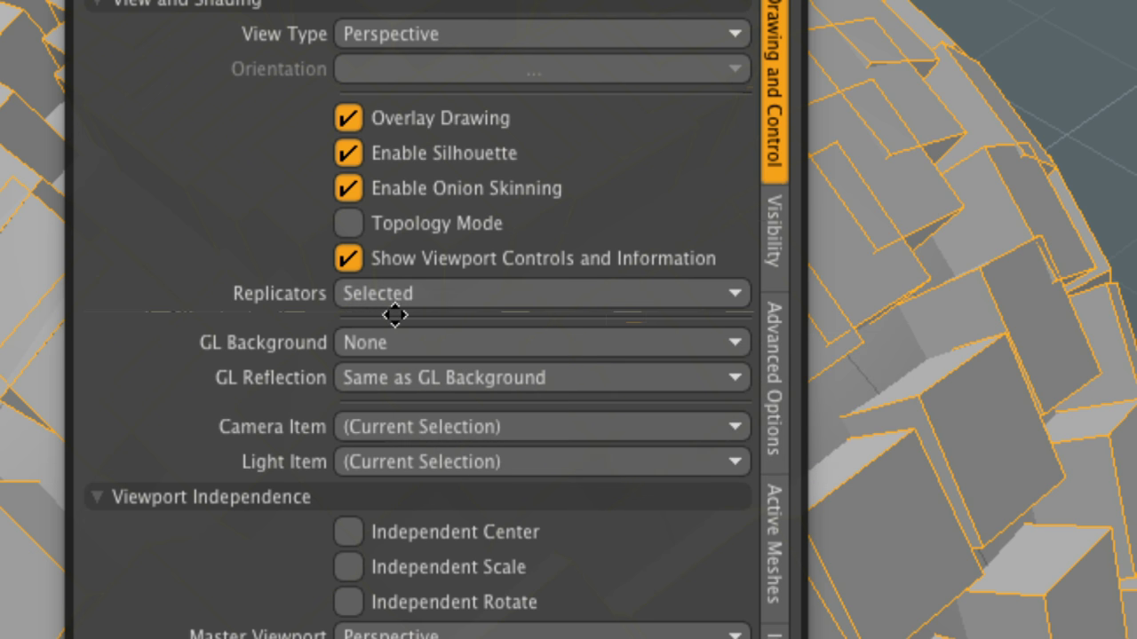
{"action": "left_click", "coordinate": [423, 296]}
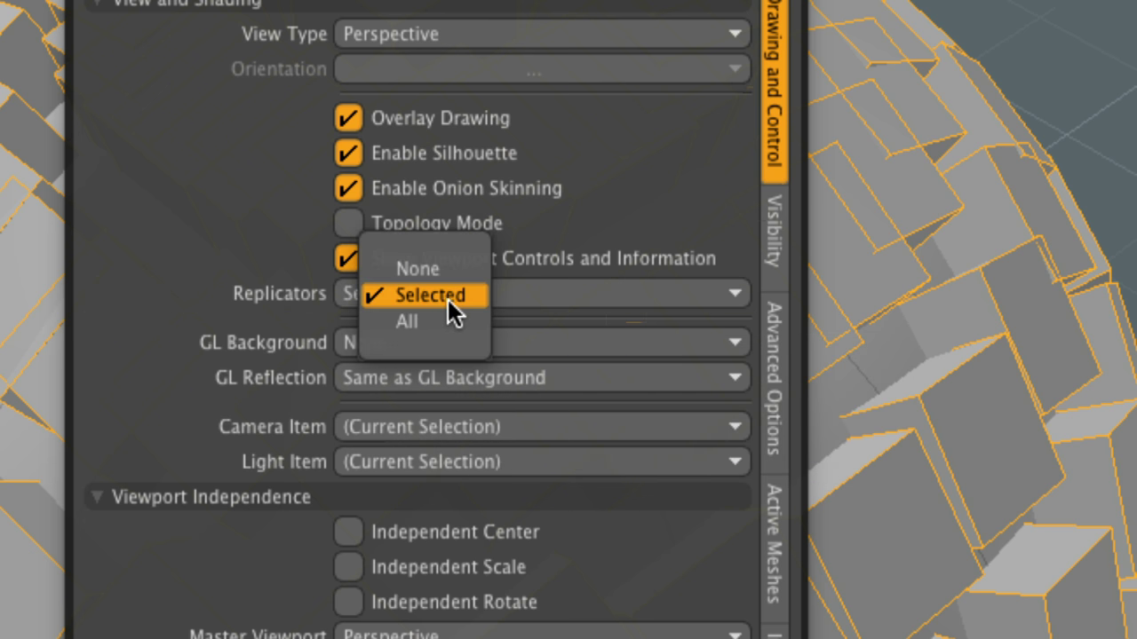
{"action": "left_click", "coordinate": [446, 264]}
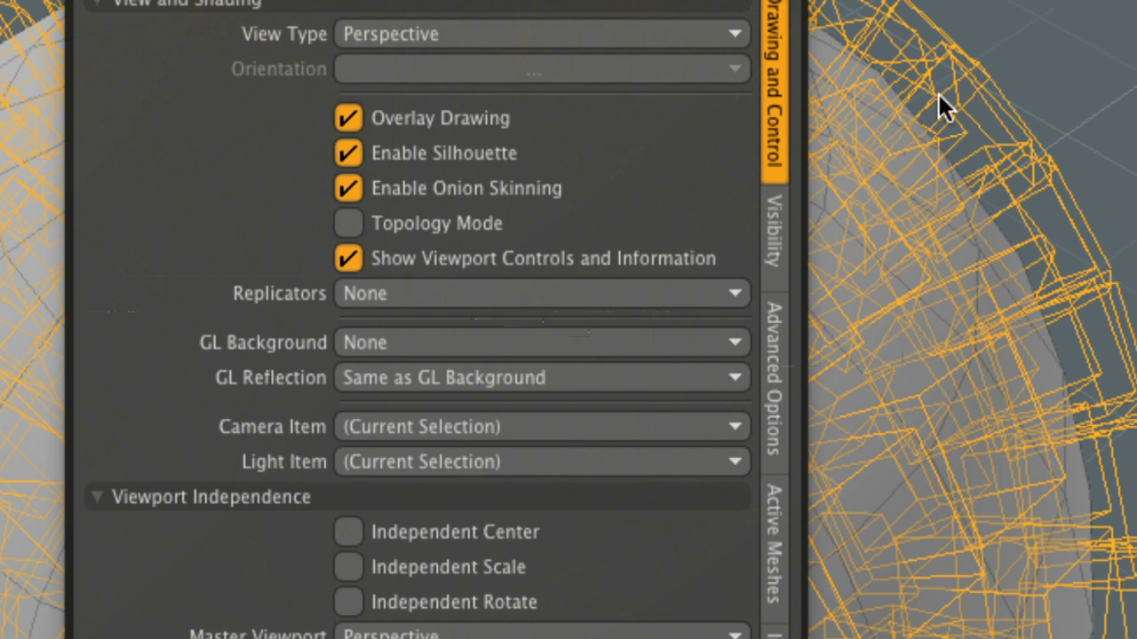
{"action": "left_click", "coordinate": [423, 293]}
{"action": "left_click", "coordinate": [431, 318]}
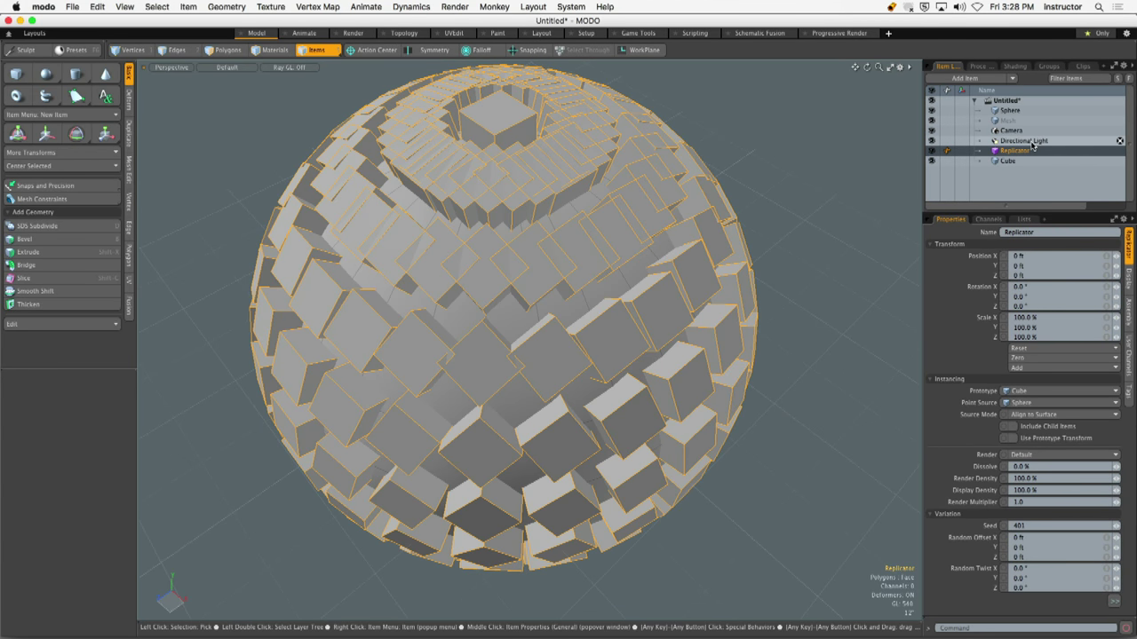
Select the Directional Light and examine the viewport's Replicators display options with the Replicator unselected
{"action": "left_click", "coordinate": [1030, 142]}
{"action": "left_click_drag", "start_coordinate": [896, 169], "coordinate": [710, 192], "text": "alt"}
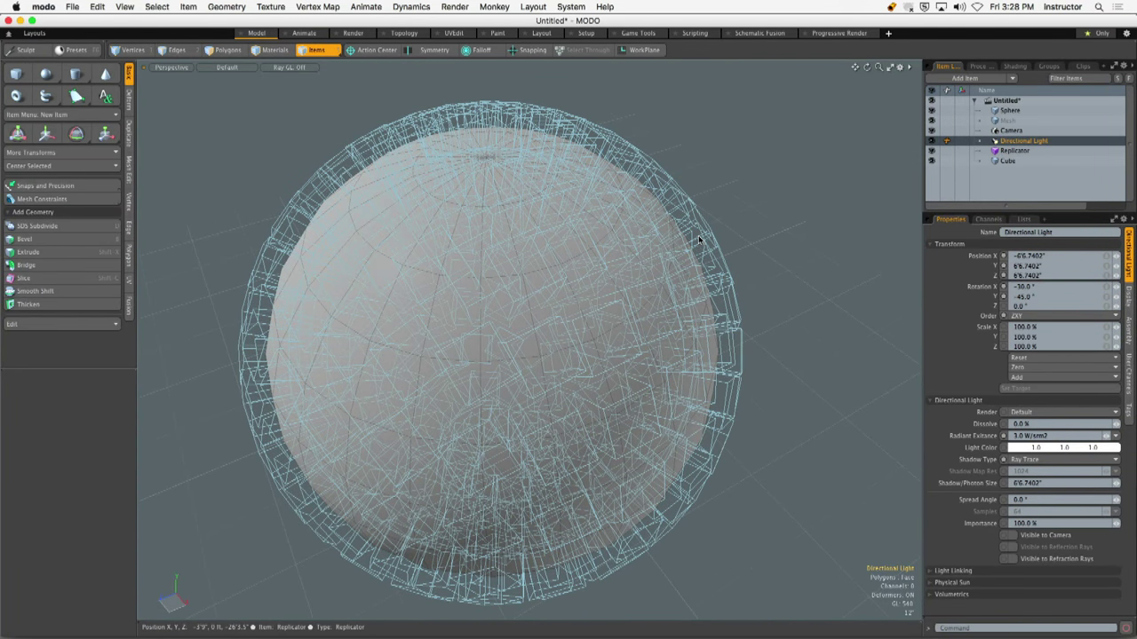
{"action": "key", "text": "o"}
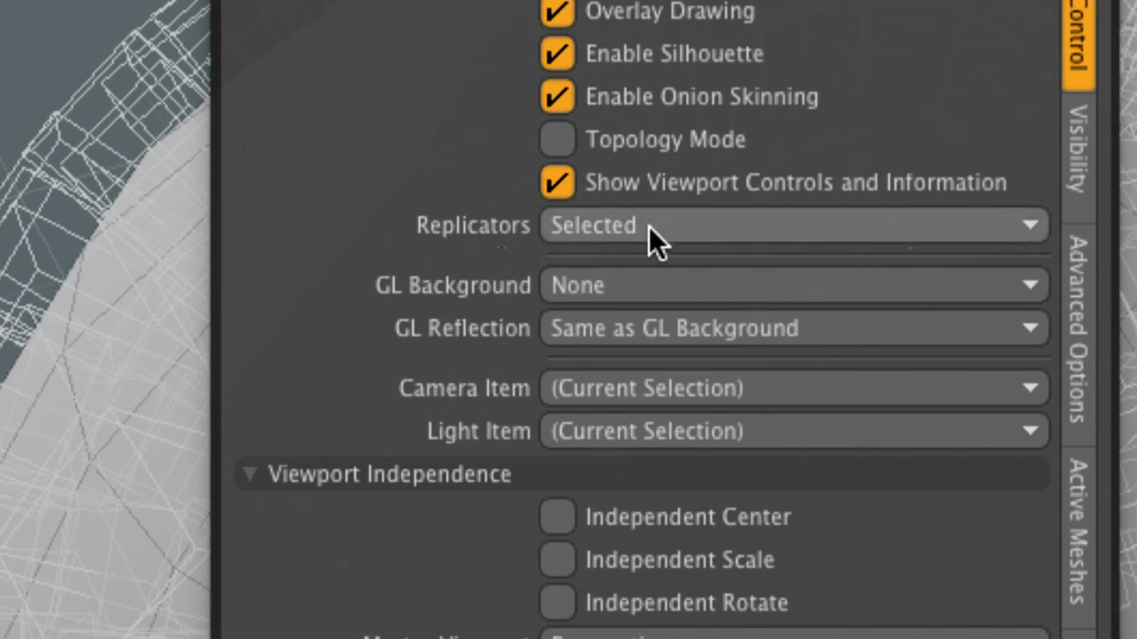
{"action": "left_click", "coordinate": [462, 222]}
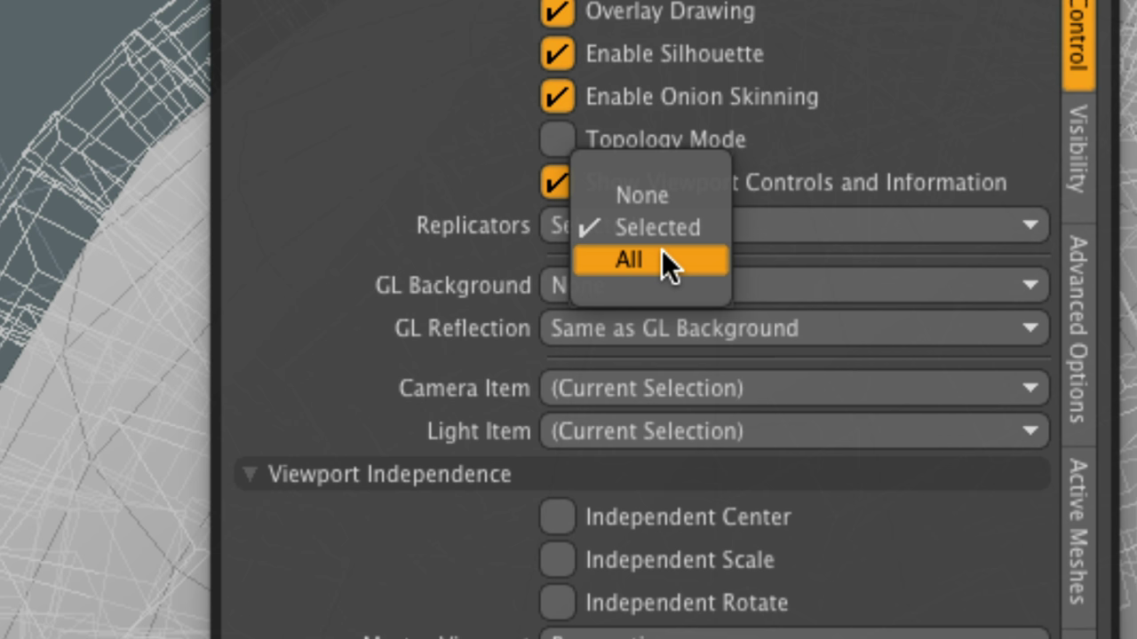
{"action": "left_click", "coordinate": [401, 180]}
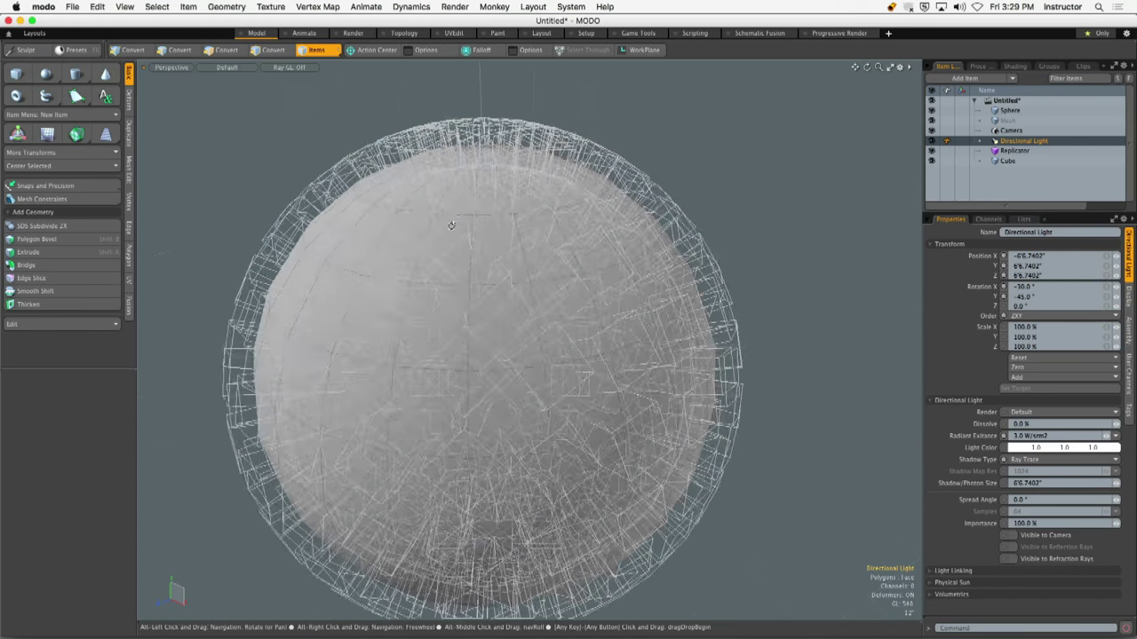
{"action": "mouse_move", "coordinate": [455, 257]}
{"action": "left_mouse_down", "text": "alt"}
{"action": "mouse_move", "coordinate": [454, 235]}
{"action": "mouse_move", "coordinate": [452, 269]}
{"action": "left_mouse_up", "text": "alt"}
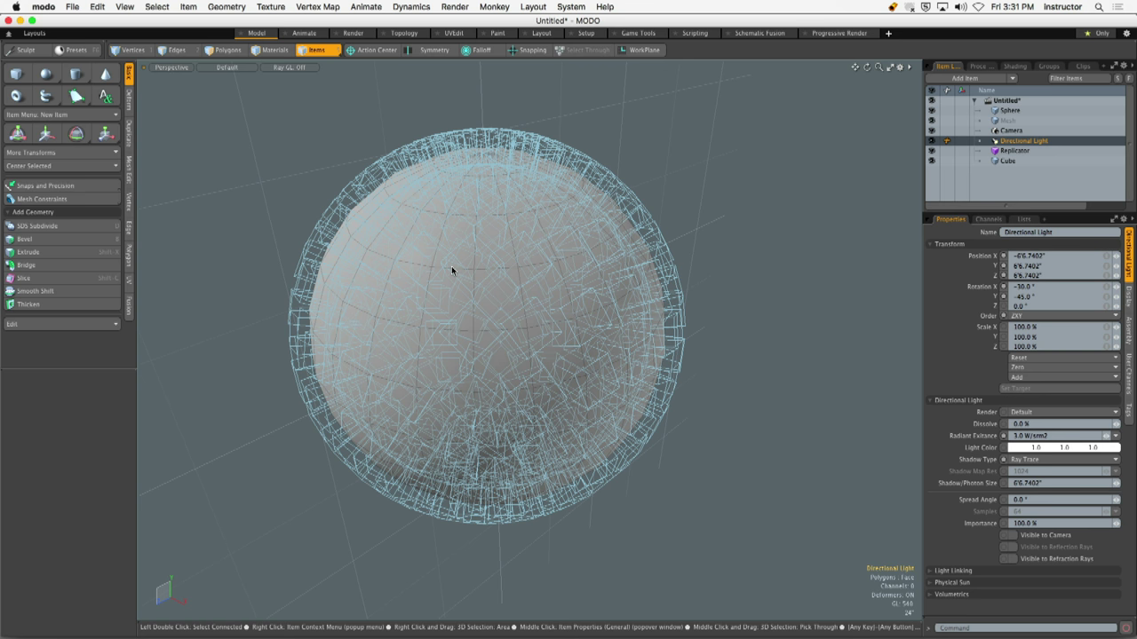
In the front view, hide the Replicator and the Sphere to inspect the Cube's position relative to the origin
{"action": "left_click", "coordinate": [1010, 152]}
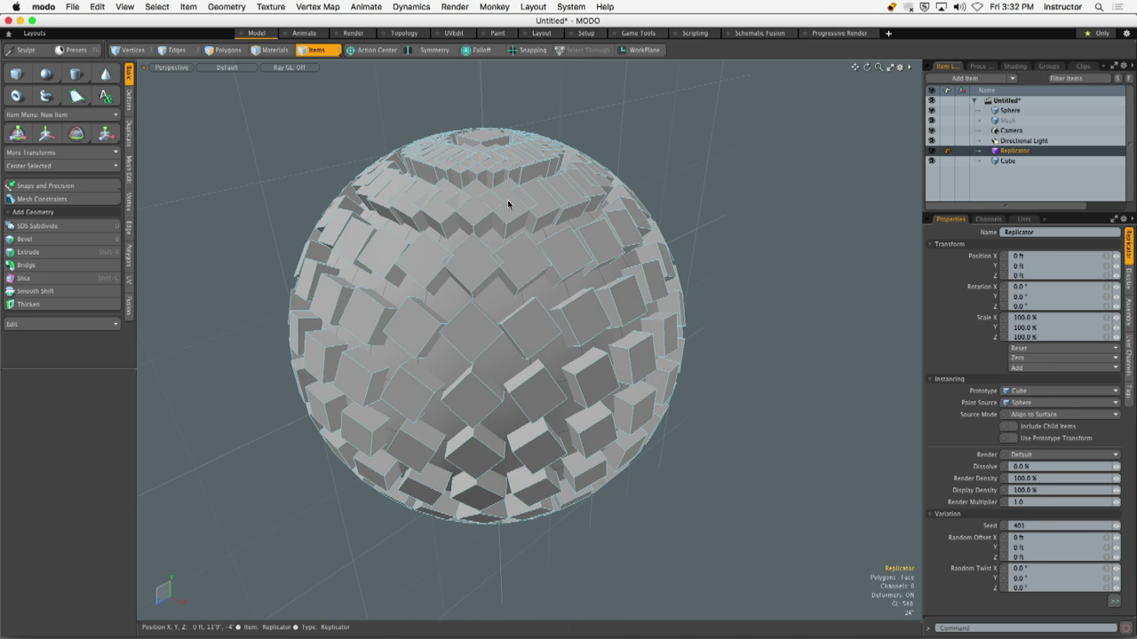
{"action": "key", "text": "KP_2"}
{"action": "left_click_drag", "start_coordinate": [560, 261], "coordinate": [548, 267], "text": "alt+shift"}
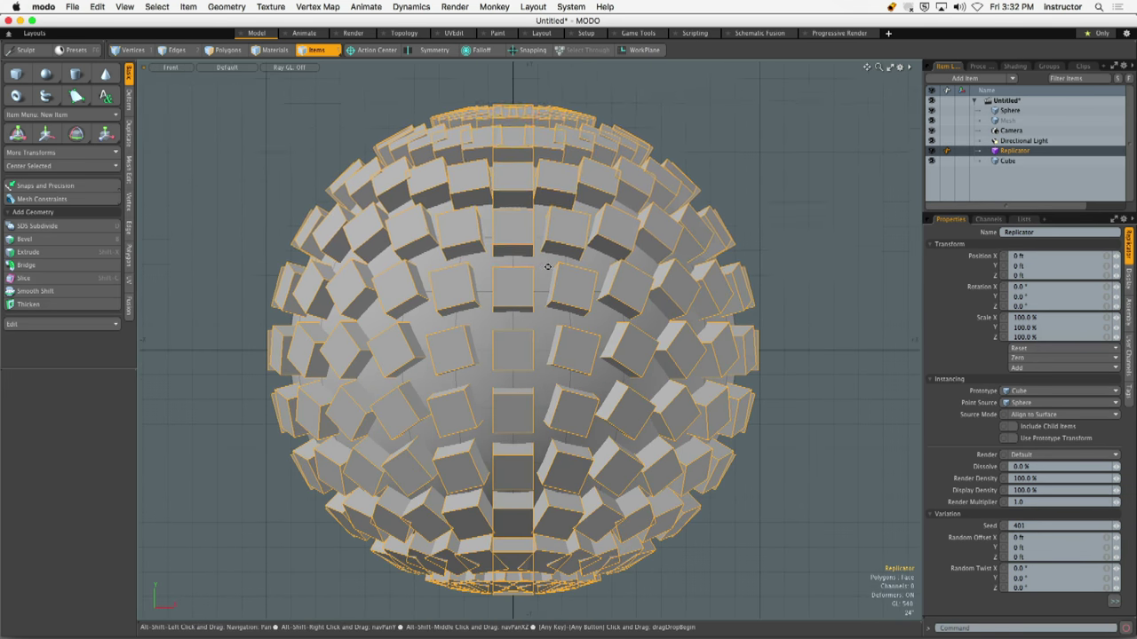
{"action": "left_click", "coordinate": [1007, 160]}
{"action": "left_click", "coordinate": [932, 151]}
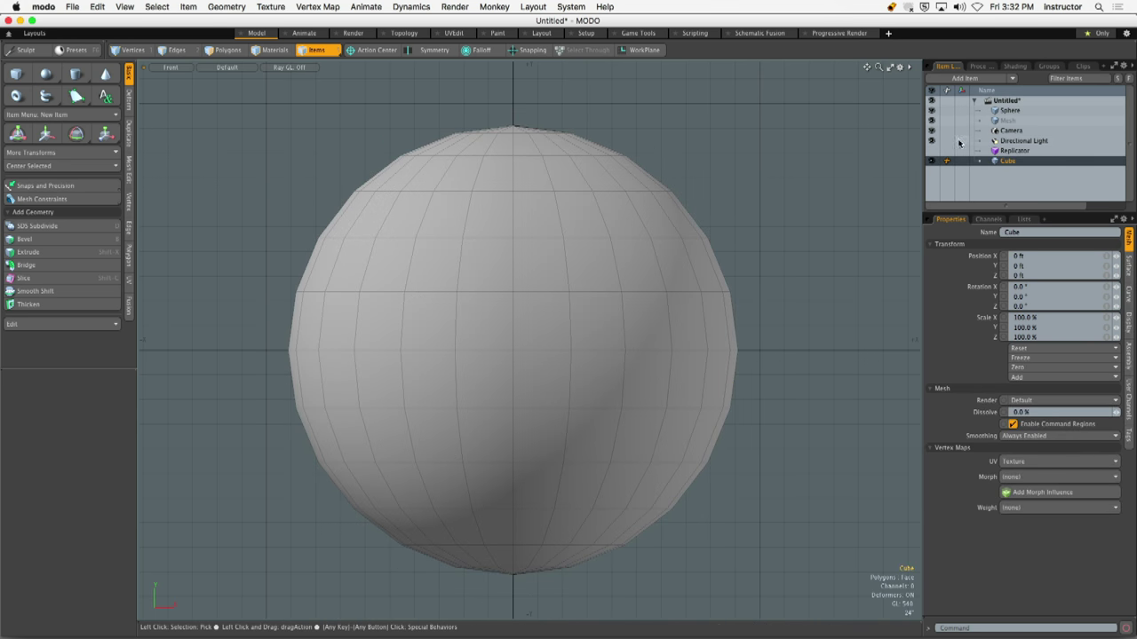
{"action": "left_click", "coordinate": [931, 110]}
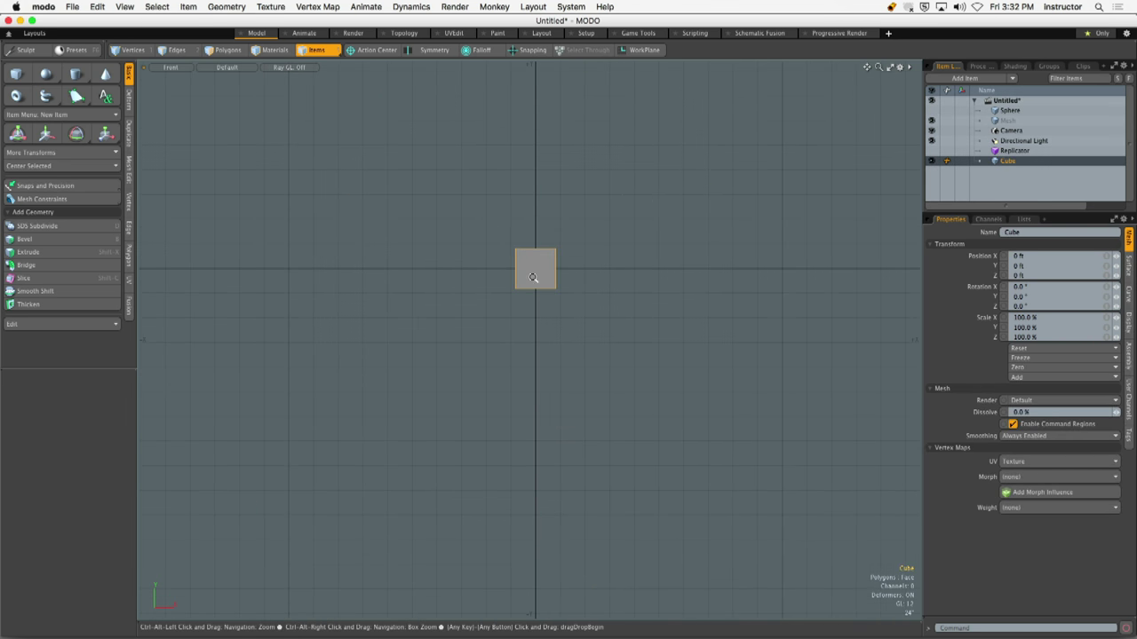
{"action": "key", "text": "shift+a"}
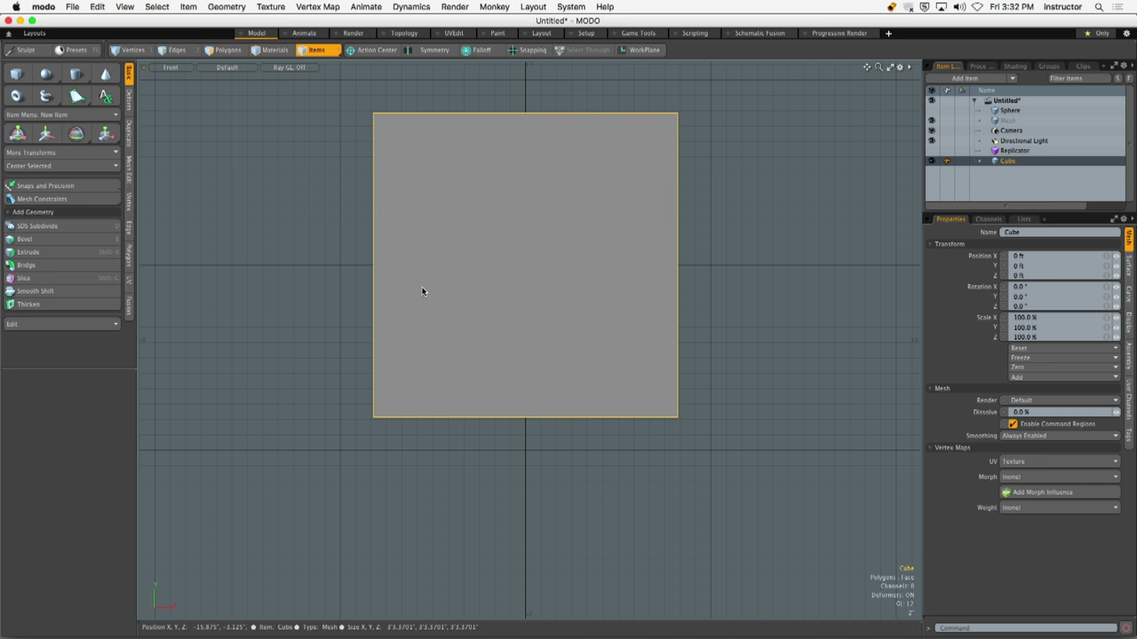
{"action": "left_click_drag", "start_coordinate": [457, 249], "coordinate": [459, 294], "text": "alt+shift"}
{"action": "left_click", "coordinate": [393, 130]}
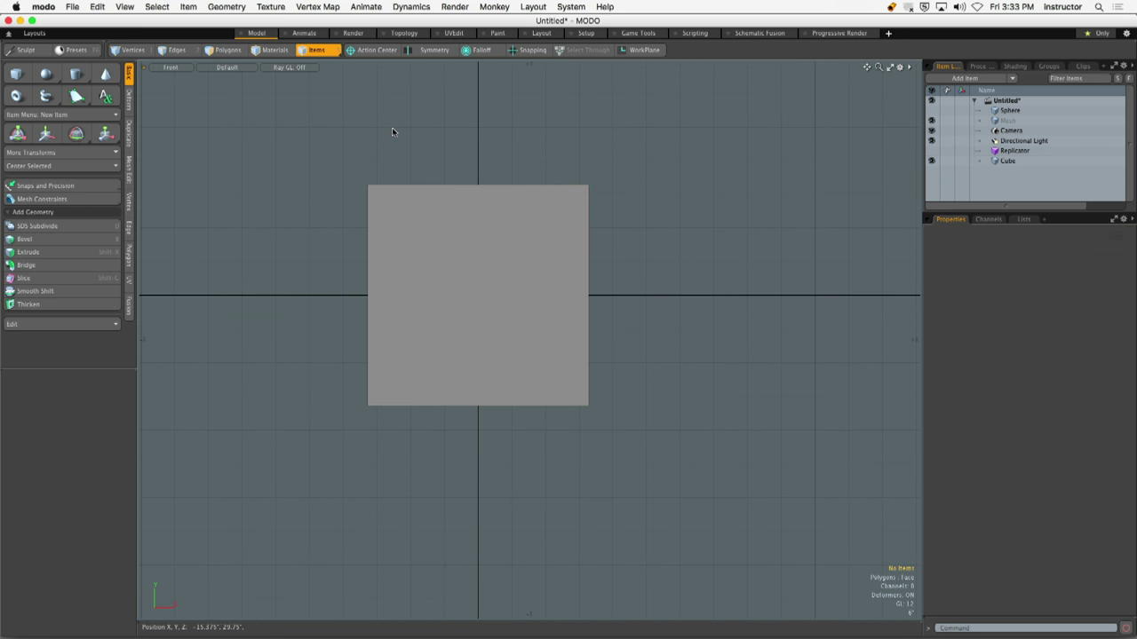
Show the Replicator and Sphere again and inspect in perspective how the replicated cubes sit on the sphere's surface
{"action": "left_click", "coordinate": [930, 150]}
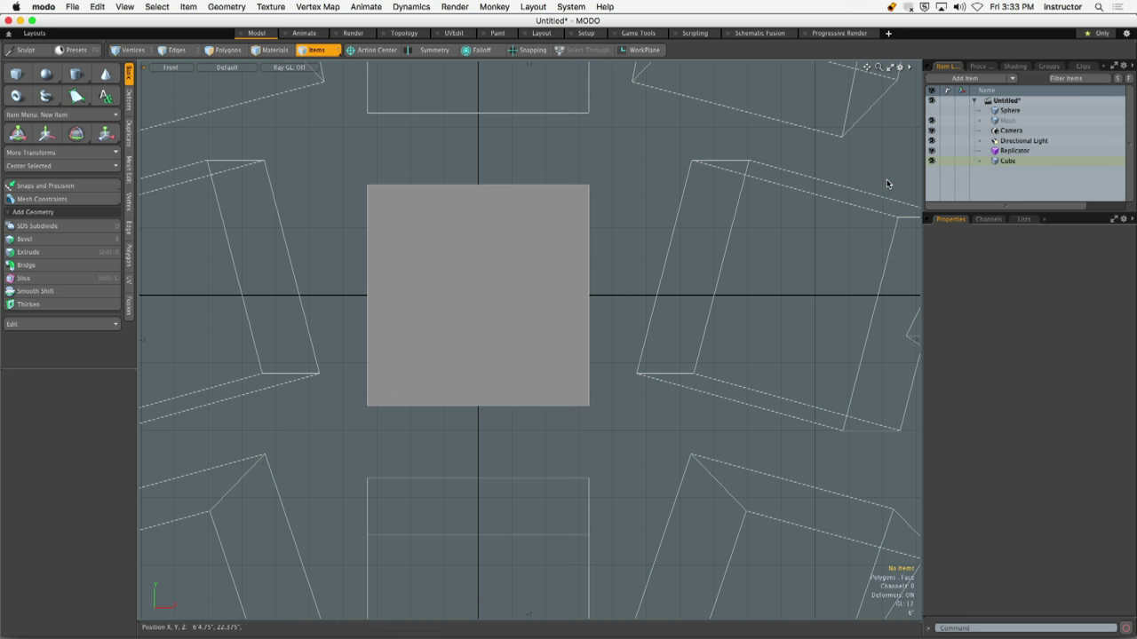
{"action": "left_click", "coordinate": [932, 111]}
{"action": "left_click_drag", "start_coordinate": [636, 239], "coordinate": [554, 273], "text": "alt+shift"}
{"action": "key", "text": "period"}
{"action": "left_click_drag", "start_coordinate": [742, 235], "coordinate": [627, 238], "text": "ctrl+alt"}
{"action": "left_click", "coordinate": [1017, 151]}
{"action": "left_click_drag", "start_coordinate": [789, 218], "coordinate": [612, 210], "text": "alt"}
{"action": "mouse_move", "coordinate": [480, 202]}
{"action": "left_mouse_down", "text": "ctrl+alt"}
{"action": "mouse_move", "coordinate": [558, 198]}
{"action": "mouse_move", "coordinate": [534, 216]}
{"action": "mouse_move", "coordinate": [540, 246]}
{"action": "left_mouse_up", "text": "ctrl+alt"}
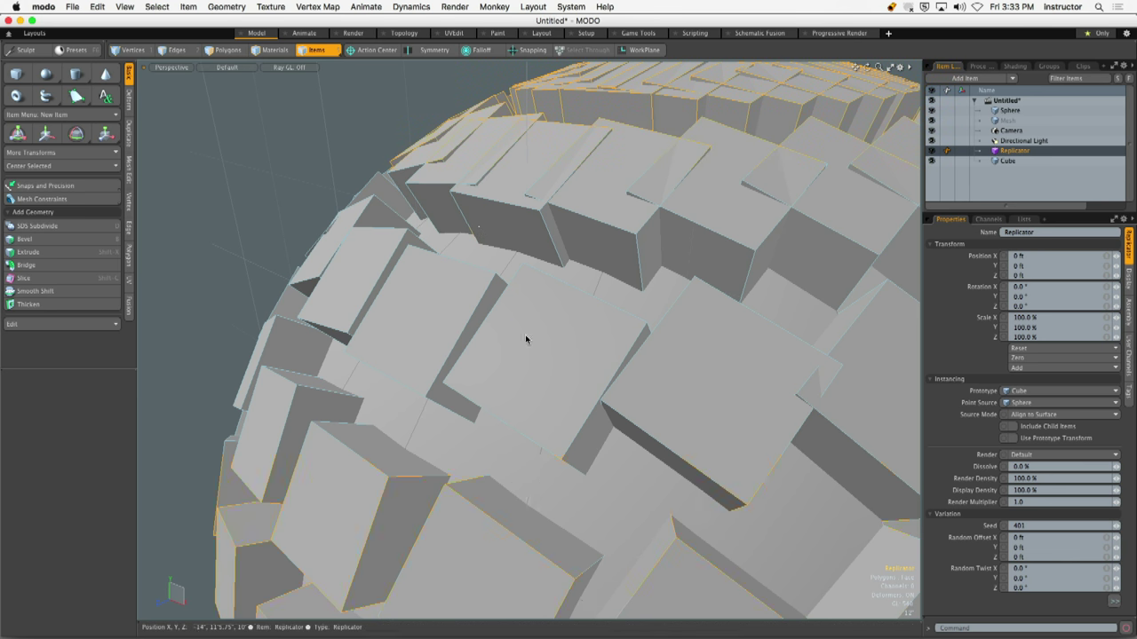
Select the Cube in the front view and isolate it by hiding the Sphere and the Replicator
{"action": "left_click", "coordinate": [1002, 163]}
{"action": "key", "text": "KP_2"}
{"action": "left_click_drag", "start_coordinate": [513, 284], "coordinate": [636, 352], "text": "alt"}
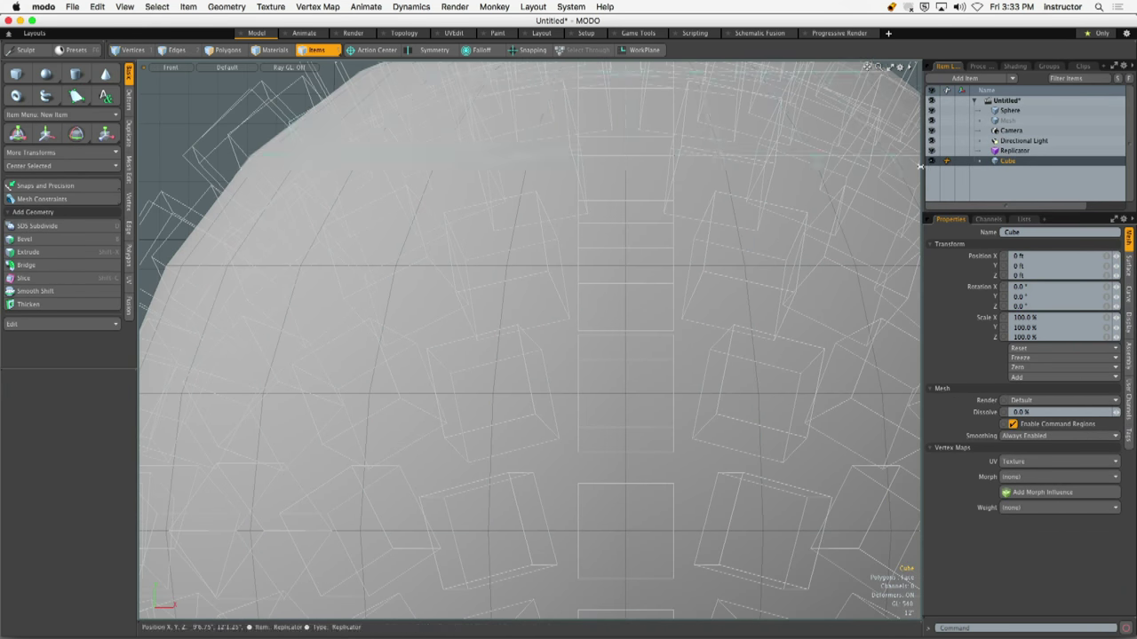
{"action": "left_click", "coordinate": [931, 110]}
{"action": "left_click", "coordinate": [933, 151]}
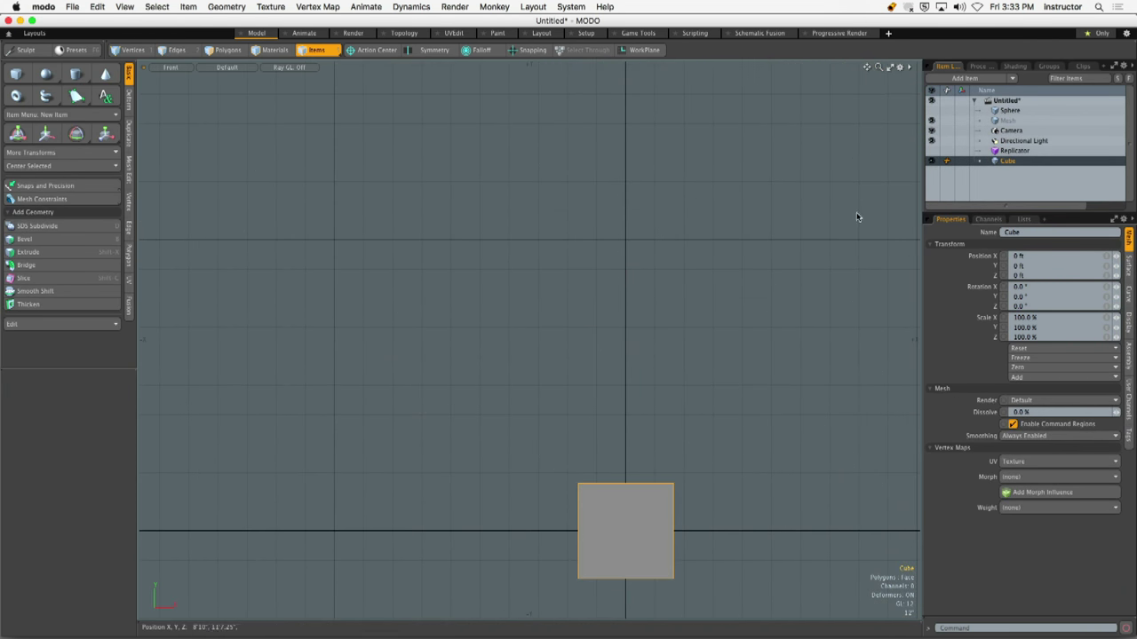
{"action": "left_click_drag", "start_coordinate": [681, 471], "coordinate": [612, 283], "text": "alt"}
{"action": "left_click_drag", "start_coordinate": [613, 282], "coordinate": [536, 307], "text": "ctrl+alt"}
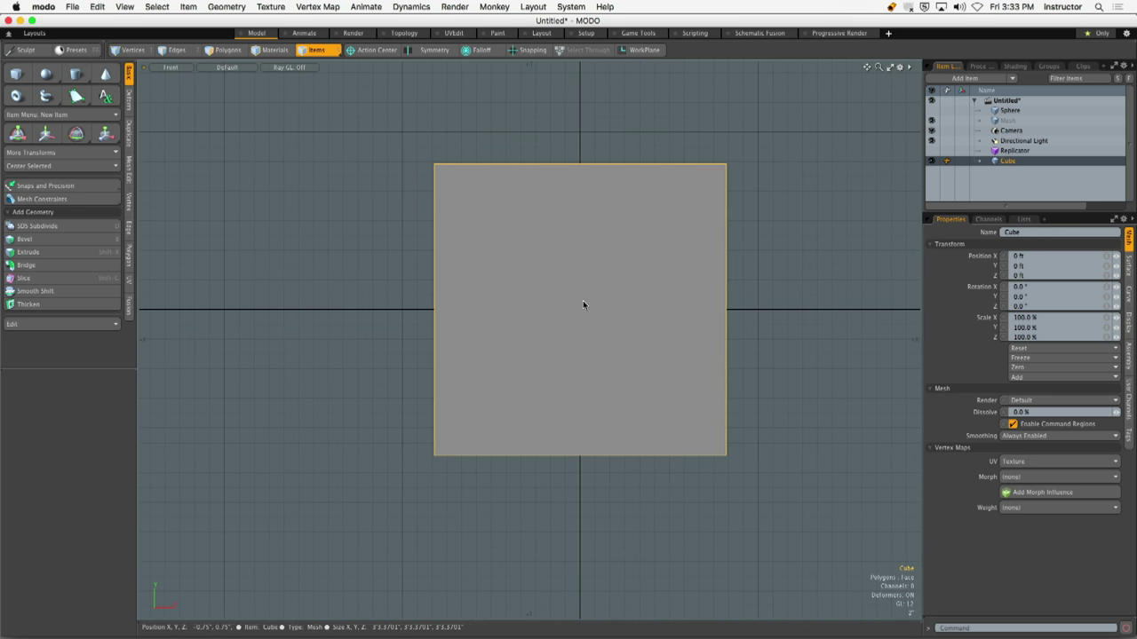
Move all of the Cube's polygons up by half its height so its base sits at the origin, and return to perspective
{"action": "key", "text": "3"}
{"action": "double_click", "coordinate": [579, 264]}
{"action": "left_click_drag", "start_coordinate": [578, 265], "coordinate": [542, 254], "text": "alt+shift"}
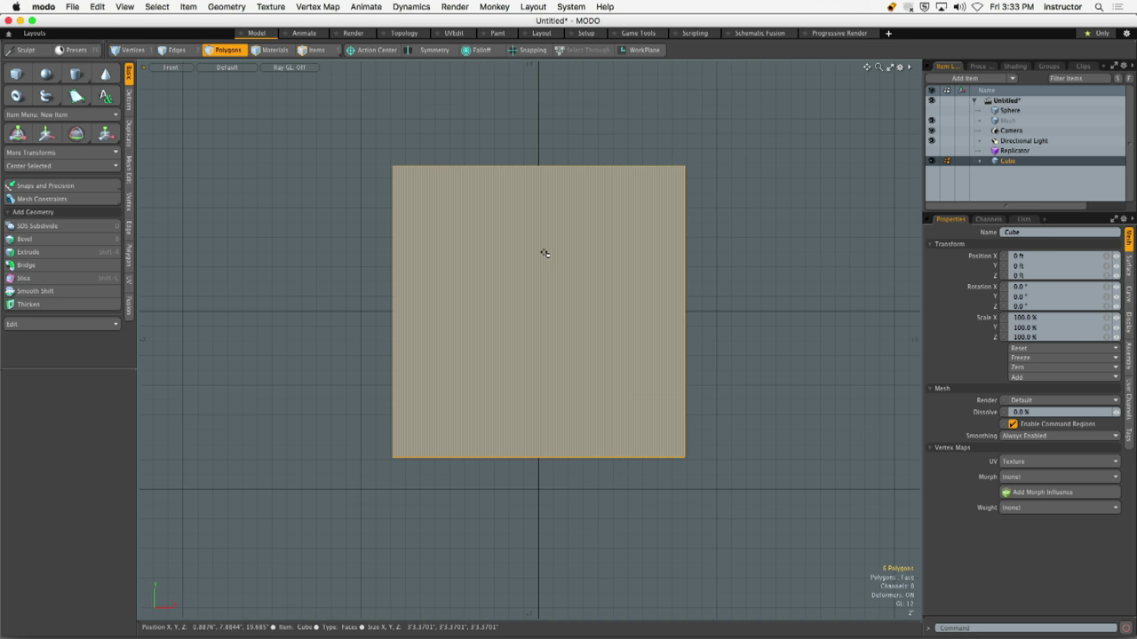
{"action": "key", "text": "w"}
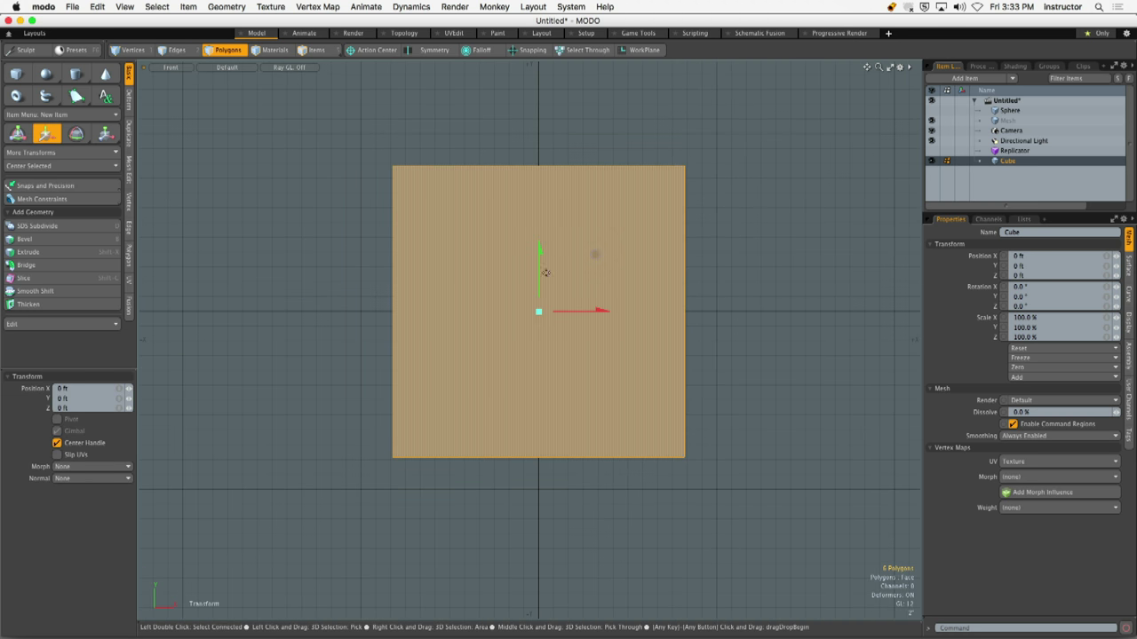
{"action": "left_click_drag", "start_coordinate": [594, 251], "coordinate": [539, 104]}
{"action": "scroll", "coordinate": [558, 188], "scroll_direction": "down", "scroll_amount": 2}
{"action": "left_click_drag", "start_coordinate": [535, 187], "coordinate": [484, 338], "text": "alt+shift"}
{"action": "key", "text": "ctrl+space"}
{"action": "left_click", "coordinate": [615, 233]}
{"action": "left_click_drag", "start_coordinate": [612, 234], "coordinate": [577, 239], "text": "alt"}
{"action": "key", "text": "q"}
{"action": "left_click", "coordinate": [512, 161]}
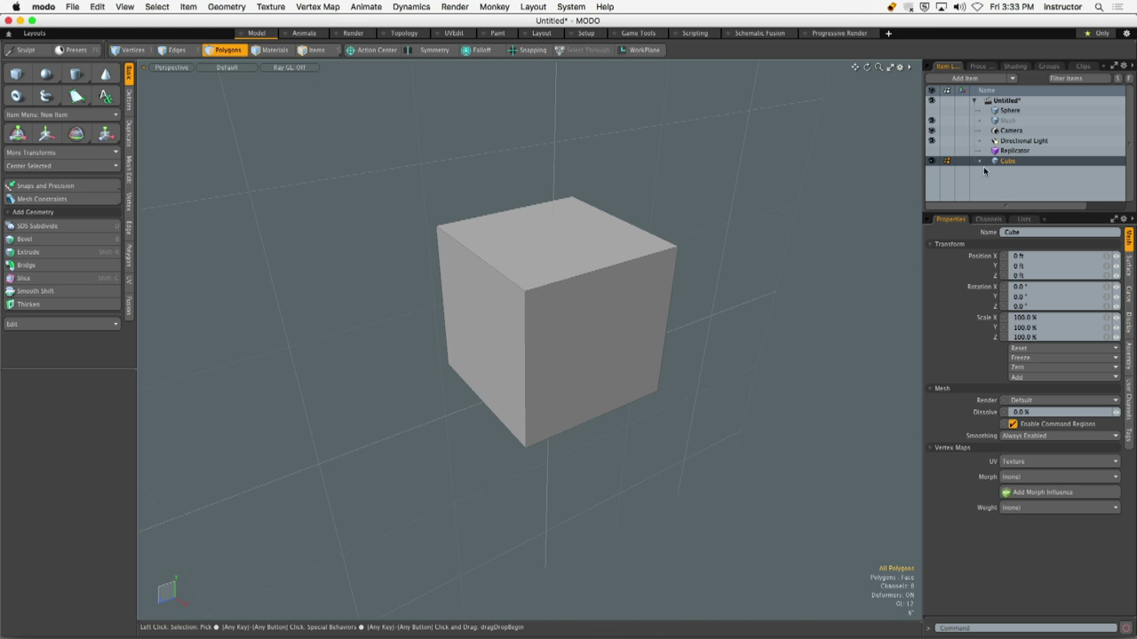
Hide the Cube, show the Sphere and Replicator again, and select the Replicator
{"action": "left_click", "coordinate": [932, 162]}
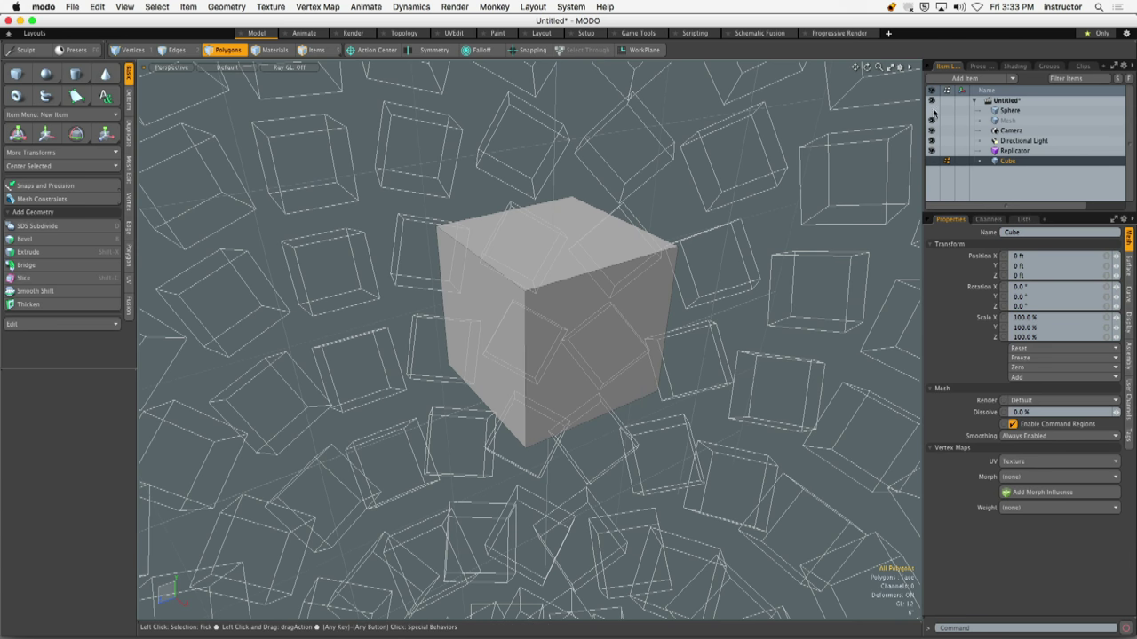
{"action": "left_click_drag", "start_coordinate": [774, 195], "coordinate": [600, 269], "text": "ctrl+alt"}
{"action": "left_click", "coordinate": [1005, 151]}
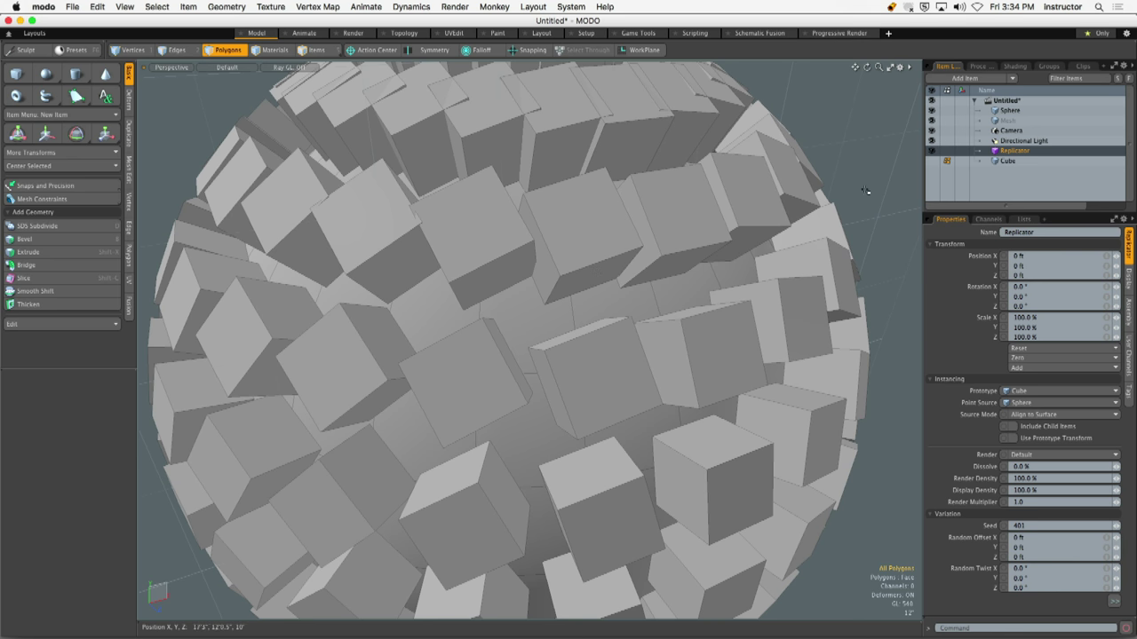
Enlarge the Replicator's properties area to expose its Random Scale variation settings
{"action": "left_click_drag", "start_coordinate": [1054, 214], "coordinate": [1056, 158]}
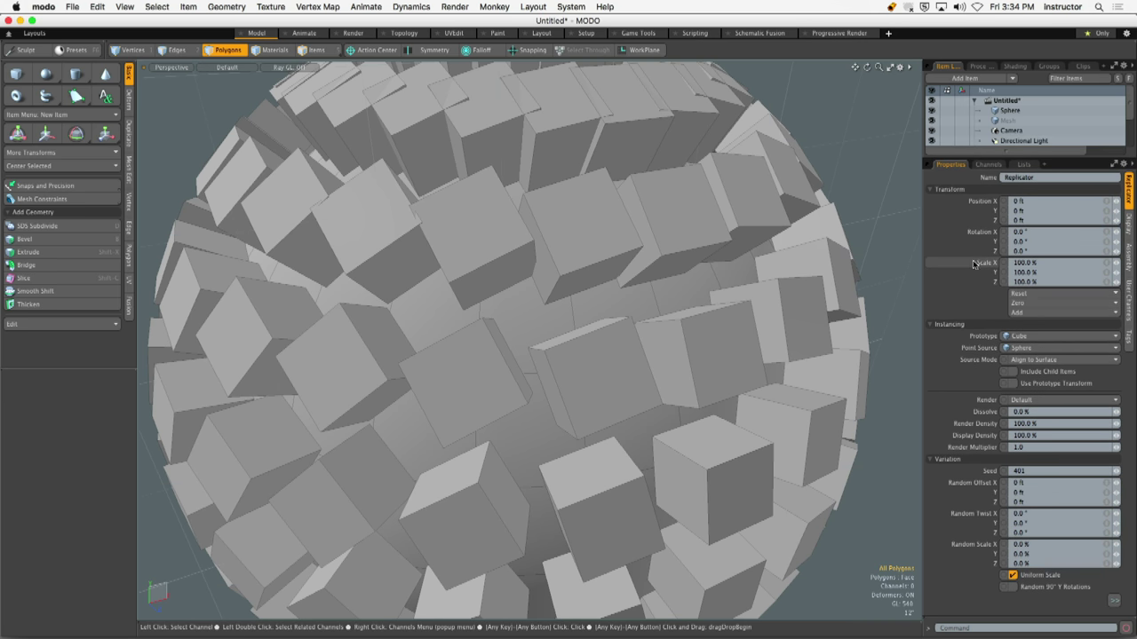
{"action": "key", "text": "ctrl"}
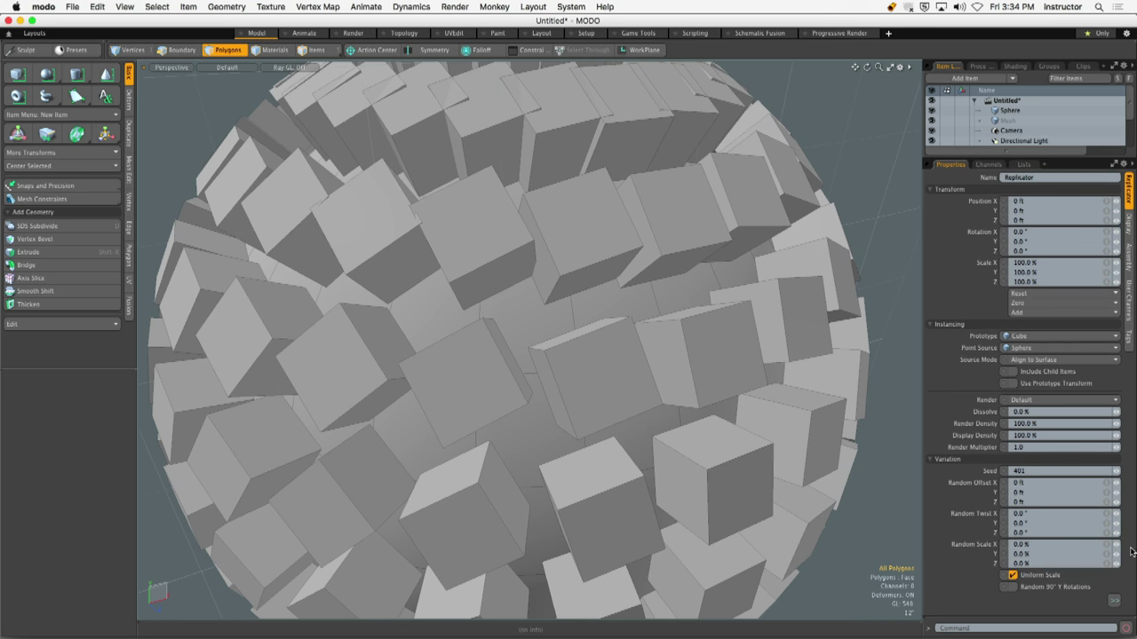
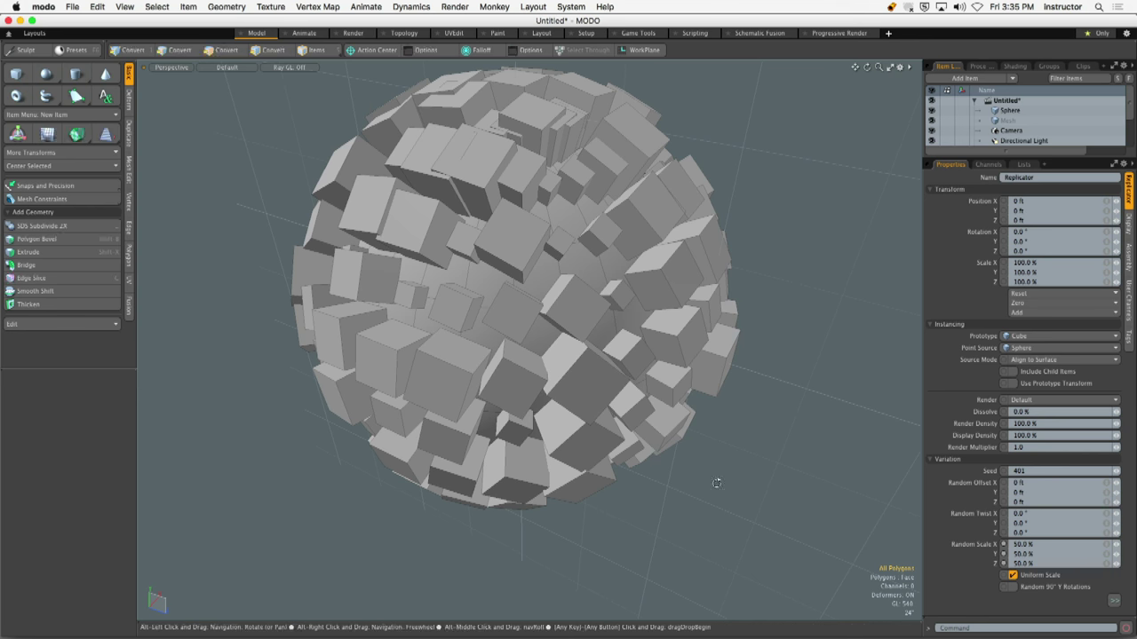
Try the Random 90° Y Rotations option on the Replicator's copies and inspect them around the sphere
{"action": "left_click_drag", "start_coordinate": [635, 322], "coordinate": [709, 332], "text": "alt"}
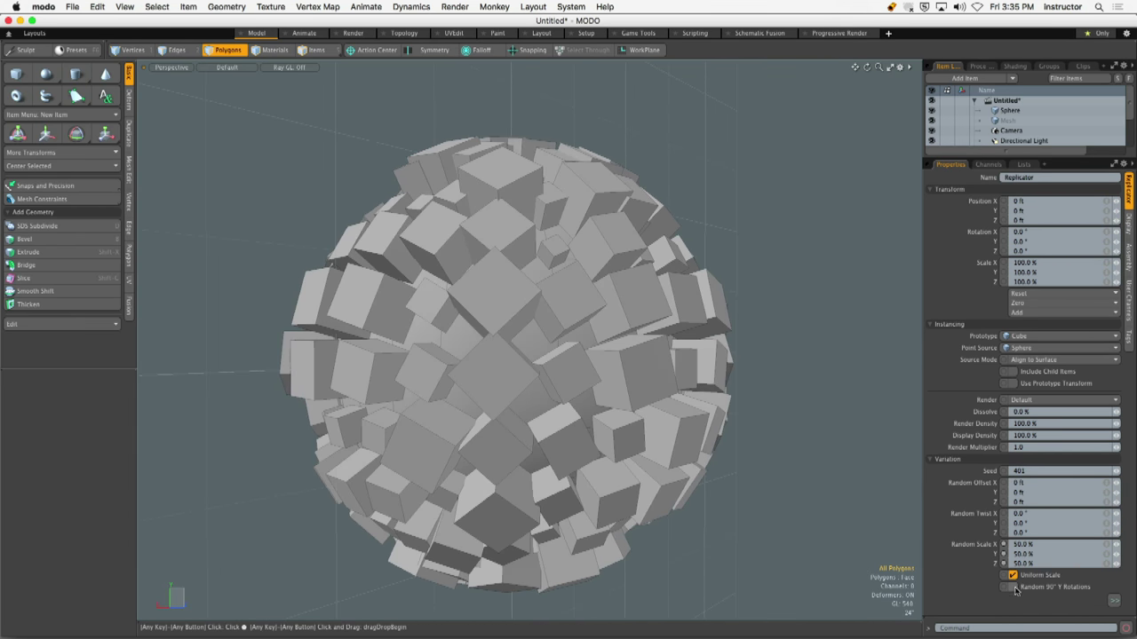
{"action": "left_click", "coordinate": [1012, 587]}
{"action": "left_click_drag", "start_coordinate": [604, 418], "coordinate": [629, 422], "text": "alt"}
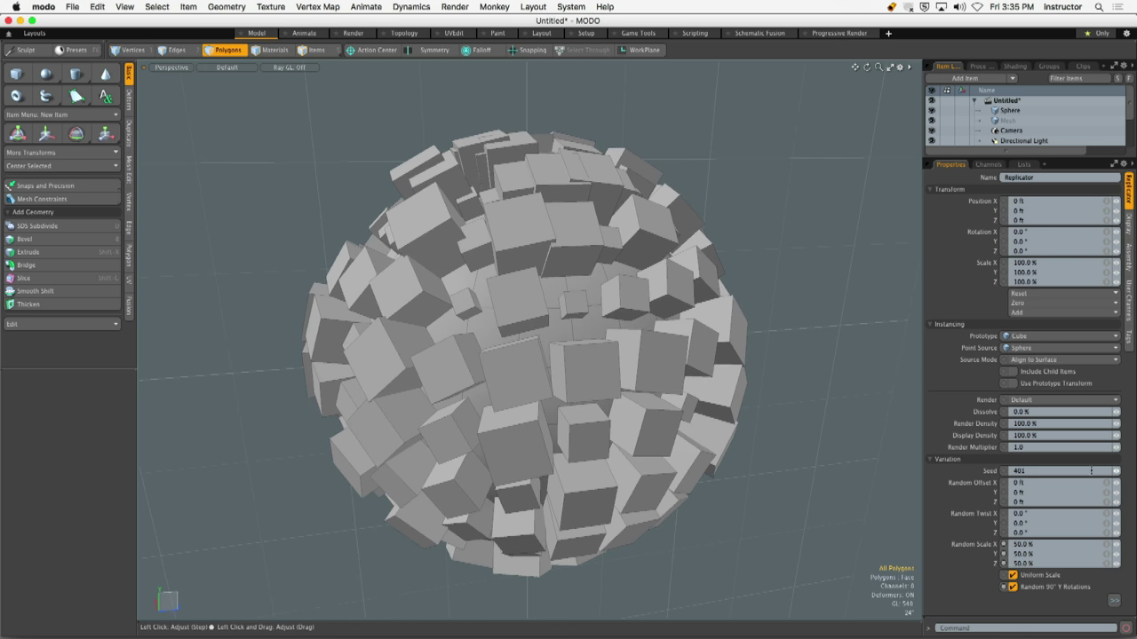
Turn off Random 90° Y Rotations and set the Replicator's Random Twist Y to 82°
{"action": "left_click_drag", "start_coordinate": [1116, 525], "coordinate": [1135, 525]}
{"action": "left_click", "coordinate": [1020, 587]}
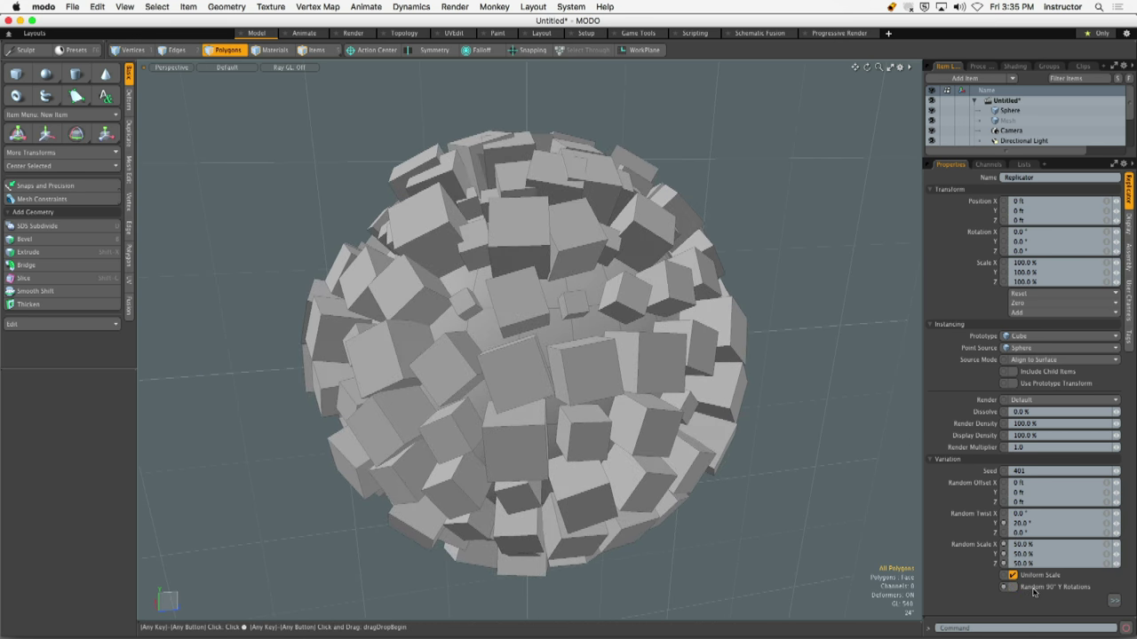
{"action": "left_click_drag", "start_coordinate": [1128, 527], "coordinate": [1135, 527]}
{"action": "left_click_drag", "start_coordinate": [586, 391], "coordinate": [459, 418], "text": "alt"}
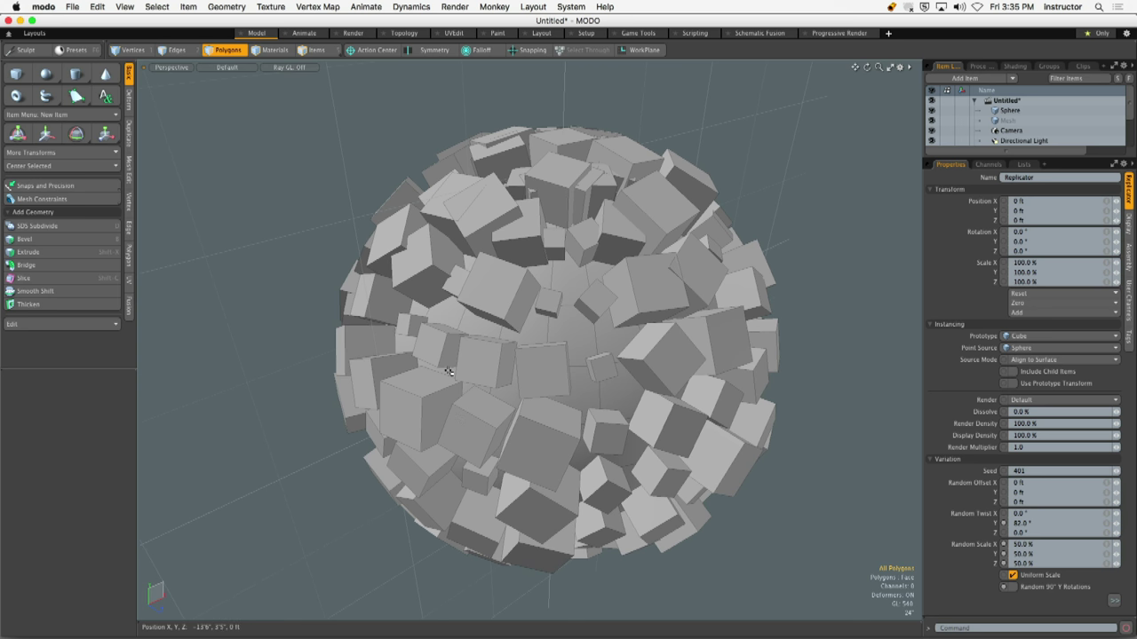
{"action": "left_click_drag", "start_coordinate": [426, 371], "coordinate": [523, 380], "text": "alt"}
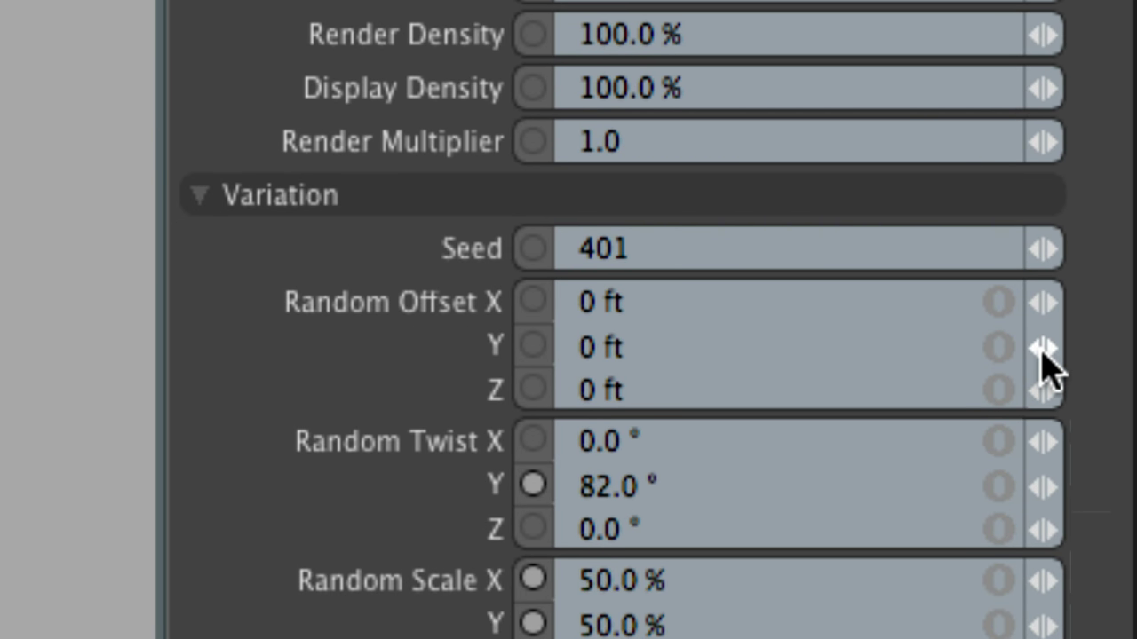
{"action": "left_click_drag", "start_coordinate": [1042, 349], "coordinate": [1040, 387]}
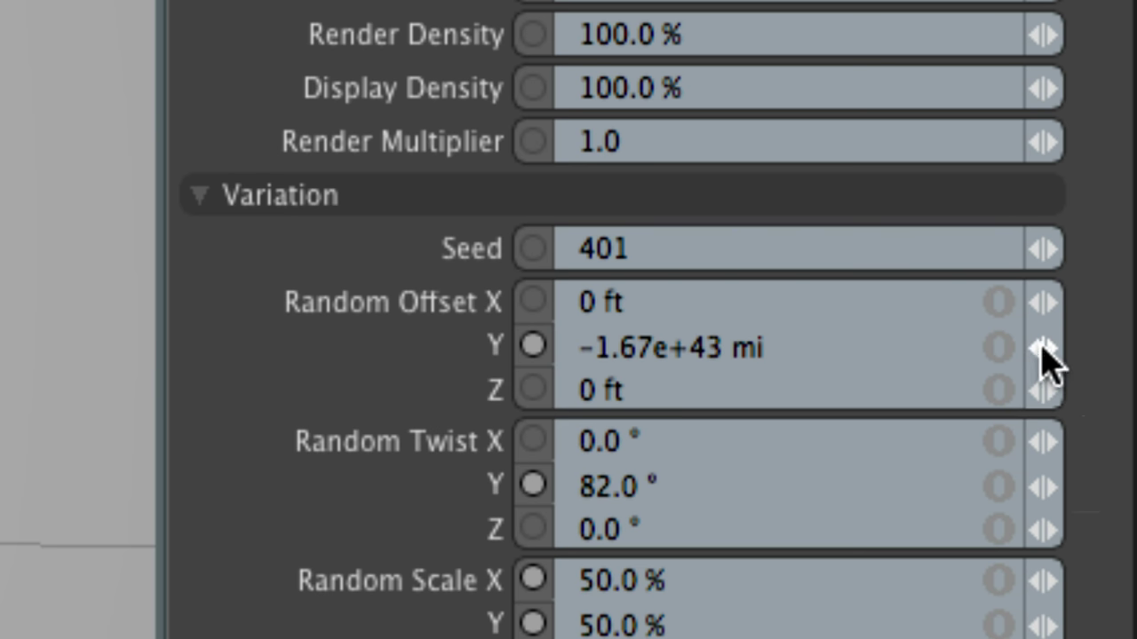
{"action": "left_click_drag", "start_coordinate": [1041, 344], "coordinate": [1030, 348]}
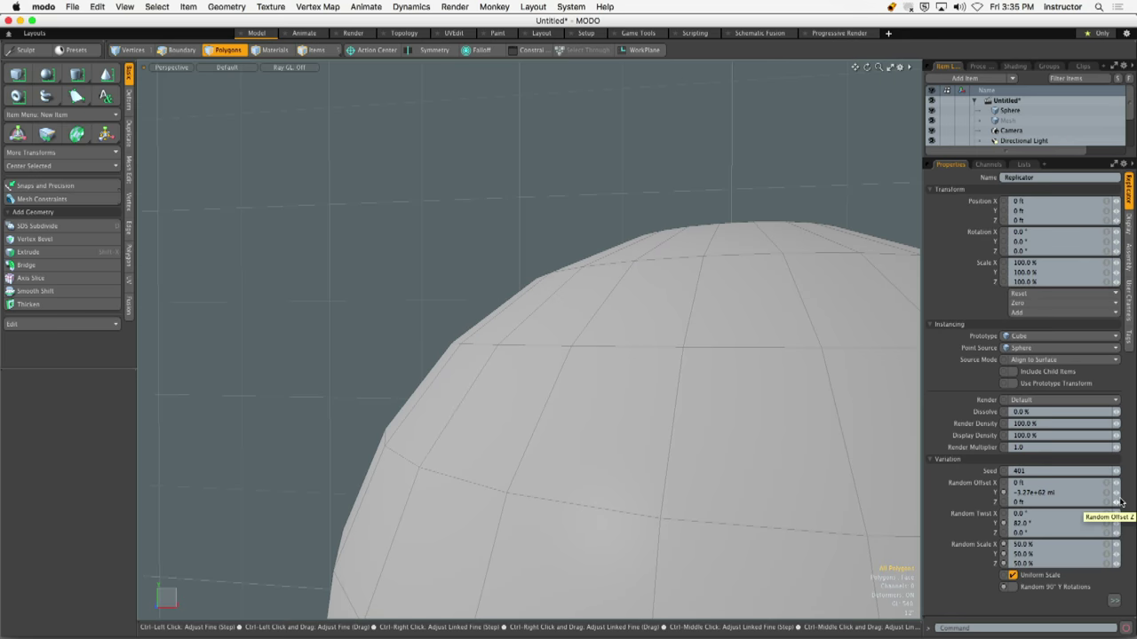
{"action": "key", "text": "super+z"}
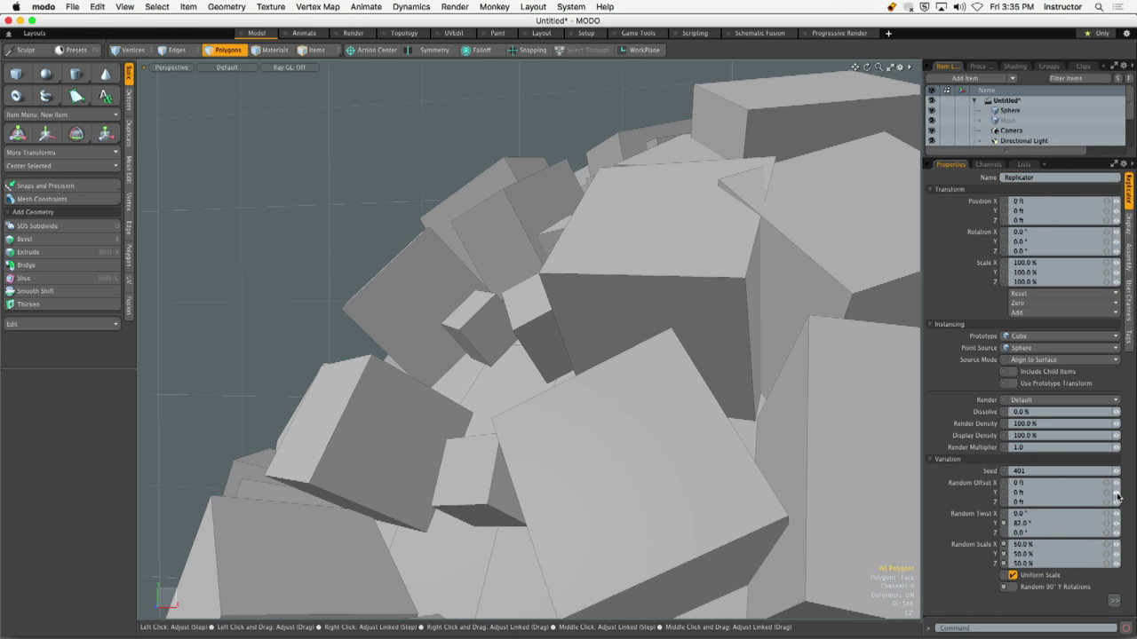
Set the Replicator's Random Offset Y to 3'9.375" and inspect the copies around the sphere
{"action": "left_click_drag", "start_coordinate": [1117, 493], "coordinate": [1117, 513]}
{"action": "left_click_drag", "start_coordinate": [662, 426], "coordinate": [533, 409], "text": "ctrl+alt"}
{"action": "left_click_drag", "start_coordinate": [533, 408], "coordinate": [714, 436], "text": "alt+shift"}
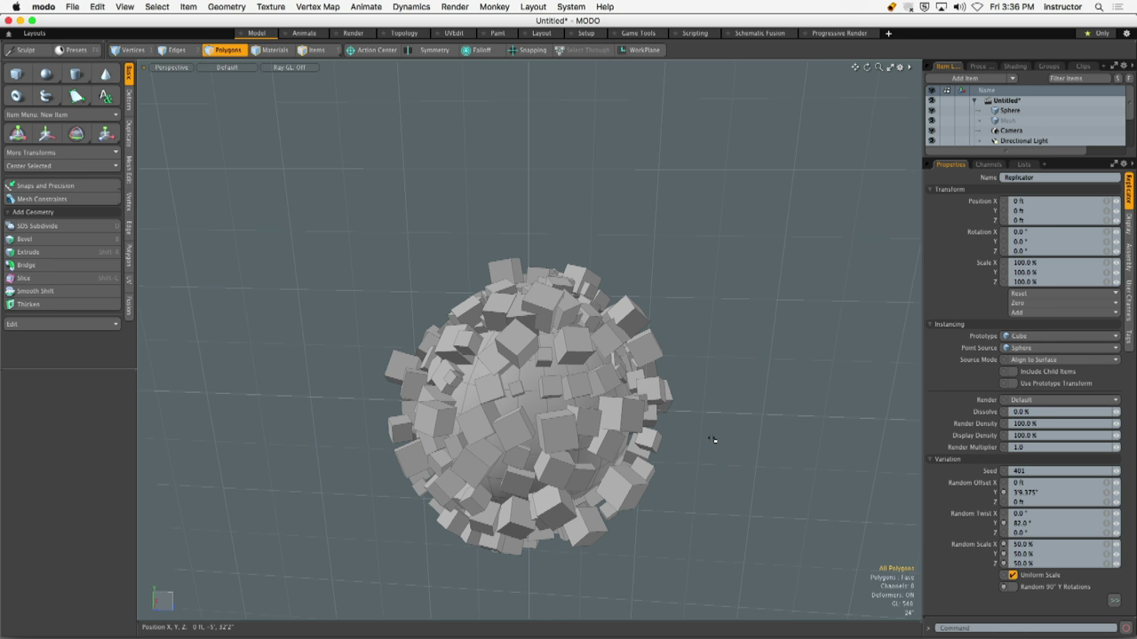
Enlarge the item list area and hide the Replicator to examine the sphere's mesh alone
{"action": "left_click_drag", "start_coordinate": [1023, 170], "coordinate": [1019, 247]}
{"action": "left_click_drag", "start_coordinate": [569, 298], "coordinate": [675, 295], "text": "ctrl+alt"}
{"action": "left_click_drag", "start_coordinate": [675, 295], "coordinate": [618, 271], "text": "alt"}
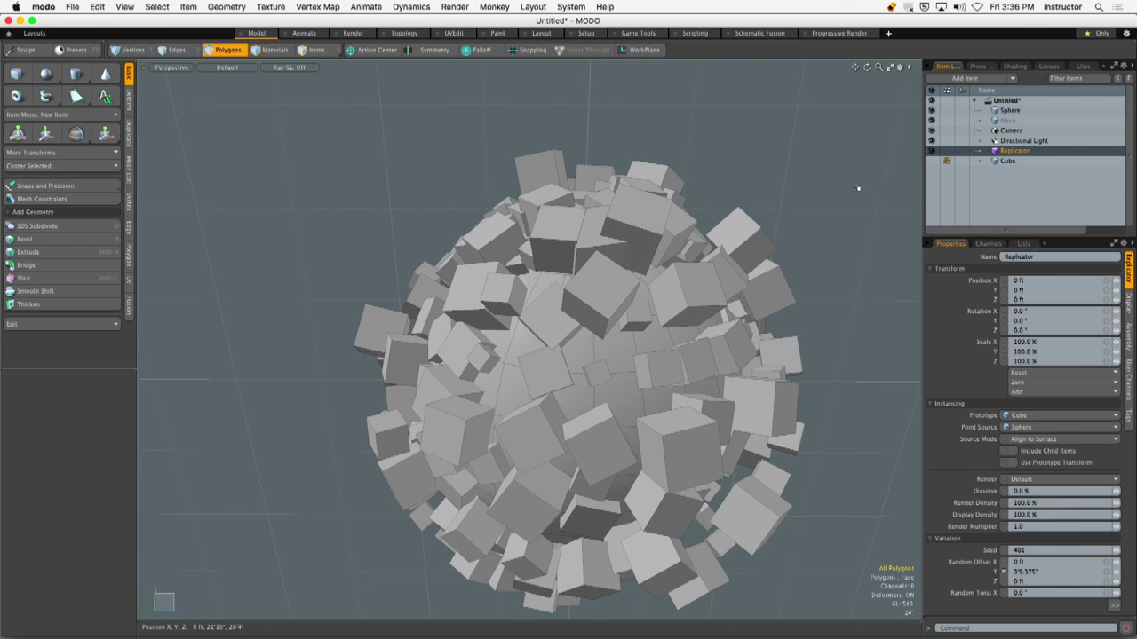
{"action": "left_click", "coordinate": [930, 150]}
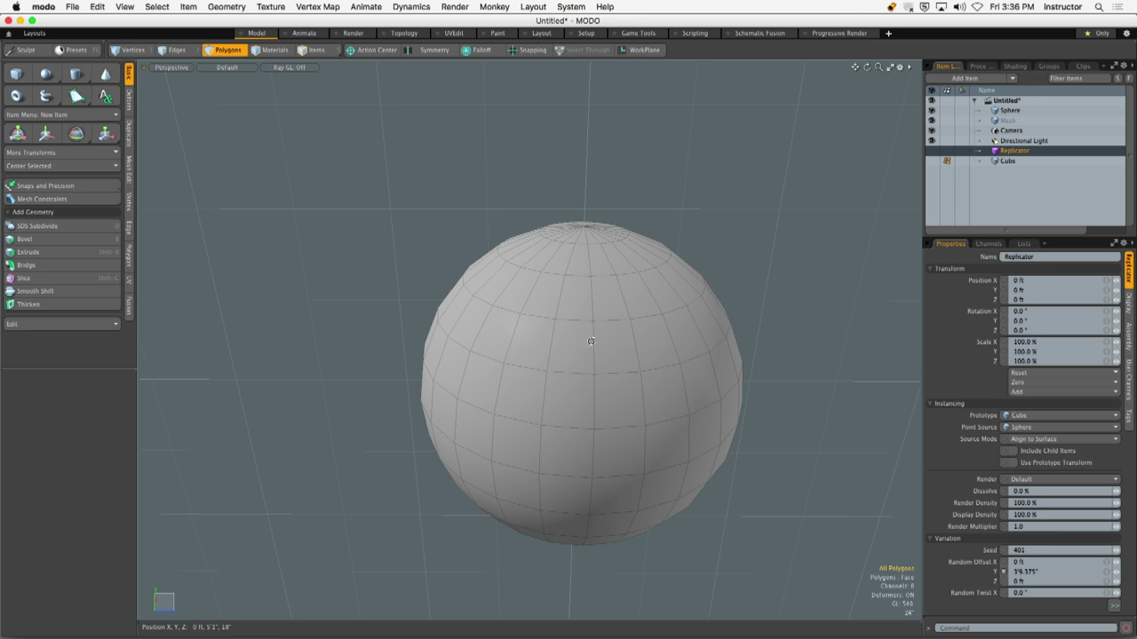
{"action": "scroll", "coordinate": [592, 341], "scroll_direction": "up", "scroll_amount": 3}
{"action": "left_click_drag", "start_coordinate": [587, 343], "coordinate": [610, 289], "text": "alt+shift"}
{"action": "left_click_drag", "start_coordinate": [609, 289], "coordinate": [578, 308], "text": "alt+shift"}
{"action": "scroll", "coordinate": [624, 314], "scroll_direction": "down", "scroll_amount": 3}
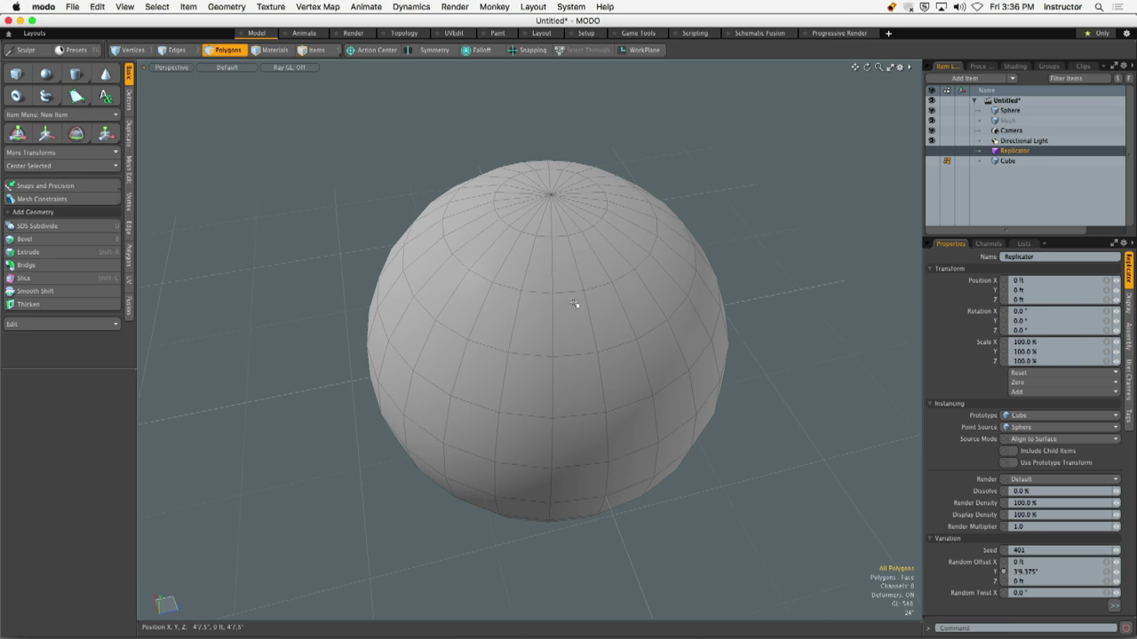
Display the vertices of active meshes in the viewport to see the sphere's points
{"action": "key", "text": "o"}
{"action": "left_click", "coordinate": [689, 275]}
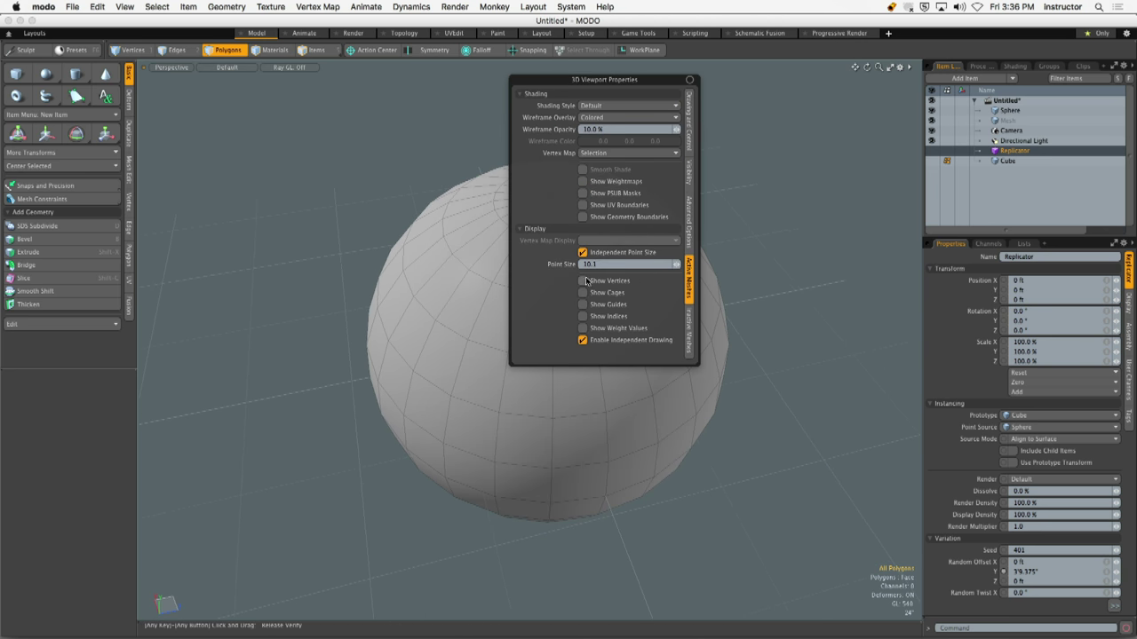
{"action": "mouse_move", "coordinate": [784, 272]}
{"action": "left_mouse_down", "text": "alt"}
{"action": "mouse_move", "coordinate": [723, 204]}
{"action": "mouse_move", "coordinate": [812, 222]}
{"action": "mouse_move", "coordinate": [719, 233]}
{"action": "mouse_move", "coordinate": [746, 166]}
{"action": "mouse_move", "coordinate": [607, 348]}
{"action": "mouse_move", "coordinate": [705, 333]}
{"action": "mouse_move", "coordinate": [680, 330]}
{"action": "left_mouse_up", "text": "alt"}
Show the Replicator again and turn off the viewport's vertex display
{"action": "left_click", "coordinate": [932, 152]}
{"action": "scroll", "coordinate": [640, 306], "scroll_direction": "down", "scroll_amount": 8}
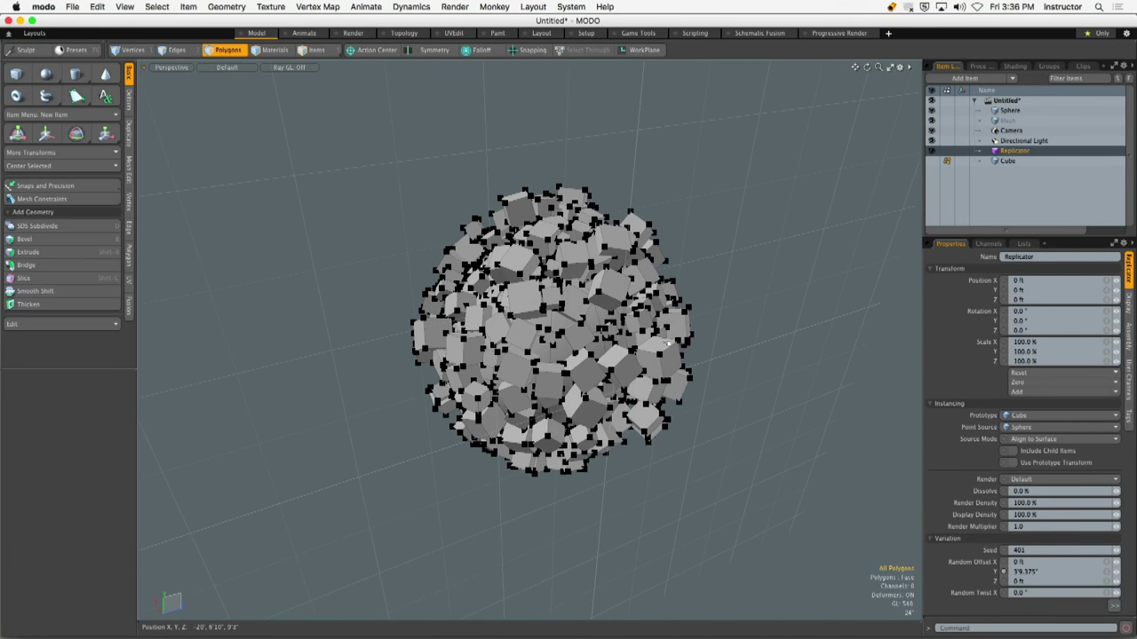
{"action": "key", "text": "o"}
{"action": "left_click", "coordinate": [666, 404]}
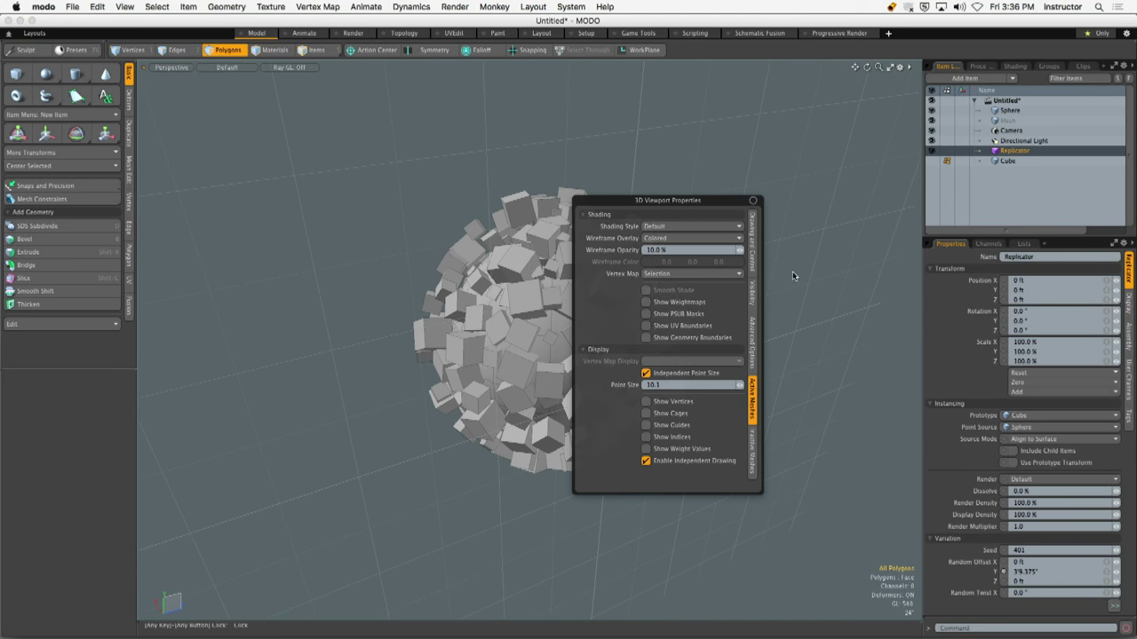
{"action": "left_click_drag", "start_coordinate": [681, 328], "coordinate": [620, 339], "text": "alt"}
{"action": "scroll", "coordinate": [620, 338], "scroll_direction": "up", "scroll_amount": 5}
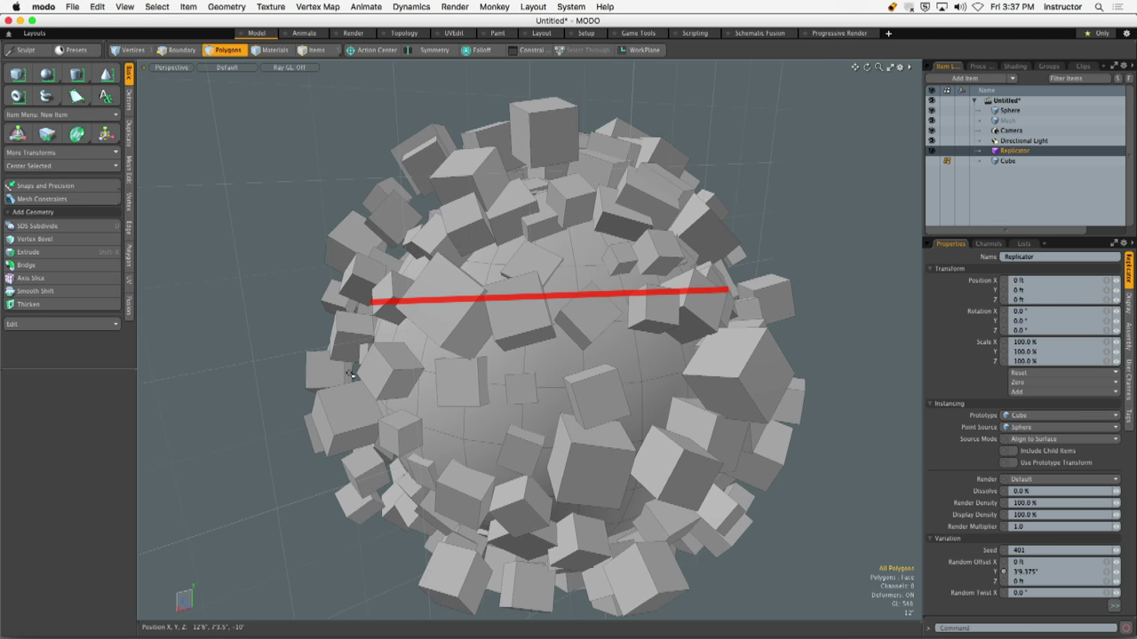
{"action": "mouse_move", "coordinate": [336, 339]}
{"action": "left_mouse_down"}
{"action": "mouse_move", "coordinate": [632, 391]}
{"action": "mouse_move", "coordinate": [771, 351]}
{"action": "left_mouse_up"}
{"action": "mouse_move", "coordinate": [307, 378]}
{"action": "left_mouse_down"}
{"action": "mouse_move", "coordinate": [451, 463]}
{"action": "mouse_move", "coordinate": [760, 414]}
{"action": "left_mouse_up"}
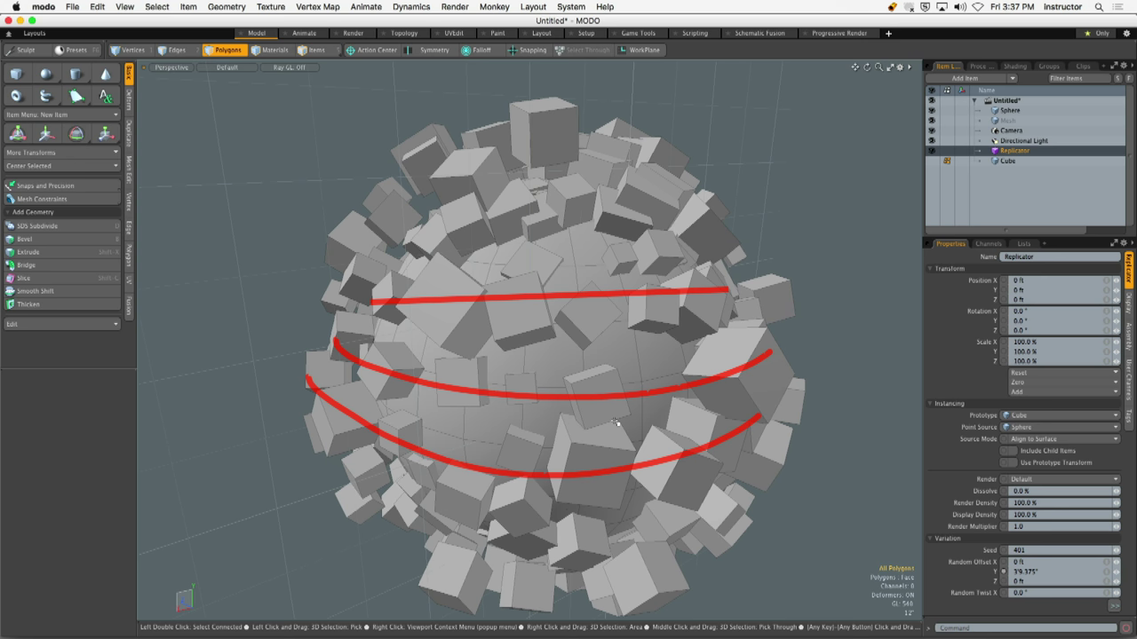
{"action": "key", "text": "Escape"}
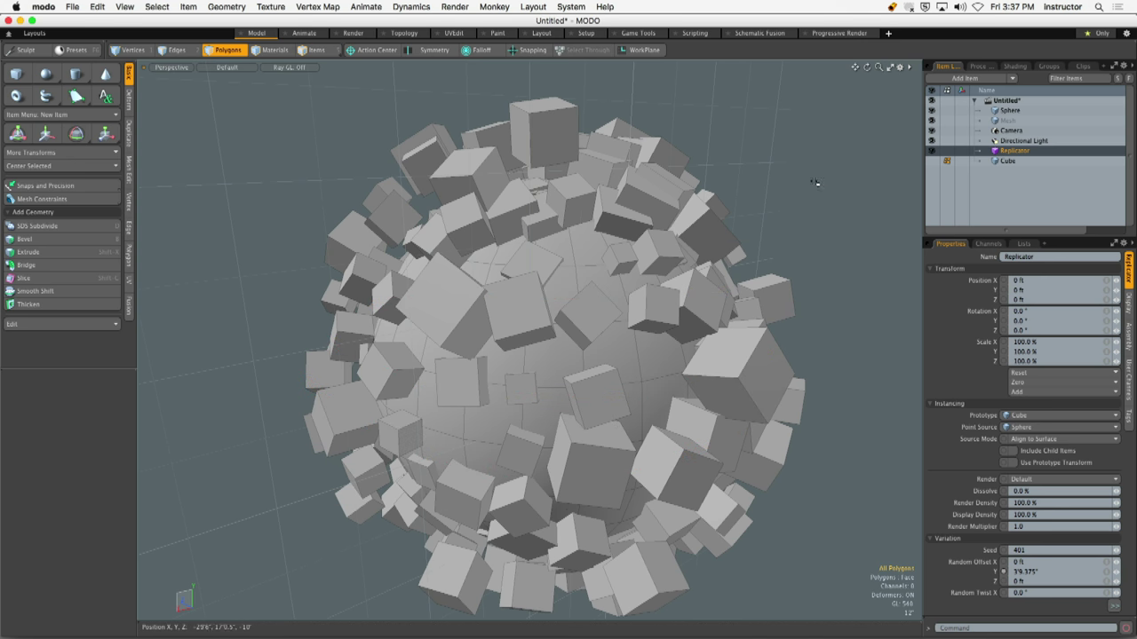
{"action": "left_click_drag", "start_coordinate": [815, 182], "coordinate": [869, 151], "text": "alt+shift"}
{"action": "left_click_drag", "start_coordinate": [869, 151], "coordinate": [830, 153], "text": "ctrl+alt"}
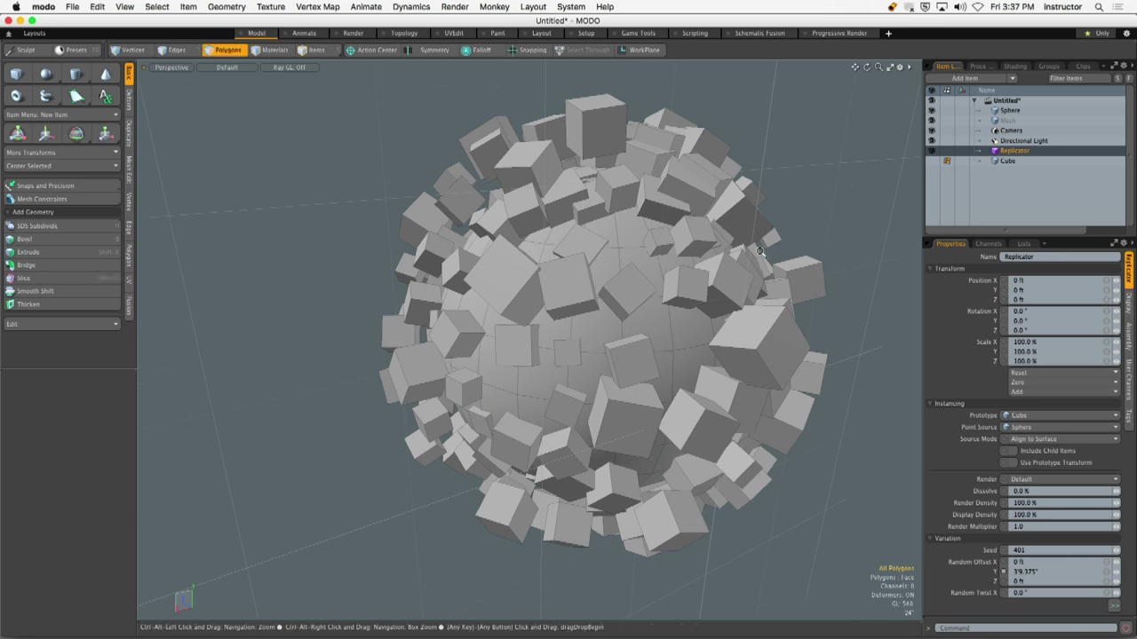
Hide the Replicator so that only the sphere remains in the viewport
{"action": "left_click", "coordinate": [931, 150]}
{"action": "left_click_drag", "start_coordinate": [704, 268], "coordinate": [685, 246], "text": "alt"}
{"action": "key", "text": "3"}
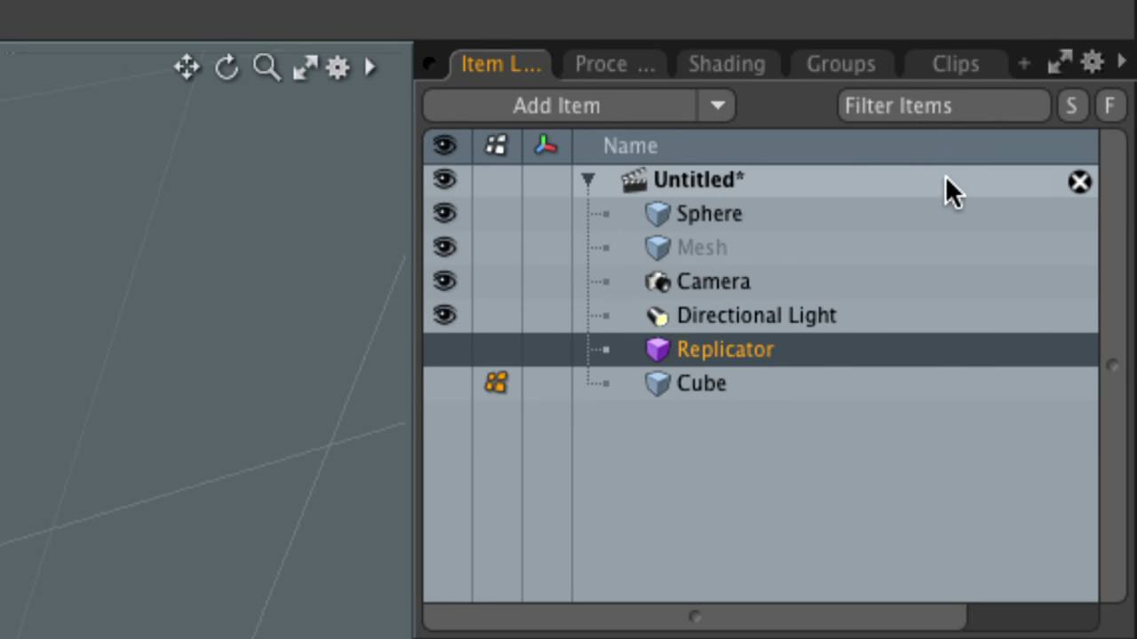
Open the particle point cloud types available for adding a new item
{"action": "left_click", "coordinate": [721, 107]}
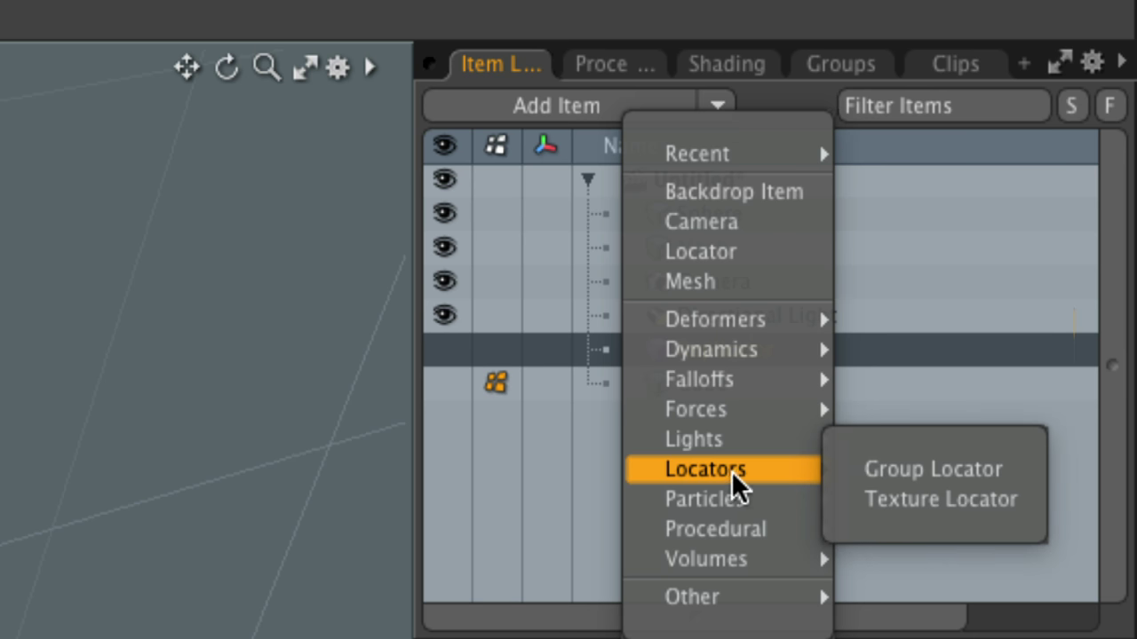
{"action": "mouse_move", "coordinate": [753, 506]}
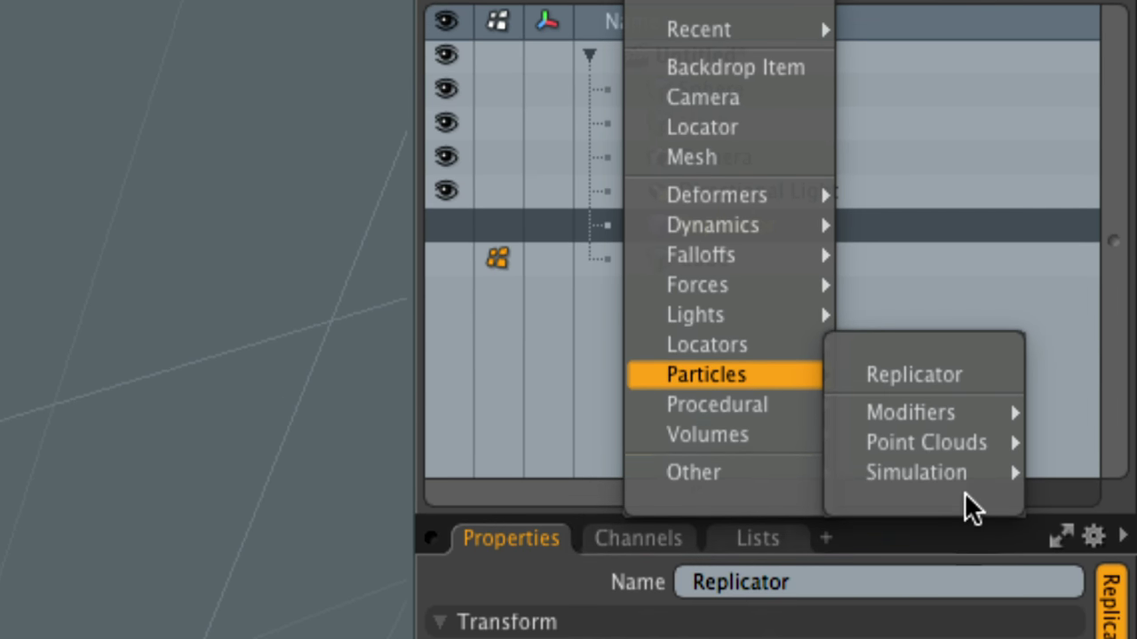
{"action": "mouse_move", "coordinate": [957, 568]}
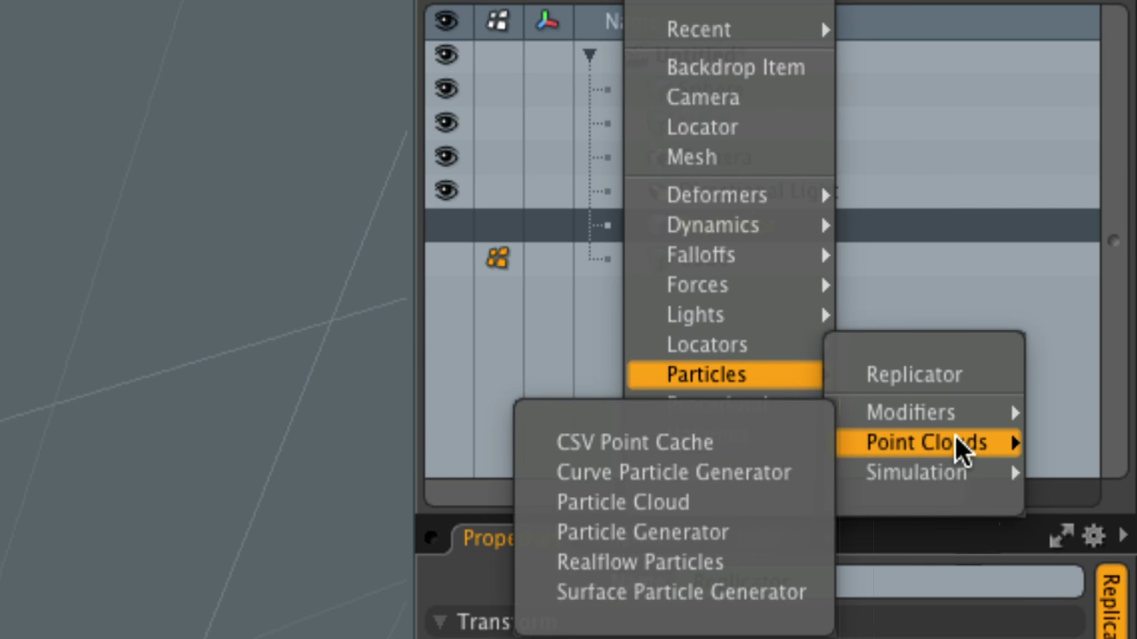
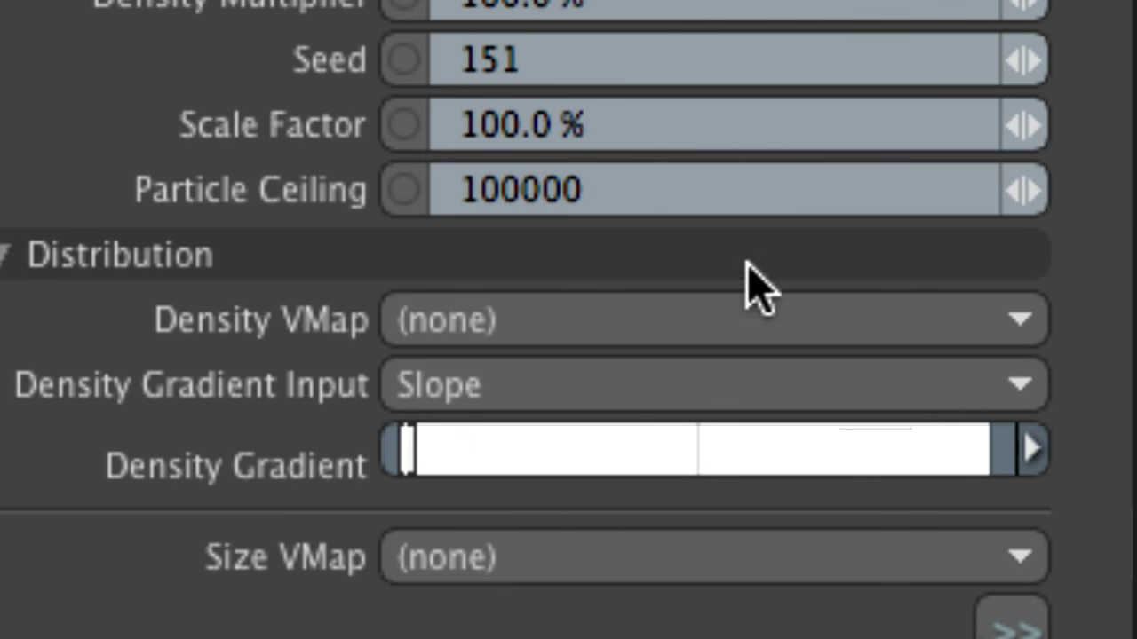
Examine the Particle Ceiling value of the Surface Particle Generator
{"action": "left_click", "coordinate": [896, 408]}
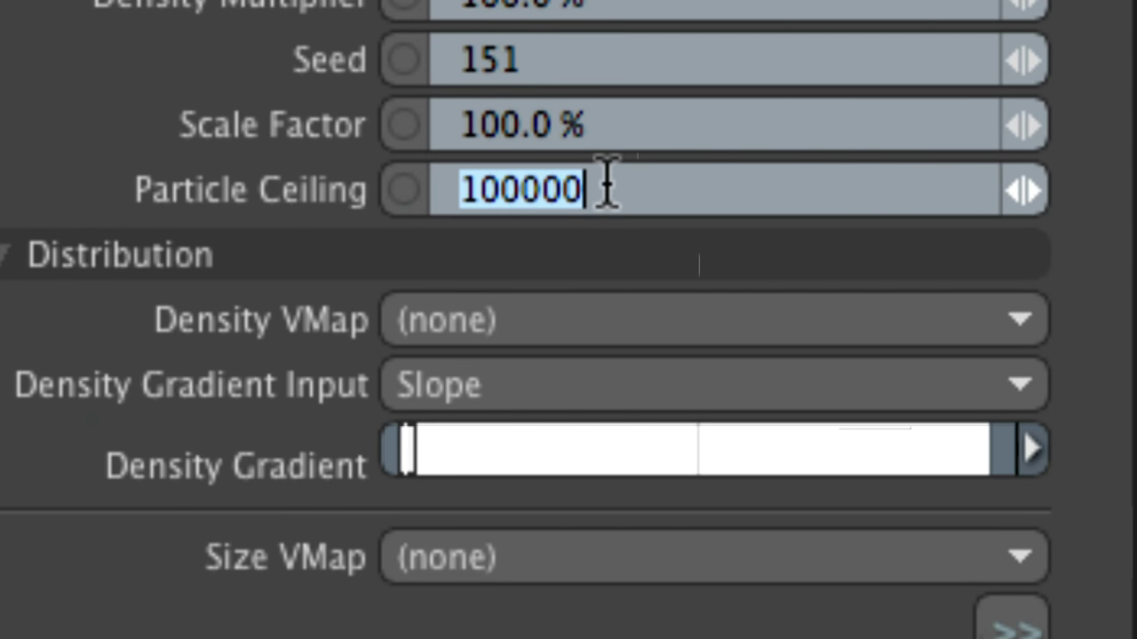
{"action": "left_click", "coordinate": [526, 192]}
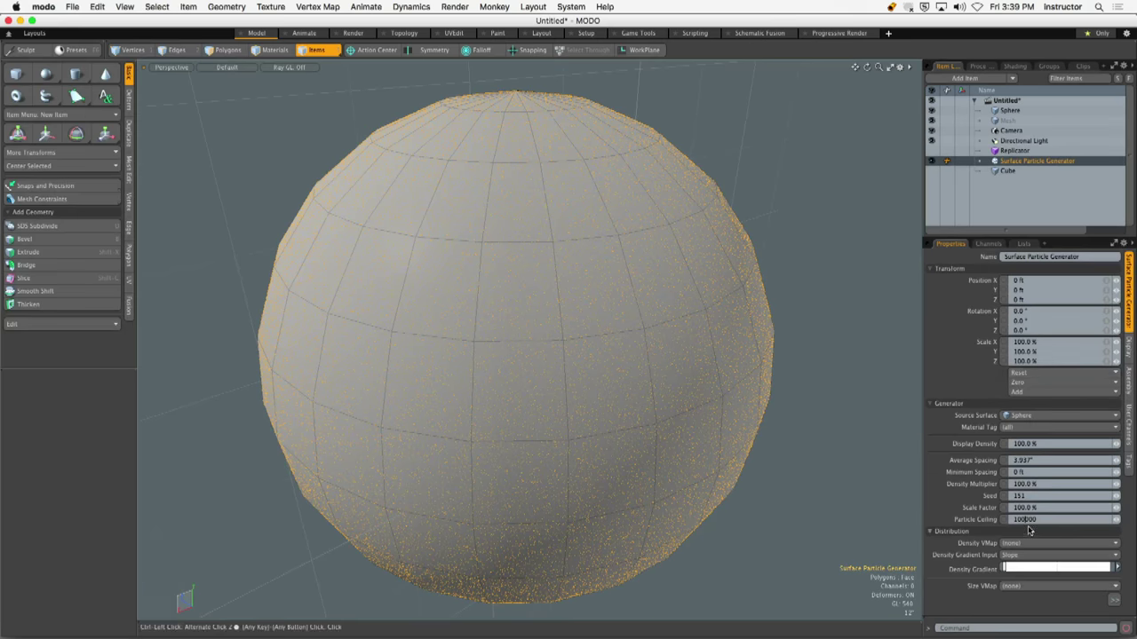
Set the Replicator's point source to the Surface Particle Generator and make the Replicator visible
{"action": "left_click", "coordinate": [1066, 151]}
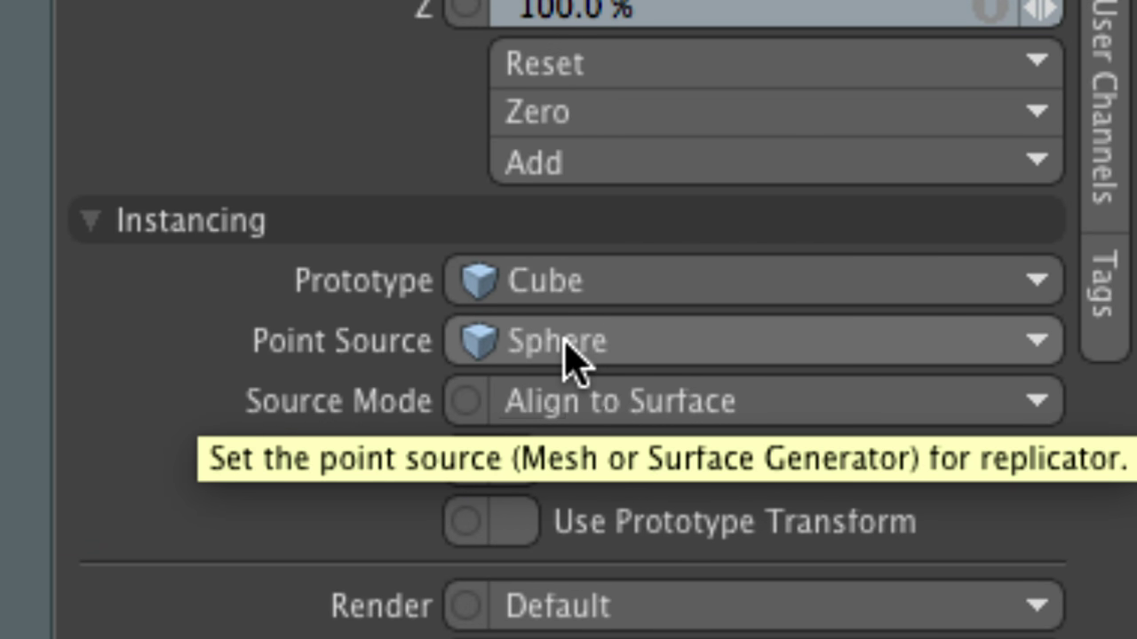
{"action": "left_click", "coordinate": [566, 343]}
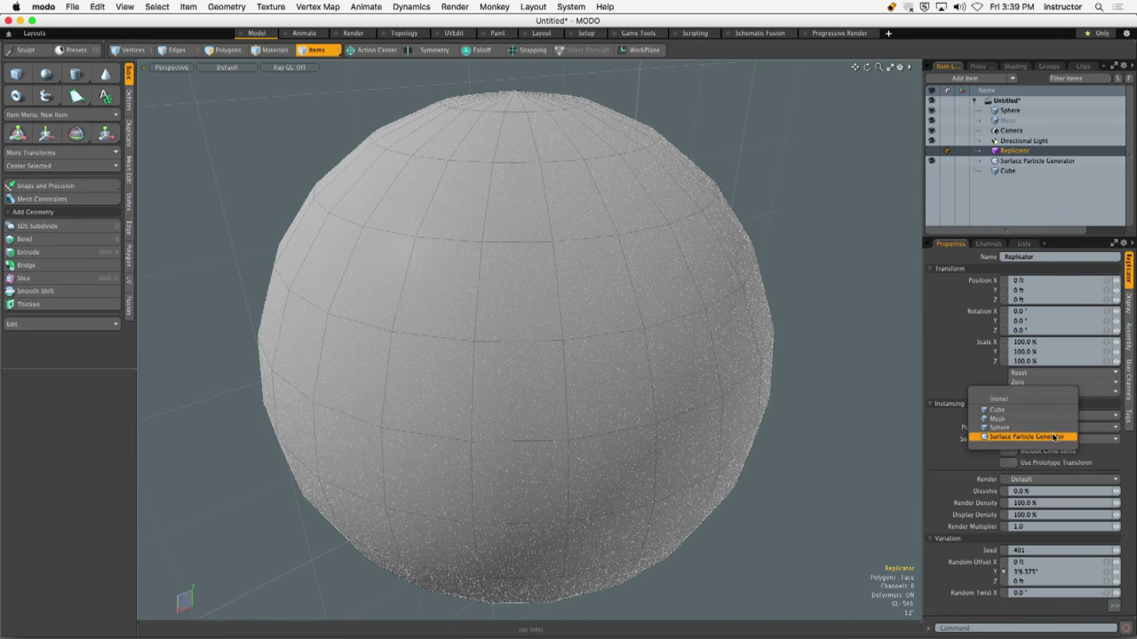
{"action": "left_click", "coordinate": [1054, 437]}
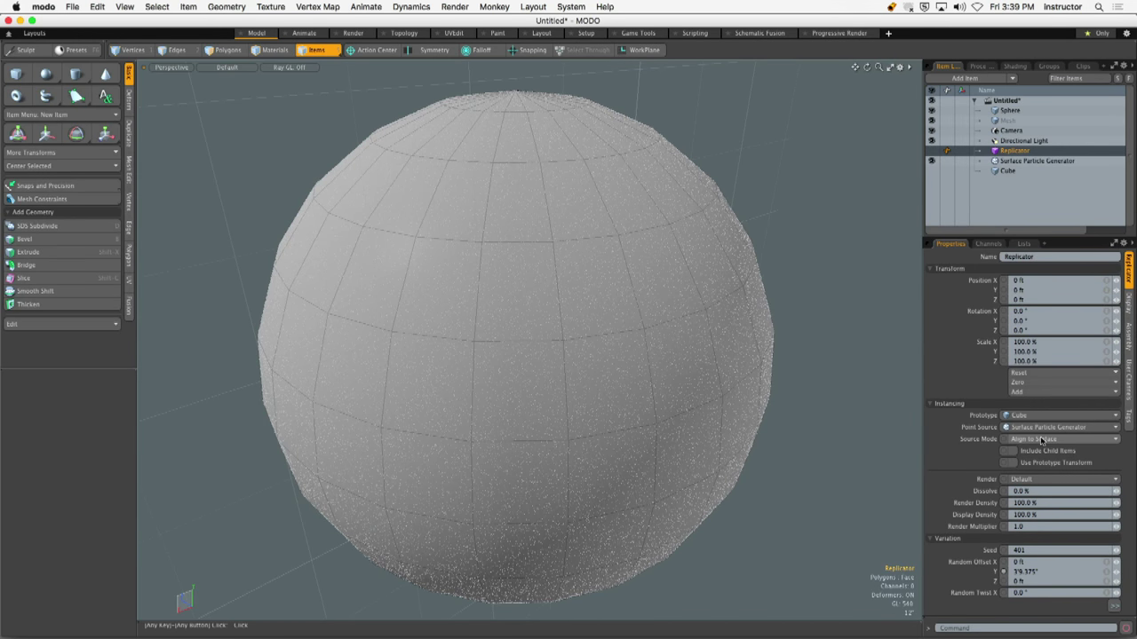
{"action": "left_click", "coordinate": [932, 152]}
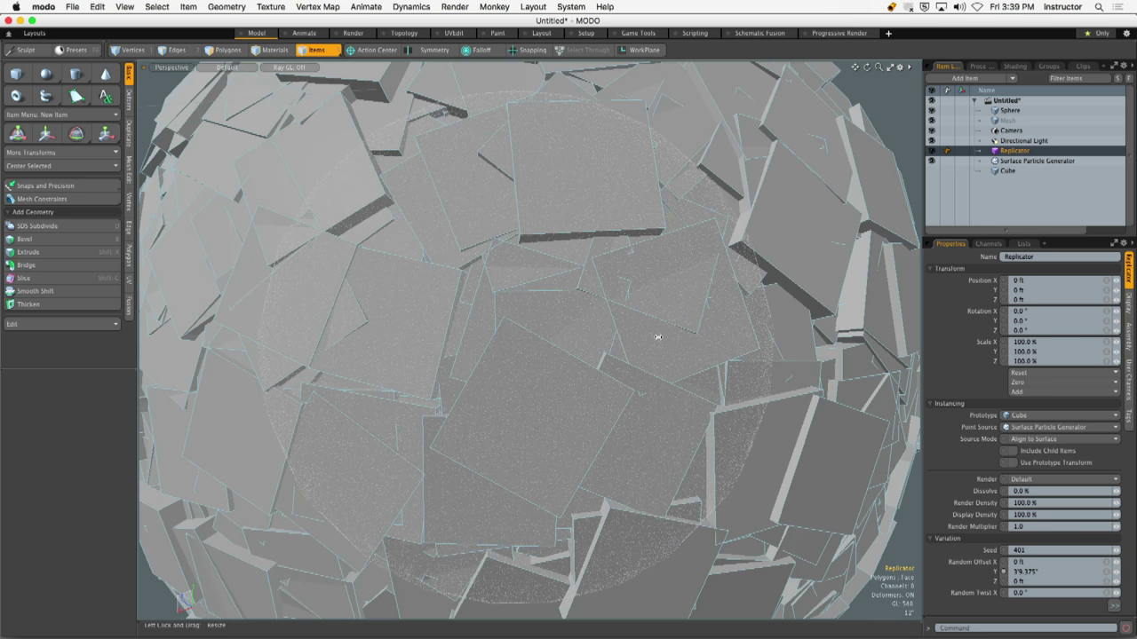
{"action": "key", "text": "alt"}
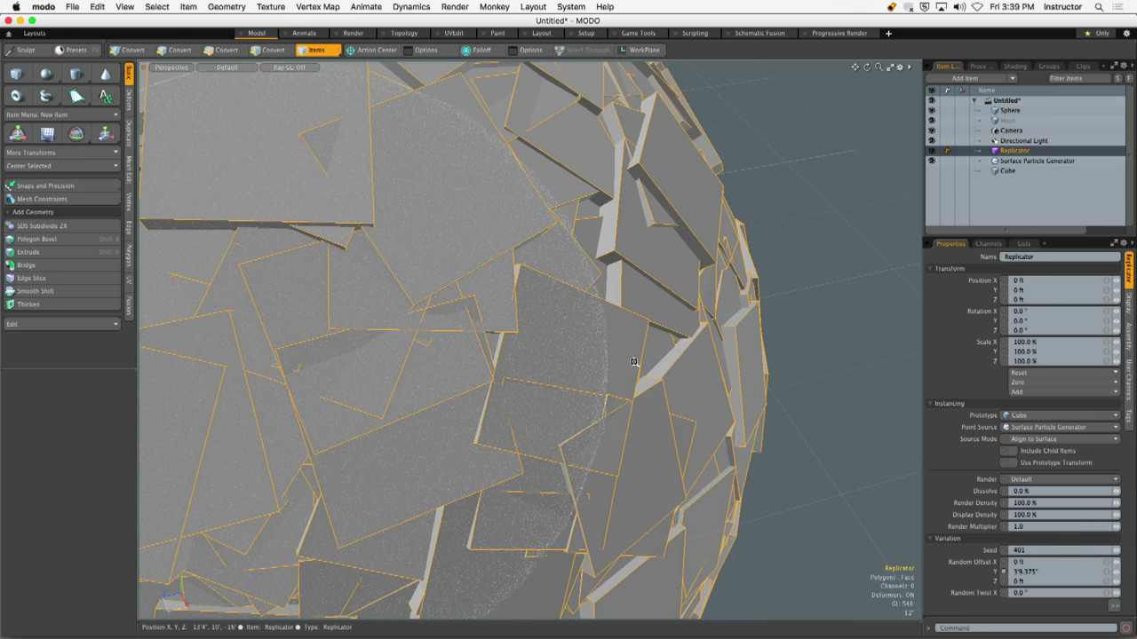
{"action": "scroll", "coordinate": [557, 364], "scroll_direction": "down", "scroll_amount": 6}
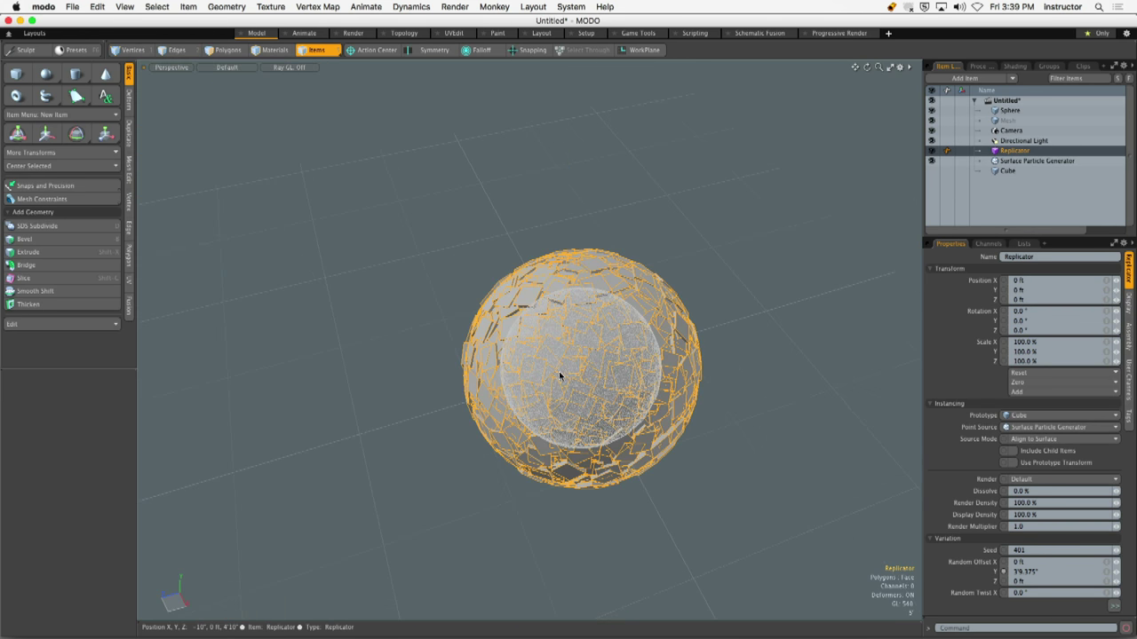
Set the Replicator's point source to none so that only the sphere and its particles are displayed
{"action": "left_click", "coordinate": [713, 437]}
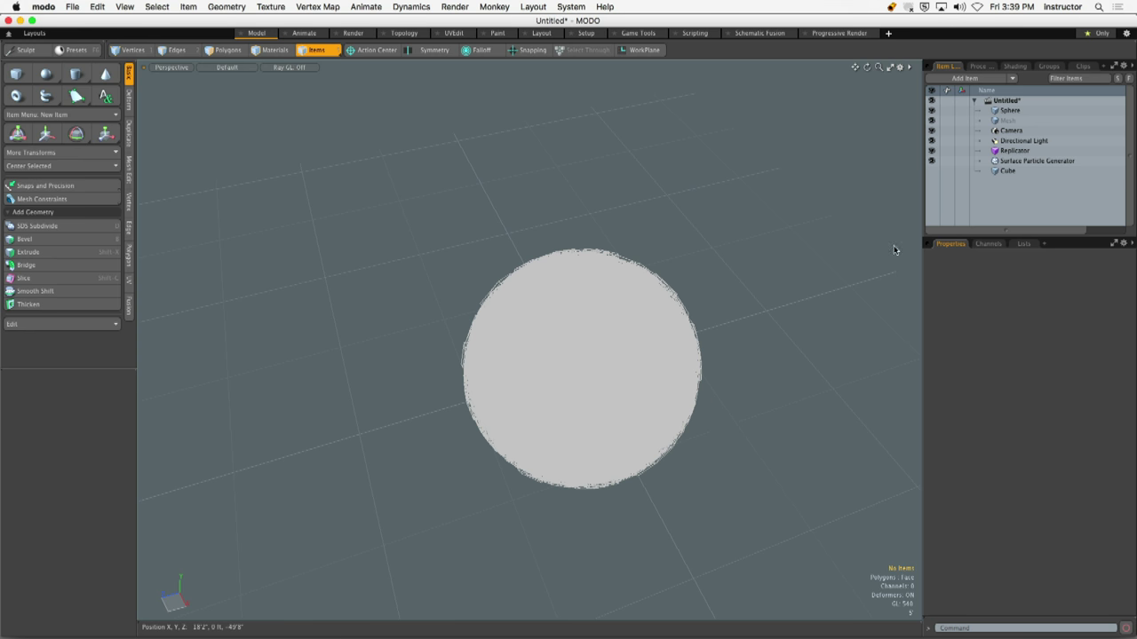
{"action": "left_click", "coordinate": [1009, 152]}
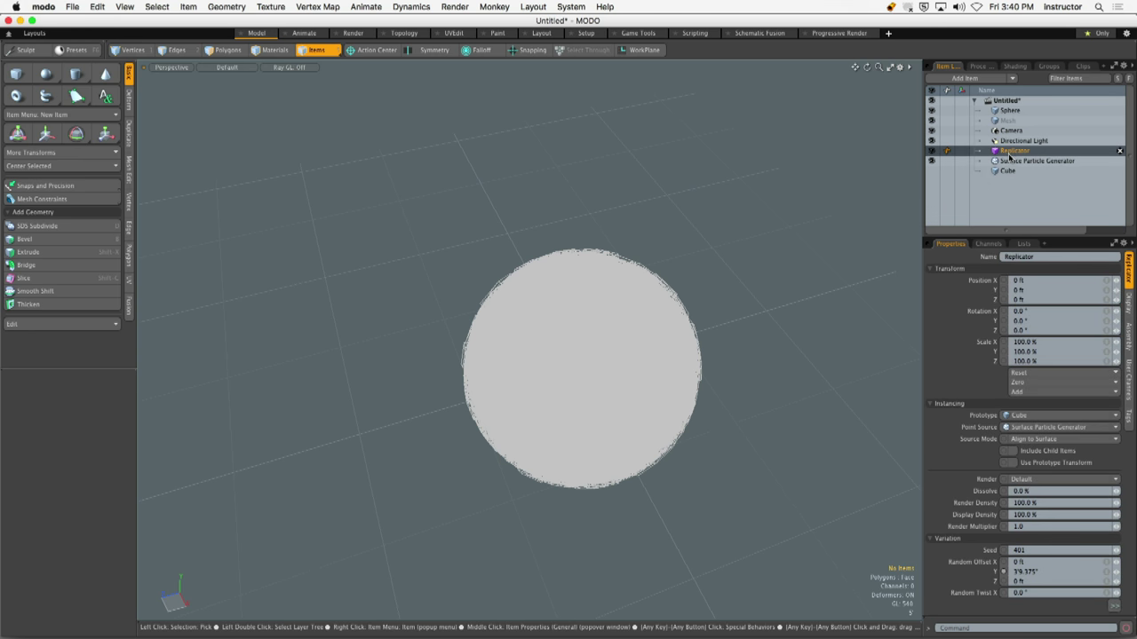
{"action": "left_click", "coordinate": [1028, 427]}
{"action": "left_click", "coordinate": [1029, 395]}
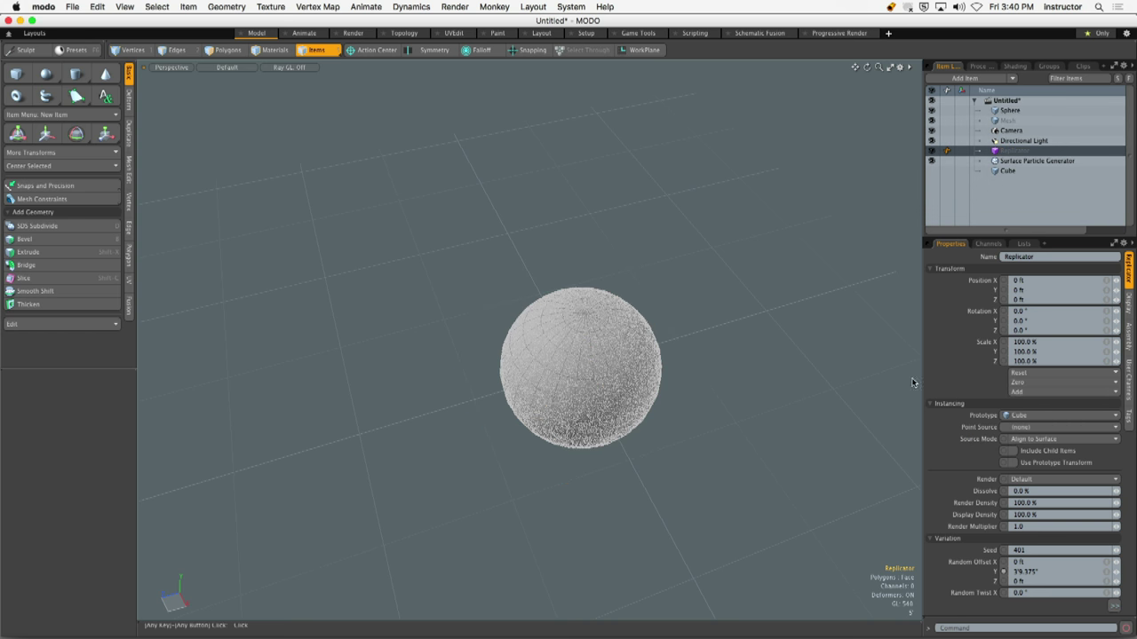
{"action": "left_click", "coordinate": [675, 372]}
{"action": "scroll", "coordinate": [625, 379], "scroll_direction": "up", "scroll_amount": 10}
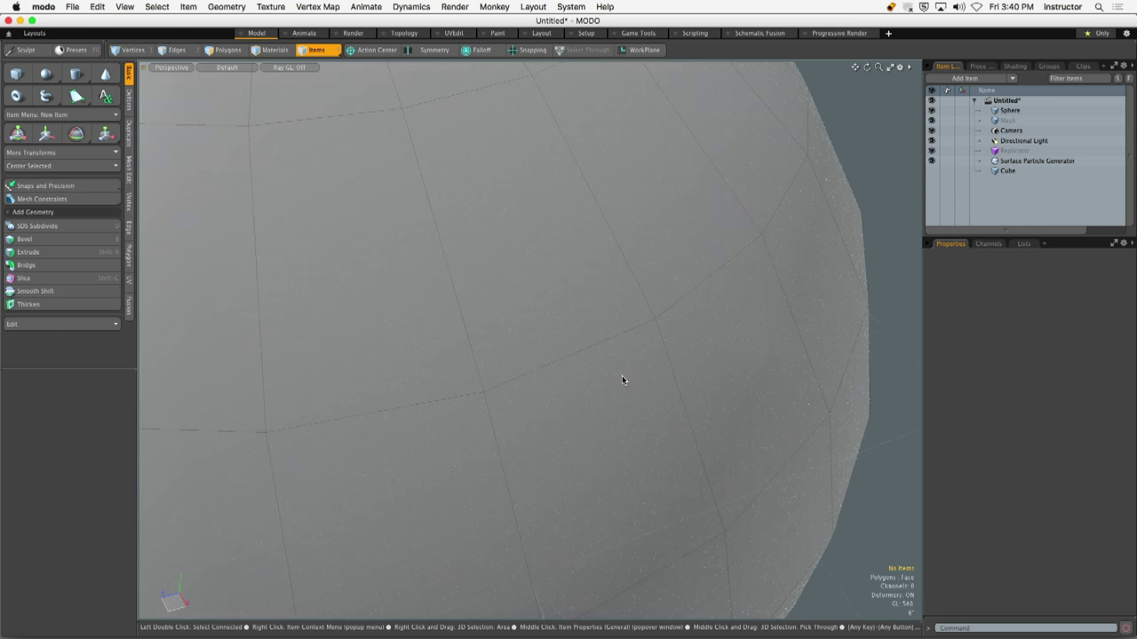
{"action": "scroll", "coordinate": [631, 383], "scroll_direction": "down", "scroll_amount": 8}
{"action": "scroll", "coordinate": [621, 393], "scroll_direction": "up", "scroll_amount": 4}
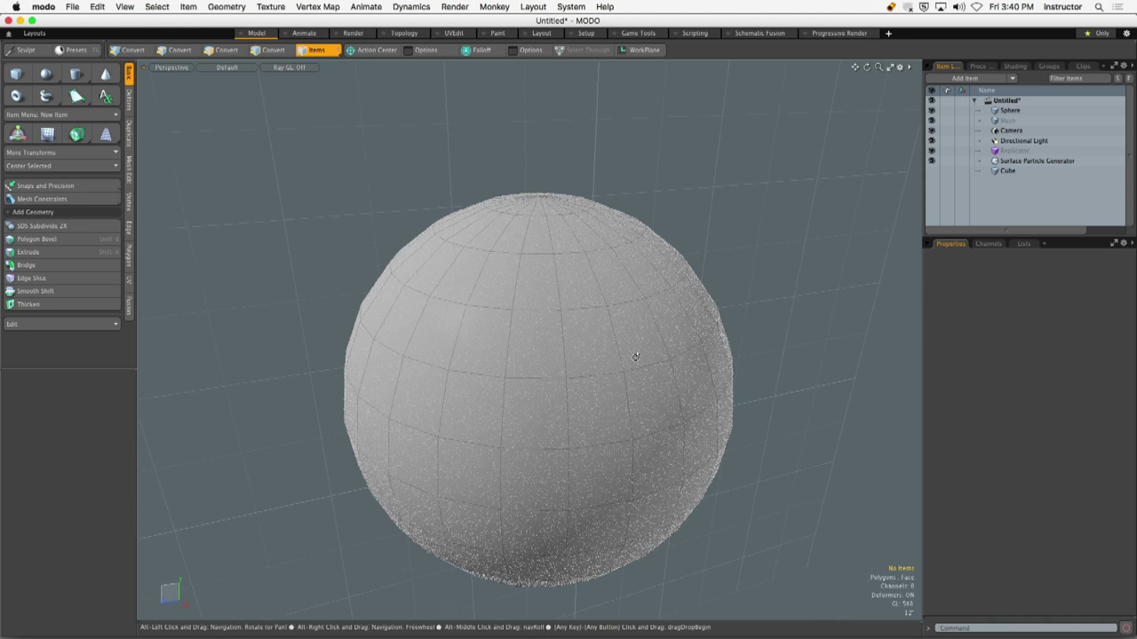
Set the Surface Particle Generator's average spacing to 12" and inspect the particles on the sphere
{"action": "left_click", "coordinate": [1037, 161]}
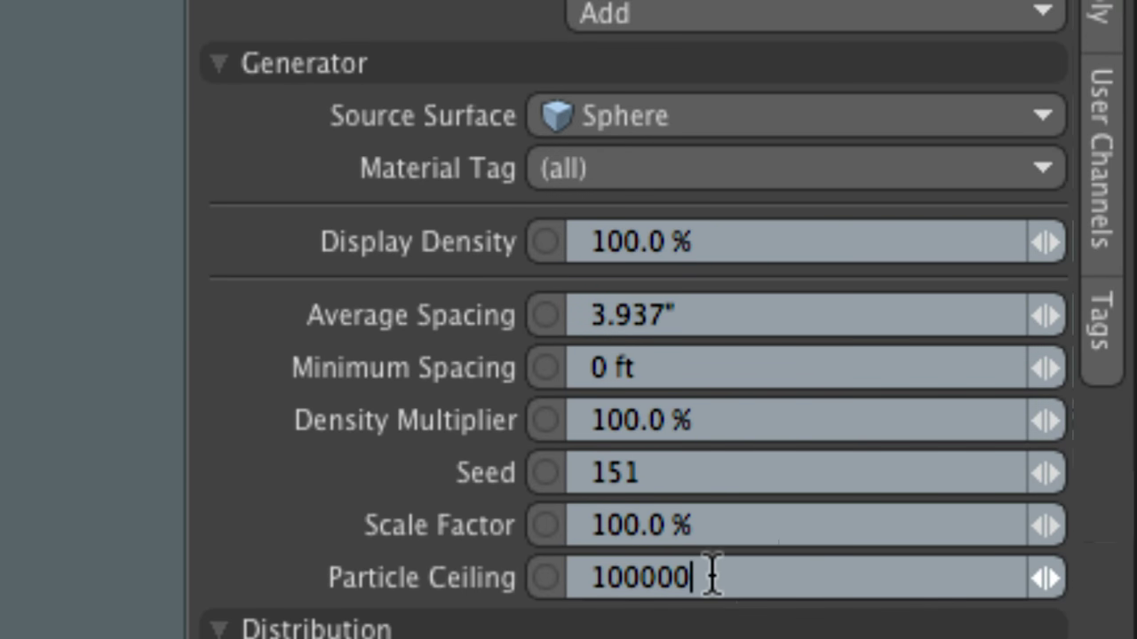
{"action": "left_click", "coordinate": [925, 538]}
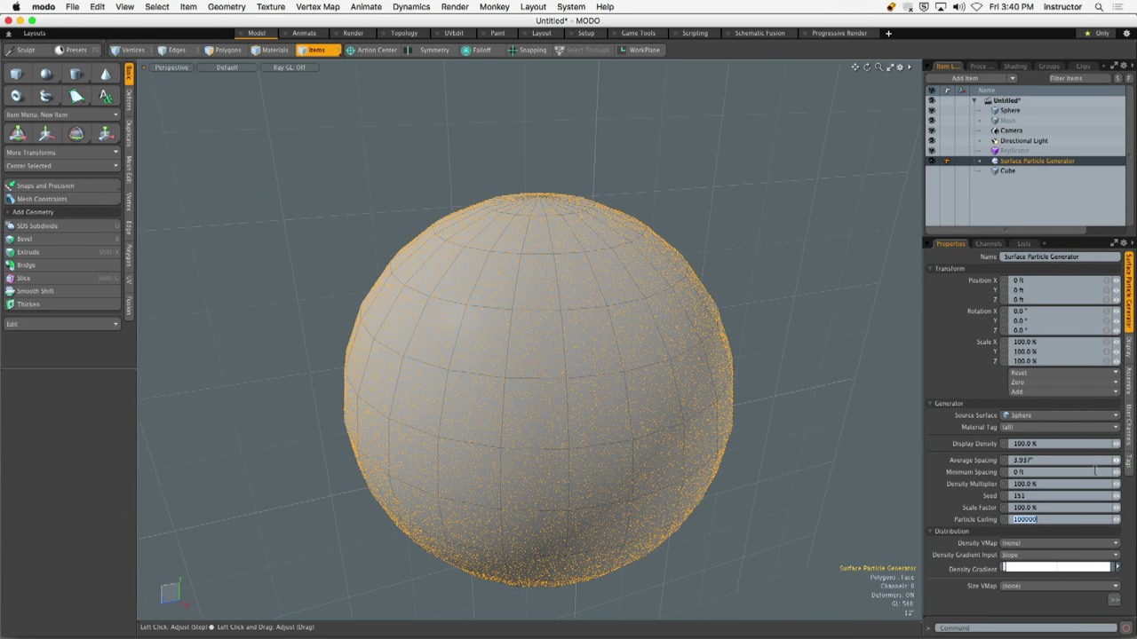
{"action": "left_click", "coordinate": [1046, 463]}
{"action": "type", "text": "12"}
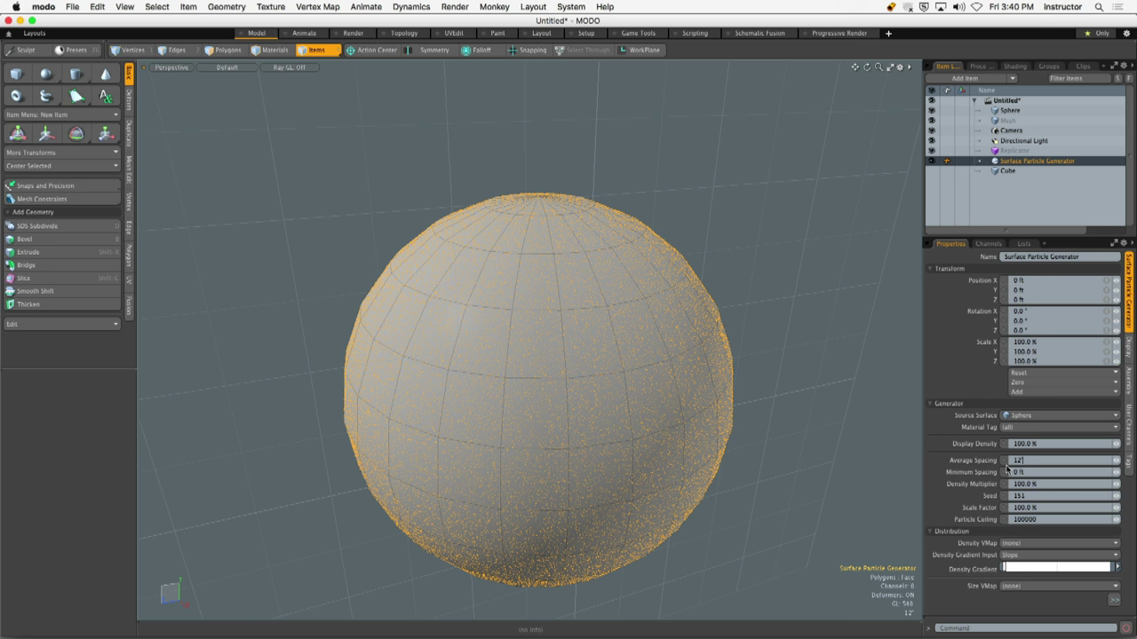
{"action": "key", "text": "Return"}
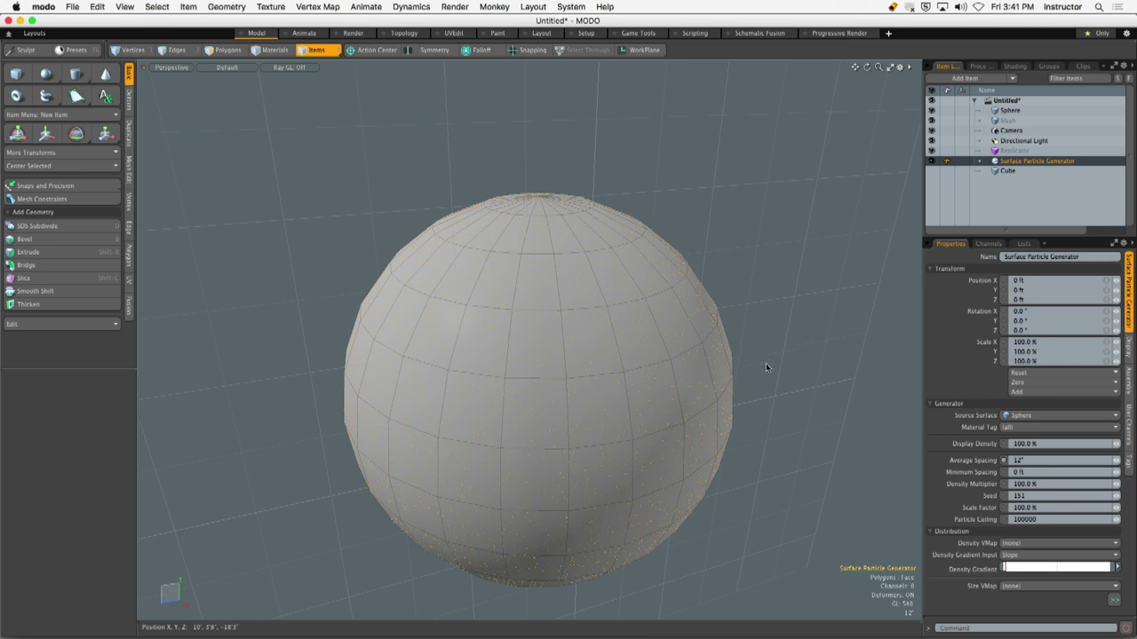
{"action": "left_click_drag", "start_coordinate": [762, 374], "coordinate": [728, 441], "text": "alt"}
{"action": "scroll", "coordinate": [728, 441], "scroll_direction": "down", "scroll_amount": 10}
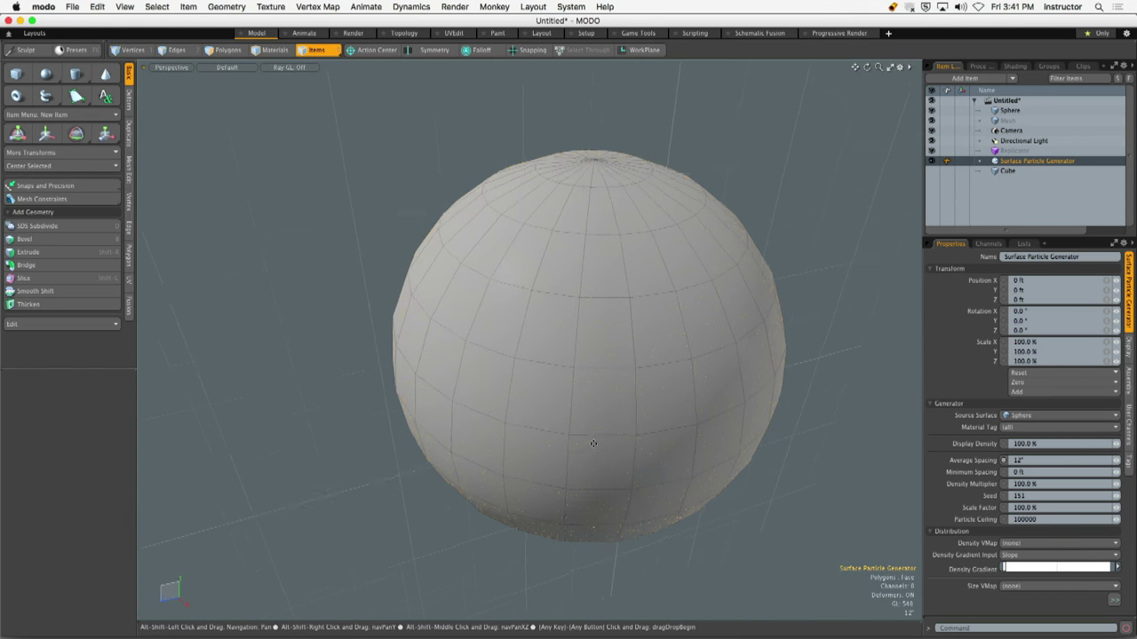
{"action": "left_click_drag", "start_coordinate": [594, 444], "coordinate": [582, 393], "text": "alt"}
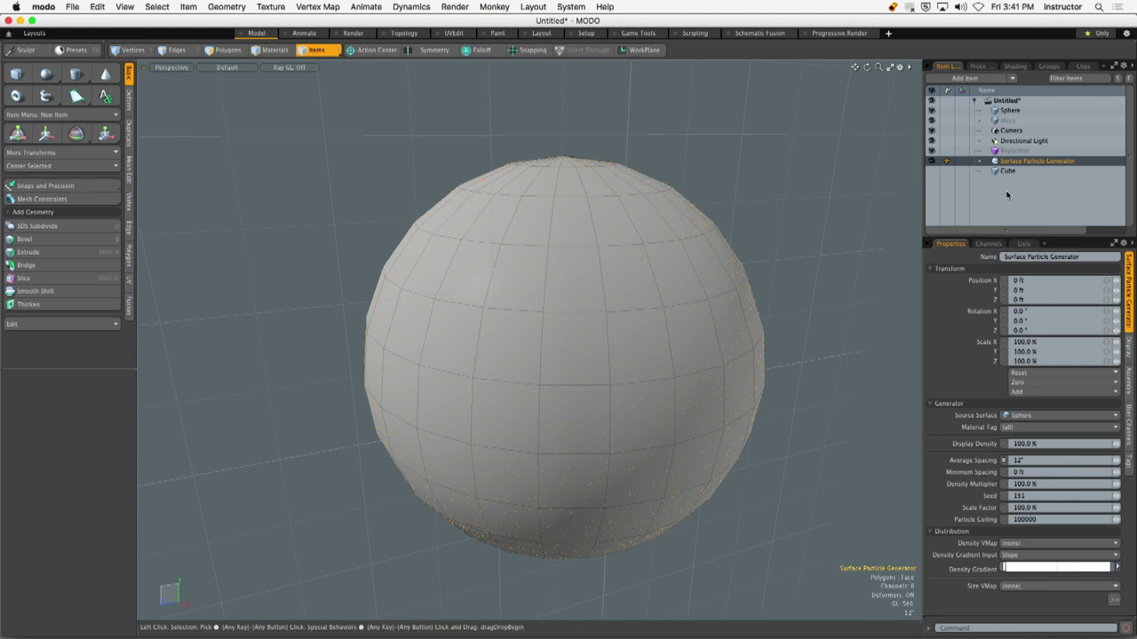
Assign the Surface Particle Generator as the Replicator's point source again
{"action": "left_click", "coordinate": [1015, 153]}
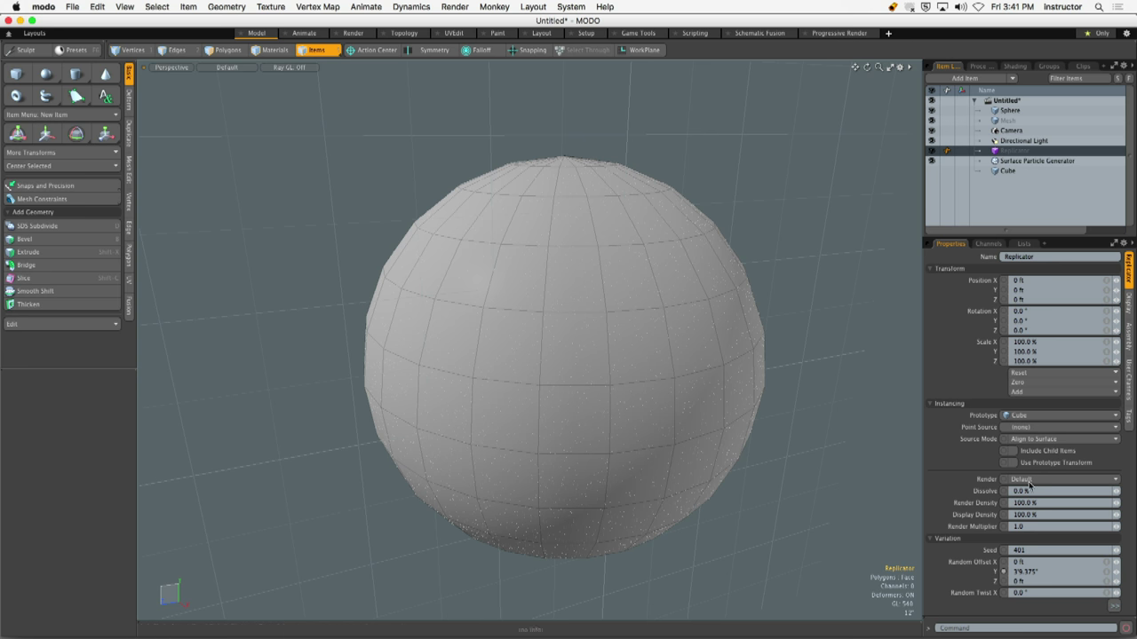
{"action": "left_click", "coordinate": [1028, 429]}
{"action": "left_click", "coordinate": [1030, 466]}
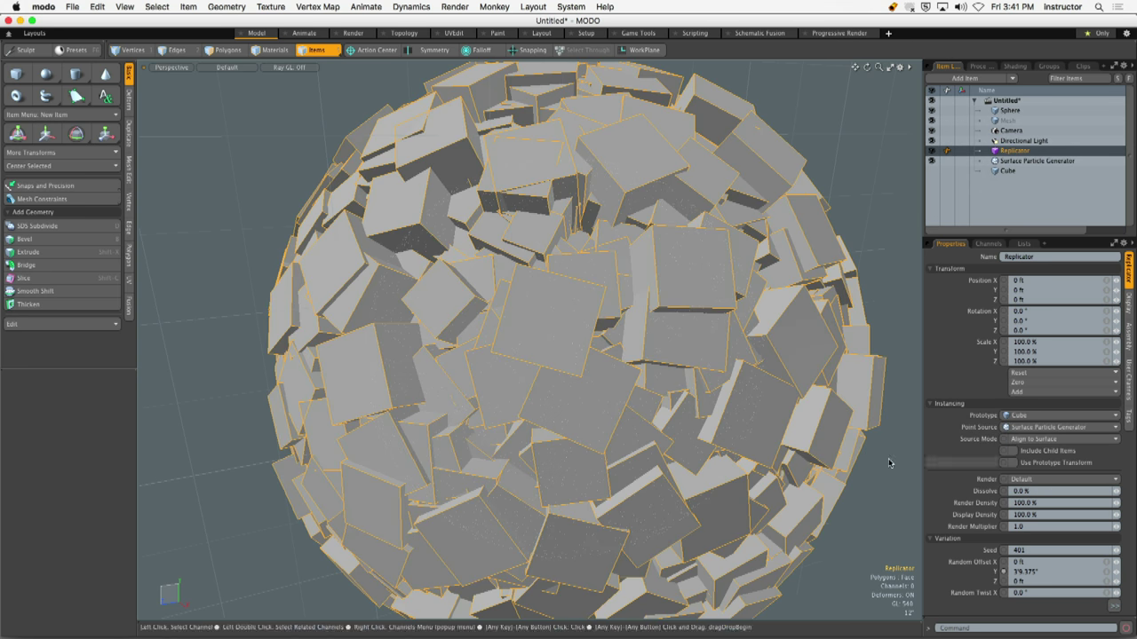
{"action": "scroll", "coordinate": [777, 440], "scroll_direction": "down", "scroll_amount": 5}
{"action": "scroll", "coordinate": [777, 442], "scroll_direction": "up", "scroll_amount": 3}
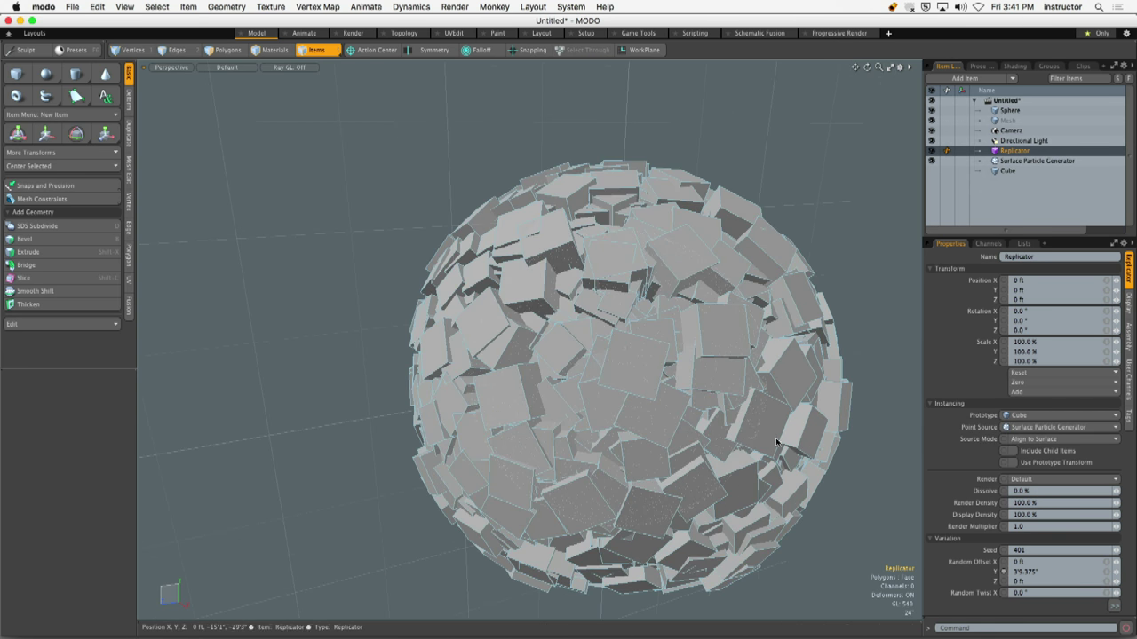
Set the Surface Particle Generator's average spacing to 4'
{"action": "left_click", "coordinate": [1016, 162]}
{"action": "left_click_drag", "start_coordinate": [1032, 235], "coordinate": [1030, 162]}
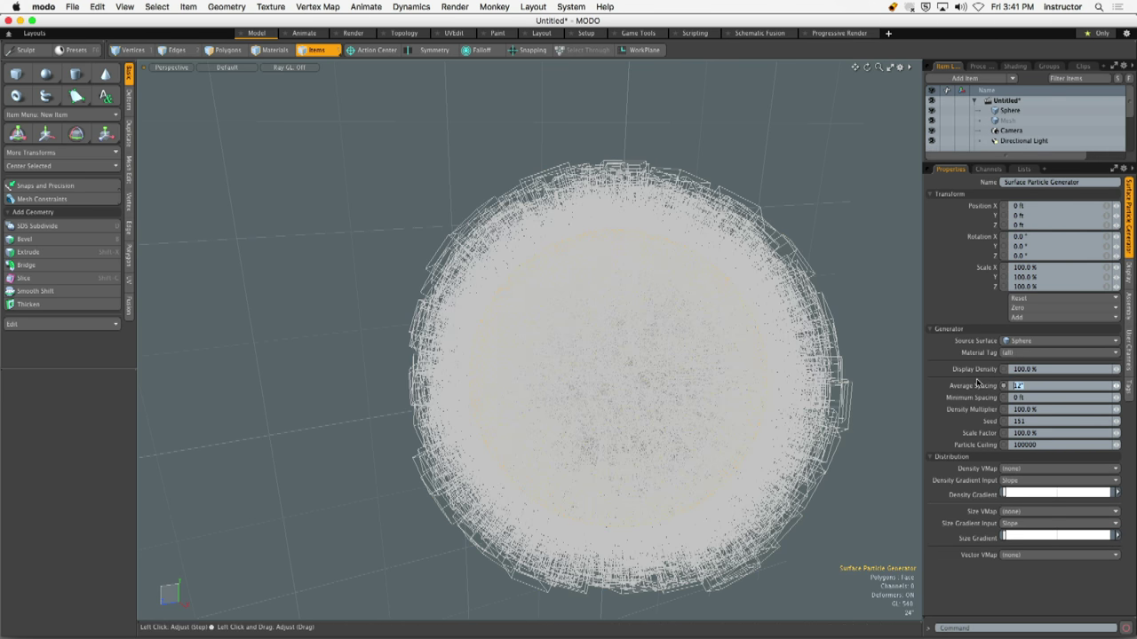
{"action": "type", "text": "4"}
{"action": "key", "text": "Return"}
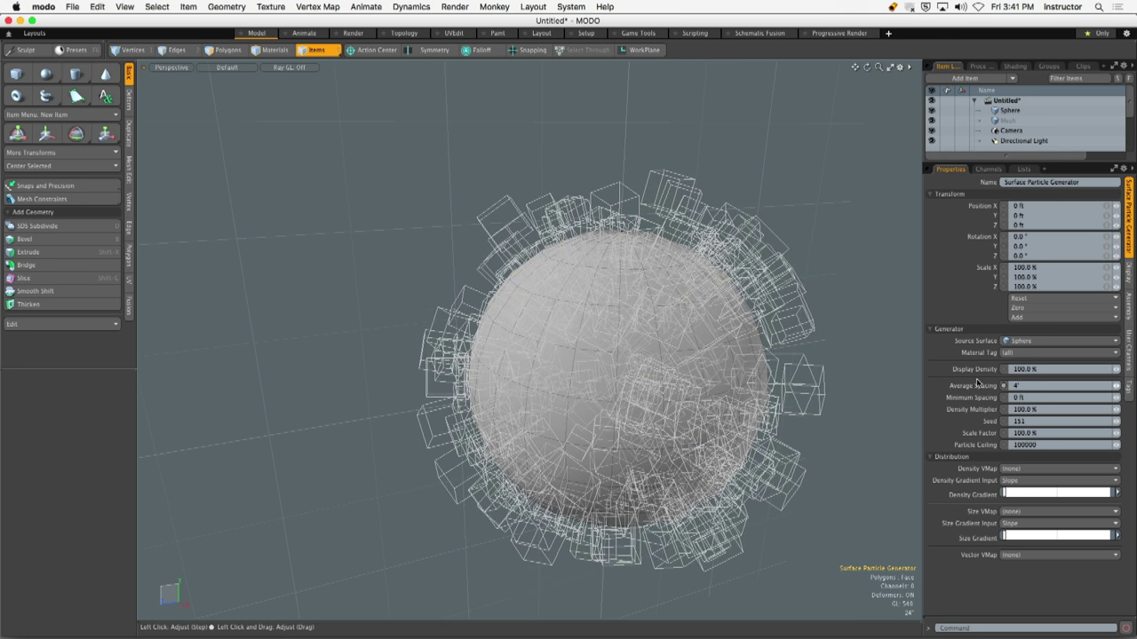
{"action": "left_click_drag", "start_coordinate": [439, 264], "coordinate": [461, 248], "text": "alt"}
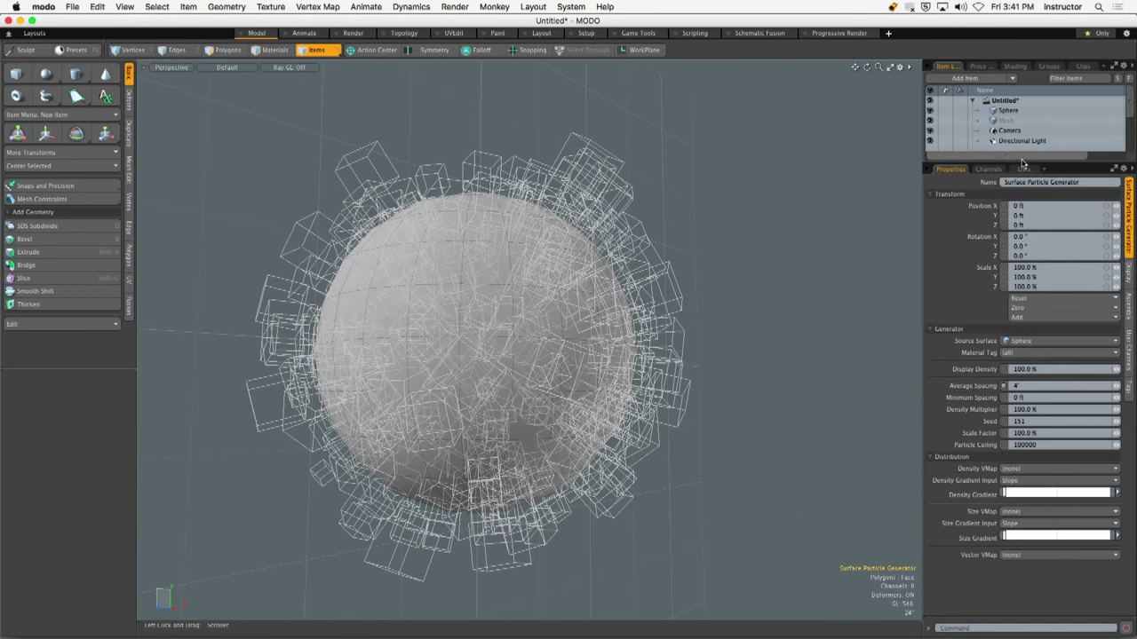
Select the Replicator and inspect the cube copies around the sphere
{"action": "left_click_drag", "start_coordinate": [1021, 161], "coordinate": [993, 218]}
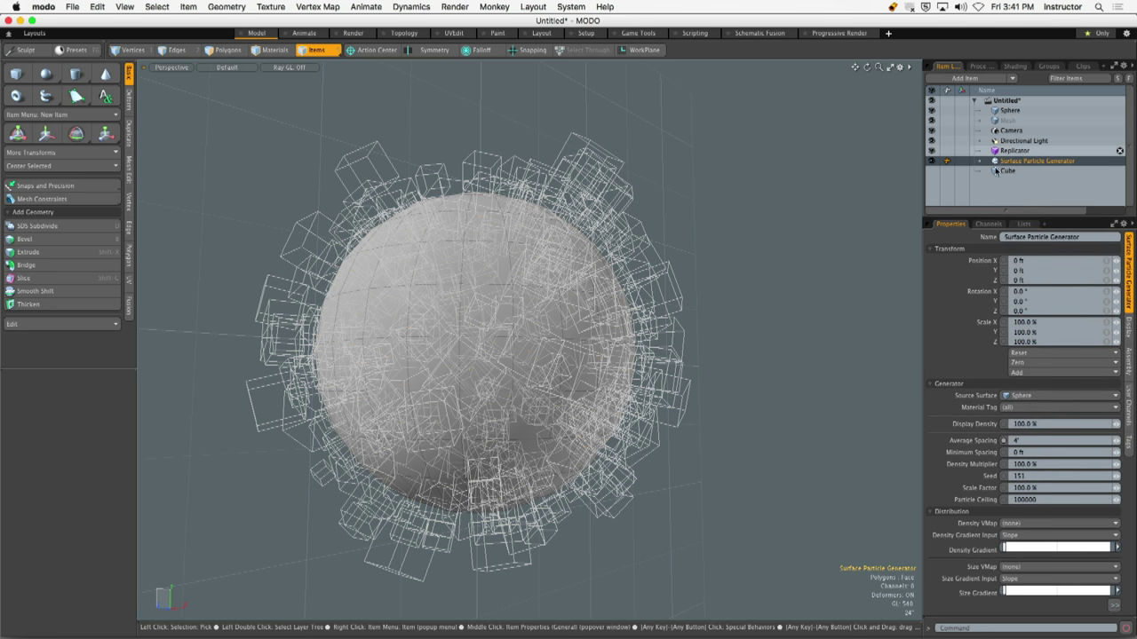
{"action": "left_click", "coordinate": [1014, 151]}
{"action": "left_click_drag", "start_coordinate": [728, 345], "coordinate": [606, 378], "text": "alt"}
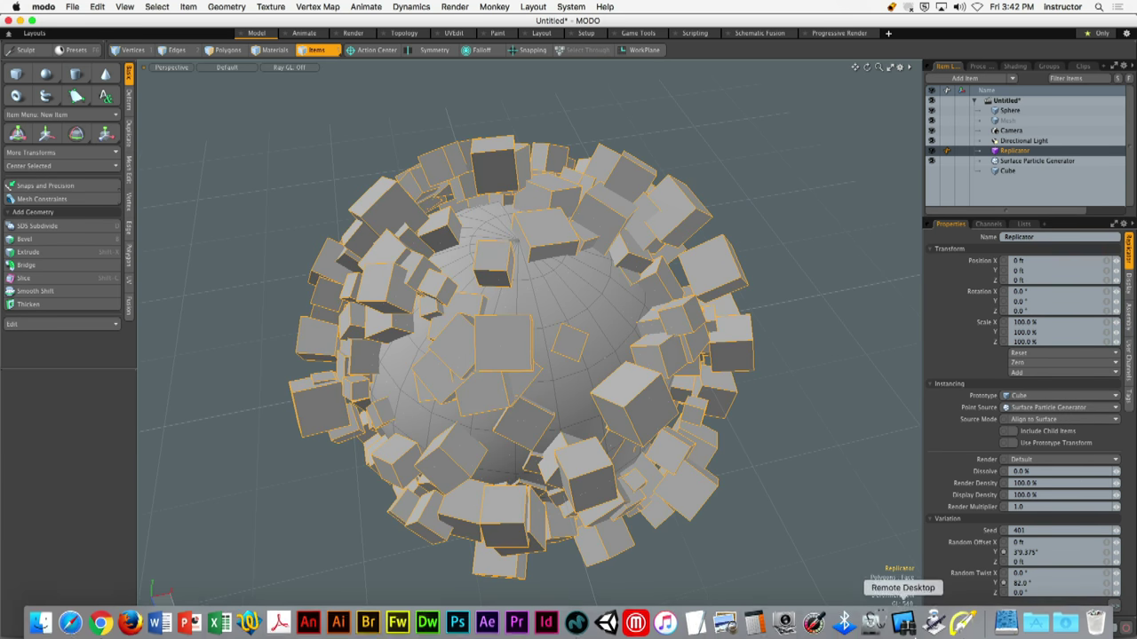
Switch to Remote Desktop, observe the student 08 computer and take control of it
{"action": "left_click", "coordinate": [903, 619]}
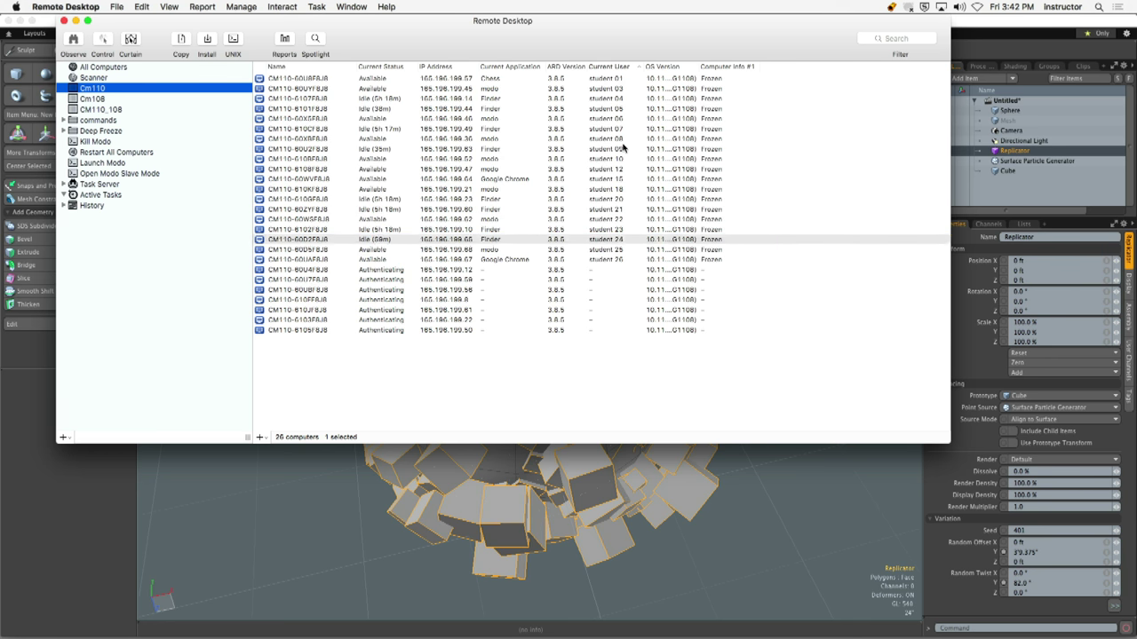
{"action": "left_click", "coordinate": [623, 147]}
{"action": "left_click", "coordinate": [625, 152]}
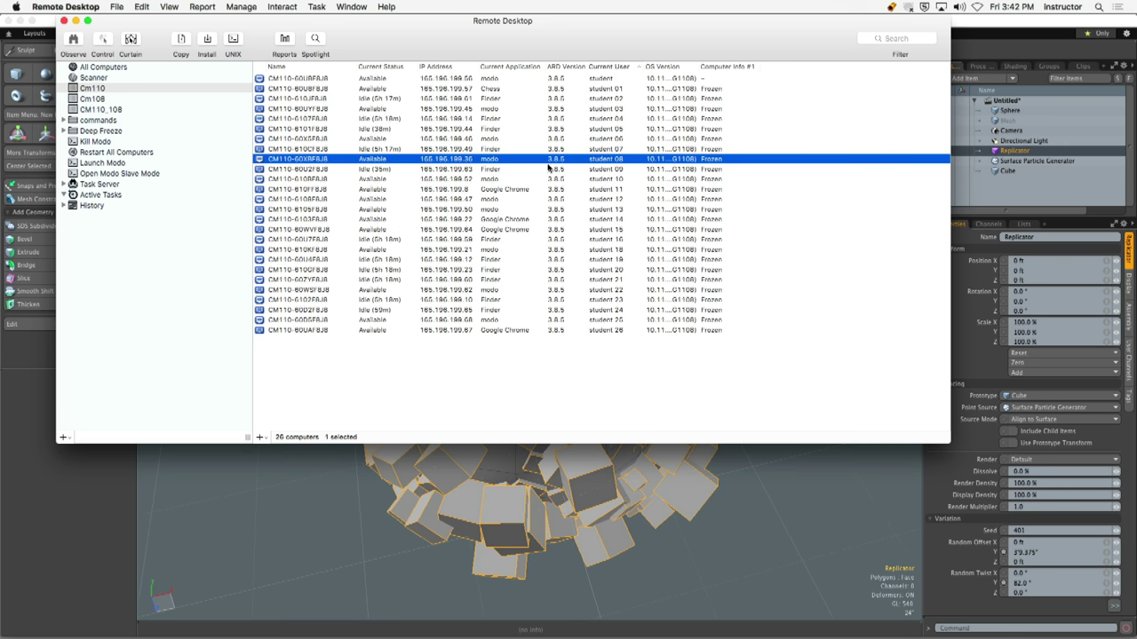
{"action": "left_click", "coordinate": [77, 42]}
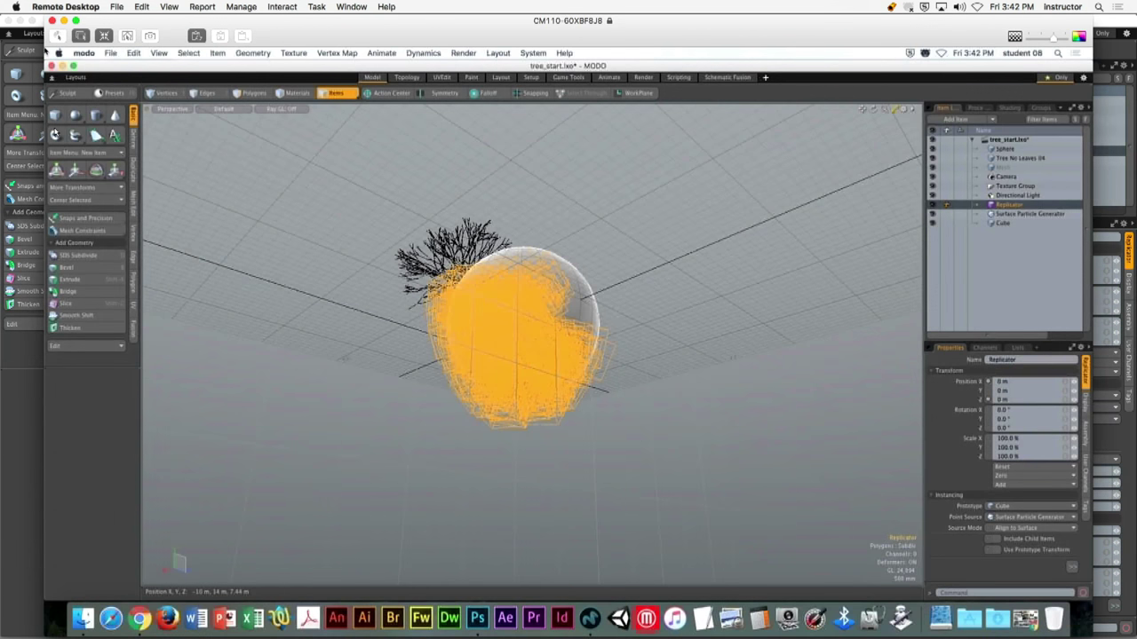
{"action": "left_click", "coordinate": [58, 35]}
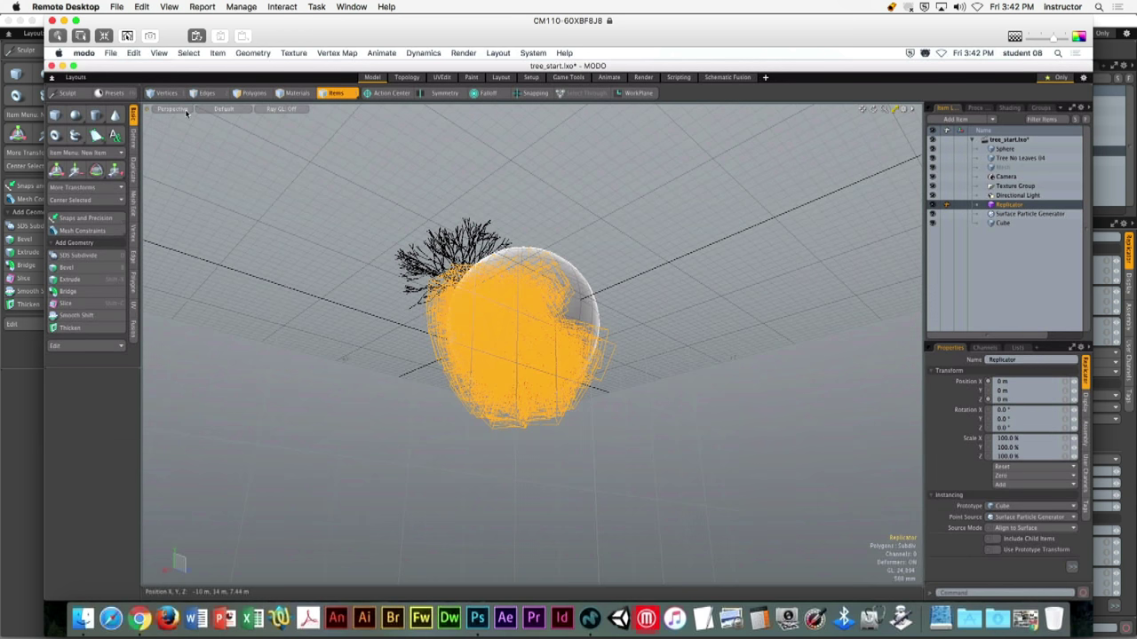
Set the average spacing of the student scene's Surface Particle Generator to 1 m
{"action": "left_click_drag", "start_coordinate": [697, 229], "coordinate": [683, 457], "text": "alt"}
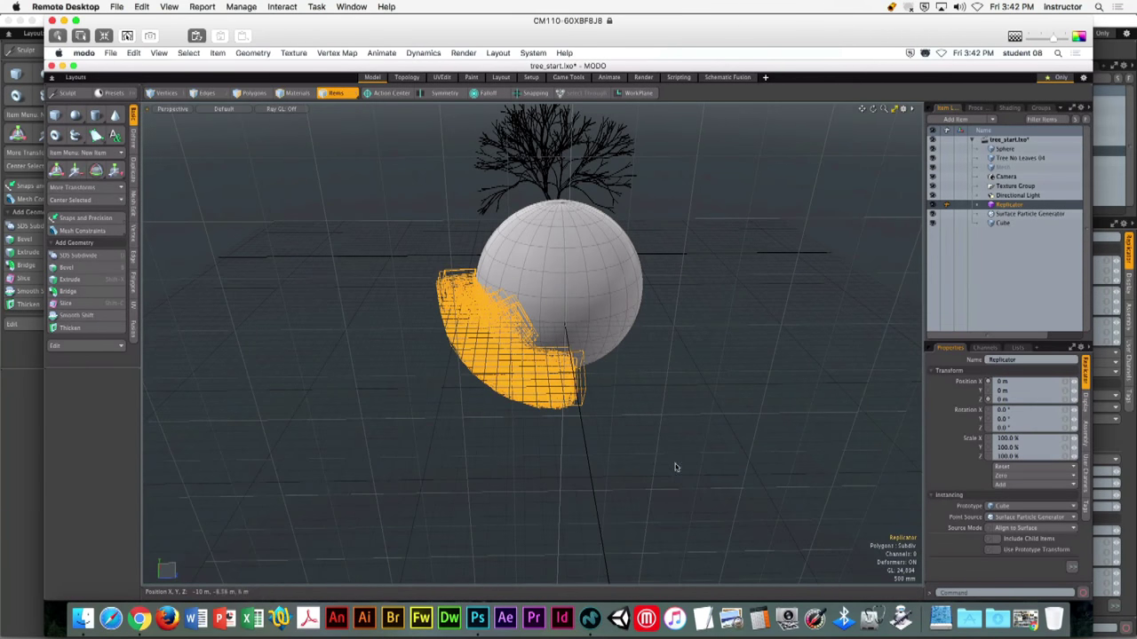
{"action": "left_click", "coordinate": [1030, 215]}
{"action": "left_click_drag", "start_coordinate": [1015, 343], "coordinate": [1015, 221]}
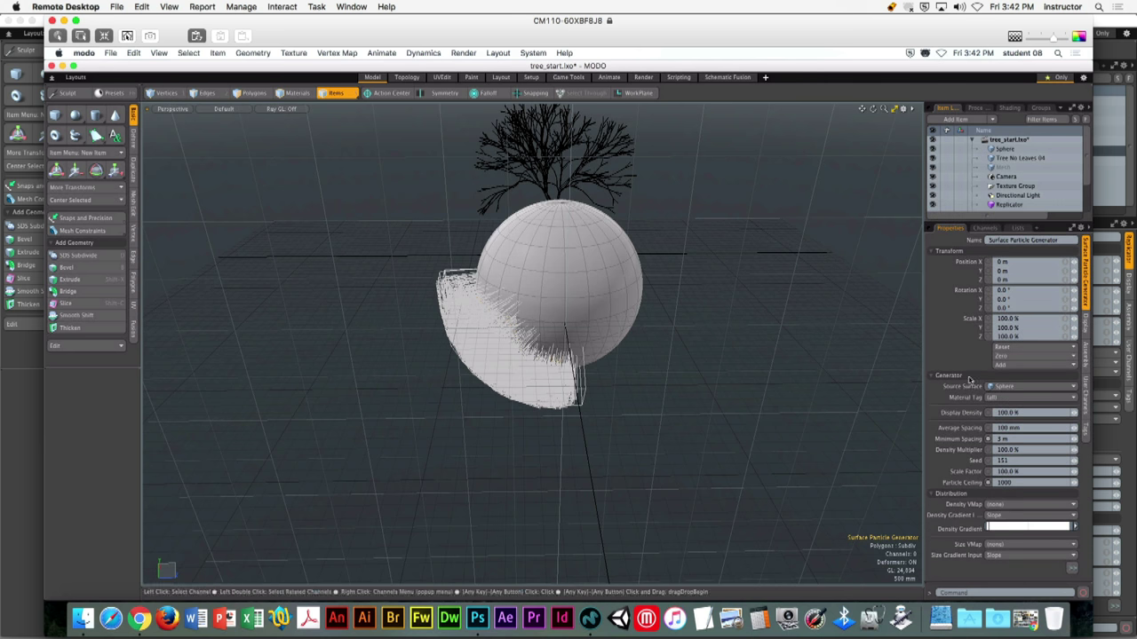
{"action": "left_click", "coordinate": [1032, 429]}
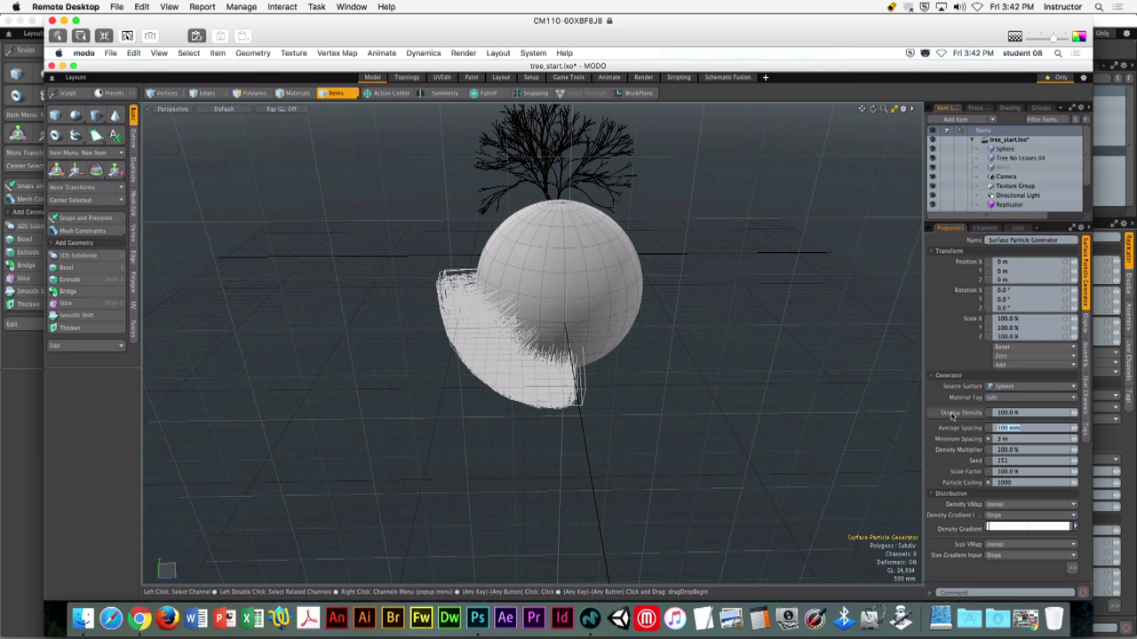
{"action": "type", "text": "1m"}
{"action": "key", "text": "Return"}
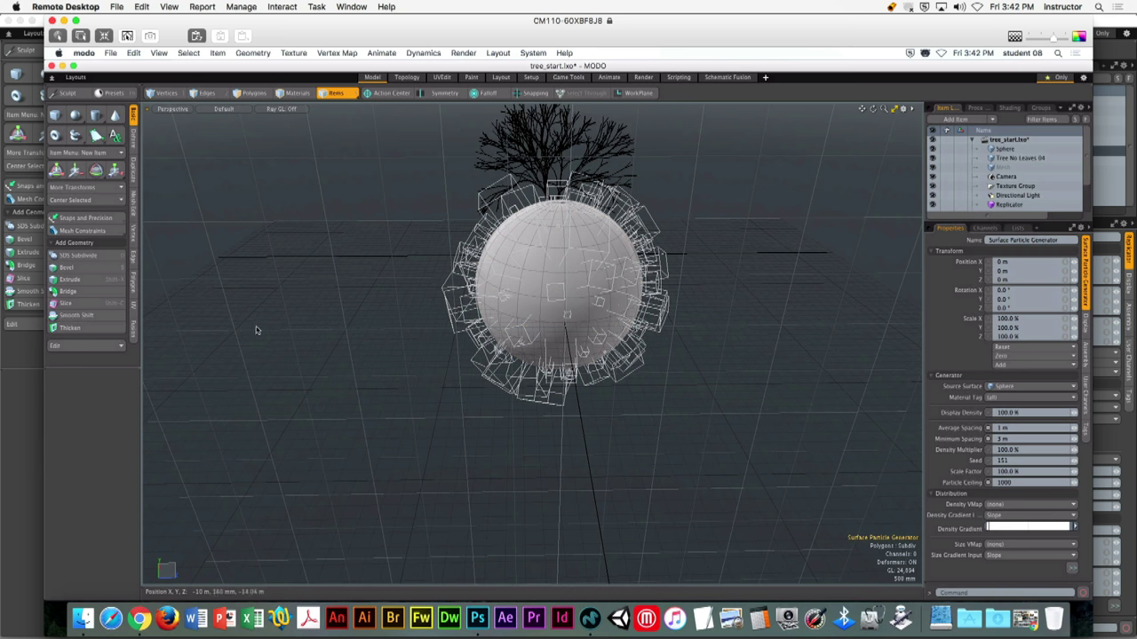
End the remote session with the student computer and return to the instructor's MODO scene with the cube copies
{"action": "left_click", "coordinate": [52, 19]}
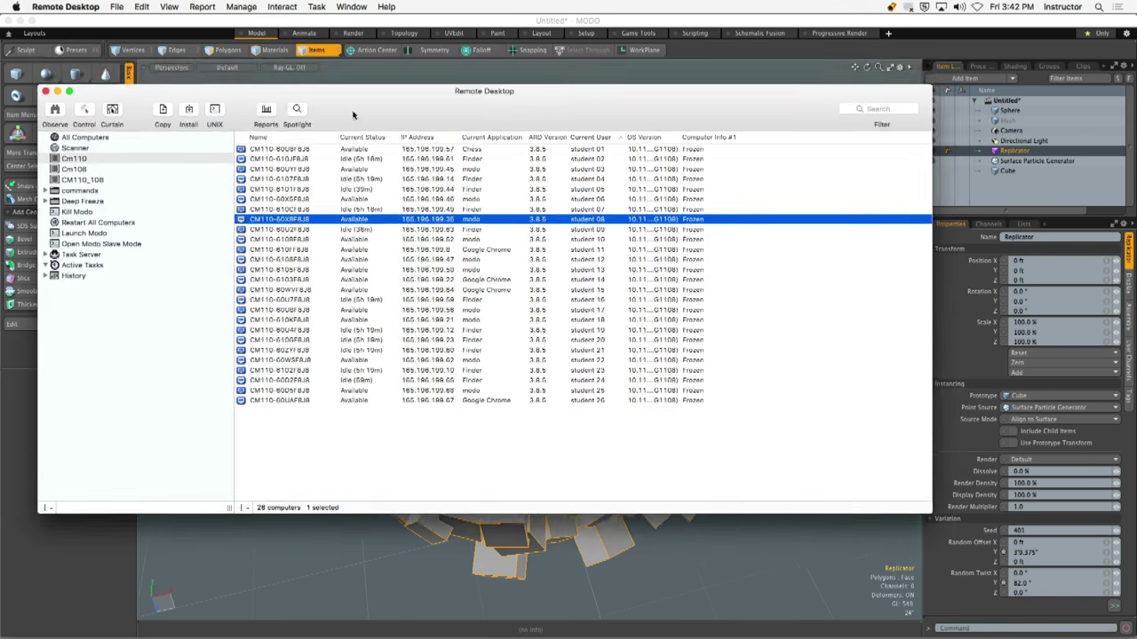
{"action": "left_click_drag", "start_coordinate": [373, 45], "coordinate": [362, 95]}
{"action": "left_click", "coordinate": [353, 26]}
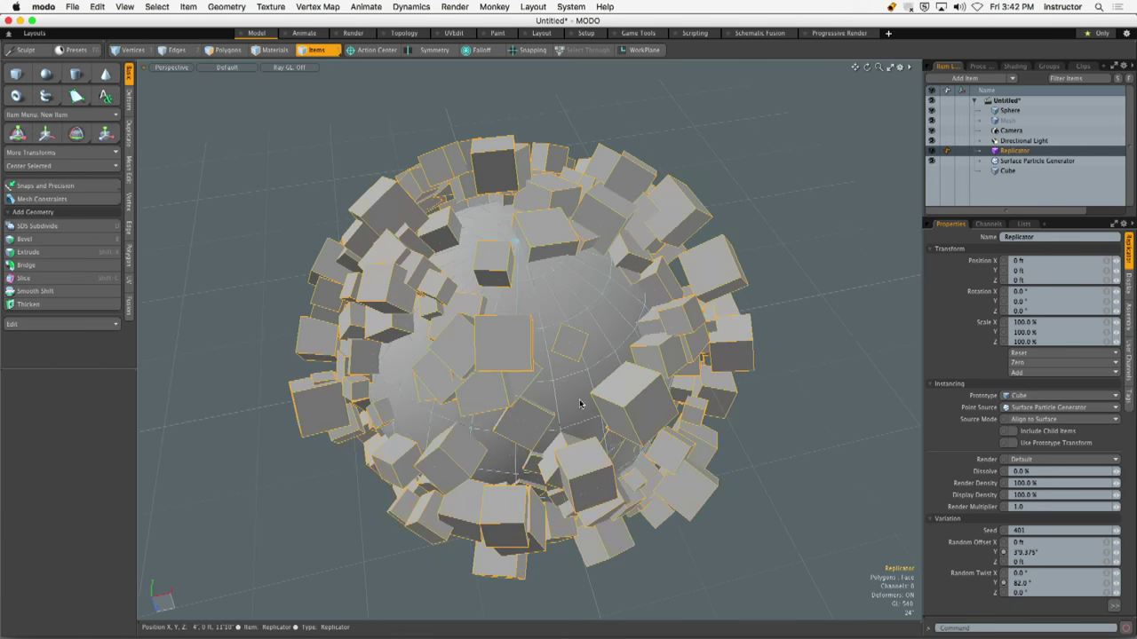
{"action": "left_click_drag", "start_coordinate": [533, 342], "coordinate": [600, 311], "text": "alt"}
{"action": "left_click_drag", "start_coordinate": [599, 311], "coordinate": [526, 302], "text": "ctrl+alt"}
{"action": "left_click_drag", "start_coordinate": [525, 302], "coordinate": [546, 264], "text": "alt"}
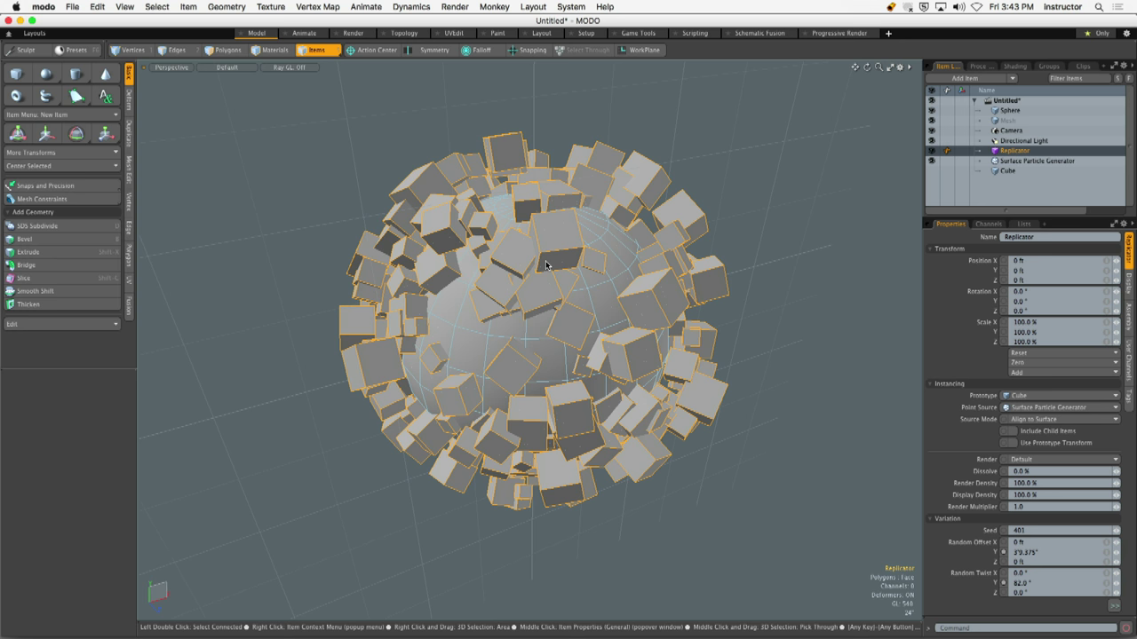
Select the Surface Particle Generator and examine its settings and the distribution of the cube outlines around the sphere
{"action": "left_click", "coordinate": [1038, 161]}
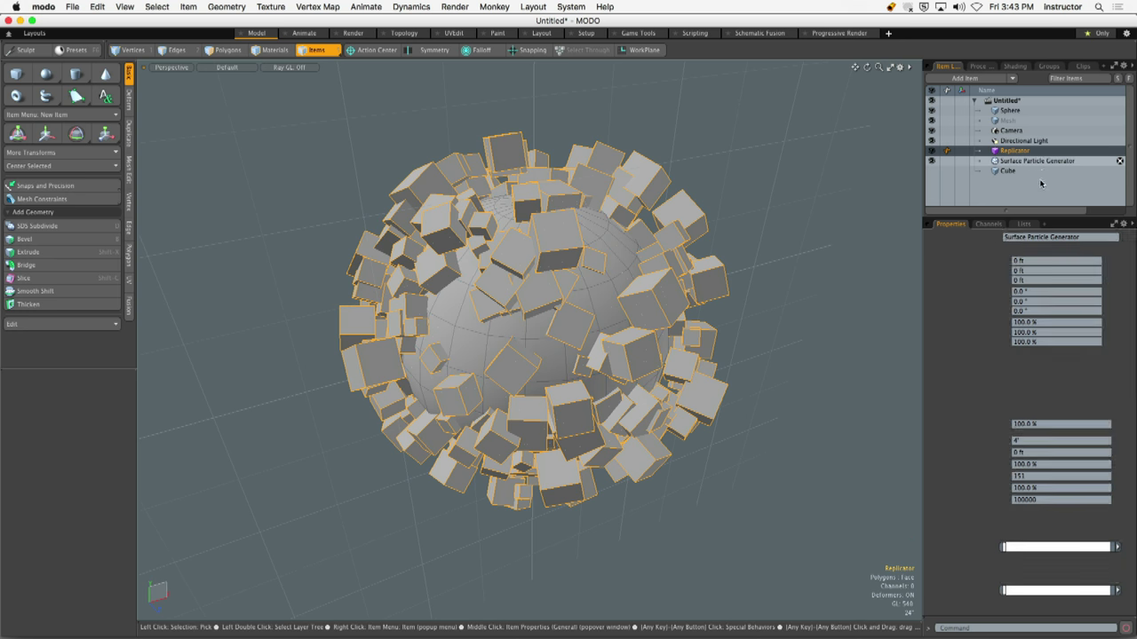
{"action": "left_click_drag", "start_coordinate": [1038, 216], "coordinate": [1029, 140]}
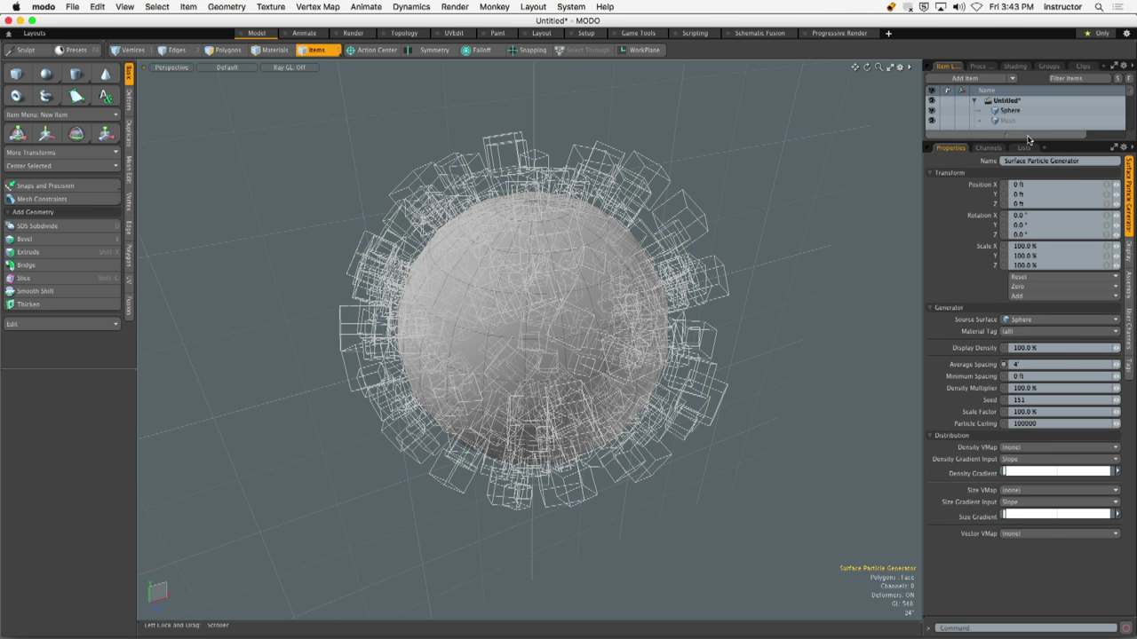
{"action": "left_click_drag", "start_coordinate": [668, 316], "coordinate": [569, 288], "text": "alt"}
{"action": "scroll", "coordinate": [625, 278], "scroll_direction": "up", "scroll_amount": 5}
{"action": "scroll", "coordinate": [621, 278], "scroll_direction": "down", "scroll_amount": 4}
{"action": "scroll", "coordinate": [621, 300], "scroll_direction": "up", "scroll_amount": 5}
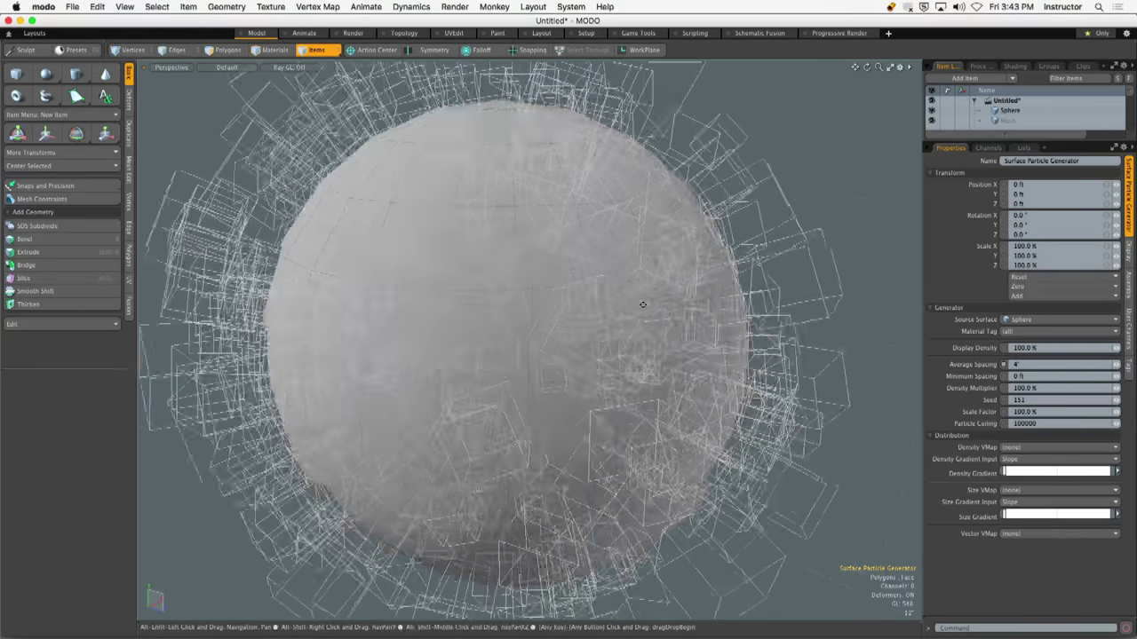
{"action": "left_click_drag", "start_coordinate": [642, 305], "coordinate": [619, 313], "text": "alt"}
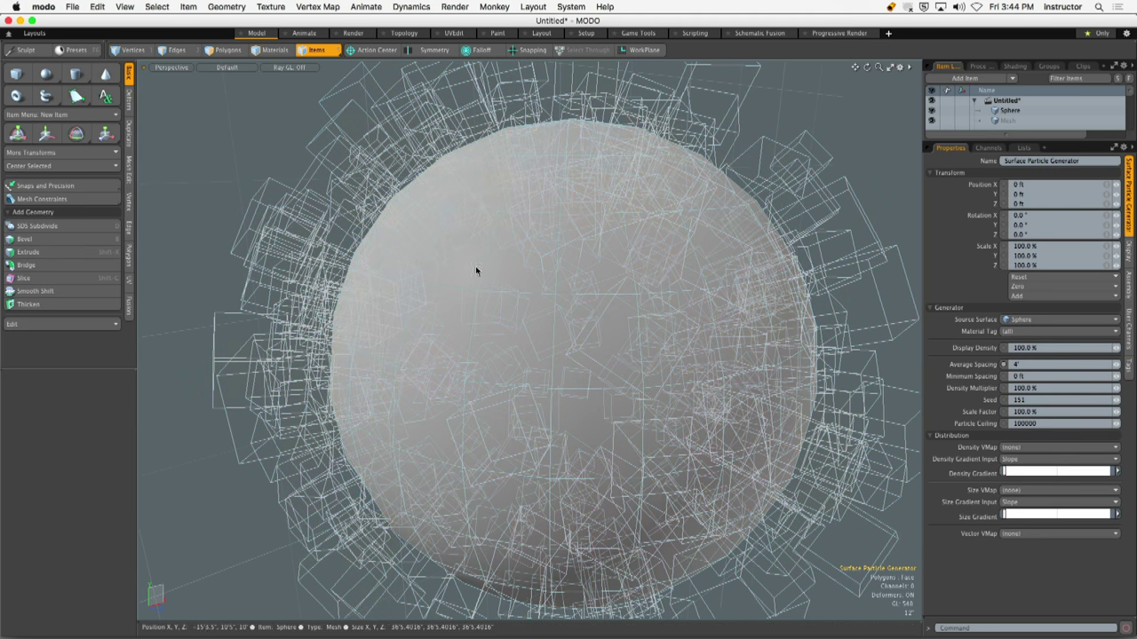
{"action": "left_click_drag", "start_coordinate": [474, 272], "coordinate": [696, 353], "text": "alt"}
{"action": "scroll", "coordinate": [533, 355], "scroll_direction": "down", "scroll_amount": 3}
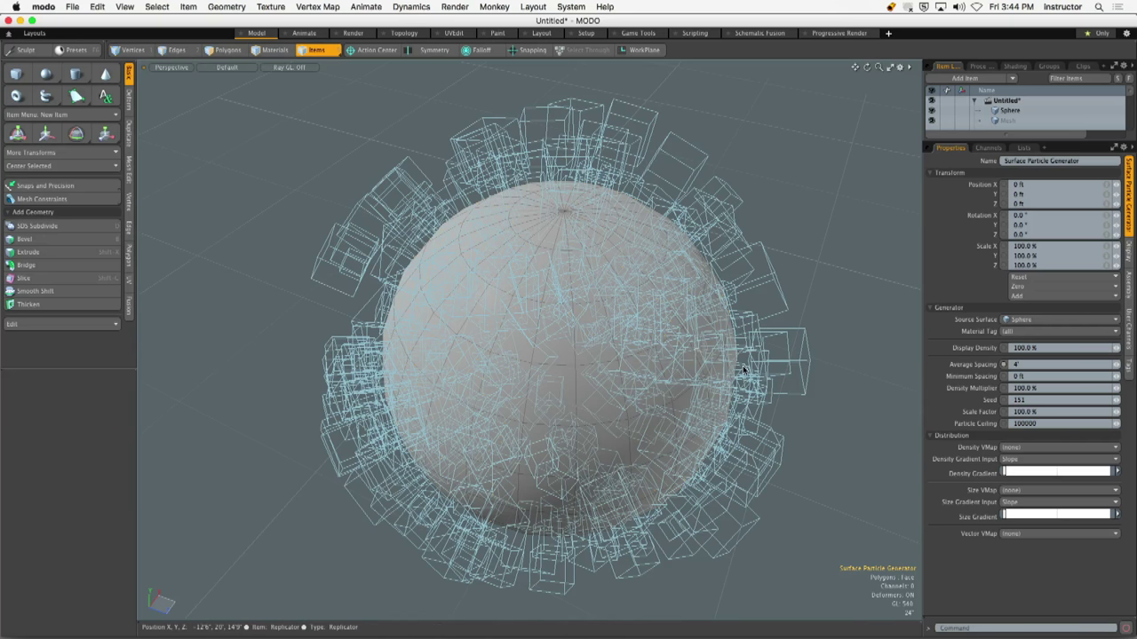
Hide the Replicator and select the Sphere mesh so its bare surface can be edited
{"action": "left_click_drag", "start_coordinate": [1005, 141], "coordinate": [1002, 264]}
{"action": "left_click", "coordinate": [932, 151]}
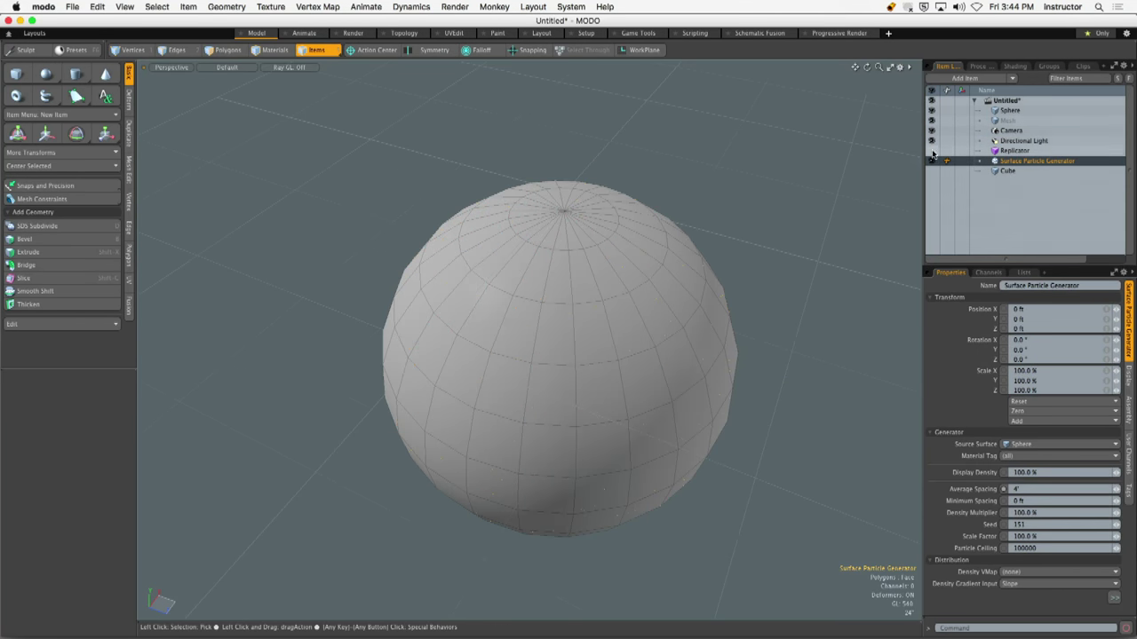
{"action": "left_click_drag", "start_coordinate": [678, 304], "coordinate": [680, 320], "text": "alt"}
{"action": "left_click", "coordinate": [1008, 112]}
{"action": "left_click_drag", "start_coordinate": [691, 236], "coordinate": [684, 267], "text": "alt"}
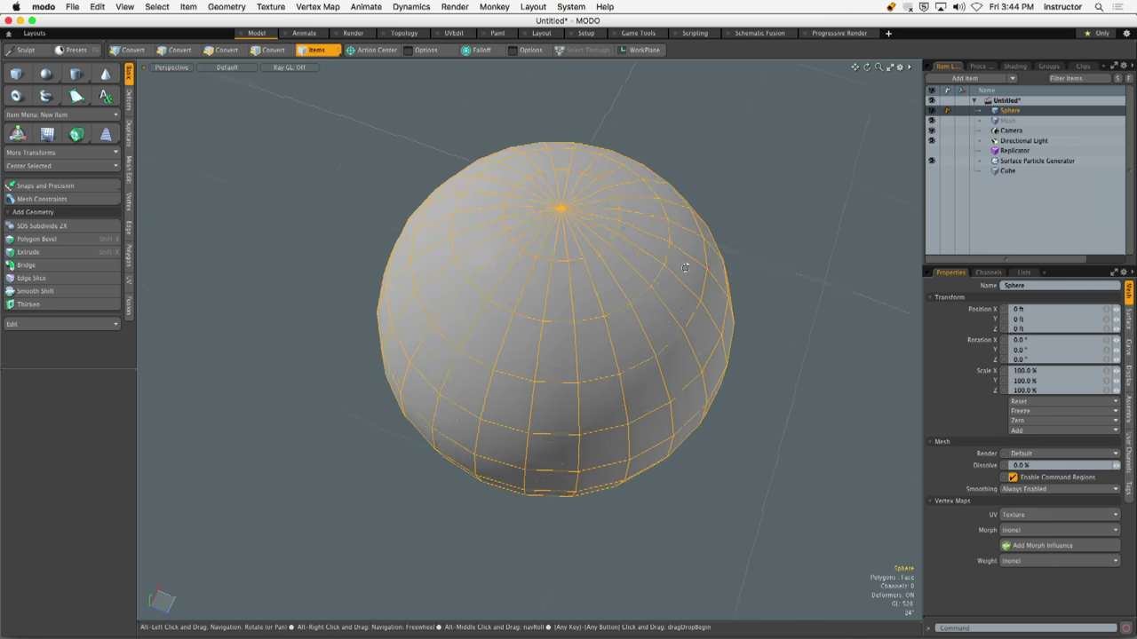
Select the sphere's upper five rings of polygons, from the top pole down to just above the equator
{"action": "key", "text": "3"}
{"action": "mouse_move", "coordinate": [542, 223]}
{"action": "left_mouse_down"}
{"action": "mouse_move", "coordinate": [579, 210]}
{"action": "mouse_move", "coordinate": [540, 211]}
{"action": "left_mouse_up"}
{"action": "mouse_move", "coordinate": [602, 280]}
{"action": "left_mouse_down", "text": "alt"}
{"action": "mouse_move", "coordinate": [598, 240]}
{"action": "mouse_move", "coordinate": [557, 292]}
{"action": "mouse_move", "coordinate": [589, 287]}
{"action": "mouse_move", "coordinate": [567, 220]}
{"action": "mouse_move", "coordinate": [498, 269]}
{"action": "mouse_move", "coordinate": [504, 291]}
{"action": "left_mouse_up", "text": "alt"}
{"action": "left_click", "coordinate": [524, 299], "text": "shift"}
{"action": "left_click_drag", "start_coordinate": [543, 260], "coordinate": [578, 305], "text": "alt+shift"}
{"action": "left_click", "coordinate": [538, 228], "text": "shift"}
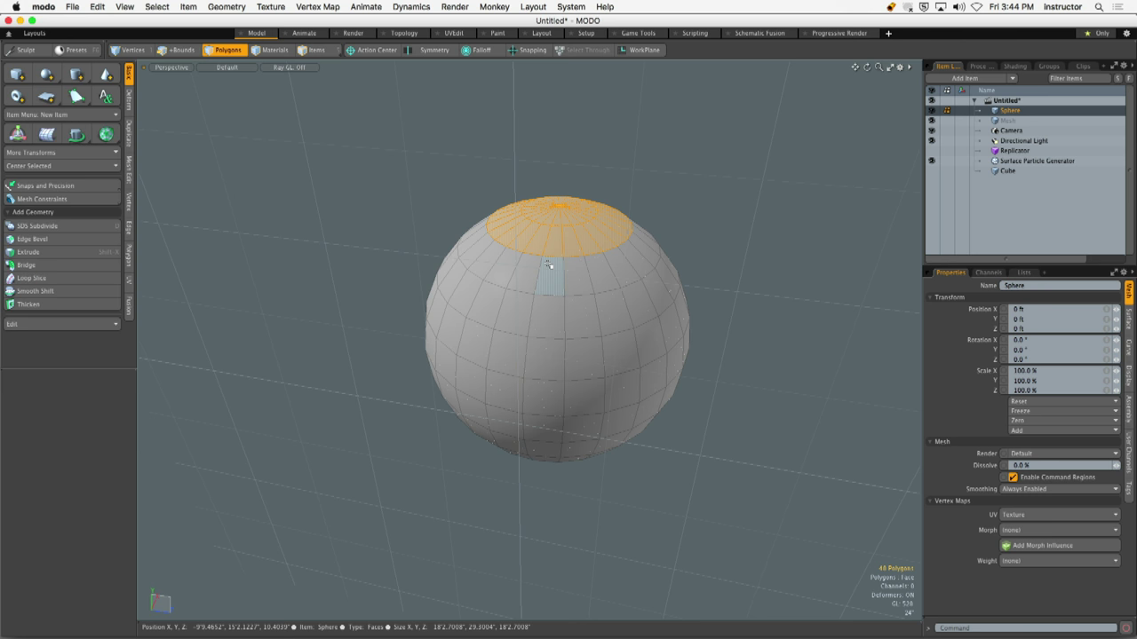
{"action": "key", "text": "shift+Up"}
{"action": "key", "text": "shift+Up"}
{"action": "key", "text": "shift+Up"}
{"action": "key", "text": "shift+Up"}
{"action": "left_click_drag", "start_coordinate": [548, 264], "coordinate": [642, 203], "text": "alt"}
{"action": "key", "text": "shift+Down"}
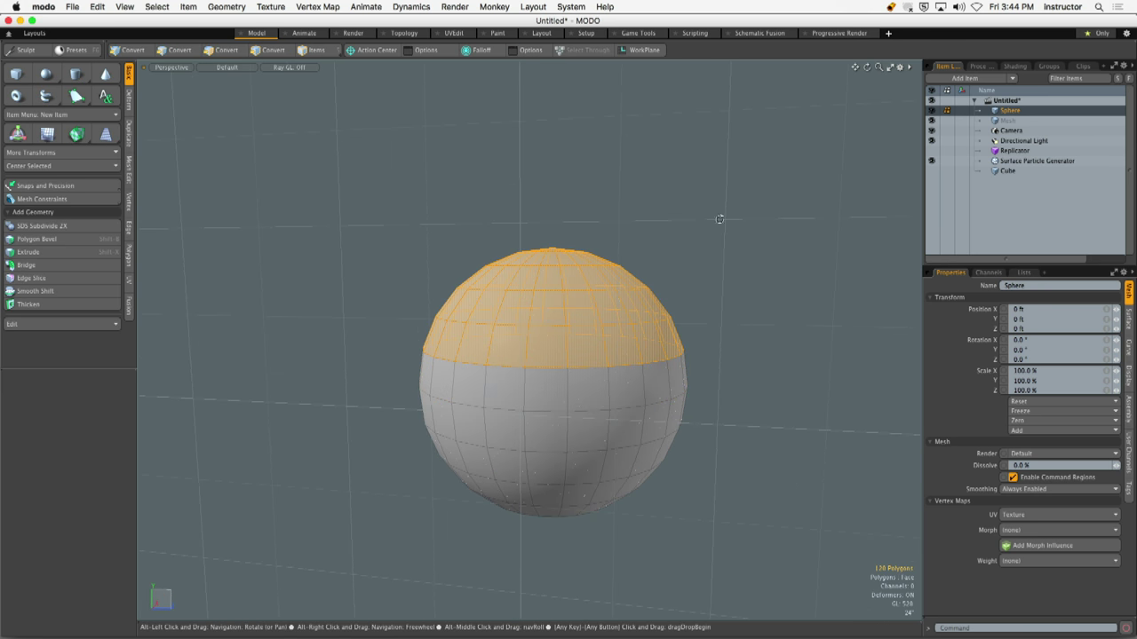
{"action": "left_click_drag", "start_coordinate": [620, 256], "coordinate": [673, 306], "text": "alt"}
{"action": "scroll", "coordinate": [617, 282], "scroll_direction": "up", "scroll_amount": 4}
{"action": "scroll", "coordinate": [694, 292], "scroll_direction": "down", "scroll_amount": 1}
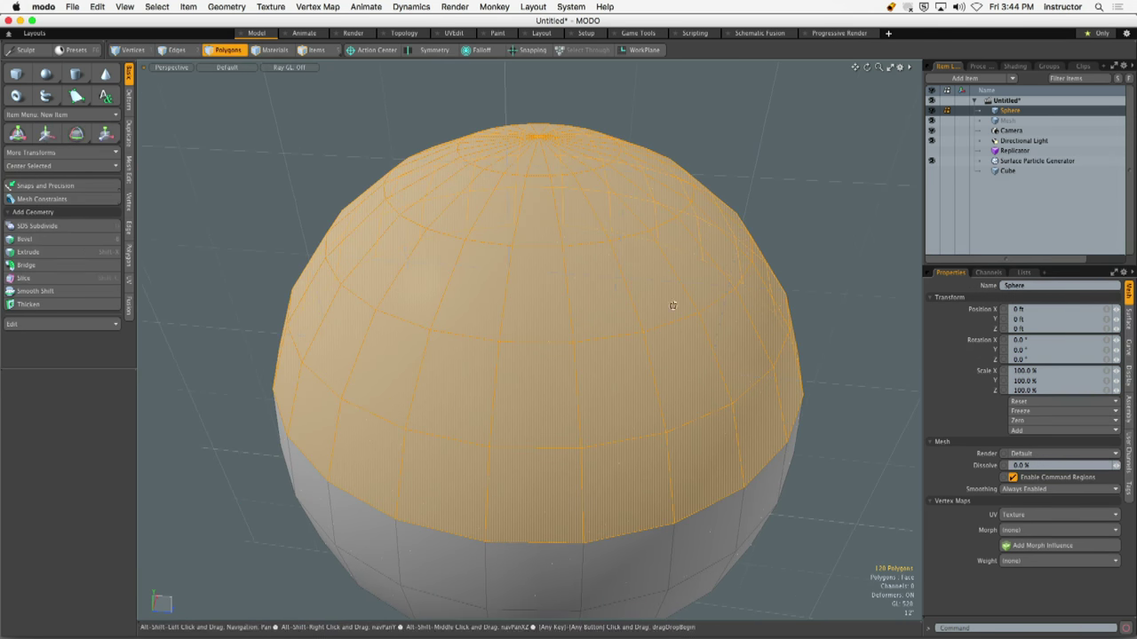
Create a new weight map named Particles! for the sphere
{"action": "left_click", "coordinate": [1024, 271]}
{"action": "left_click", "coordinate": [932, 298]}
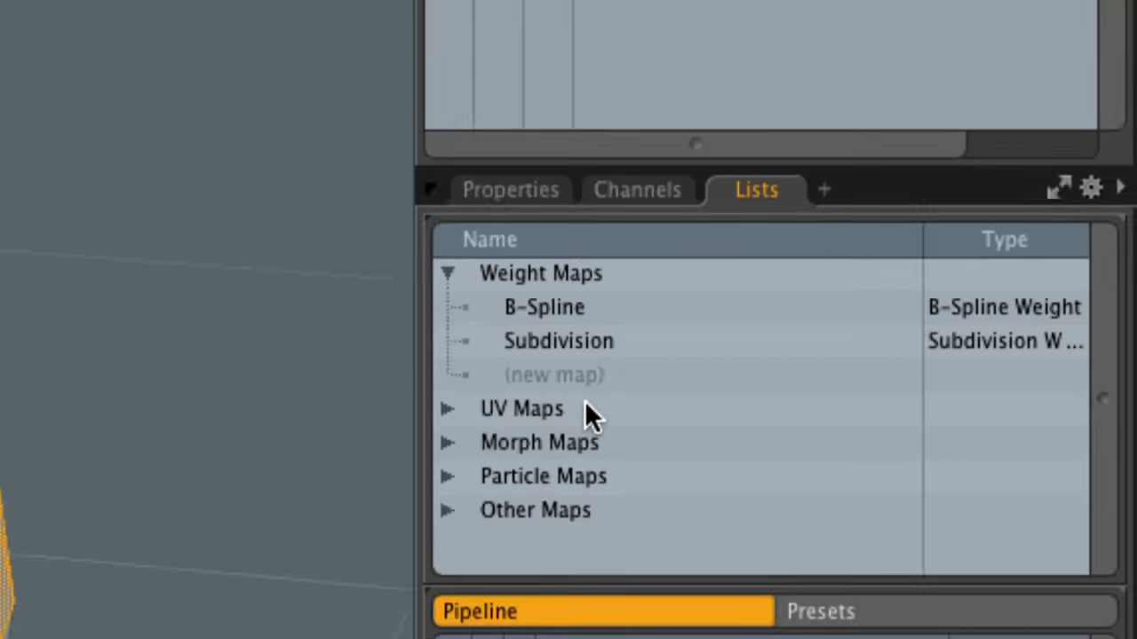
{"action": "left_click", "coordinate": [555, 375]}
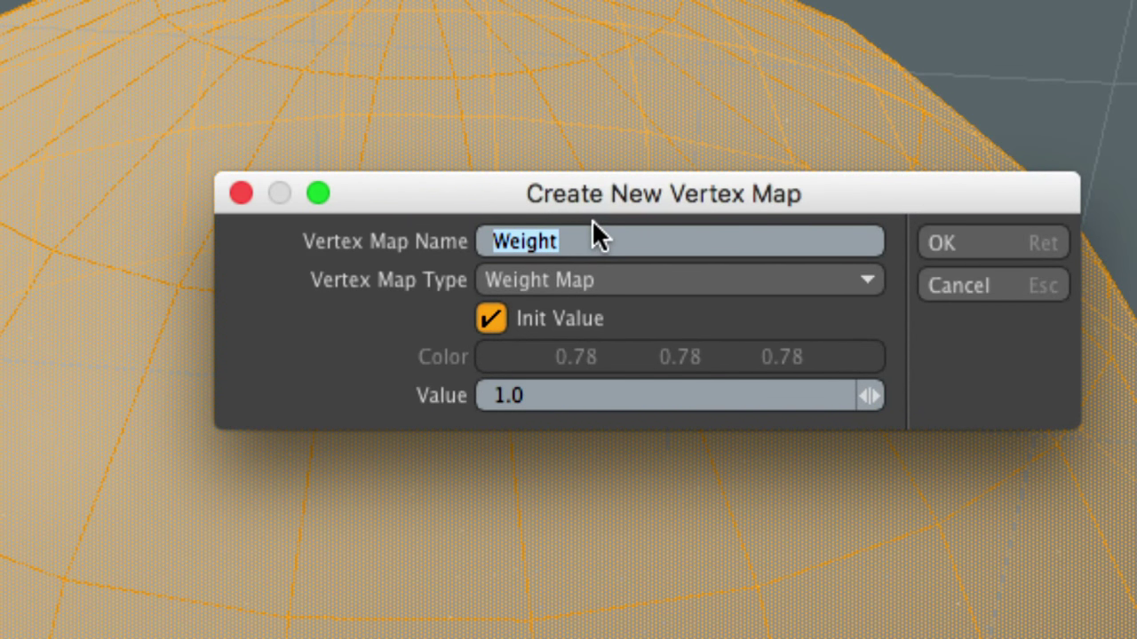
{"action": "type", "text": "Patric"}
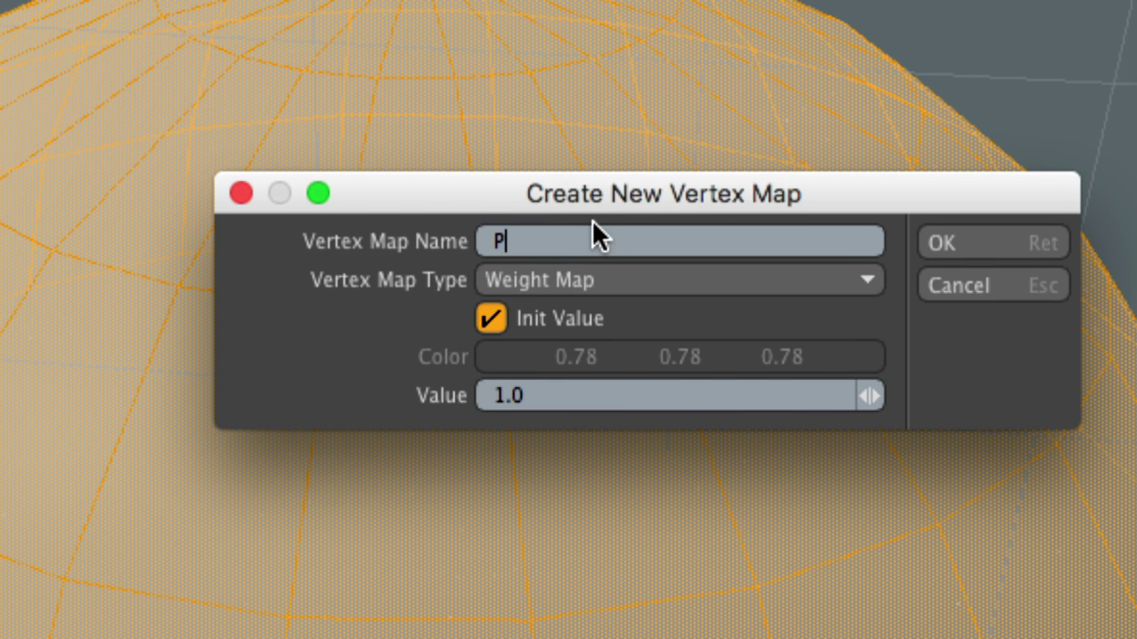
{"action": "key", "text": "BackSpace"}
{"action": "key", "text": "BackSpace"}
{"action": "key", "text": "BackSpace"}
{"action": "key", "text": "BackSpace"}
{"action": "type", "text": "rticles!"}
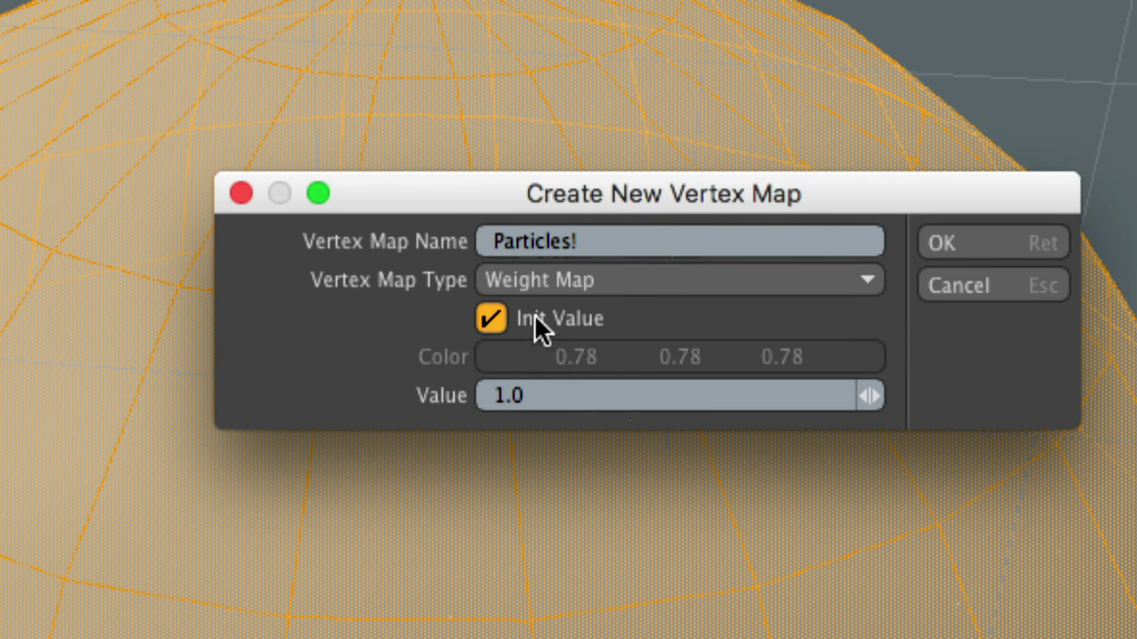
{"action": "key", "text": "Return"}
{"action": "left_click", "coordinate": [487, 383], "text": "ctrl"}
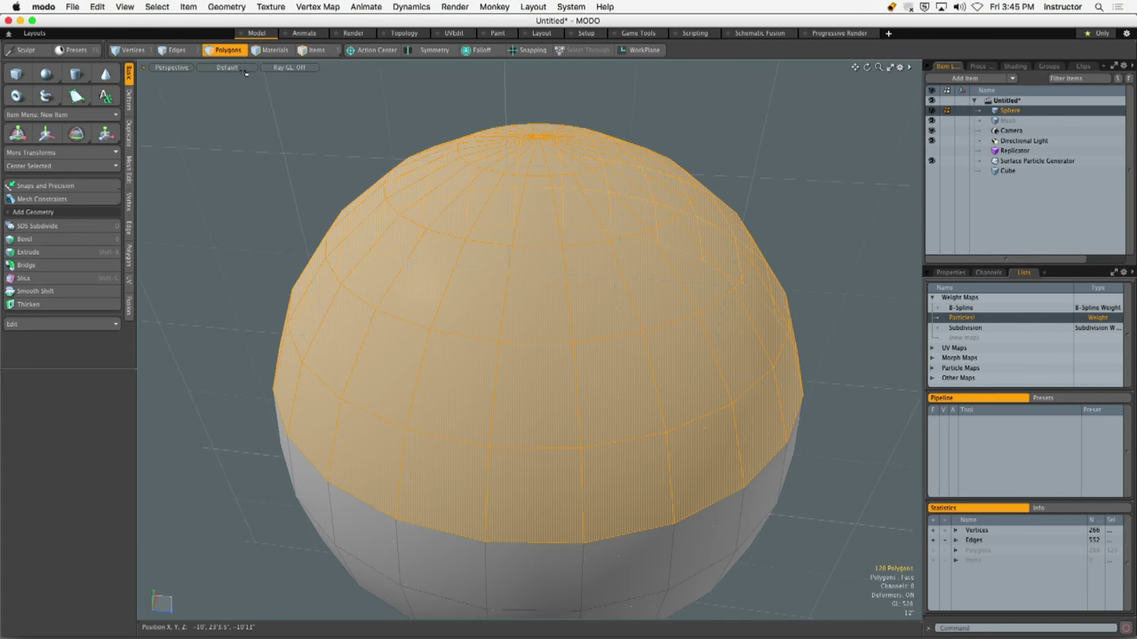
Switch the viewport shading to Vertex Map and restore the selection of the sphere's upper polygons
{"action": "left_click", "coordinate": [245, 70]}
{"action": "left_click", "coordinate": [247, 102]}
{"action": "left_click", "coordinate": [812, 166]}
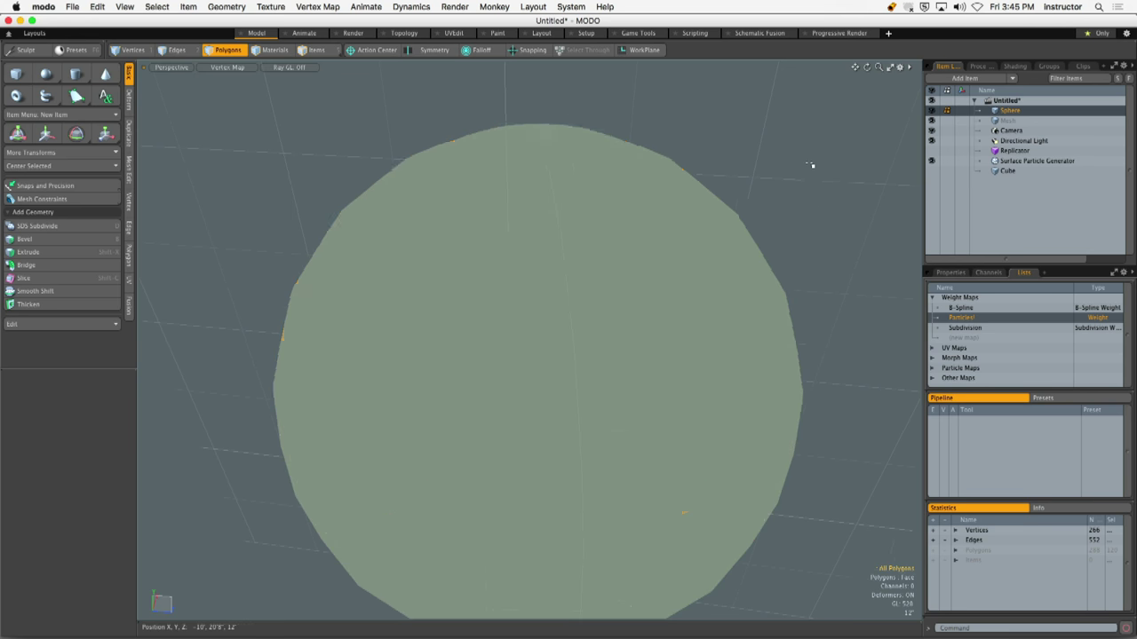
{"action": "left_click_drag", "start_coordinate": [811, 165], "coordinate": [713, 184], "text": "alt"}
{"action": "left_click_drag", "start_coordinate": [713, 184], "coordinate": [662, 224], "text": "alt"}
{"action": "key", "text": "super+z"}
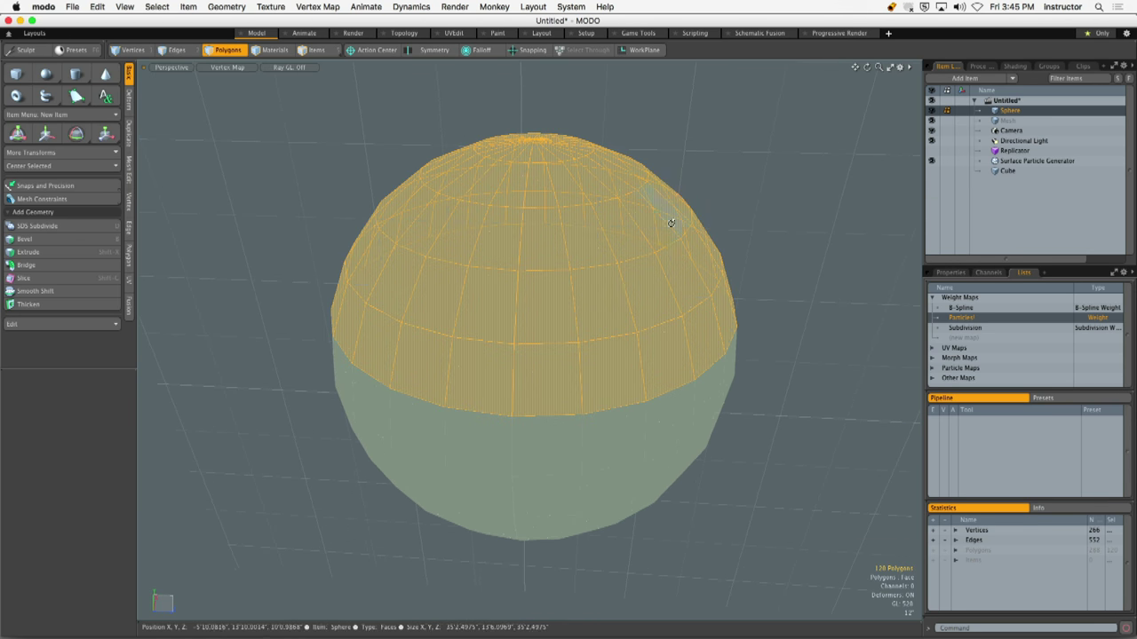
{"action": "mouse_move", "coordinate": [457, 121]}
{"action": "left_mouse_down", "text": "alt"}
{"action": "mouse_move", "coordinate": [449, 100]}
{"action": "mouse_move", "coordinate": [446, 117]}
{"action": "left_mouse_up", "text": "alt"}
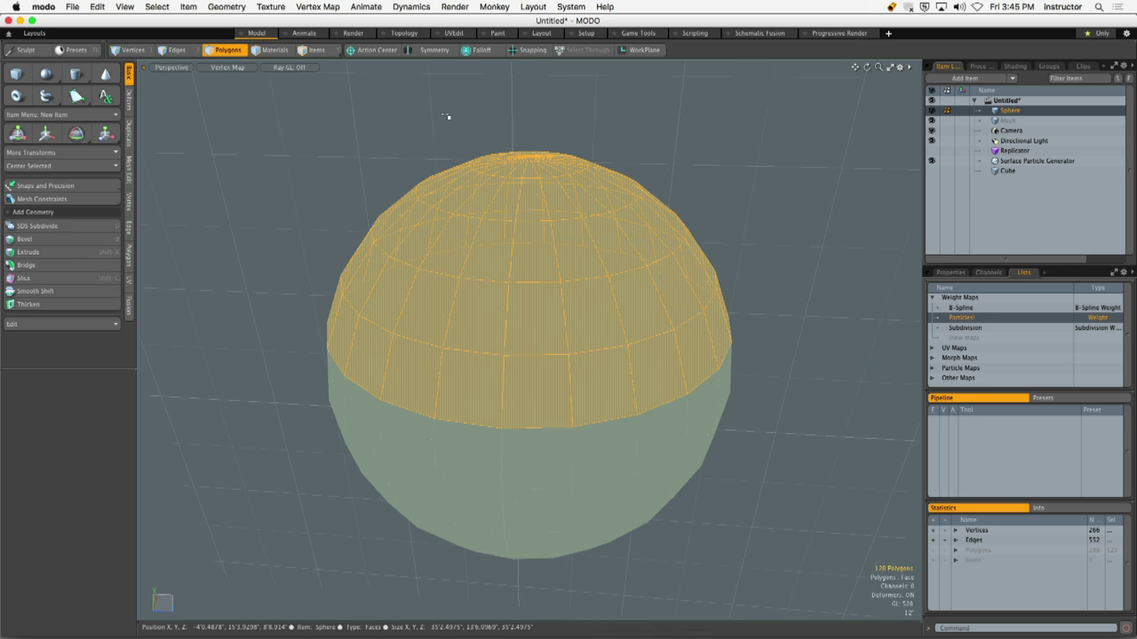
Apply a 100% weight to the sphere's selected upper polygons with the Weight Tool, then clear the polygon selection
{"action": "left_click", "coordinate": [318, 6]}
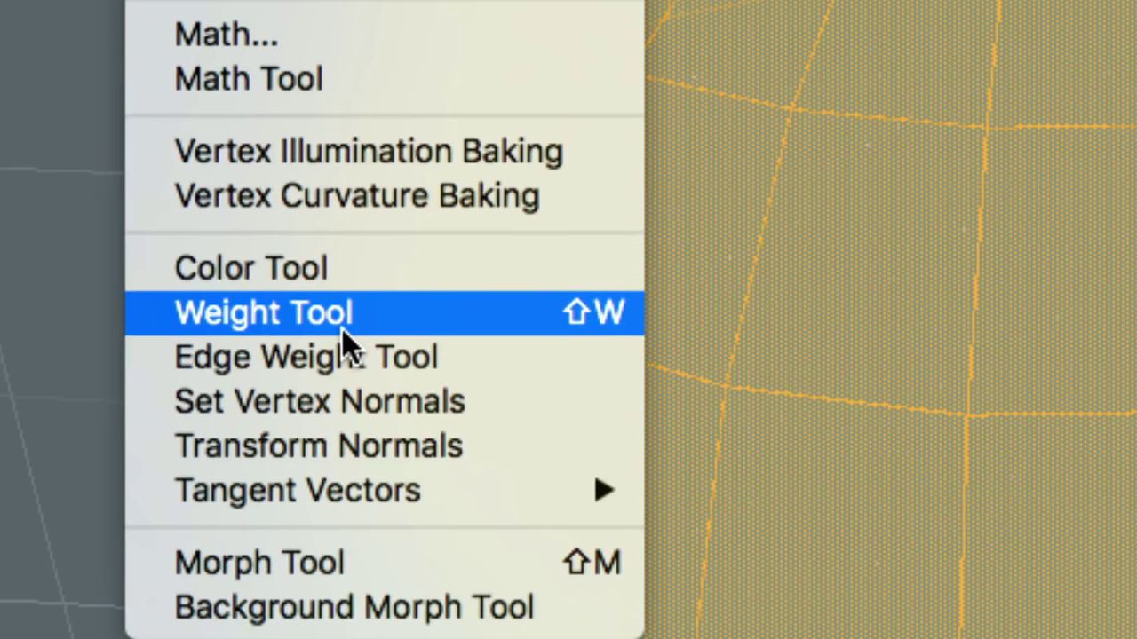
{"action": "left_click", "coordinate": [342, 329]}
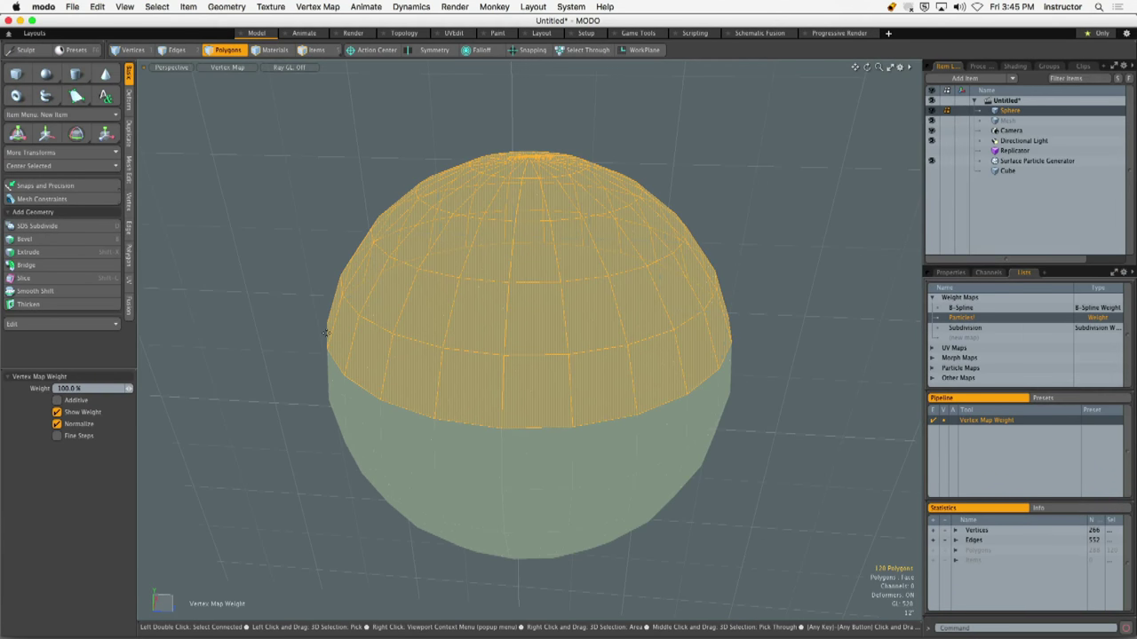
{"action": "left_click", "coordinate": [1058, 169]}
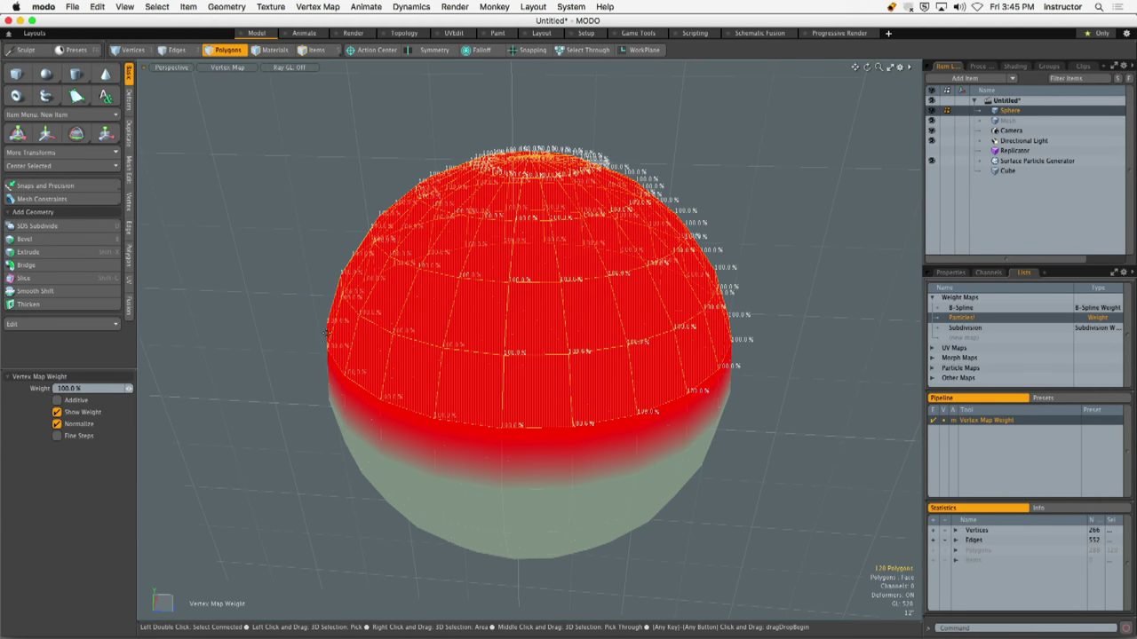
{"action": "key", "text": "space"}
{"action": "left_click", "coordinate": [305, 365]}
{"action": "left_click_drag", "start_coordinate": [307, 368], "coordinate": [338, 363], "text": "alt"}
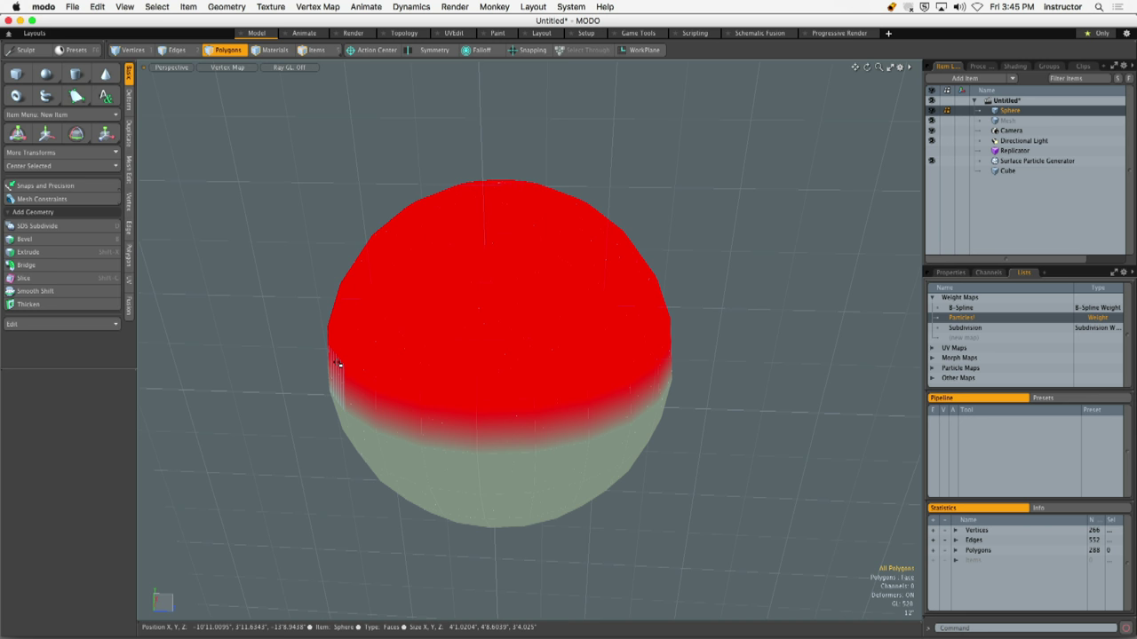
Return the viewport shading to Default, select the Surface Particle Generator and show the Replicator again
{"action": "left_click", "coordinate": [231, 69]}
{"action": "left_click", "coordinate": [229, 136]}
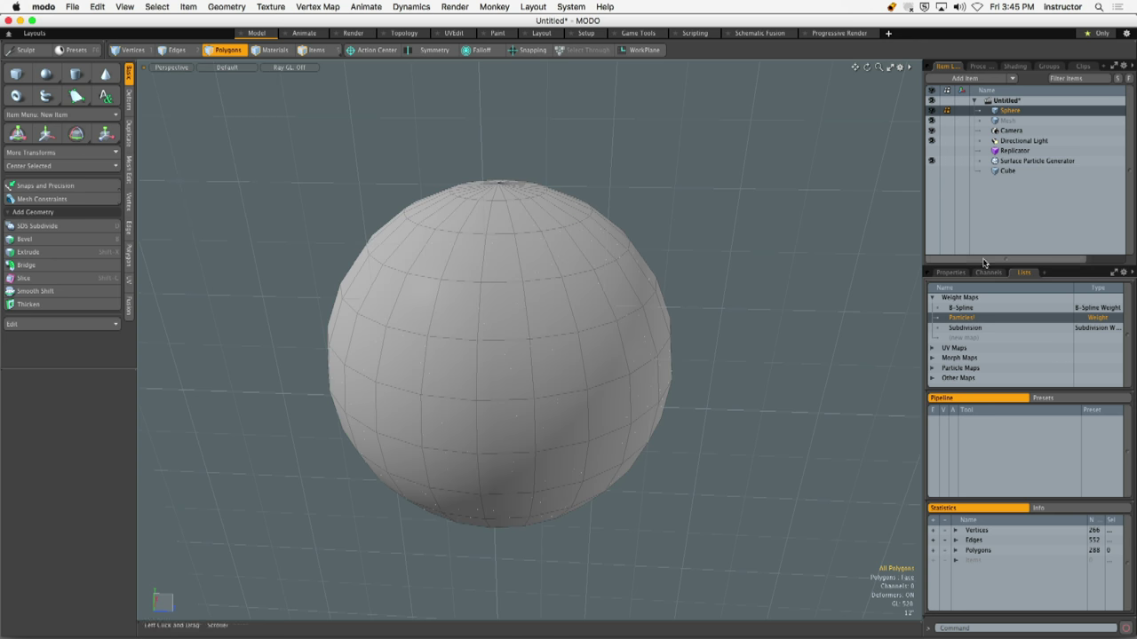
{"action": "left_click", "coordinate": [1023, 161]}
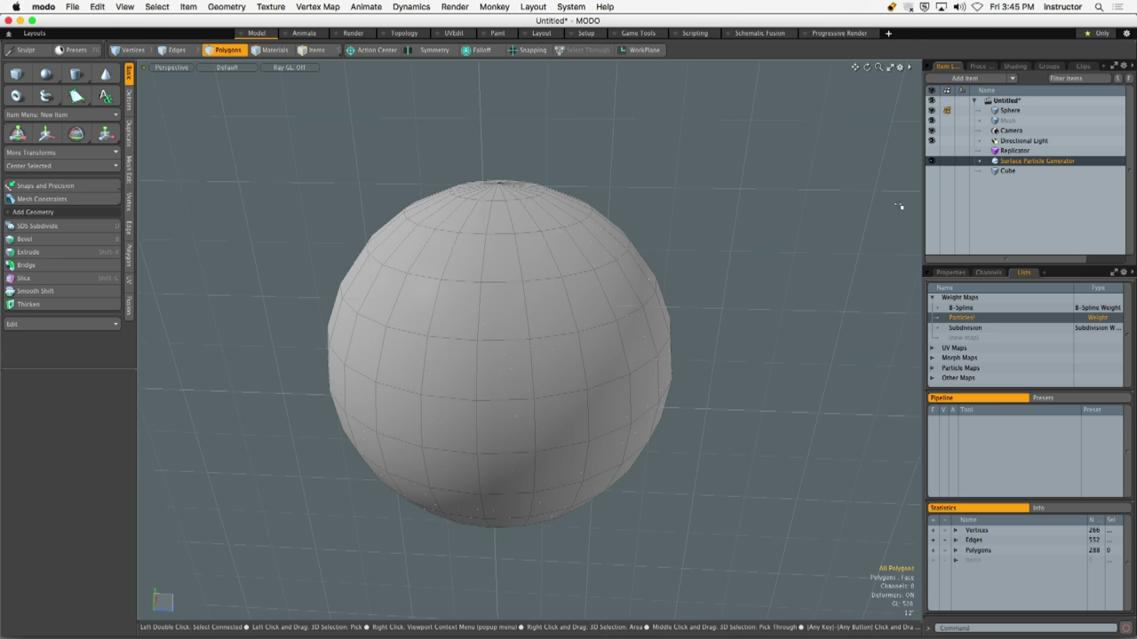
{"action": "left_click", "coordinate": [931, 150]}
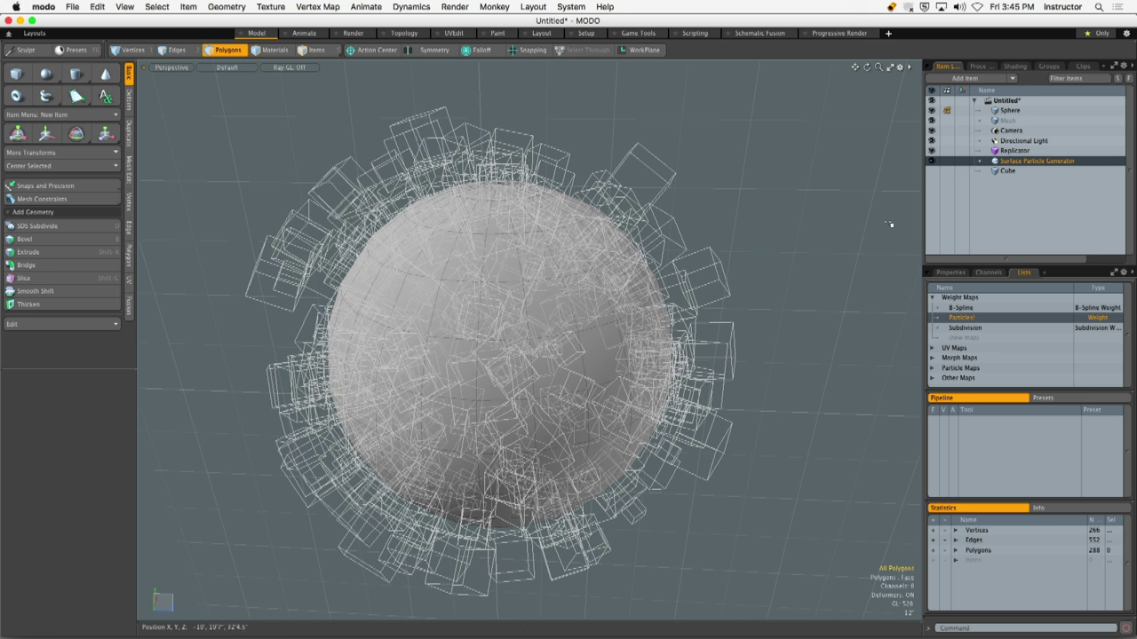
{"action": "left_click_drag", "start_coordinate": [774, 310], "coordinate": [782, 279], "text": "alt"}
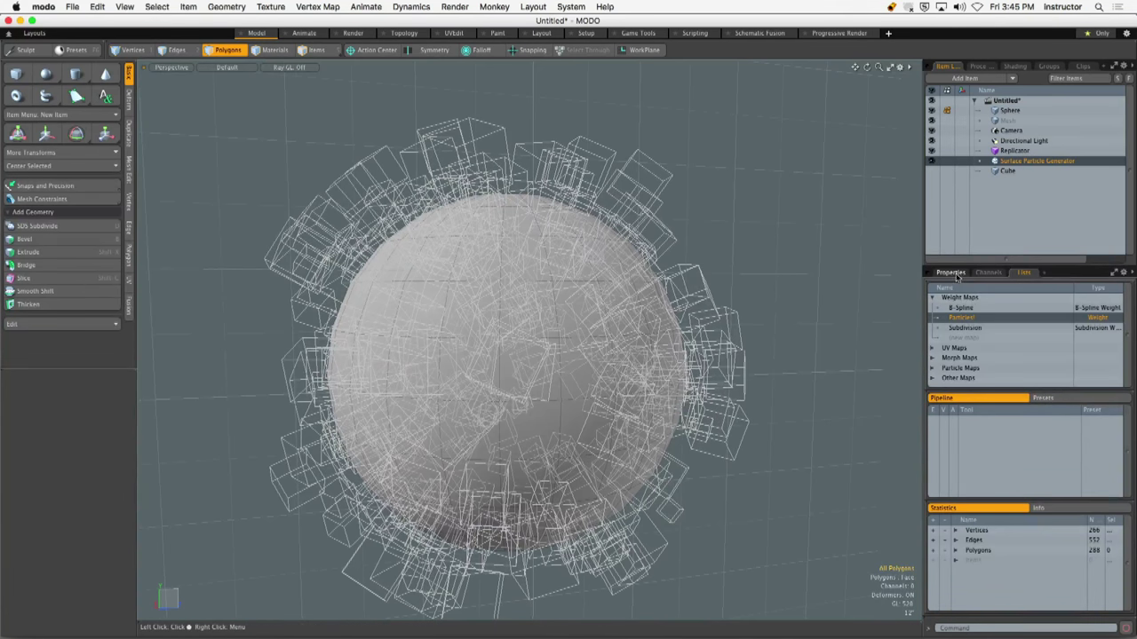
Set the Surface Particle Generator's Density VMap to the Particles! weight map
{"action": "left_click", "coordinate": [951, 272]}
{"action": "left_click_drag", "start_coordinate": [1019, 267], "coordinate": [1023, 178]}
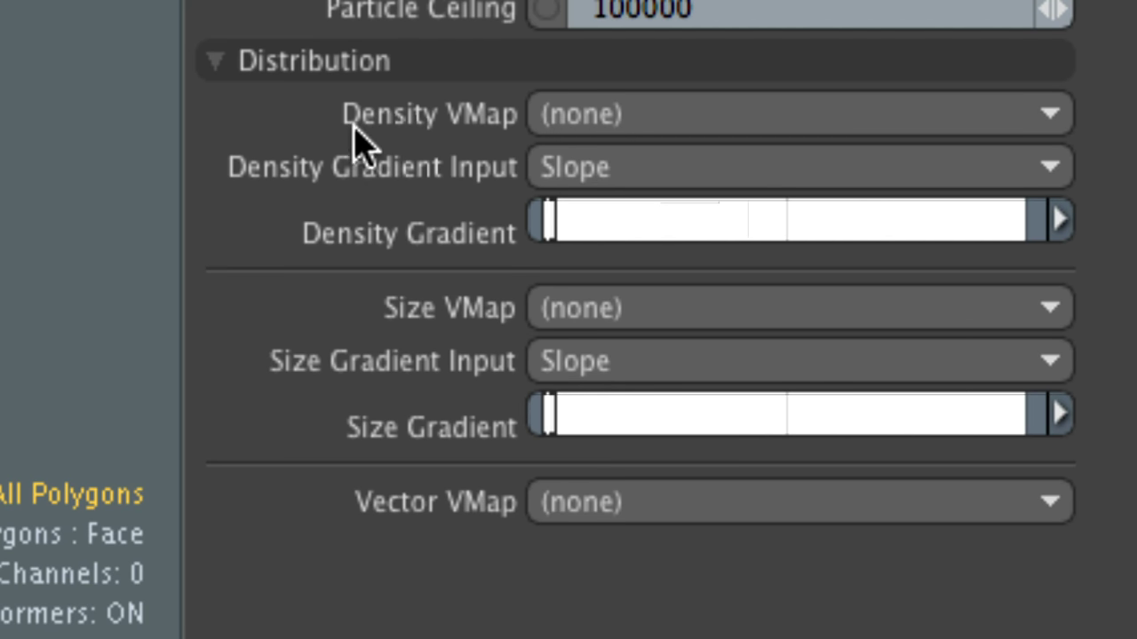
{"action": "left_click", "coordinate": [622, 129]}
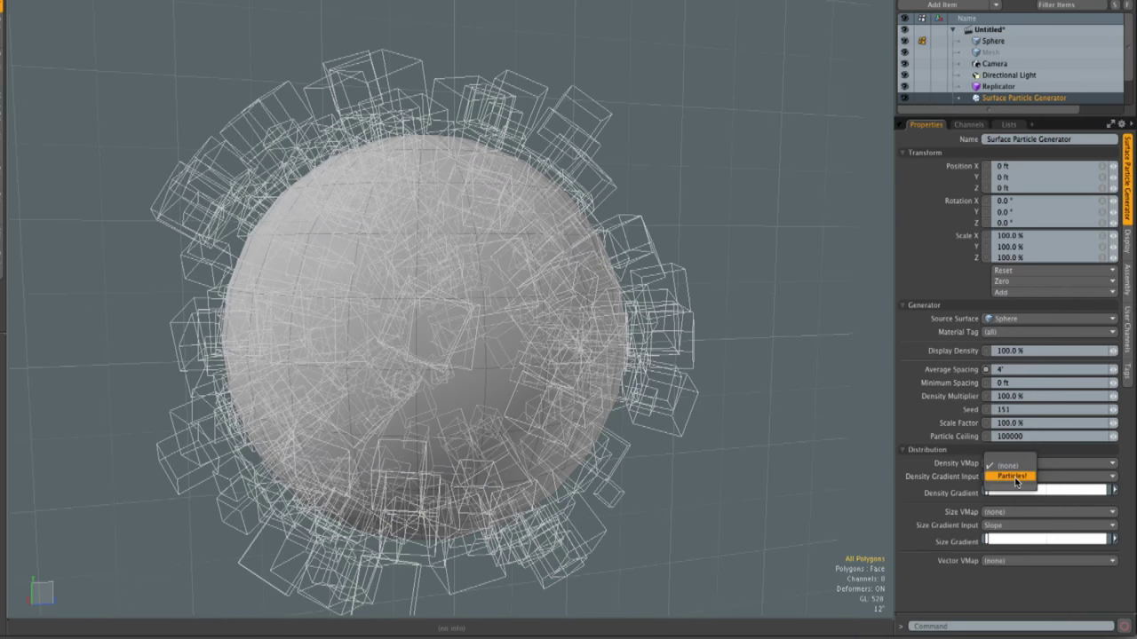
{"action": "left_click", "coordinate": [661, 169]}
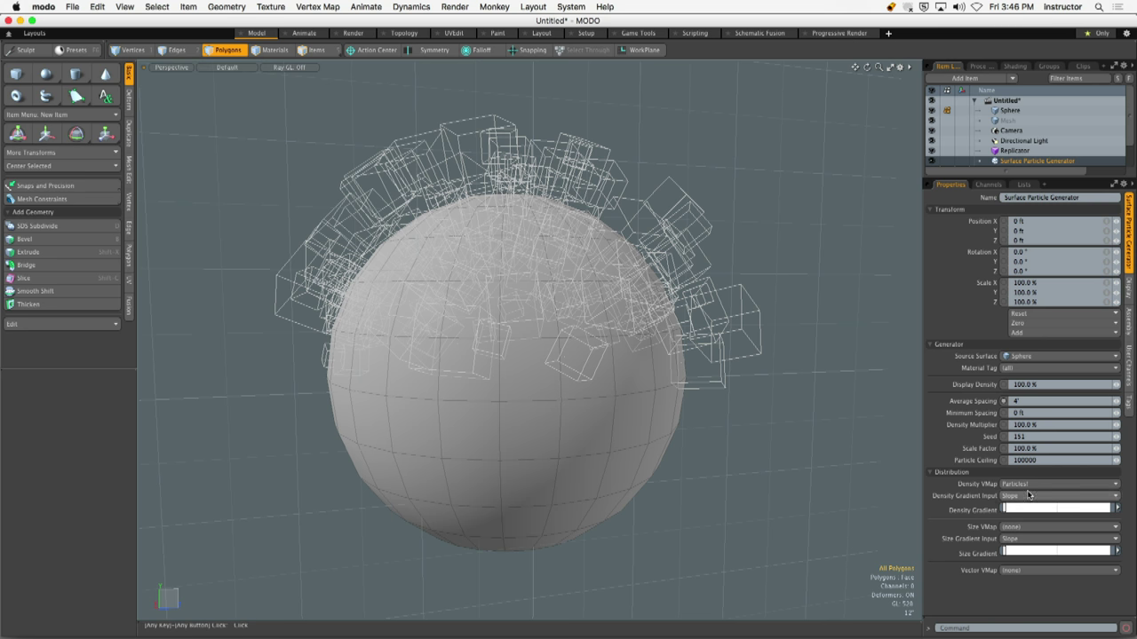
Reset the Surface Particle Generator's Density VMap to (none) and select the Replicator
{"action": "left_click", "coordinate": [1017, 487]}
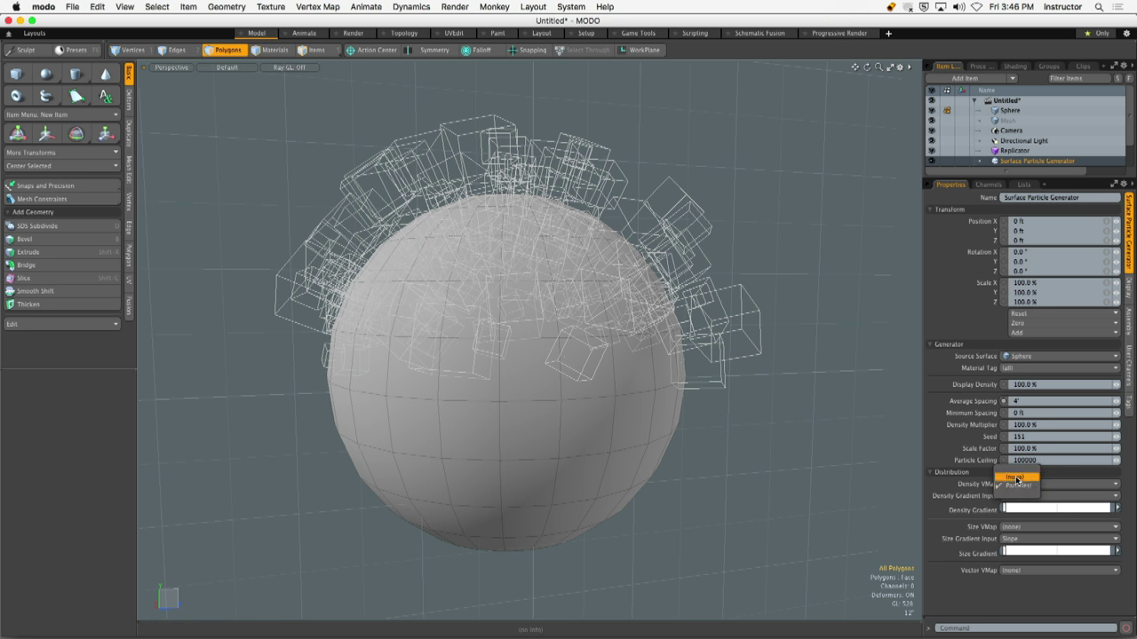
{"action": "left_click", "coordinate": [1015, 470]}
{"action": "left_click_drag", "start_coordinate": [356, 285], "coordinate": [531, 323], "text": "alt"}
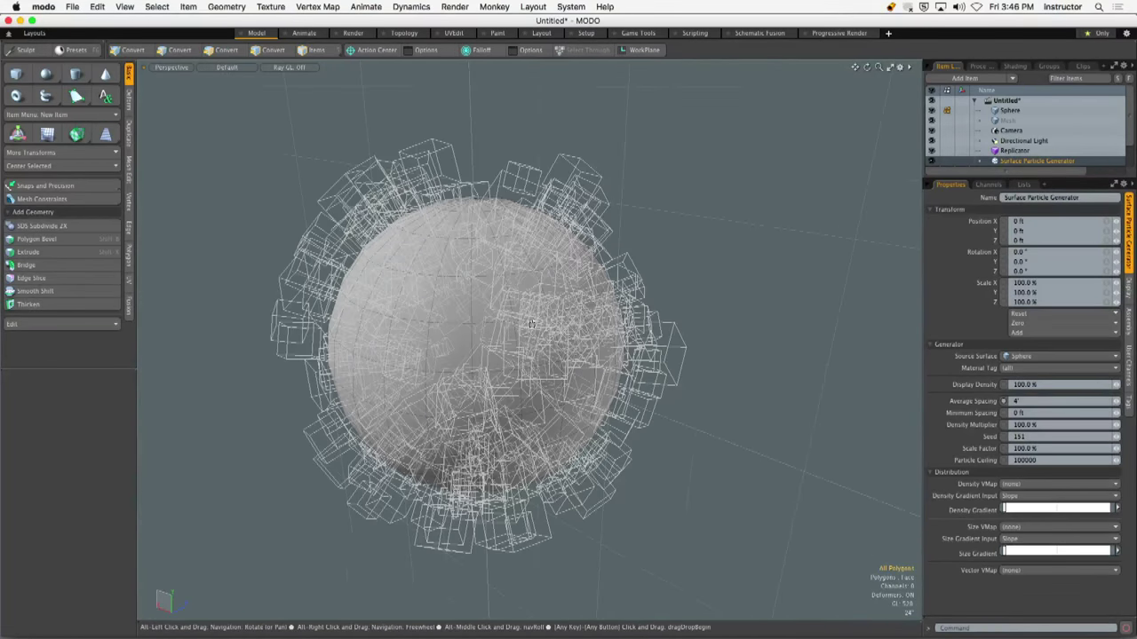
{"action": "left_click", "coordinate": [1015, 151]}
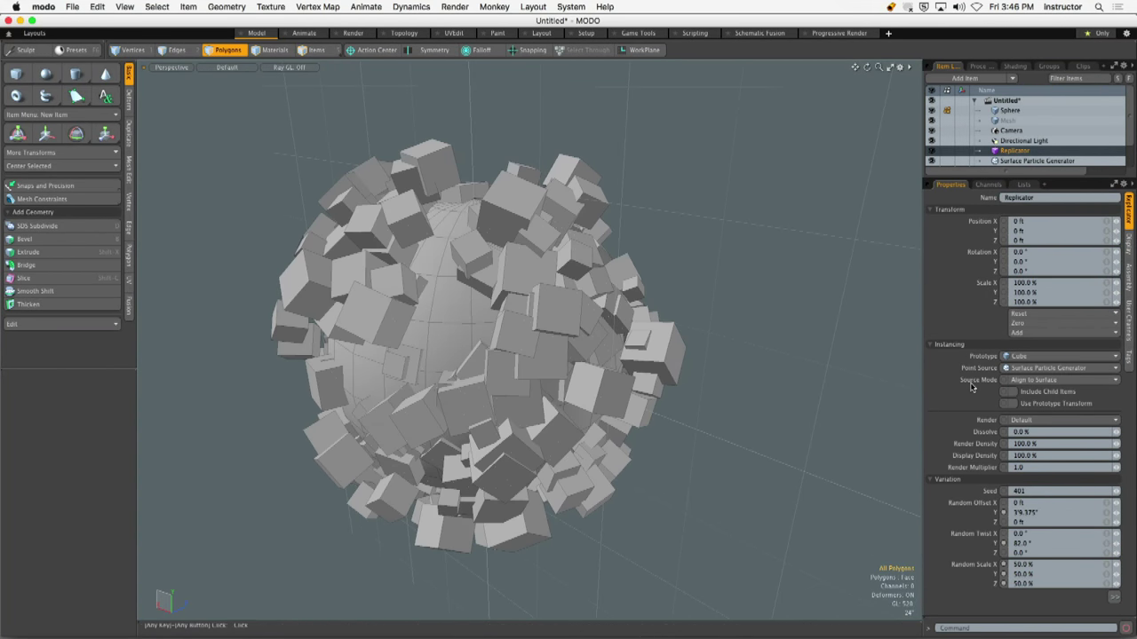
Zero the Replicator's Random Offset Y and Random Twist Y, and set its Random Scale X, Y and Z to 0%
{"action": "left_click", "coordinate": [1021, 512]}
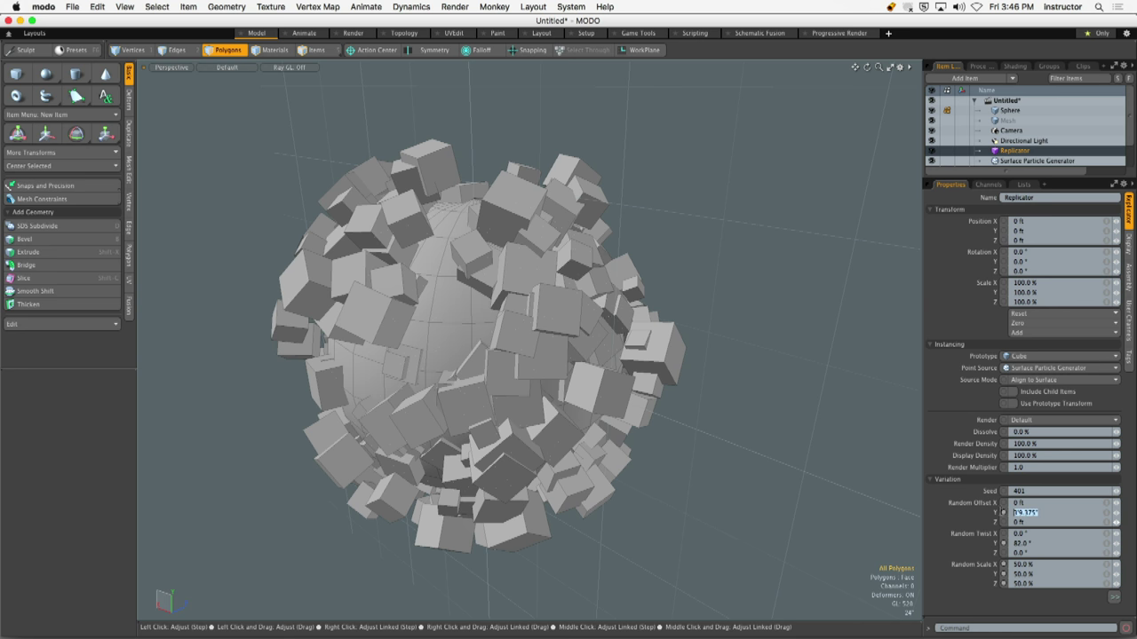
{"action": "type", "text": "0"}
{"action": "left_click", "coordinate": [1043, 544]}
{"action": "type", "text": "0"}
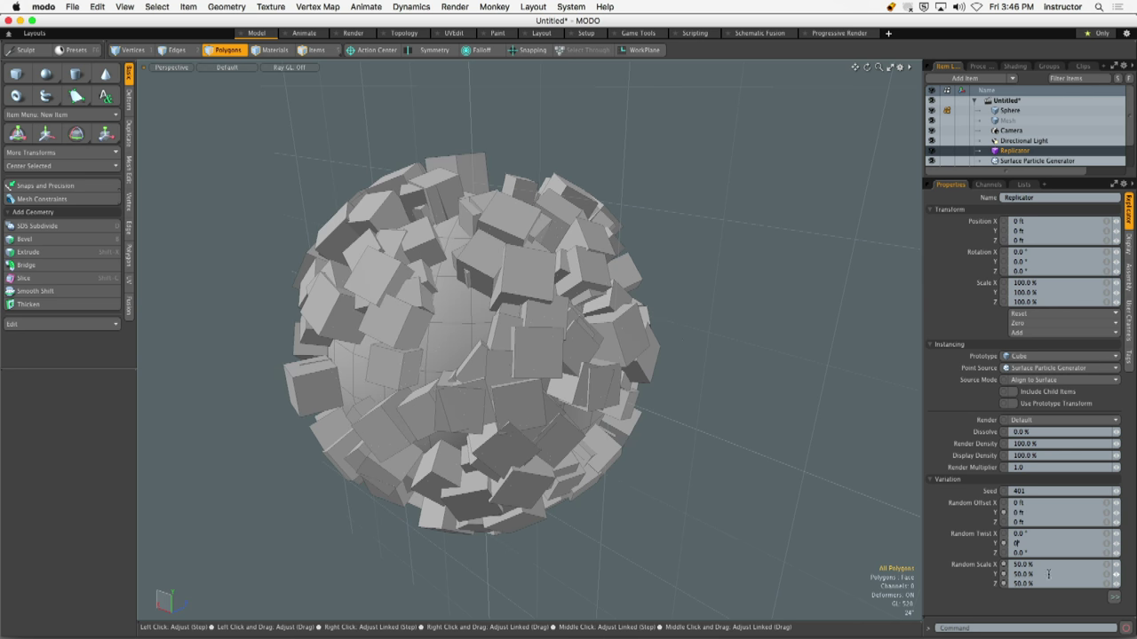
{"action": "left_click", "coordinate": [1100, 565]}
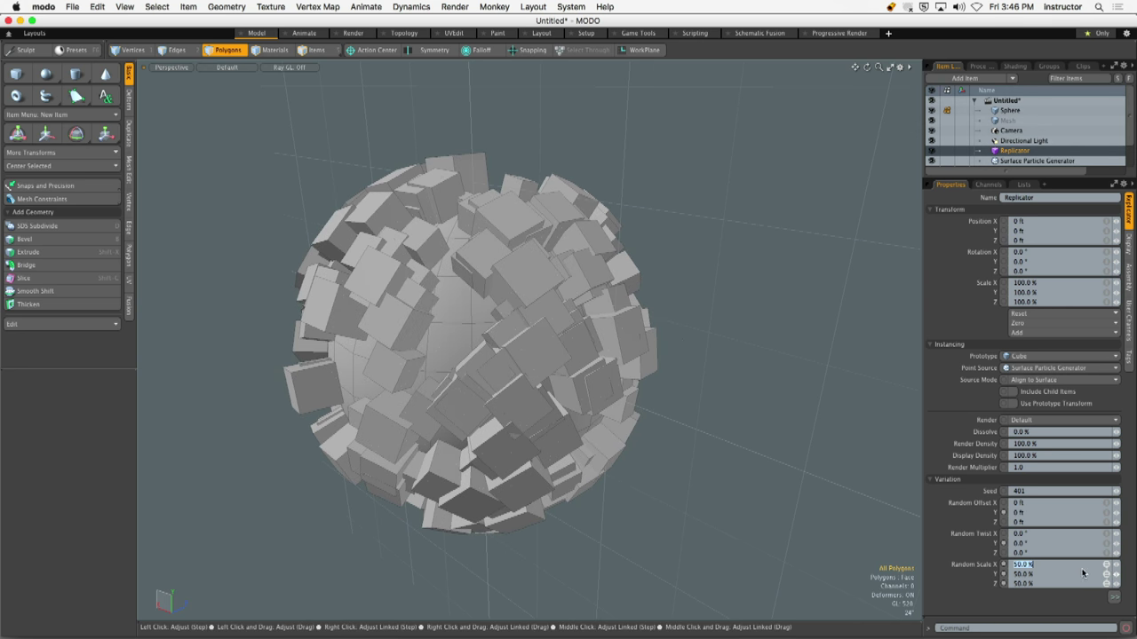
{"action": "type", "text": "0"}
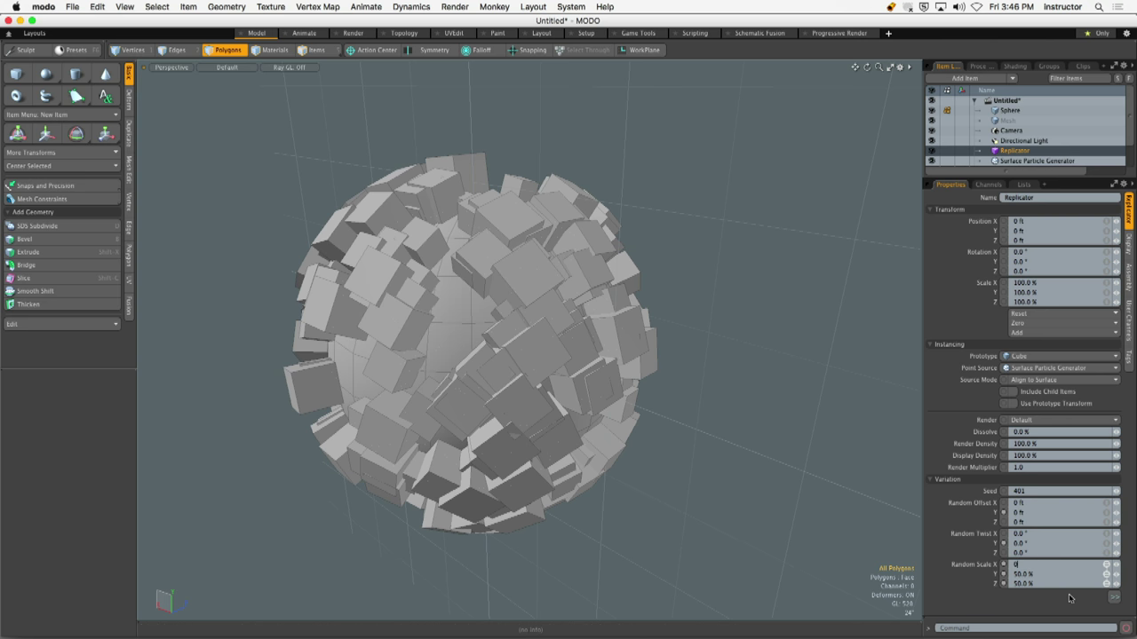
{"action": "key", "text": "Return"}
{"action": "left_click_drag", "start_coordinate": [609, 269], "coordinate": [675, 273], "text": "alt"}
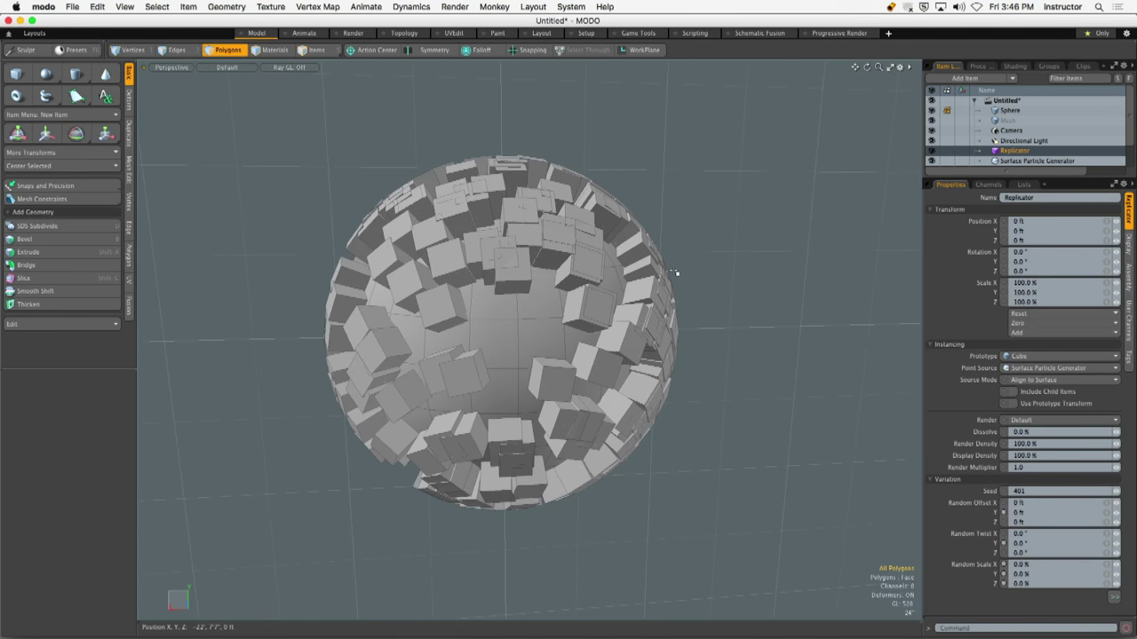
Select the Surface Particle Generator and check which weight maps its Size VMap offers
{"action": "left_click", "coordinate": [1025, 163]}
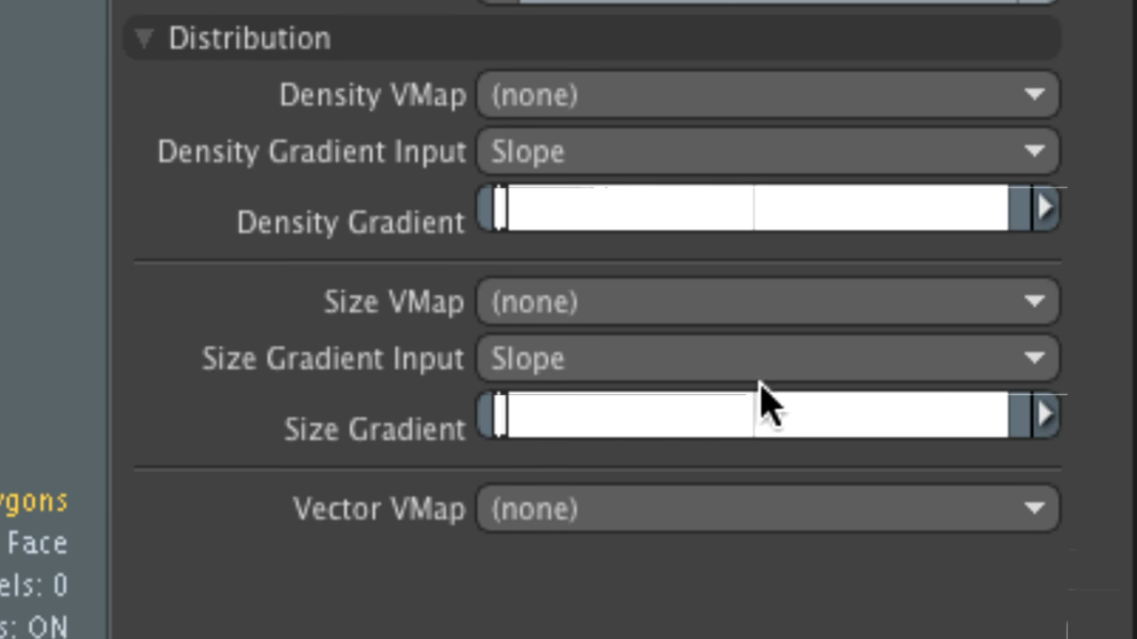
{"action": "left_click", "coordinate": [1044, 527]}
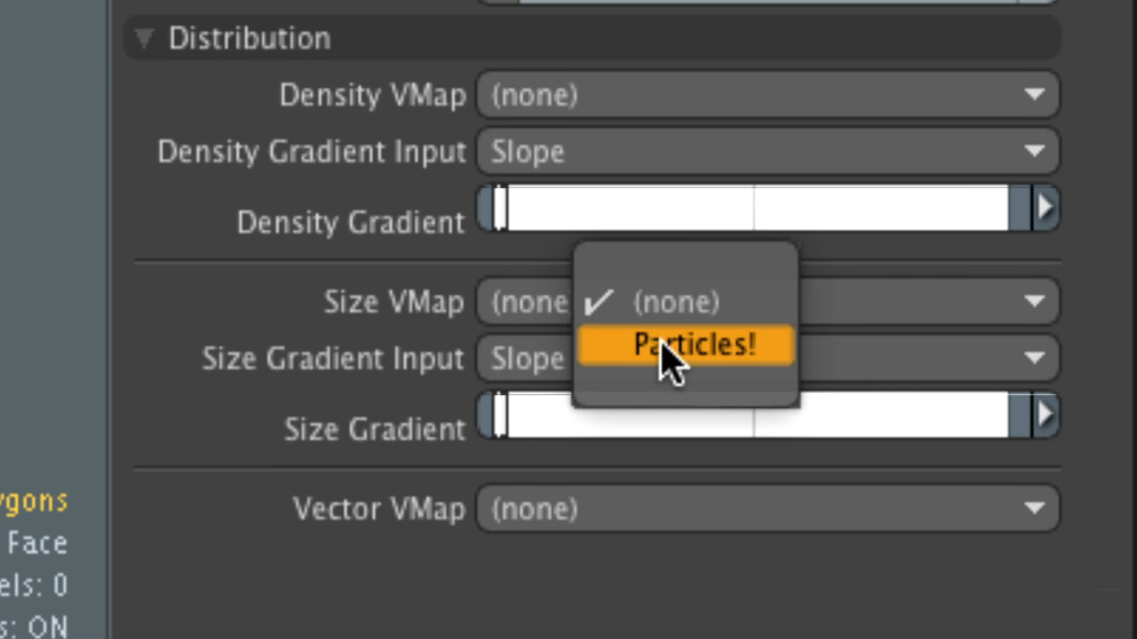
{"action": "left_click", "coordinate": [233, 301]}
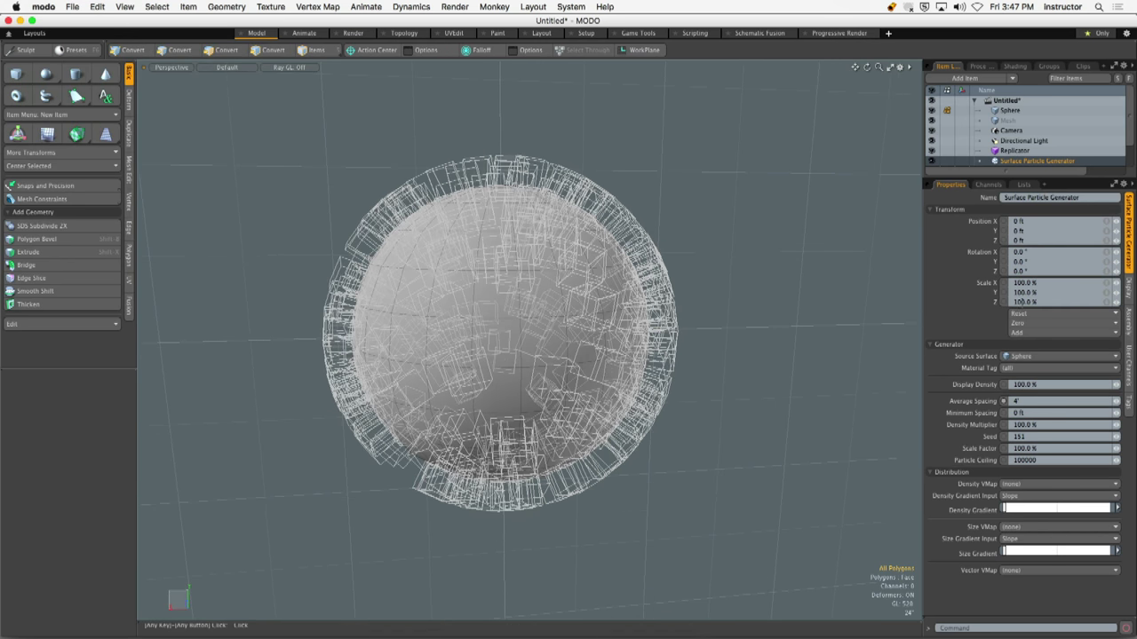
Create a new weight map named Size Control on the Sphere, with an initial value of 0.0
{"action": "left_click", "coordinate": [1026, 185]}
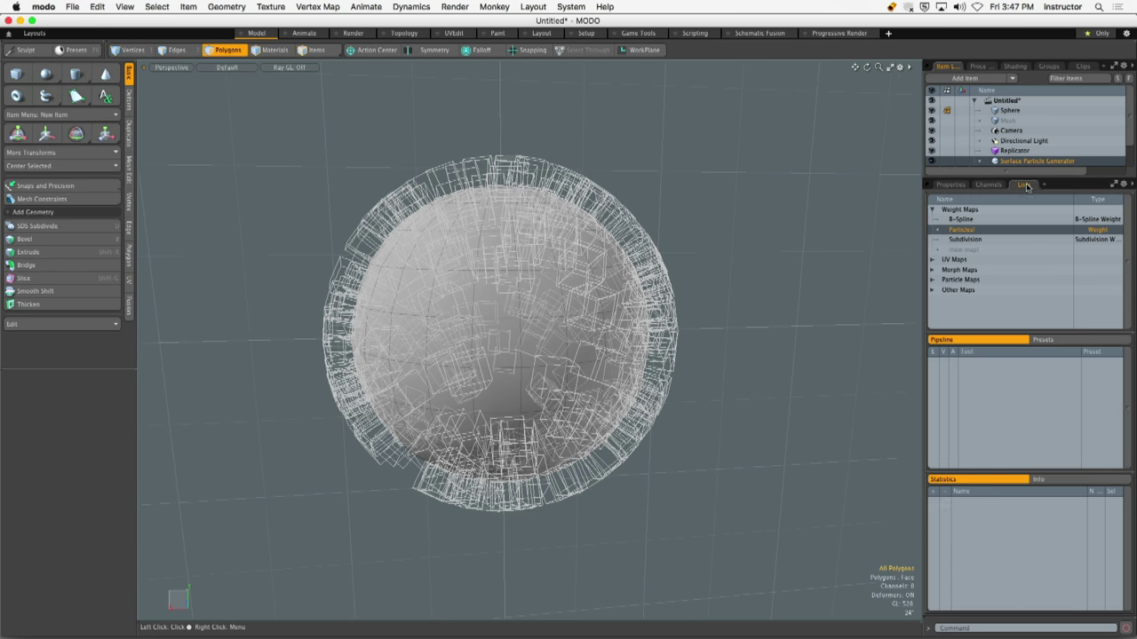
{"action": "left_click", "coordinate": [1010, 110]}
{"action": "left_click", "coordinate": [963, 254]}
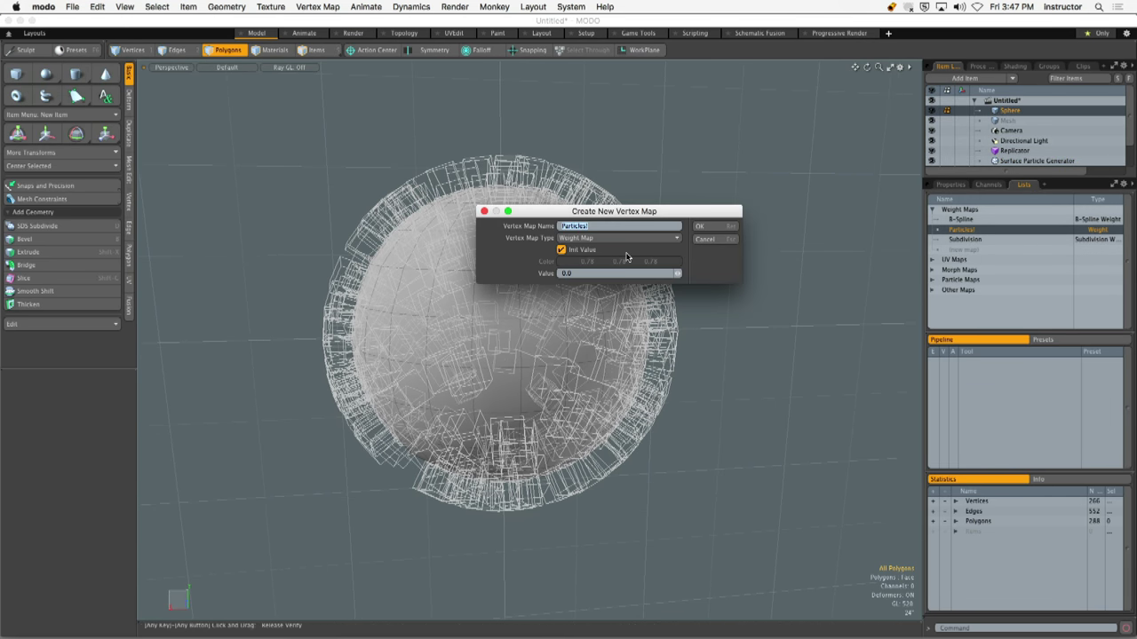
{"action": "type", "text": "Sc"}
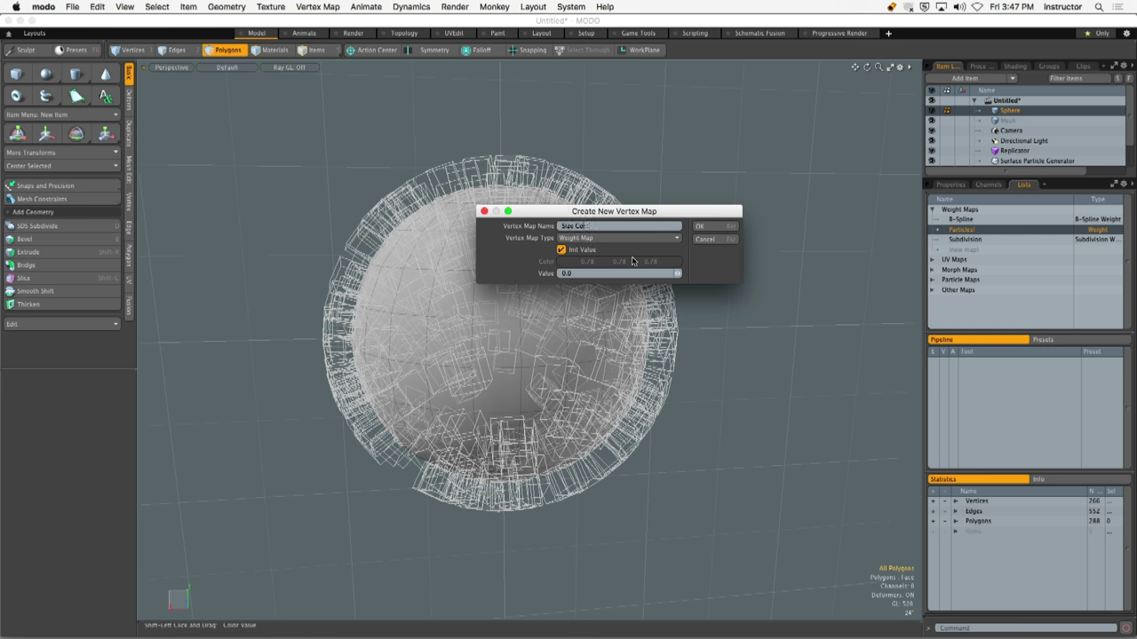
{"action": "left_click", "coordinate": [700, 225]}
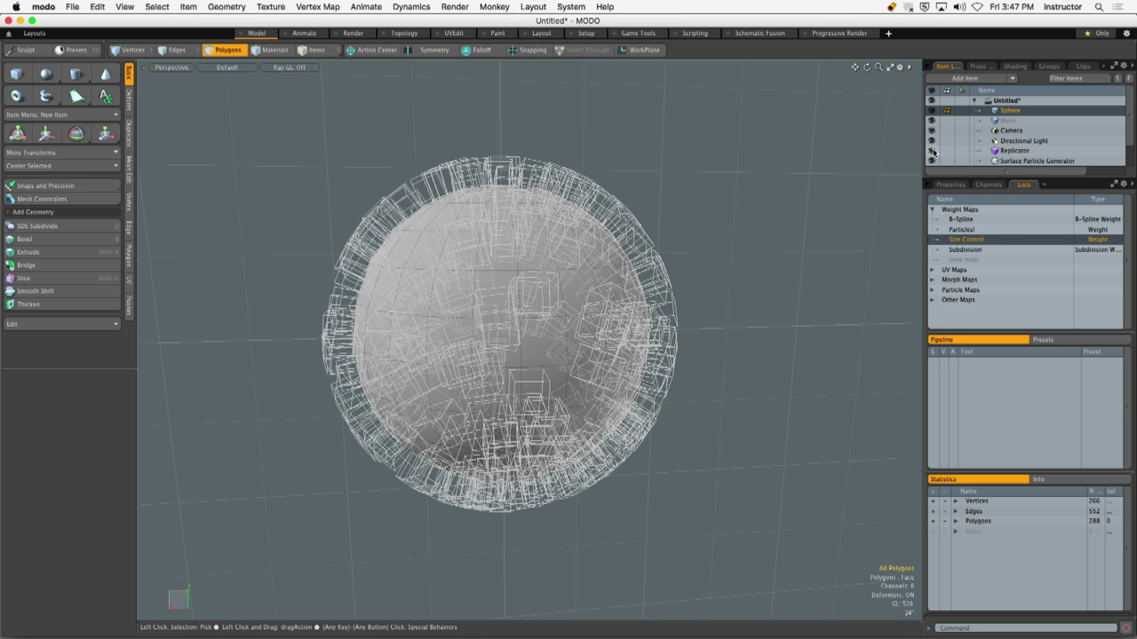
Hide the Replicator and select the two rows of polygons around the sphere's equator in the Front view
{"action": "left_click", "coordinate": [931, 150]}
{"action": "mouse_move", "coordinate": [552, 293]}
{"action": "left_mouse_down", "text": "alt"}
{"action": "mouse_move", "coordinate": [559, 274]}
{"action": "mouse_move", "coordinate": [629, 325]}
{"action": "mouse_move", "coordinate": [578, 320]}
{"action": "left_mouse_up", "text": "alt"}
{"action": "key", "text": "KP_2"}
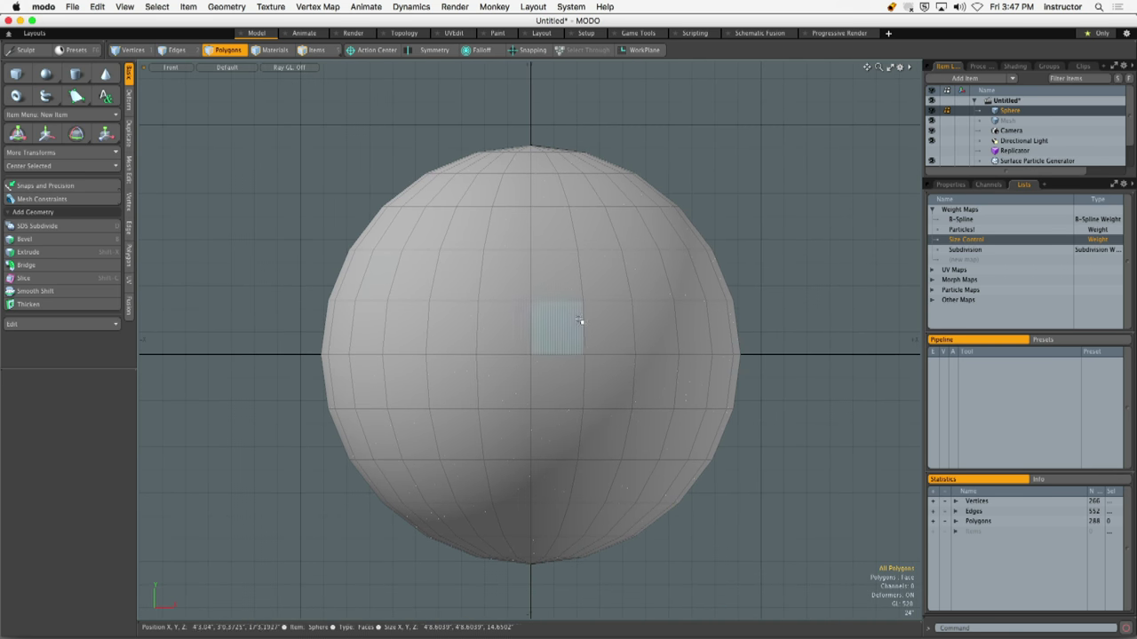
{"action": "right_click_drag", "start_coordinate": [190, 287], "coordinate": [812, 430]}
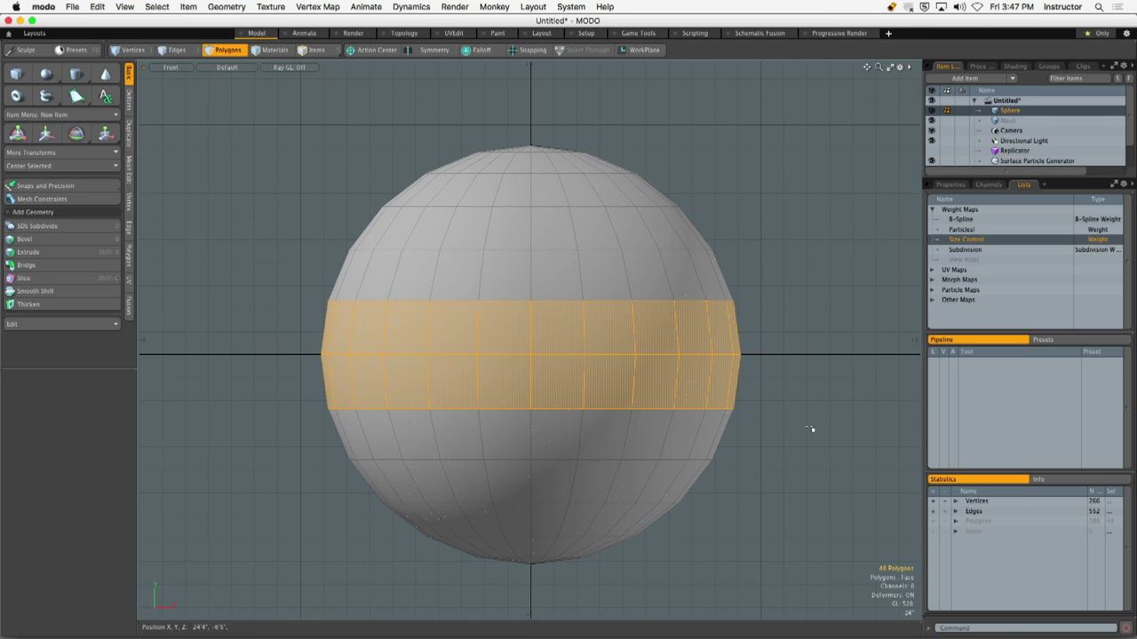
Switch the viewport shading to Vertex Map and apply a 100% weight to the selected equator polygons with the Weight Tool
{"action": "left_click", "coordinate": [223, 69]}
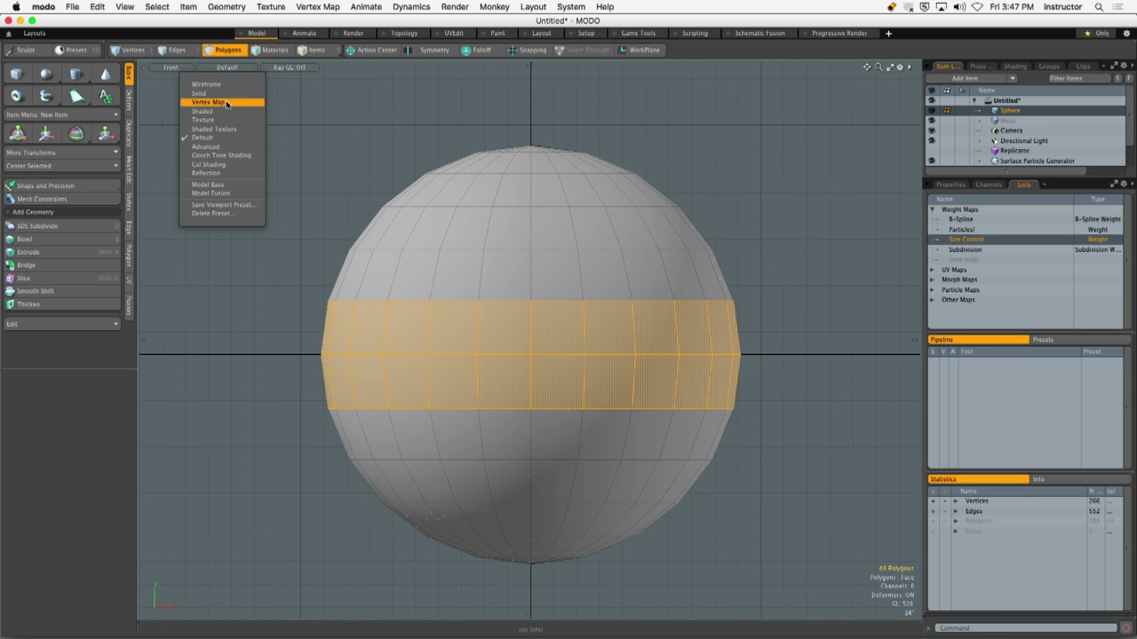
{"action": "left_click", "coordinate": [208, 102]}
{"action": "key", "text": "shift+w"}
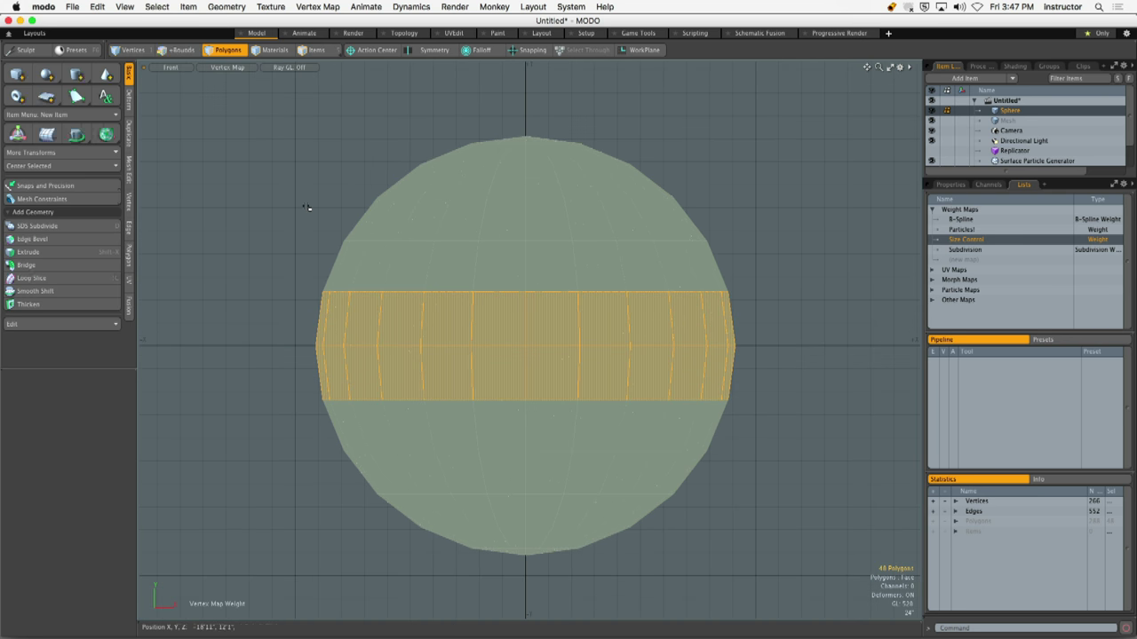
{"action": "left_click", "coordinate": [325, 233]}
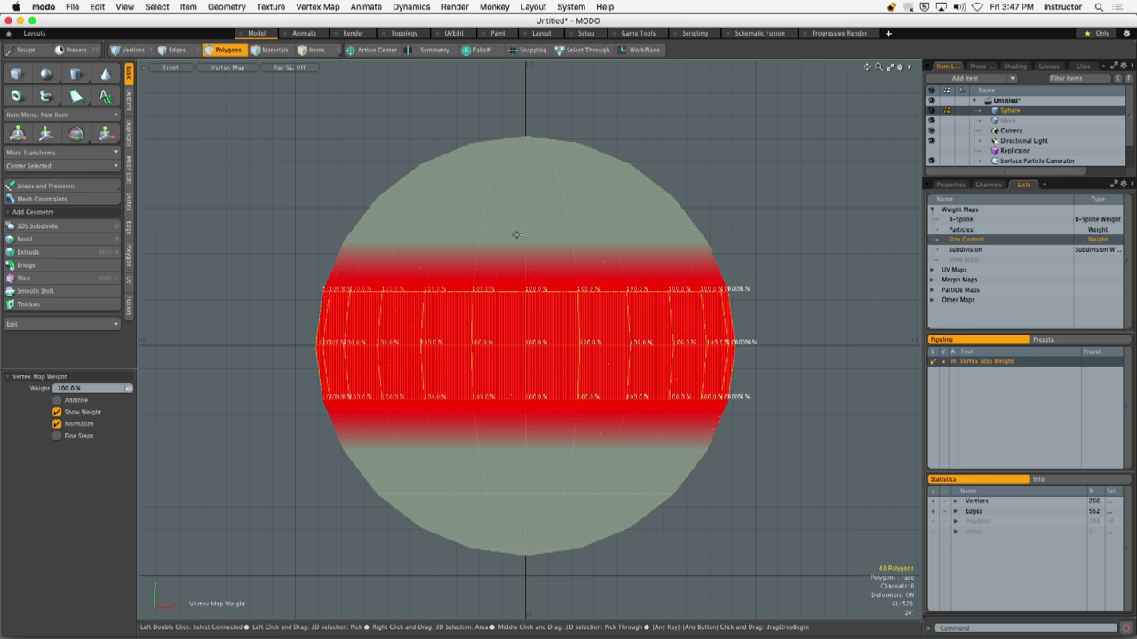
{"action": "key", "text": "q"}
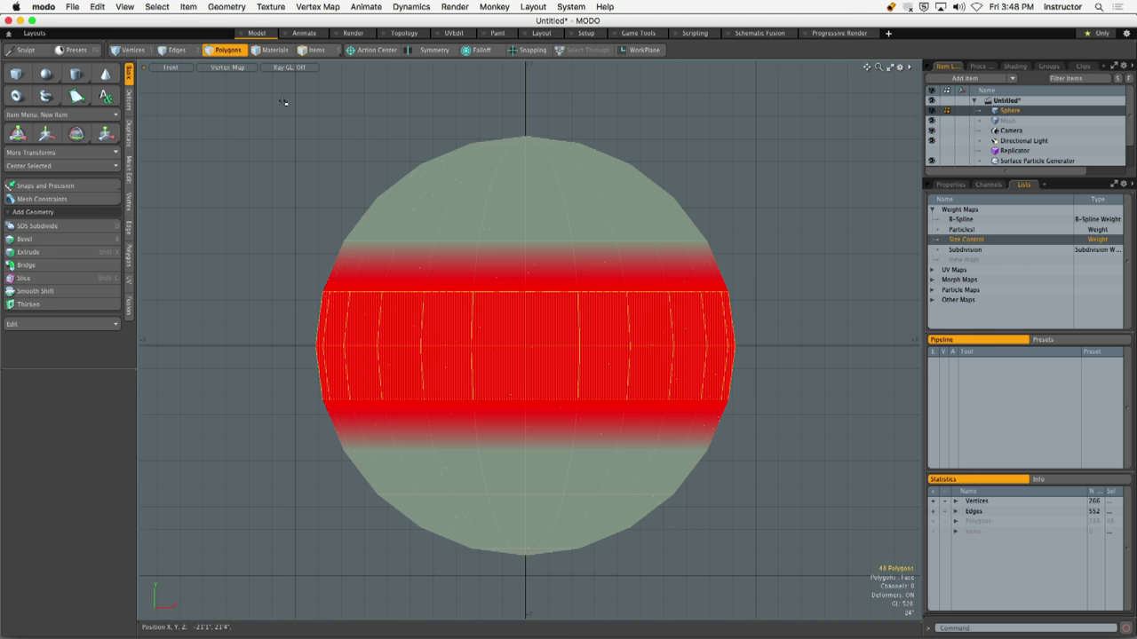
Invert the polygon selection and lay out a vertical Linear Falloff between the sphere's center and top
{"action": "key", "text": "super+a"}
{"action": "mouse_move", "coordinate": [455, 215]}
{"action": "left_mouse_down", "text": "alt"}
{"action": "mouse_move", "coordinate": [452, 196]}
{"action": "mouse_move", "coordinate": [444, 211]}
{"action": "left_mouse_up", "text": "alt"}
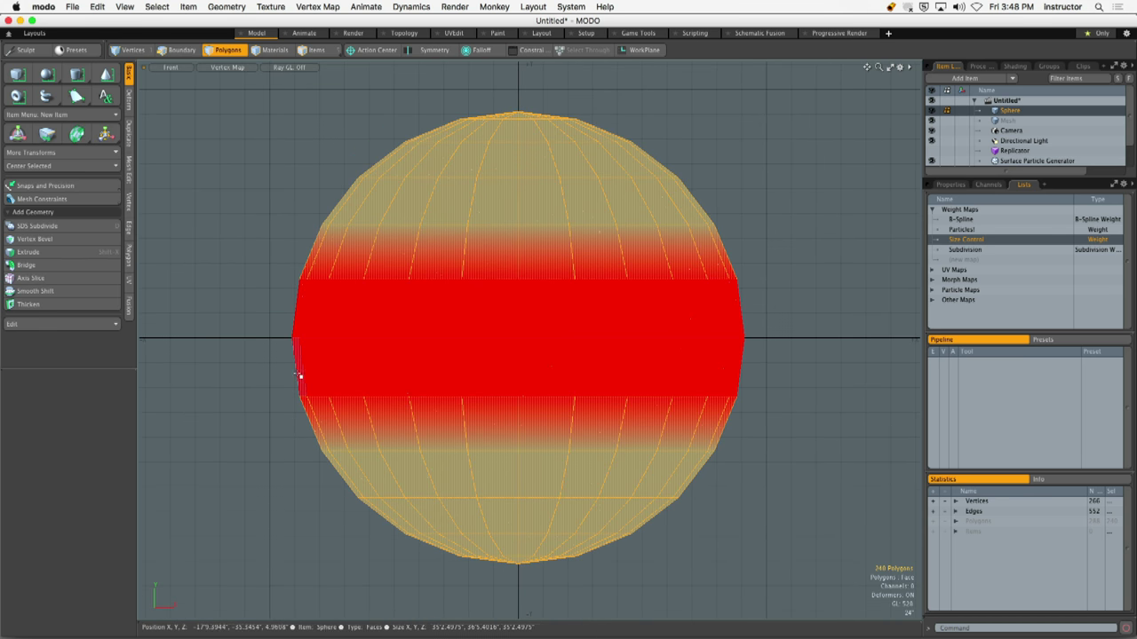
{"action": "left_click", "coordinate": [482, 51]}
{"action": "left_click", "coordinate": [488, 76]}
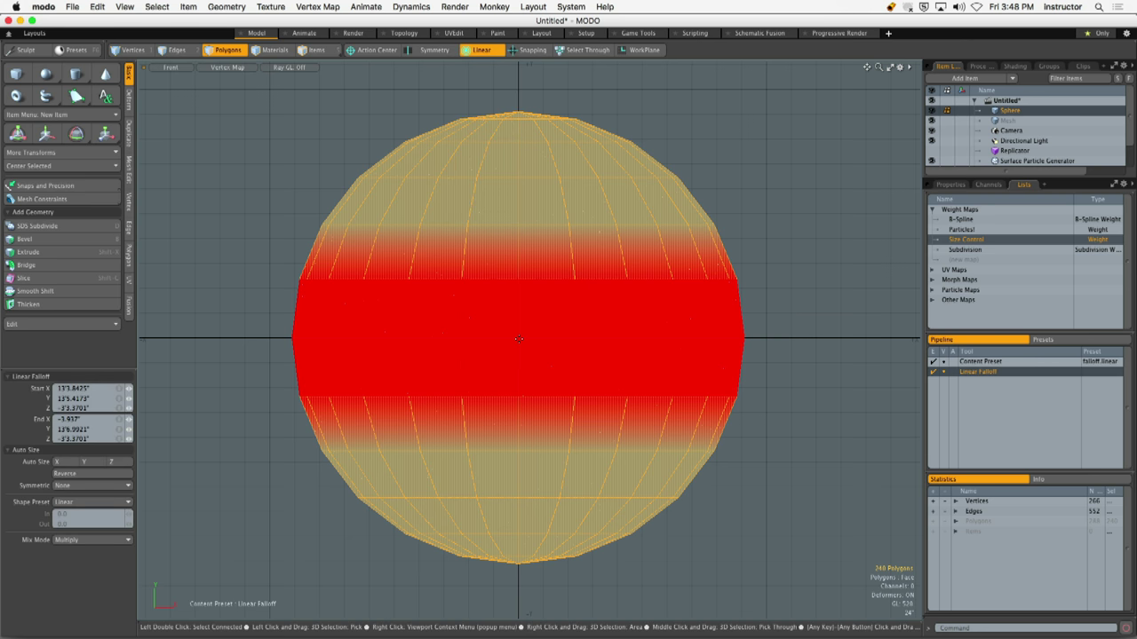
{"action": "left_click_drag", "start_coordinate": [518, 339], "coordinate": [517, 111]}
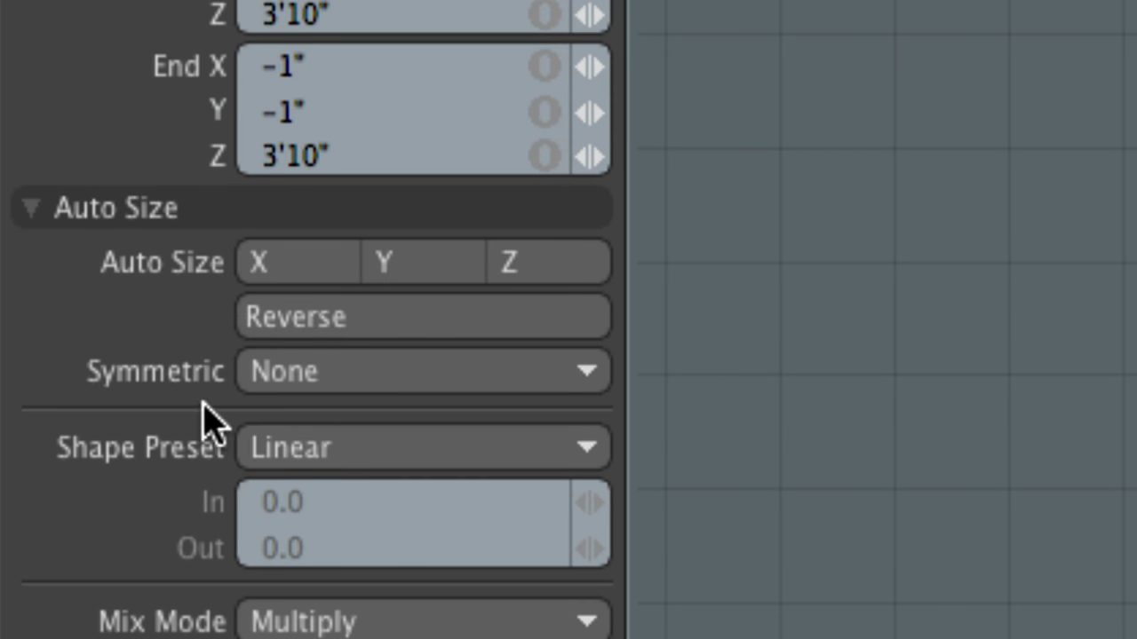
Set the linear falloff's Symmetric option to Start, keep the Linear shape preset, and move its end to Y 0 ft
{"action": "left_click", "coordinate": [389, 378]}
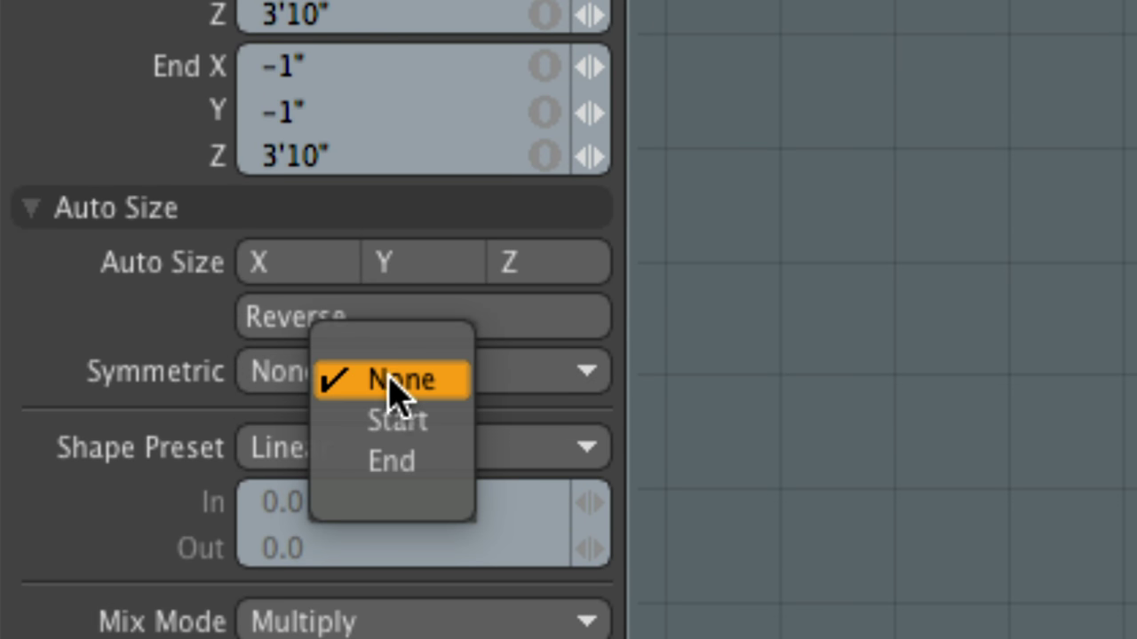
{"action": "left_click", "coordinate": [429, 423]}
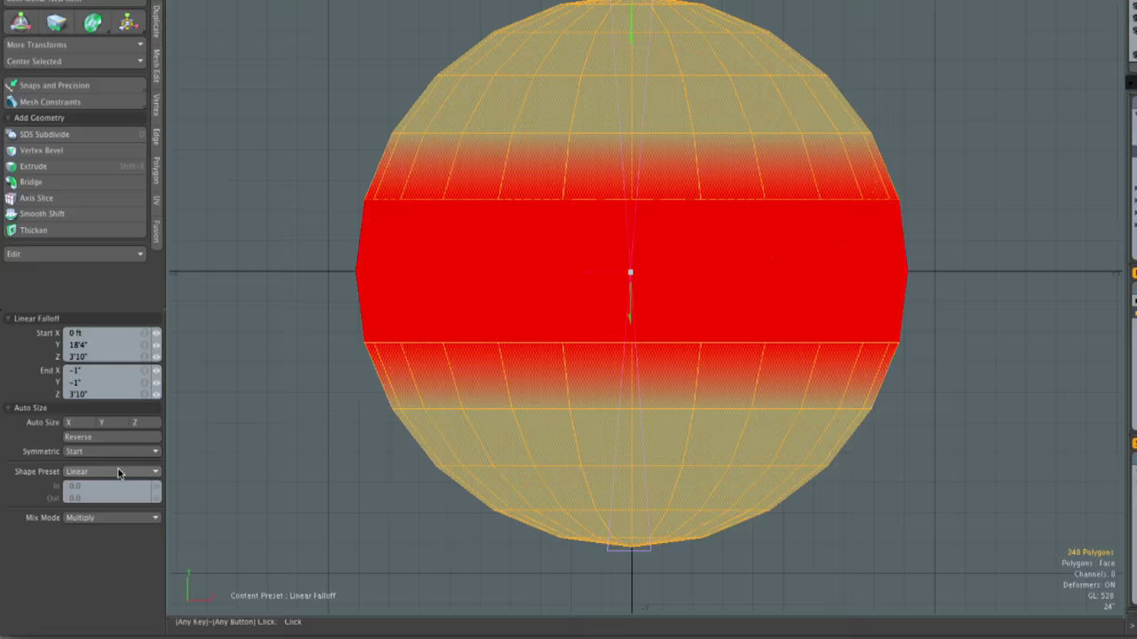
{"action": "left_click", "coordinate": [266, 444]}
{"action": "left_click", "coordinate": [338, 457]}
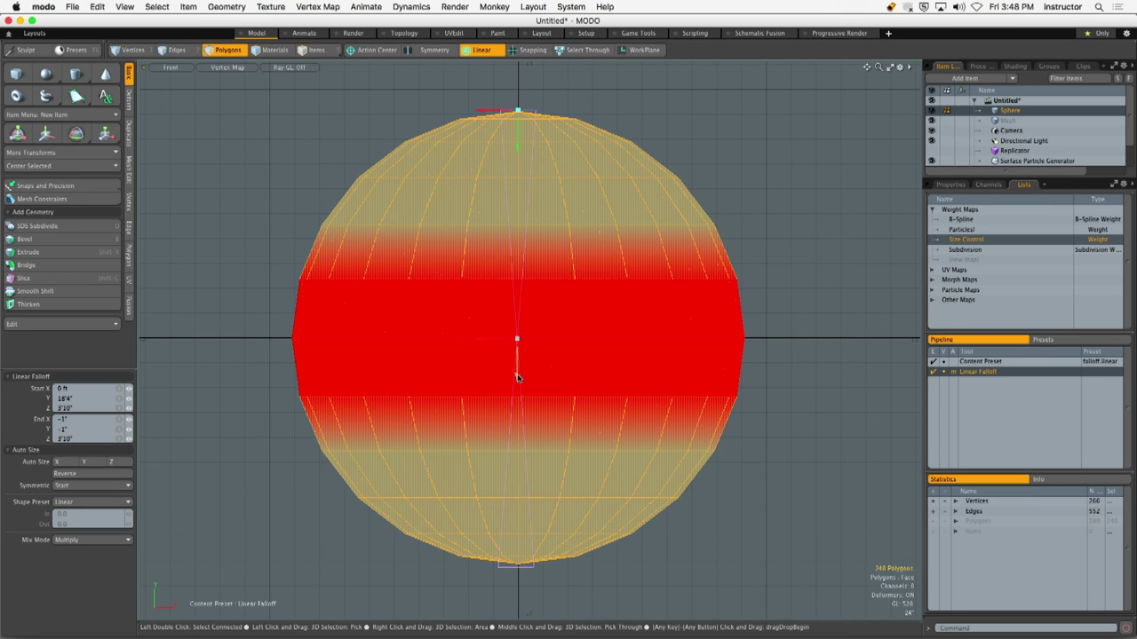
{"action": "mouse_move", "coordinate": [517, 378]}
{"action": "left_mouse_down"}
{"action": "mouse_move", "coordinate": [518, 369]}
{"action": "mouse_move", "coordinate": [518, 413]}
{"action": "mouse_move", "coordinate": [518, 352]}
{"action": "mouse_move", "coordinate": [518, 378]}
{"action": "left_mouse_up"}
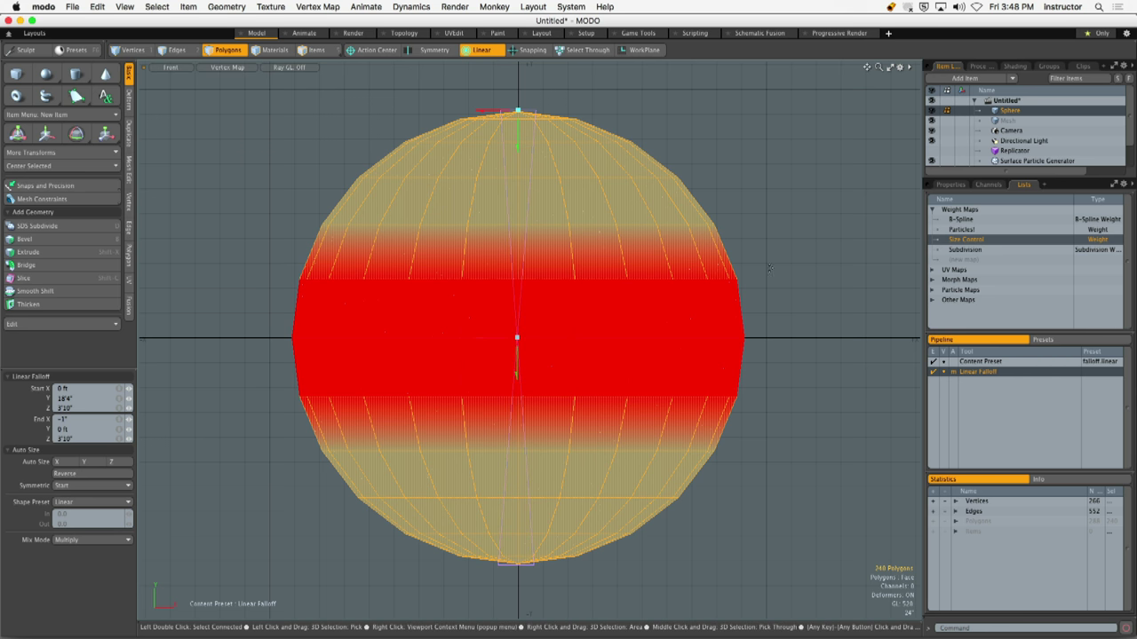
Weight the selected upper and lower polygons through the falloff with the Weight Tool, trying negative and 0% values before setting 100%
{"action": "key", "text": "shift+w"}
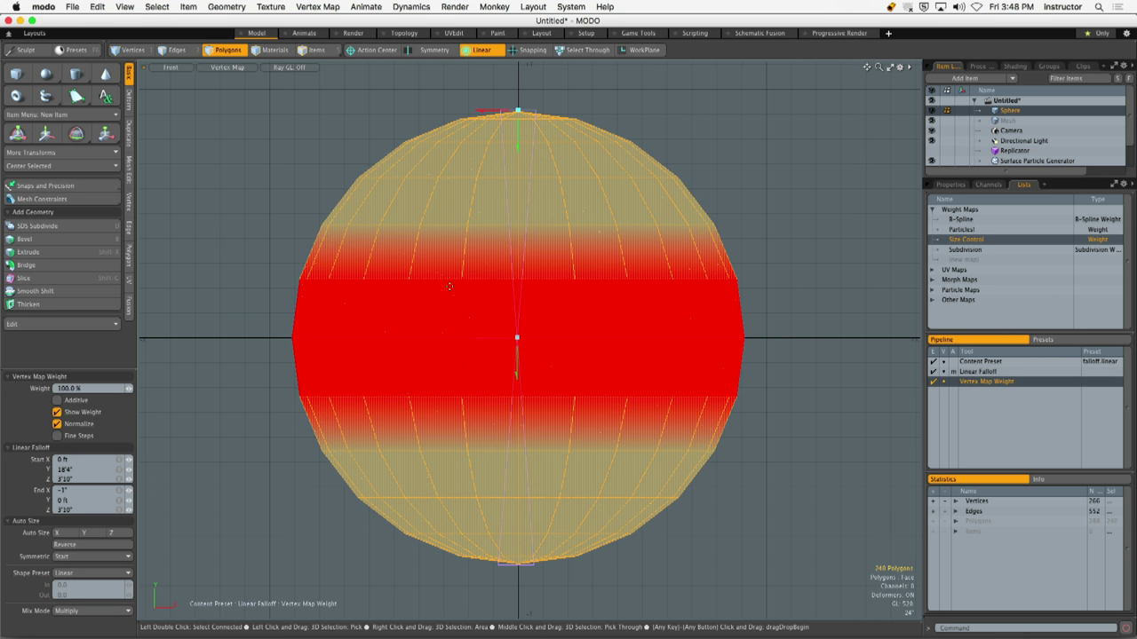
{"action": "left_click", "coordinate": [238, 394]}
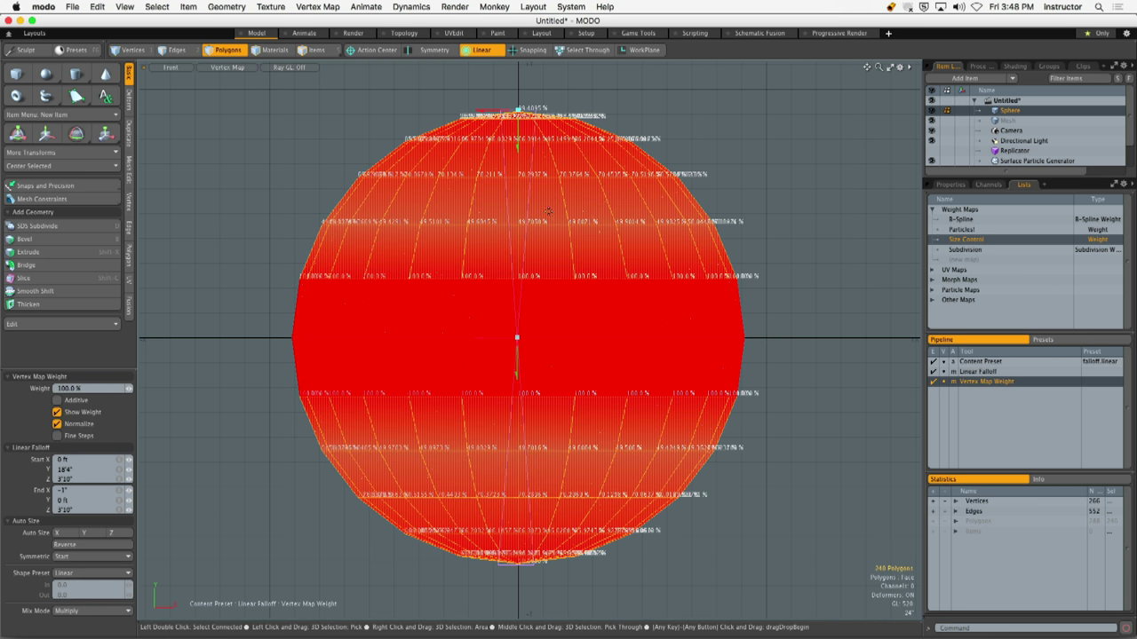
{"action": "left_click_drag", "start_coordinate": [129, 389], "coordinate": [53, 389]}
{"action": "scroll", "coordinate": [533, 249], "scroll_direction": "up", "scroll_amount": 5}
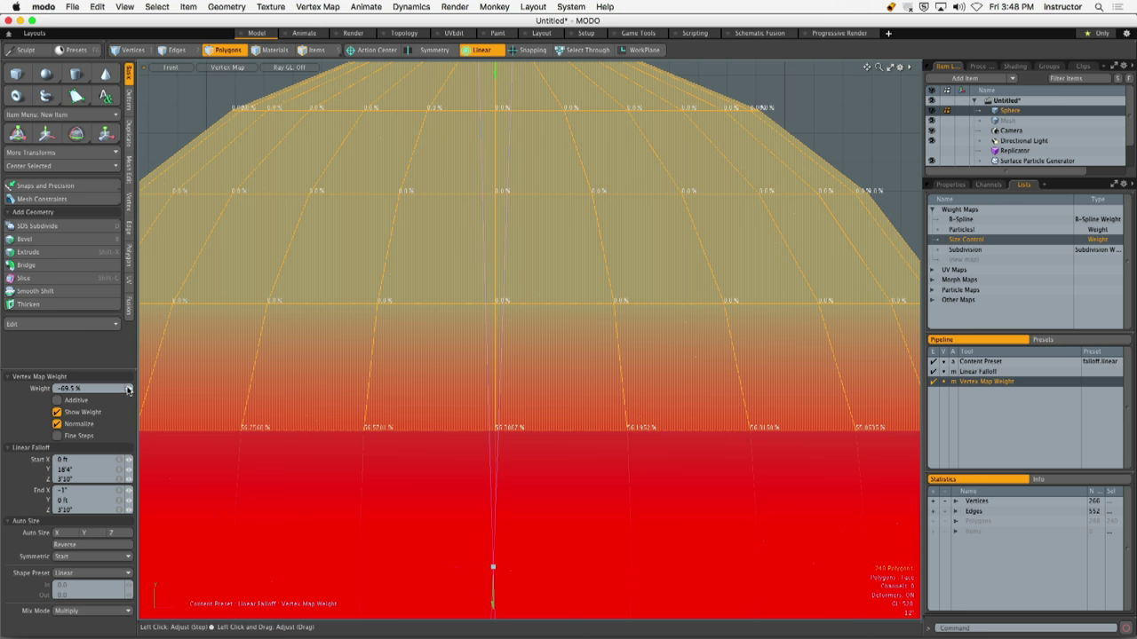
{"action": "double_click", "coordinate": [90, 388]}
{"action": "type", "text": "0"}
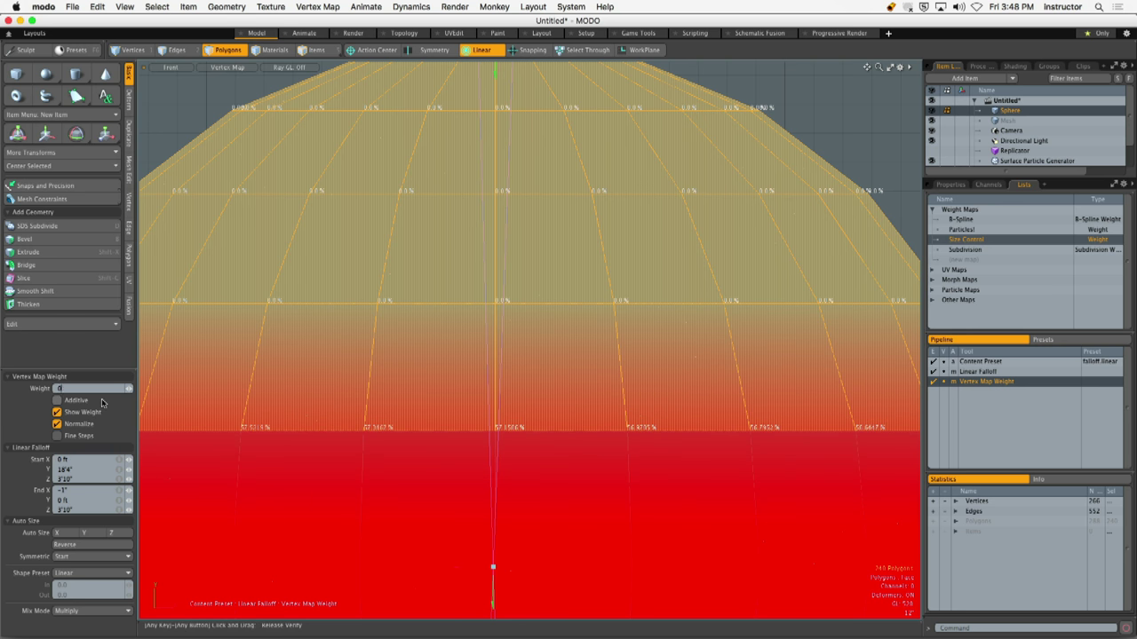
{"action": "key", "text": "Return"}
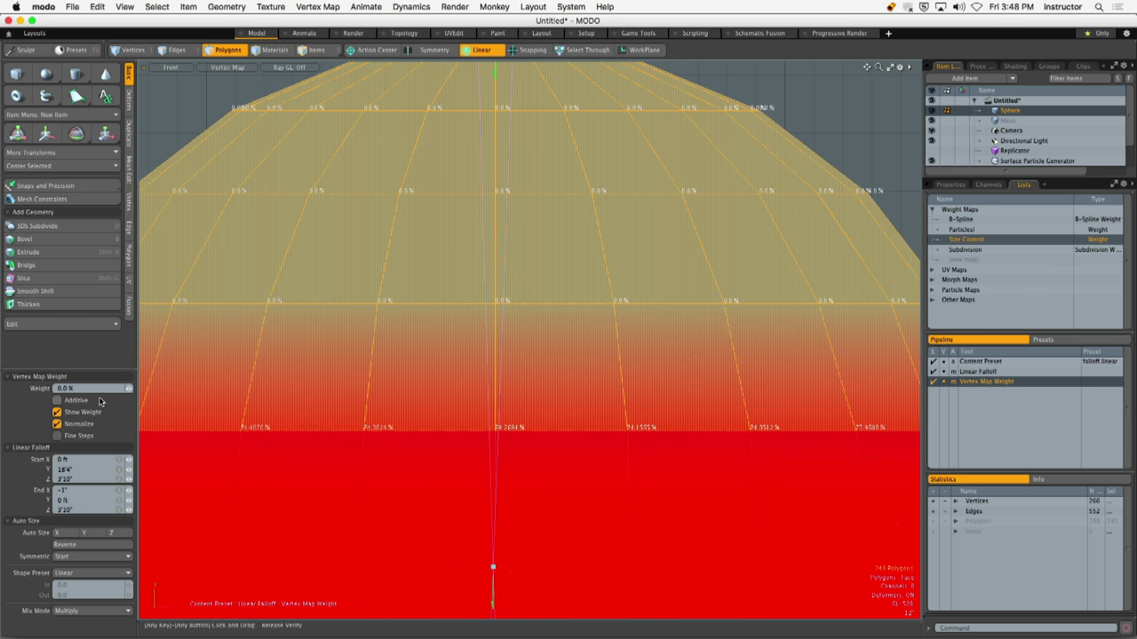
{"action": "left_click", "coordinate": [92, 389]}
{"action": "type", "text": "100"}
{"action": "key", "text": "Return"}
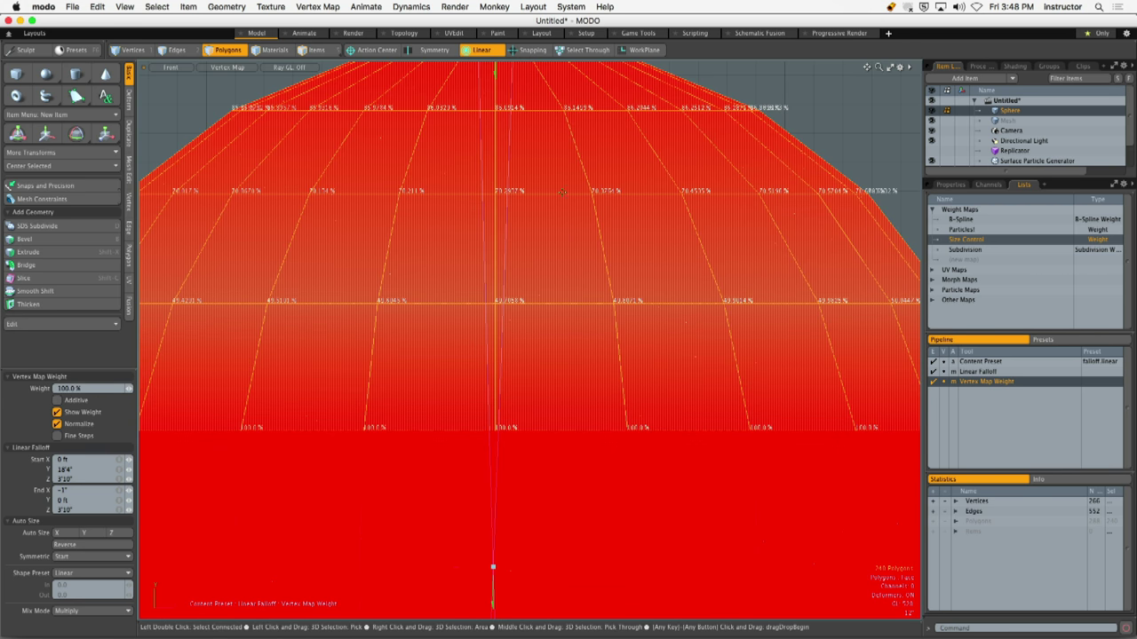
Raise the linear falloff's start to about Y 46'8.5", then leave the Weight Tool and clear the polygon selection
{"action": "scroll", "coordinate": [562, 192], "scroll_direction": "down", "scroll_amount": 5}
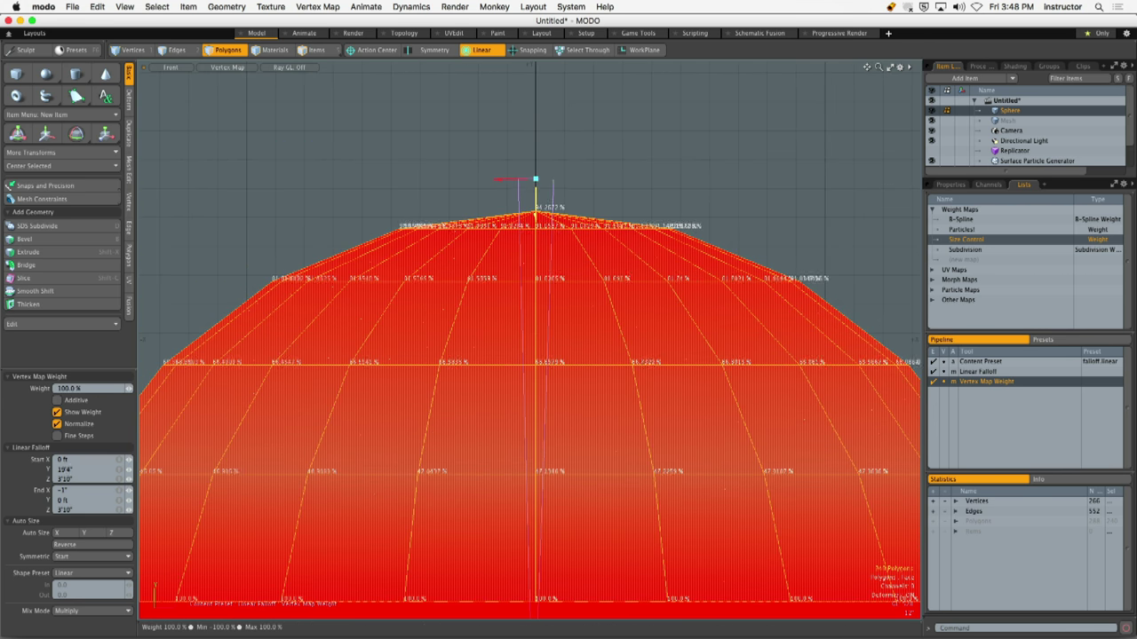
{"action": "left_click_drag", "start_coordinate": [535, 197], "coordinate": [536, 0]}
{"action": "scroll", "coordinate": [662, 267], "scroll_direction": "down", "scroll_amount": 10}
{"action": "left_click_drag", "start_coordinate": [662, 267], "coordinate": [553, 275], "text": "alt+shift"}
{"action": "scroll", "coordinate": [533, 295], "scroll_direction": "up", "scroll_amount": 1}
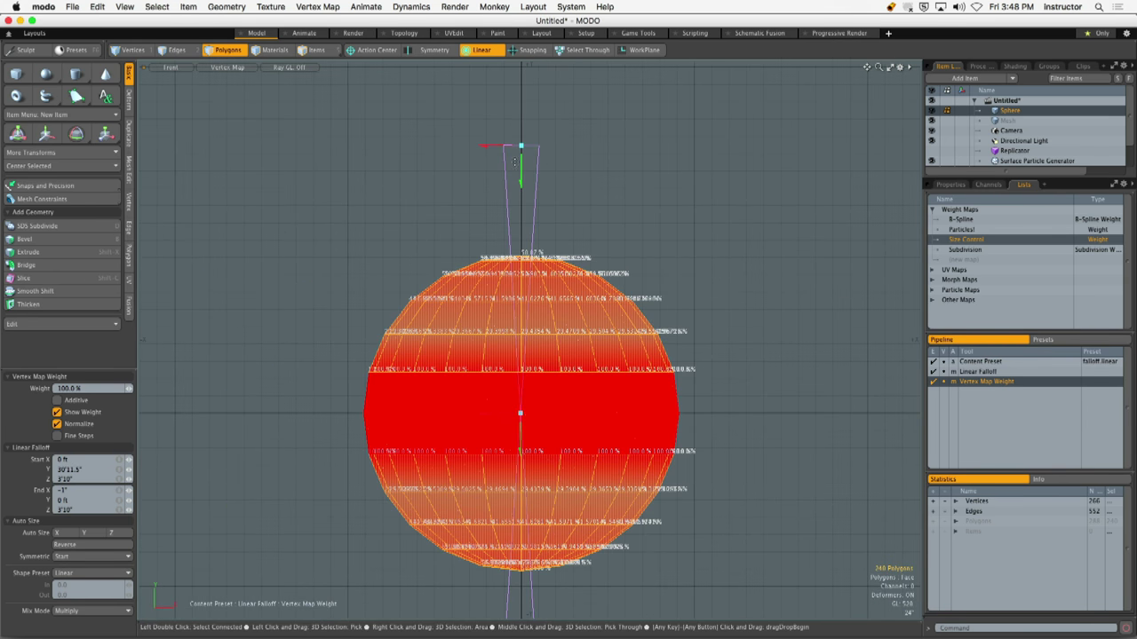
{"action": "left_click_drag", "start_coordinate": [521, 184], "coordinate": [521, 69]}
{"action": "key", "text": "space"}
{"action": "scroll", "coordinate": [541, 315], "scroll_direction": "up", "scroll_amount": 3}
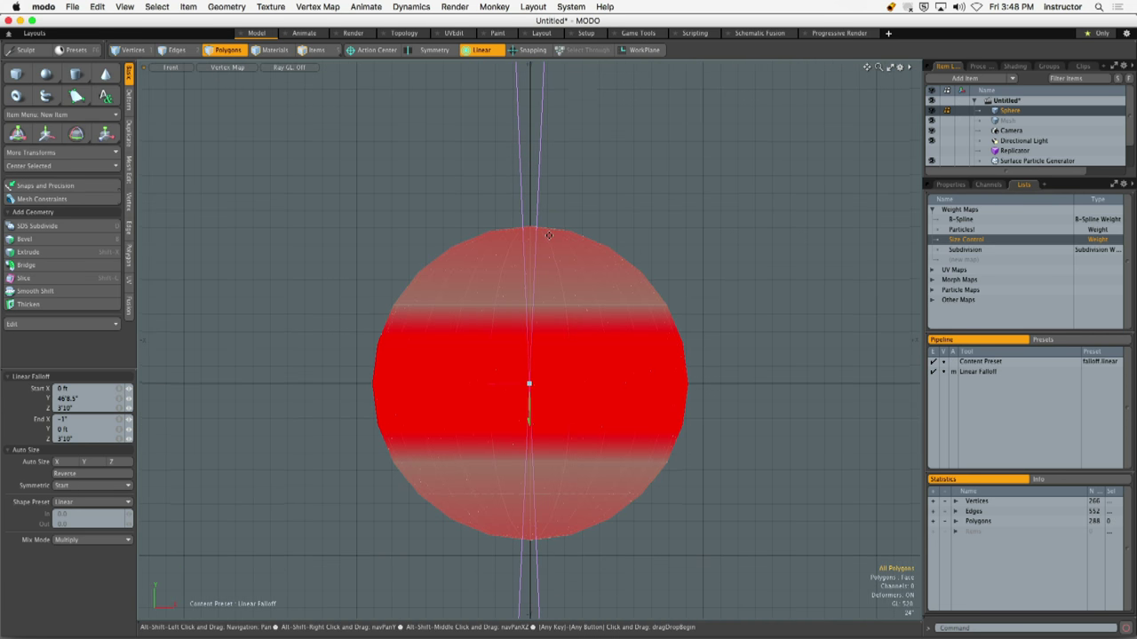
{"action": "left_click_drag", "start_coordinate": [541, 315], "coordinate": [530, 272], "text": "alt"}
{"action": "key", "text": "ctrl+space"}
{"action": "left_click", "coordinate": [678, 395]}
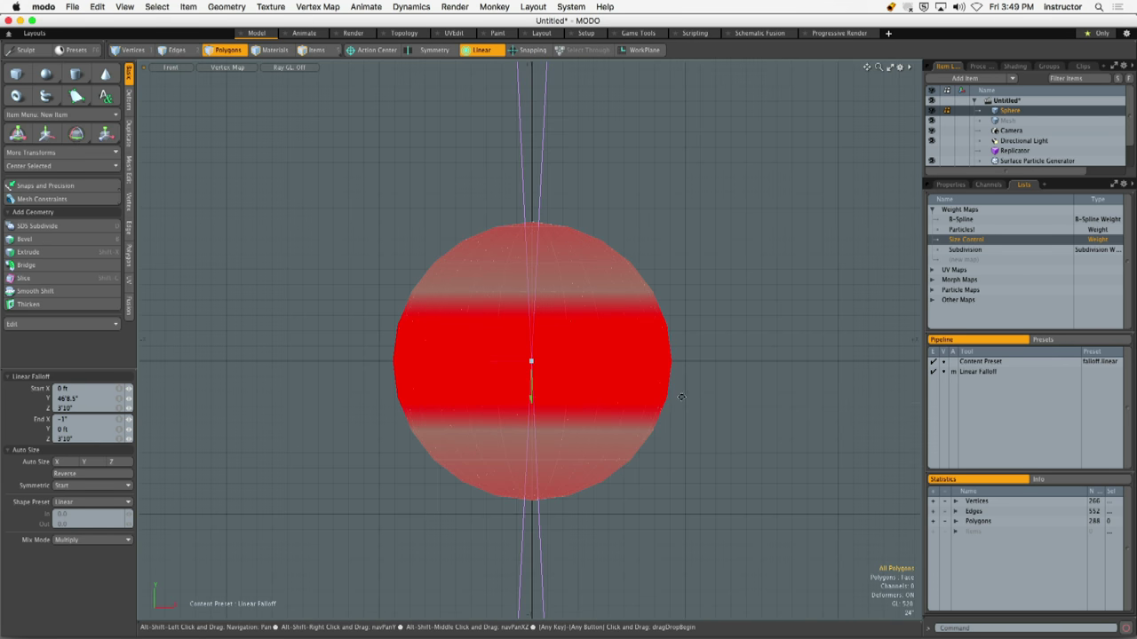
Switch the viewport to Default shading and lower the linear falloff's start to about Y 20'2.5"
{"action": "scroll", "coordinate": [529, 305], "scroll_direction": "up", "scroll_amount": 3}
{"action": "left_click_drag", "start_coordinate": [530, 306], "coordinate": [519, 299], "text": "alt"}
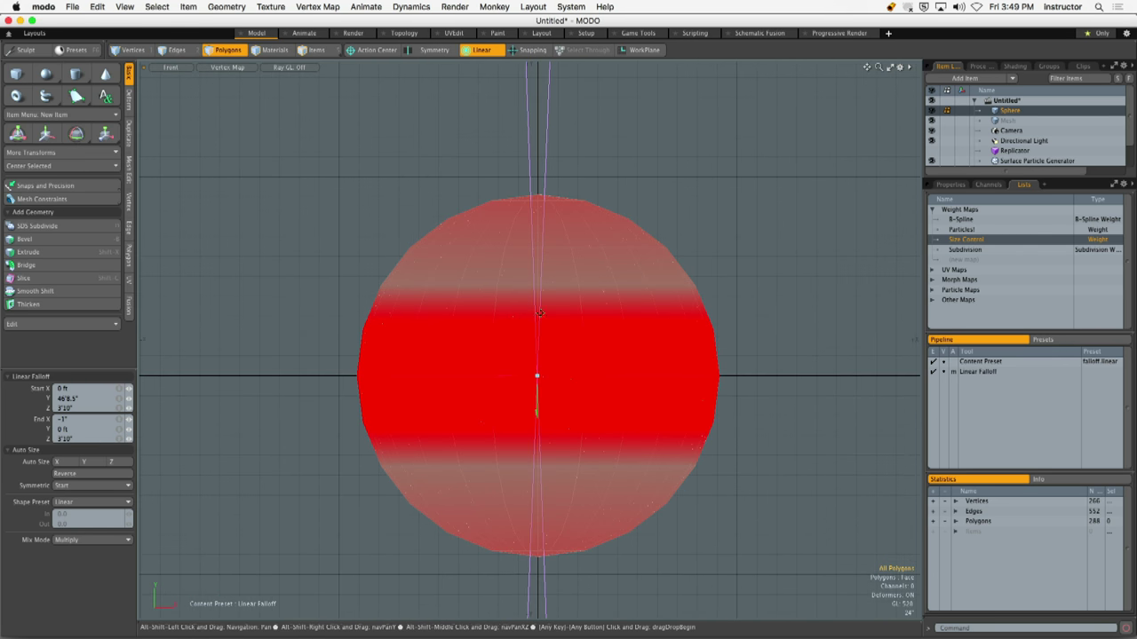
{"action": "left_click_drag", "start_coordinate": [555, 381], "coordinate": [575, 380], "text": "ctrl+alt"}
{"action": "left_click", "coordinate": [222, 71]}
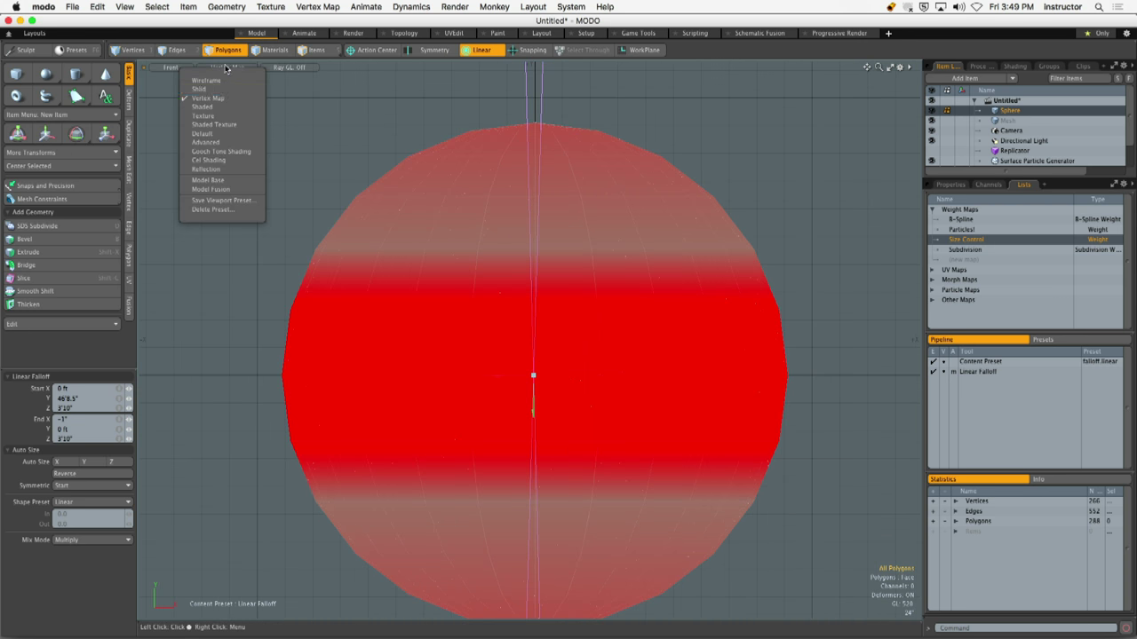
{"action": "left_click", "coordinate": [226, 139]}
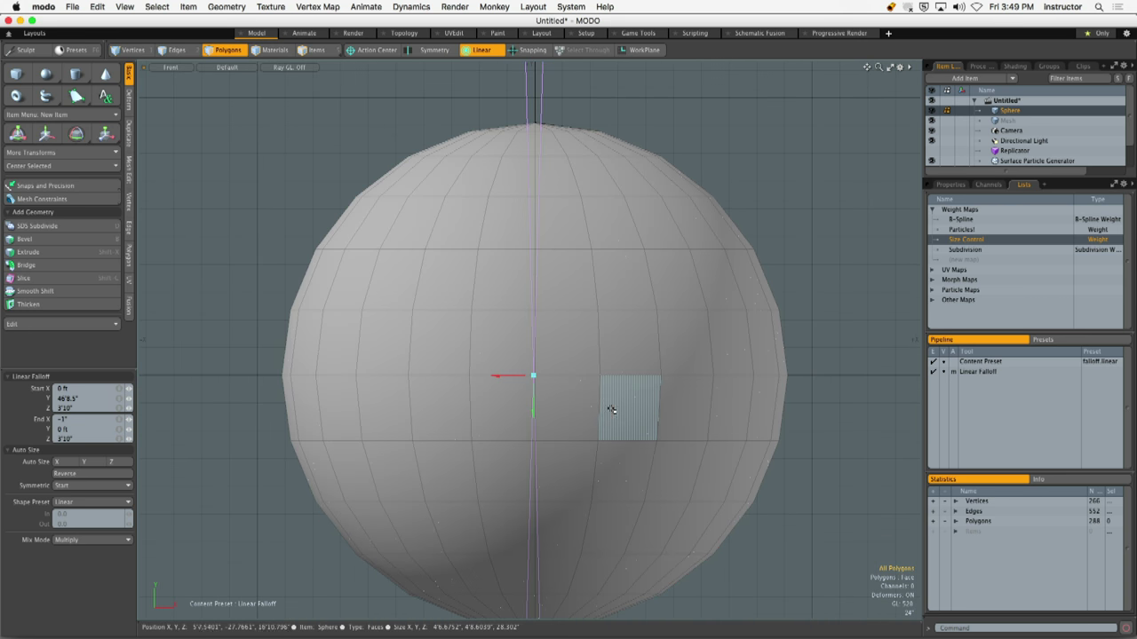
{"action": "scroll", "coordinate": [630, 400], "scroll_direction": "up", "scroll_amount": 5}
{"action": "left_click_drag", "start_coordinate": [553, 391], "coordinate": [494, 386]}
{"action": "left_click_drag", "start_coordinate": [512, 199], "coordinate": [511, 323]}
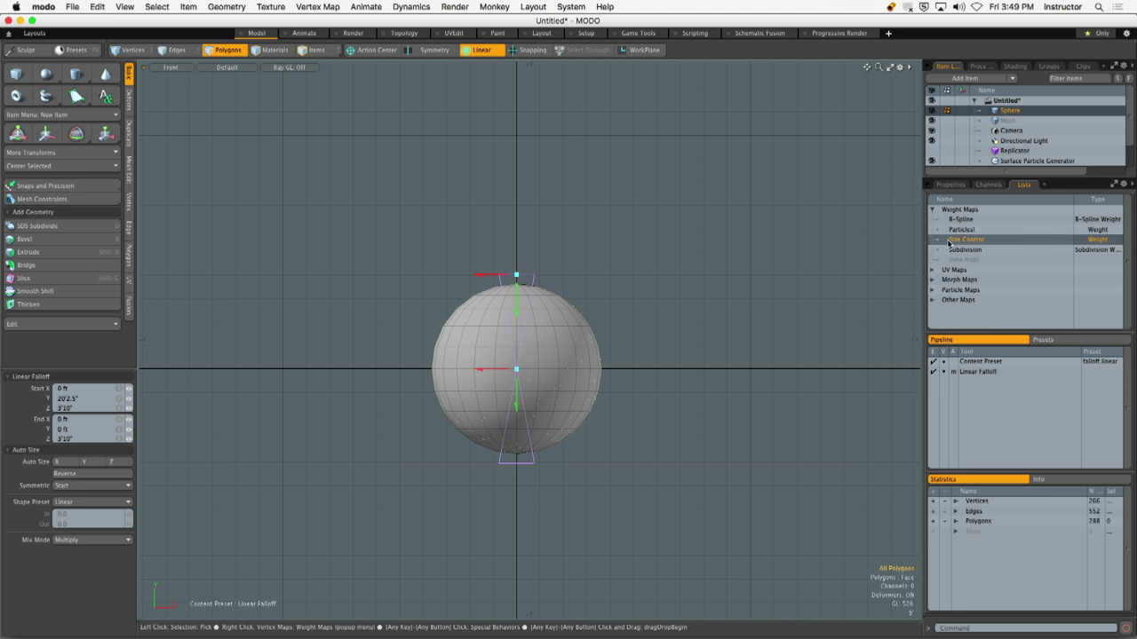
Return to Vertex Map shading and try weighting the whole sphere at 100% through the falloff with the Weight Tool
{"action": "left_click", "coordinate": [234, 67]}
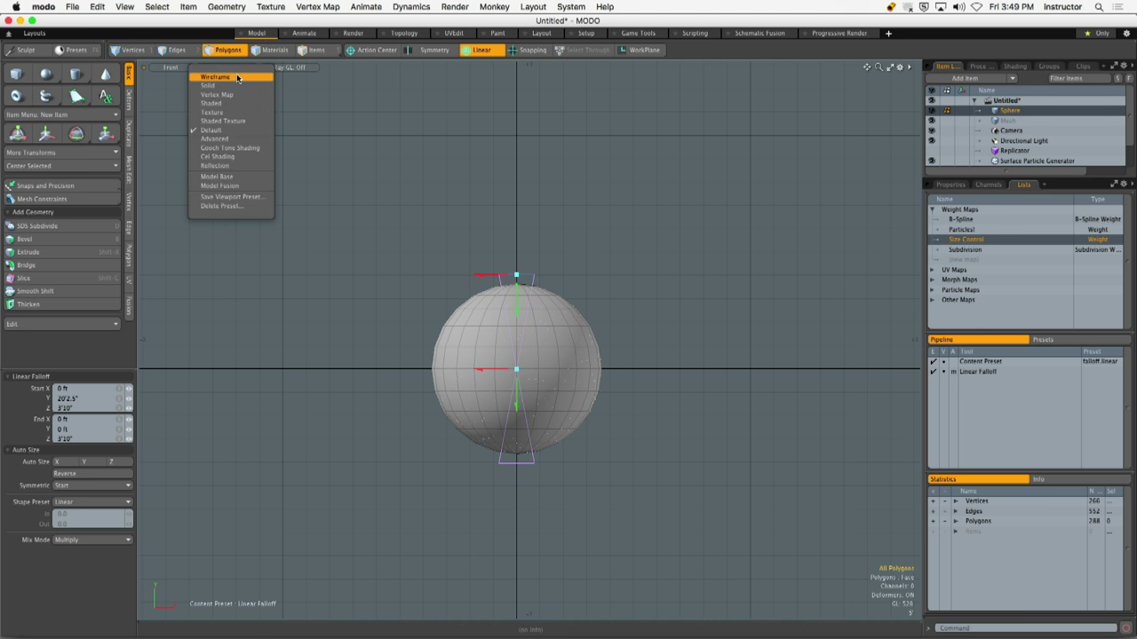
{"action": "left_click", "coordinate": [217, 94]}
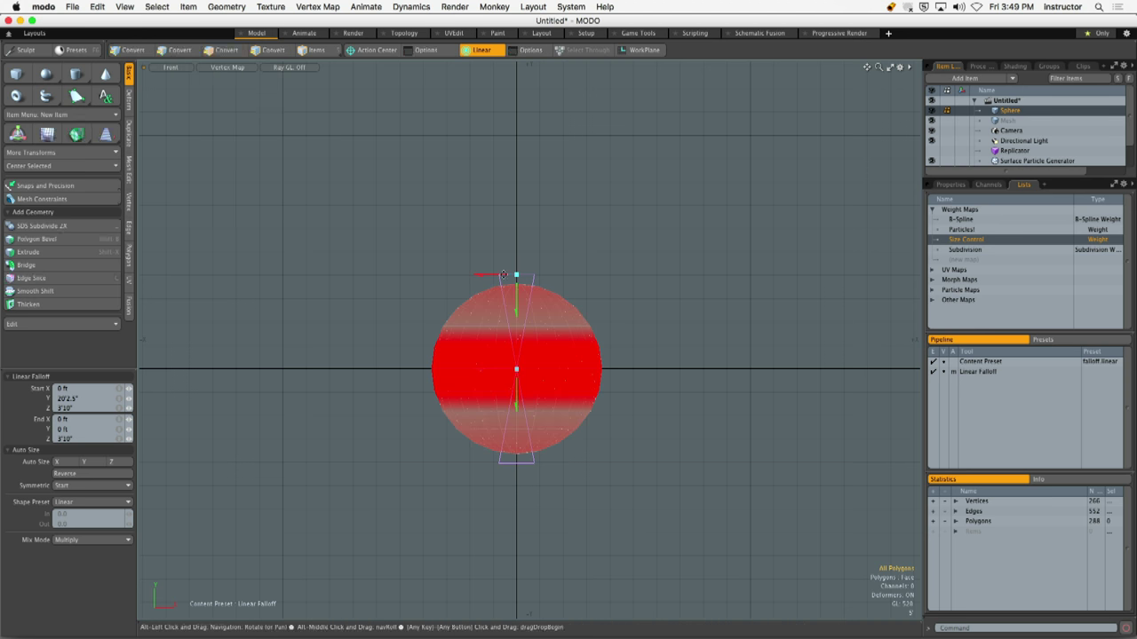
{"action": "scroll", "coordinate": [497, 282], "scroll_direction": "up", "scroll_amount": 3}
{"action": "key", "text": "shift+w"}
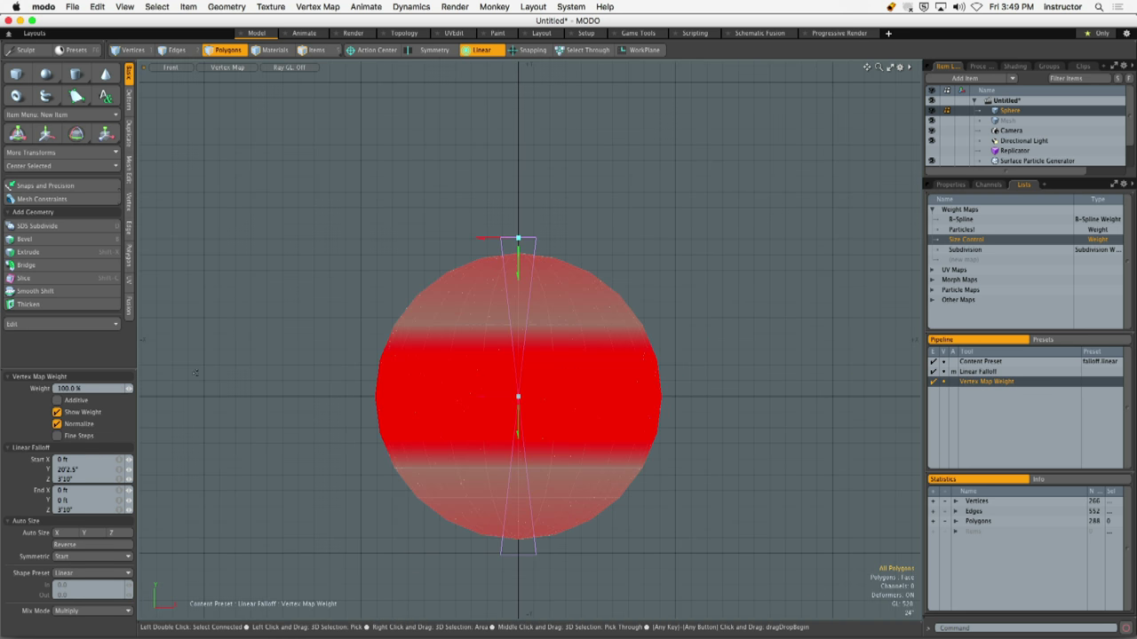
{"action": "left_click", "coordinate": [329, 337]}
{"action": "mouse_move", "coordinate": [215, 395]}
{"action": "left_mouse_down"}
{"action": "mouse_move", "coordinate": [133, 394]}
{"action": "mouse_move", "coordinate": [222, 394]}
{"action": "left_mouse_up"}
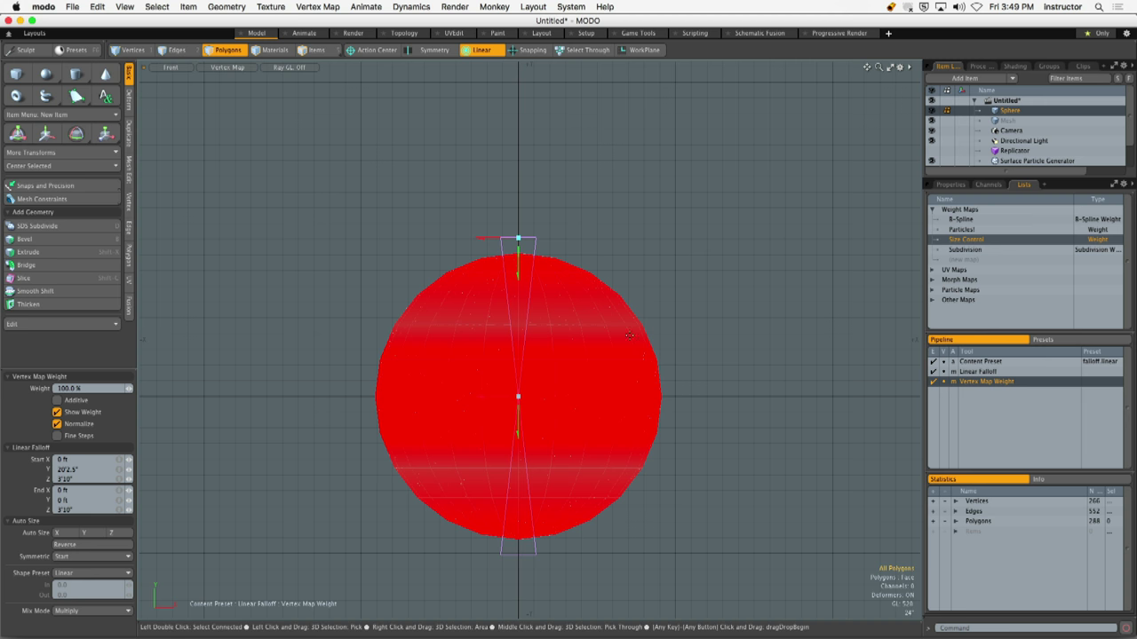
{"action": "left_click_drag", "start_coordinate": [429, 348], "coordinate": [491, 323], "text": "ctrl+alt"}
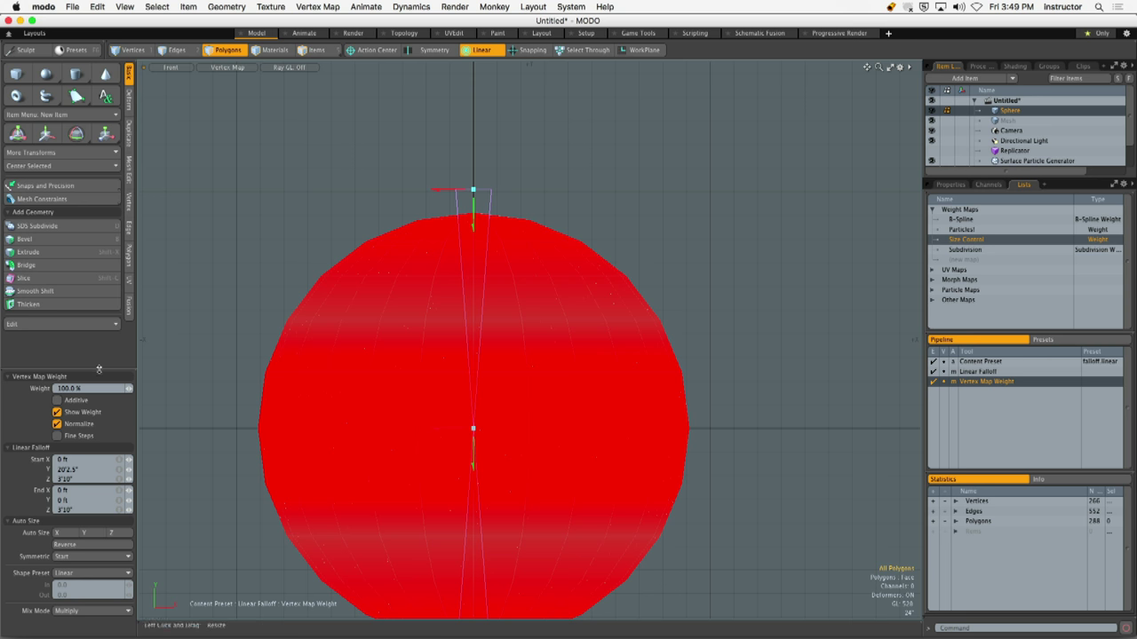
Reverse the linear falloff, place its end at about Y 10'8.5", and leave the Weight Tool
{"action": "left_click_drag", "start_coordinate": [99, 372], "coordinate": [95, 214]}
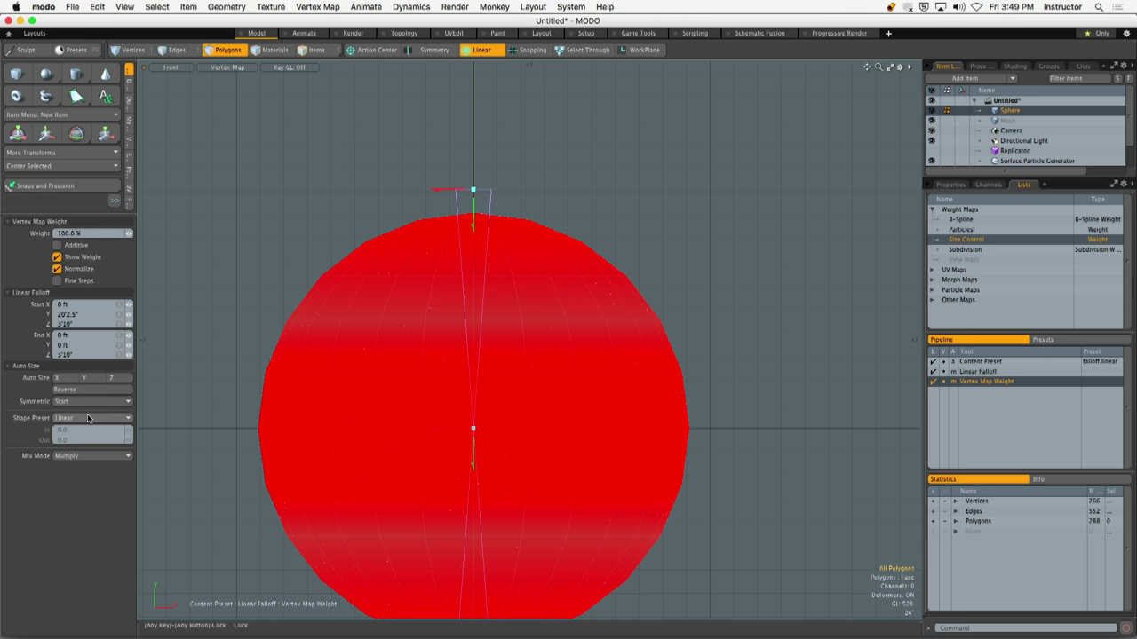
{"action": "left_click", "coordinate": [95, 390]}
{"action": "left_click", "coordinate": [98, 391]}
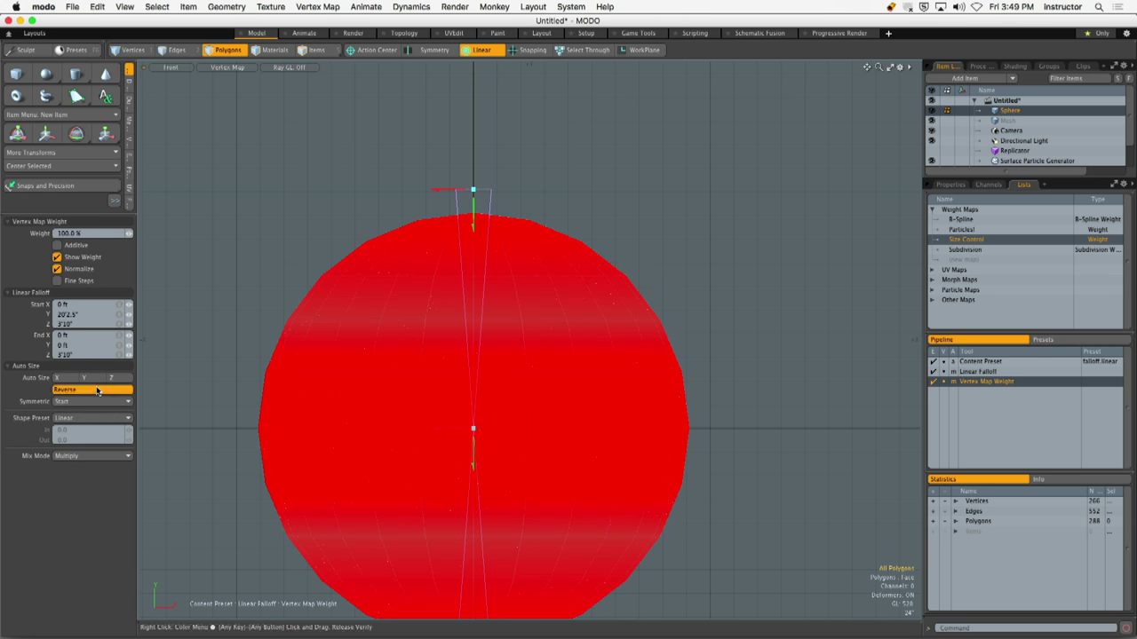
{"action": "left_click", "coordinate": [97, 390]}
{"action": "mouse_move", "coordinate": [516, 265]}
{"action": "left_mouse_down", "text": "ctrl+alt"}
{"action": "mouse_move", "coordinate": [481, 256]}
{"action": "mouse_move", "coordinate": [489, 339]}
{"action": "mouse_move", "coordinate": [488, 80]}
{"action": "mouse_move", "coordinate": [489, 324]}
{"action": "left_mouse_up", "text": "ctrl+alt"}
{"action": "key", "text": "space"}
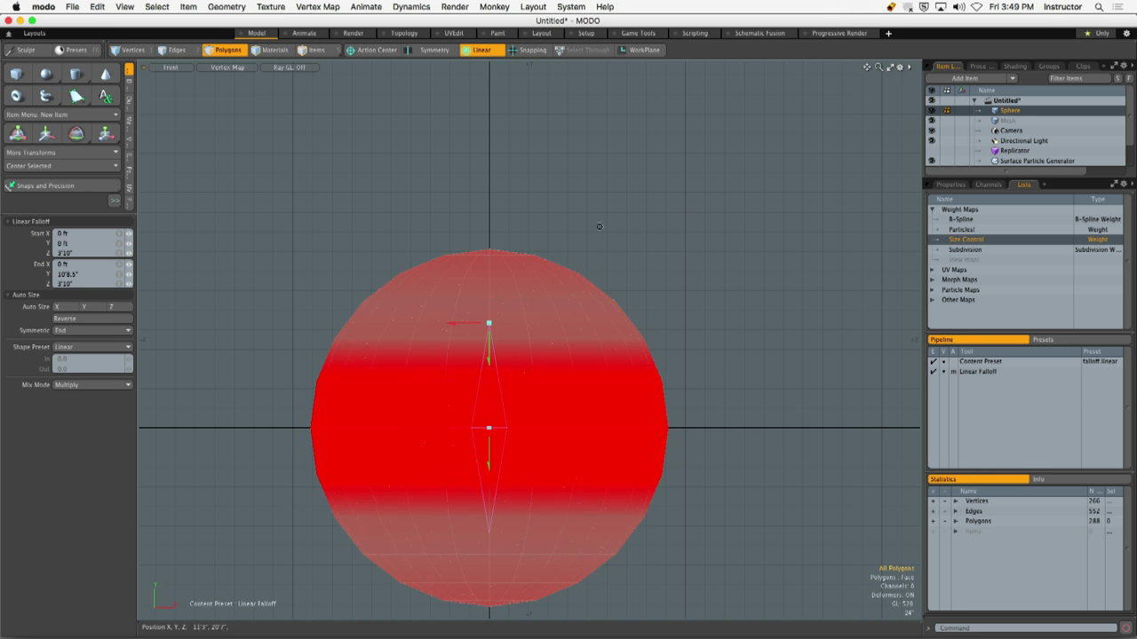
Turn off the linear falloff and return the viewport to the Perspective view
{"action": "left_click", "coordinate": [478, 51]}
{"action": "left_click", "coordinate": [467, 62]}
{"action": "left_click_drag", "start_coordinate": [606, 249], "coordinate": [578, 219], "text": "alt"}
Set the Surface Particle Generator's Size VMap to Size Control
{"action": "left_click", "coordinate": [950, 185]}
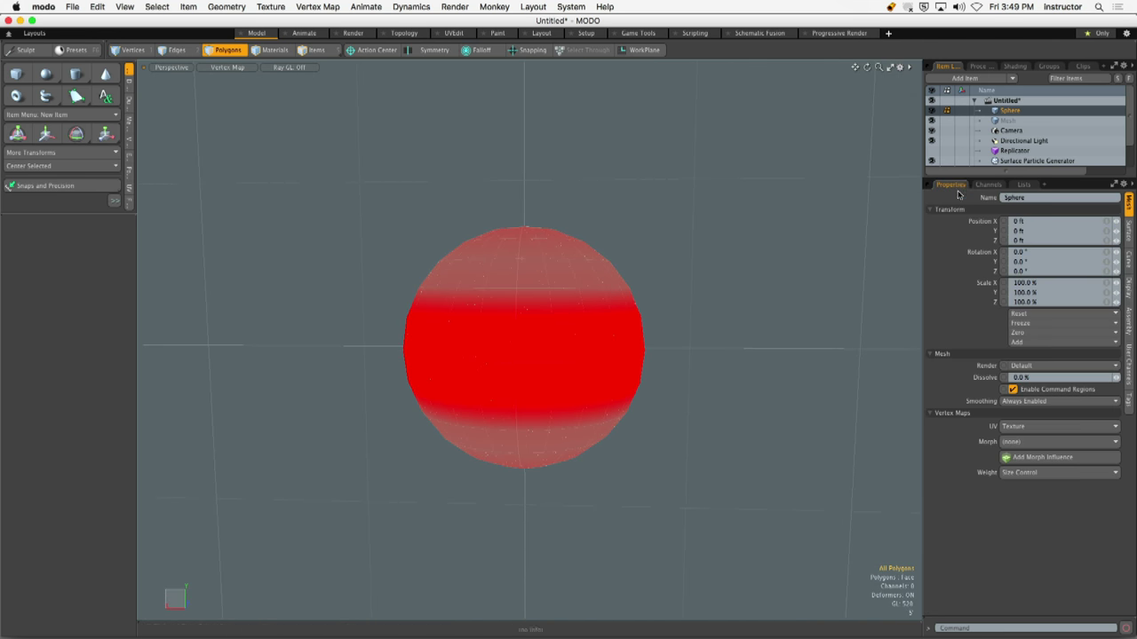
{"action": "left_click", "coordinate": [1037, 160]}
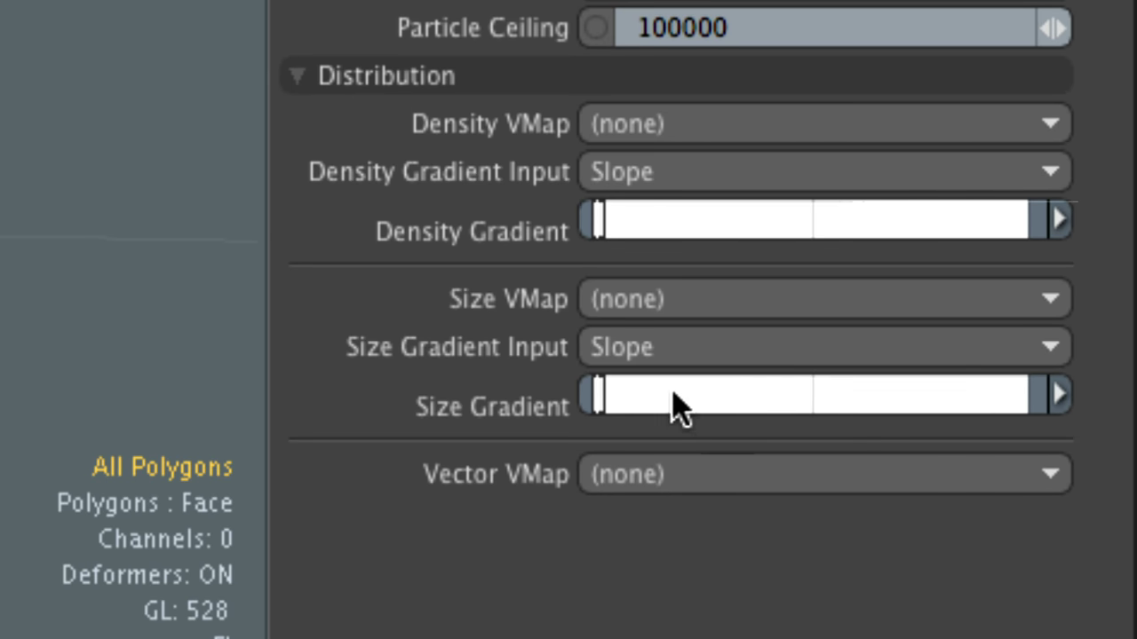
{"action": "left_click", "coordinate": [668, 300]}
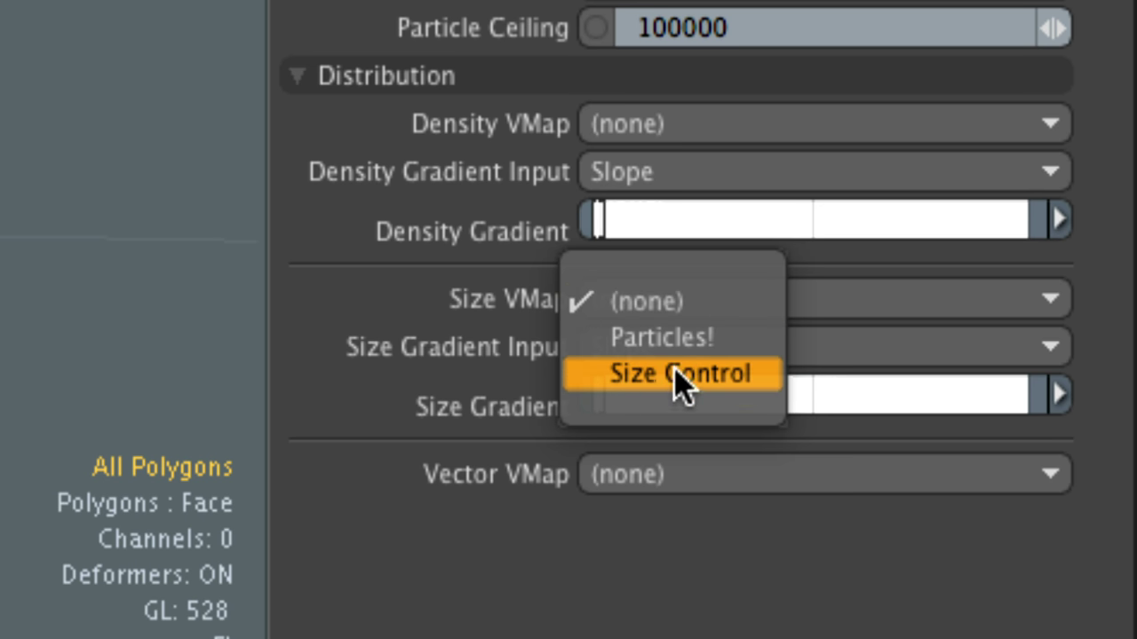
{"action": "left_click", "coordinate": [698, 377]}
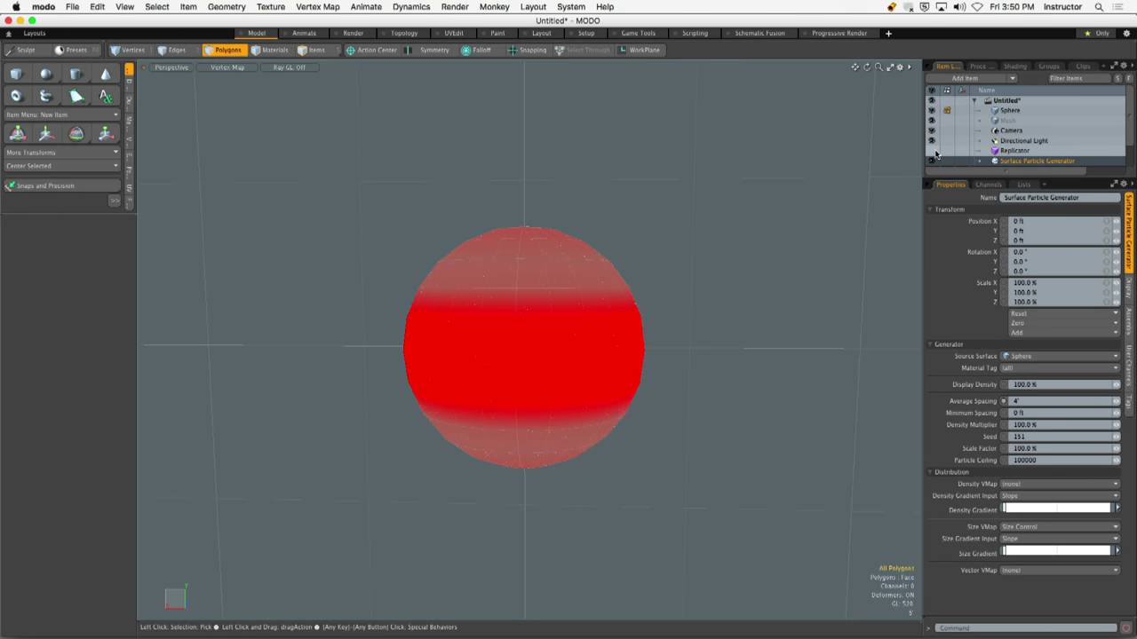
Make the Replicator visible and select it, displaying its cubes with Default shading after trying Advanced
{"action": "left_click", "coordinate": [868, 1]}
{"action": "left_click_drag", "start_coordinate": [1000, 177], "coordinate": [1000, 244]}
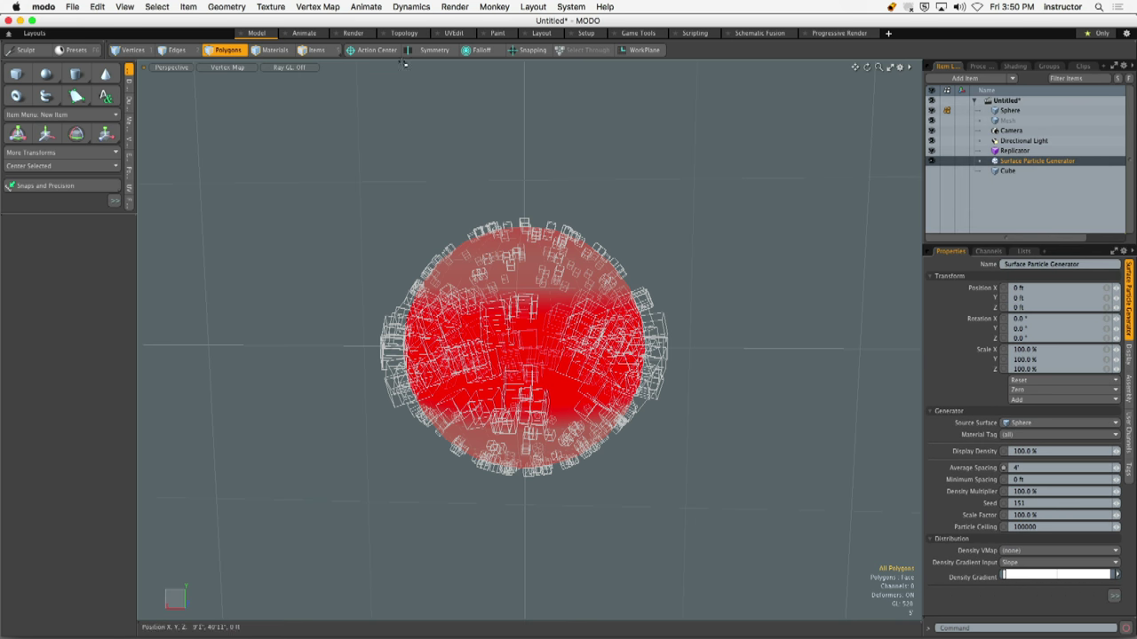
{"action": "left_click", "coordinate": [239, 69]}
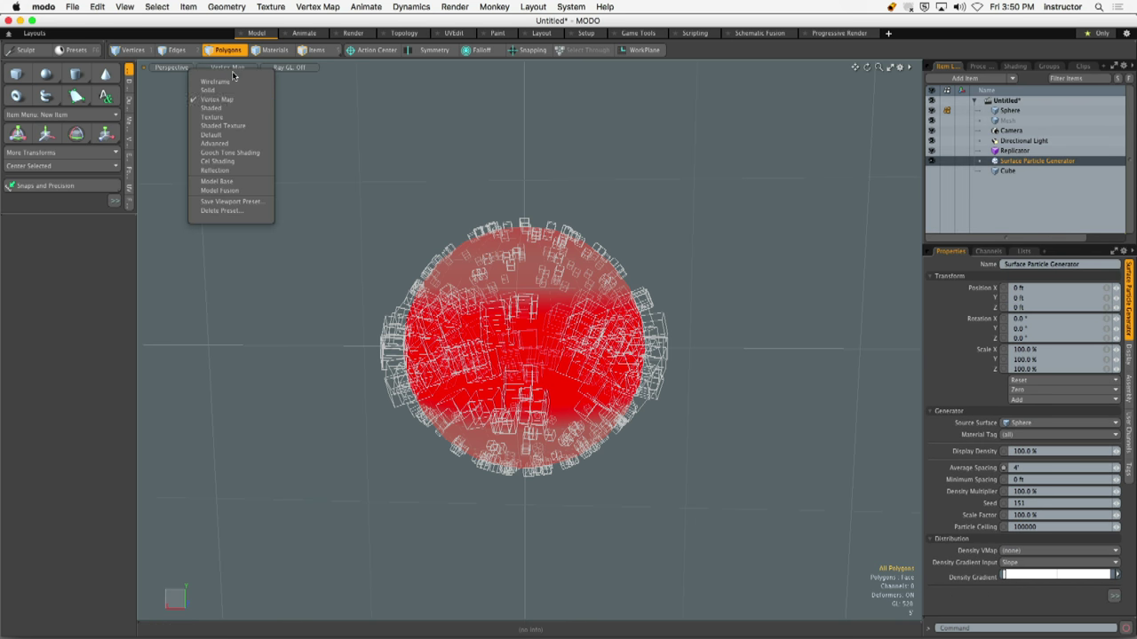
{"action": "left_click", "coordinate": [228, 144]}
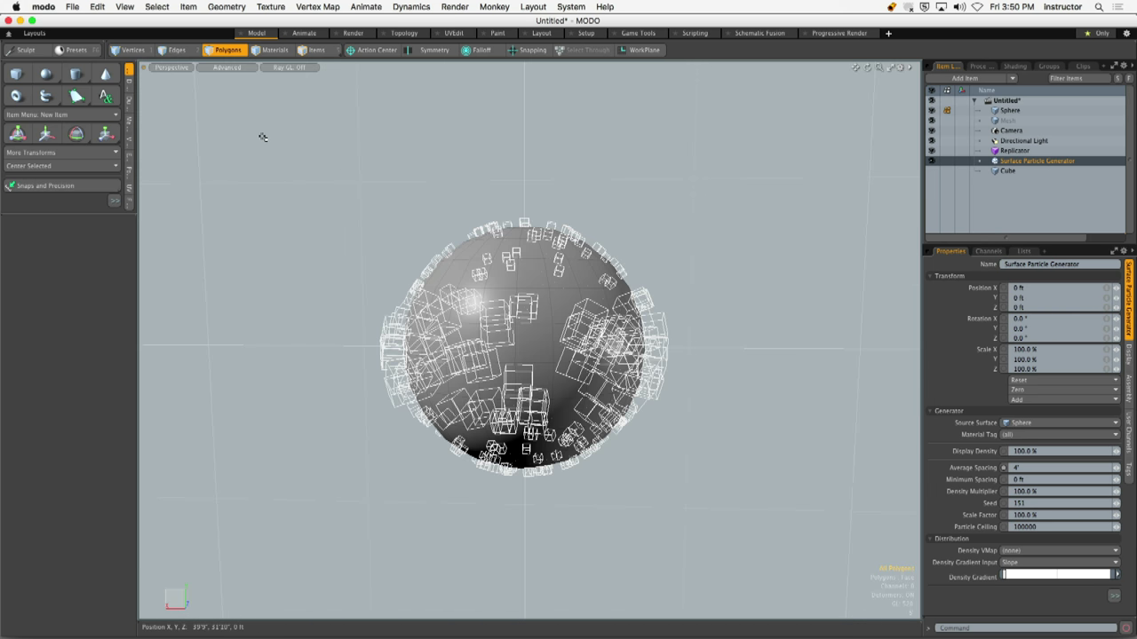
{"action": "left_click", "coordinate": [227, 68]}
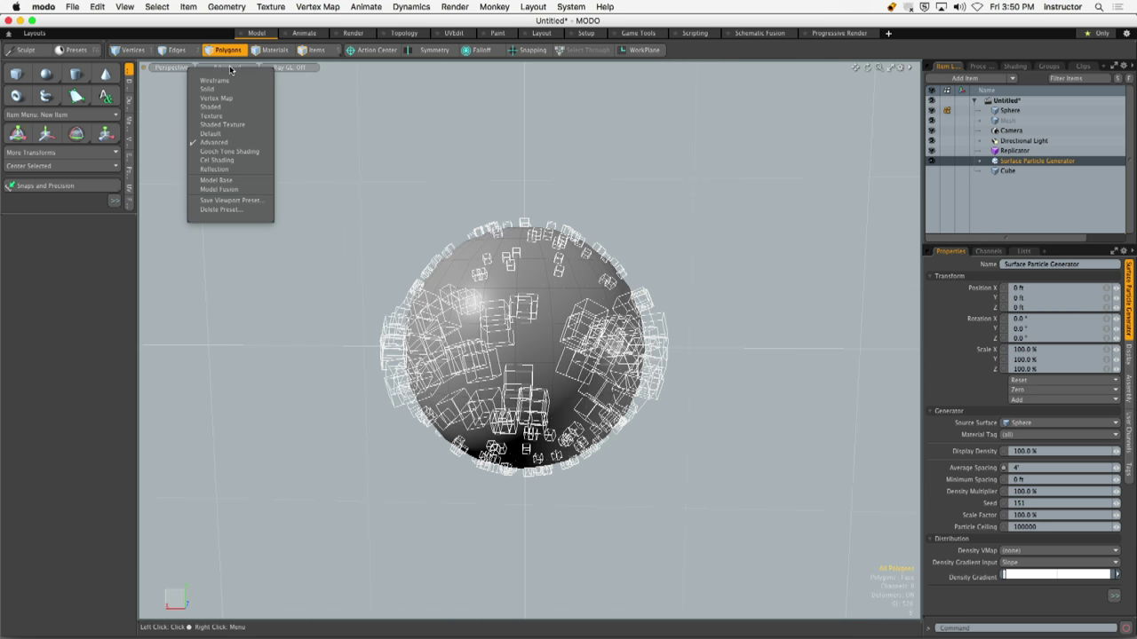
{"action": "left_click", "coordinate": [213, 134]}
{"action": "left_click", "coordinate": [993, 152]}
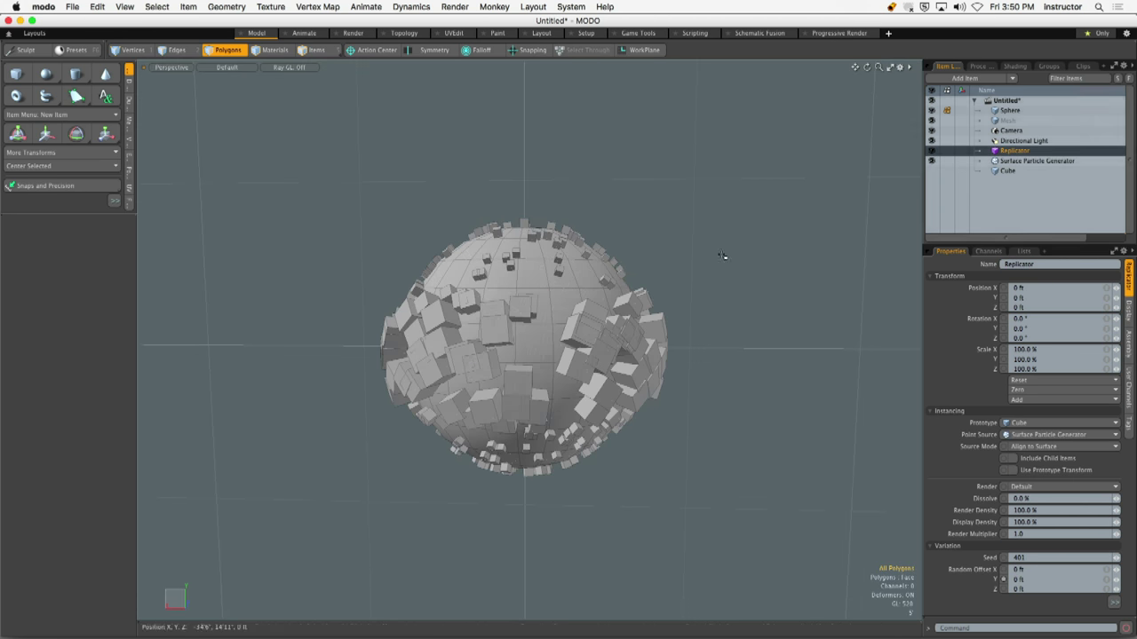
Inspect the cube sizes around the sphere from several angles and select the Sphere item
{"action": "mouse_move", "coordinate": [720, 251]}
{"action": "left_mouse_down", "text": "alt"}
{"action": "mouse_move", "coordinate": [543, 282]}
{"action": "mouse_move", "coordinate": [526, 300]}
{"action": "mouse_move", "coordinate": [577, 296]}
{"action": "mouse_move", "coordinate": [497, 339]}
{"action": "mouse_move", "coordinate": [543, 302]}
{"action": "mouse_move", "coordinate": [421, 370]}
{"action": "mouse_move", "coordinate": [451, 358]}
{"action": "mouse_move", "coordinate": [516, 363]}
{"action": "left_mouse_up", "text": "alt"}
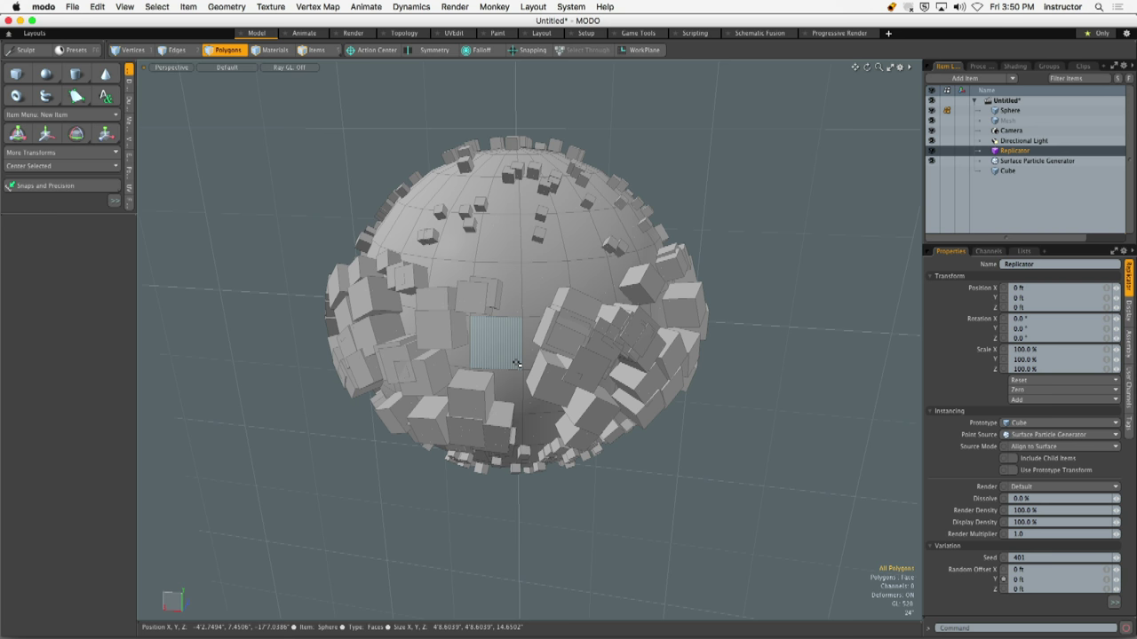
{"action": "left_click_drag", "start_coordinate": [508, 289], "coordinate": [548, 241]}
{"action": "left_click", "coordinate": [665, 227]}
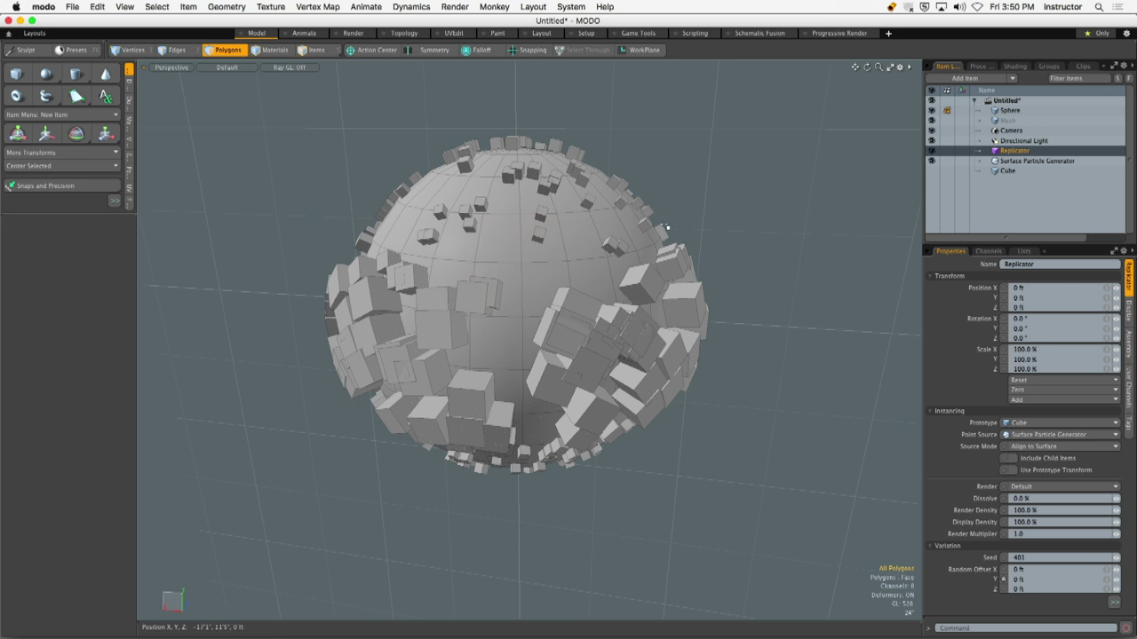
{"action": "left_click_drag", "start_coordinate": [665, 228], "coordinate": [709, 232], "text": "alt"}
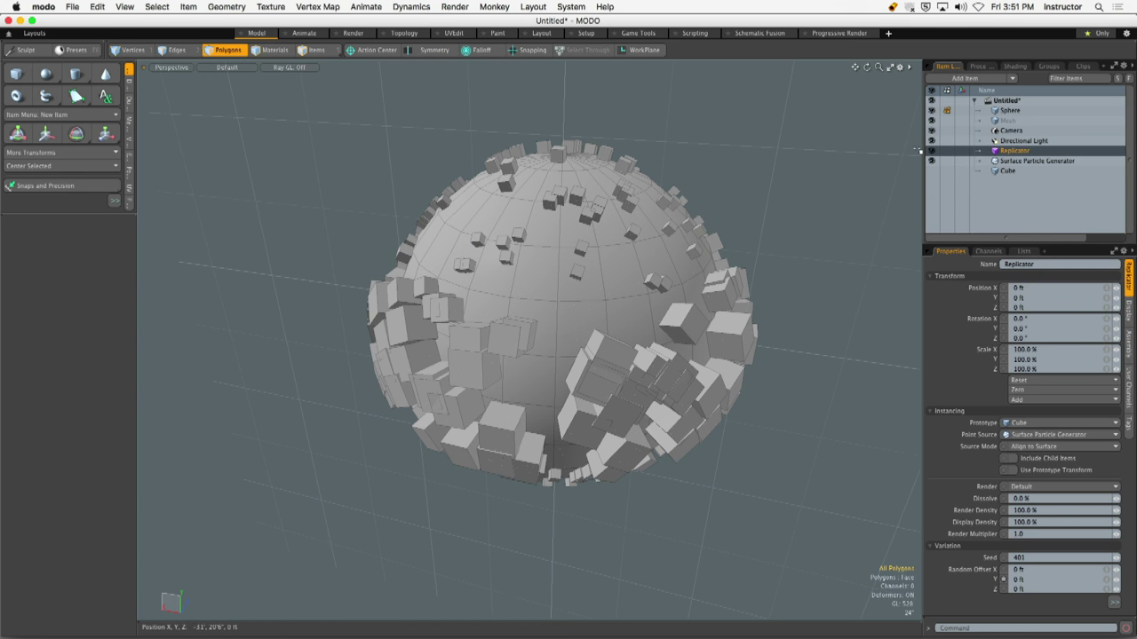
{"action": "left_click", "coordinate": [1009, 110]}
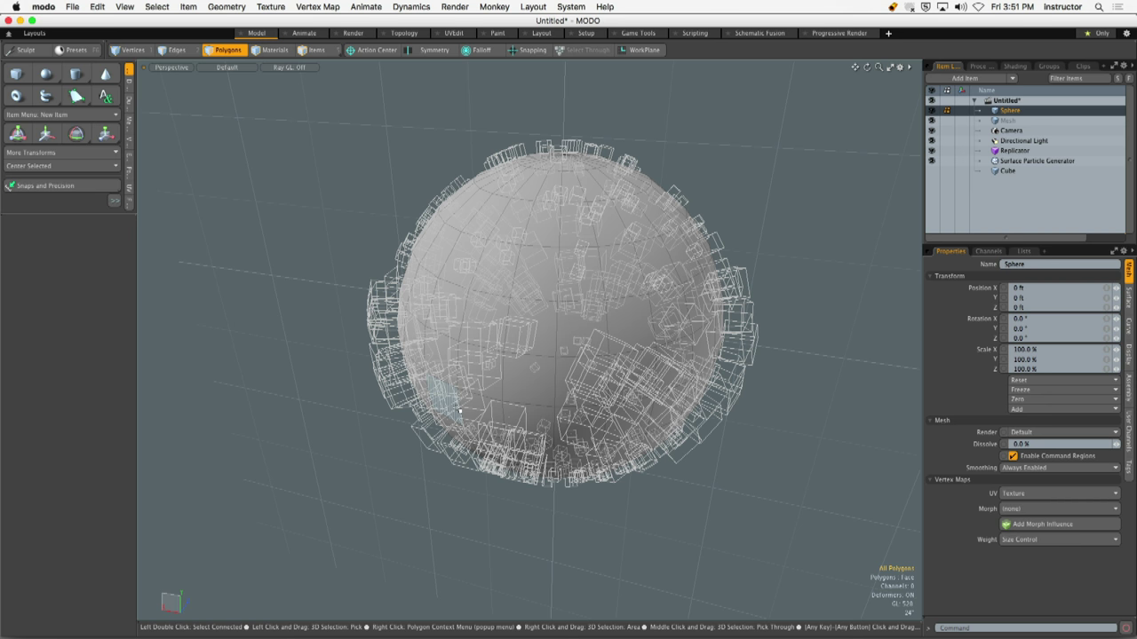
Switch to Photoshop and close the Untitled-1 sketch without saving its changes
{"action": "mouse_move", "coordinate": [545, 626]}
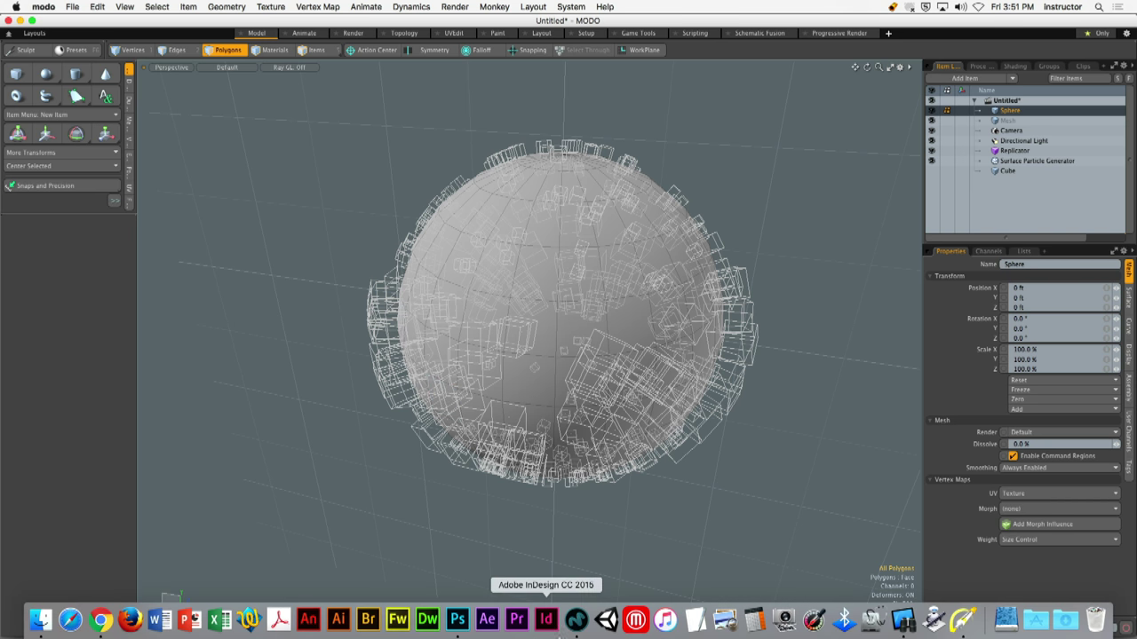
{"action": "left_click", "coordinate": [460, 622]}
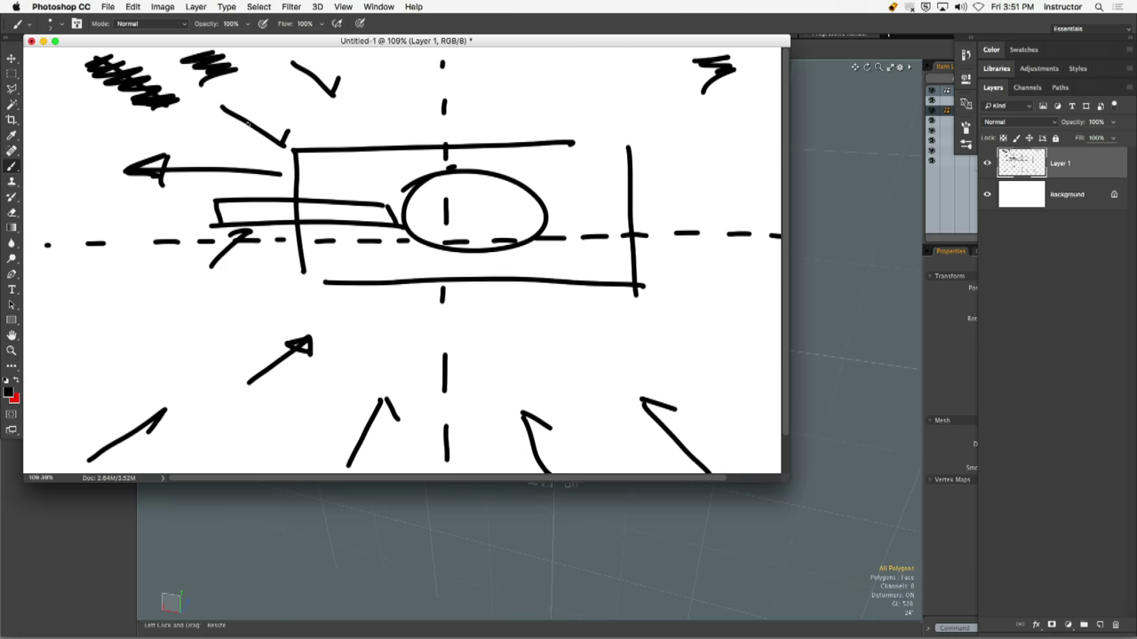
{"action": "left_click", "coordinate": [31, 42]}
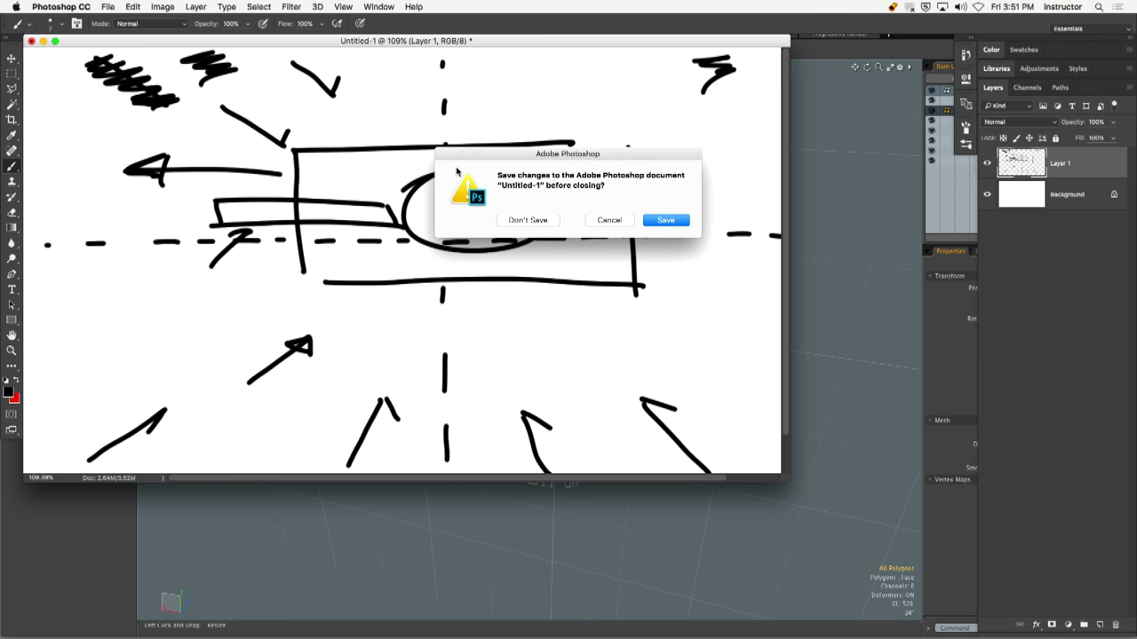
{"action": "left_click", "coordinate": [512, 221]}
Create a new 1024 by 1024 pixel document at 72 pixels/inch with a white background
{"action": "left_click", "coordinate": [109, 6]}
{"action": "left_click", "coordinate": [113, 20]}
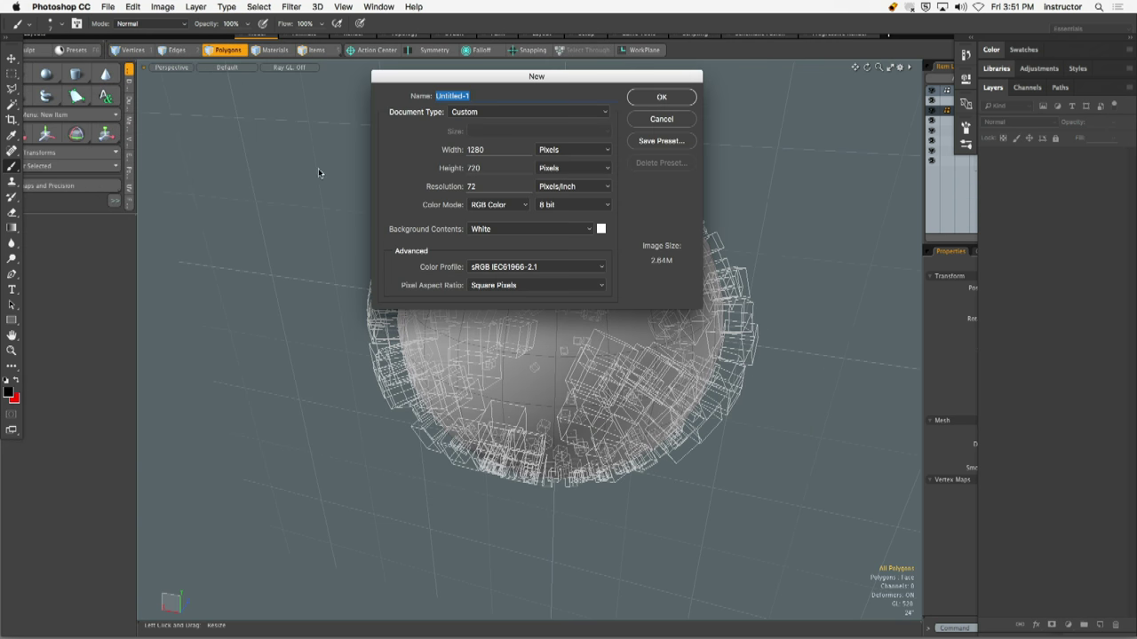
{"action": "left_click", "coordinate": [553, 149]}
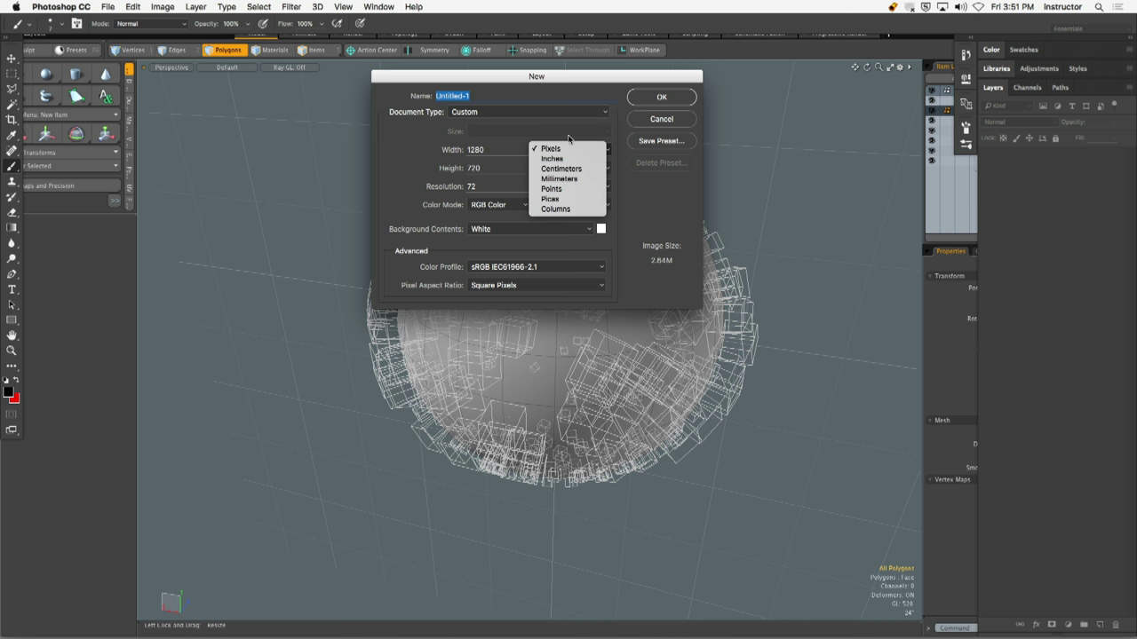
{"action": "left_click", "coordinate": [562, 129]}
{"action": "double_click", "coordinate": [494, 149]}
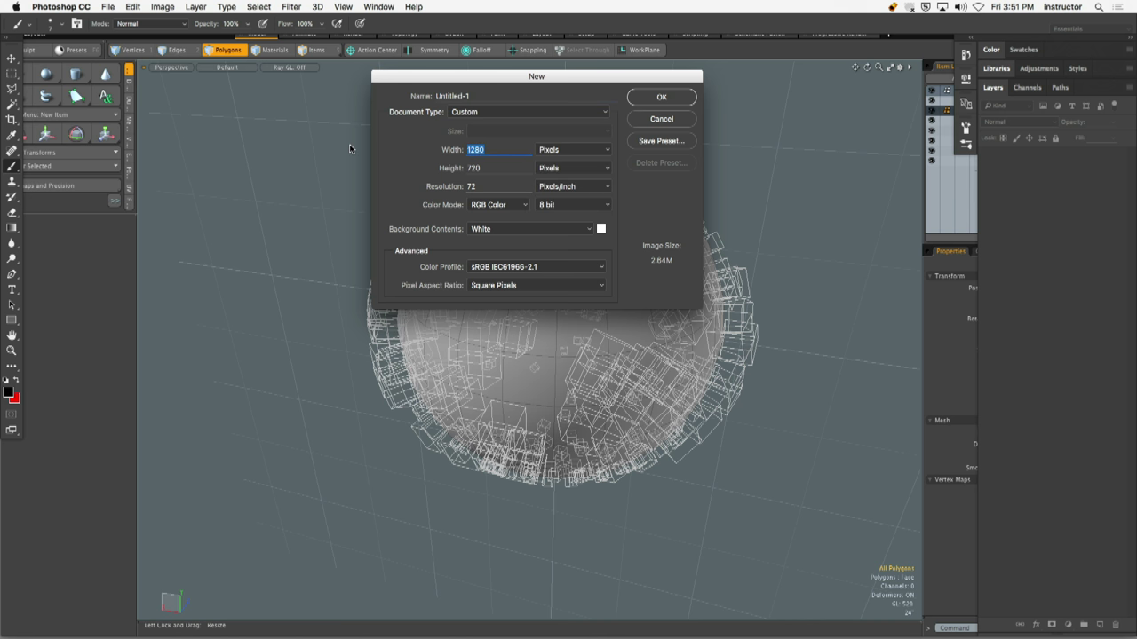
{"action": "type", "text": "1"}
{"action": "double_click", "coordinate": [490, 169]}
{"action": "type", "text": "1024"}
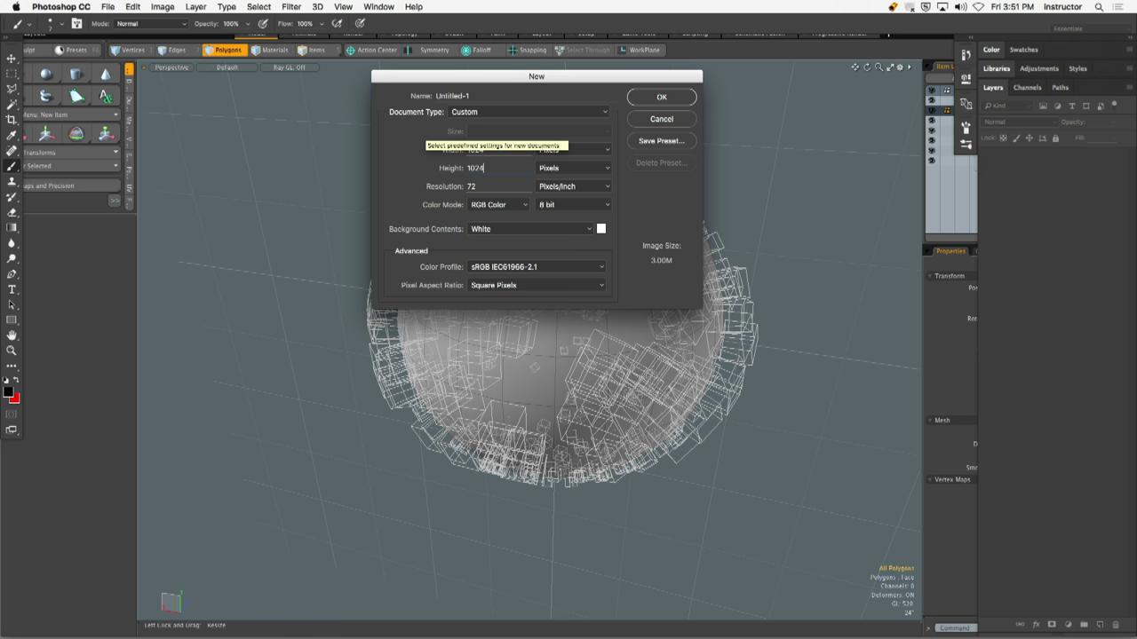
{"action": "left_click", "coordinate": [658, 97]}
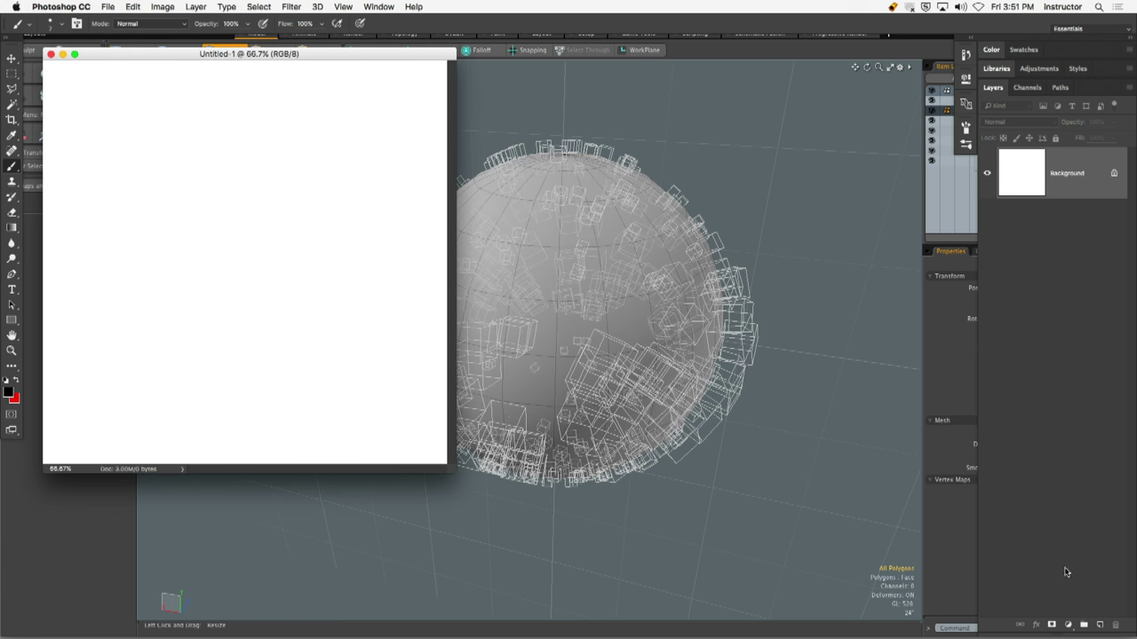
Add a black Solid Color fill layer above the Background layer
{"action": "left_click", "coordinate": [1067, 626]}
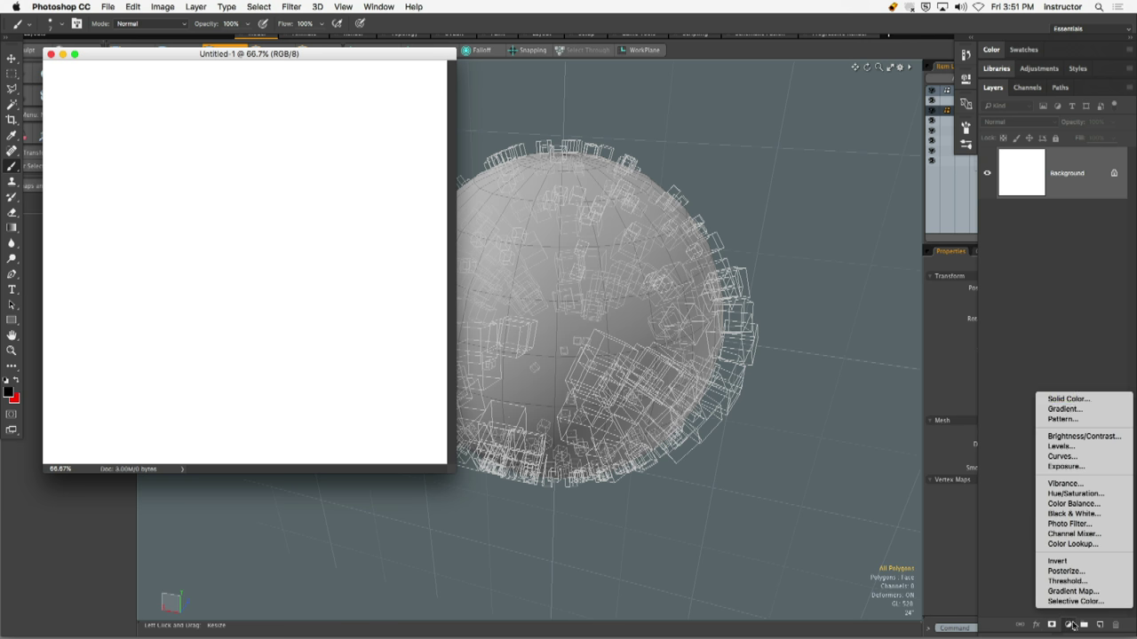
{"action": "left_click", "coordinate": [1072, 399]}
{"action": "left_click", "coordinate": [1015, 206]}
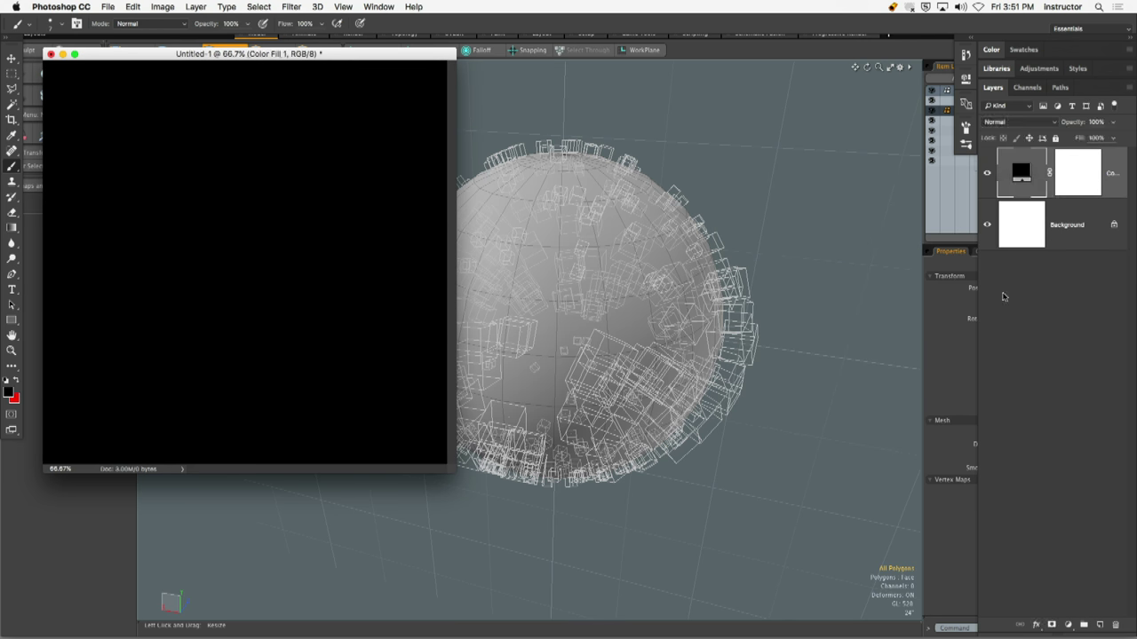
Deselect the color fill layer, hide the Background layer and reposition the document window
{"action": "left_click", "coordinate": [1004, 297]}
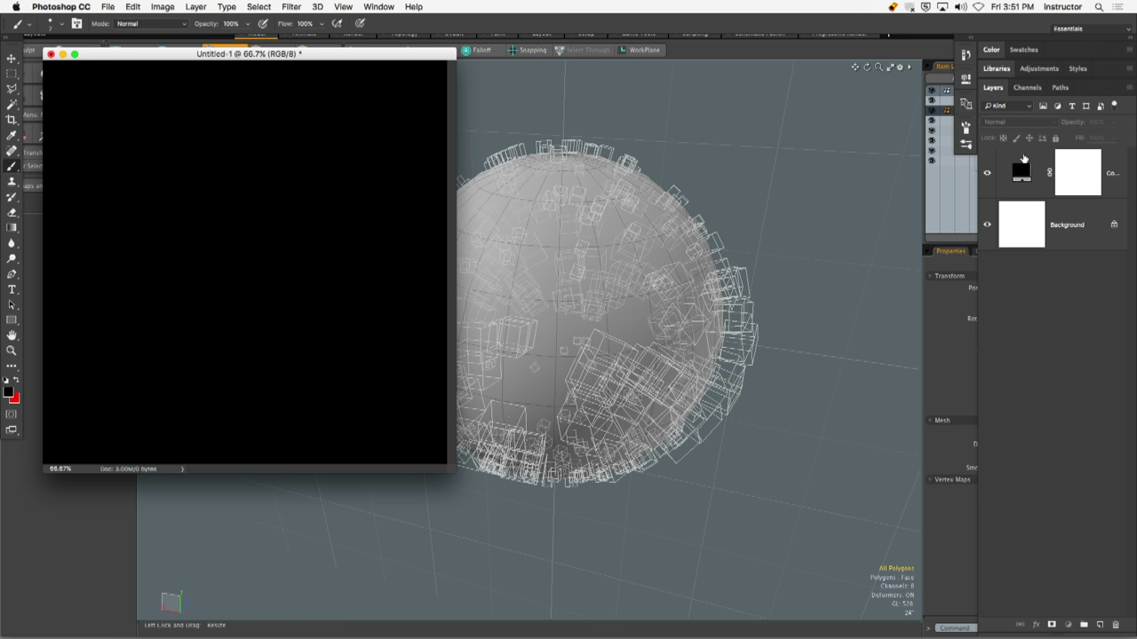
{"action": "left_click_drag", "start_coordinate": [1024, 160], "coordinate": [1021, 290]}
{"action": "left_click", "coordinate": [987, 227]}
{"action": "left_click_drag", "start_coordinate": [263, 53], "coordinate": [286, 73]}
Activate the Custom Shape tool, enlarge its shape picker and replace the current shapes with the All set
{"action": "left_click", "coordinate": [11, 320]}
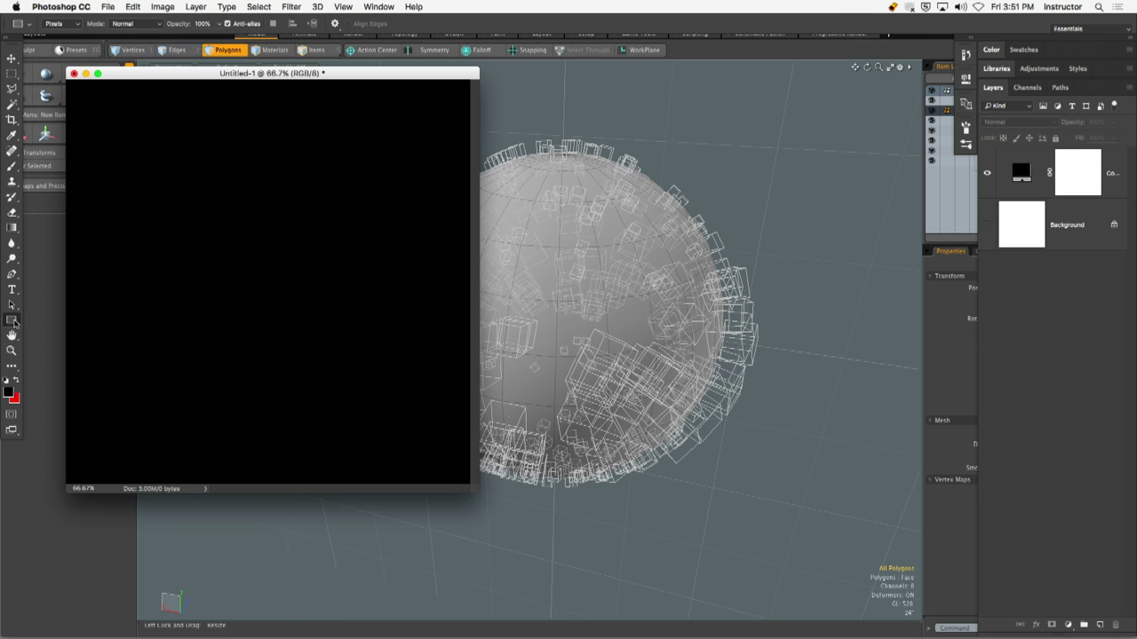
{"action": "left_click", "coordinate": [73, 375]}
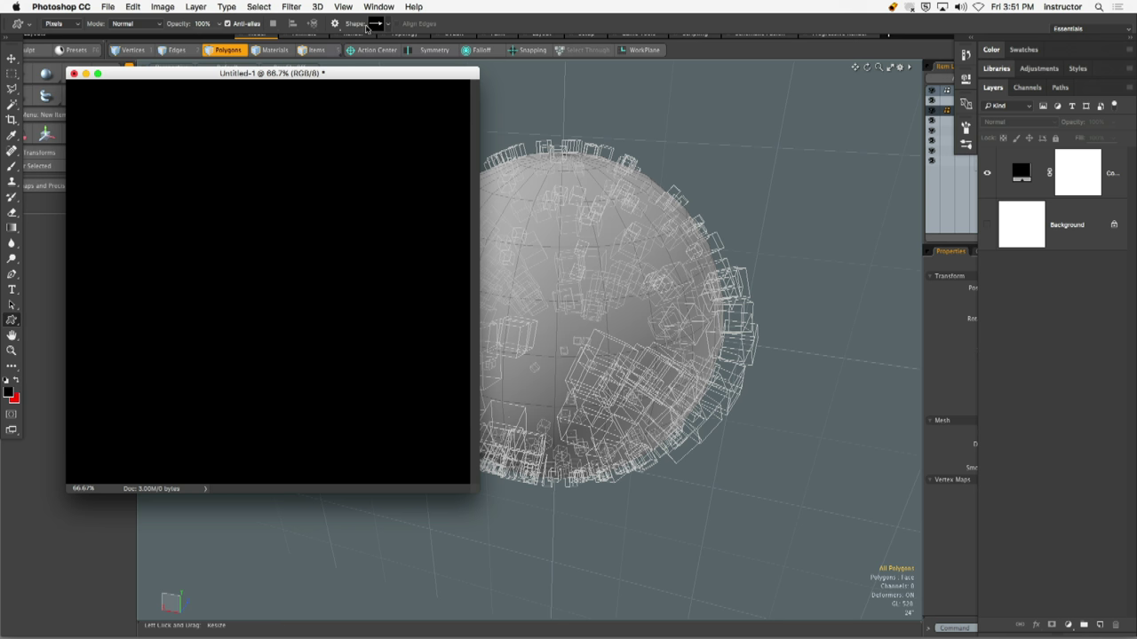
{"action": "left_click", "coordinate": [378, 26]}
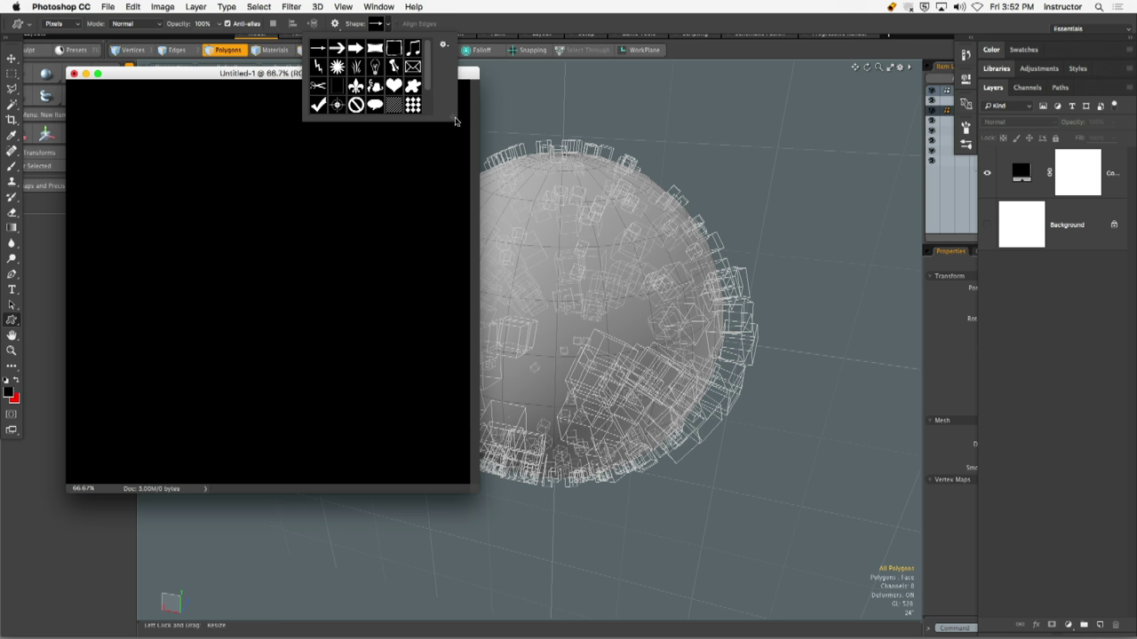
{"action": "left_click_drag", "start_coordinate": [454, 121], "coordinate": [569, 571]}
{"action": "left_click", "coordinate": [556, 46]}
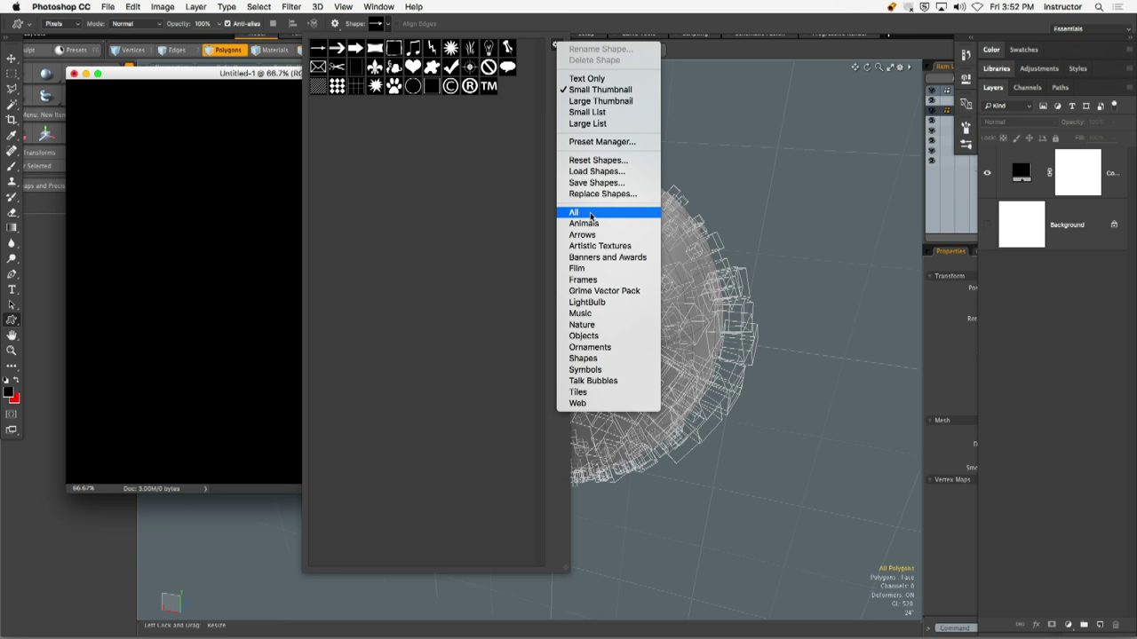
{"action": "left_click", "coordinate": [588, 213]}
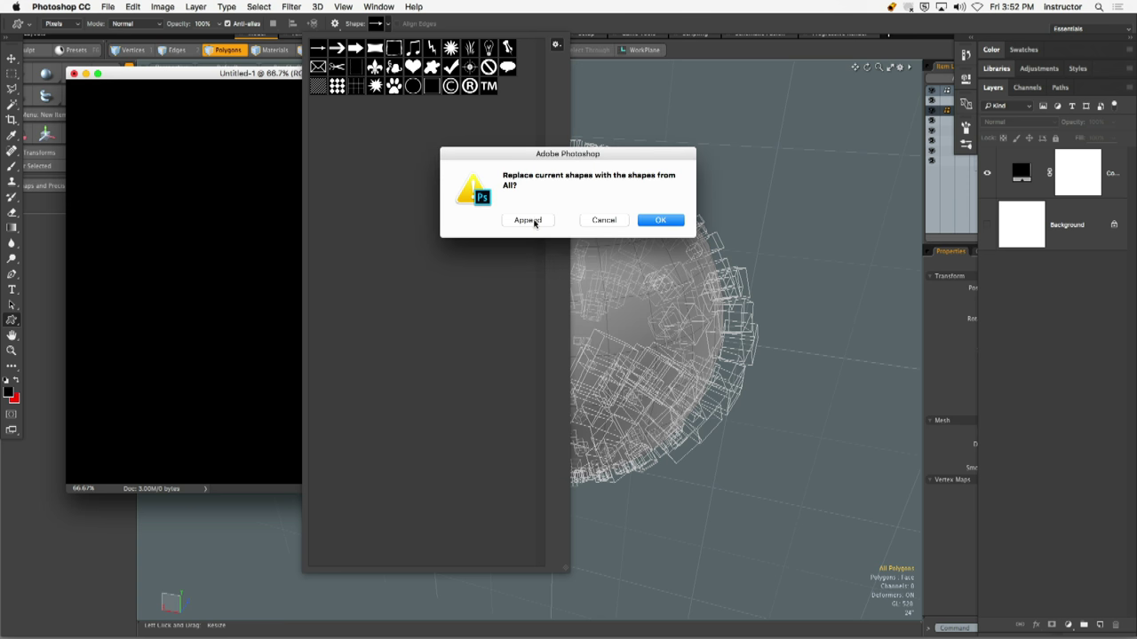
{"action": "left_click", "coordinate": [660, 220]}
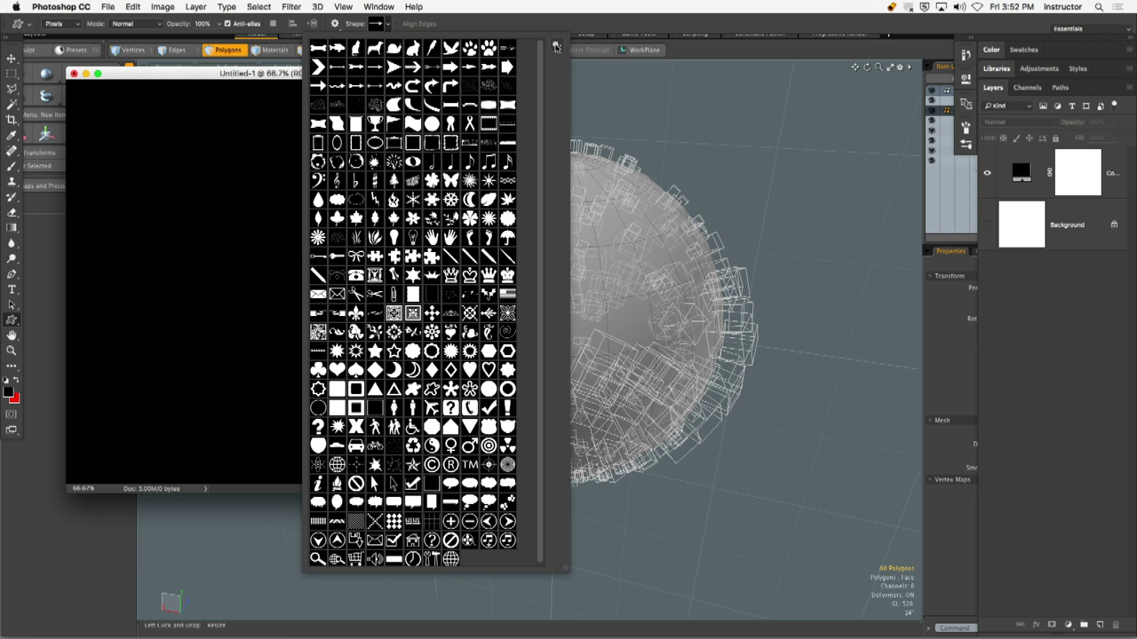
Display the custom shapes as large thumbnails and choose the solid lightning bolt shape
{"action": "left_click", "coordinate": [556, 45]}
{"action": "left_click", "coordinate": [600, 103]}
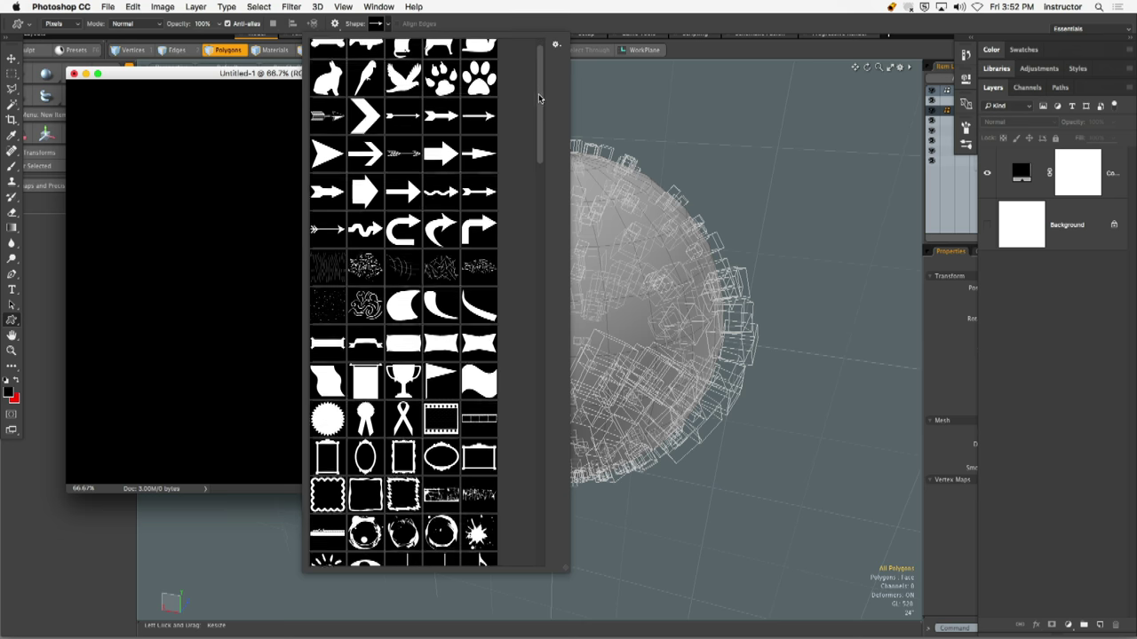
{"action": "left_click_drag", "start_coordinate": [538, 107], "coordinate": [536, 198]}
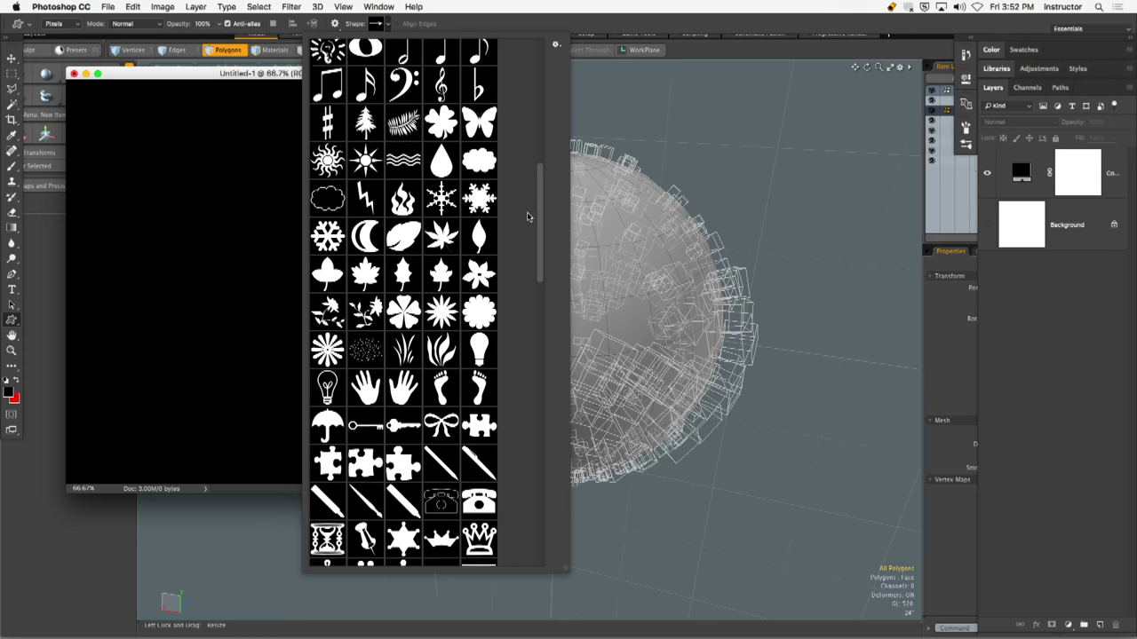
{"action": "left_click_drag", "start_coordinate": [527, 237], "coordinate": [520, 274]}
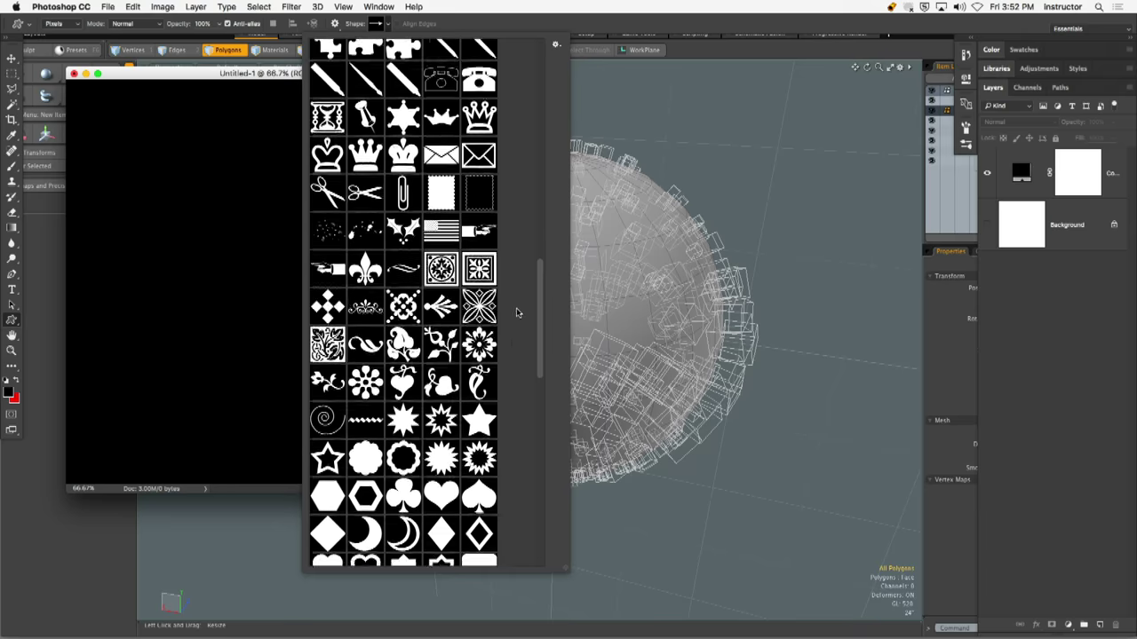
{"action": "scroll", "coordinate": [512, 353], "scroll_direction": "down", "scroll_amount": 5}
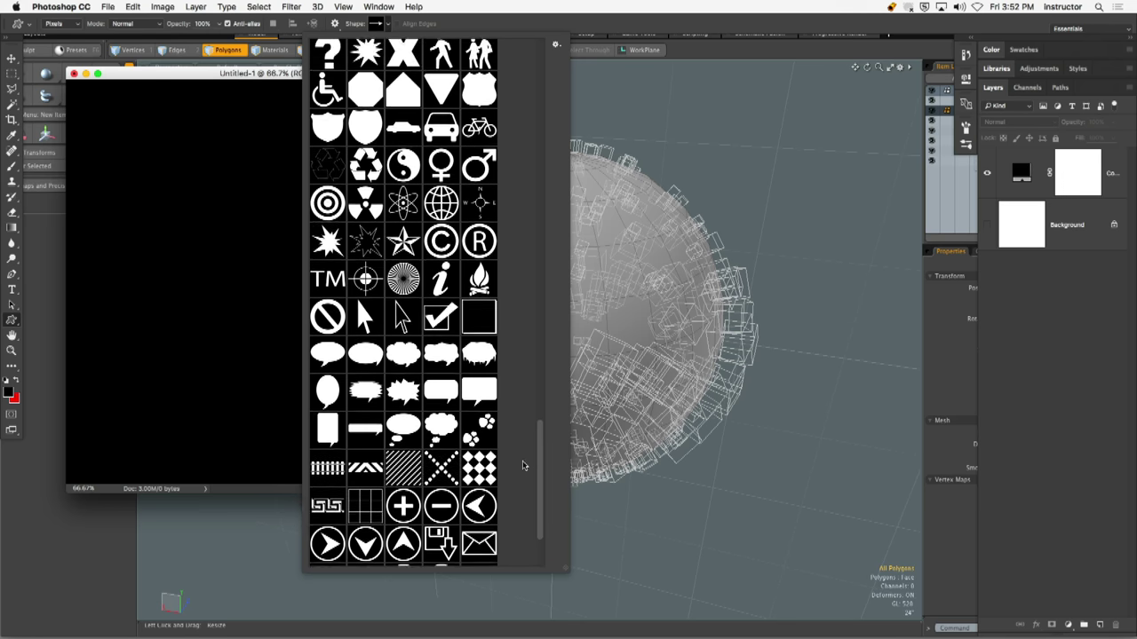
{"action": "scroll", "coordinate": [522, 465], "scroll_direction": "up", "scroll_amount": 5}
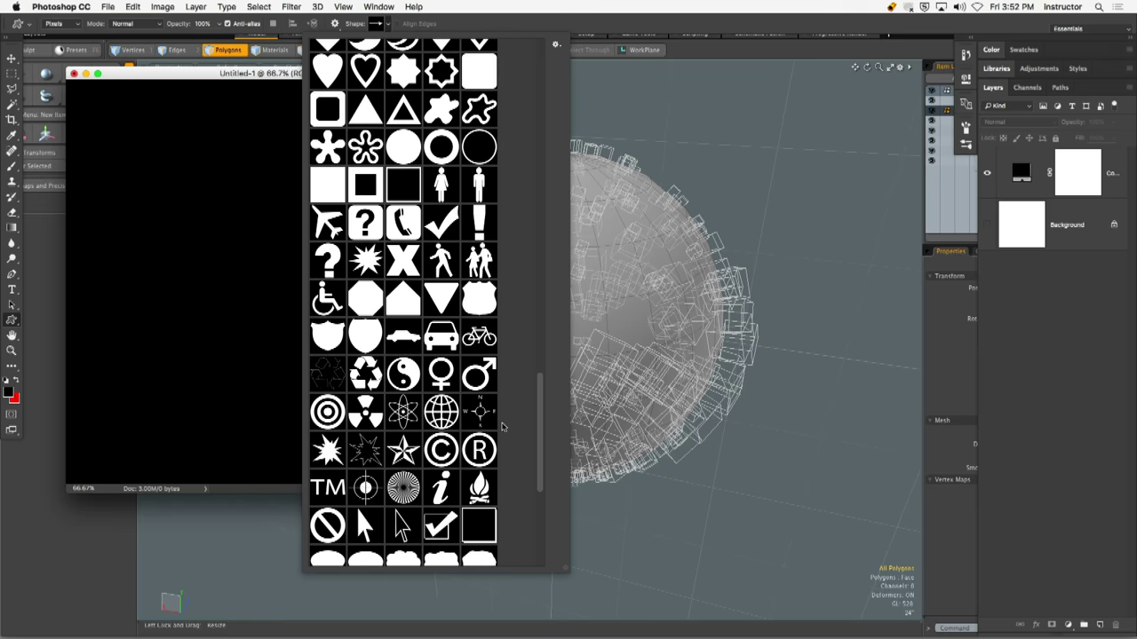
{"action": "scroll", "coordinate": [502, 422], "scroll_direction": "up", "scroll_amount": 15}
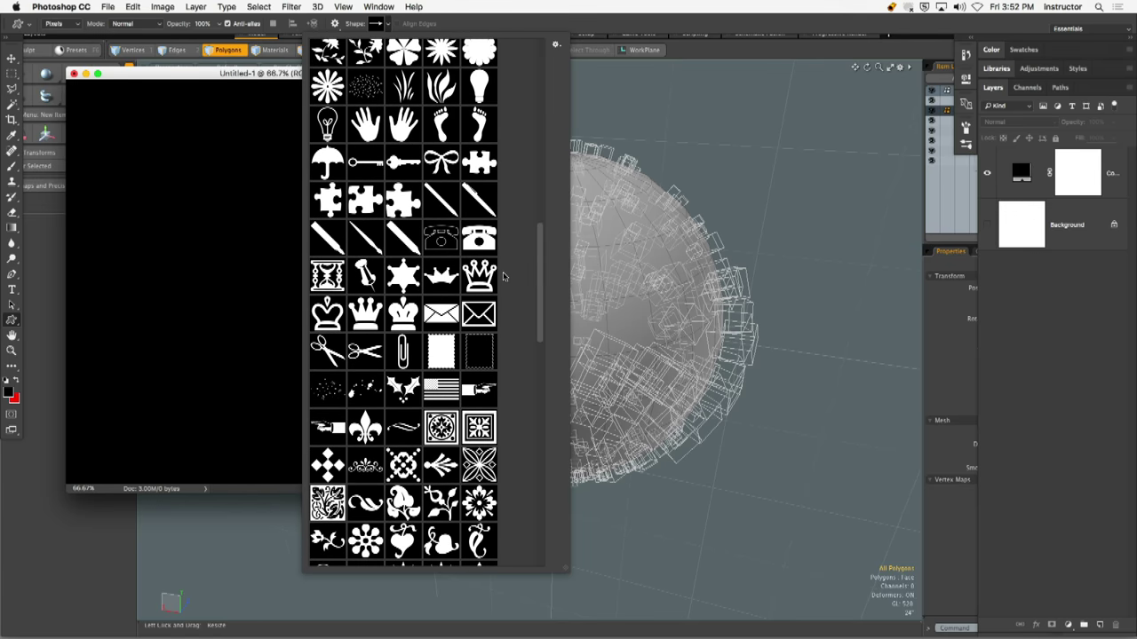
{"action": "scroll", "coordinate": [505, 265], "scroll_direction": "up", "scroll_amount": 2}
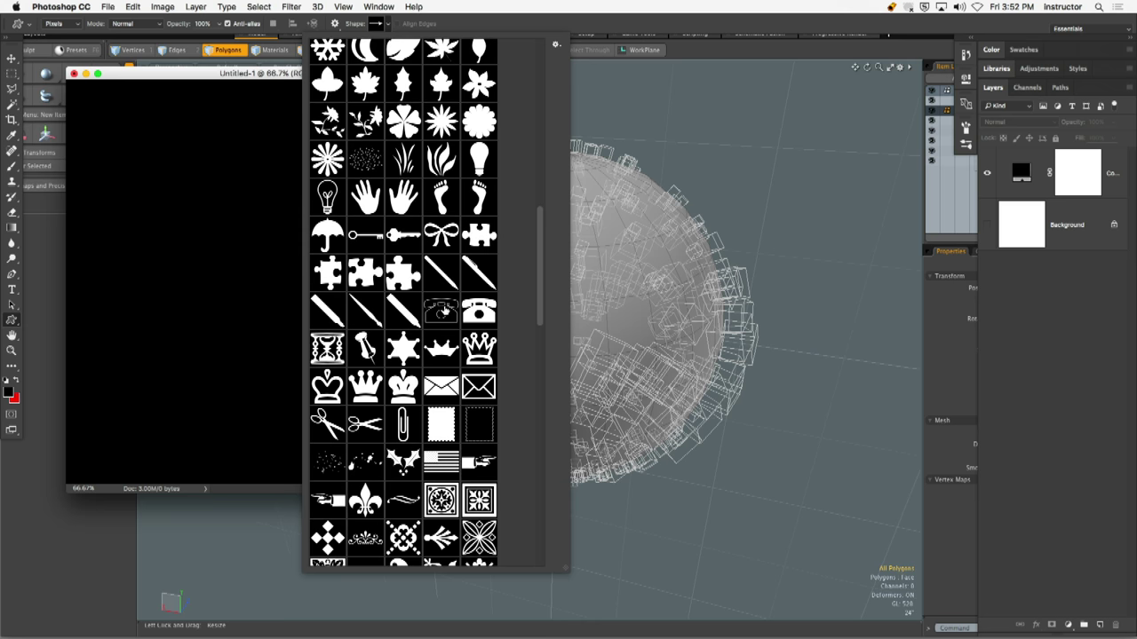
{"action": "left_click_drag", "start_coordinate": [541, 258], "coordinate": [542, 234]}
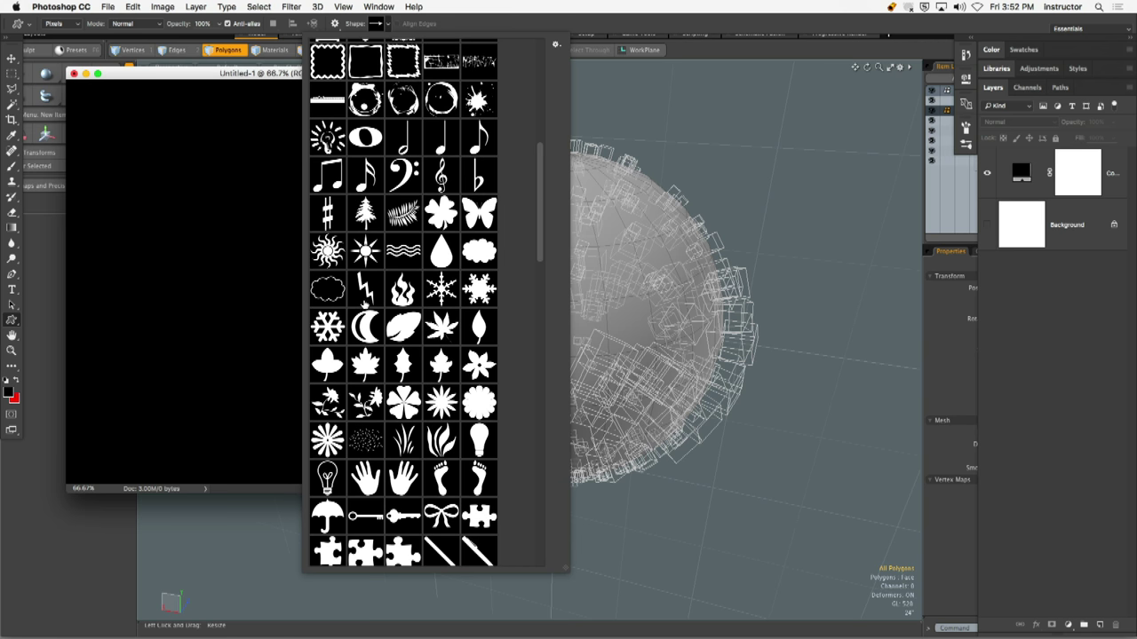
{"action": "left_click", "coordinate": [366, 291]}
Set the Custom Shape tool to Shape mode and draw a lightning bolt about 411 by 879 px on the black canvas
{"action": "left_click", "coordinate": [217, 261]}
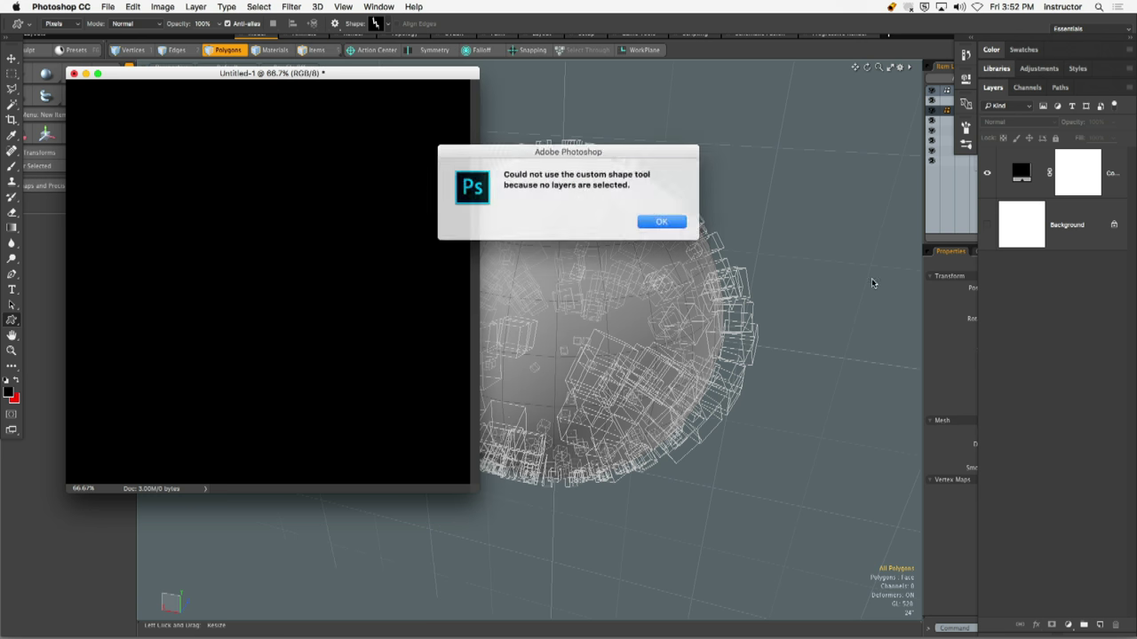
{"action": "left_click", "coordinate": [655, 225]}
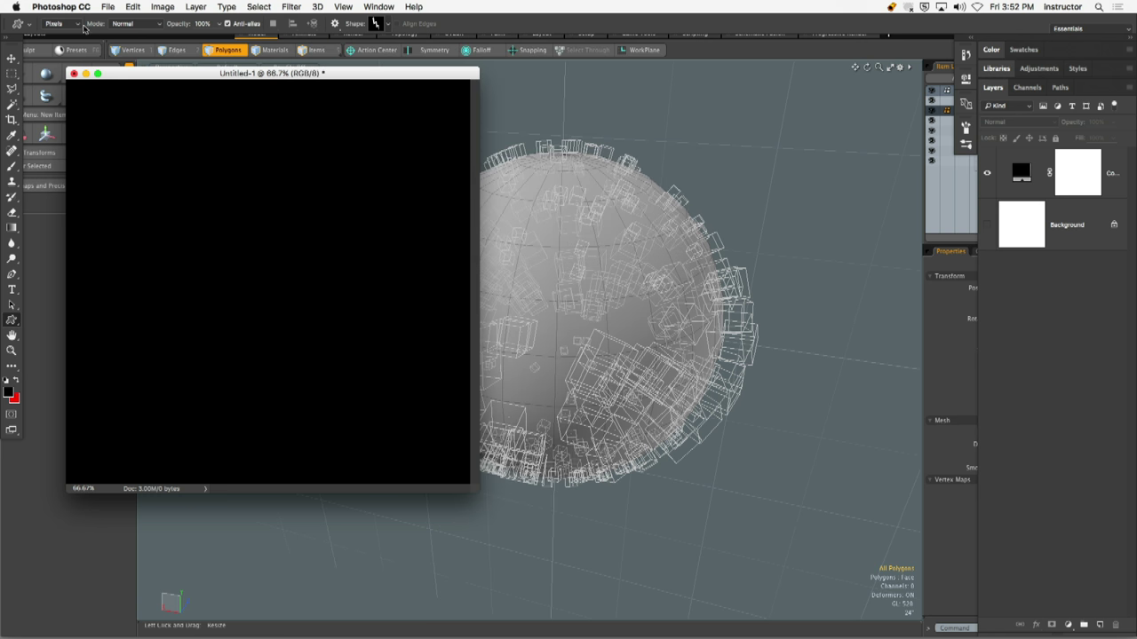
{"action": "left_click", "coordinate": [78, 24]}
{"action": "left_click", "coordinate": [75, 45]}
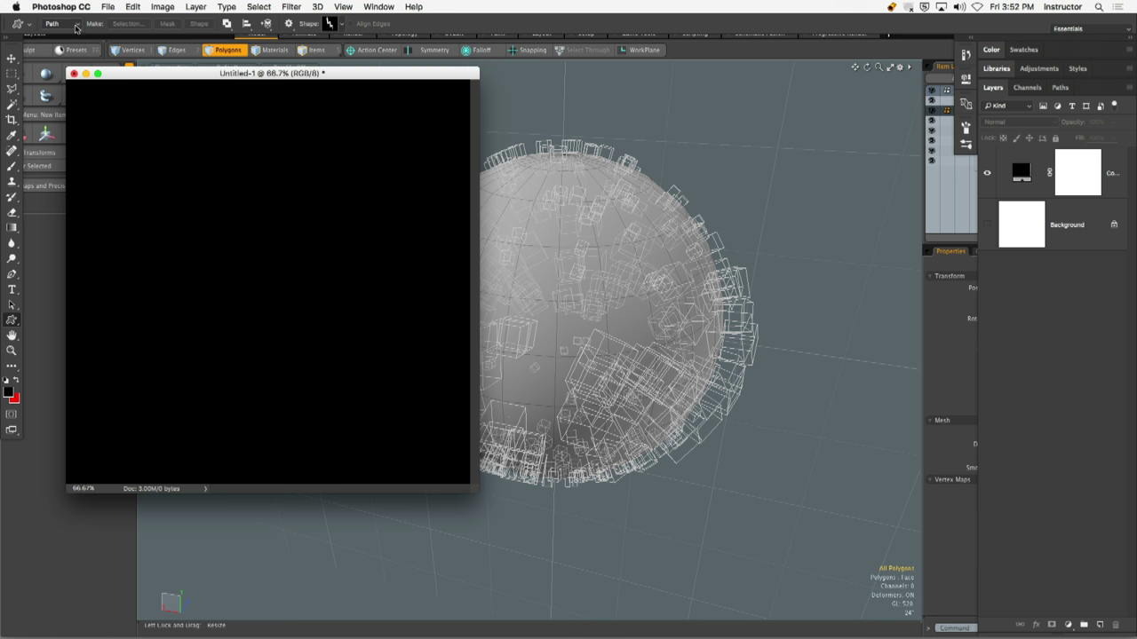
{"action": "left_click", "coordinate": [75, 24]}
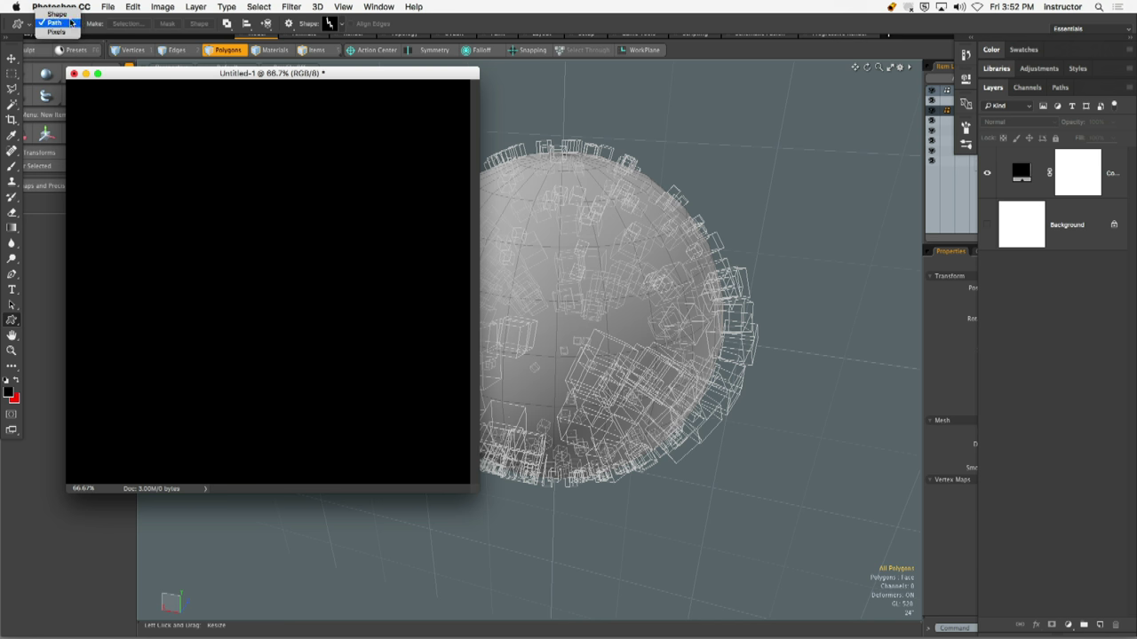
{"action": "left_click", "coordinate": [56, 14]}
{"action": "left_click_drag", "start_coordinate": [173, 117], "coordinate": [362, 463]}
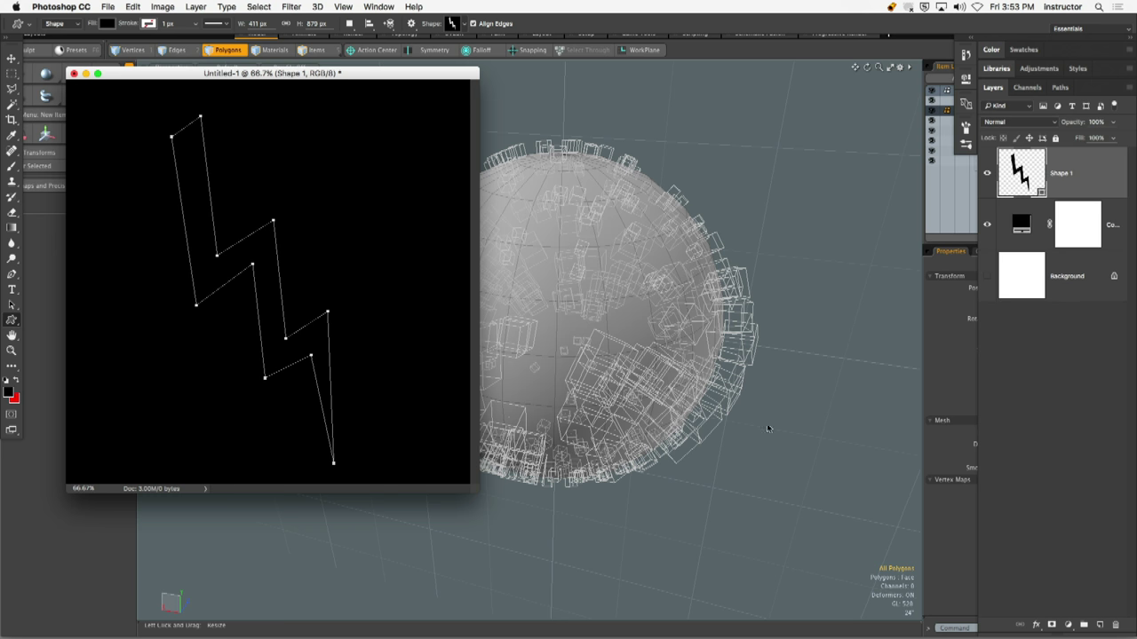
Recolor the lightning bolt shape to white (ffffff) and enlarge the document window around the canvas
{"action": "left_click", "coordinate": [987, 428]}
{"action": "double_click", "coordinate": [1042, 192]}
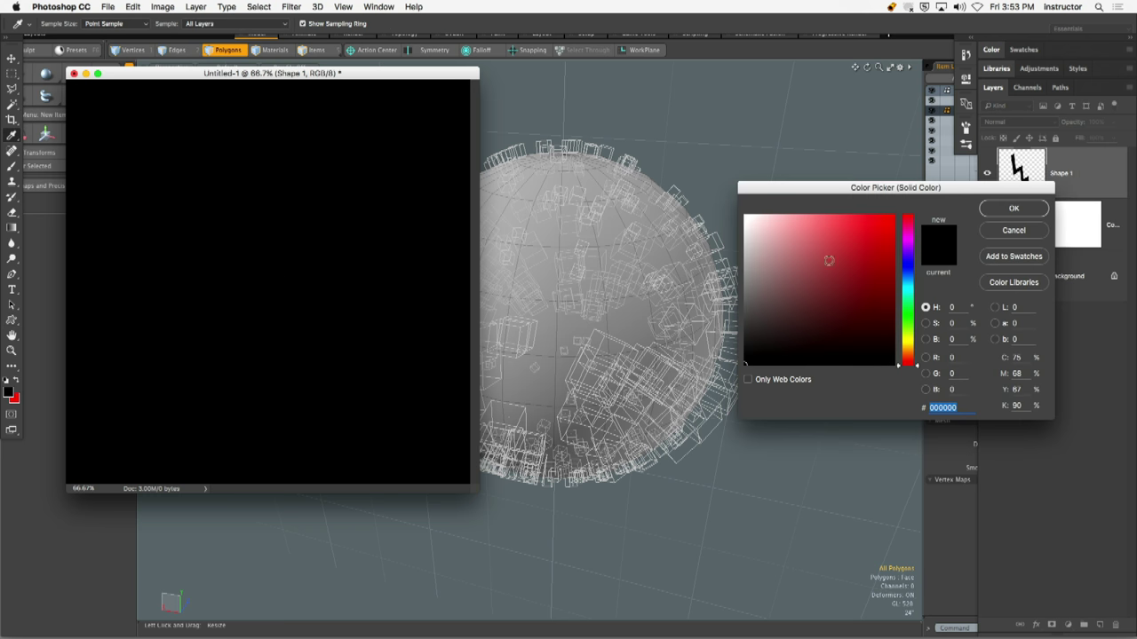
{"action": "type", "text": "ffffff"}
{"action": "key", "text": "Return"}
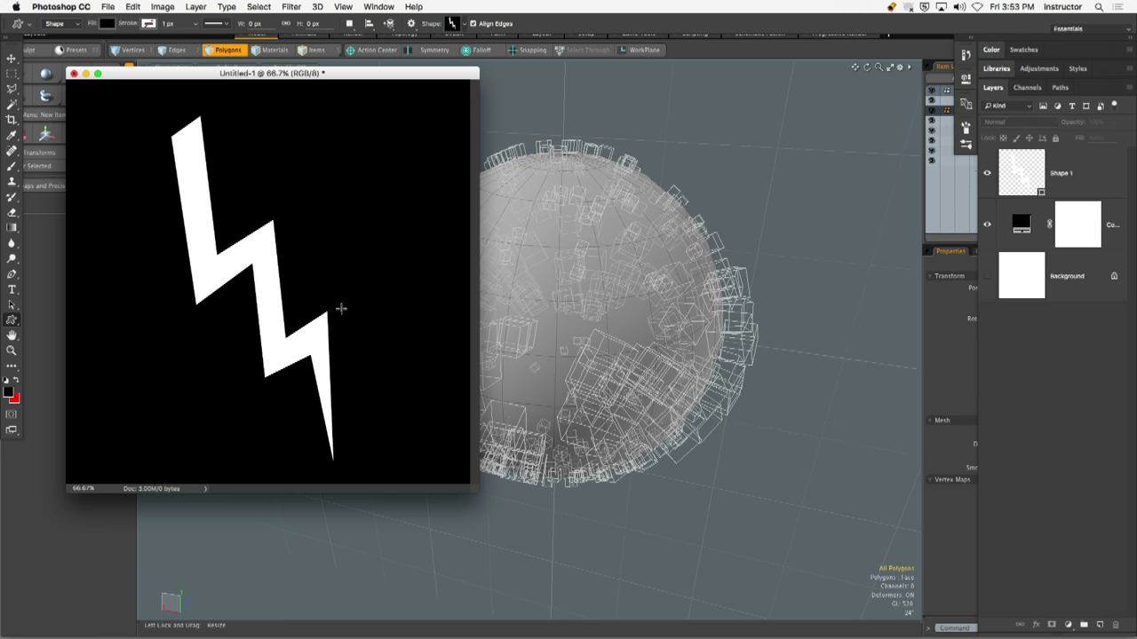
{"action": "left_click_drag", "start_coordinate": [264, 78], "coordinate": [285, 73]}
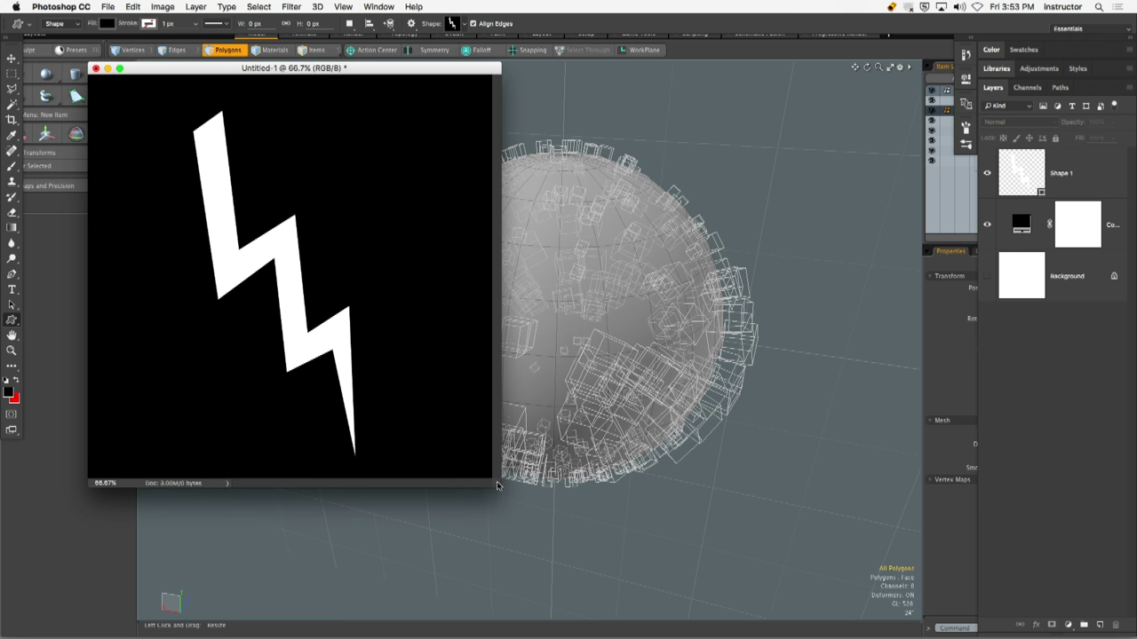
{"action": "left_click_drag", "start_coordinate": [498, 486], "coordinate": [534, 526]}
Save the image to the Desktop as lighting_bolt in PNG format with the offered PNG options
{"action": "left_click", "coordinate": [107, 6]}
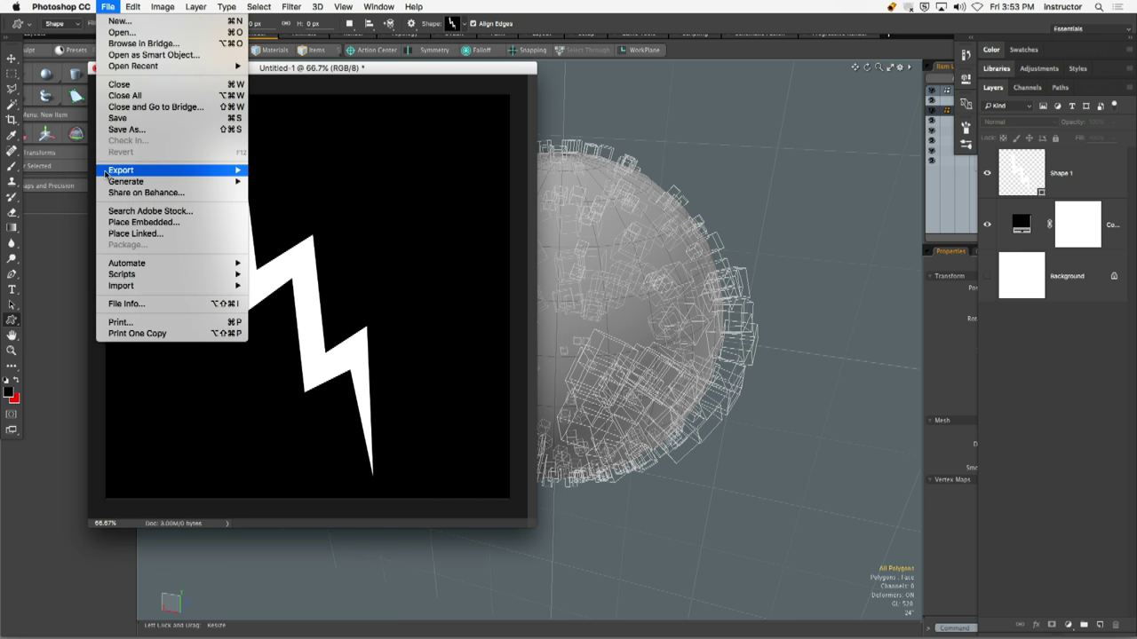
{"action": "left_click", "coordinate": [118, 118]}
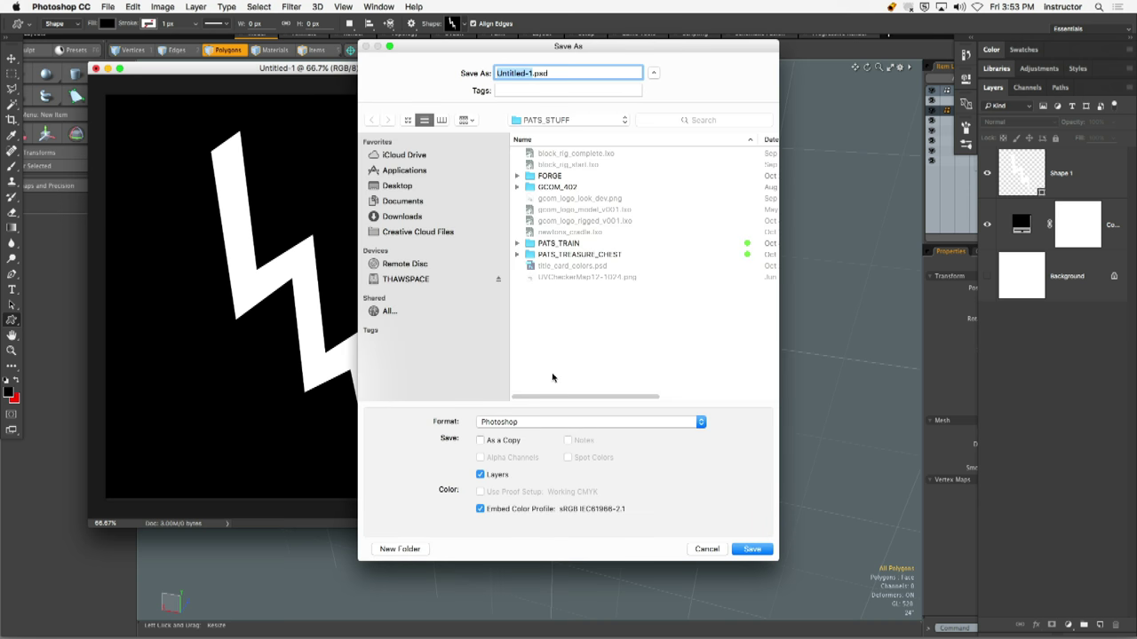
{"action": "key", "text": "super+d"}
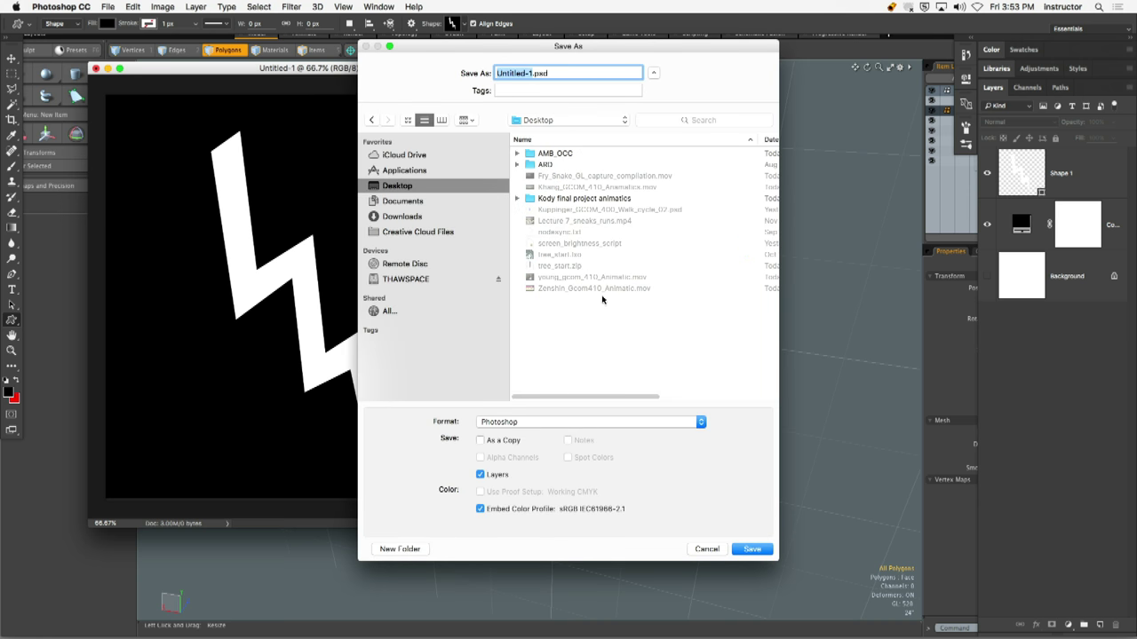
{"action": "type", "text": "lighting_bolt"}
{"action": "left_click", "coordinate": [701, 421]}
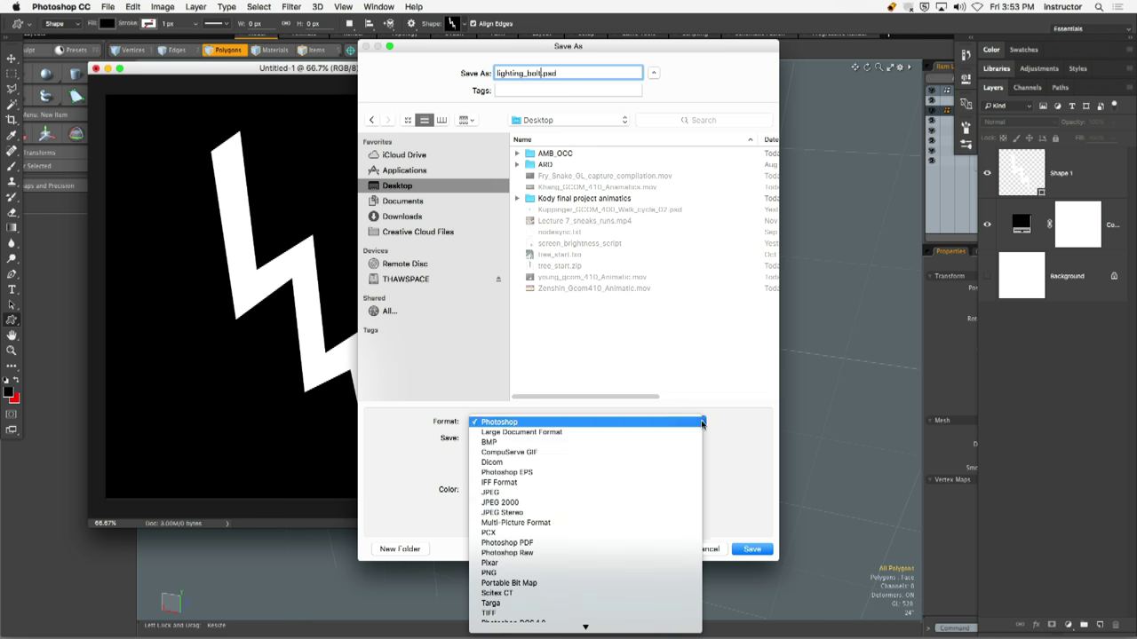
{"action": "left_click", "coordinate": [581, 566]}
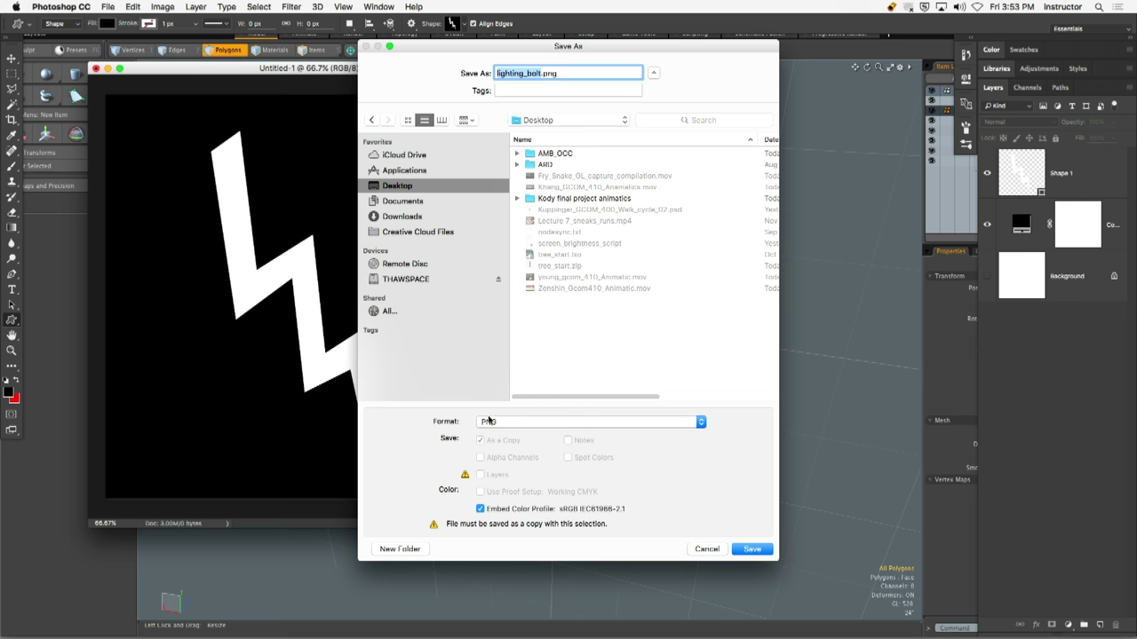
{"action": "left_click", "coordinate": [753, 550]}
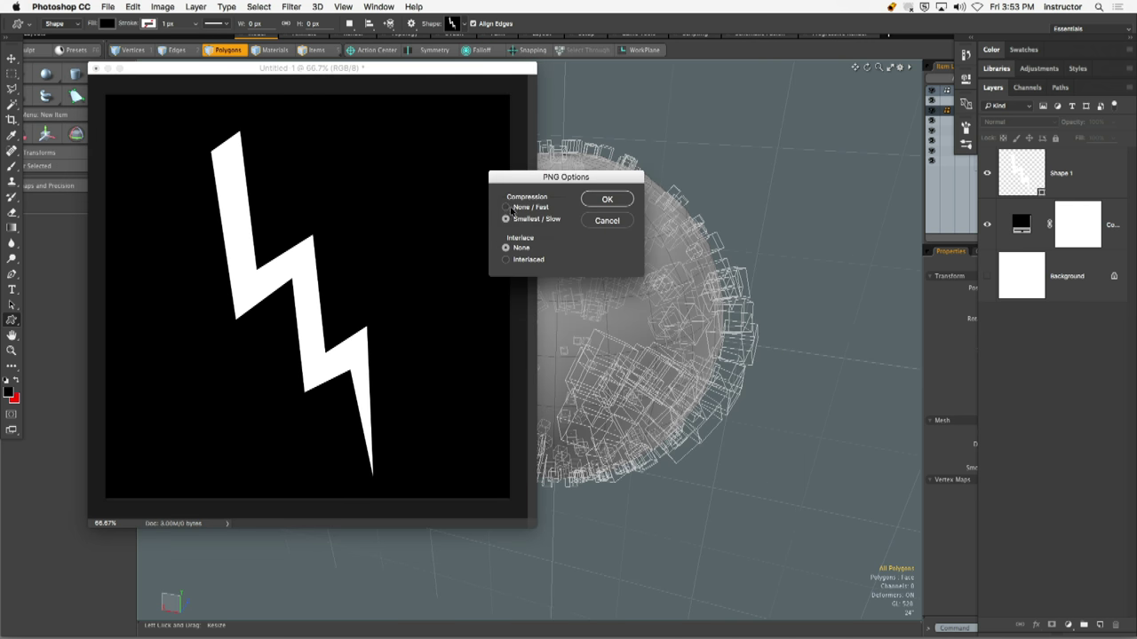
{"action": "left_click", "coordinate": [613, 201]}
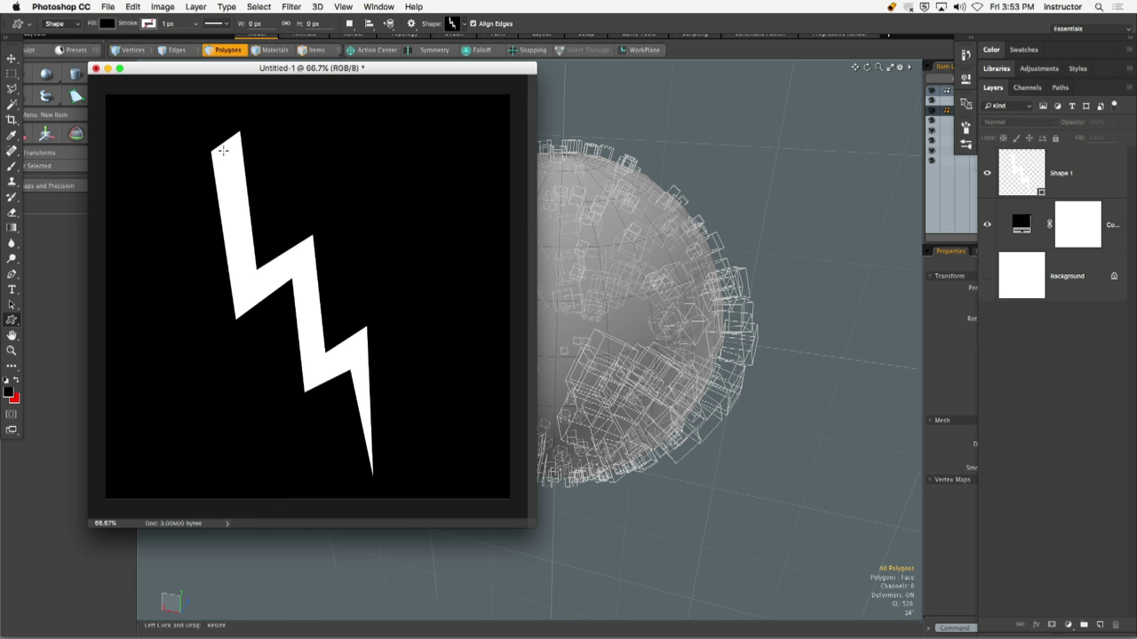
Hide Photoshop to return to MODO and assign a new material named Sphere to all of the sphere's polygons
{"action": "left_click", "coordinate": [80, 8]}
{"action": "left_click", "coordinate": [97, 80]}
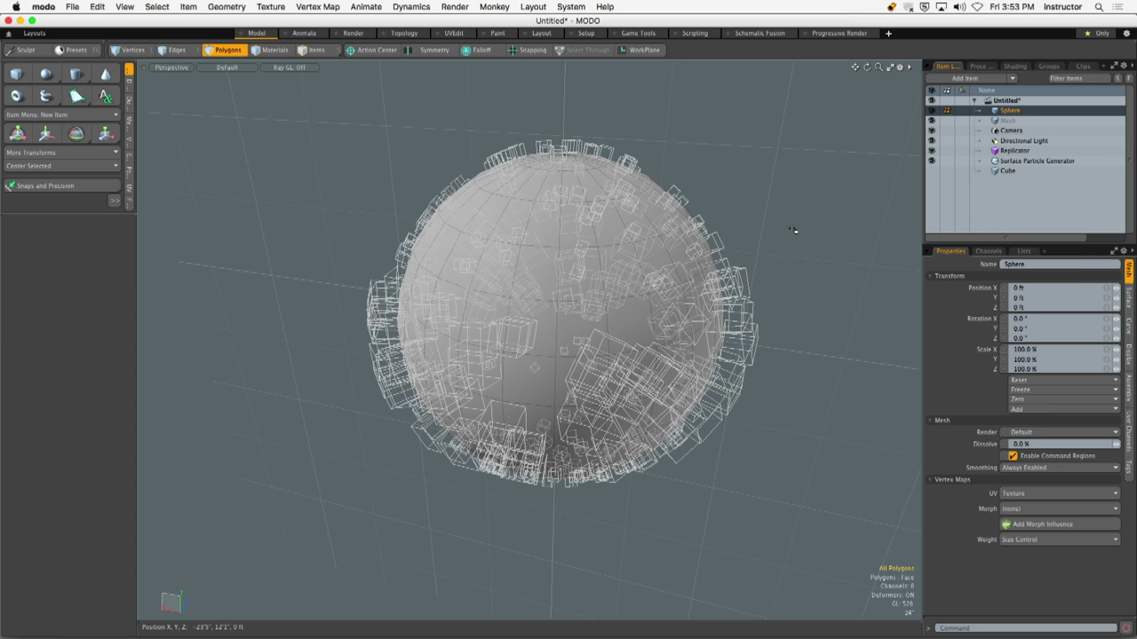
{"action": "double_click", "coordinate": [550, 255]}
{"action": "type", "text": "m"}
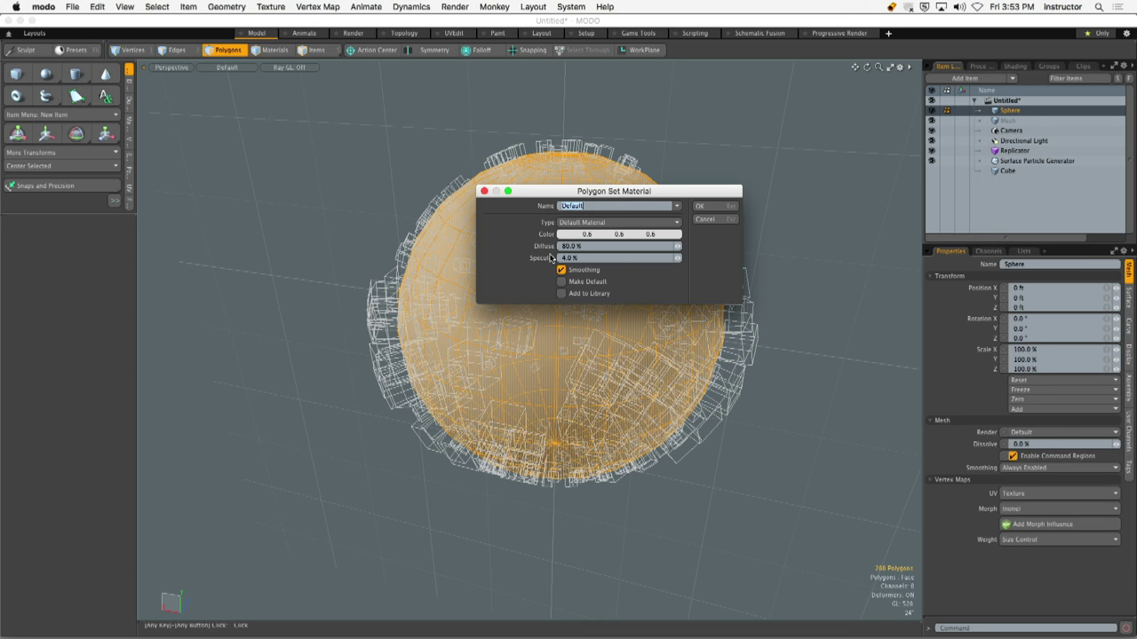
{"action": "type", "text": "Sphere"}
{"action": "key", "text": "Return"}
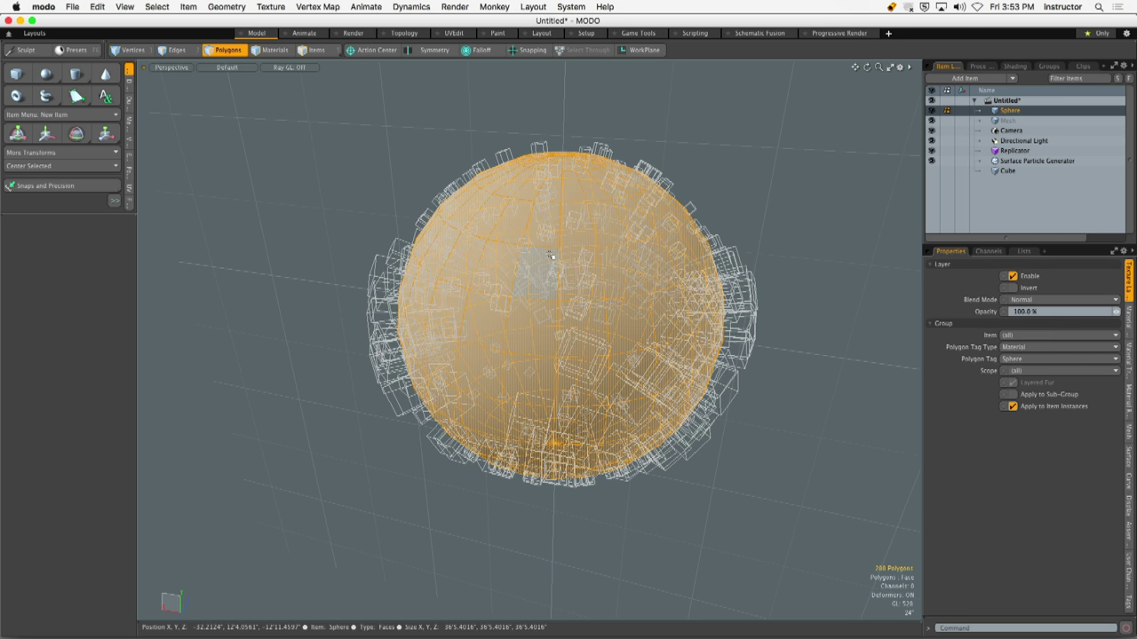
Check the Sphere material group in the Shader Tree and hide the Replicator item in the viewport
{"action": "left_click", "coordinate": [1014, 67]}
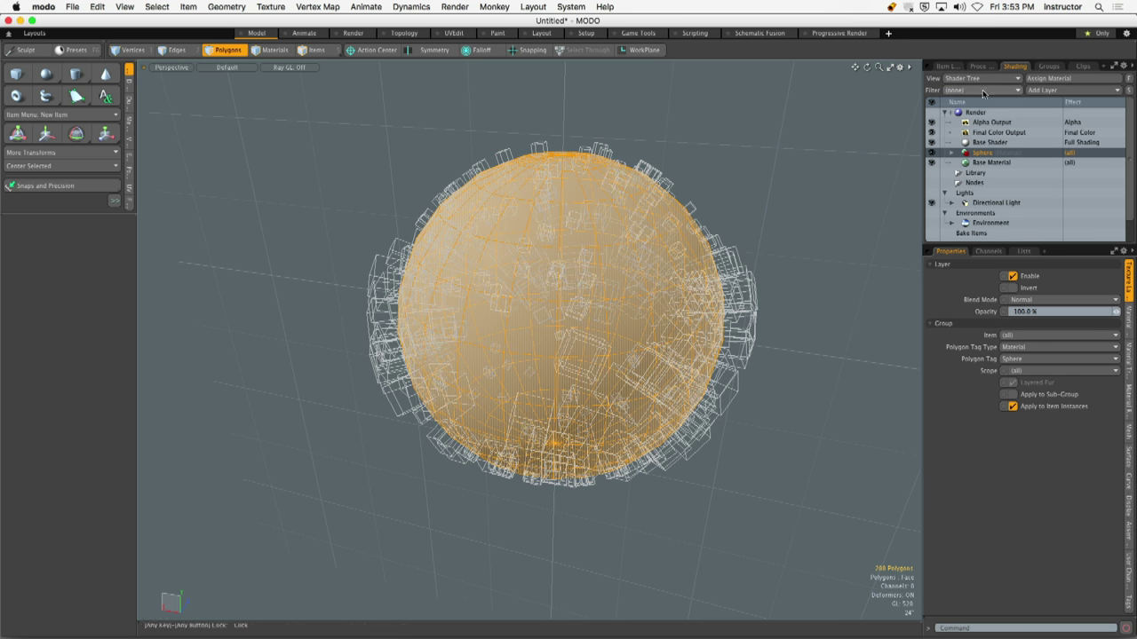
{"action": "left_click", "coordinate": [949, 66]}
{"action": "left_click", "coordinate": [930, 150]}
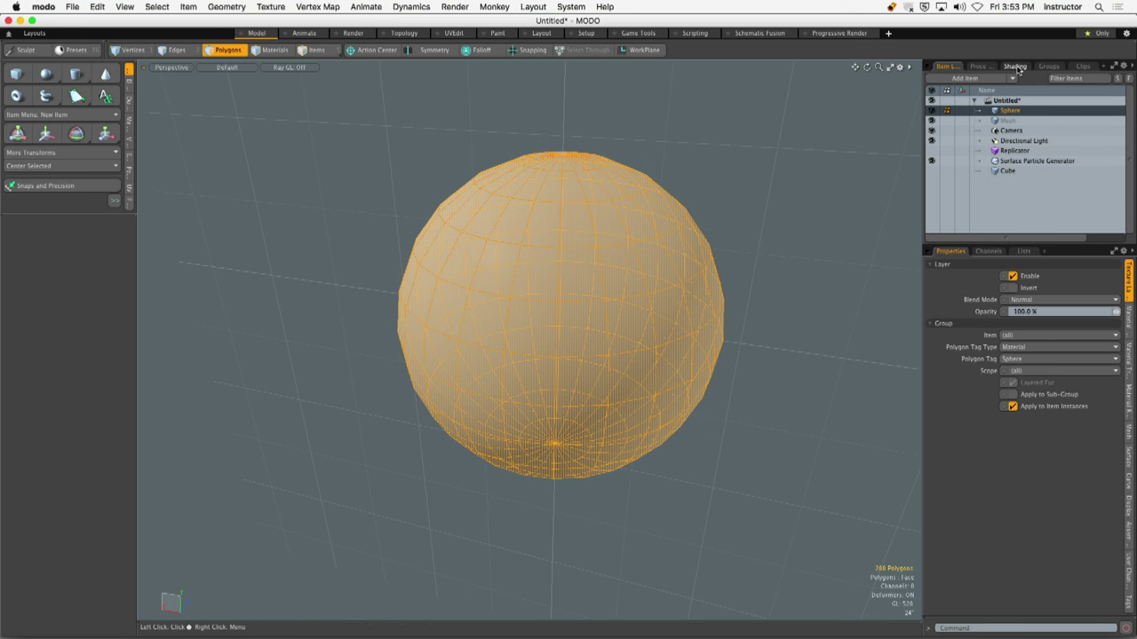
Add lighting_bolt.png from the Desktop as an image map layer in the Sphere material group
{"action": "left_click", "coordinate": [1014, 66]}
{"action": "left_click", "coordinate": [1046, 90]}
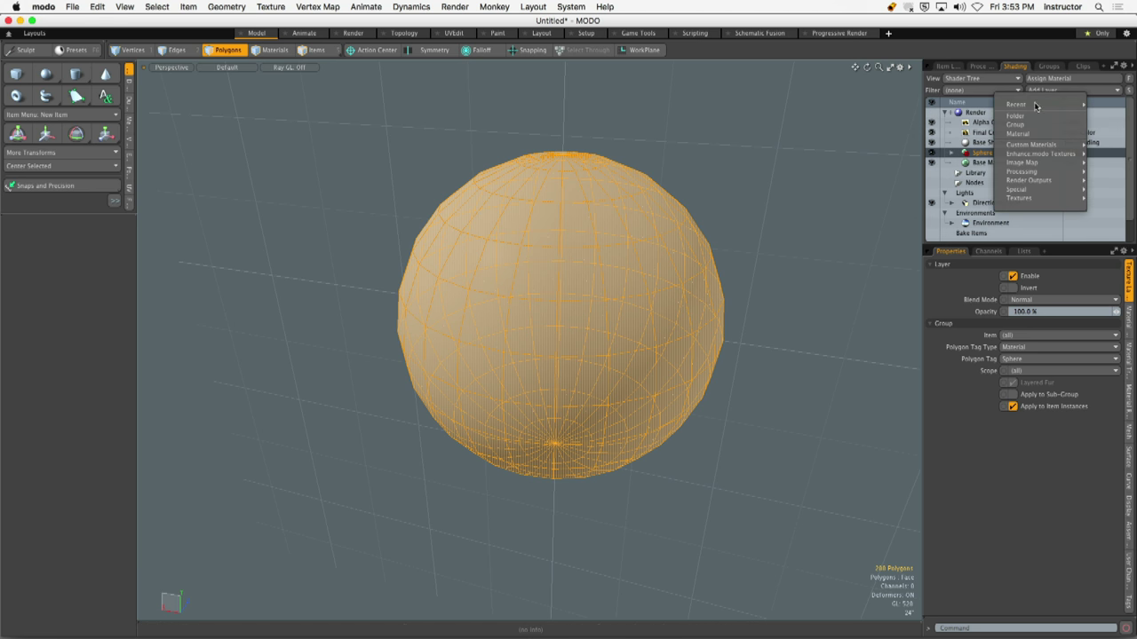
{"action": "mouse_move", "coordinate": [1018, 165]}
{"action": "left_click", "coordinate": [977, 164]}
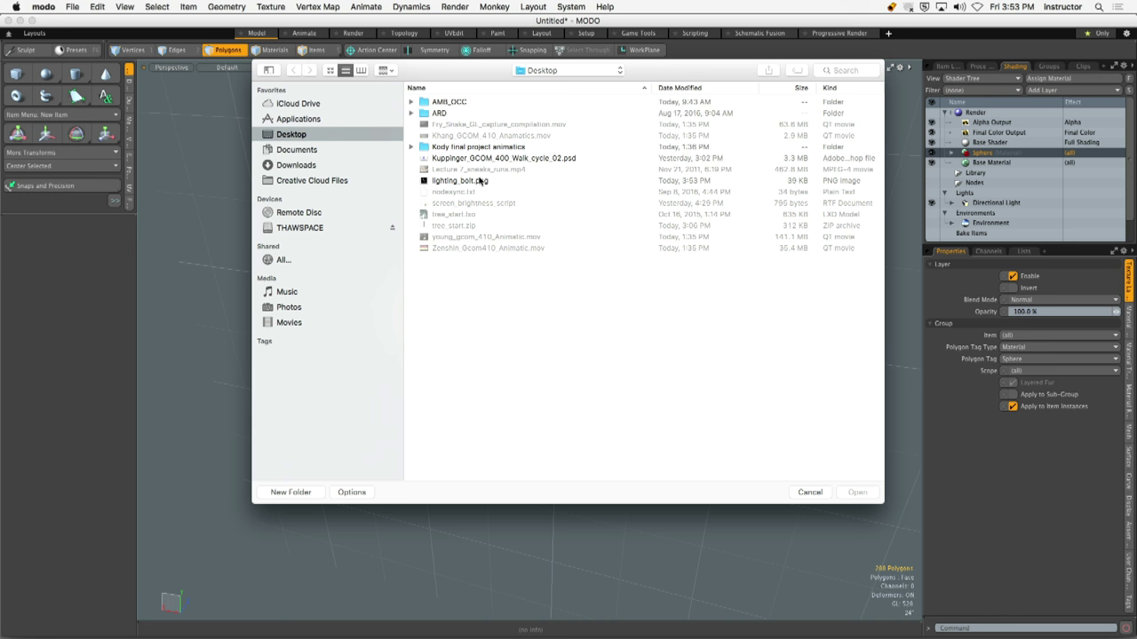
{"action": "left_click", "coordinate": [482, 182]}
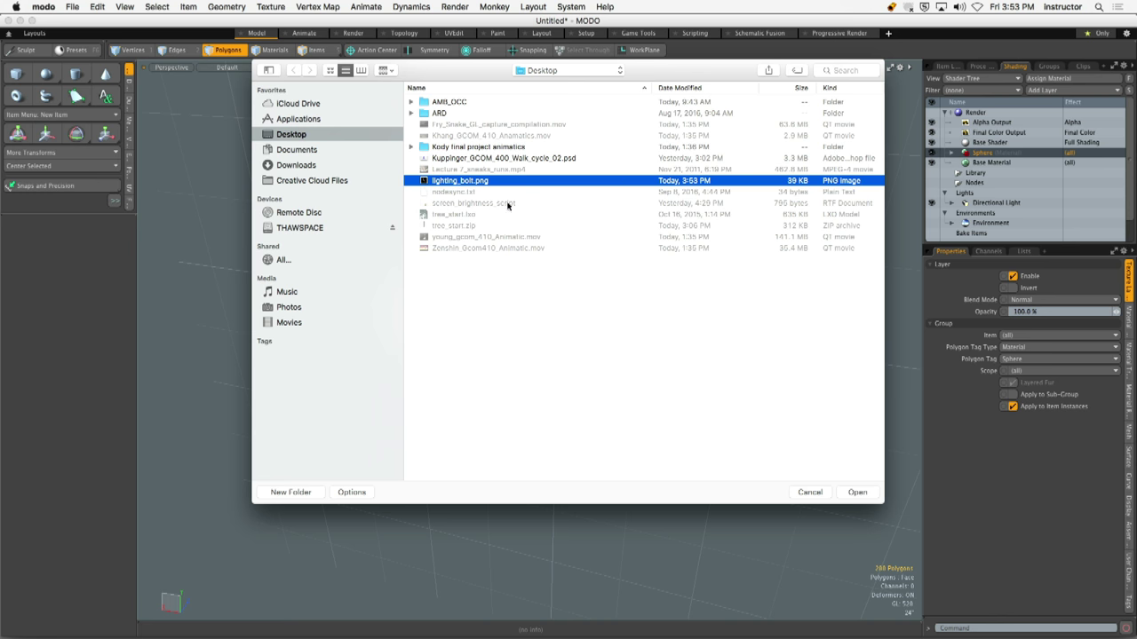
{"action": "left_click", "coordinate": [856, 491]}
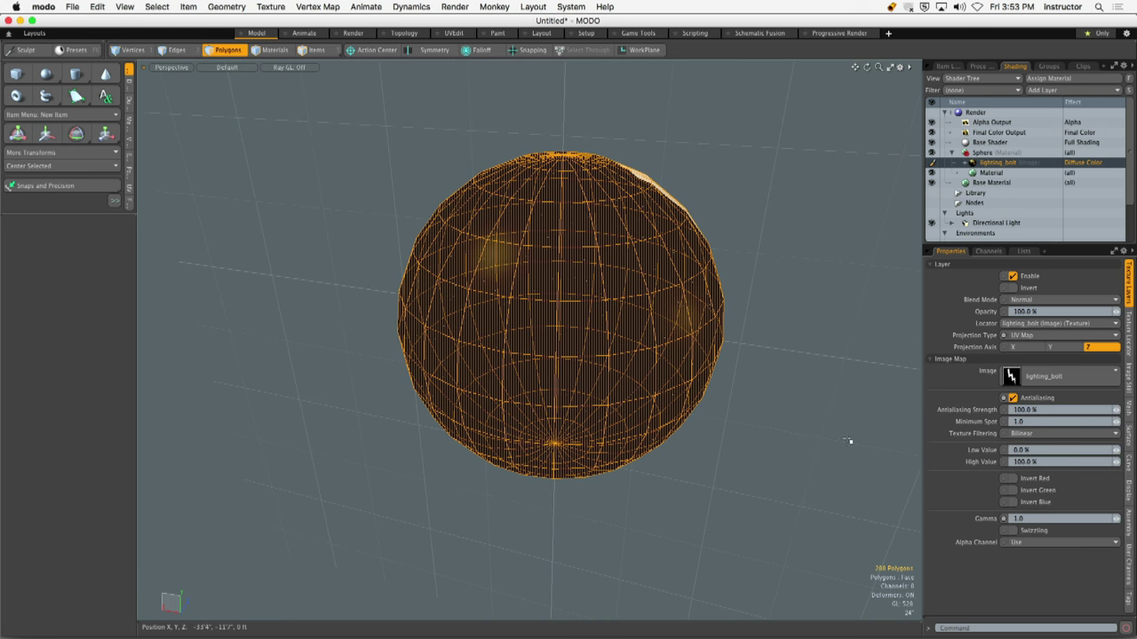
{"action": "left_click_drag", "start_coordinate": [822, 325], "coordinate": [594, 310], "text": "alt"}
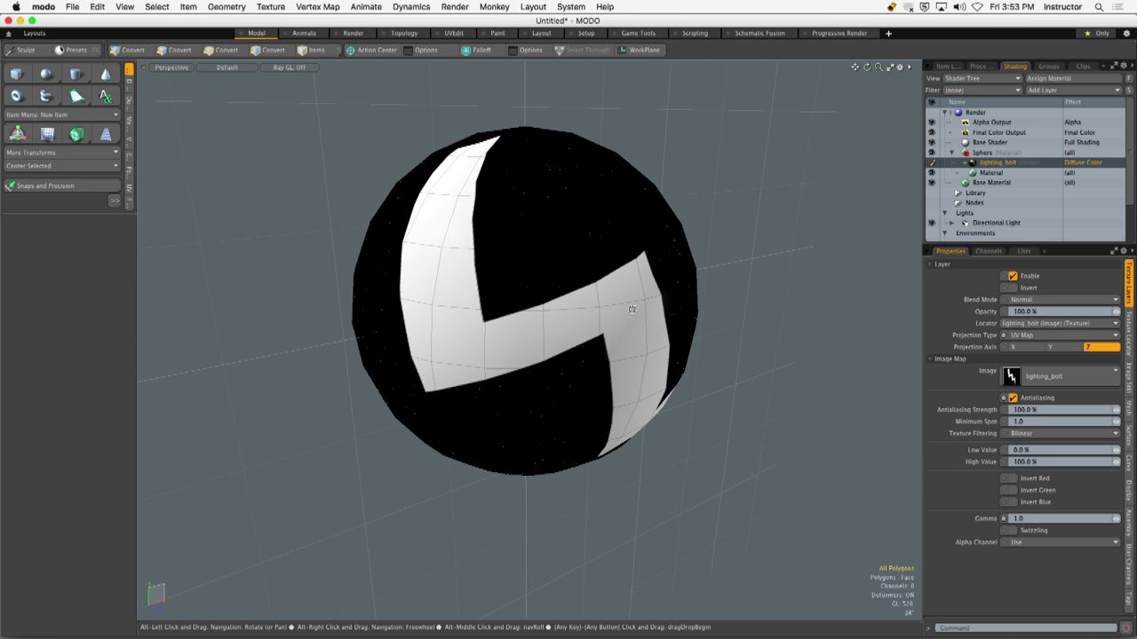
Switch to the UVEdit layout and display the sphere's Texture UV map fitted in the UV view
{"action": "left_click", "coordinate": [1129, 335]}
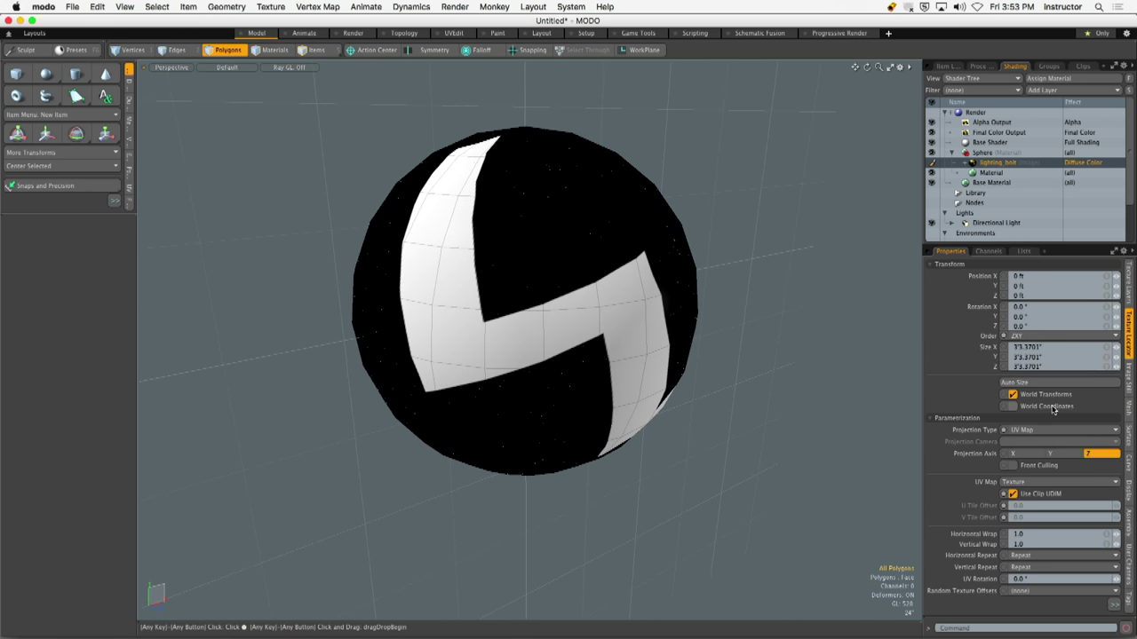
{"action": "left_click", "coordinate": [454, 33]}
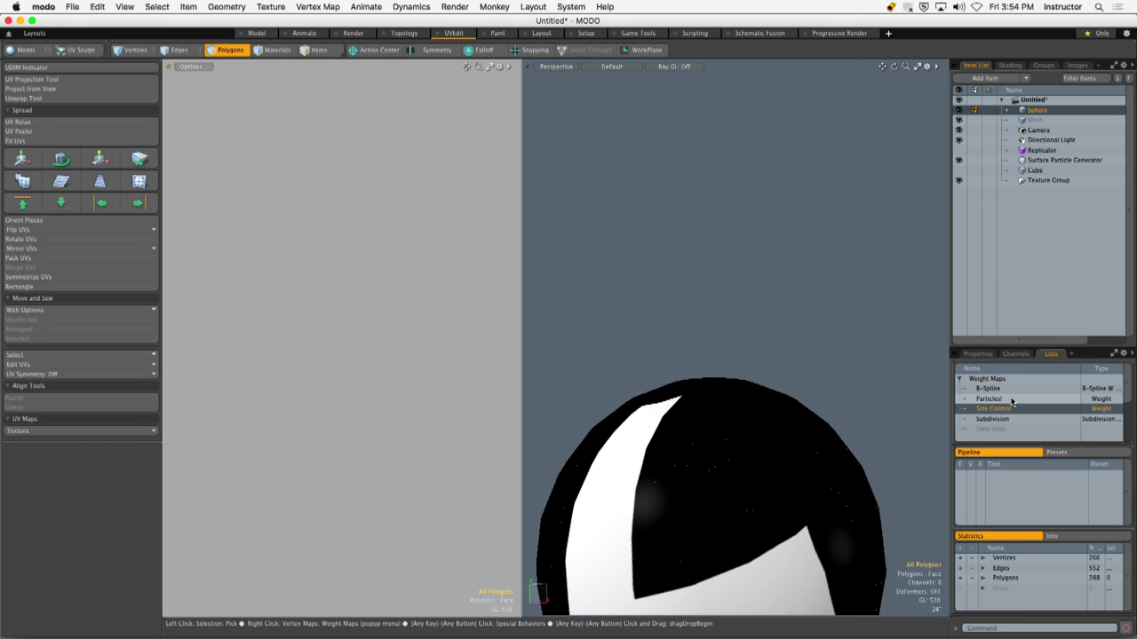
{"action": "left_click", "coordinate": [959, 379]}
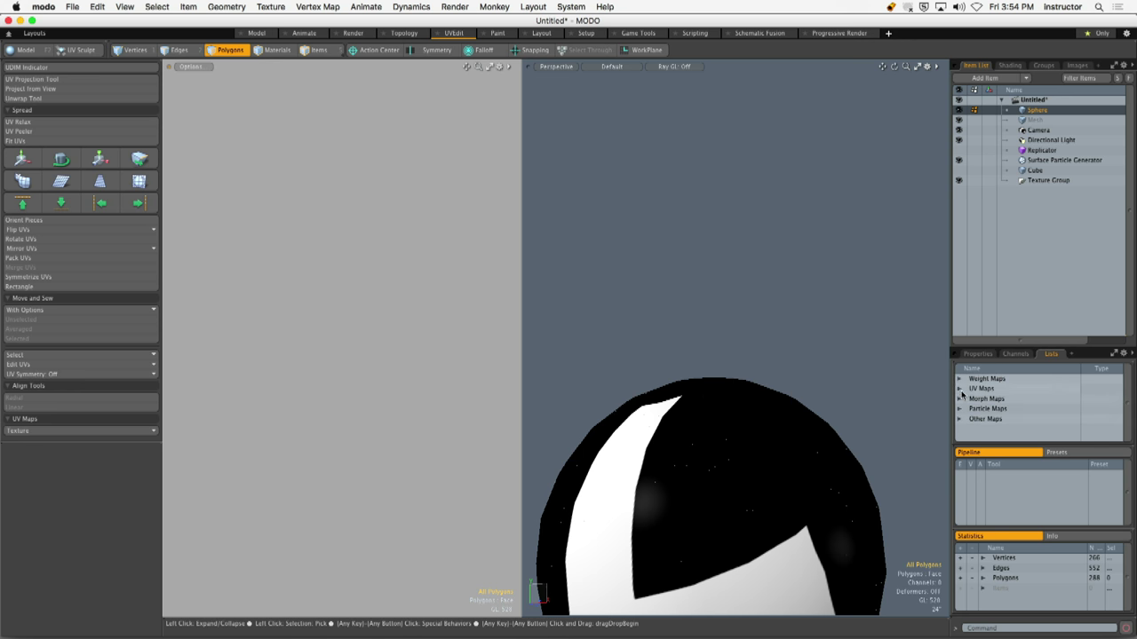
{"action": "left_click", "coordinate": [959, 389]}
{"action": "key", "text": "a"}
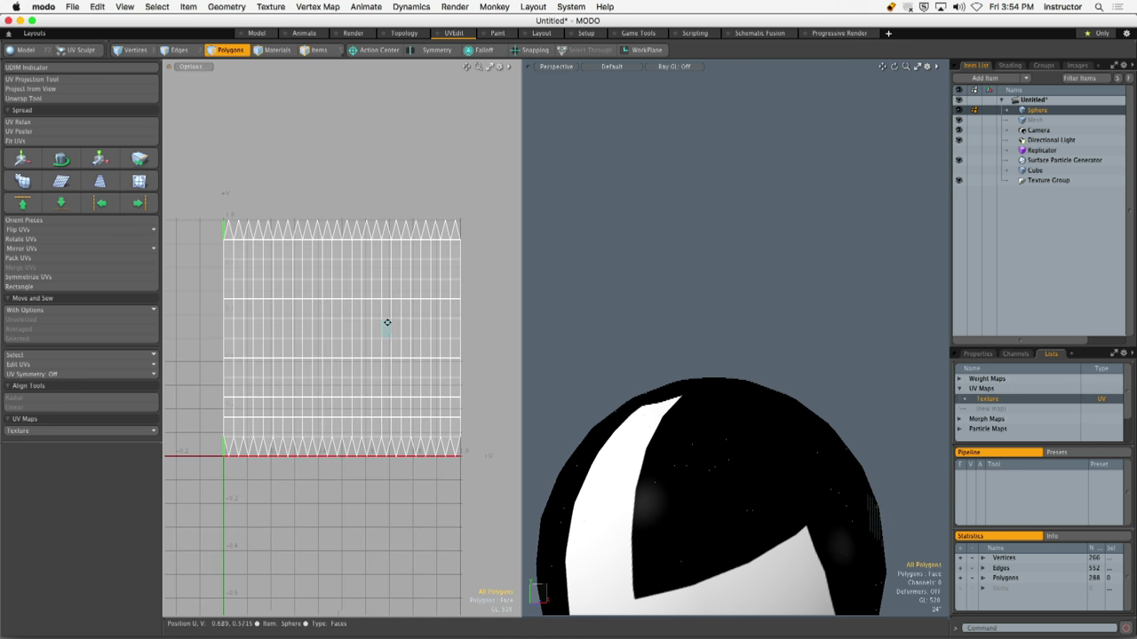
Select all of the sphere's UVs, scale them uniformly to about 229.5 %, and return to vertex mode with the selection highlight off
{"action": "double_click", "coordinate": [391, 326]}
{"action": "scroll", "coordinate": [775, 393], "scroll_direction": "down", "scroll_amount": 5}
{"action": "left_click_drag", "start_coordinate": [736, 421], "coordinate": [708, 334], "text": "alt+shift"}
{"action": "key", "text": "r"}
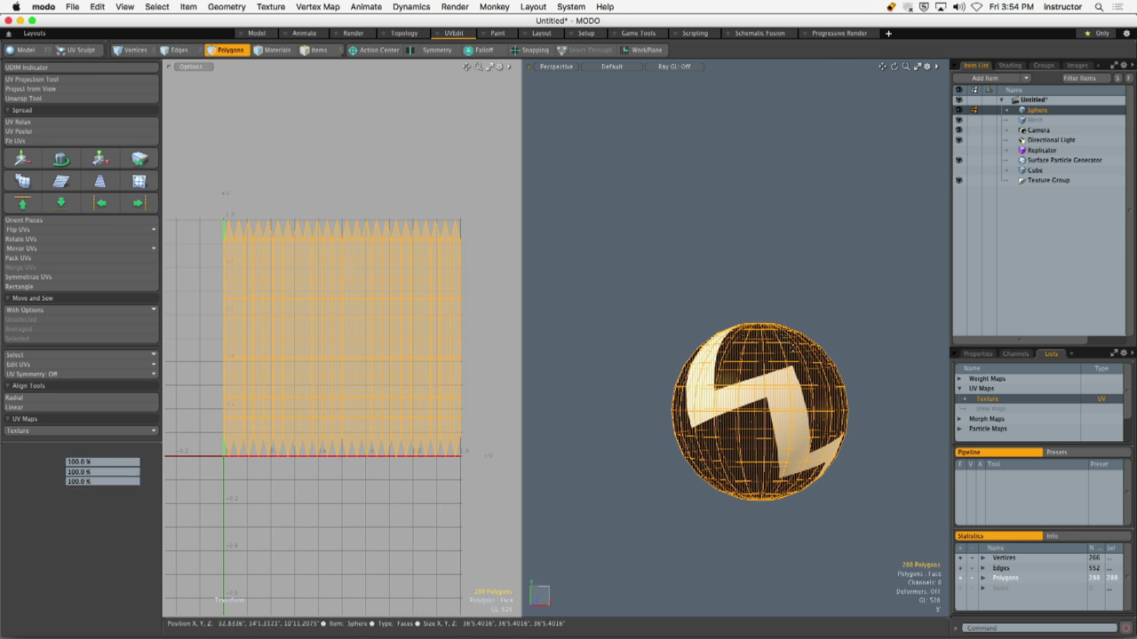
{"action": "key", "text": "q"}
{"action": "key", "text": "r"}
{"action": "mouse_move", "coordinate": [399, 283]}
{"action": "left_mouse_down"}
{"action": "mouse_move", "coordinate": [452, 228]}
{"action": "mouse_move", "coordinate": [398, 281]}
{"action": "left_mouse_up"}
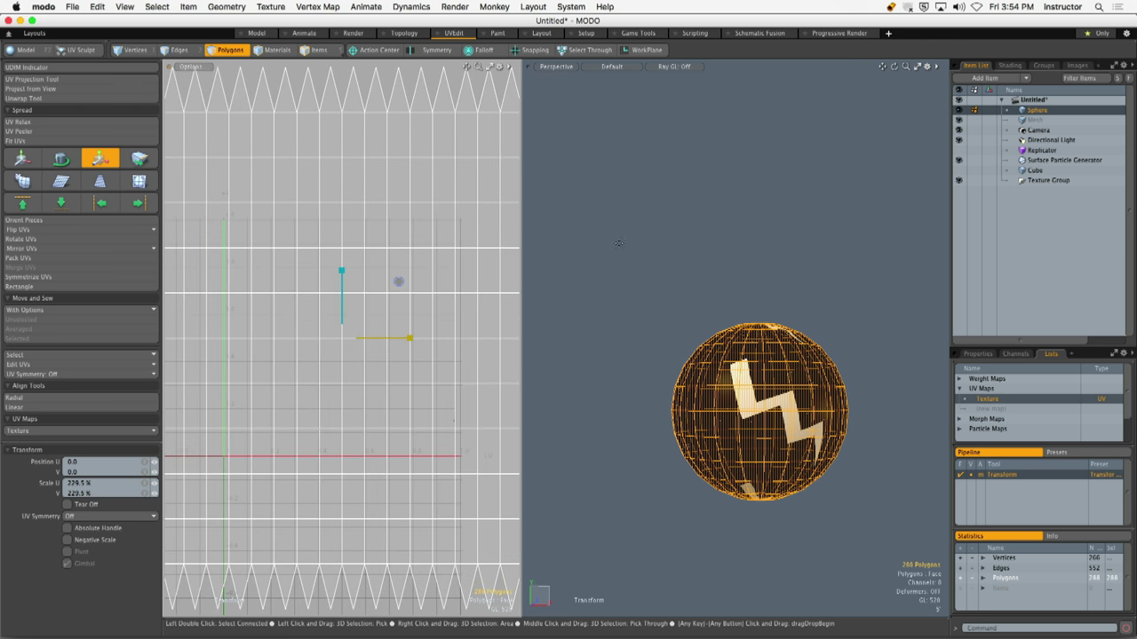
{"action": "key", "text": "space"}
{"action": "left_click_drag", "start_coordinate": [449, 359], "coordinate": [308, 393], "text": "ctrl+alt"}
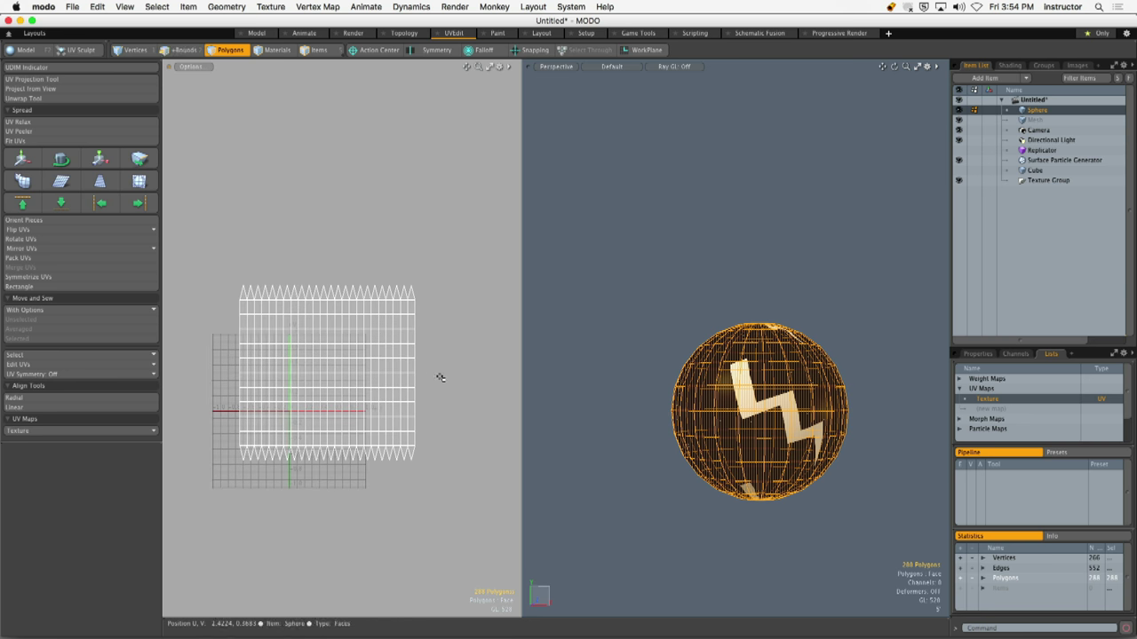
{"action": "key", "text": "1"}
{"action": "left_click_drag", "start_coordinate": [800, 378], "coordinate": [769, 385], "text": "alt"}
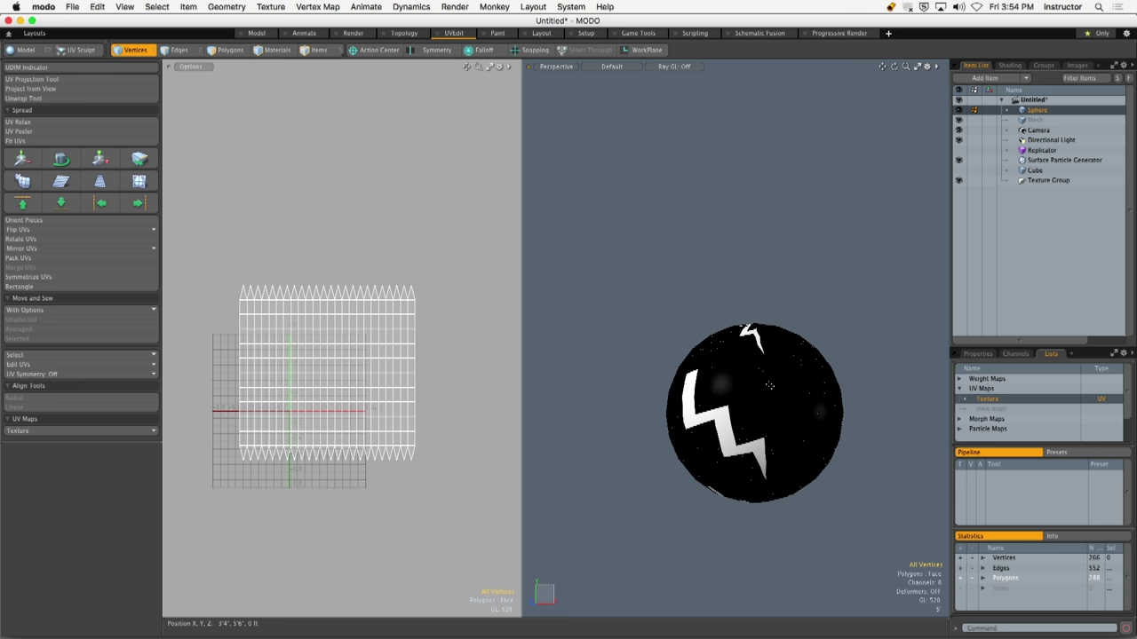
Set Horizontal Repeat and Vertical Repeat to Reset in the lighting_bolt layer's texture locator
{"action": "left_click", "coordinate": [1012, 66]}
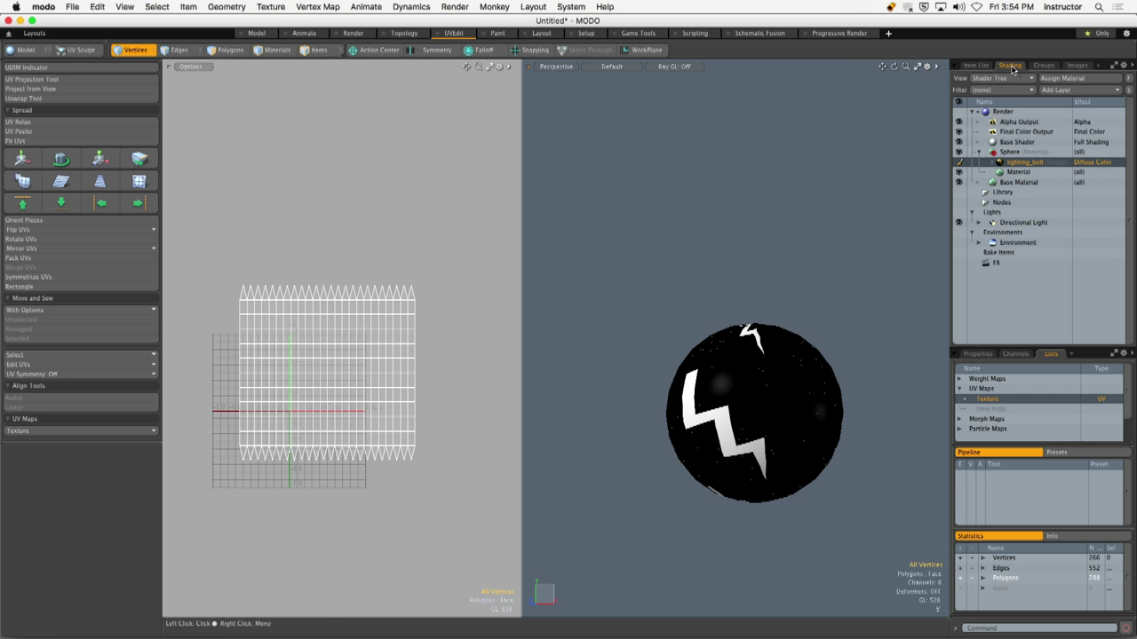
{"action": "left_click", "coordinate": [978, 353]}
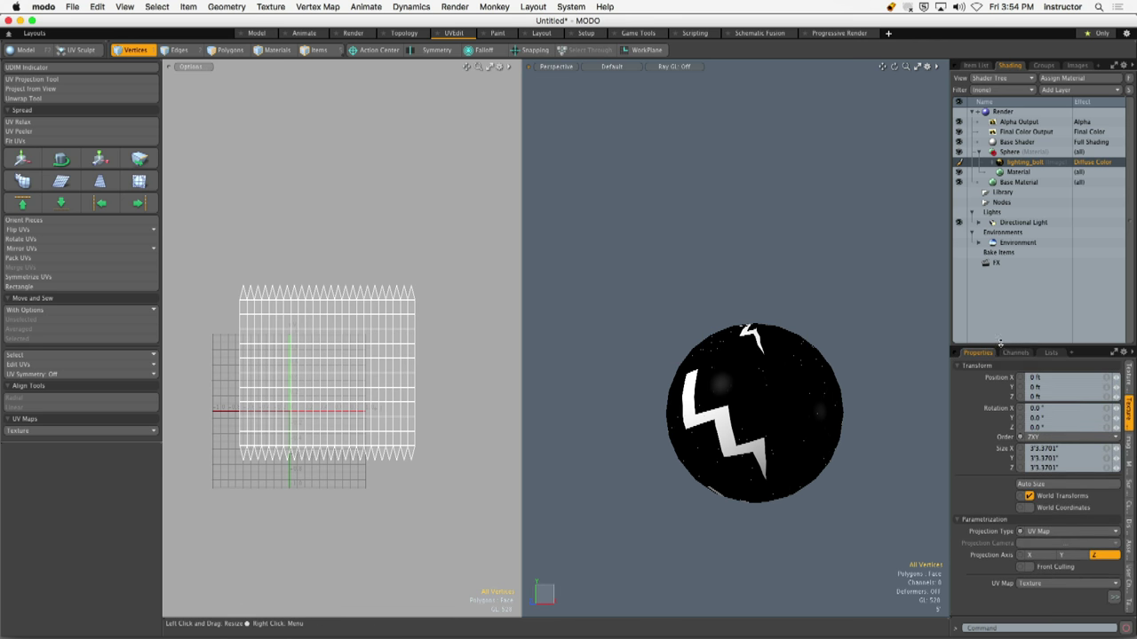
{"action": "left_click_drag", "start_coordinate": [1000, 343], "coordinate": [1000, 184]}
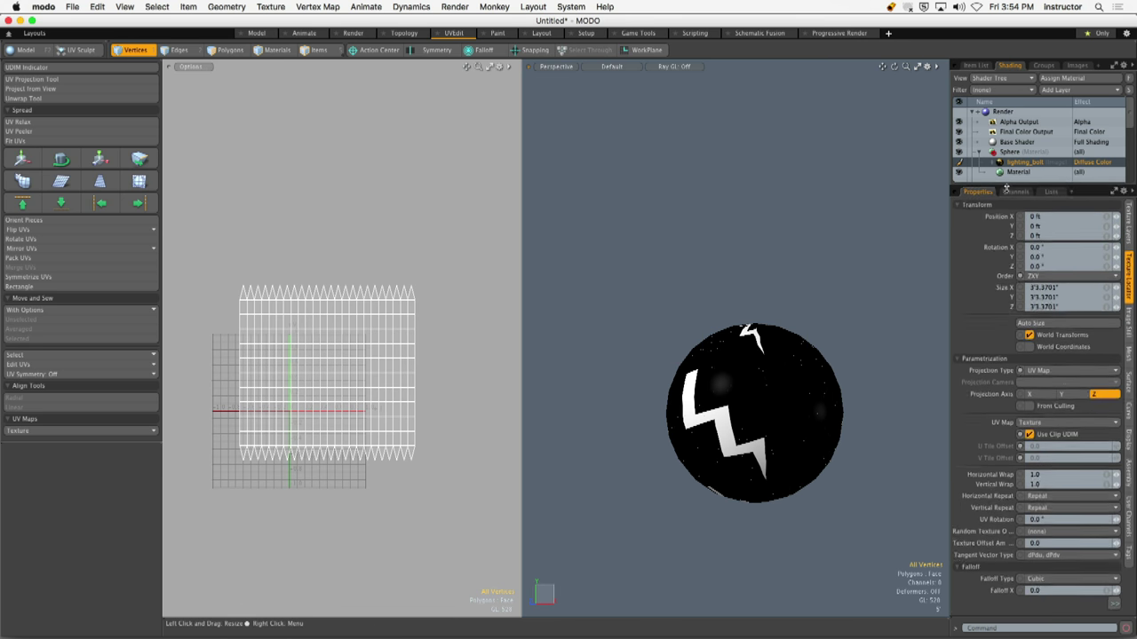
{"action": "left_click", "coordinate": [1047, 500]}
{"action": "left_click", "coordinate": [1046, 487]}
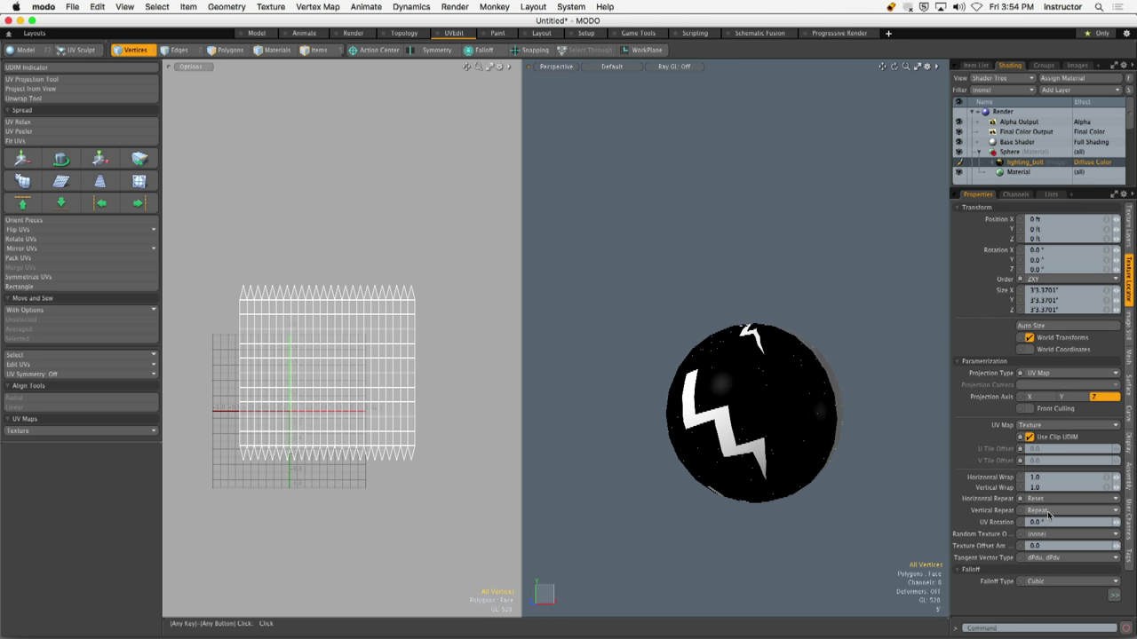
{"action": "left_click", "coordinate": [1048, 512]}
{"action": "left_click", "coordinate": [1048, 501]}
{"action": "left_click_drag", "start_coordinate": [649, 414], "coordinate": [817, 397], "text": "alt"}
{"action": "left_click_drag", "start_coordinate": [817, 397], "coordinate": [803, 349], "text": "alt+shift"}
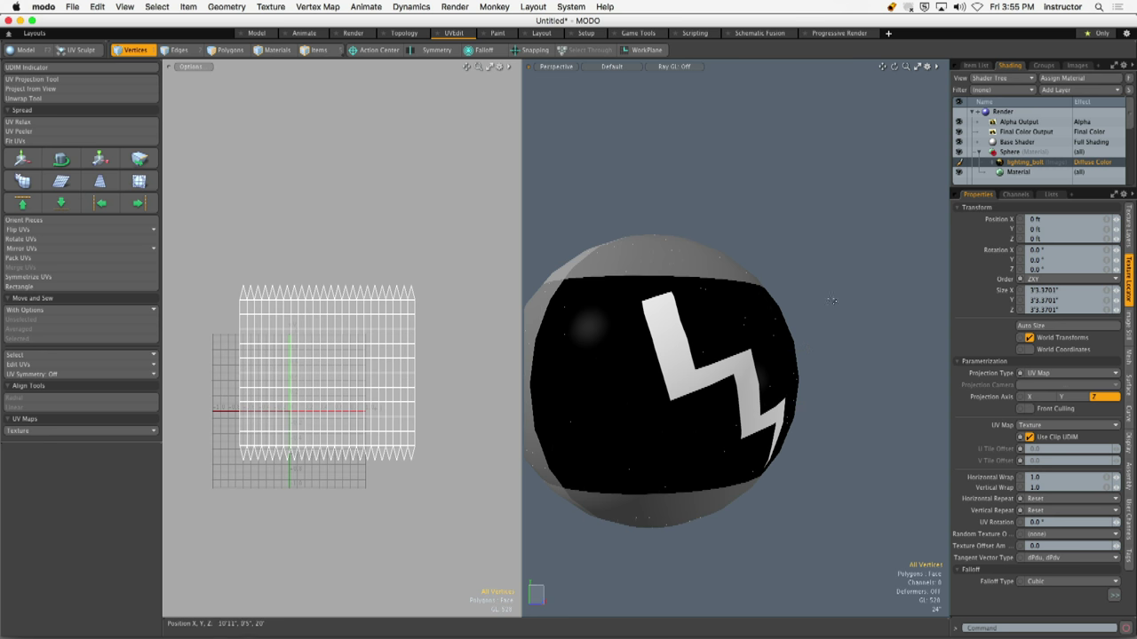
Change the lighting_bolt layer's effect to Surface Generator Density
{"action": "left_click_drag", "start_coordinate": [1083, 189], "coordinate": [1073, 289]}
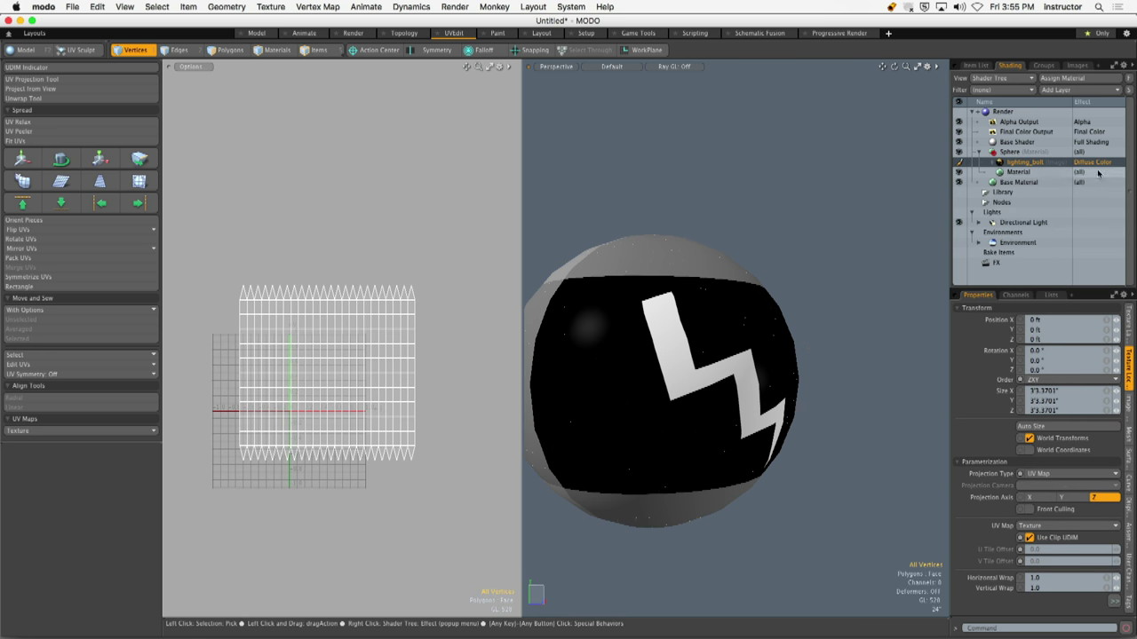
{"action": "left_click", "coordinate": [1095, 165]}
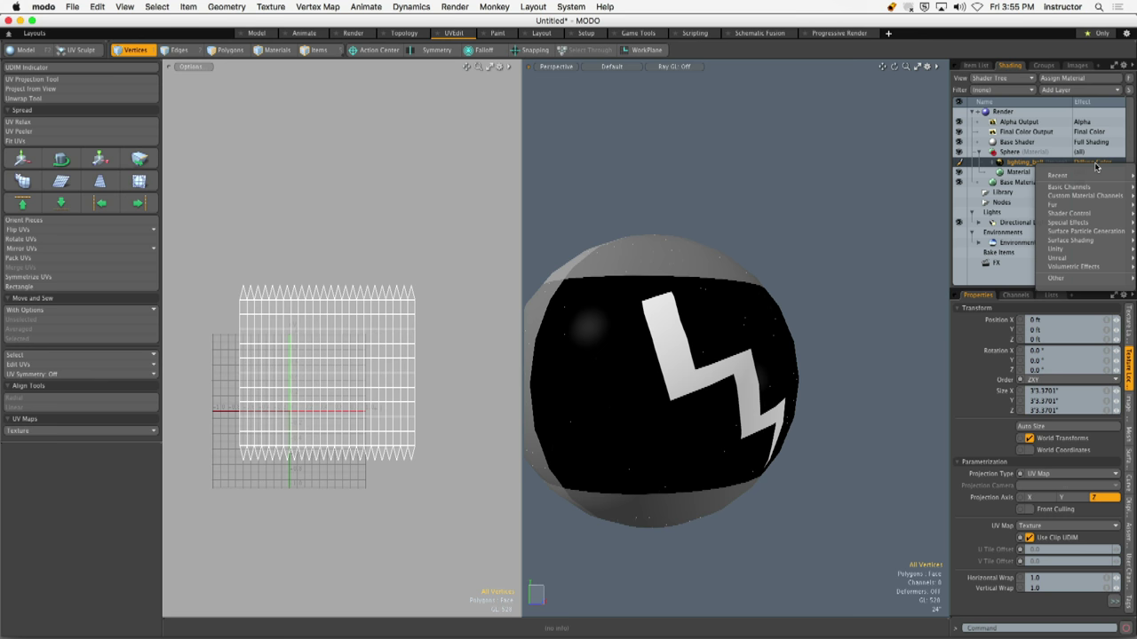
{"action": "mouse_move", "coordinate": [1098, 233]}
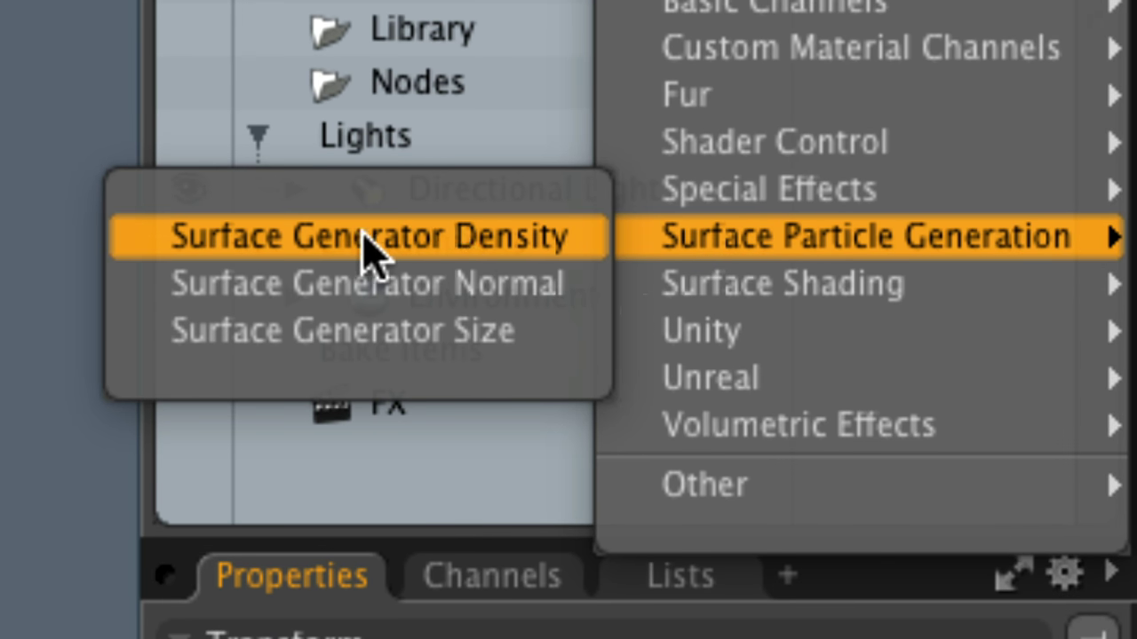
{"action": "left_click", "coordinate": [418, 262]}
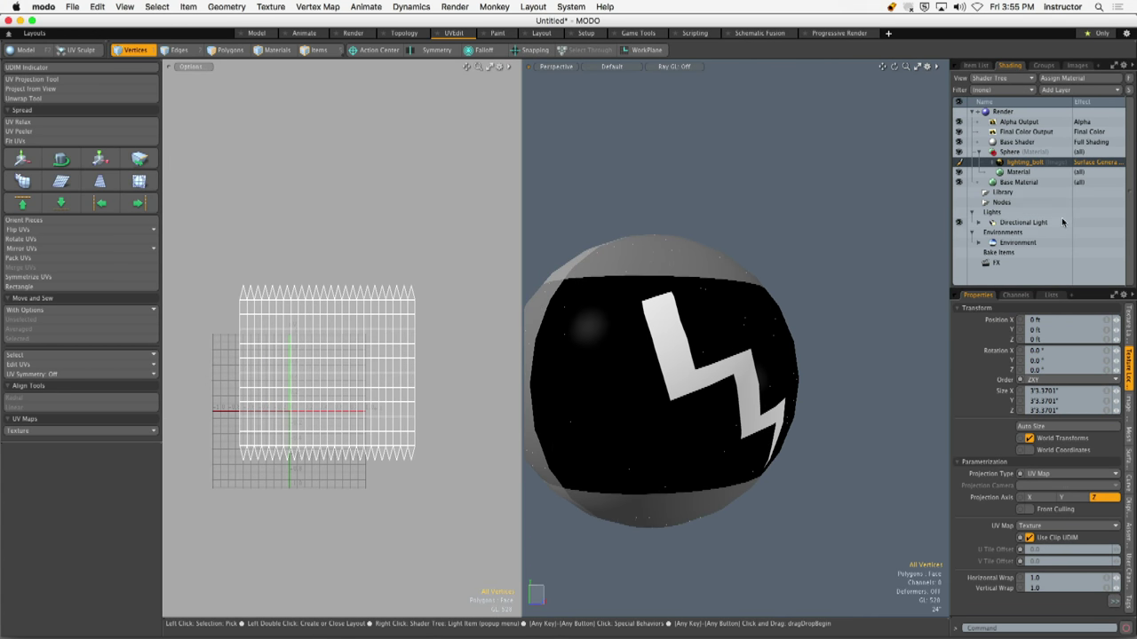
Add a Surface Generator layer to the Sphere material group and enlarge the space for its properties
{"action": "left_click_drag", "start_coordinate": [951, 195], "coordinate": [901, 195]}
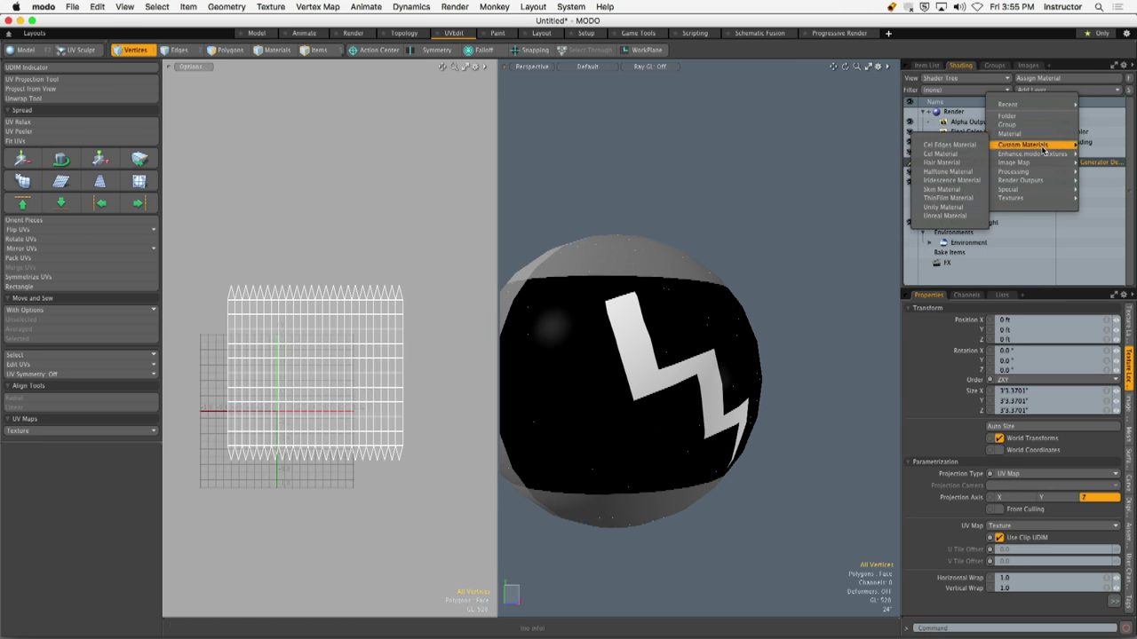
{"action": "mouse_move", "coordinate": [1044, 174]}
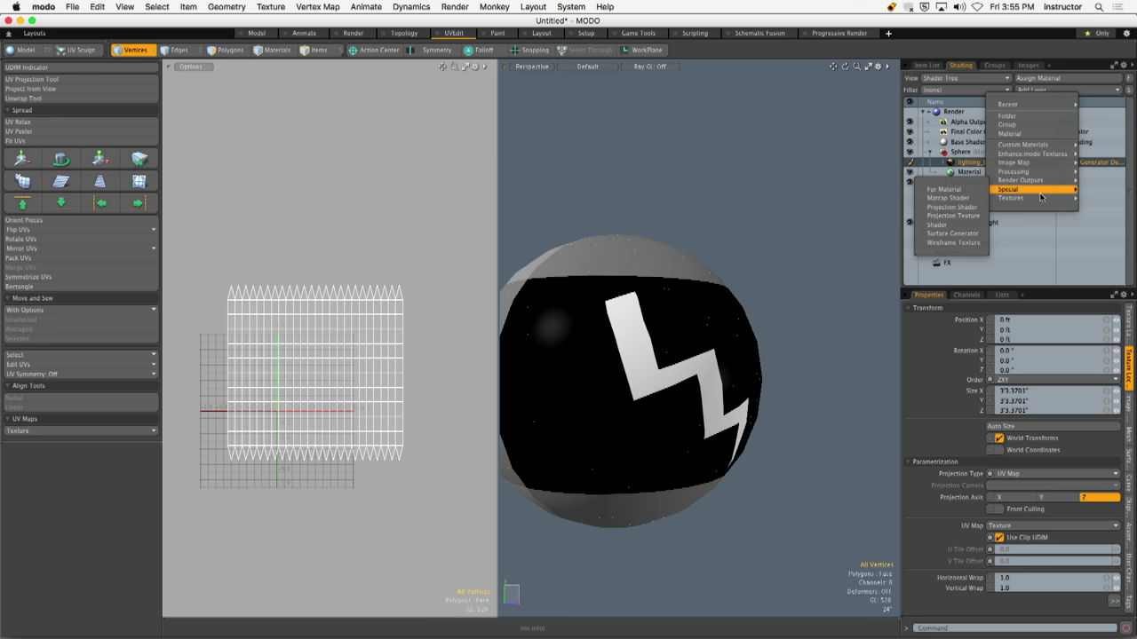
{"action": "left_click", "coordinate": [952, 233]}
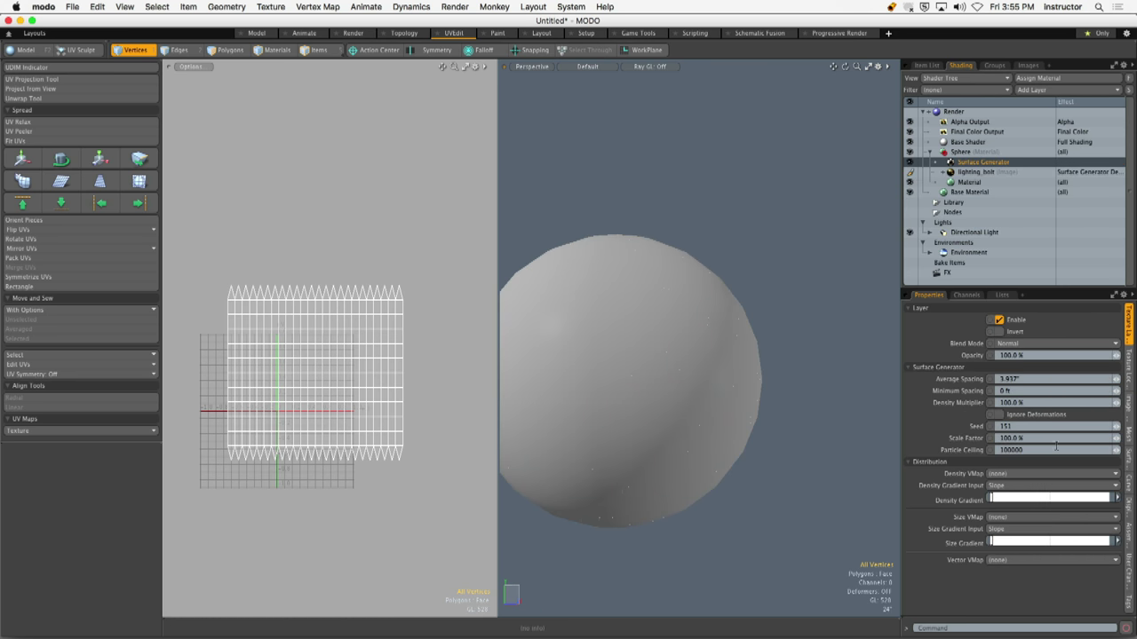
{"action": "left_click_drag", "start_coordinate": [1010, 287], "coordinate": [1023, 231]}
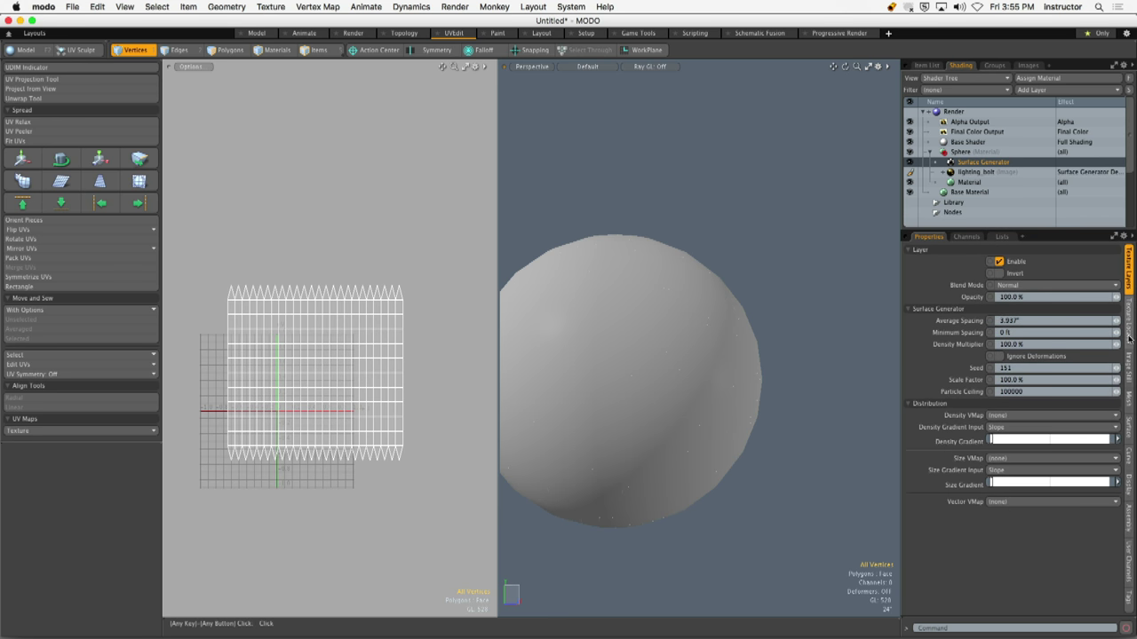
Move the lighting_bolt layer above the Surface Generator layer within the Sphere material group
{"action": "left_click", "coordinate": [923, 67]}
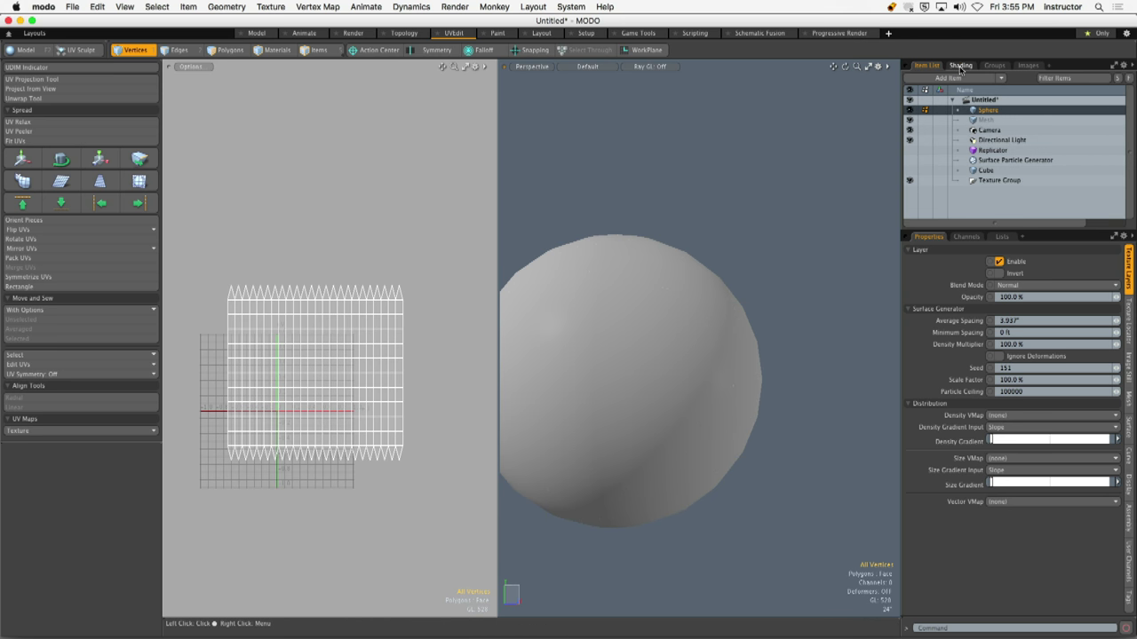
{"action": "left_click", "coordinate": [961, 67]}
{"action": "left_click", "coordinate": [991, 172]}
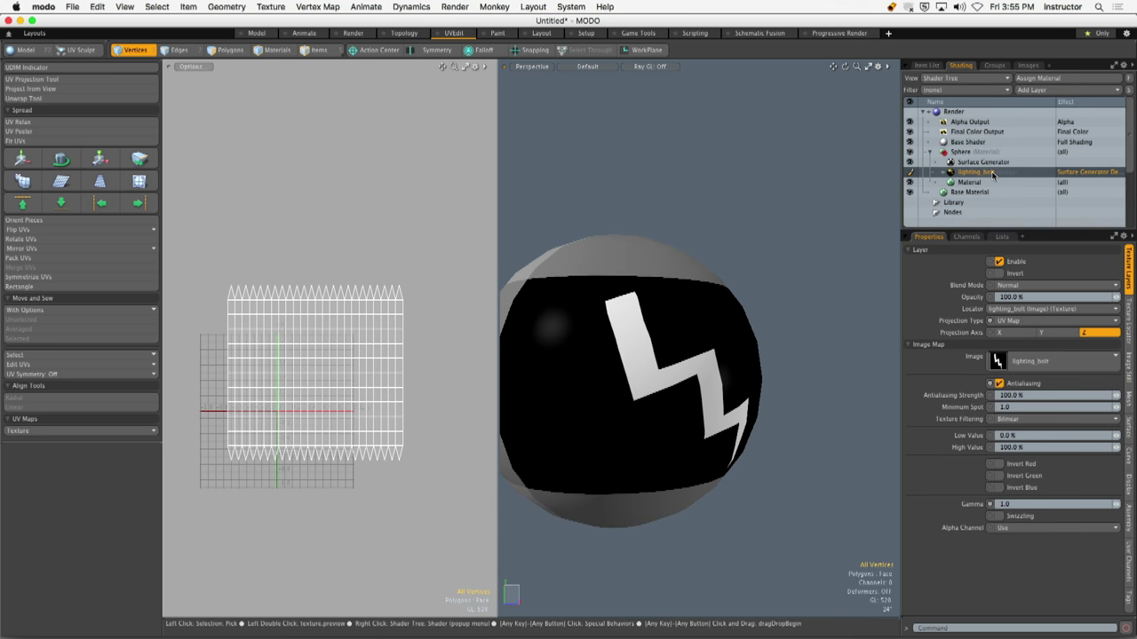
{"action": "left_click", "coordinate": [981, 162]}
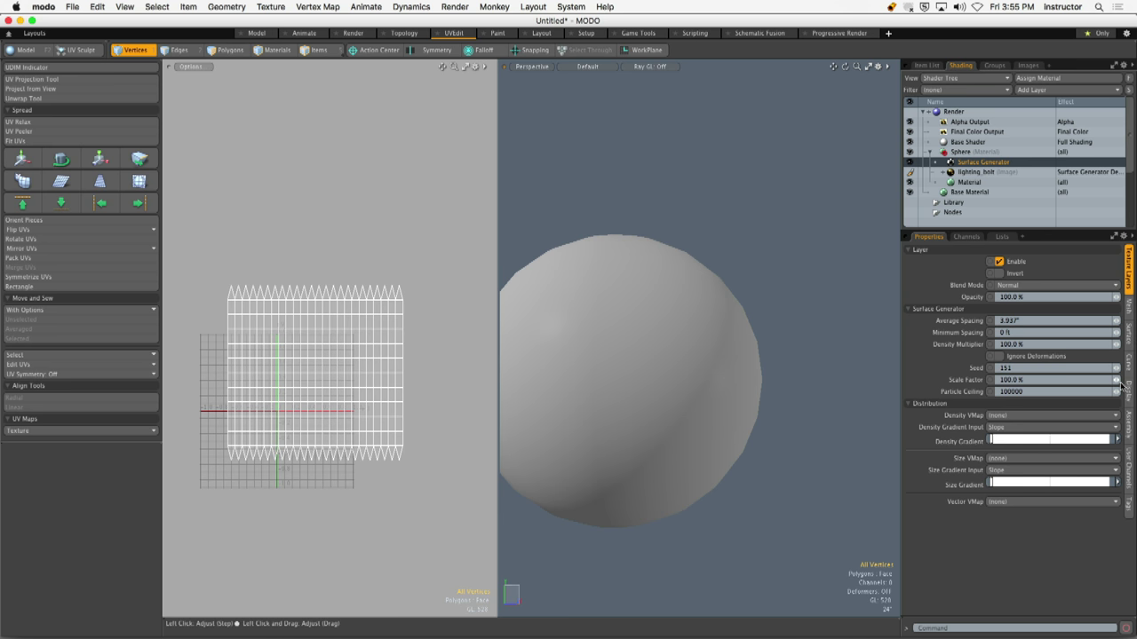
{"action": "left_click", "coordinate": [969, 173]}
{"action": "left_click_drag", "start_coordinate": [969, 173], "coordinate": [972, 162]}
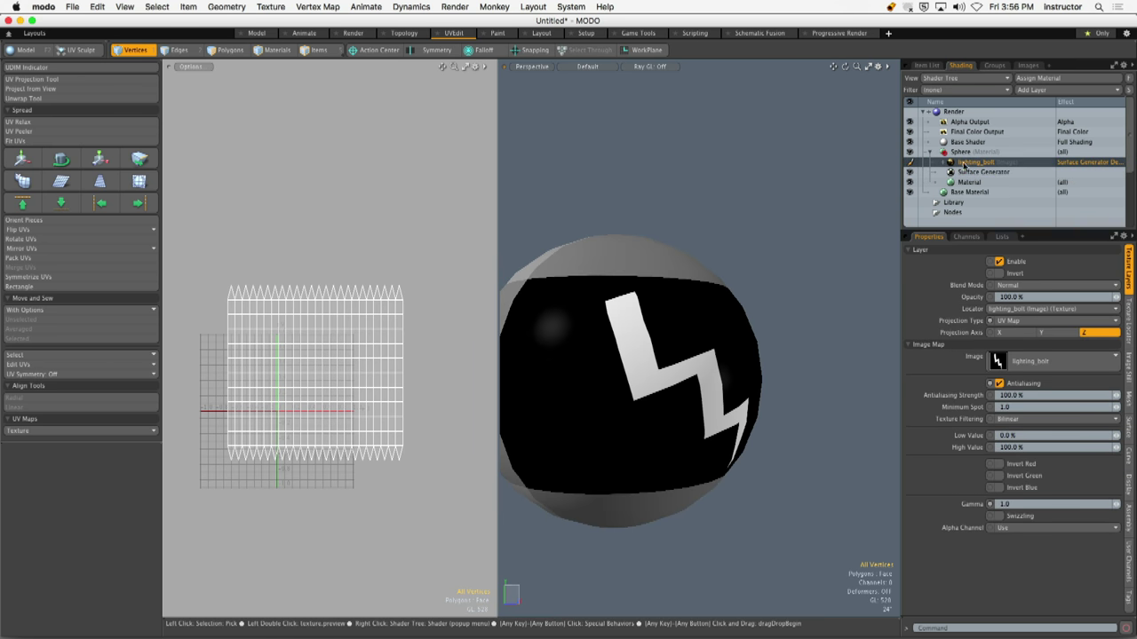
Change the lighting_bolt layer's effect to Surface Generator Size
{"action": "right_click", "coordinate": [1092, 166]}
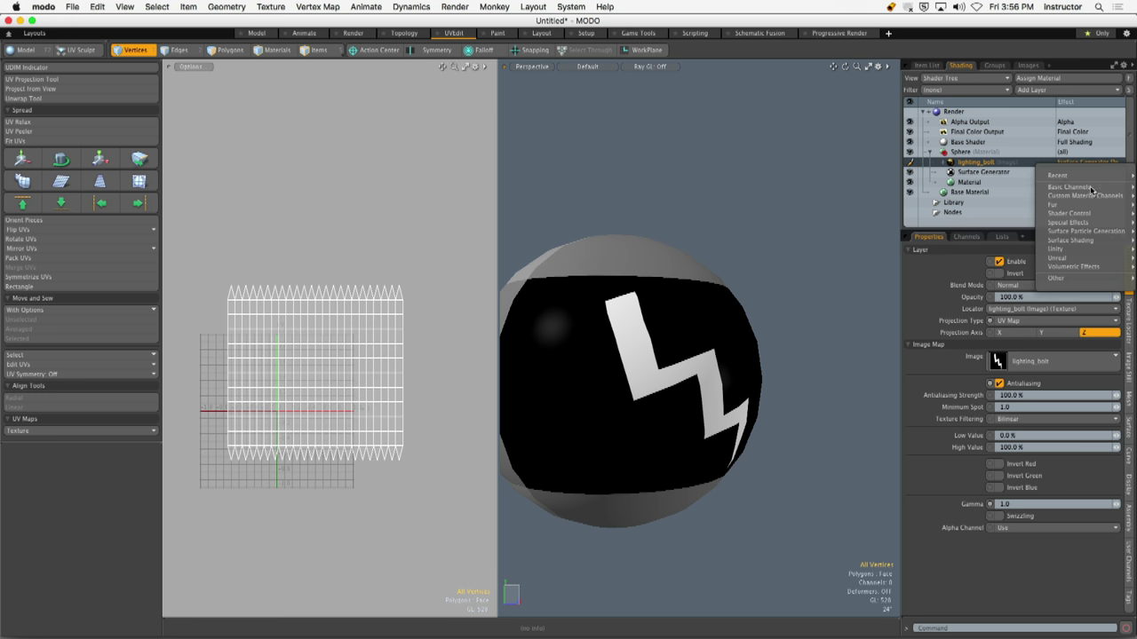
{"action": "mouse_move", "coordinate": [1092, 233]}
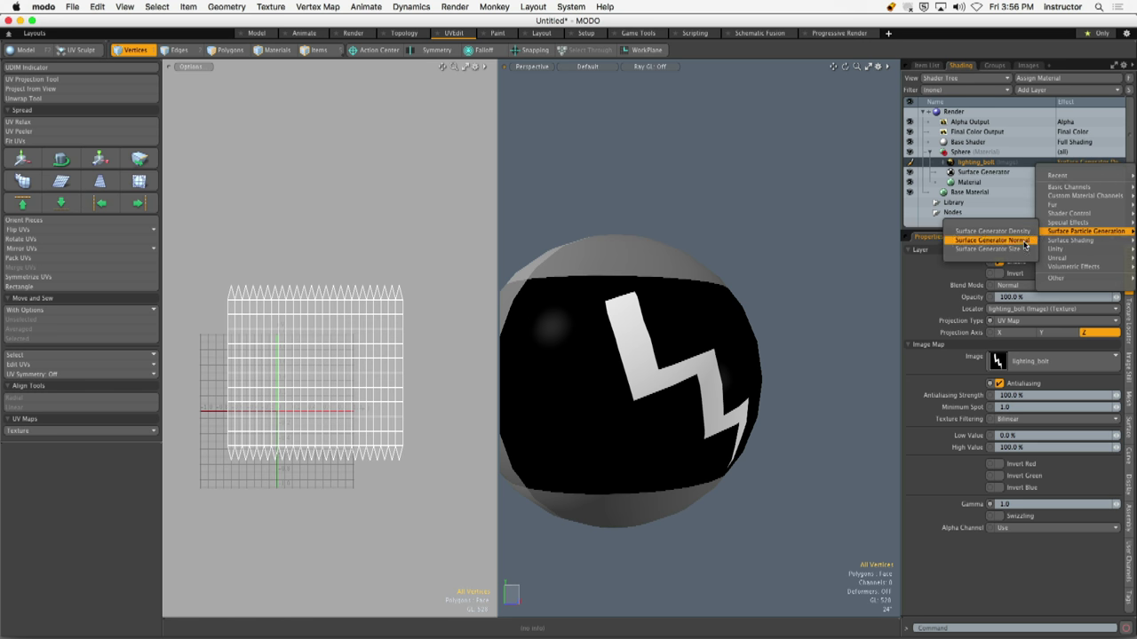
{"action": "left_click", "coordinate": [1022, 248]}
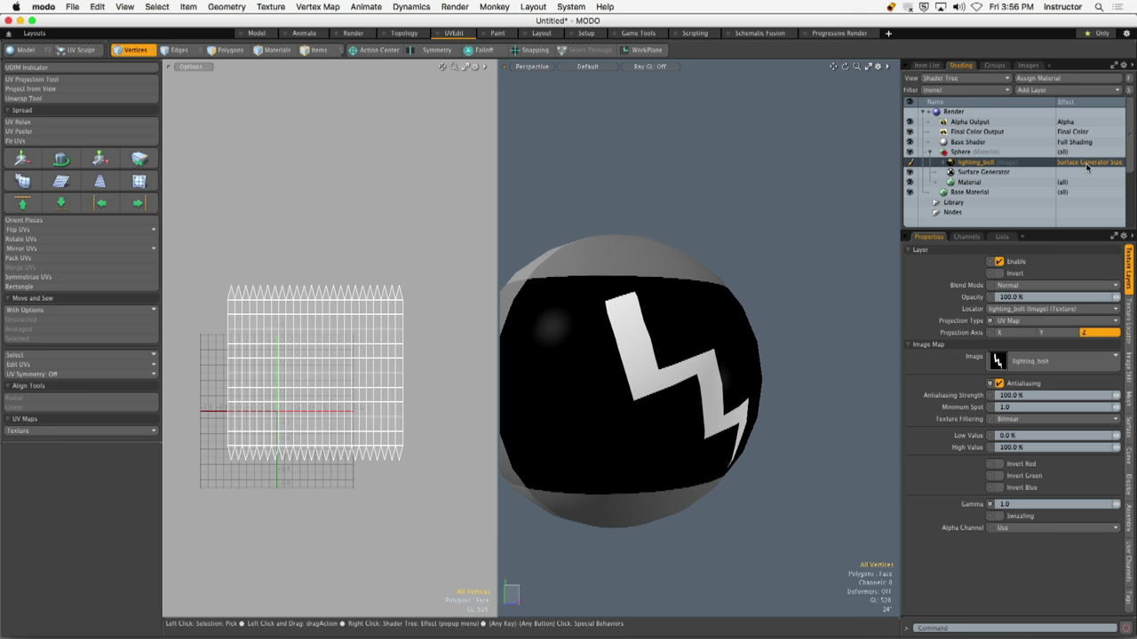
Set the Replicator's Point Source to the Surface Generator
{"action": "left_click", "coordinate": [926, 65]}
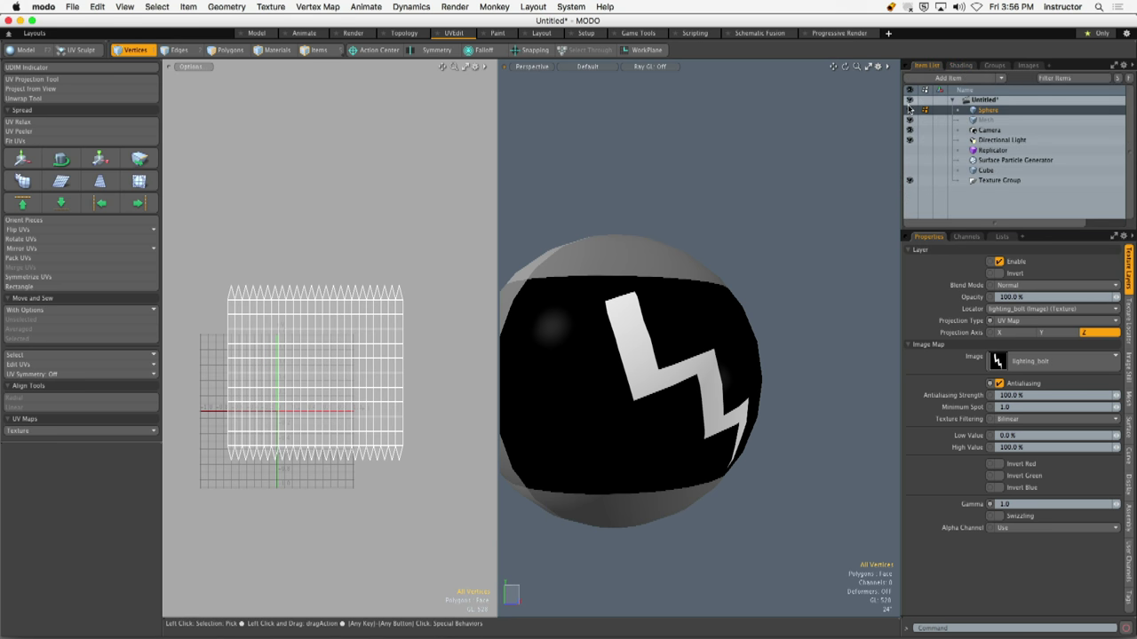
{"action": "left_click", "coordinate": [999, 151]}
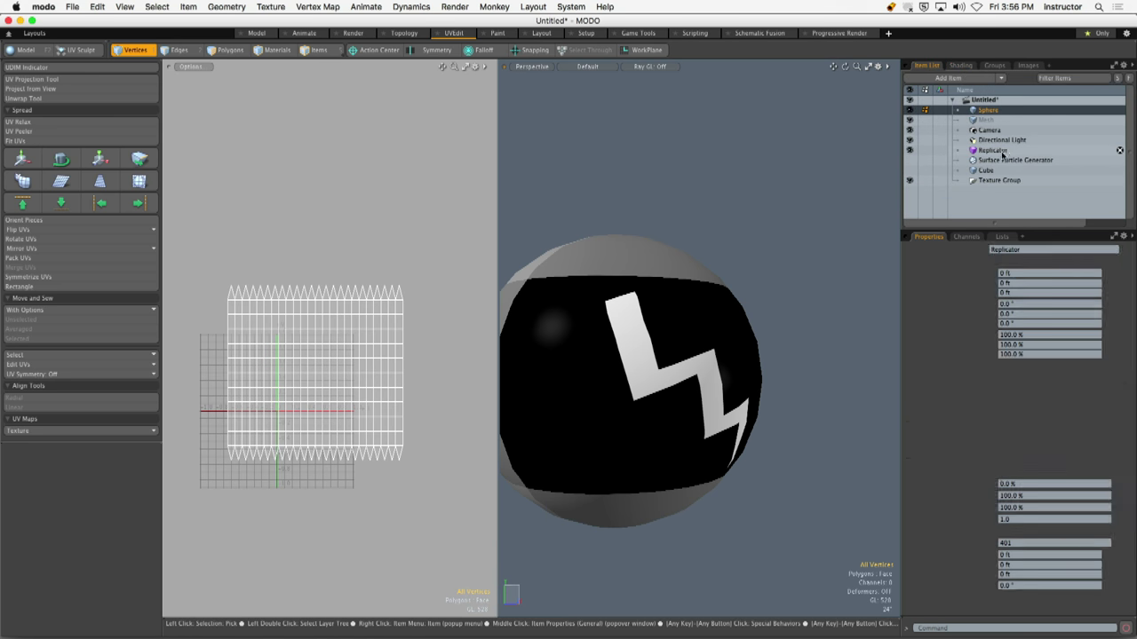
{"action": "left_click", "coordinate": [1025, 409]}
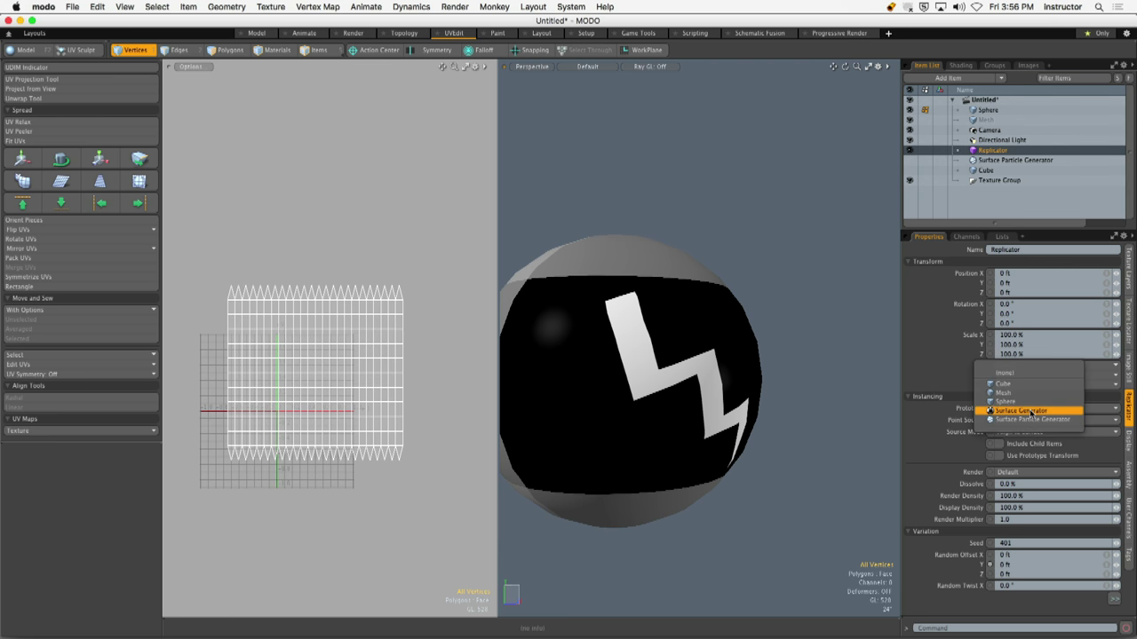
{"action": "left_click", "coordinate": [1026, 411]}
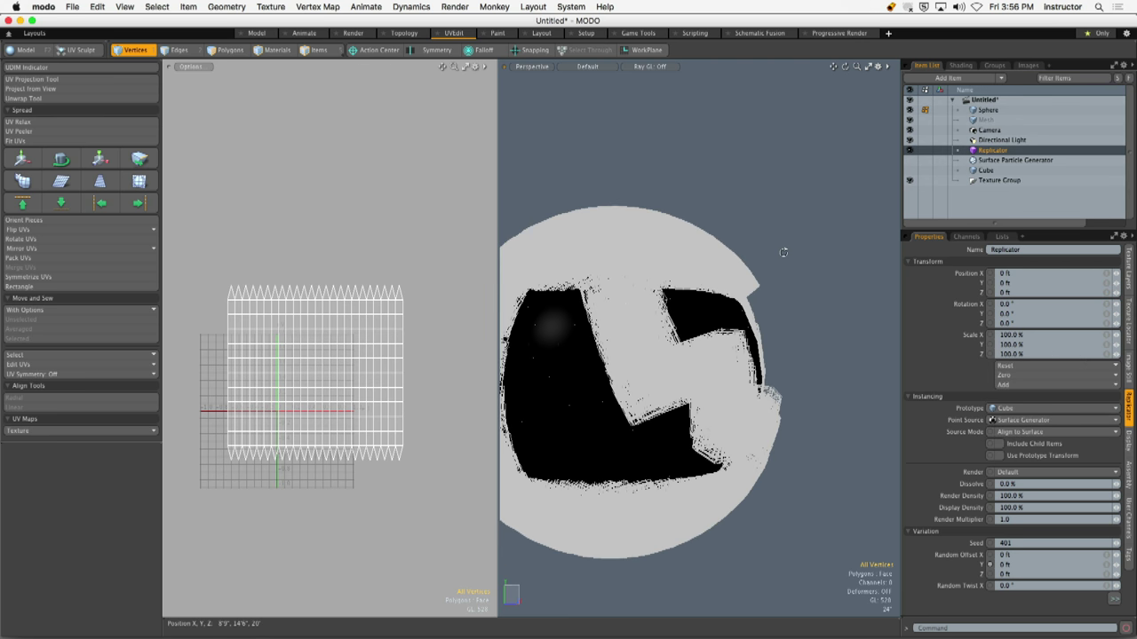
{"action": "left_click_drag", "start_coordinate": [782, 249], "coordinate": [763, 331], "text": "alt"}
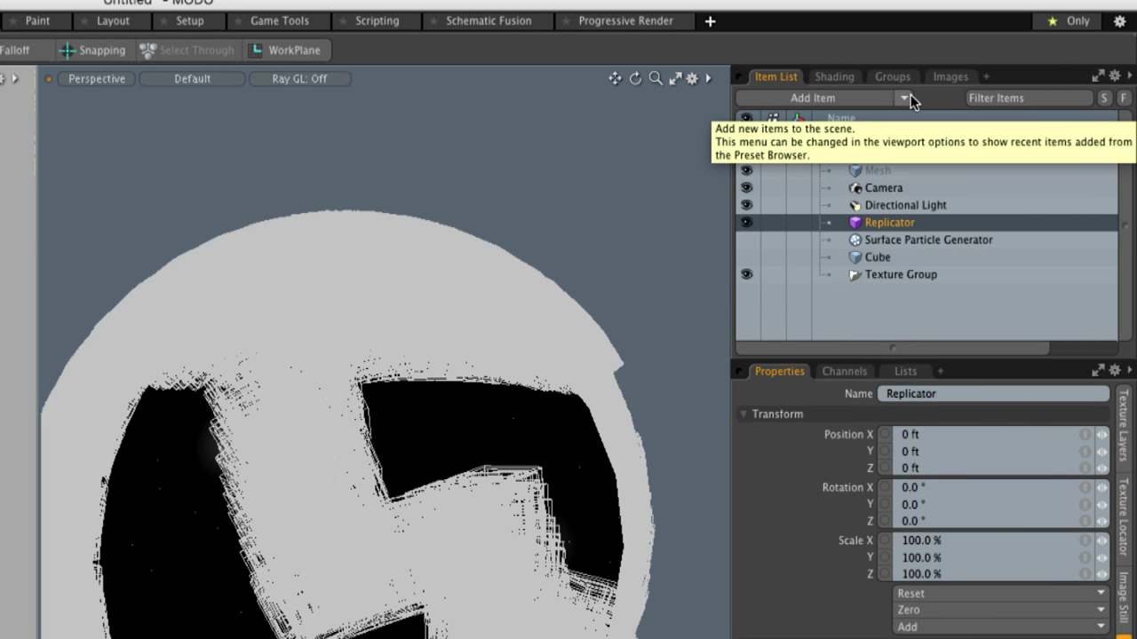
Select the Surface Generator layer under the Sphere material and review the Special layer types that can be added
{"action": "left_click", "coordinate": [832, 77]}
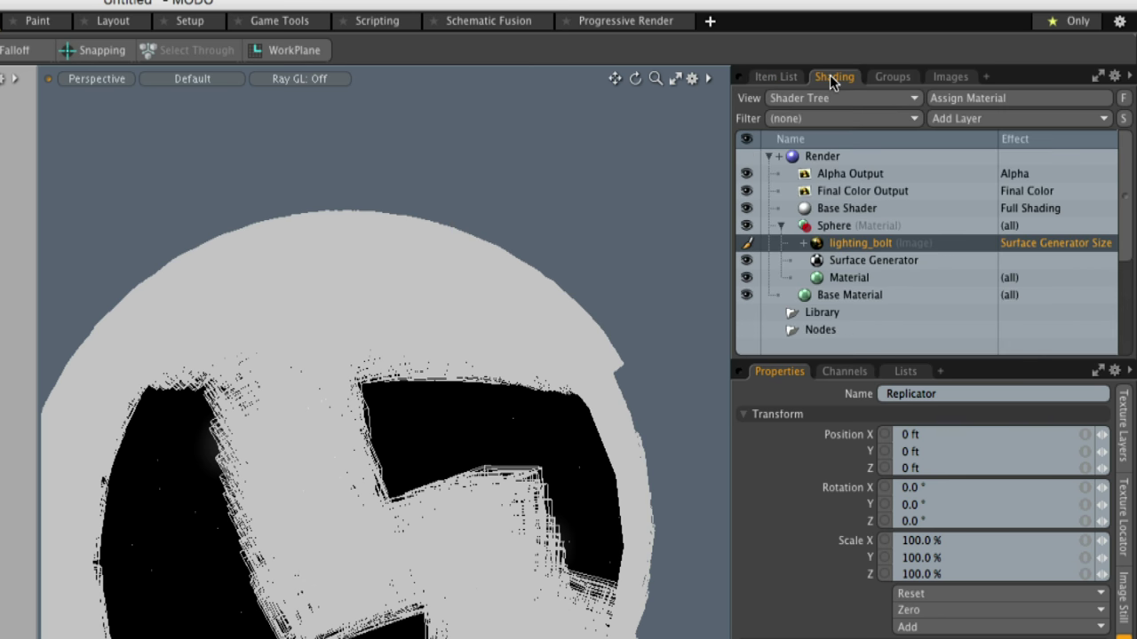
{"action": "left_click", "coordinate": [875, 277]}
{"action": "left_click", "coordinate": [848, 262]}
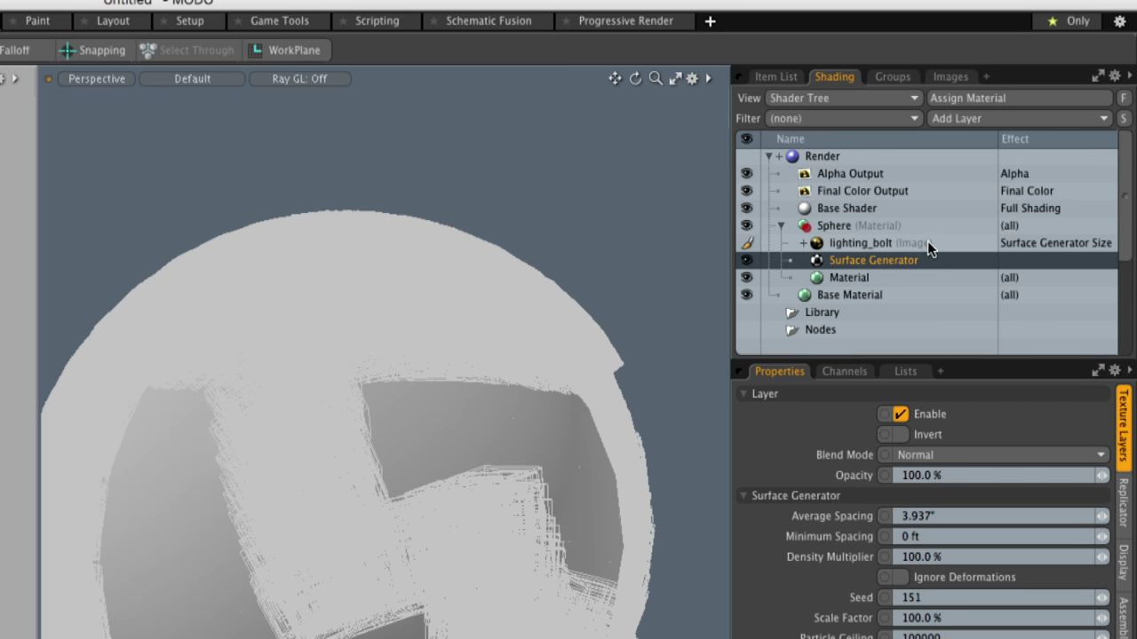
{"action": "left_click", "coordinate": [955, 116]}
{"action": "mouse_move", "coordinate": [959, 144]}
{"action": "mouse_move", "coordinate": [952, 260]}
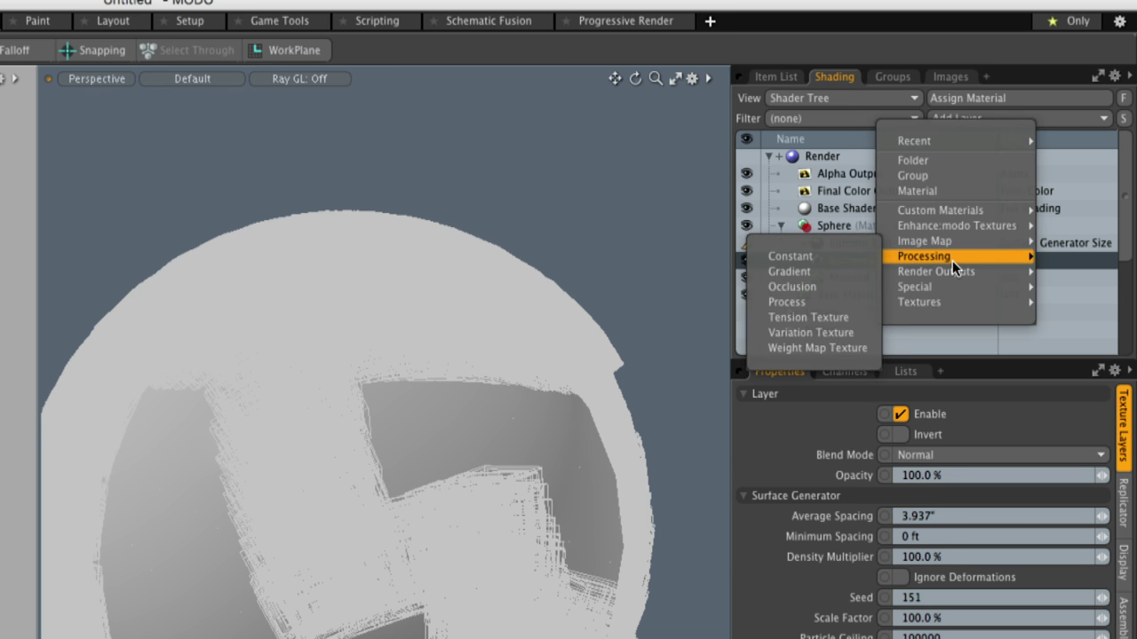
{"action": "mouse_move", "coordinate": [951, 285]}
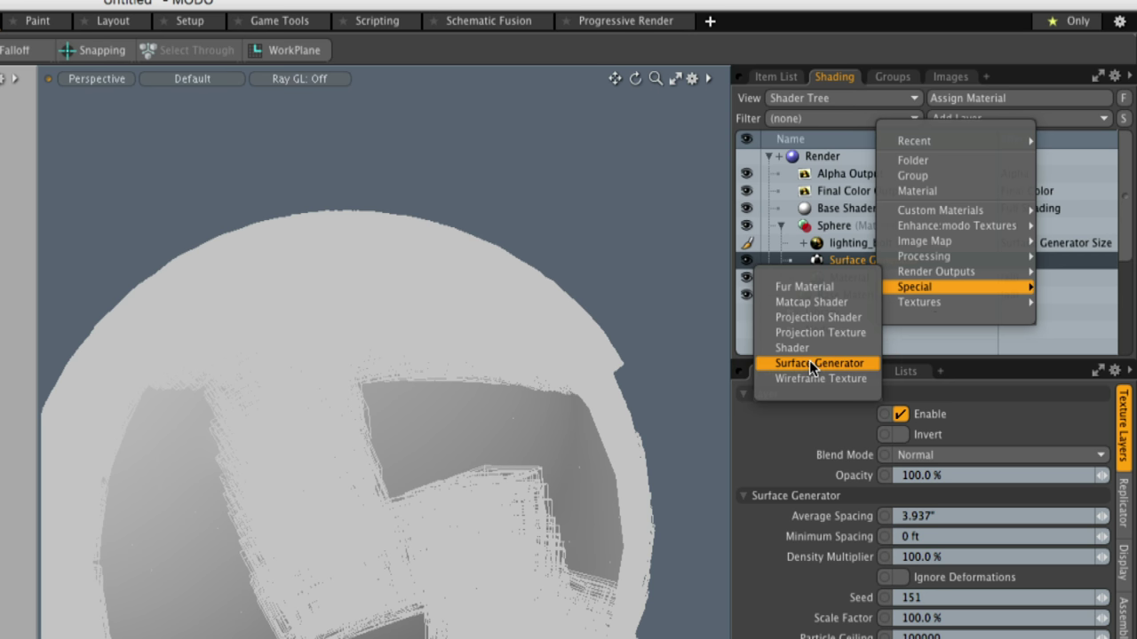
{"action": "left_click", "coordinate": [783, 183]}
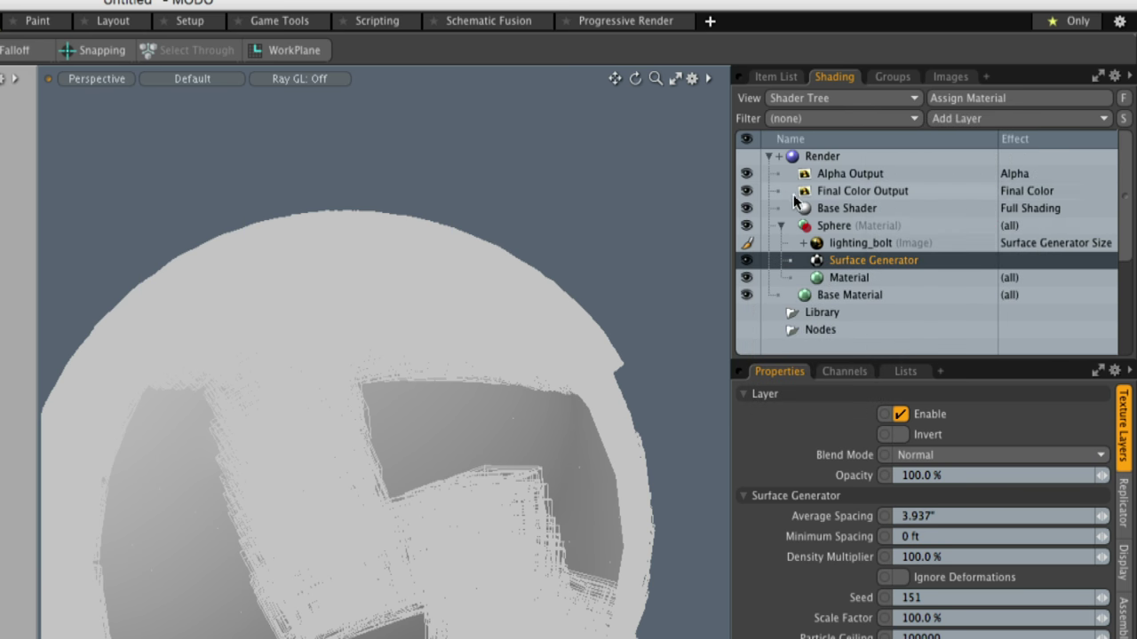
Change the lighting_bolt layer's effect to Surface Generator Density
{"action": "left_click", "coordinate": [851, 245]}
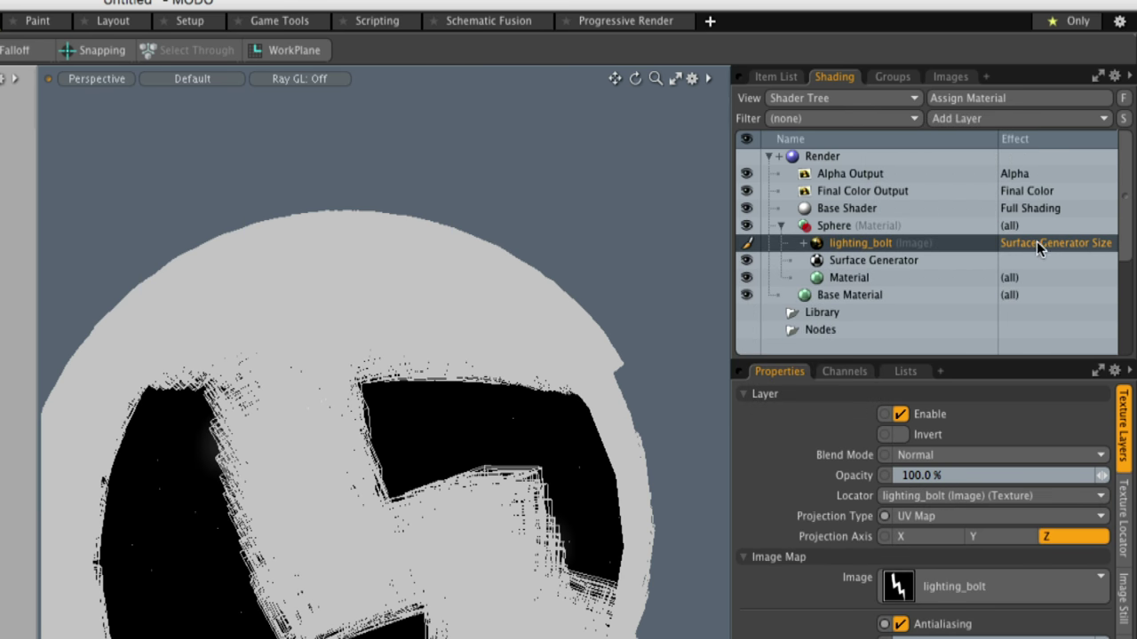
{"action": "left_click", "coordinate": [1059, 245]}
{"action": "mouse_move", "coordinate": [1068, 366]}
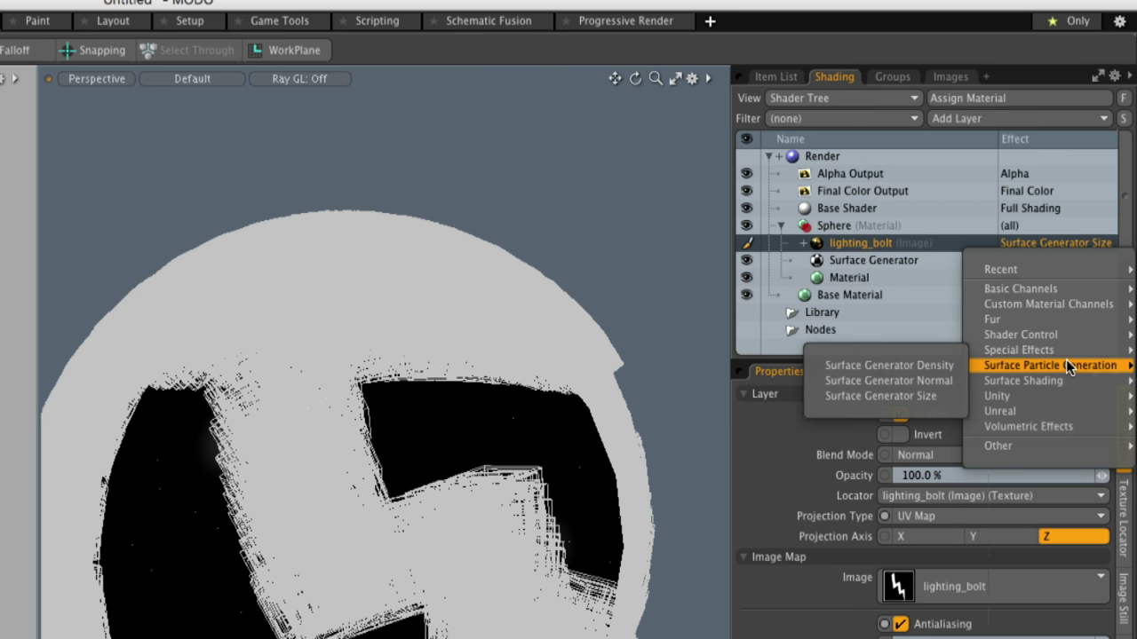
{"action": "left_click", "coordinate": [937, 365]}
{"action": "left_click_drag", "start_coordinate": [642, 343], "coordinate": [399, 348], "text": "alt"}
{"action": "left_click_drag", "start_coordinate": [468, 400], "coordinate": [422, 336], "text": "alt+shift"}
{"action": "scroll", "coordinate": [425, 342], "scroll_direction": "down", "scroll_amount": 3}
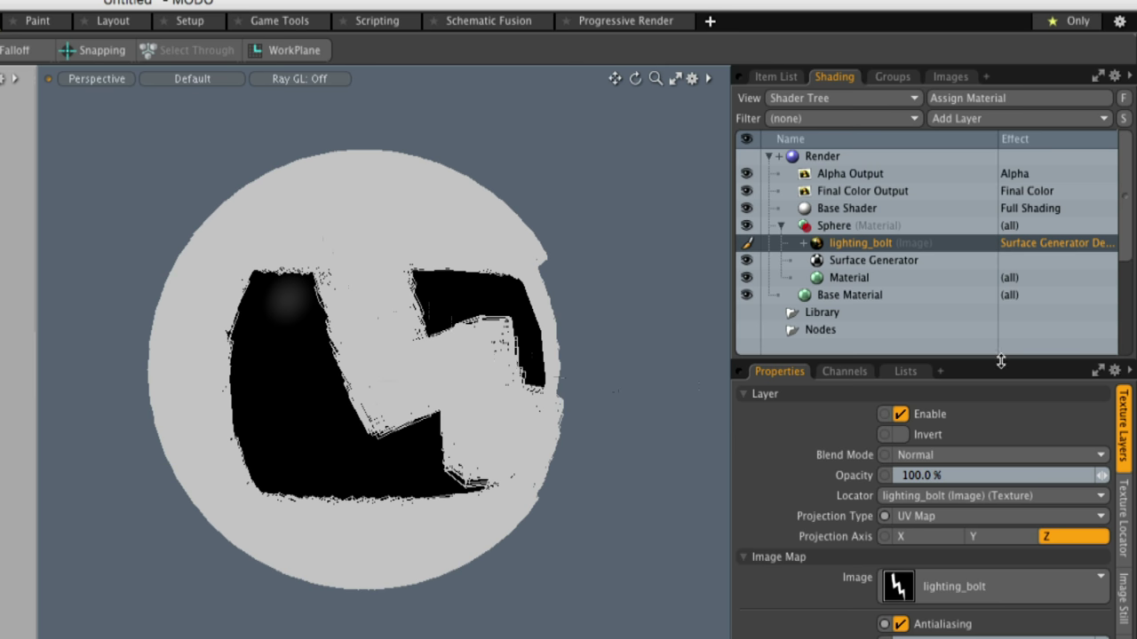
Try Average Spacing values of 6'6.7402" and 3'3.3701" on the Surface Generator layer, with more space for its properties
{"action": "left_click", "coordinate": [861, 260]}
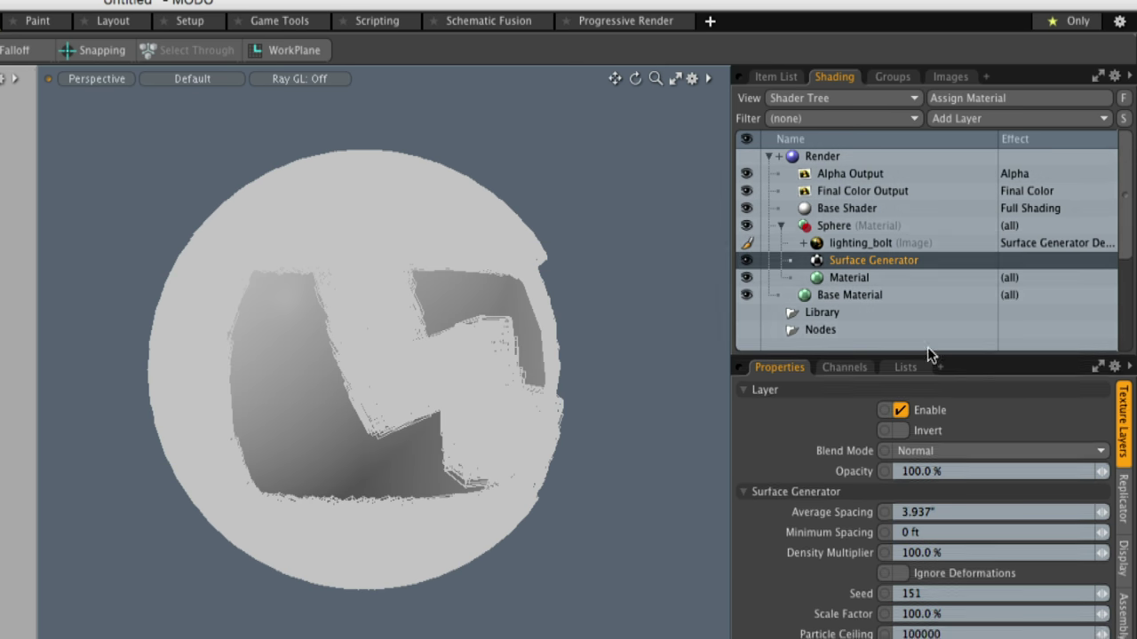
{"action": "left_click_drag", "start_coordinate": [927, 363], "coordinate": [923, 188]}
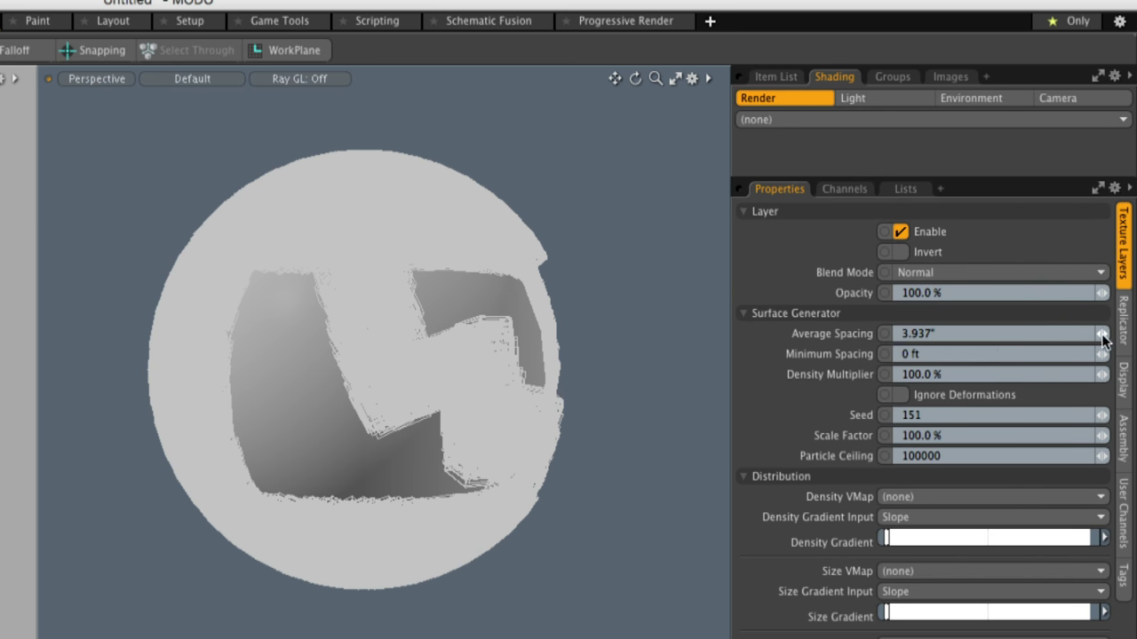
{"action": "left_click", "coordinate": [1012, 332]}
{"action": "type", "text": "200"}
{"action": "key", "text": "Return"}
{"action": "left_click_drag", "start_coordinate": [1013, 333], "coordinate": [856, 336]}
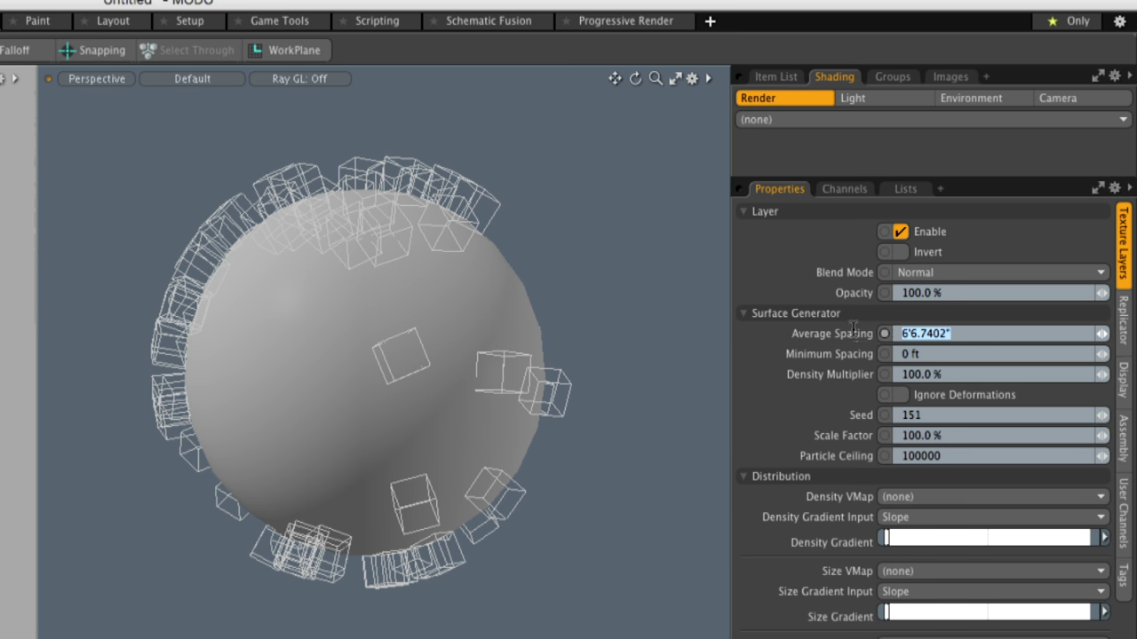
{"action": "type", "text": "100"}
{"action": "key", "text": "Return"}
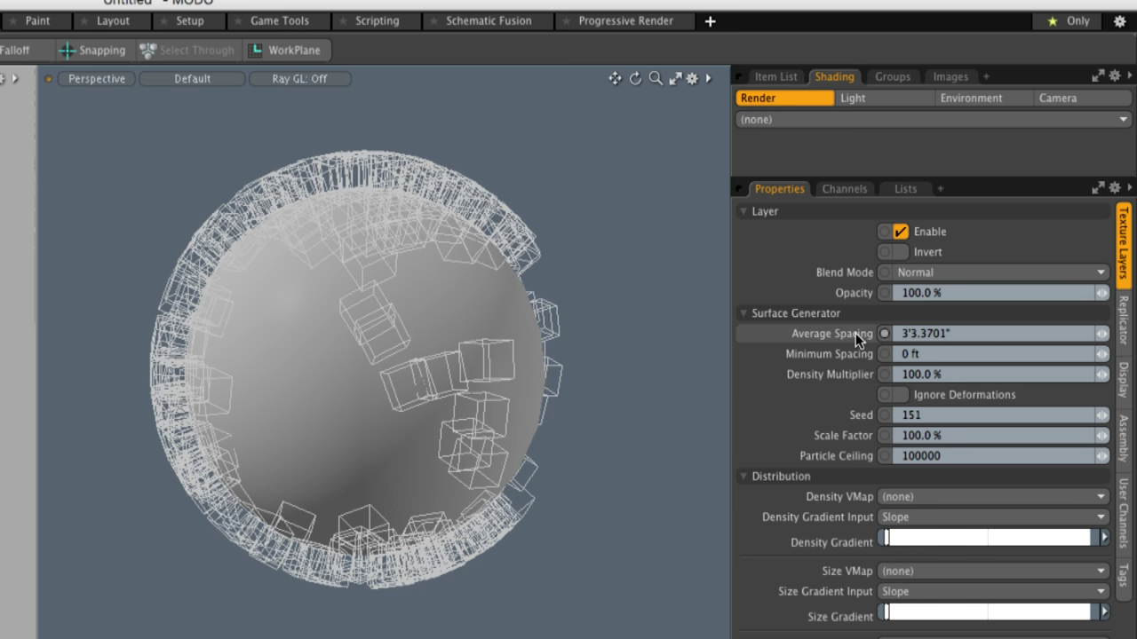
Try an Average Spacing of 500 mm for the Surface Generator, and return it to 100 mm
{"action": "left_click_drag", "start_coordinate": [982, 335], "coordinate": [886, 330]}
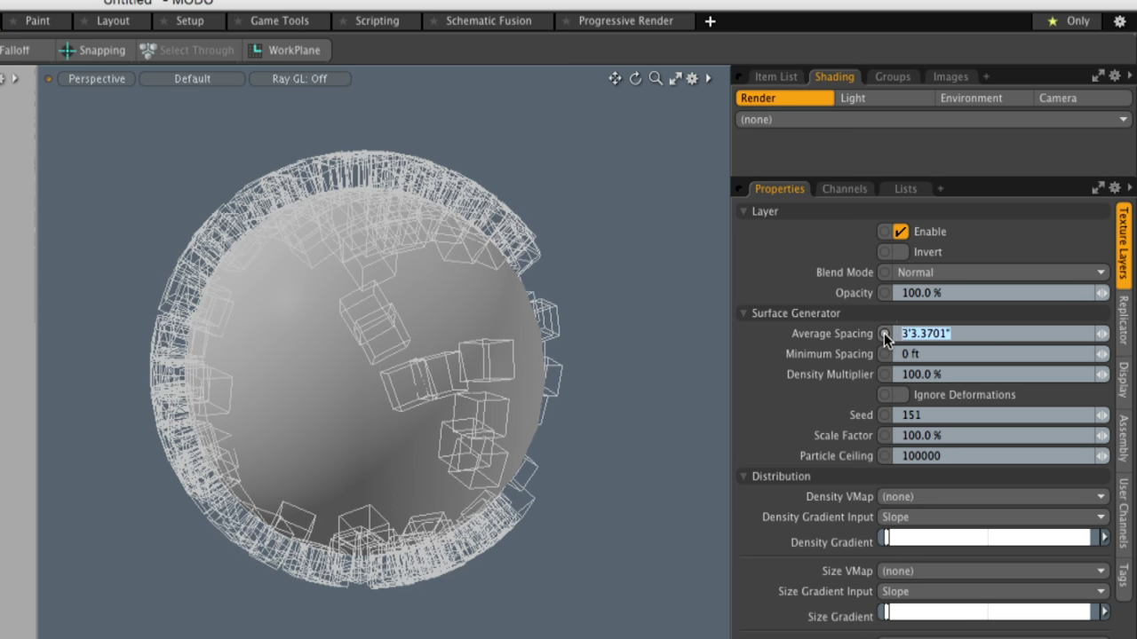
{"action": "type", "text": "500mm"}
{"action": "key", "text": "Return"}
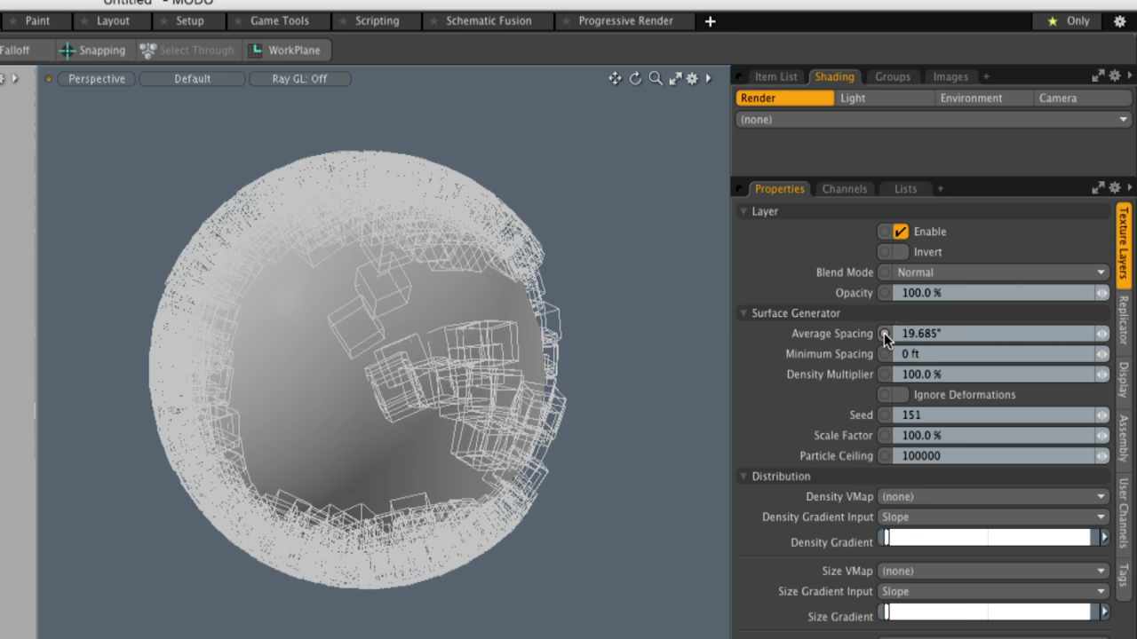
{"action": "left_click", "coordinate": [883, 333]}
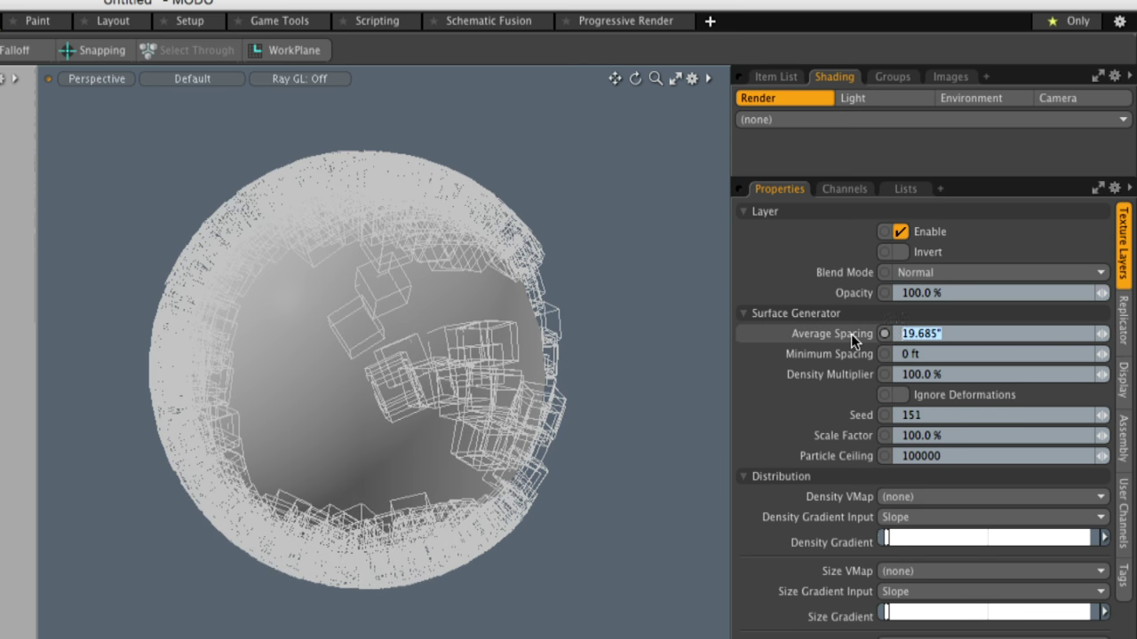
{"action": "type", "text": "100mm"}
{"action": "key", "text": "Return"}
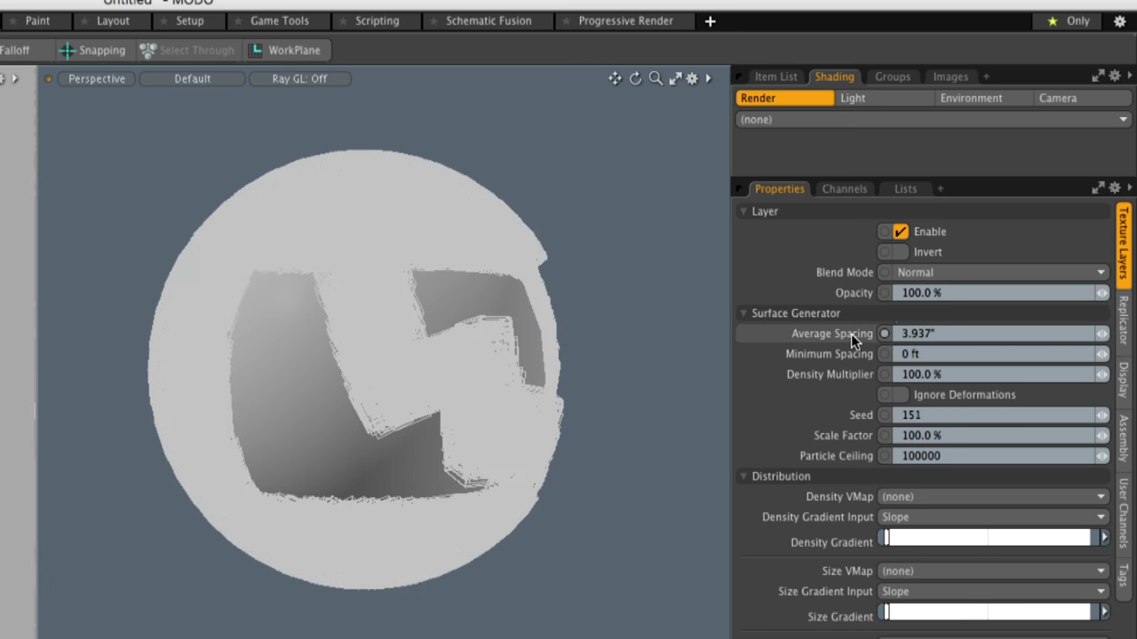
Set both Horizontal Repeat and Vertical Repeat to Repeat in the lighting_bolt layer's texture locator
{"action": "left_click_drag", "start_coordinate": [475, 339], "coordinate": [553, 307], "text": "alt"}
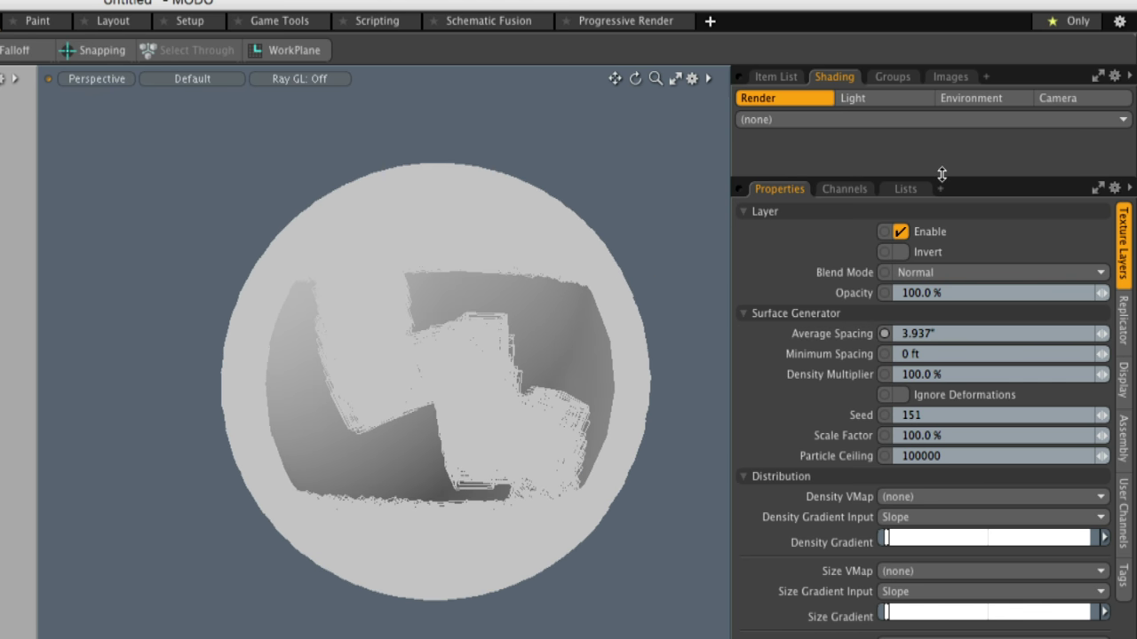
{"action": "mouse_move", "coordinate": [941, 174]}
{"action": "left_mouse_down"}
{"action": "mouse_move", "coordinate": [946, 402]}
{"action": "mouse_move", "coordinate": [941, 164]}
{"action": "left_mouse_up"}
{"action": "left_click", "coordinate": [893, 243]}
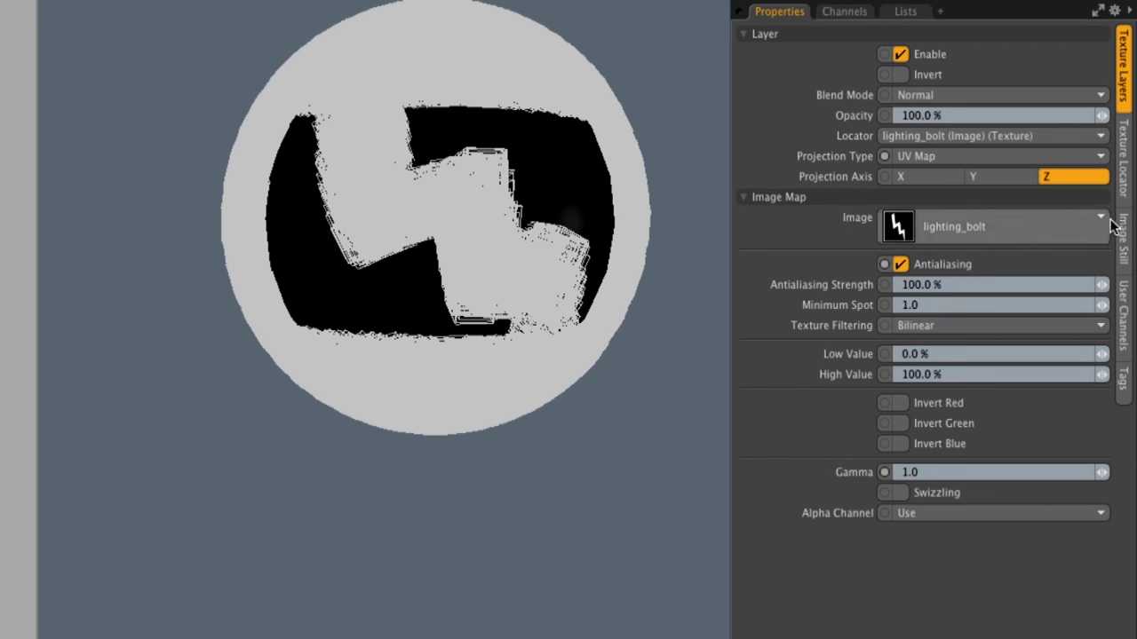
{"action": "left_click", "coordinate": [1123, 325]}
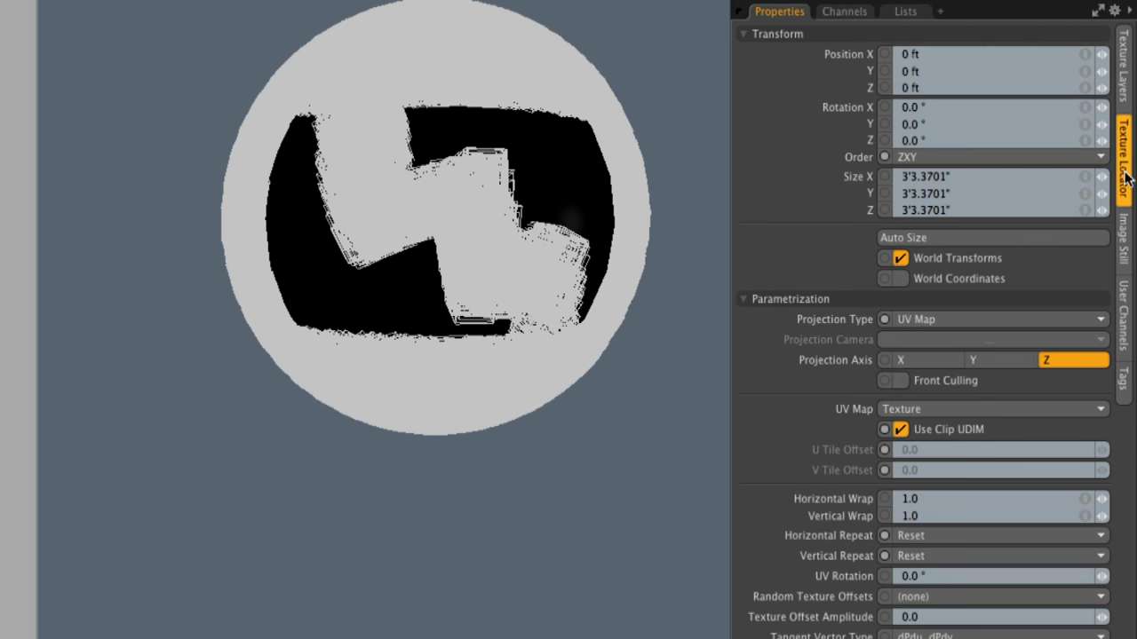
{"action": "left_click", "coordinate": [942, 535]}
{"action": "left_click", "coordinate": [955, 554]}
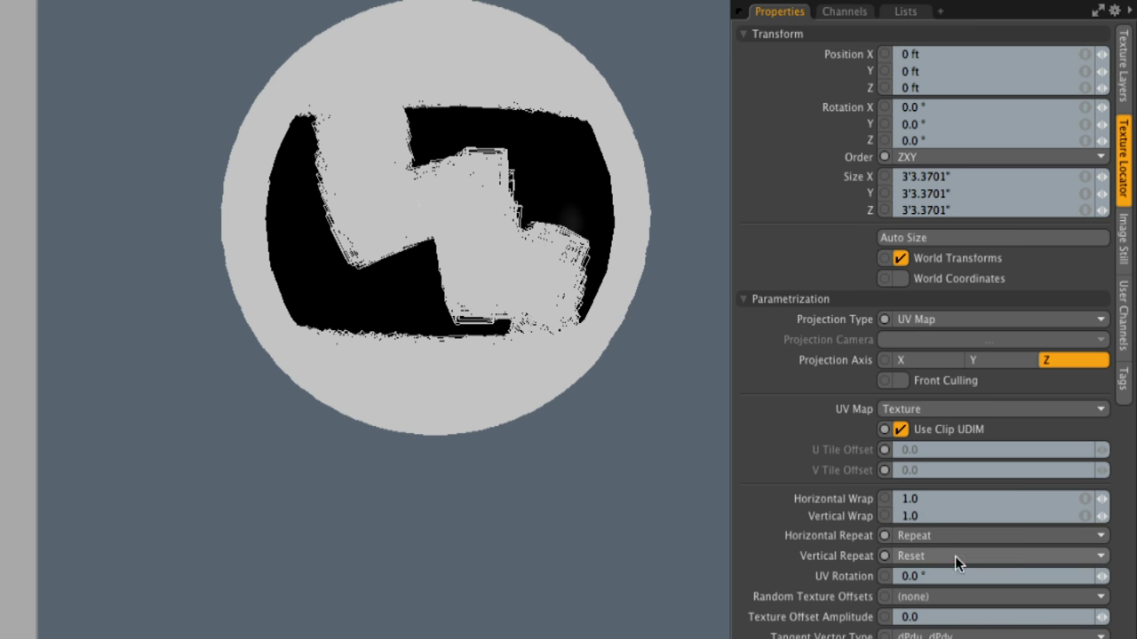
{"action": "left_click", "coordinate": [953, 556]}
{"action": "left_click", "coordinate": [966, 567]}
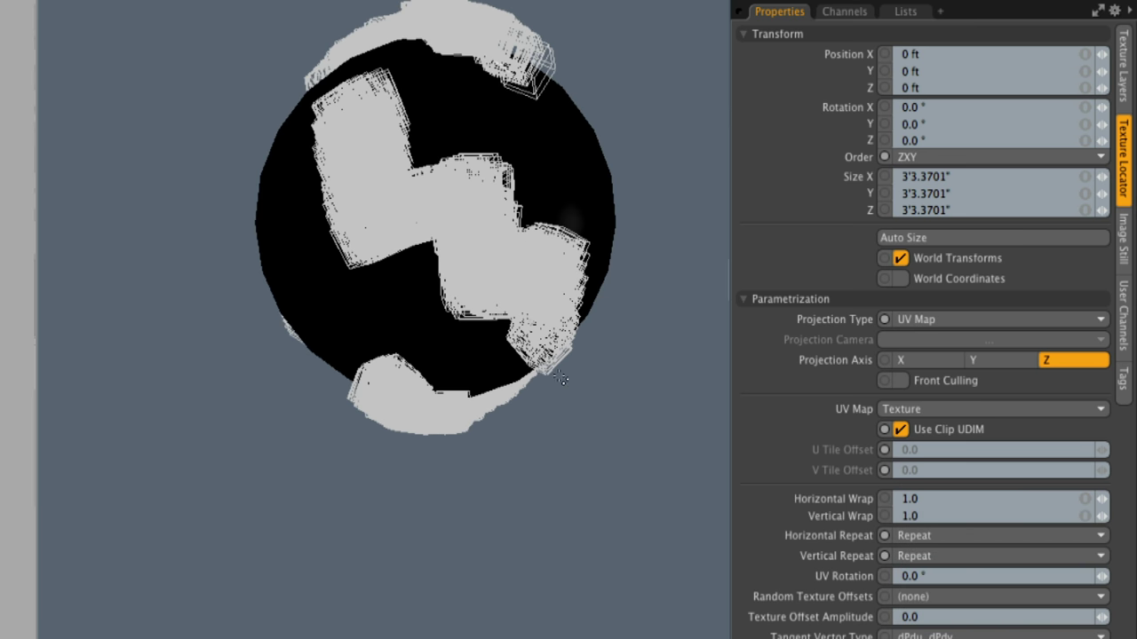
{"action": "left_click_drag", "start_coordinate": [347, 136], "coordinate": [361, 363], "text": "alt"}
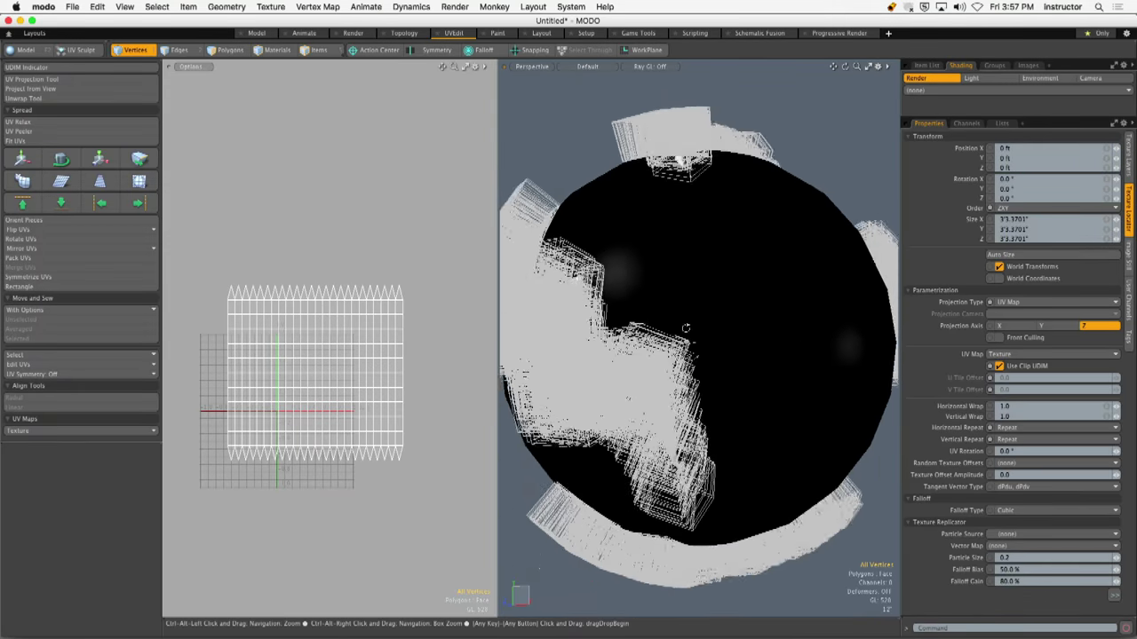
{"action": "left_click_drag", "start_coordinate": [685, 329], "coordinate": [755, 354], "text": "ctrl+alt"}
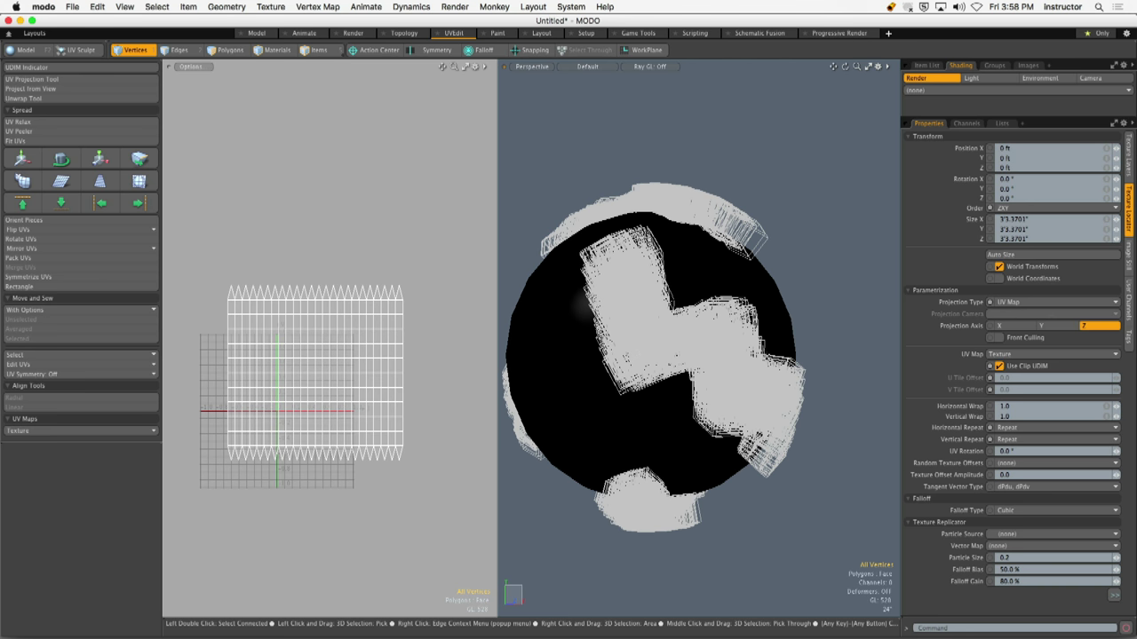
{"action": "left_click_drag", "start_coordinate": [636, 334], "coordinate": [629, 290], "text": "alt"}
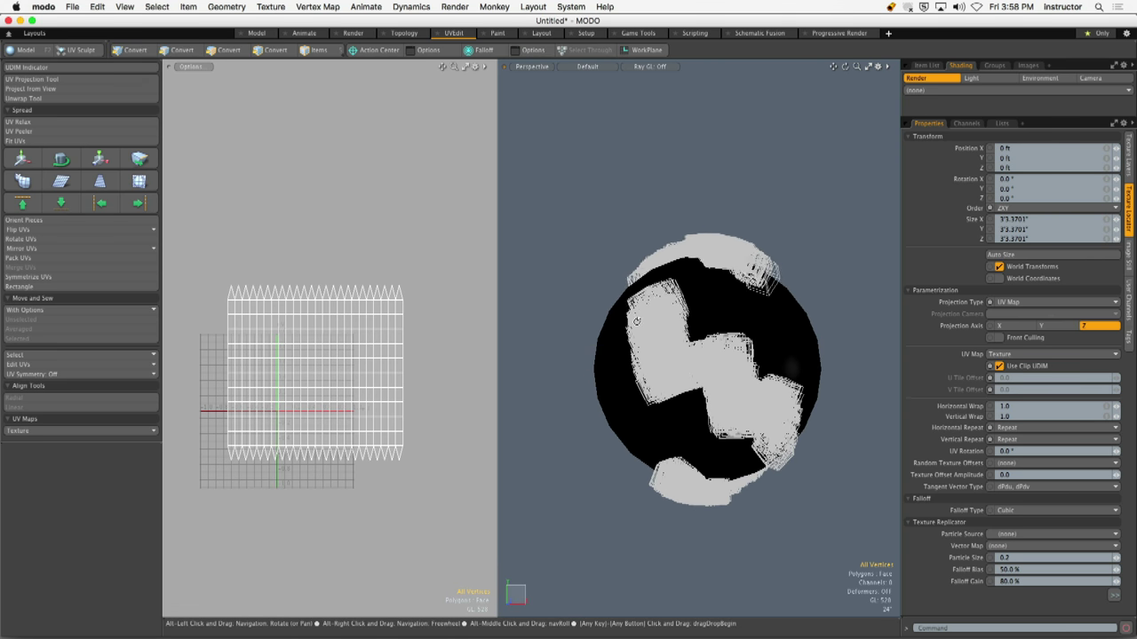
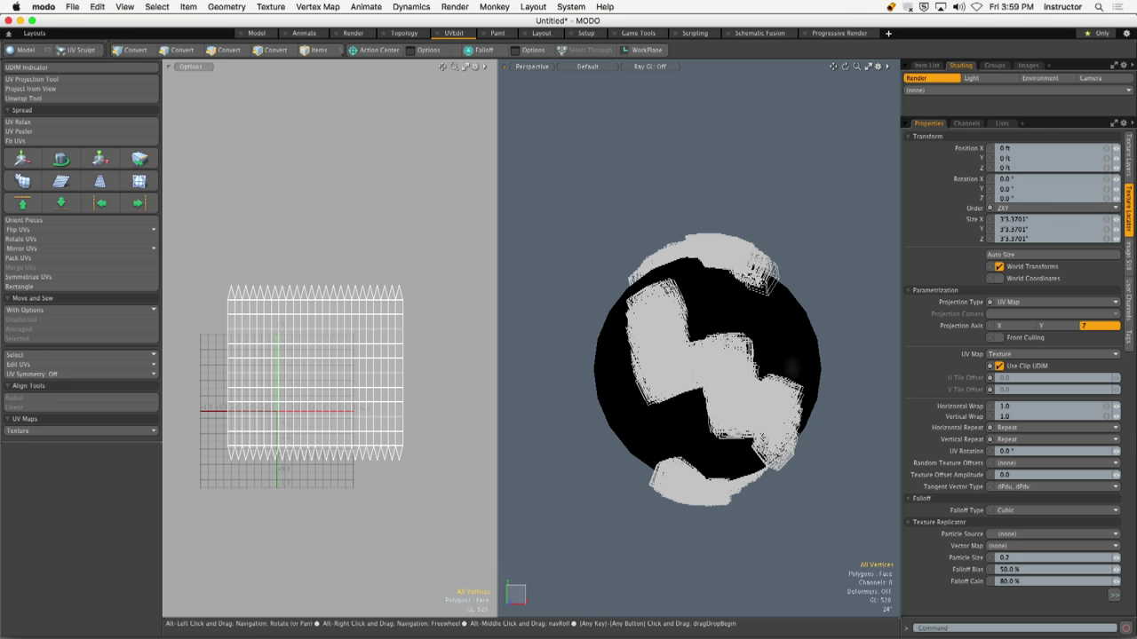
{"action": "left_click_drag", "start_coordinate": [718, 265], "coordinate": [732, 330], "text": "alt"}
{"action": "scroll", "coordinate": [742, 310], "scroll_direction": "up", "scroll_amount": 5}
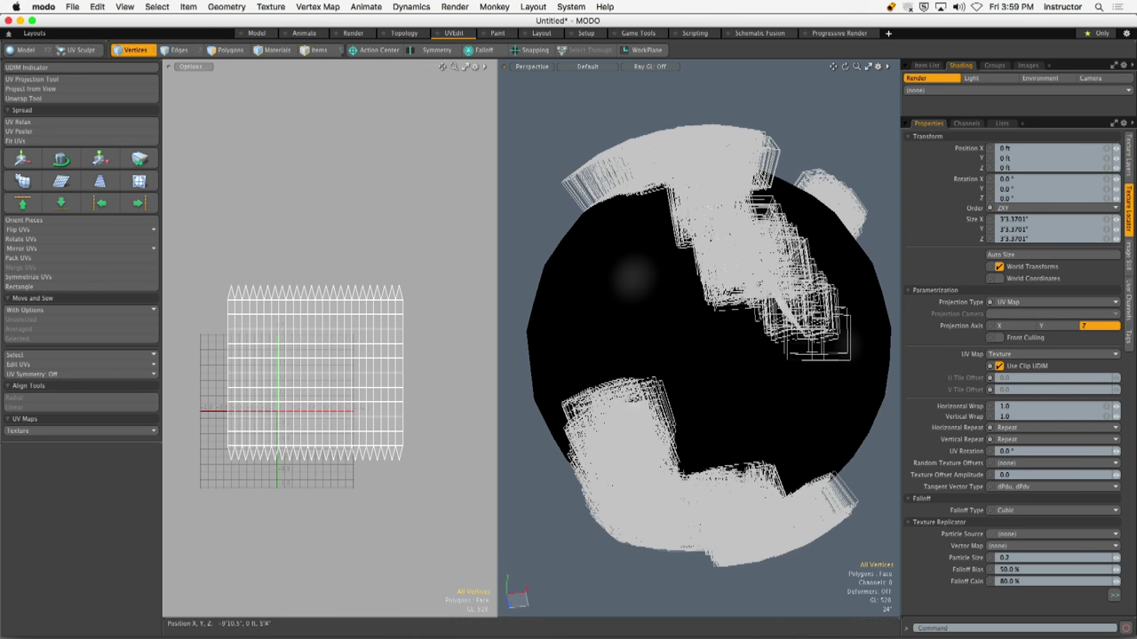
{"action": "left_click_drag", "start_coordinate": [702, 343], "coordinate": [732, 373], "text": "alt"}
{"action": "scroll", "coordinate": [710, 317], "scroll_direction": "down", "scroll_amount": 5}
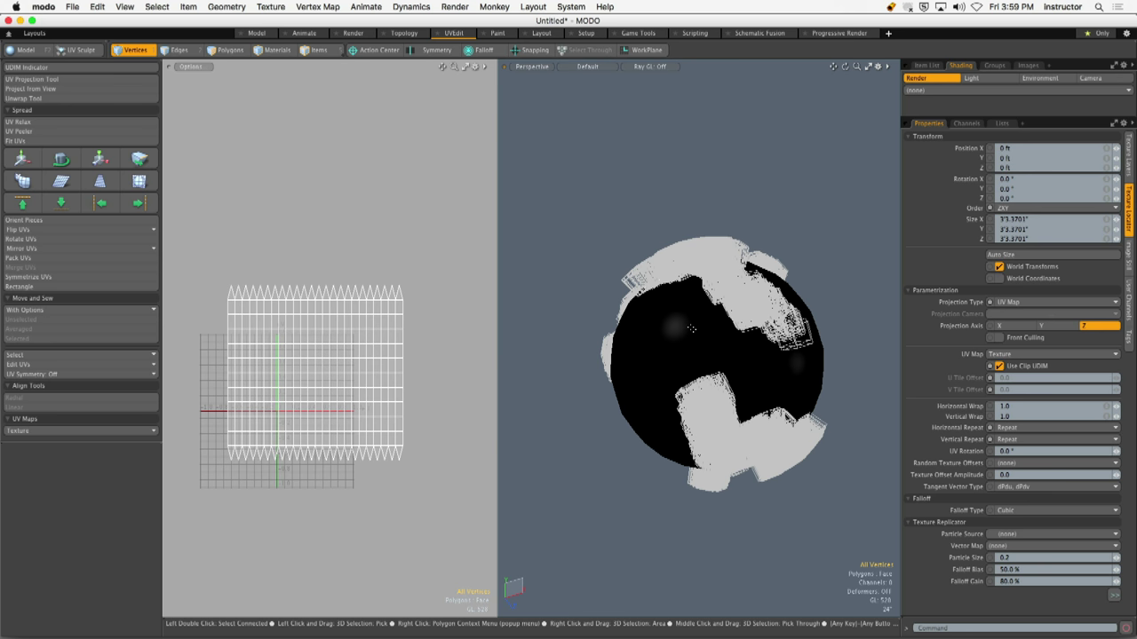
Create a new scene, switch to the Model layout and add a toroid mesh
{"action": "left_click", "coordinate": [74, 7]}
{"action": "left_click", "coordinate": [85, 51]}
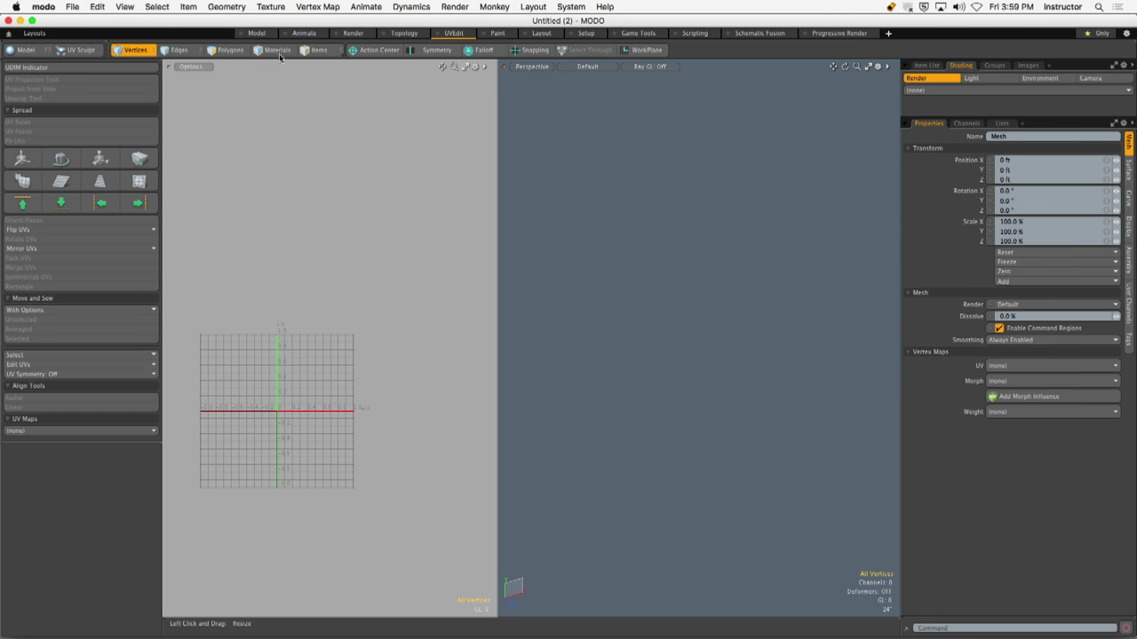
{"action": "left_click", "coordinate": [256, 33]}
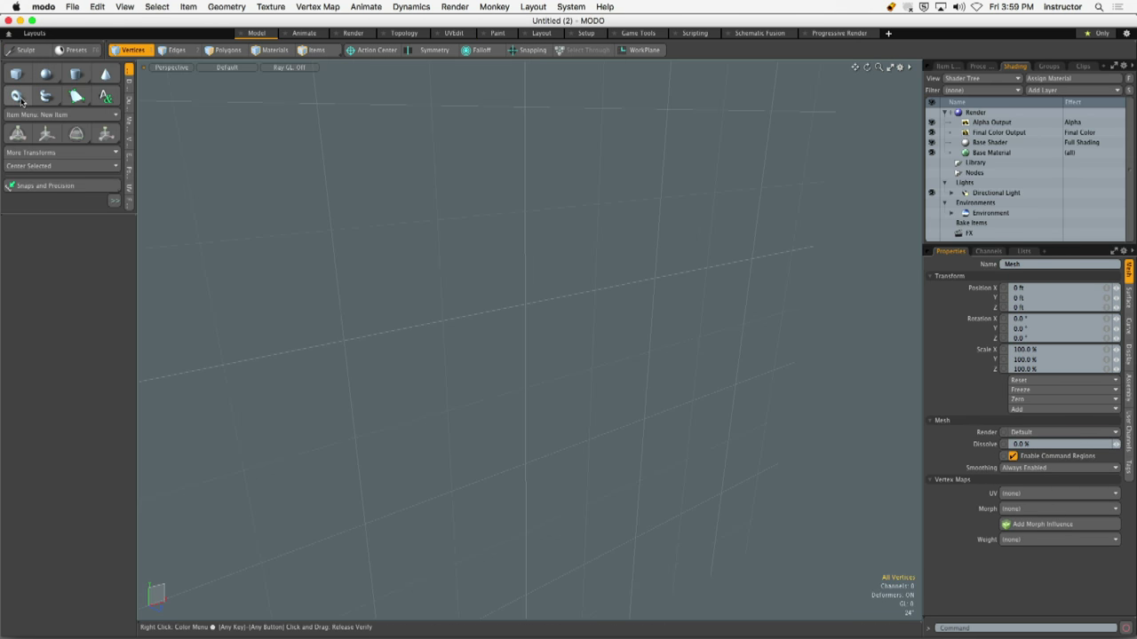
{"action": "left_click_drag", "start_coordinate": [594, 329], "coordinate": [559, 307], "text": "alt"}
{"action": "scroll", "coordinate": [558, 340], "scroll_direction": "up", "scroll_amount": 5}
{"action": "key", "text": "ctrl+space"}
{"action": "left_click", "coordinate": [597, 331]}
{"action": "scroll", "coordinate": [617, 393], "scroll_direction": "down", "scroll_amount": 5}
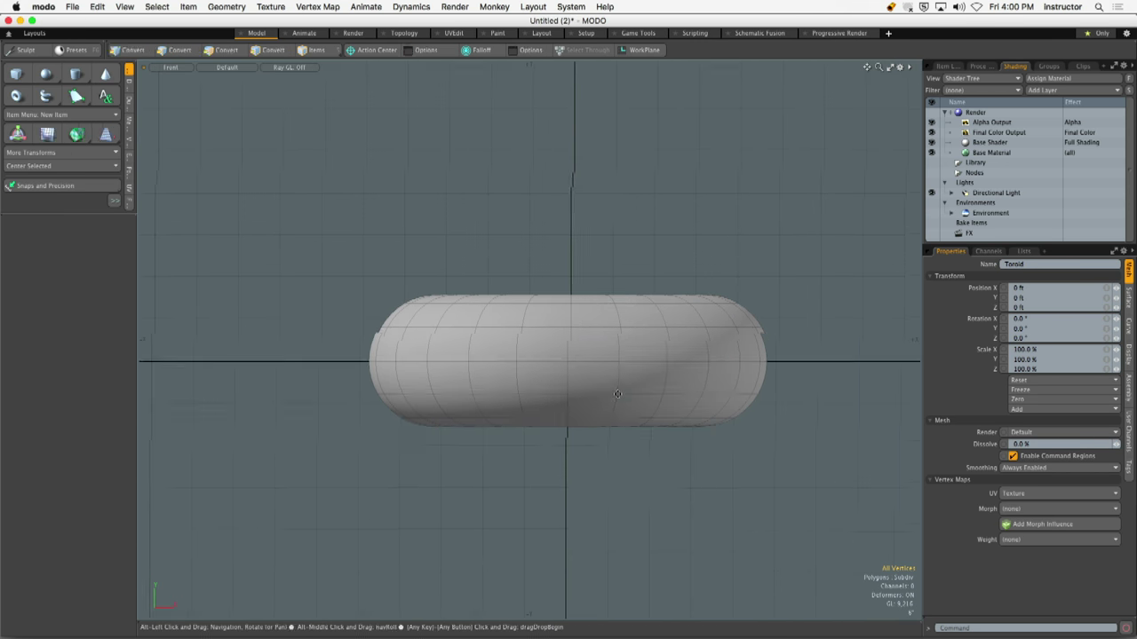
Show the toroid's UV map in the UV layout and select one vertical edge loop in it
{"action": "left_click_drag", "start_coordinate": [614, 394], "coordinate": [607, 399], "text": "alt"}
{"action": "key", "text": "ctrl+space"}
{"action": "left_click", "coordinate": [703, 262]}
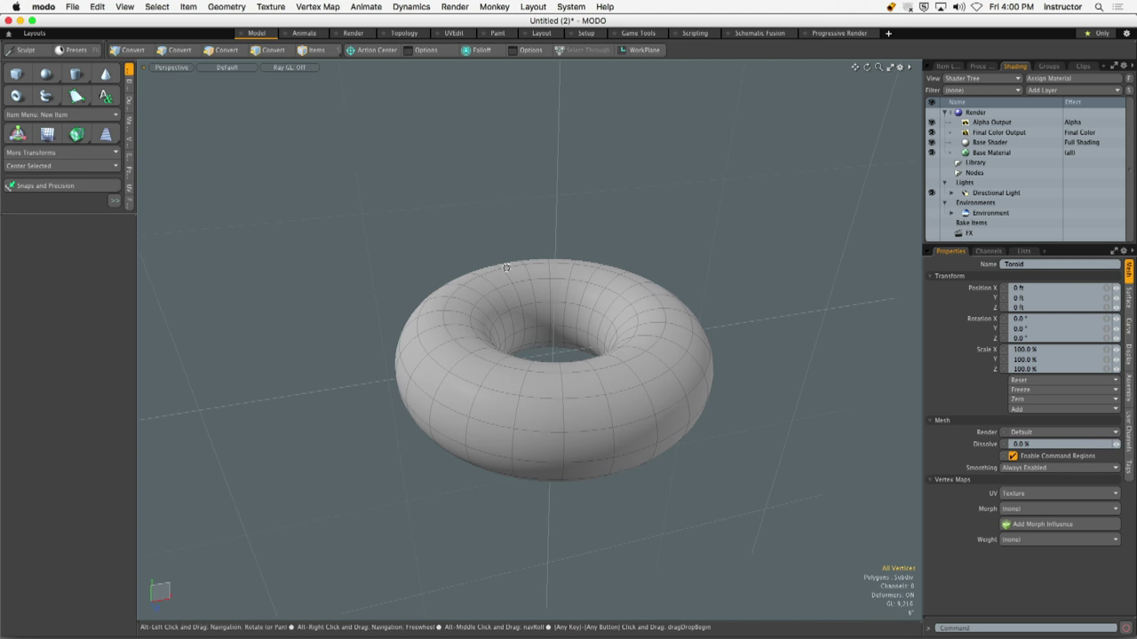
{"action": "mouse_move", "coordinate": [511, 283]}
{"action": "left_mouse_down", "text": "alt"}
{"action": "mouse_move", "coordinate": [497, 307]}
{"action": "mouse_move", "coordinate": [523, 279]}
{"action": "mouse_move", "coordinate": [533, 289]}
{"action": "mouse_move", "coordinate": [523, 273]}
{"action": "mouse_move", "coordinate": [522, 282]}
{"action": "left_mouse_up", "text": "alt"}
{"action": "scroll", "coordinate": [498, 306], "scroll_direction": "up", "scroll_amount": 5}
{"action": "scroll", "coordinate": [533, 289], "scroll_direction": "up", "scroll_amount": 3}
{"action": "scroll", "coordinate": [518, 277], "scroll_direction": "down", "scroll_amount": 2}
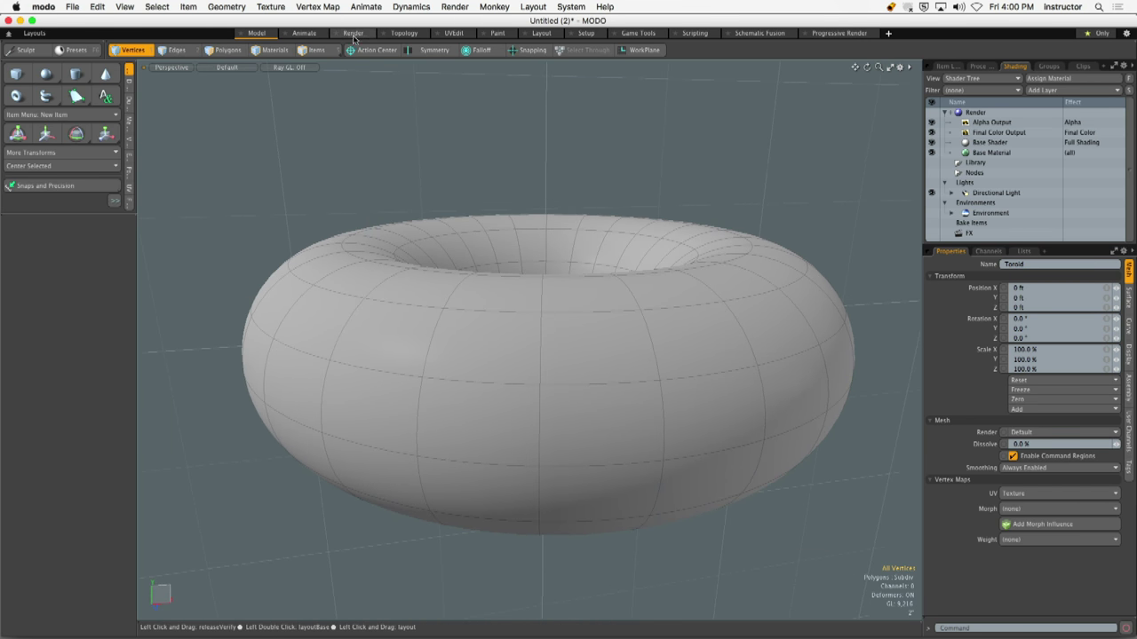
{"action": "left_click", "coordinate": [453, 33]}
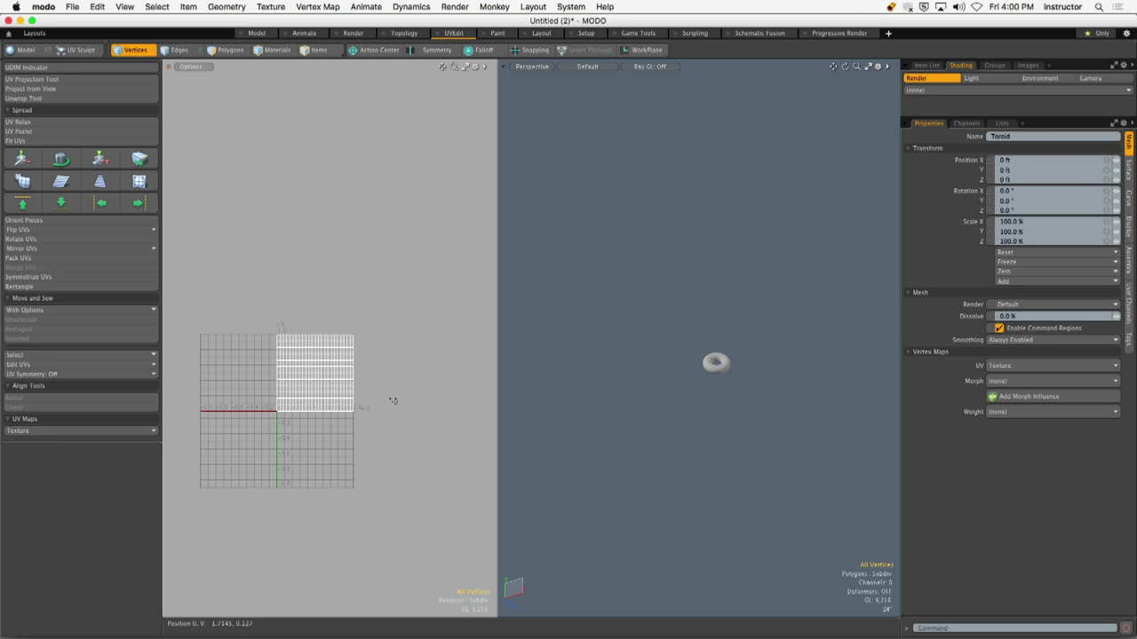
{"action": "key", "text": "2"}
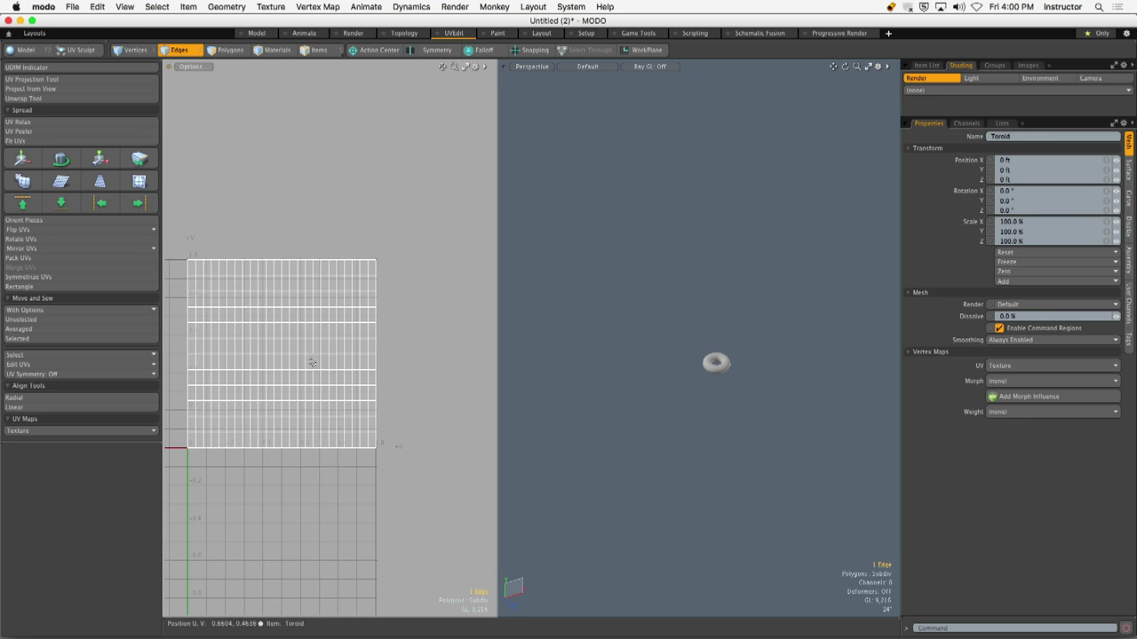
{"action": "double_click", "coordinate": [312, 363]}
{"action": "scroll", "coordinate": [802, 353], "scroll_direction": "up", "scroll_amount": 5}
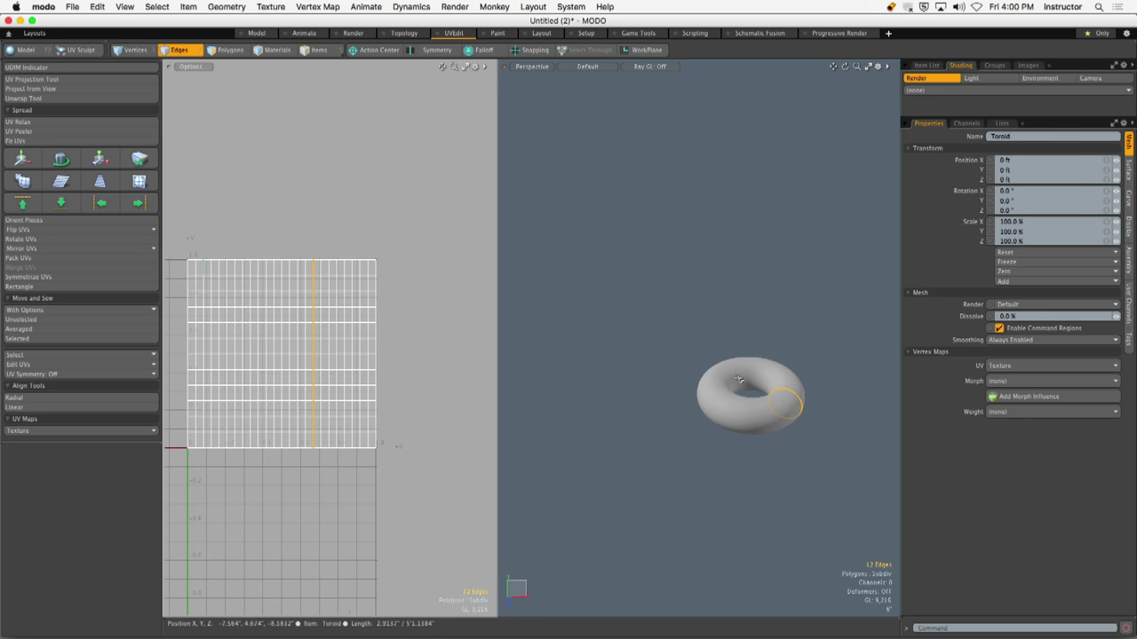
Compare polygon areas in the UV map with the toroid by selecting a polygon loop and the map's upper rows, and clear the selection
{"action": "key", "text": "3"}
{"action": "mouse_move", "coordinate": [739, 417]}
{"action": "left_mouse_down"}
{"action": "mouse_move", "coordinate": [766, 418]}
{"action": "mouse_move", "coordinate": [726, 414]}
{"action": "mouse_move", "coordinate": [697, 442]}
{"action": "mouse_move", "coordinate": [673, 428]}
{"action": "left_mouse_up"}
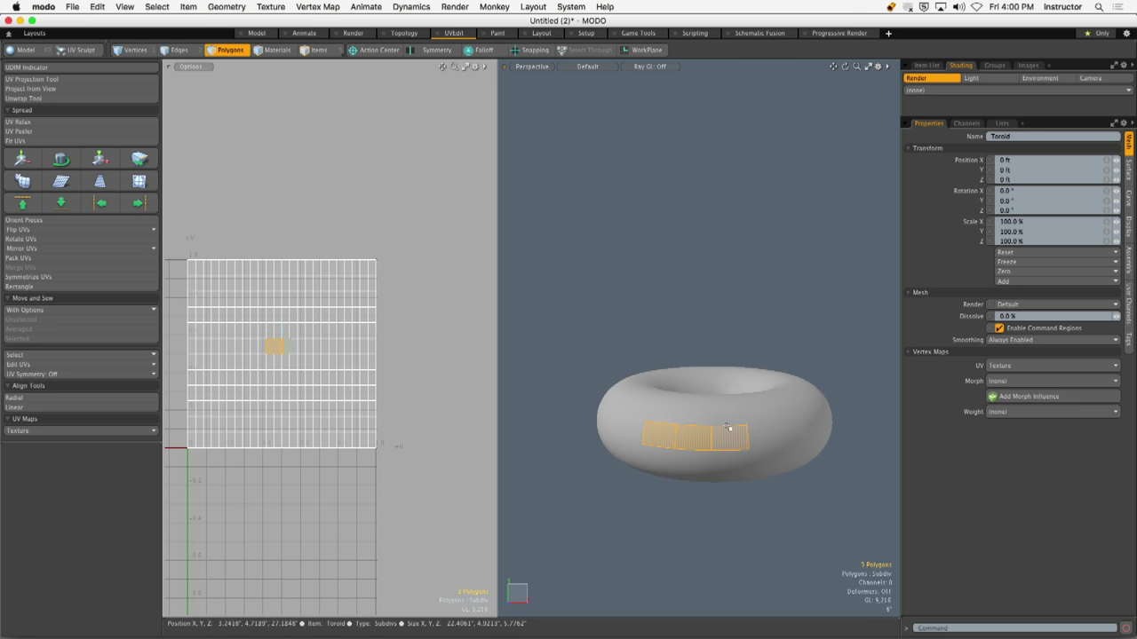
{"action": "key", "text": "l"}
{"action": "mouse_move", "coordinate": [196, 262]}
{"action": "left_mouse_down"}
{"action": "mouse_move", "coordinate": [343, 264]}
{"action": "mouse_move", "coordinate": [369, 279]}
{"action": "mouse_move", "coordinate": [202, 282]}
{"action": "mouse_move", "coordinate": [268, 302]}
{"action": "mouse_move", "coordinate": [396, 293]}
{"action": "left_mouse_up"}
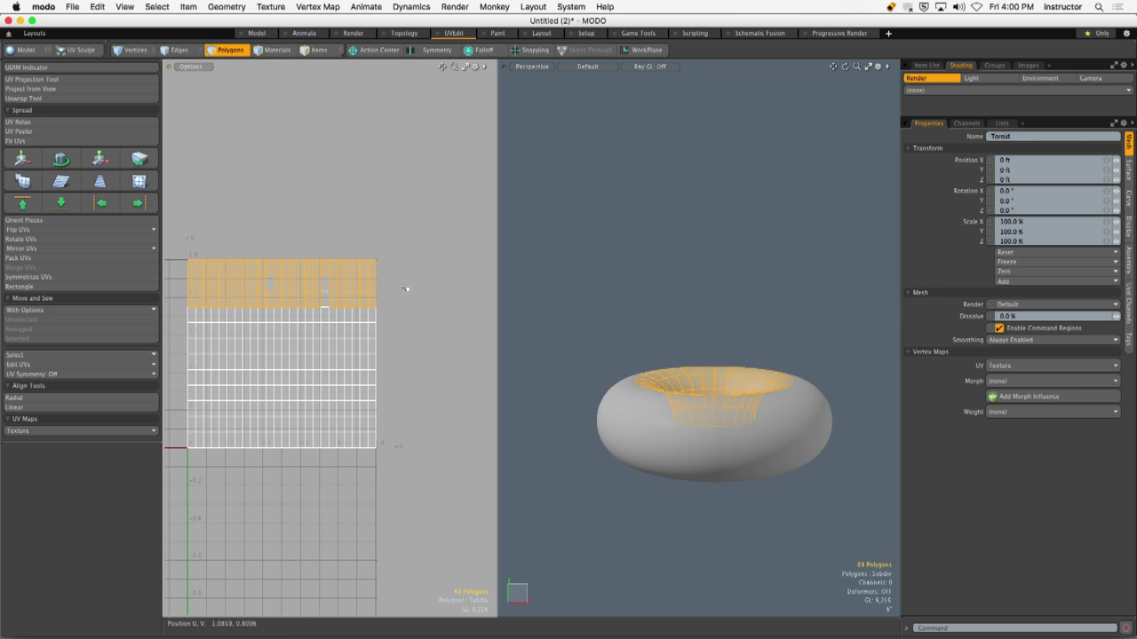
{"action": "left_click", "coordinate": [406, 290]}
Widen the 3D viewport beside the UV view for a larger display of the toroid
{"action": "mouse_move", "coordinate": [730, 359]}
{"action": "left_mouse_down", "text": "alt"}
{"action": "mouse_move", "coordinate": [723, 406]}
{"action": "mouse_move", "coordinate": [716, 376]}
{"action": "mouse_move", "coordinate": [683, 343]}
{"action": "left_mouse_up", "text": "alt"}
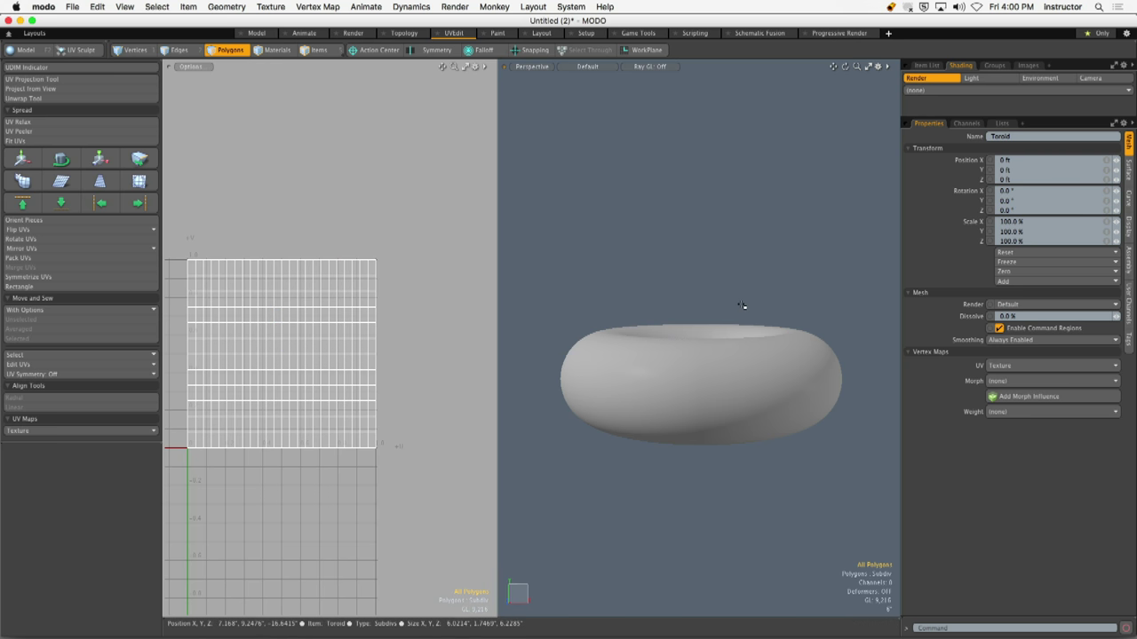
{"action": "left_click_drag", "start_coordinate": [741, 307], "coordinate": [761, 325], "text": "alt"}
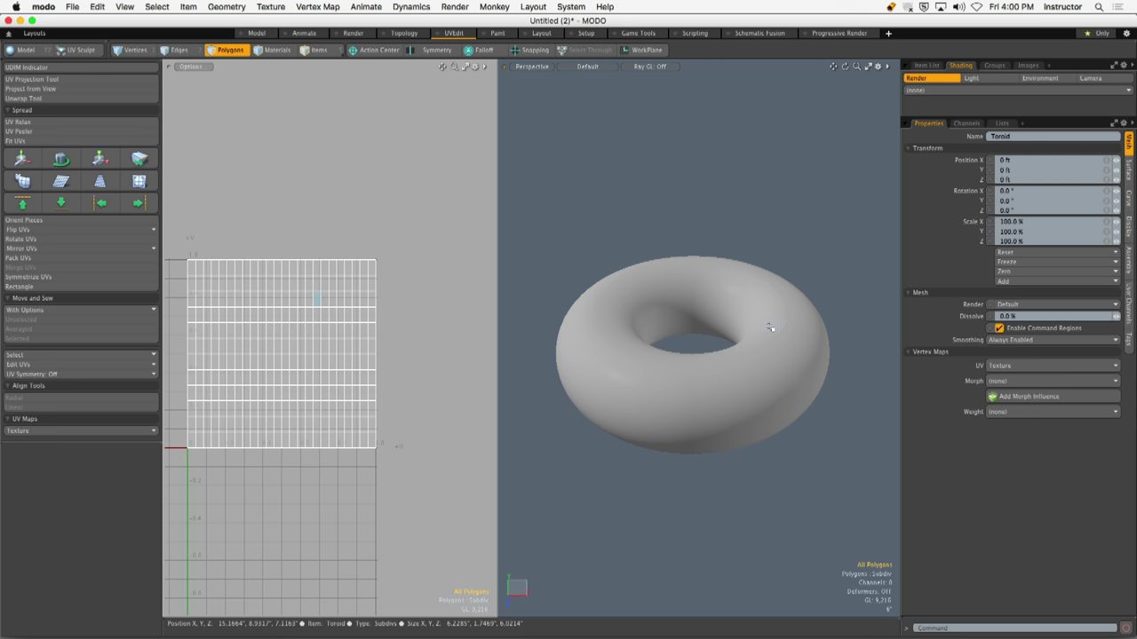
{"action": "left_click_drag", "start_coordinate": [649, 388], "coordinate": [737, 363], "text": "alt"}
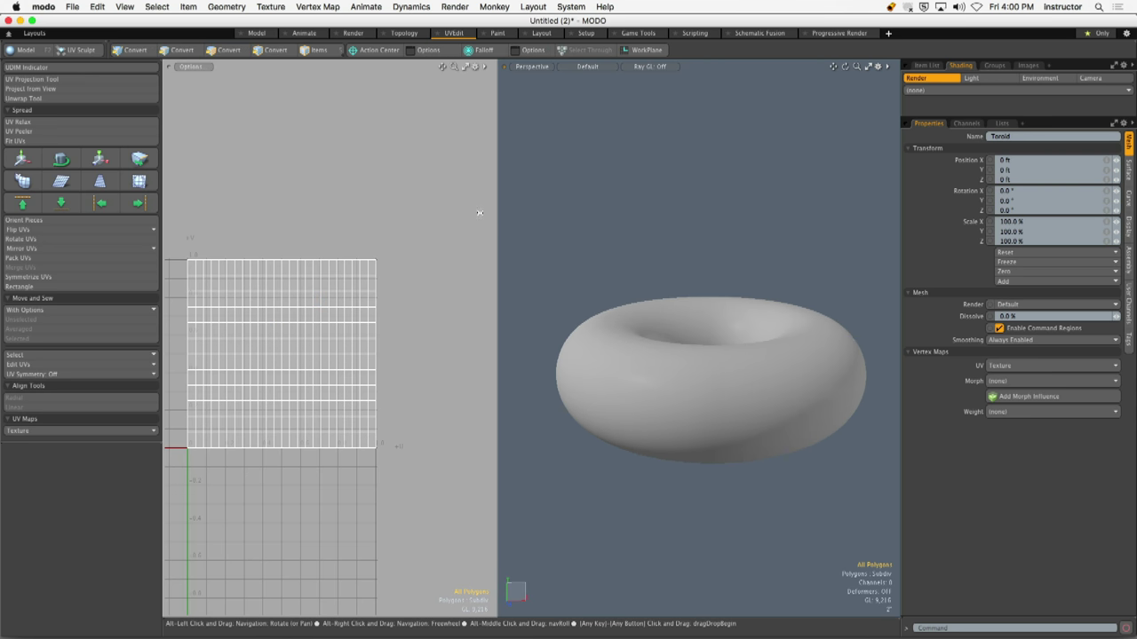
{"action": "left_click_drag", "start_coordinate": [498, 209], "coordinate": [334, 237]}
{"action": "left_click_drag", "start_coordinate": [708, 401], "coordinate": [750, 388], "text": "ctrl+alt"}
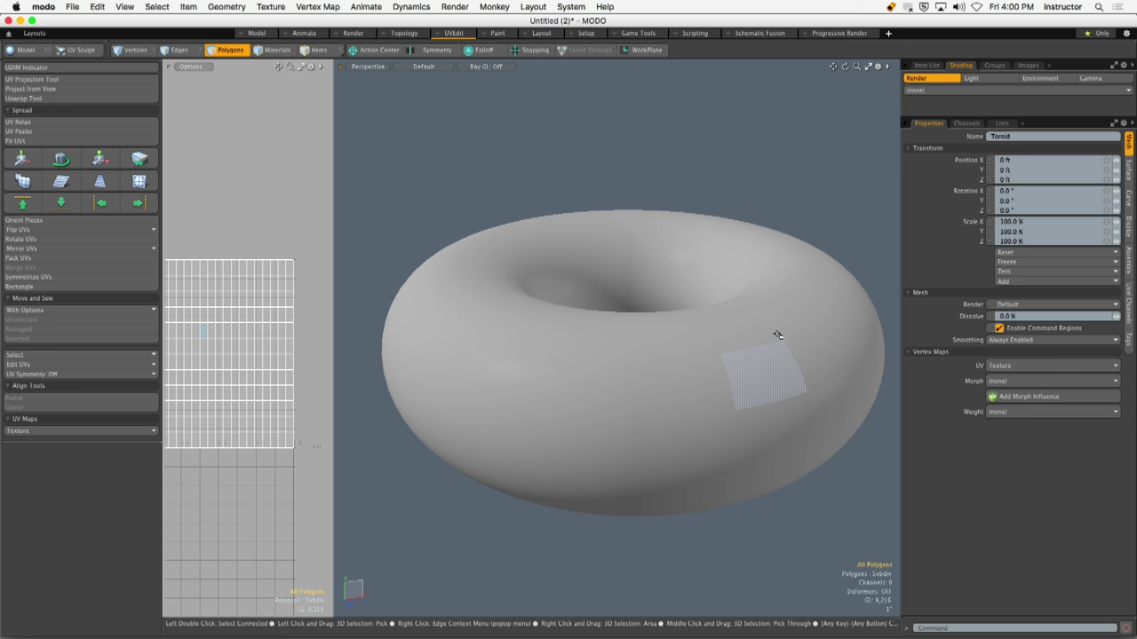
{"action": "left_click_drag", "start_coordinate": [598, 279], "coordinate": [571, 289], "text": "ctrl+alt"}
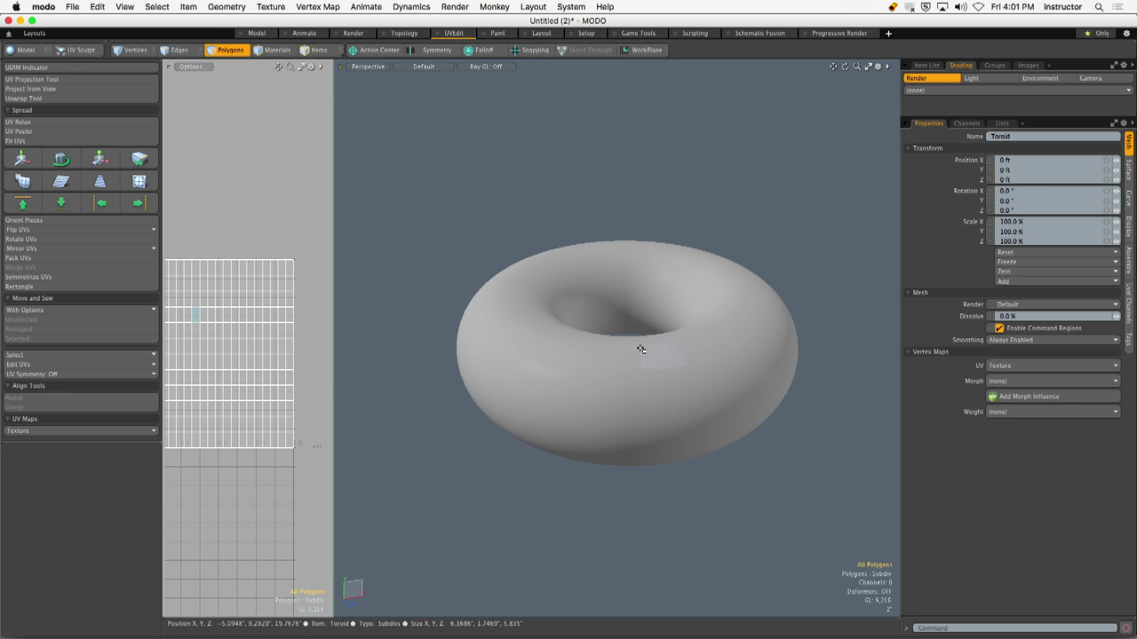
Switch to the Paint layout and view the 3D viewport's shading properties
{"action": "left_click", "coordinate": [497, 33]}
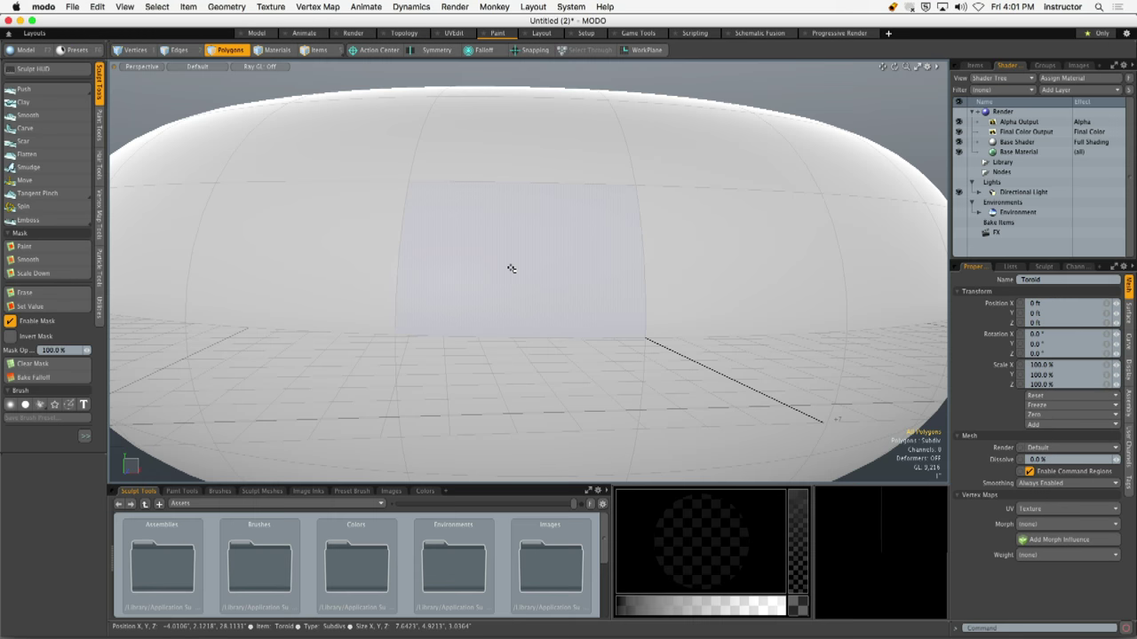
{"action": "scroll", "coordinate": [581, 296], "scroll_direction": "down", "scroll_amount": 10}
{"action": "left_click_drag", "start_coordinate": [581, 297], "coordinate": [592, 317], "text": "alt"}
{"action": "key", "text": "o"}
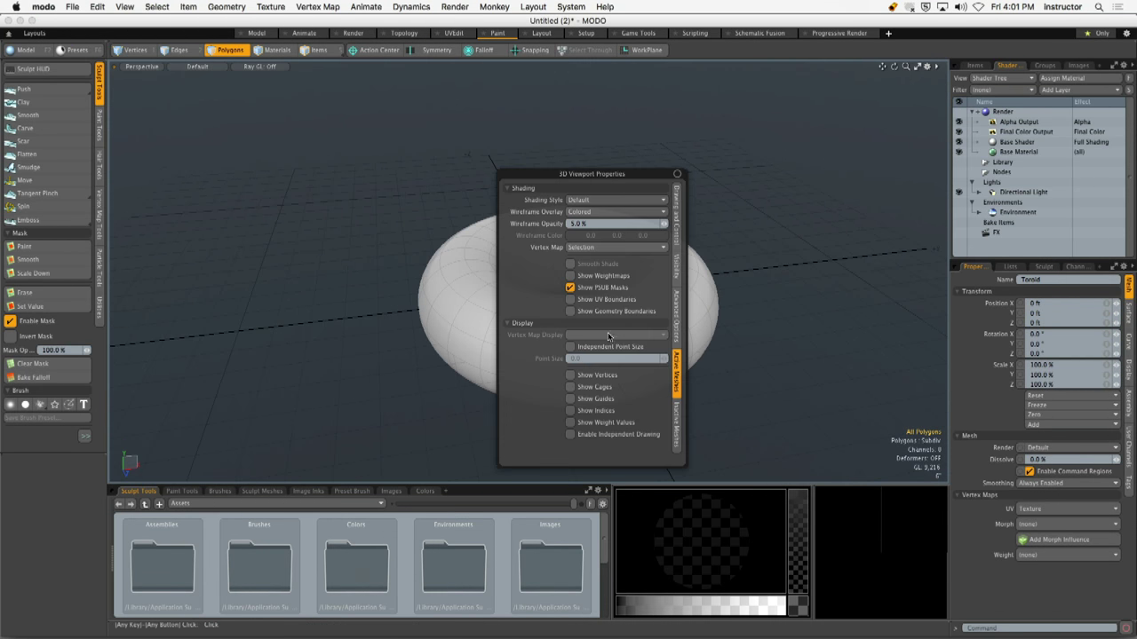
{"action": "left_click", "coordinate": [676, 267]}
{"action": "left_click_drag", "start_coordinate": [688, 312], "coordinate": [693, 312], "text": "alt"}
{"action": "left_click_drag", "start_coordinate": [692, 313], "coordinate": [716, 287], "text": "ctrl+alt"}
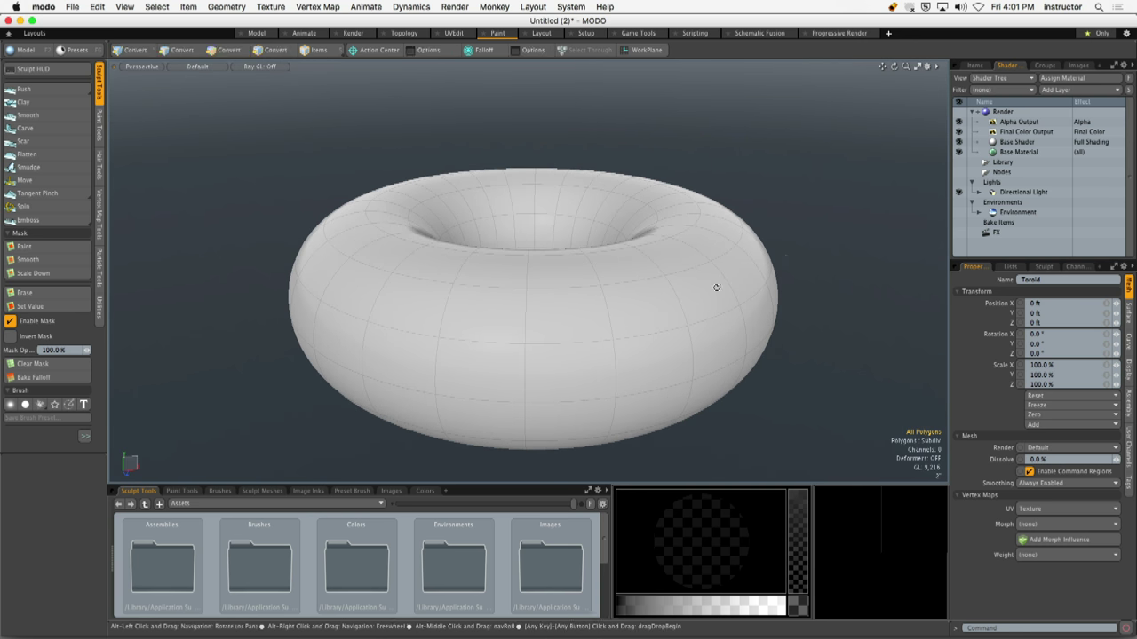
{"action": "double_click", "coordinate": [665, 292]}
{"action": "key", "text": "n"}
{"action": "key", "text": "d"}
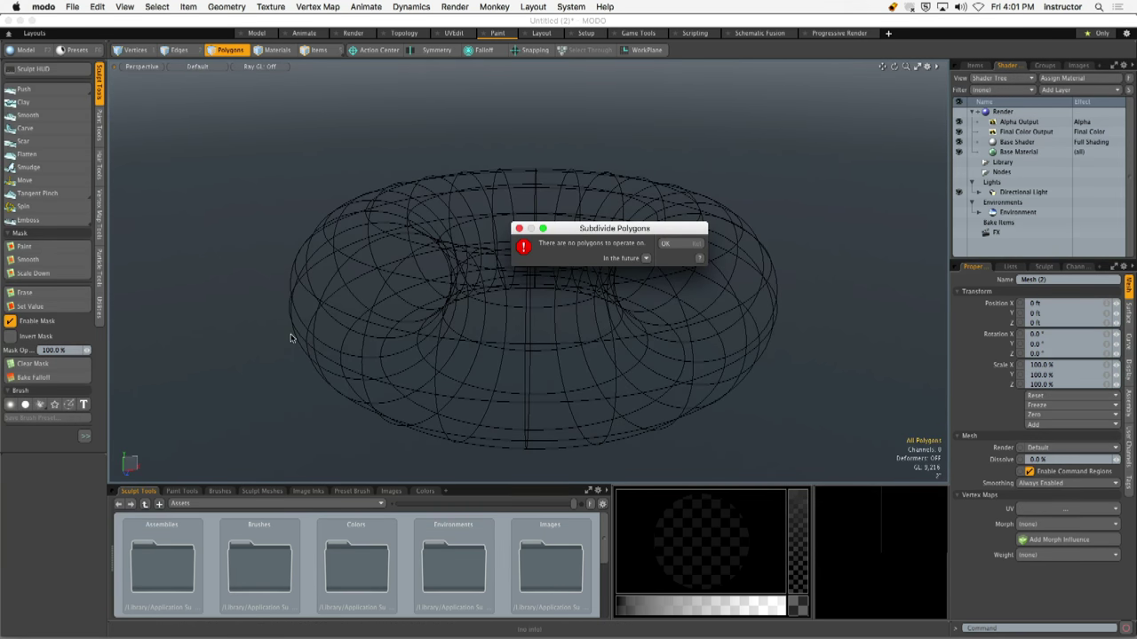
{"action": "left_click", "coordinate": [675, 243]}
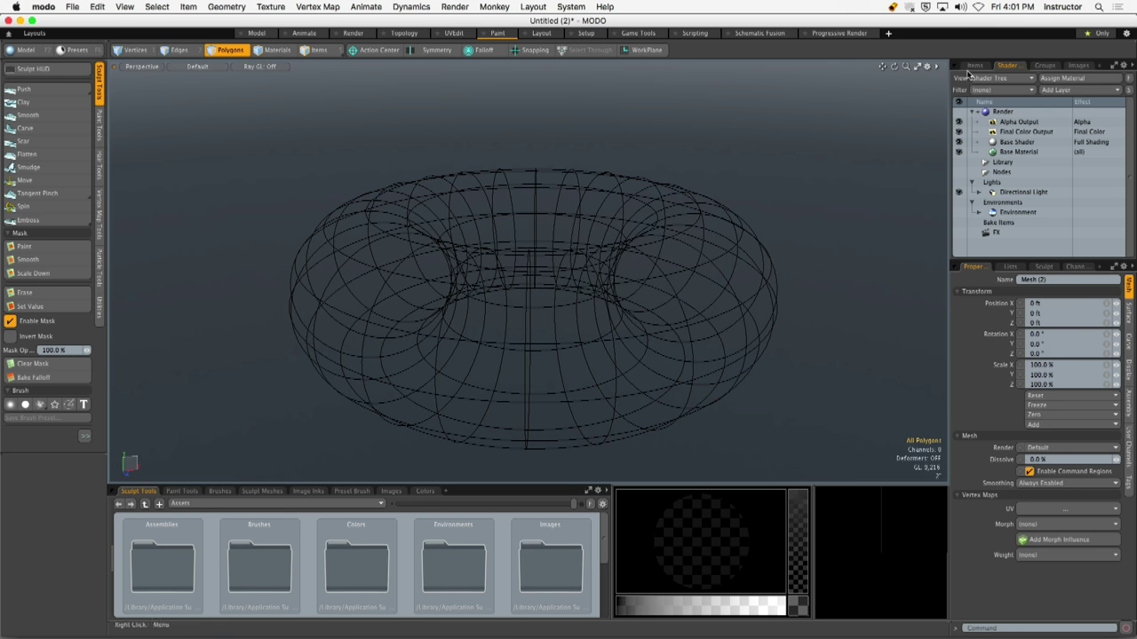
{"action": "left_click", "coordinate": [976, 67]}
{"action": "left_click", "coordinate": [1038, 131]}
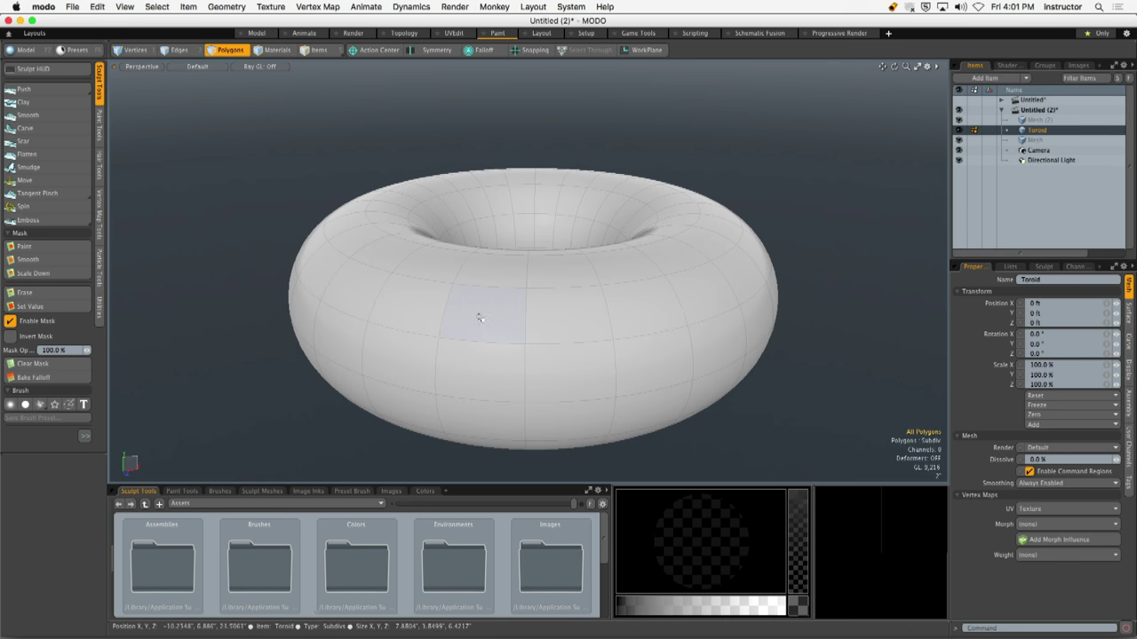
Select all polygons of the toroid and assign them a new material named Donut
{"action": "double_click", "coordinate": [489, 332]}
{"action": "key", "text": "m"}
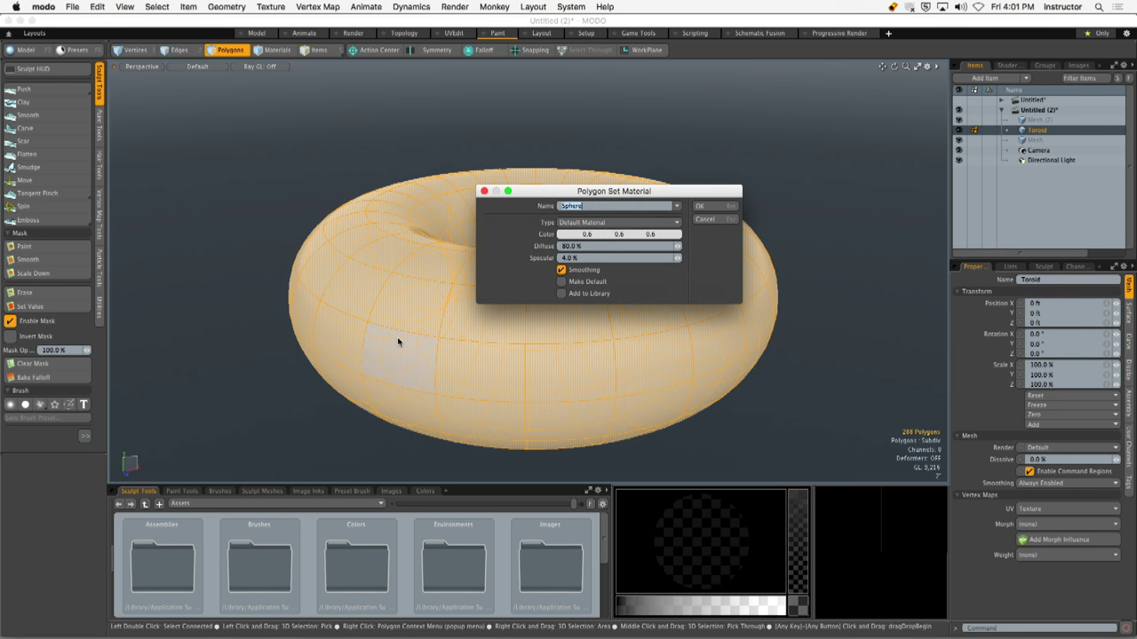
{"action": "type", "text": "Donut"}
{"action": "key", "text": "Return"}
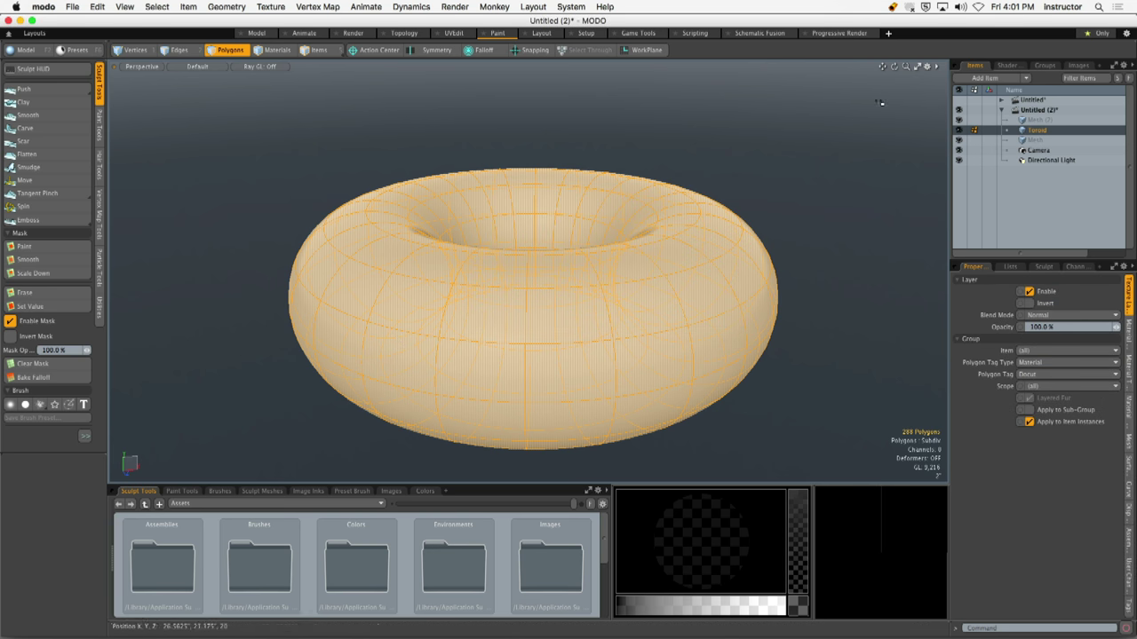
Expand the Donut material group in the Shader Tree and deselect the toroid's polygons
{"action": "left_click", "coordinate": [1007, 66]}
{"action": "left_click", "coordinate": [981, 153]}
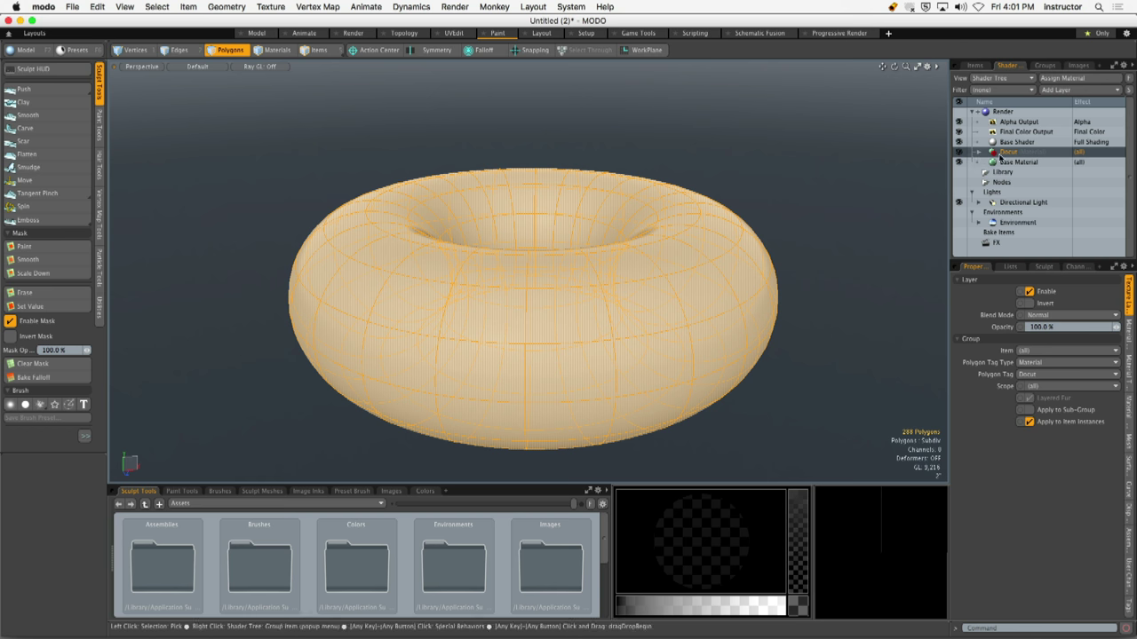
{"action": "left_click", "coordinate": [981, 153]}
{"action": "left_click", "coordinate": [759, 183]}
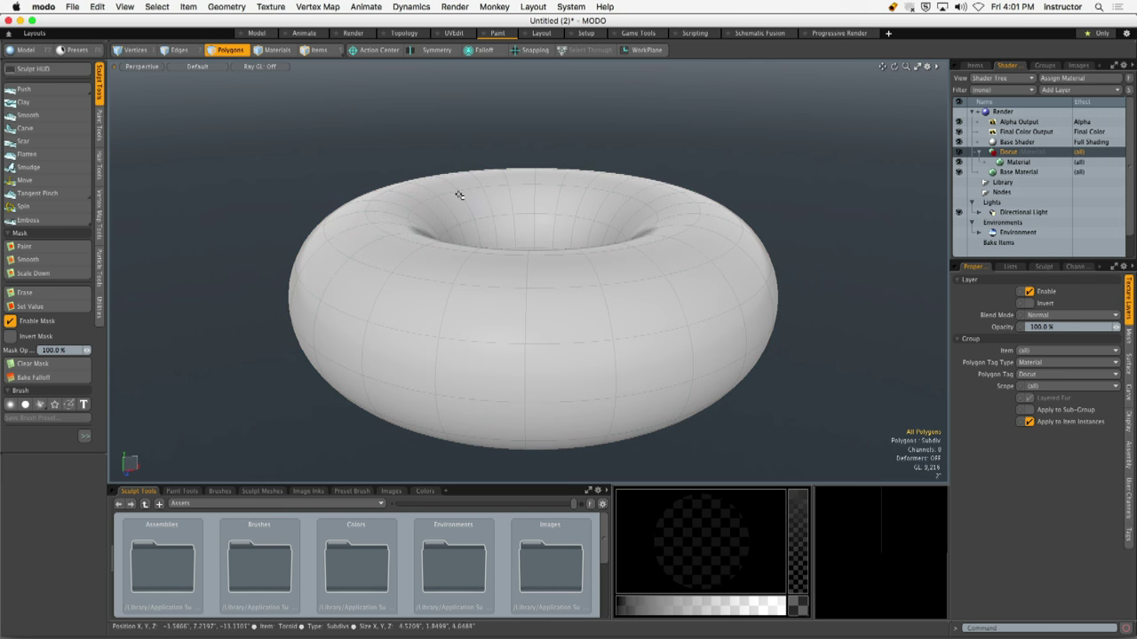
{"action": "left_click_drag", "start_coordinate": [400, 174], "coordinate": [334, 191], "text": "alt"}
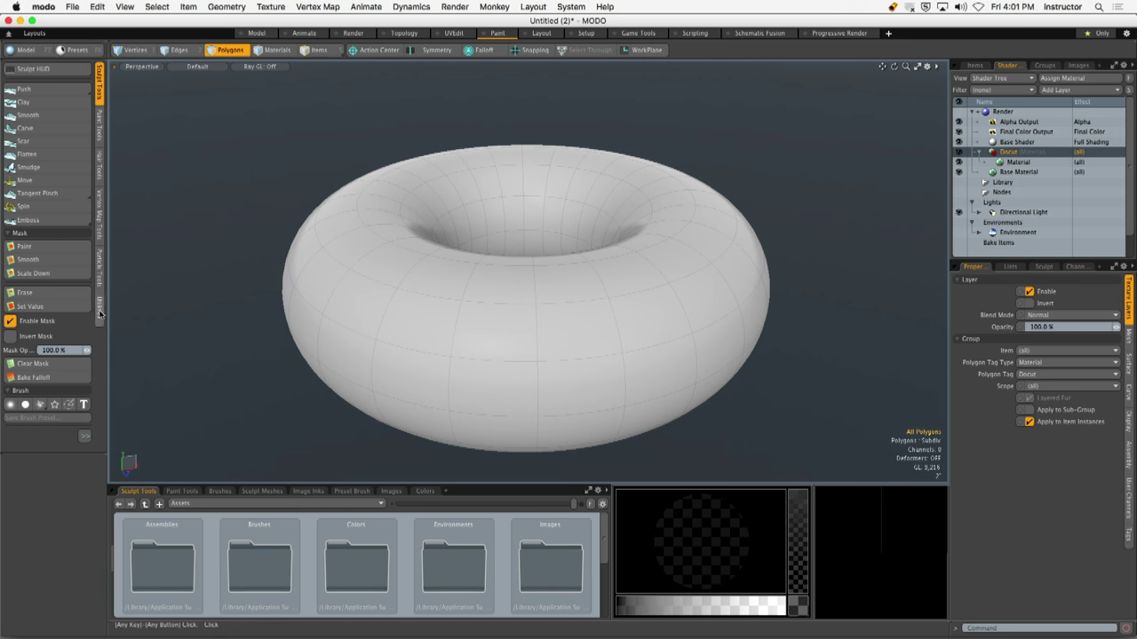
{"action": "left_click_drag", "start_coordinate": [433, 234], "coordinate": [494, 235], "text": "alt+shift"}
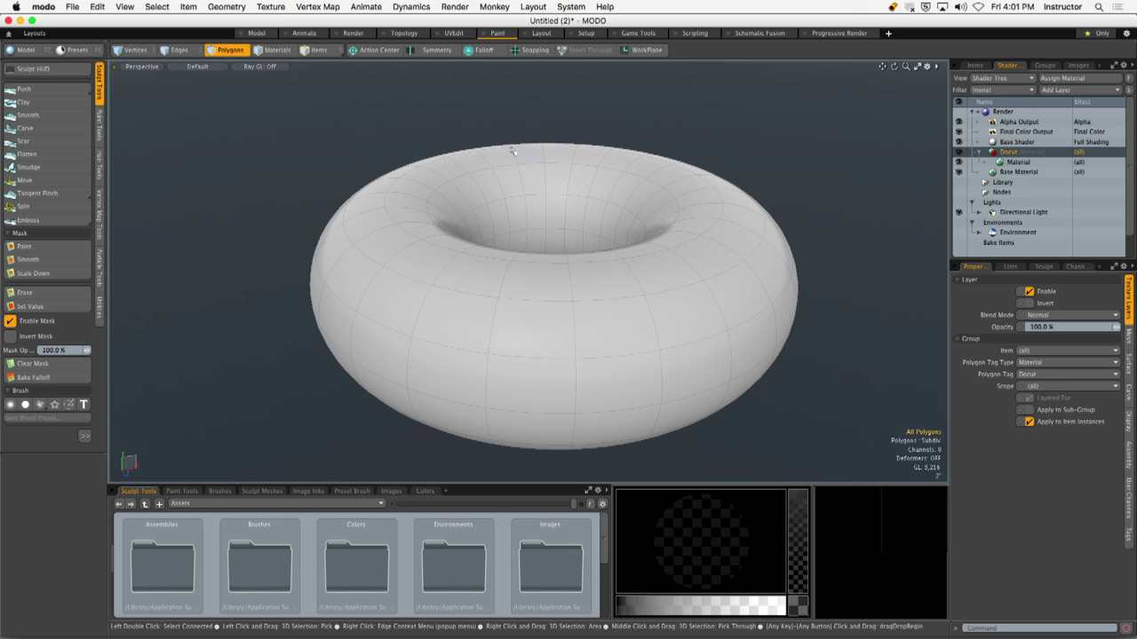
Try selecting a freehand strip of polygons across the toroid's front, and select the whole connected toroid instead
{"action": "mouse_move", "coordinate": [399, 269]}
{"action": "left_mouse_down"}
{"action": "mouse_move", "coordinate": [583, 353]}
{"action": "mouse_move", "coordinate": [777, 325]}
{"action": "left_mouse_up"}
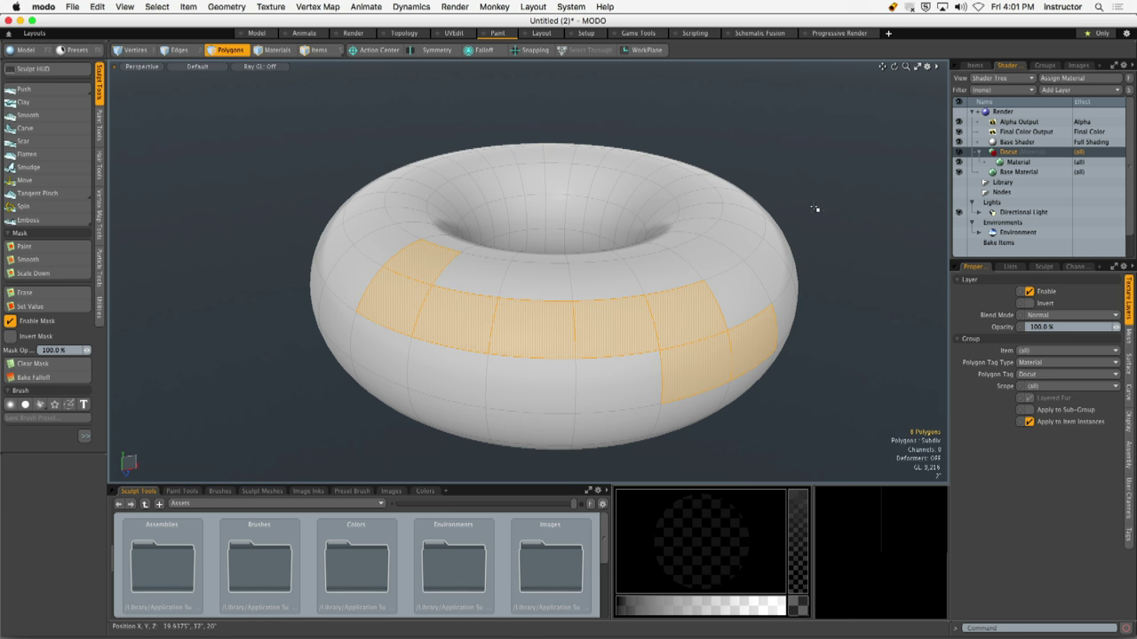
{"action": "left_click", "coordinate": [832, 293]}
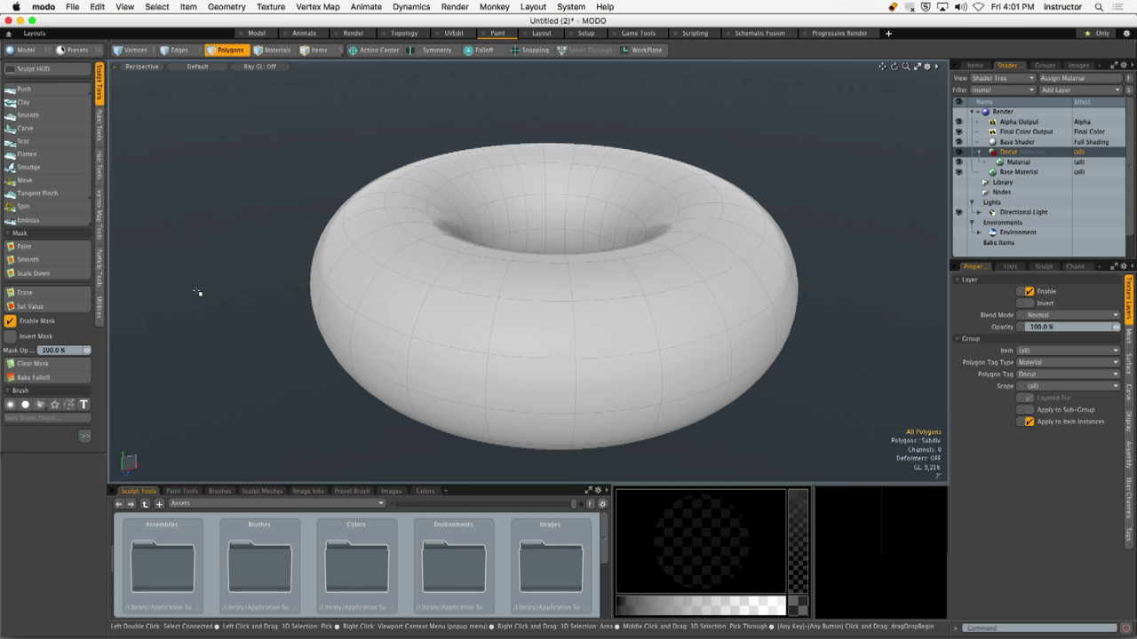
{"action": "double_click", "coordinate": [591, 156]}
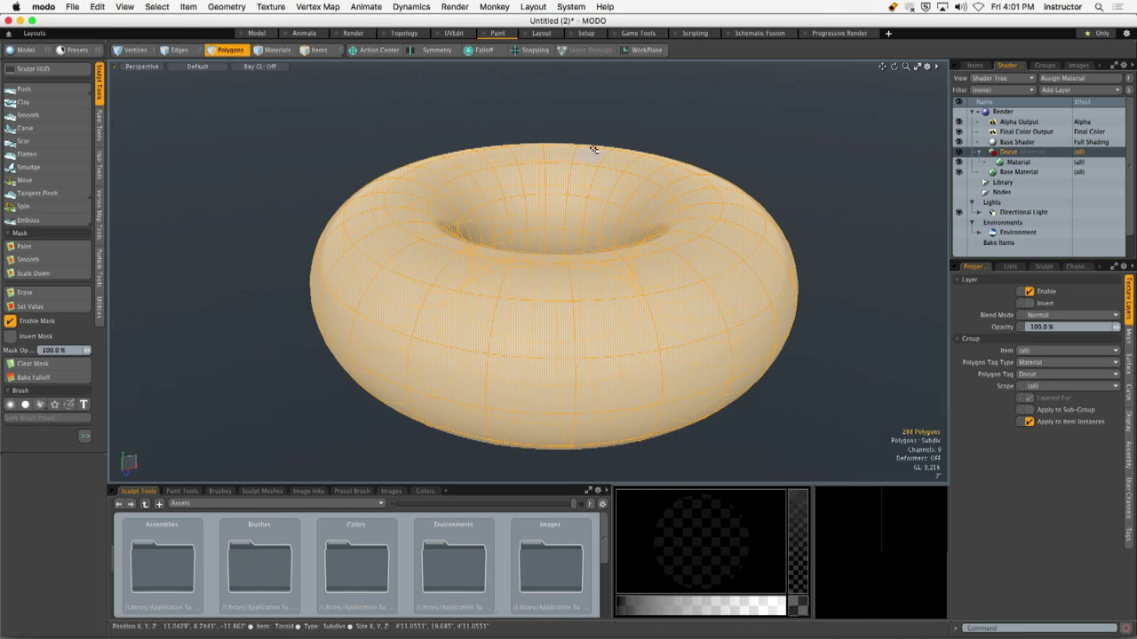
Try renaming the Donut material group without reassigning materials, undo the rename and clear the polygon selection
{"action": "double_click", "coordinate": [1004, 152]}
{"action": "left_click", "coordinate": [818, 172]}
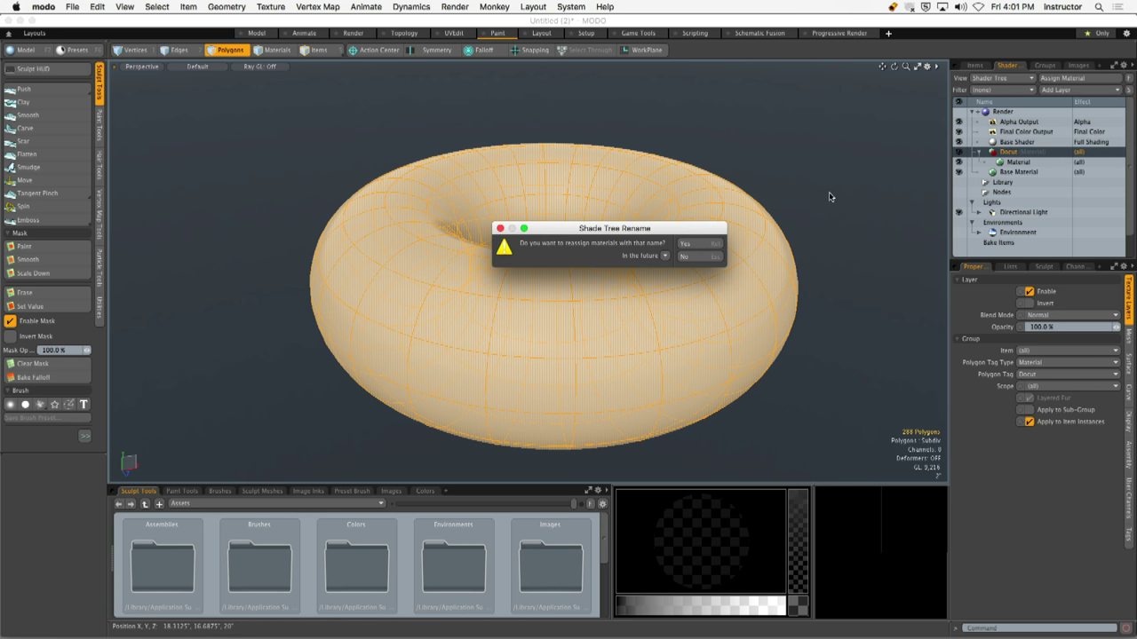
{"action": "left_click", "coordinate": [701, 259]}
{"action": "left_click", "coordinate": [814, 190]}
{"action": "key", "text": "super+z"}
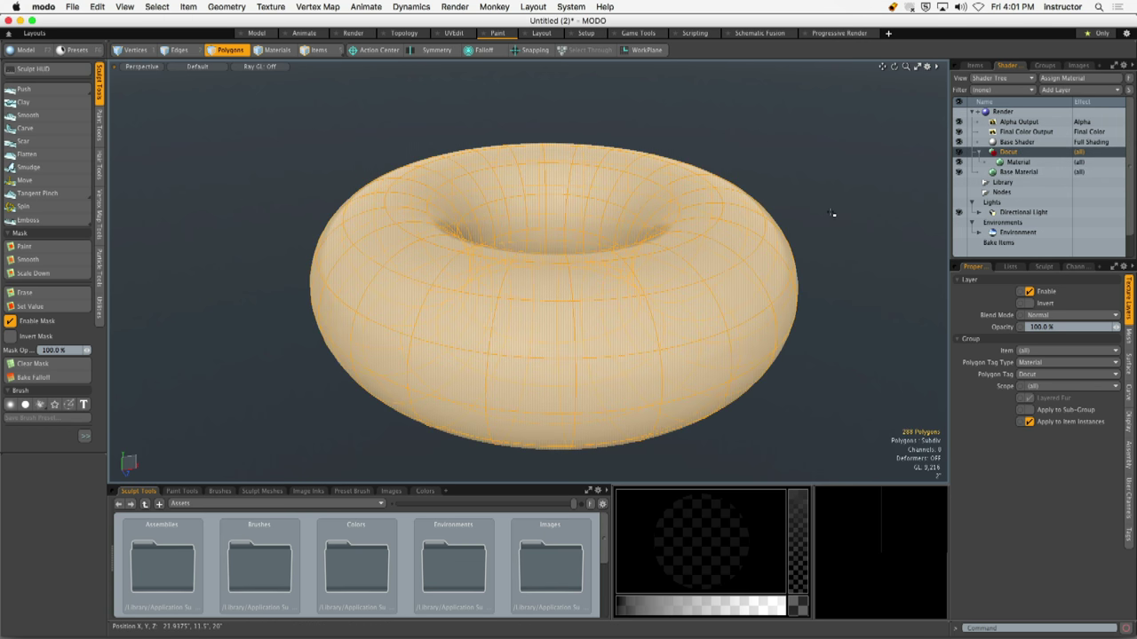
{"action": "left_click", "coordinate": [767, 169]}
{"action": "mouse_move", "coordinate": [623, 236]}
{"action": "left_mouse_down", "text": "alt+shift"}
{"action": "mouse_move", "coordinate": [640, 233]}
{"action": "mouse_move", "coordinate": [639, 221]}
{"action": "left_mouse_up", "text": "alt+shift"}
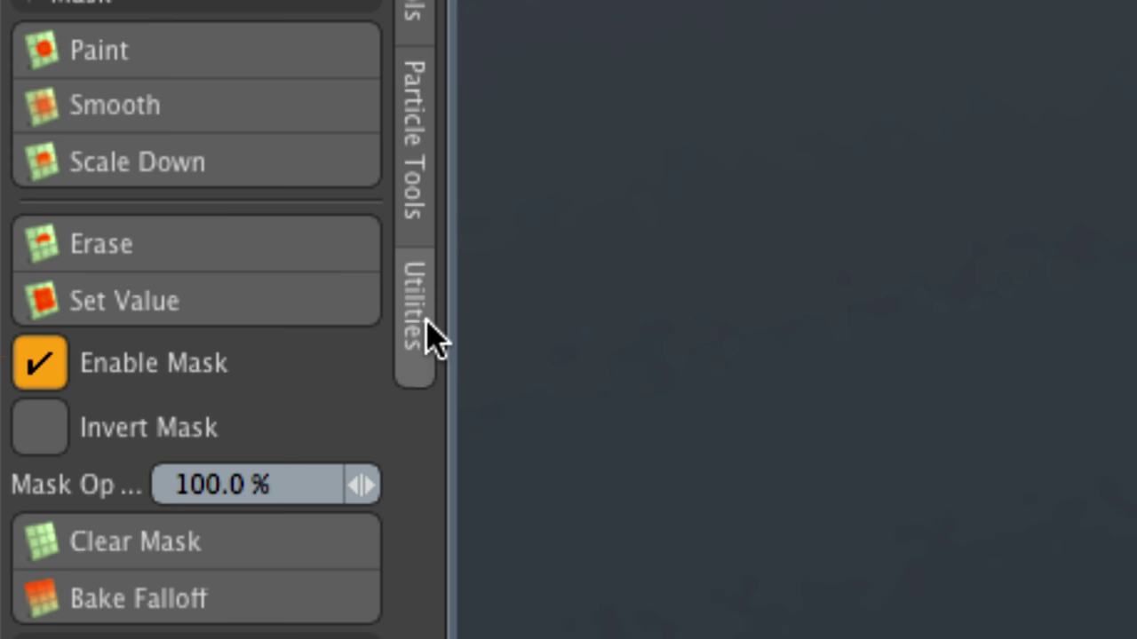
Add a color texture to the Donut material and save its image on the Desktop as donut_frosting in PNG format
{"action": "left_click", "coordinate": [425, 328]}
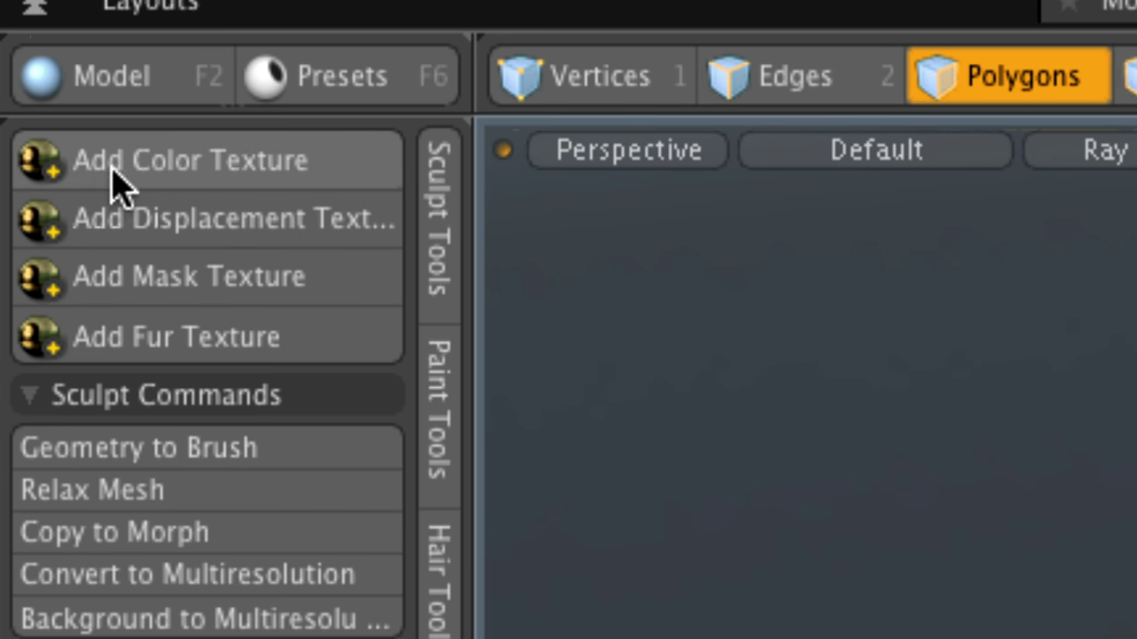
{"action": "left_click", "coordinate": [120, 182]}
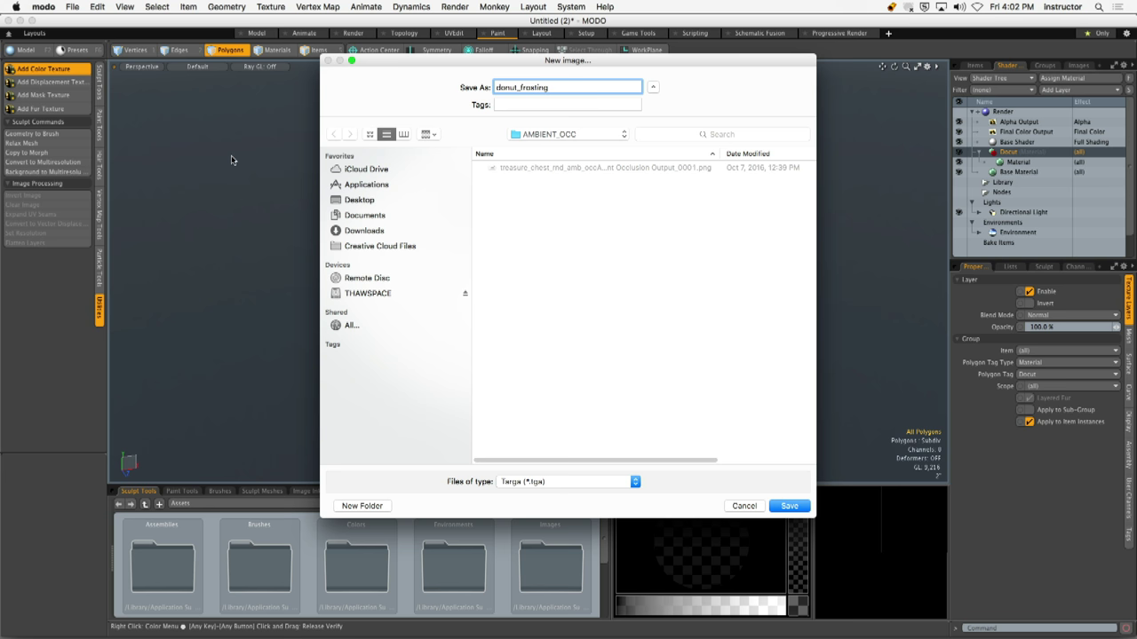
{"action": "key", "text": "super+shift+d"}
{"action": "left_click", "coordinate": [586, 486]}
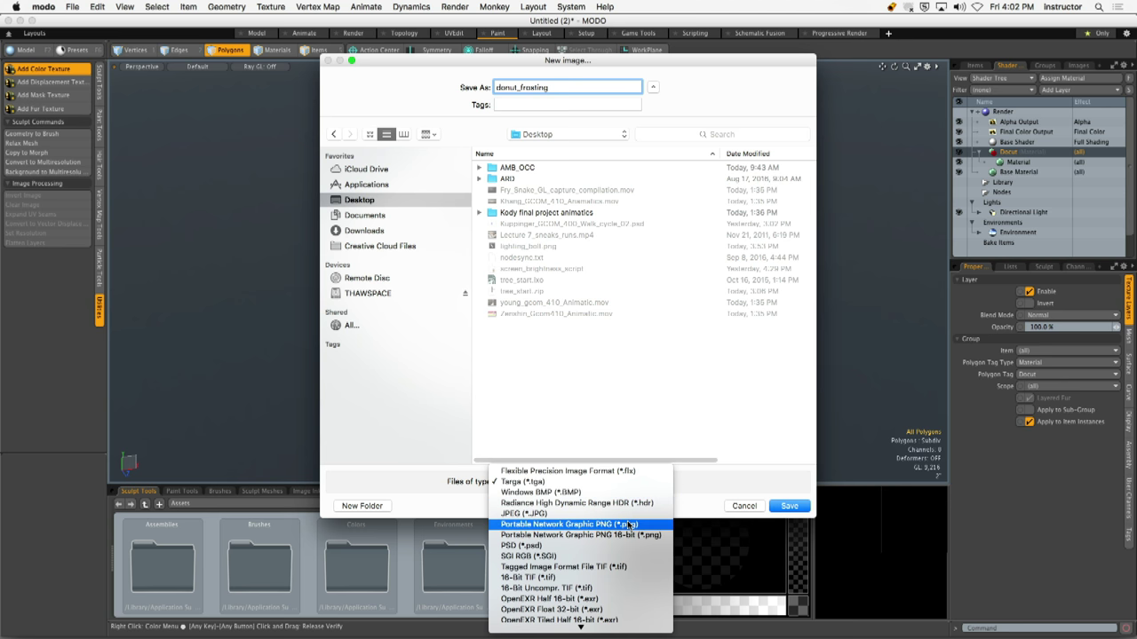
{"action": "left_click", "coordinate": [559, 494]}
{"action": "left_click", "coordinate": [769, 507]}
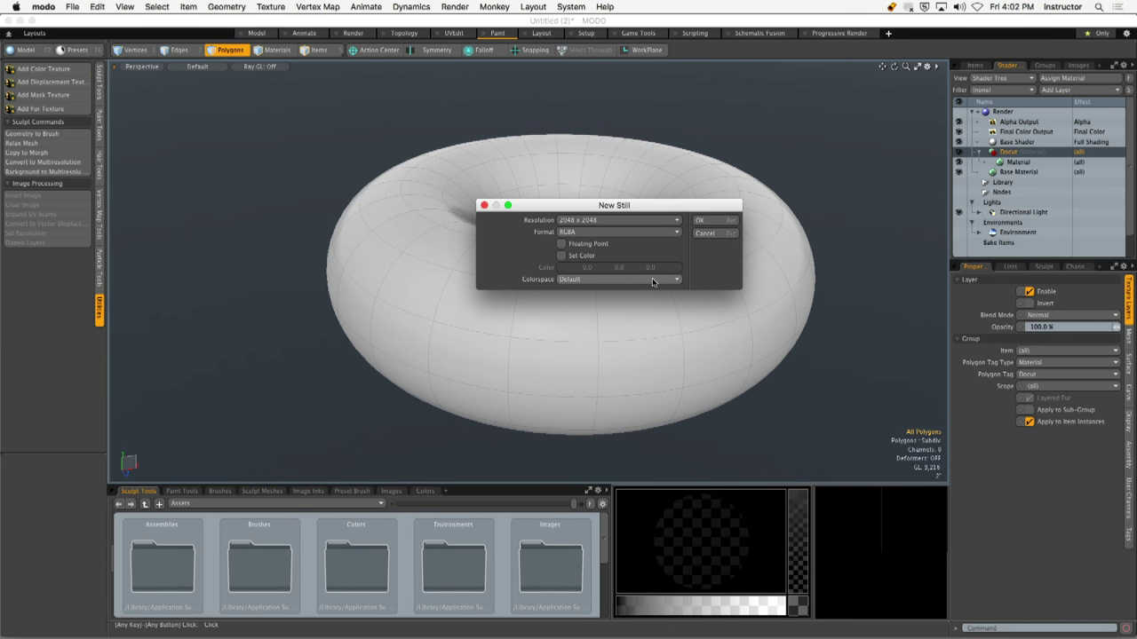
Create the donut_frosting still at 2048 x 2048 in RGBA format after choosing its colorspace
{"action": "left_click", "coordinate": [653, 281]}
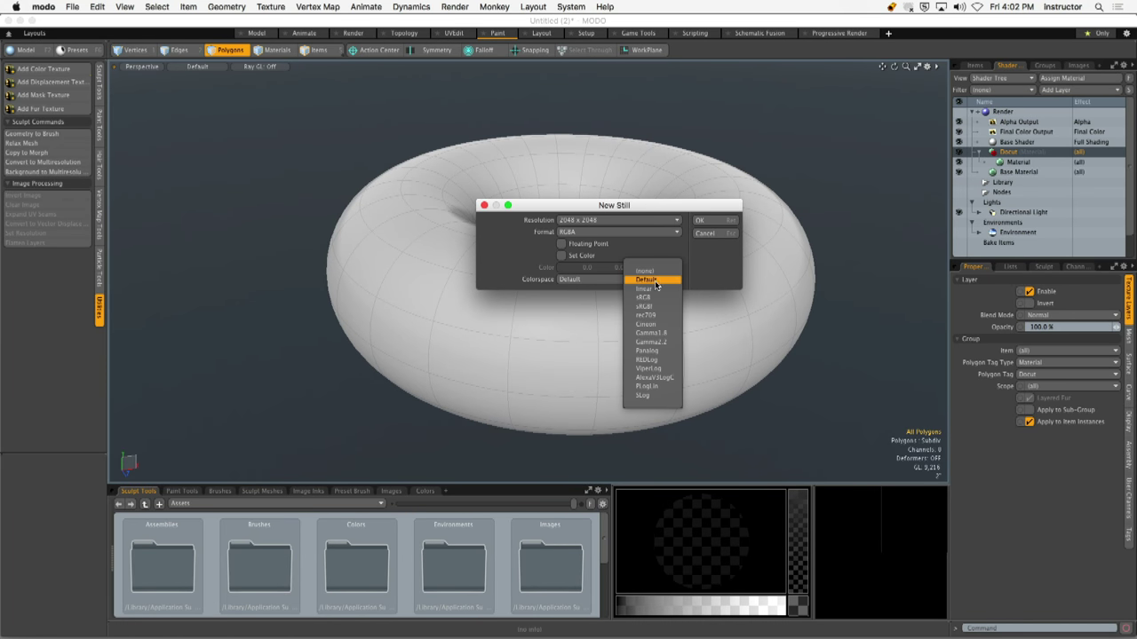
{"action": "left_click", "coordinate": [650, 296]}
{"action": "left_click", "coordinate": [701, 220]}
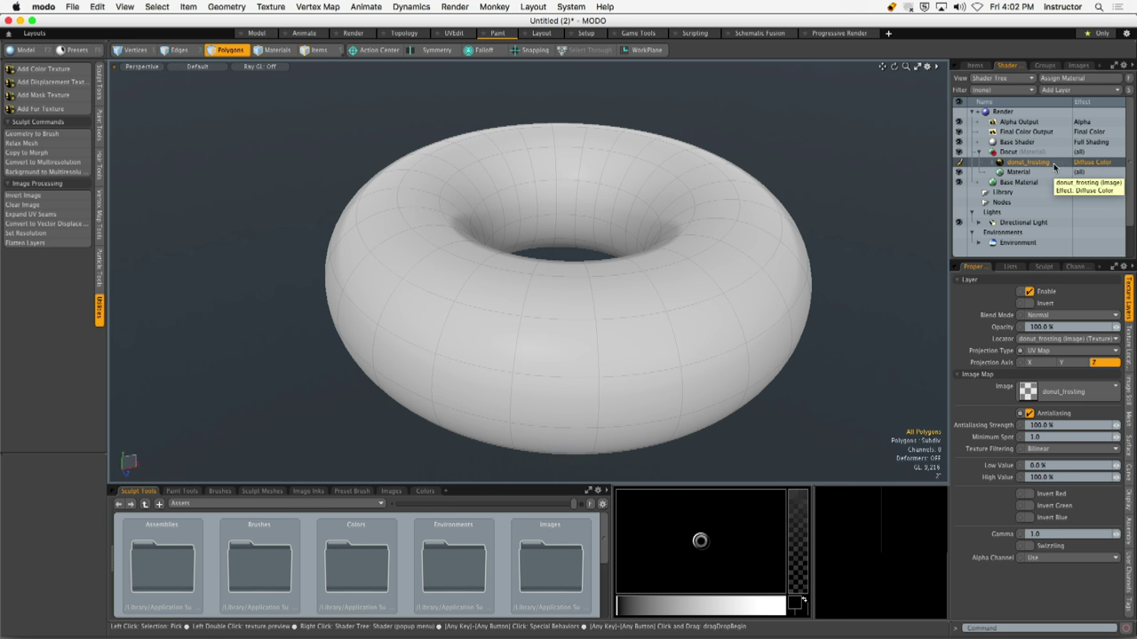
Activate the Airbrush and set its foreground color to pink (1.0, 0.21, 0.75)
{"action": "left_click", "coordinate": [99, 127]}
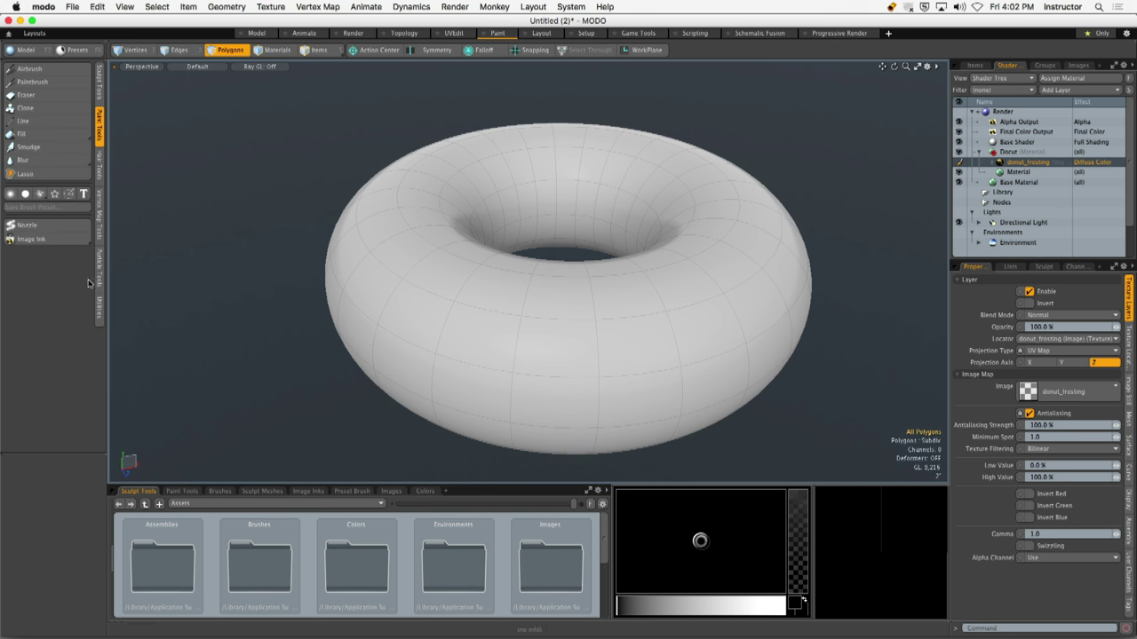
{"action": "left_click", "coordinate": [29, 70]}
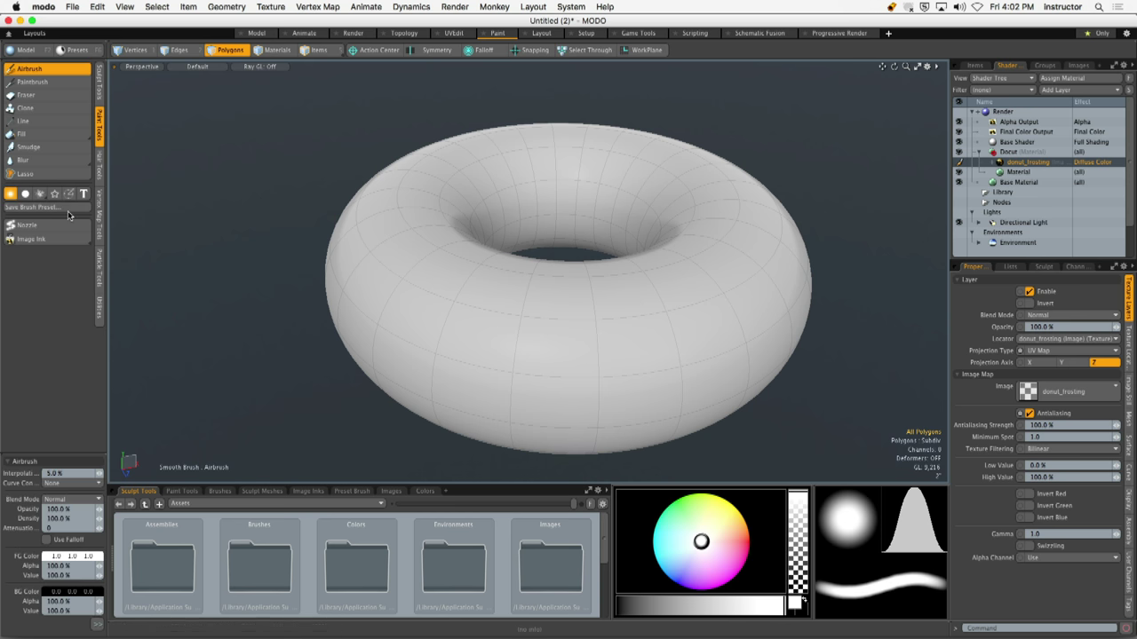
{"action": "left_click_drag", "start_coordinate": [71, 453], "coordinate": [71, 268]}
{"action": "left_click", "coordinate": [705, 542]}
{"action": "left_click_drag", "start_coordinate": [705, 541], "coordinate": [729, 567]}
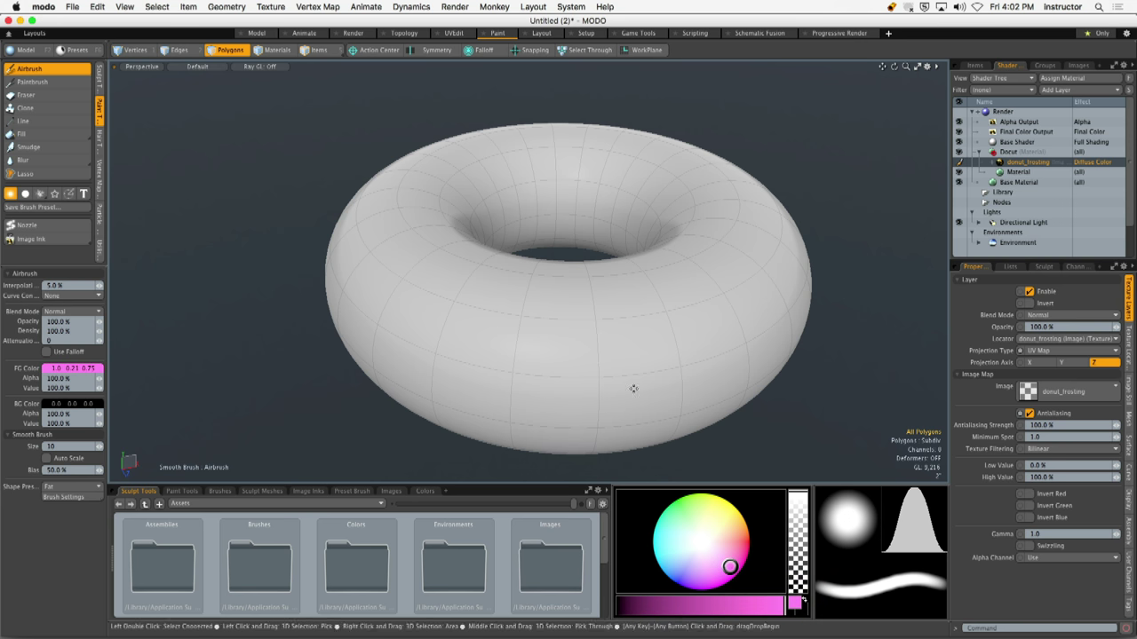
Try airbrushing pink strokes on the toroid's side with a size 123 smooth brush, and undo them
{"action": "left_click_drag", "start_coordinate": [632, 388], "coordinate": [547, 322], "text": "alt"}
{"action": "right_click_drag", "start_coordinate": [541, 336], "coordinate": [599, 350]}
{"action": "mouse_move", "coordinate": [600, 350]}
{"action": "left_mouse_down", "text": "alt"}
{"action": "mouse_move", "coordinate": [604, 335]}
{"action": "mouse_move", "coordinate": [572, 320]}
{"action": "mouse_move", "coordinate": [444, 317]}
{"action": "mouse_move", "coordinate": [453, 323]}
{"action": "mouse_move", "coordinate": [392, 293]}
{"action": "left_mouse_up", "text": "alt"}
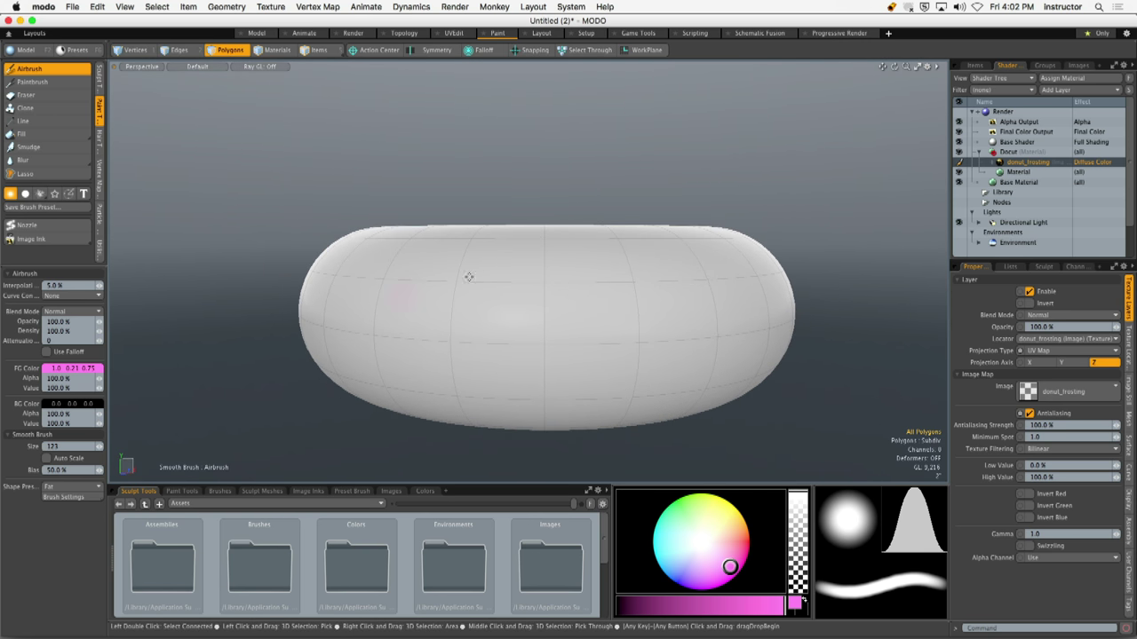
{"action": "left_click_drag", "start_coordinate": [469, 277], "coordinate": [445, 329], "text": "alt"}
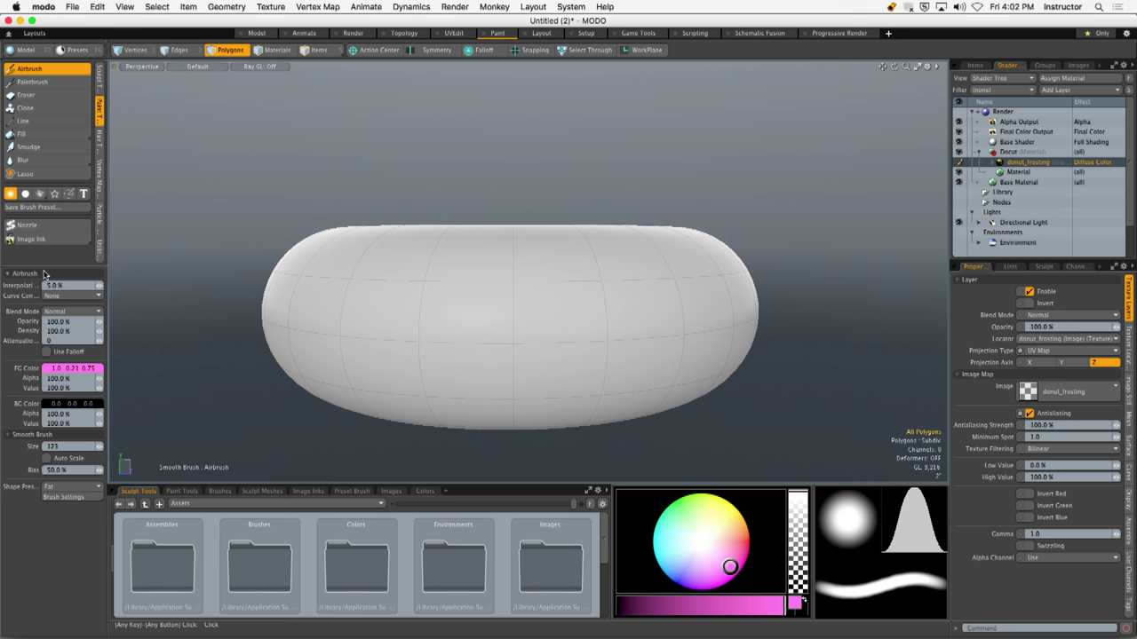
{"action": "left_click_drag", "start_coordinate": [50, 266], "coordinate": [50, 271]}
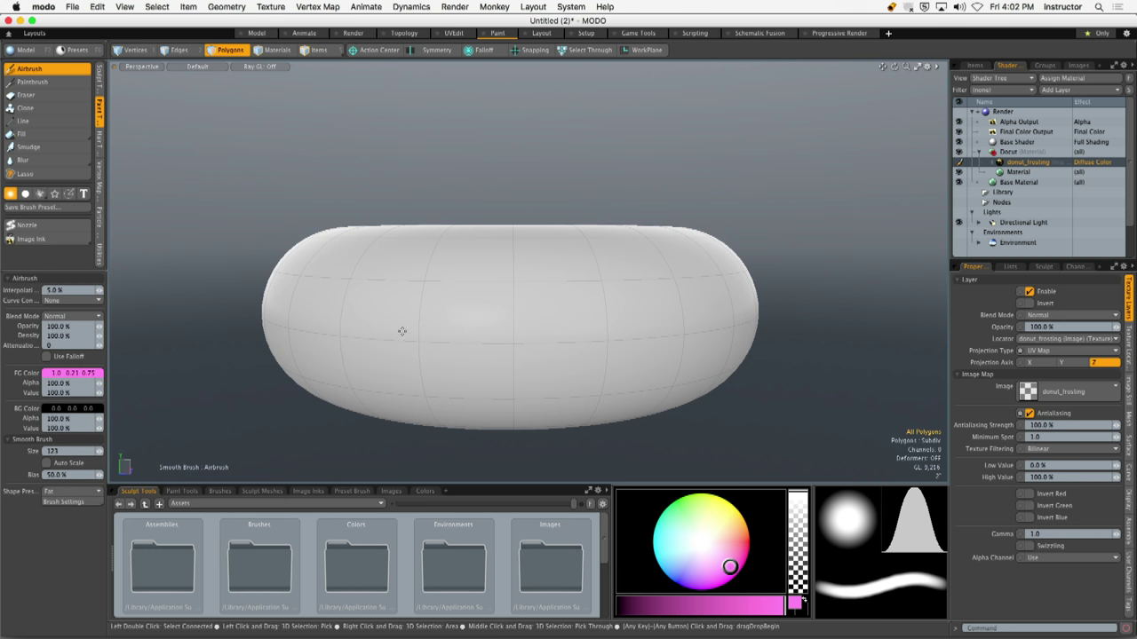
{"action": "left_click_drag", "start_coordinate": [396, 313], "coordinate": [458, 326]}
{"action": "key", "text": "super+z"}
Set the foreground color to magenta (1.0, 0.12, 0.95), test a stroke on the toroid's side and undo it
{"action": "left_click_drag", "start_coordinate": [729, 567], "coordinate": [725, 576]}
{"action": "mouse_move", "coordinate": [376, 332]}
{"action": "left_mouse_down"}
{"action": "mouse_move", "coordinate": [596, 320]}
{"action": "mouse_move", "coordinate": [617, 366]}
{"action": "mouse_move", "coordinate": [510, 323]}
{"action": "left_mouse_up"}
{"action": "key", "text": "super+z"}
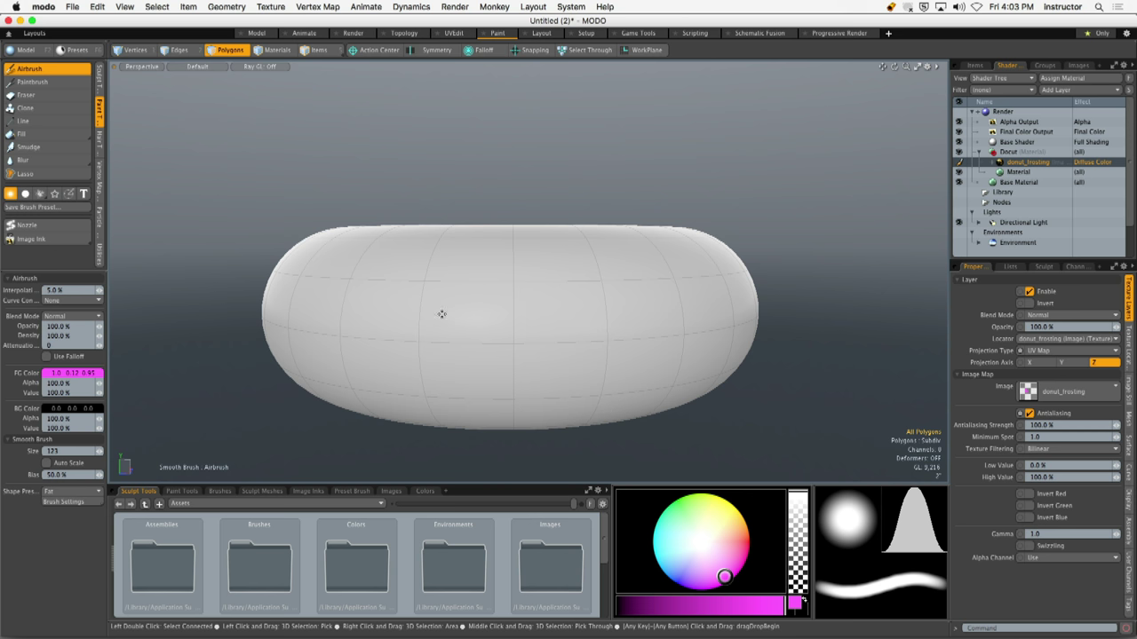
Airbrush a wavy magenta stripe along the toroid's outer side with a smooth brush of size 50
{"action": "mouse_move", "coordinate": [462, 308]}
{"action": "right_mouse_down"}
{"action": "mouse_move", "coordinate": [476, 307]}
{"action": "mouse_move", "coordinate": [439, 306]}
{"action": "mouse_move", "coordinate": [483, 305]}
{"action": "right_mouse_up"}
{"action": "mouse_move", "coordinate": [342, 296]}
{"action": "left_mouse_down"}
{"action": "mouse_move", "coordinate": [538, 313]}
{"action": "mouse_move", "coordinate": [644, 302]}
{"action": "mouse_move", "coordinate": [550, 318]}
{"action": "left_mouse_up"}
{"action": "mouse_move", "coordinate": [441, 316]}
{"action": "left_mouse_down"}
{"action": "mouse_move", "coordinate": [627, 353]}
{"action": "mouse_move", "coordinate": [754, 324]}
{"action": "left_mouse_up"}
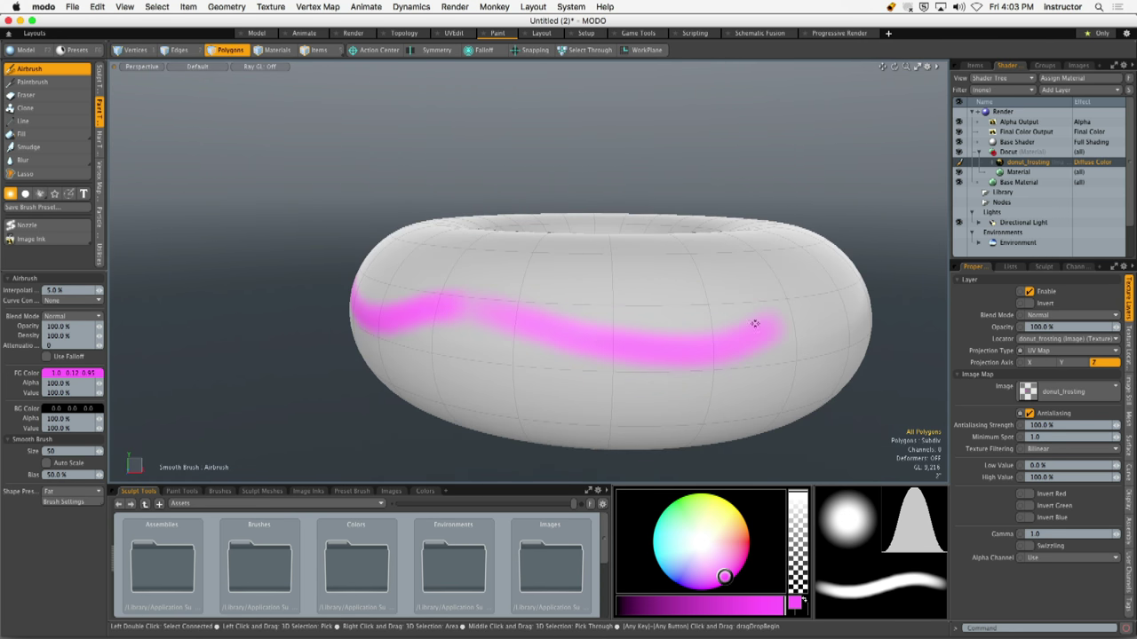
{"action": "mouse_move", "coordinate": [428, 314]}
{"action": "left_mouse_down"}
{"action": "mouse_move", "coordinate": [702, 336]}
{"action": "mouse_move", "coordinate": [541, 345]}
{"action": "left_mouse_up"}
Switch to the hard brush at size 42 and continue the magenta stripe from its open end
{"action": "left_click", "coordinate": [24, 194]}
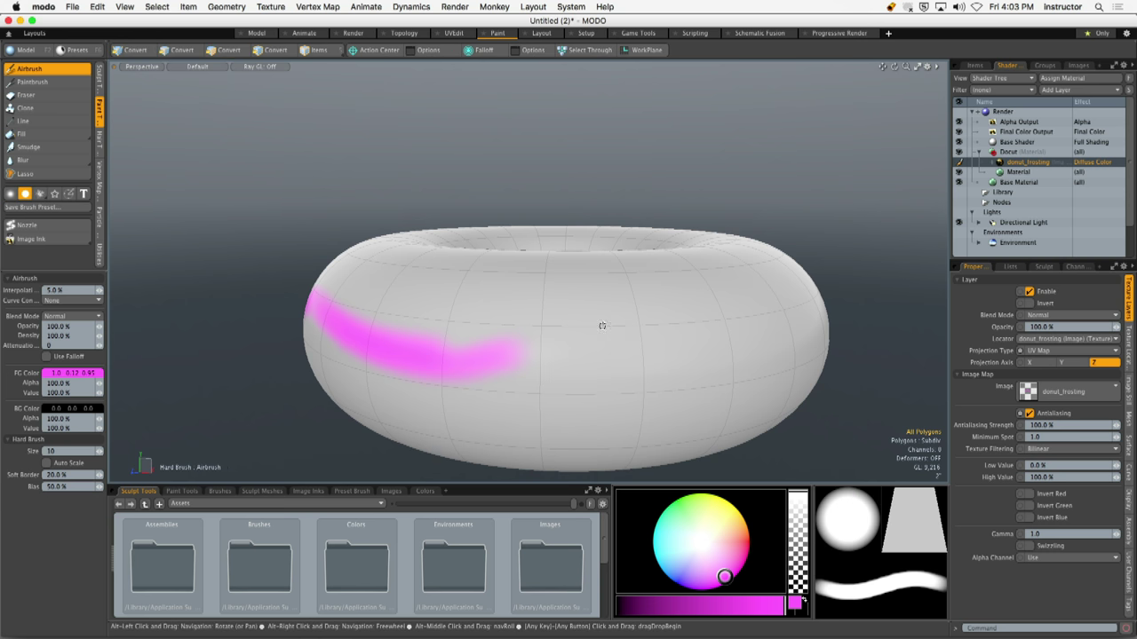
{"action": "mouse_move", "coordinate": [601, 325]}
{"action": "left_mouse_down", "text": "alt"}
{"action": "mouse_move", "coordinate": [619, 347]}
{"action": "mouse_move", "coordinate": [458, 372]}
{"action": "left_mouse_up", "text": "alt"}
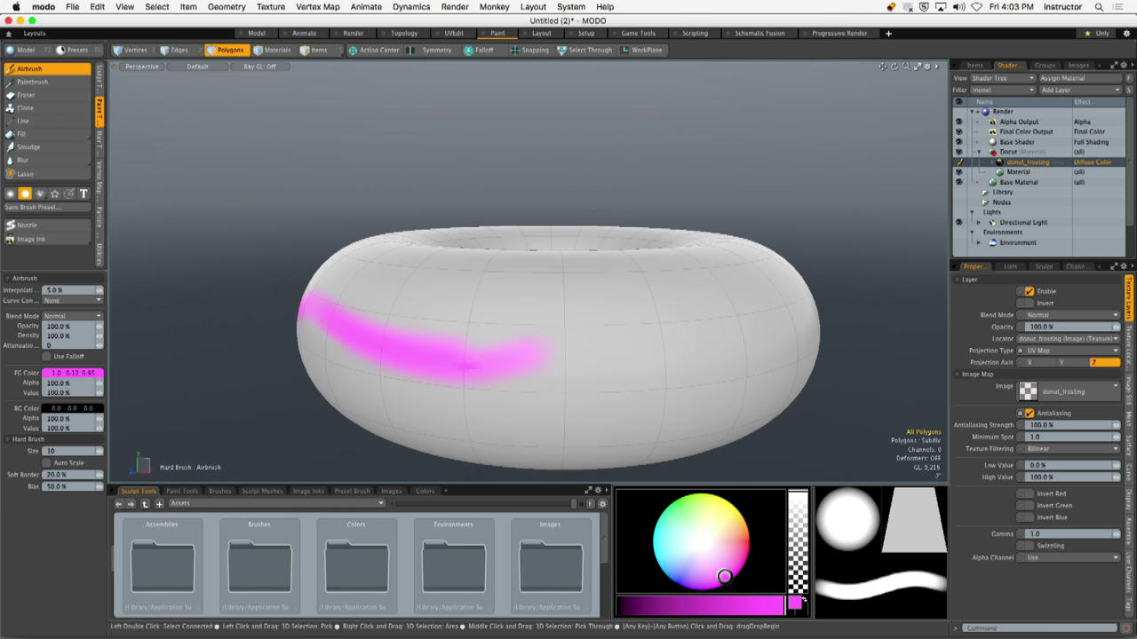
{"action": "right_click_drag", "start_coordinate": [491, 355], "coordinate": [509, 353]}
{"action": "mouse_move", "coordinate": [379, 344]}
{"action": "left_mouse_down"}
{"action": "mouse_move", "coordinate": [455, 363]}
{"action": "mouse_move", "coordinate": [636, 330]}
{"action": "left_mouse_up"}
{"action": "mouse_move", "coordinate": [660, 337]}
{"action": "left_mouse_down", "text": "alt"}
{"action": "mouse_move", "coordinate": [489, 306]}
{"action": "mouse_move", "coordinate": [520, 299]}
{"action": "mouse_move", "coordinate": [644, 330]}
{"action": "mouse_move", "coordinate": [755, 337]}
{"action": "left_mouse_up", "text": "alt"}
{"action": "mouse_move", "coordinate": [755, 337]}
{"action": "left_mouse_down", "text": "alt"}
{"action": "mouse_move", "coordinate": [762, 330]}
{"action": "mouse_move", "coordinate": [666, 325]}
{"action": "left_mouse_up", "text": "alt"}
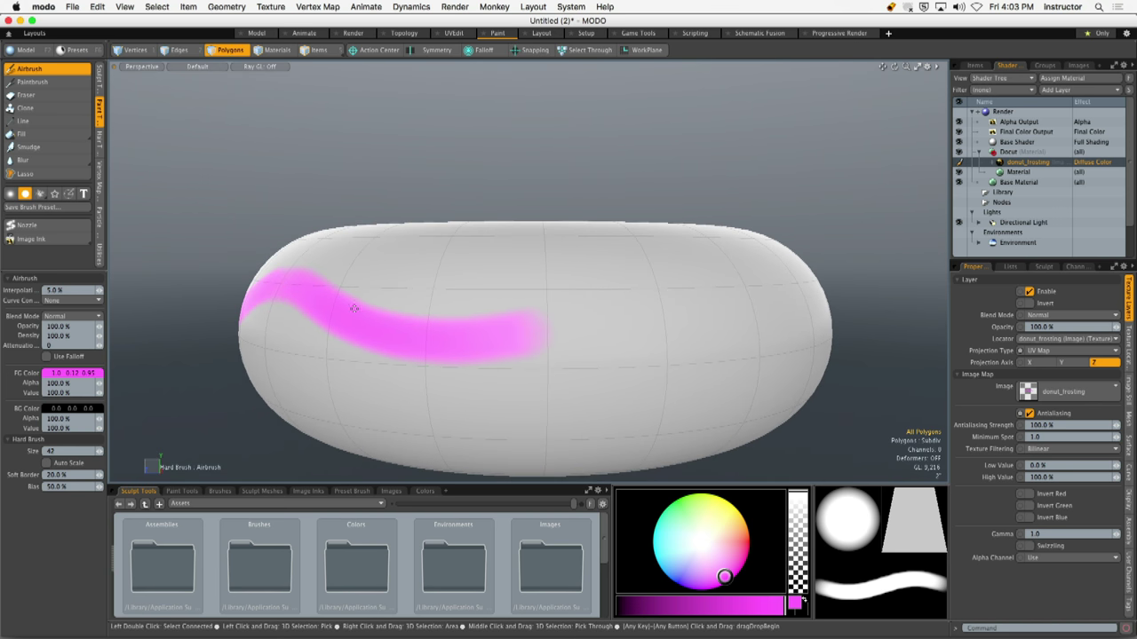
Extend the magenta stripe around the rest of the toroid's outer side until it closes into a ring
{"action": "mouse_move", "coordinate": [356, 321]}
{"action": "left_mouse_down"}
{"action": "mouse_move", "coordinate": [409, 327]}
{"action": "mouse_move", "coordinate": [671, 298]}
{"action": "mouse_move", "coordinate": [345, 332]}
{"action": "left_mouse_up"}
{"action": "mouse_move", "coordinate": [264, 359]}
{"action": "left_mouse_down"}
{"action": "mouse_move", "coordinate": [415, 318]}
{"action": "mouse_move", "coordinate": [612, 312]}
{"action": "mouse_move", "coordinate": [698, 325]}
{"action": "mouse_move", "coordinate": [232, 294]}
{"action": "mouse_move", "coordinate": [490, 308]}
{"action": "left_mouse_up"}
{"action": "left_click_drag", "start_coordinate": [510, 306], "coordinate": [451, 317], "text": "alt"}
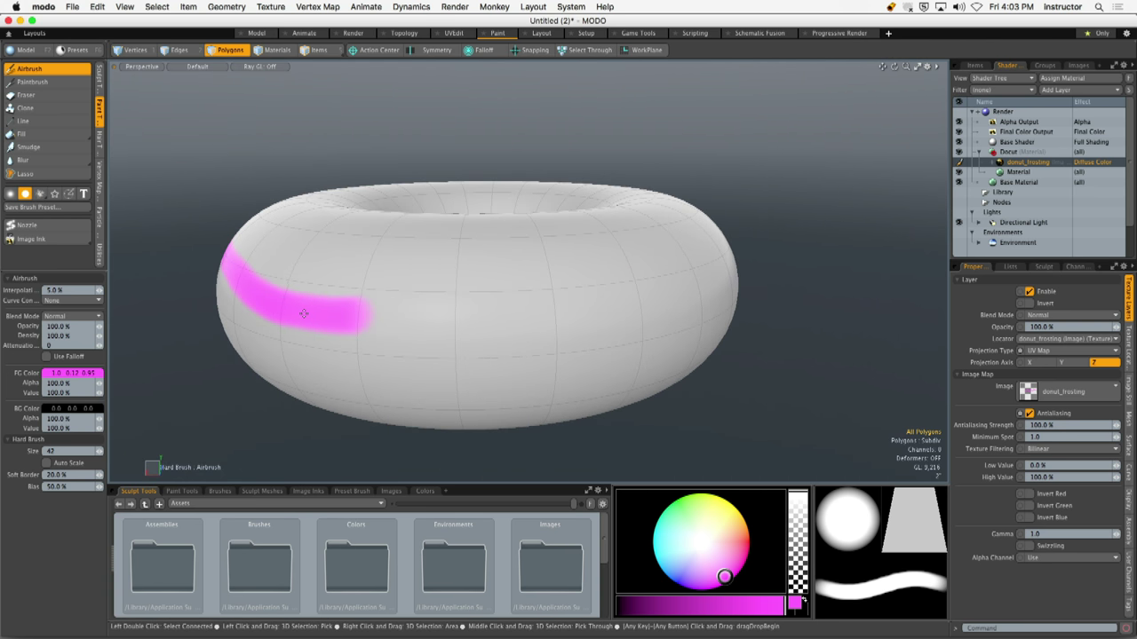
{"action": "mouse_move", "coordinate": [304, 314]}
{"action": "left_mouse_down"}
{"action": "mouse_move", "coordinate": [364, 319]}
{"action": "mouse_move", "coordinate": [573, 282]}
{"action": "left_mouse_up"}
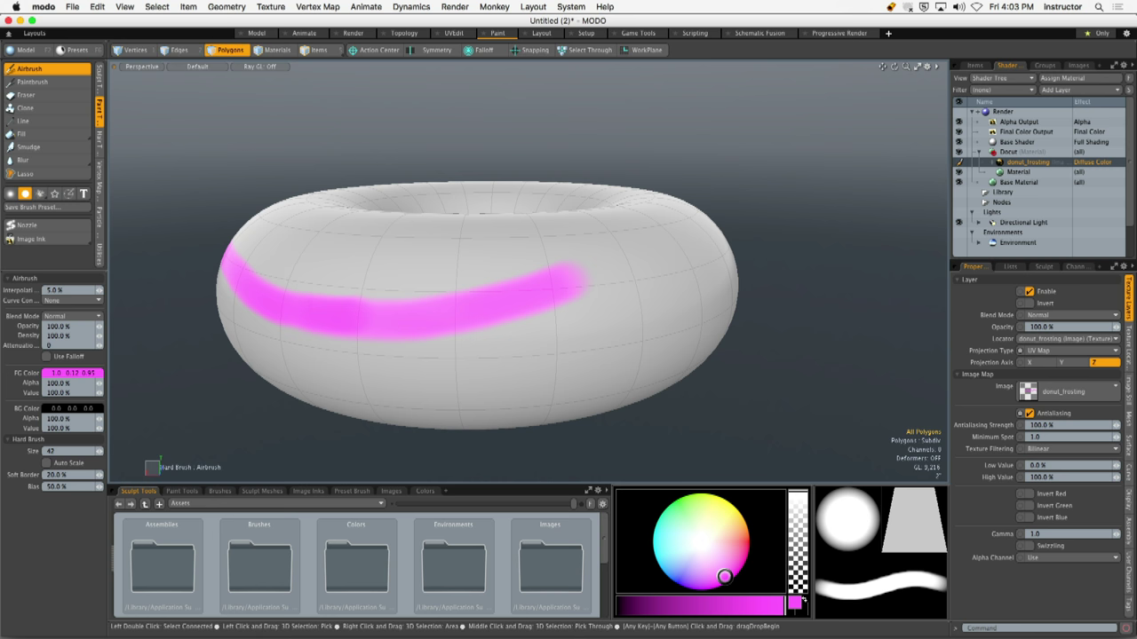
{"action": "mouse_move", "coordinate": [310, 318]}
{"action": "left_mouse_down"}
{"action": "mouse_move", "coordinate": [524, 290]}
{"action": "mouse_move", "coordinate": [386, 292]}
{"action": "mouse_move", "coordinate": [604, 302]}
{"action": "mouse_move", "coordinate": [465, 311]}
{"action": "mouse_move", "coordinate": [424, 302]}
{"action": "mouse_move", "coordinate": [673, 305]}
{"action": "mouse_move", "coordinate": [507, 315]}
{"action": "mouse_move", "coordinate": [397, 296]}
{"action": "mouse_move", "coordinate": [480, 298]}
{"action": "left_mouse_up"}
{"action": "left_click_drag", "start_coordinate": [549, 282], "coordinate": [430, 302], "text": "alt"}
{"action": "mouse_move", "coordinate": [506, 303]}
{"action": "left_mouse_down"}
{"action": "mouse_move", "coordinate": [624, 310]}
{"action": "mouse_move", "coordinate": [545, 304]}
{"action": "left_mouse_up"}
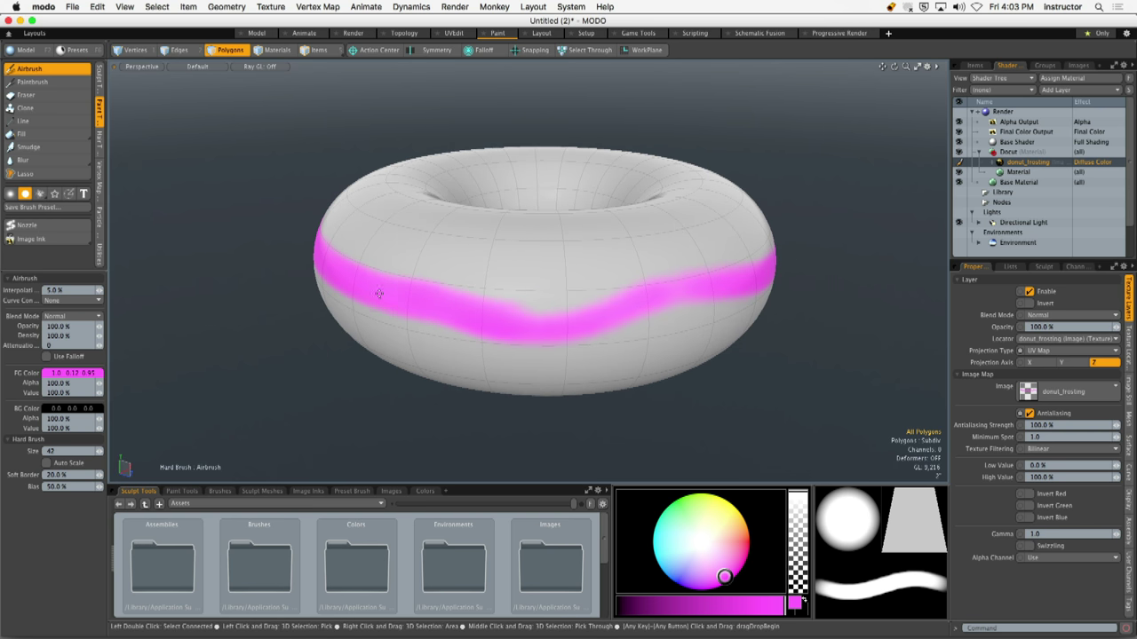
Thicken part of the magenta ring upward with further airbrush strokes along the toroid's side
{"action": "mouse_move", "coordinate": [382, 293]}
{"action": "left_mouse_down"}
{"action": "mouse_move", "coordinate": [623, 287]}
{"action": "mouse_move", "coordinate": [588, 291]}
{"action": "left_mouse_up"}
{"action": "mouse_move", "coordinate": [480, 286]}
{"action": "left_mouse_down"}
{"action": "mouse_move", "coordinate": [741, 244]}
{"action": "mouse_move", "coordinate": [716, 265]}
{"action": "mouse_move", "coordinate": [625, 261]}
{"action": "mouse_move", "coordinate": [510, 284]}
{"action": "left_mouse_up"}
{"action": "mouse_move", "coordinate": [629, 280]}
{"action": "left_mouse_down", "text": "alt"}
{"action": "mouse_move", "coordinate": [573, 302]}
{"action": "mouse_move", "coordinate": [573, 340]}
{"action": "left_mouse_up", "text": "alt"}
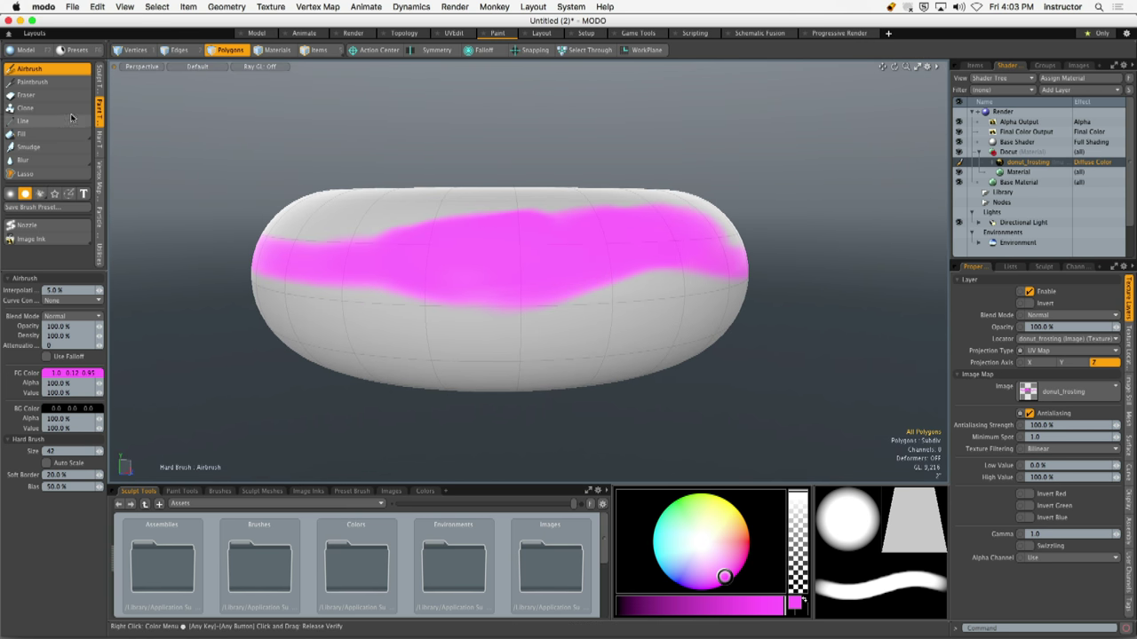
Trim the lower edge of the magenta ring using the Eraser with a smooth brush of size 65
{"action": "left_click", "coordinate": [26, 95]}
{"action": "right_click_drag", "start_coordinate": [592, 316], "coordinate": [627, 317]}
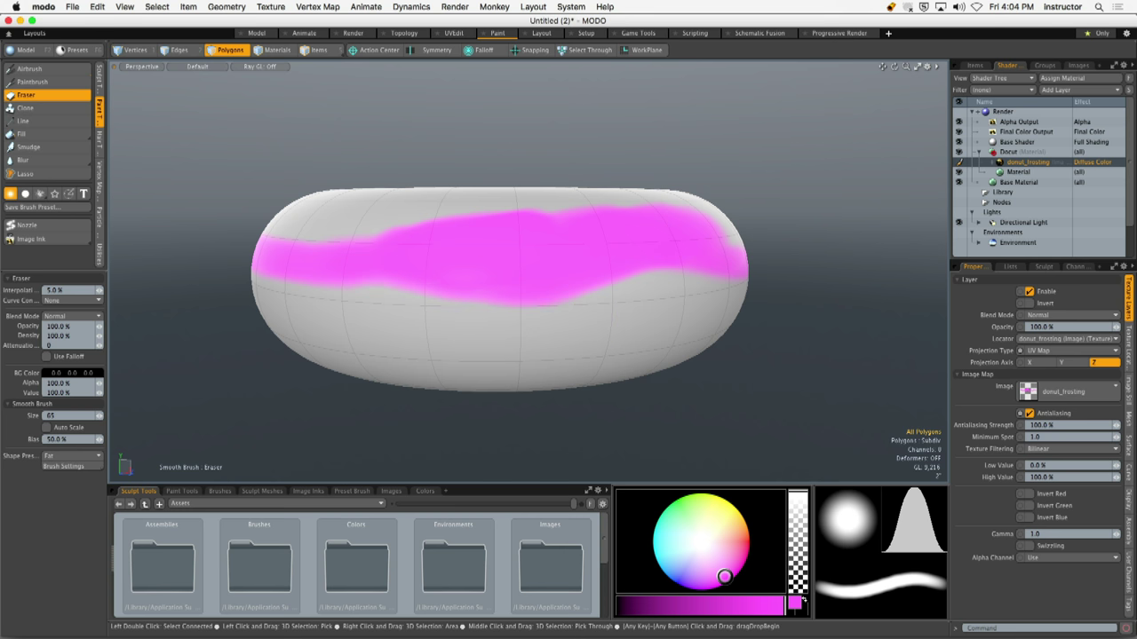
{"action": "left_click_drag", "start_coordinate": [359, 299], "coordinate": [597, 308]}
{"action": "mouse_move", "coordinate": [457, 313]}
{"action": "left_mouse_down", "text": "alt"}
{"action": "mouse_move", "coordinate": [474, 314]}
{"action": "mouse_move", "coordinate": [507, 287]}
{"action": "mouse_move", "coordinate": [500, 299]}
{"action": "left_mouse_up", "text": "alt"}
Fill the toroid's unpainted upper surface above the ring with magenta using the Fill tool
{"action": "left_click", "coordinate": [22, 133]}
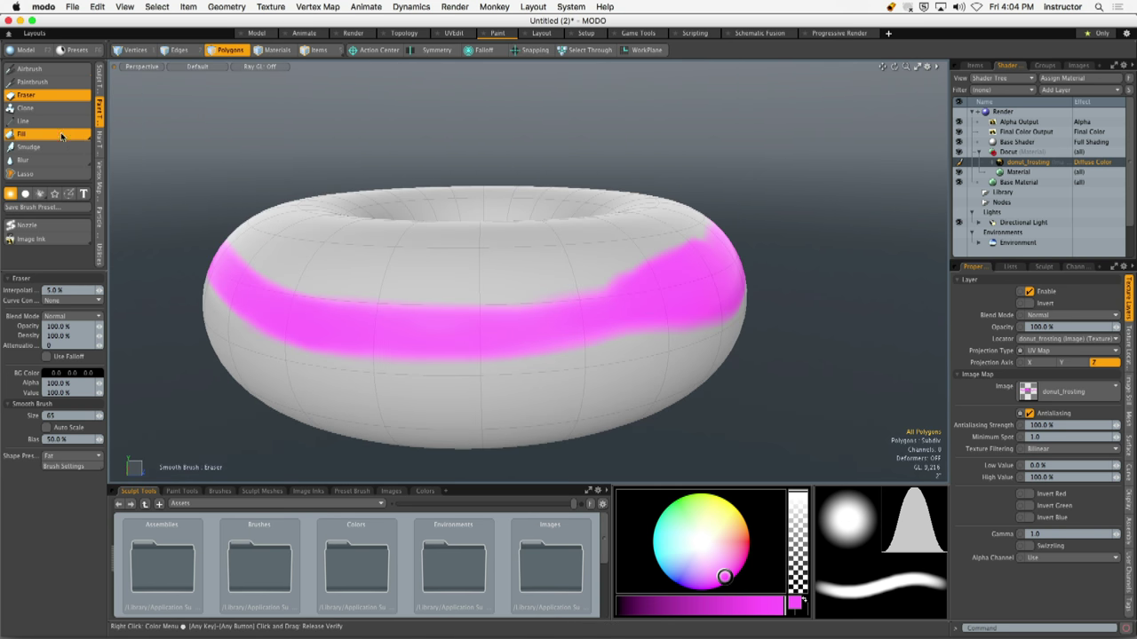
{"action": "left_click_drag", "start_coordinate": [562, 264], "coordinate": [544, 301], "text": "alt"}
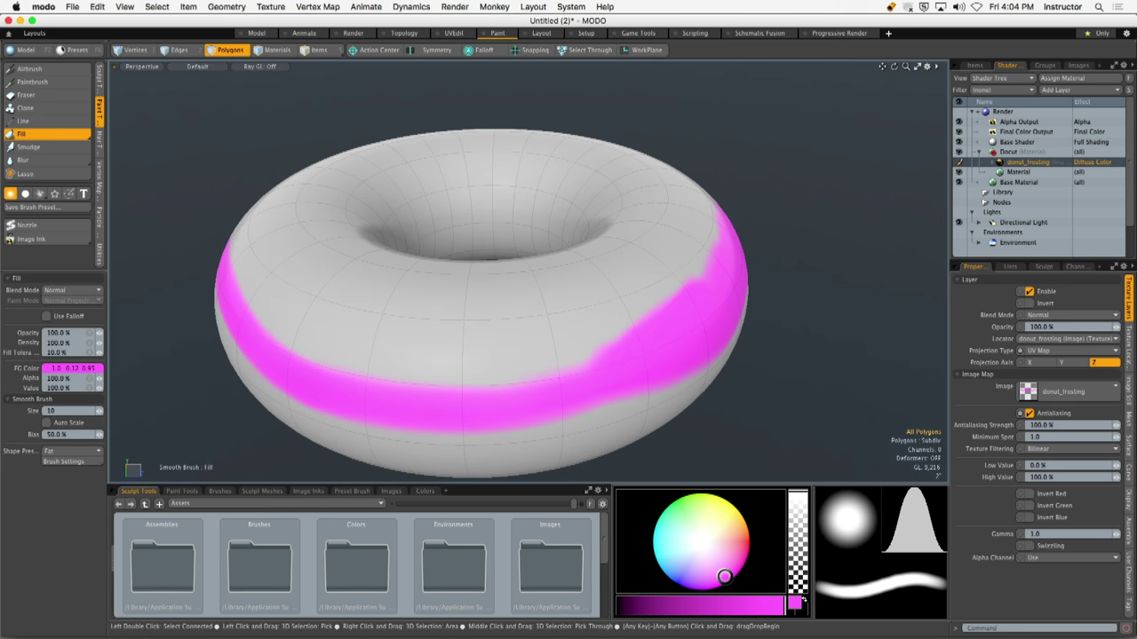
{"action": "left_click", "coordinate": [545, 301]}
{"action": "left_click_drag", "start_coordinate": [609, 411], "coordinate": [649, 324], "text": "alt"}
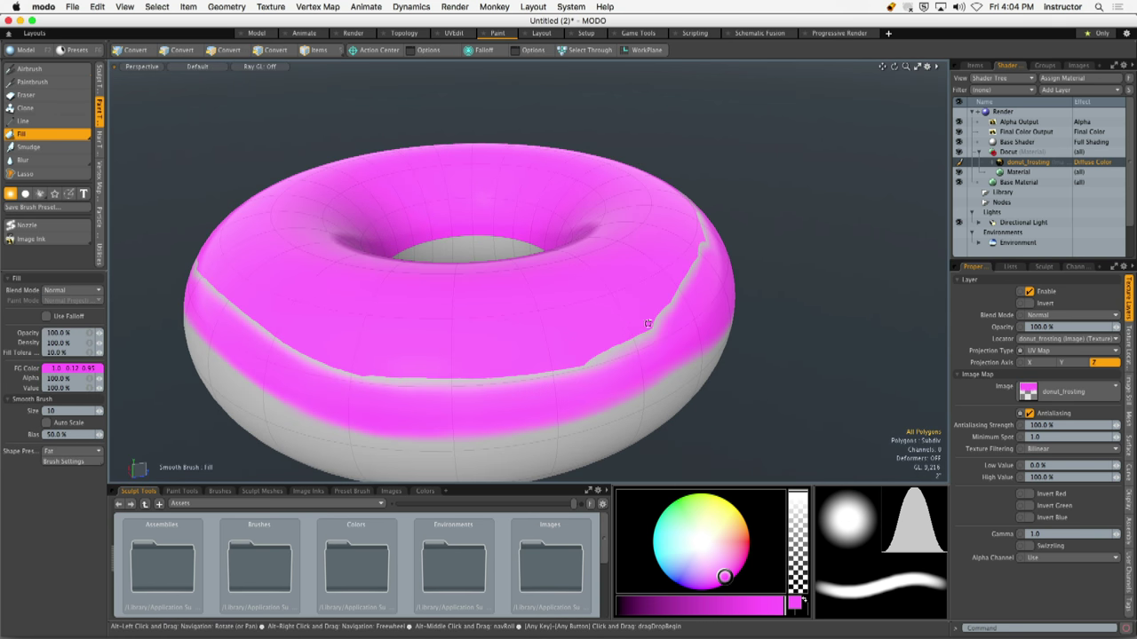
Paint over the unfilled gap between the filled top and the ring with the Paintbrush at size 50
{"action": "left_click", "coordinate": [71, 85]}
{"action": "left_click_drag", "start_coordinate": [399, 300], "coordinate": [415, 364], "text": "alt"}
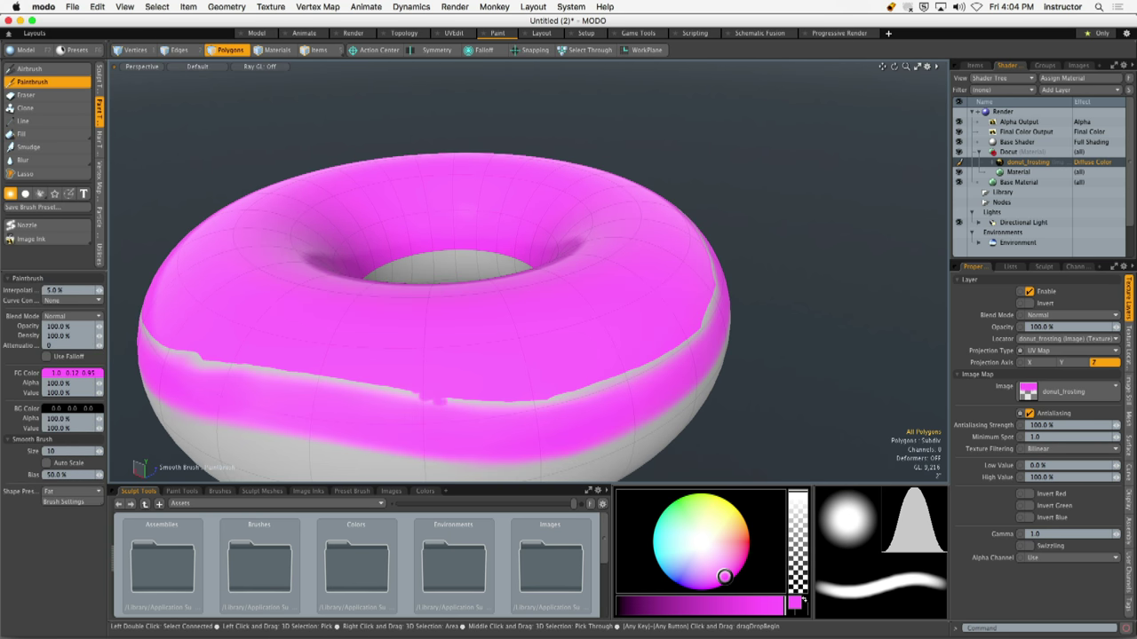
{"action": "mouse_move", "coordinate": [422, 398]}
{"action": "left_mouse_down"}
{"action": "mouse_move", "coordinate": [524, 409]}
{"action": "mouse_move", "coordinate": [684, 336]}
{"action": "mouse_move", "coordinate": [599, 325]}
{"action": "mouse_move", "coordinate": [563, 308]}
{"action": "left_mouse_up"}
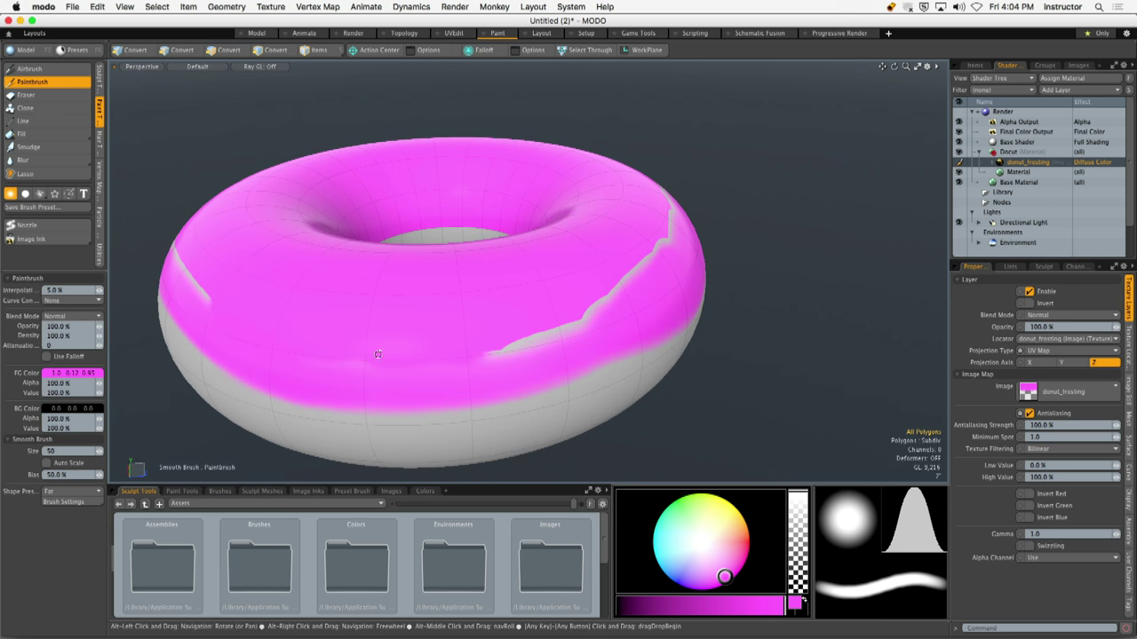
{"action": "mouse_move", "coordinate": [334, 360]}
{"action": "left_mouse_down"}
{"action": "mouse_move", "coordinate": [382, 364]}
{"action": "mouse_move", "coordinate": [551, 314]}
{"action": "mouse_move", "coordinate": [530, 332]}
{"action": "left_mouse_up"}
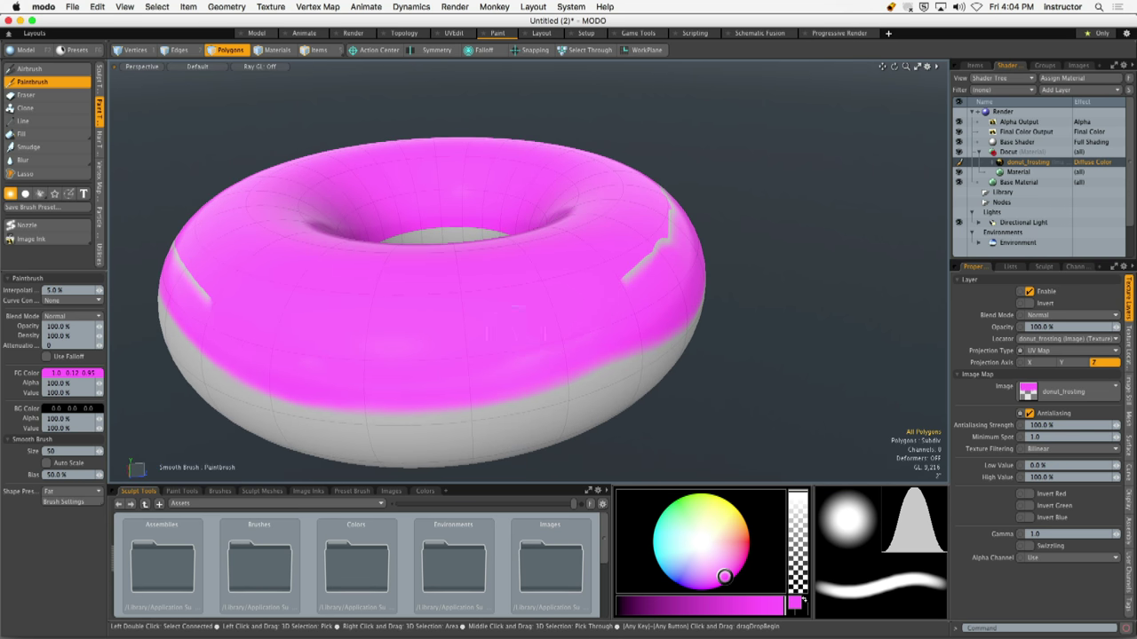
{"action": "left_click_drag", "start_coordinate": [638, 270], "coordinate": [426, 338], "text": "alt"}
{"action": "mouse_move", "coordinate": [641, 277]}
{"action": "left_mouse_down", "text": "alt"}
{"action": "mouse_move", "coordinate": [508, 279]}
{"action": "mouse_move", "coordinate": [497, 311]}
{"action": "left_mouse_up", "text": "alt"}
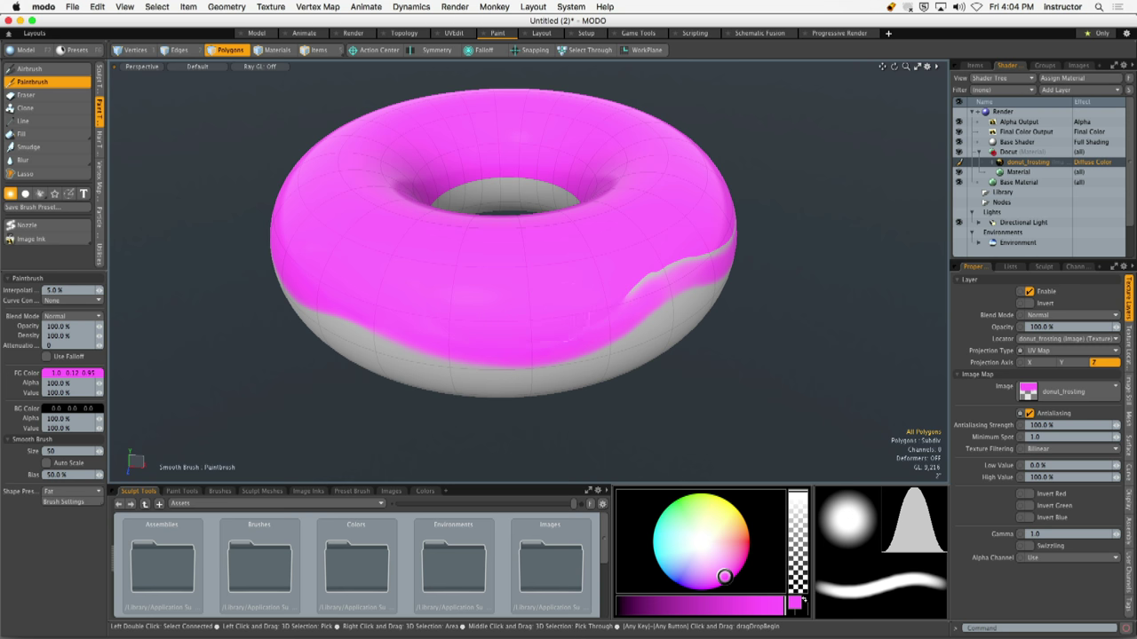
Cover the remaining unfilled gaps around the other sides of the toroid in magenta, and drop the Paintbrush
{"action": "mouse_move", "coordinate": [498, 311]}
{"action": "left_mouse_down", "text": "alt"}
{"action": "mouse_move", "coordinate": [474, 279]}
{"action": "mouse_move", "coordinate": [399, 302]}
{"action": "left_mouse_up", "text": "alt"}
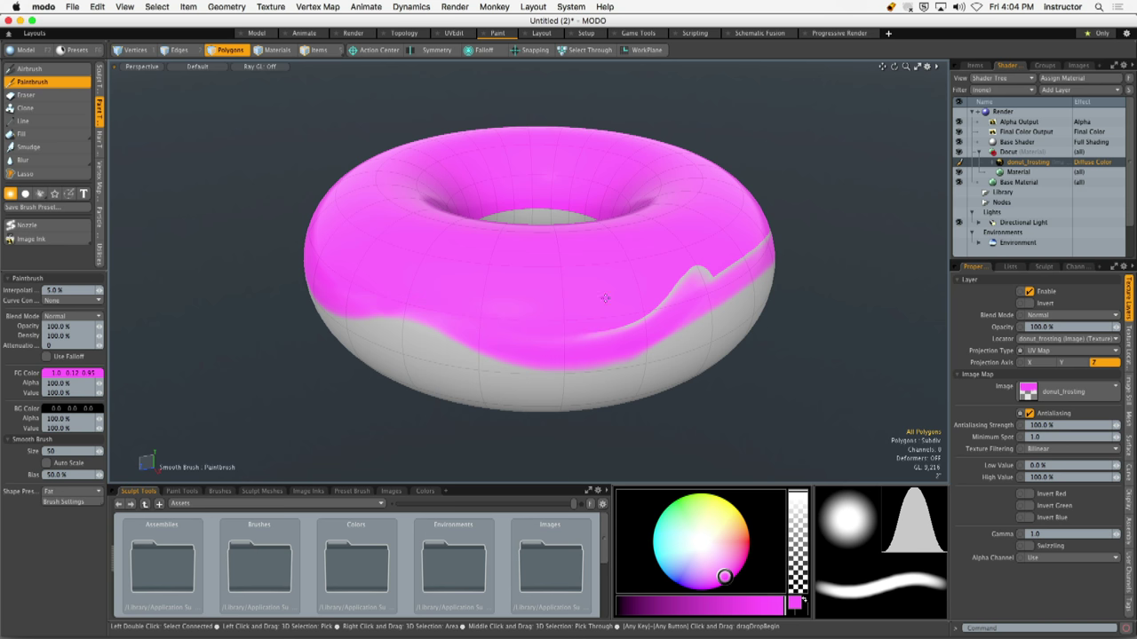
{"action": "left_click_drag", "start_coordinate": [576, 299], "coordinate": [689, 253]}
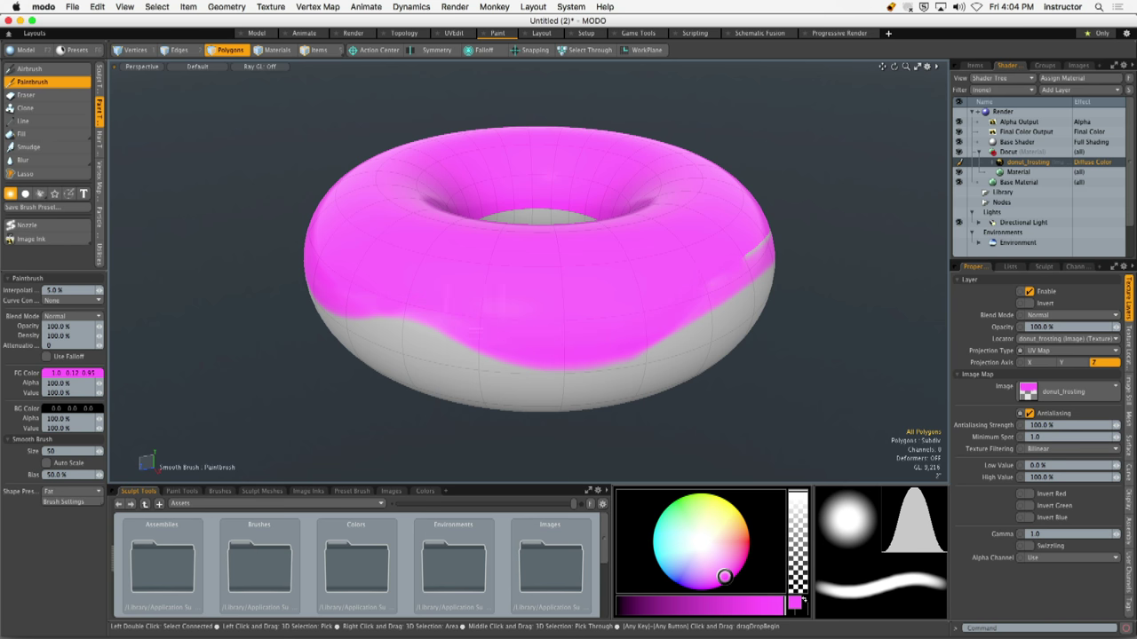
{"action": "mouse_move", "coordinate": [414, 292]}
{"action": "left_mouse_down", "text": "alt"}
{"action": "mouse_move", "coordinate": [589, 284]}
{"action": "mouse_move", "coordinate": [491, 311]}
{"action": "left_mouse_up", "text": "alt"}
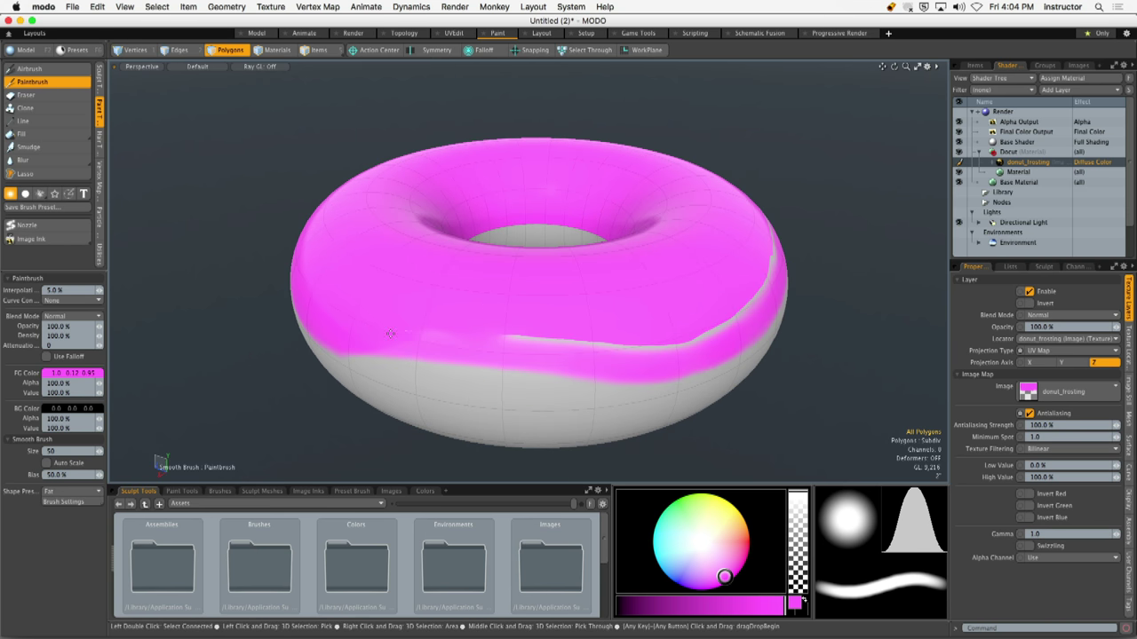
{"action": "left_click_drag", "start_coordinate": [412, 336], "coordinate": [547, 341]}
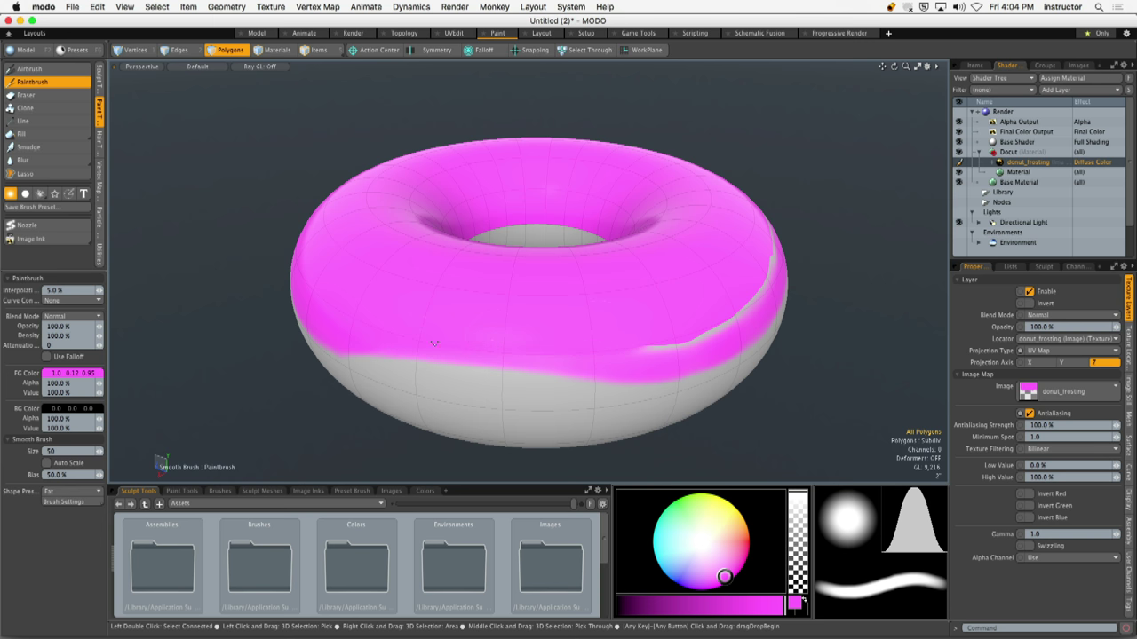
{"action": "left_click_drag", "start_coordinate": [645, 314], "coordinate": [498, 312], "text": "alt"}
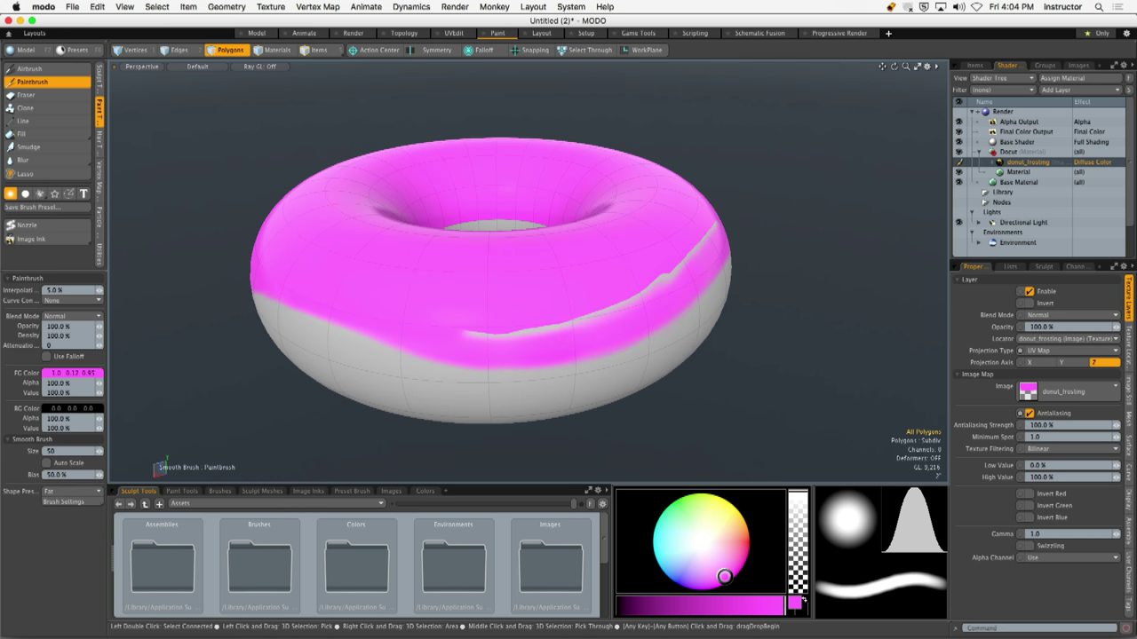
{"action": "mouse_move", "coordinate": [602, 312]}
{"action": "left_mouse_down", "text": "shift"}
{"action": "mouse_move", "coordinate": [673, 272]}
{"action": "mouse_move", "coordinate": [520, 305]}
{"action": "mouse_move", "coordinate": [563, 305]}
{"action": "mouse_move", "coordinate": [521, 323]}
{"action": "mouse_move", "coordinate": [664, 182]}
{"action": "mouse_move", "coordinate": [709, 260]}
{"action": "mouse_move", "coordinate": [642, 313]}
{"action": "mouse_move", "coordinate": [568, 290]}
{"action": "mouse_move", "coordinate": [908, 264]}
{"action": "mouse_move", "coordinate": [699, 276]}
{"action": "left_mouse_up", "text": "shift"}
{"action": "key", "text": "space"}
Set the Base Material's diffuse color to an orange-brown of 0.82, 0.38, 0.12
{"action": "left_click_drag", "start_coordinate": [805, 201], "coordinate": [639, 214], "text": "ctrl+alt"}
{"action": "mouse_move", "coordinate": [639, 213]}
{"action": "left_mouse_down", "text": "alt"}
{"action": "mouse_move", "coordinate": [662, 311]}
{"action": "mouse_move", "coordinate": [722, 246]}
{"action": "mouse_move", "coordinate": [751, 244]}
{"action": "left_mouse_up", "text": "alt"}
{"action": "left_click", "coordinate": [1018, 182]}
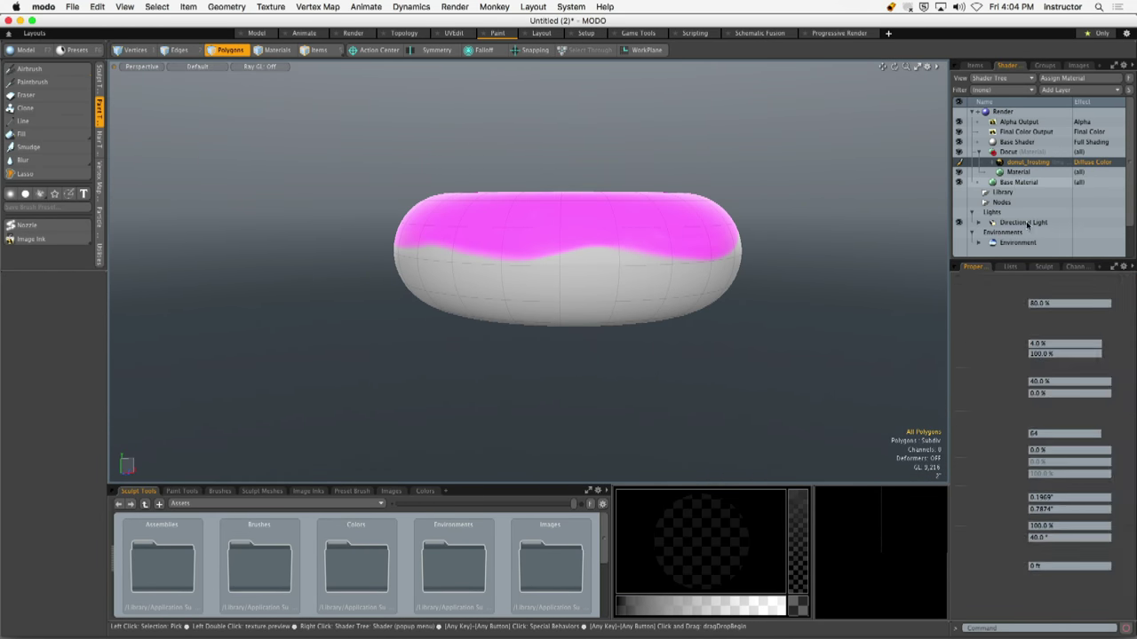
{"action": "left_click", "coordinate": [1054, 318]}
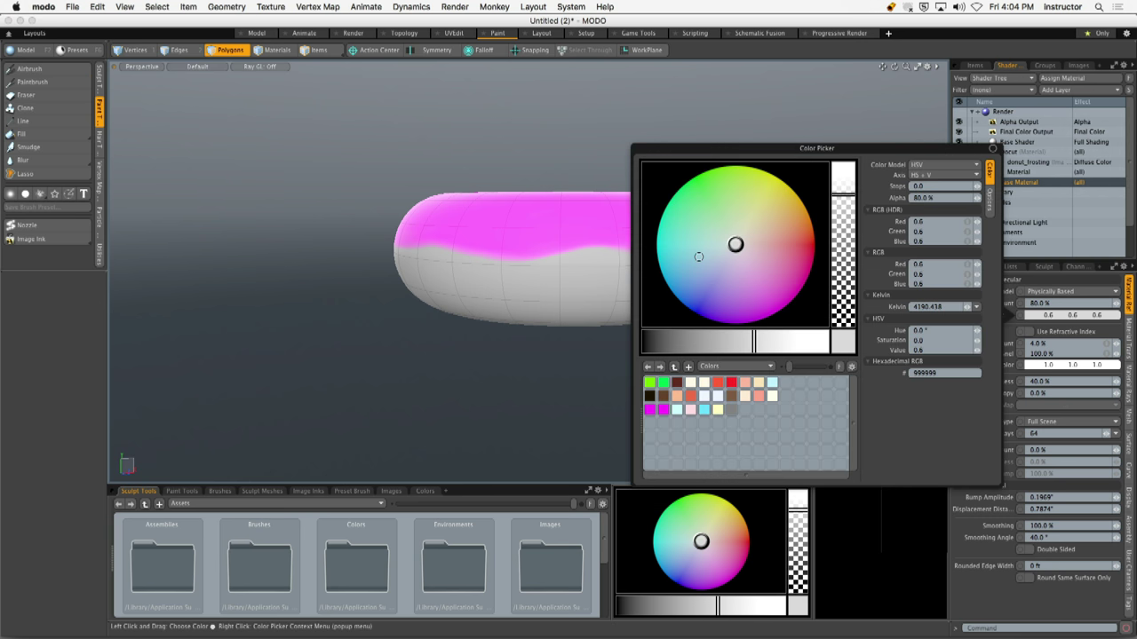
{"action": "left_click_drag", "start_coordinate": [735, 244], "coordinate": [788, 221]}
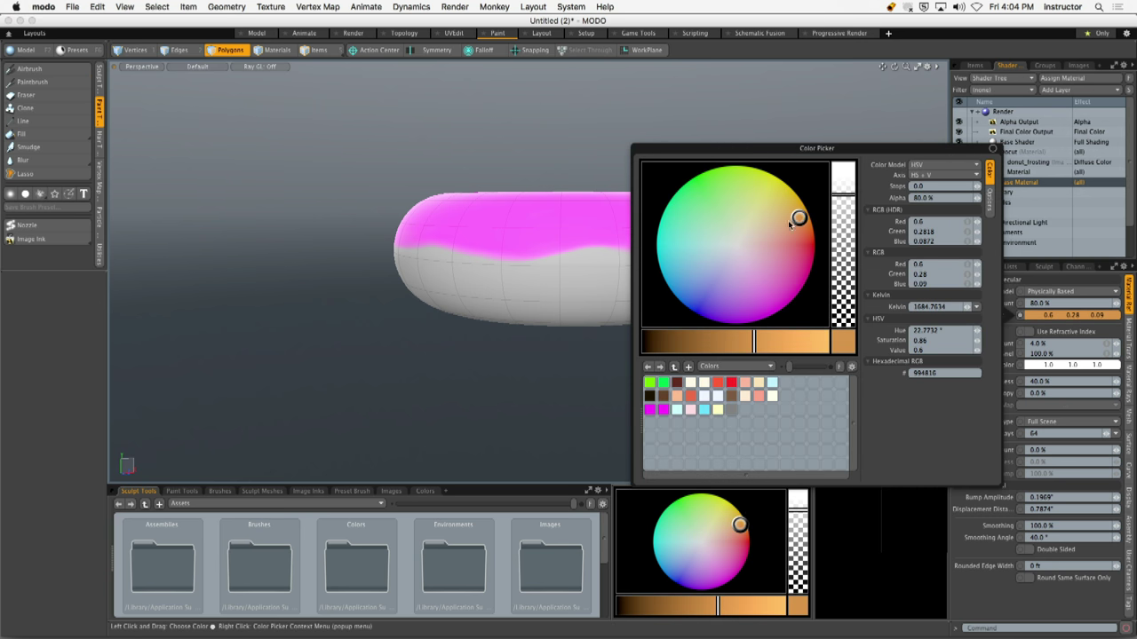
{"action": "left_click_drag", "start_coordinate": [742, 329], "coordinate": [797, 336]}
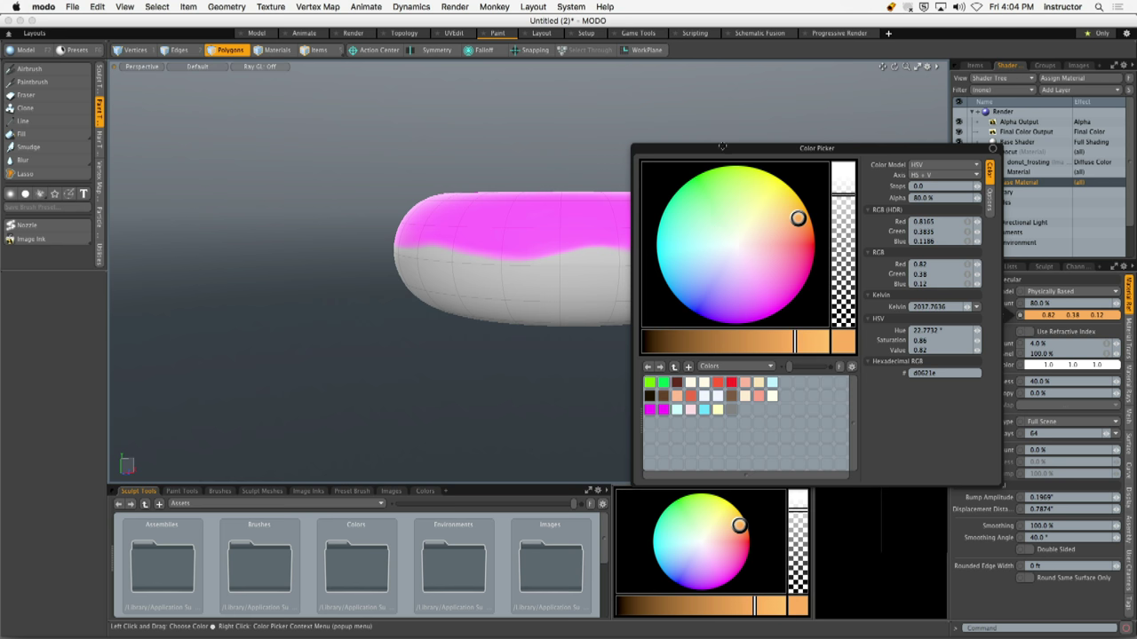
{"action": "left_click_drag", "start_coordinate": [718, 134], "coordinate": [729, 181], "text": "alt"}
{"action": "left_click", "coordinate": [979, 152]}
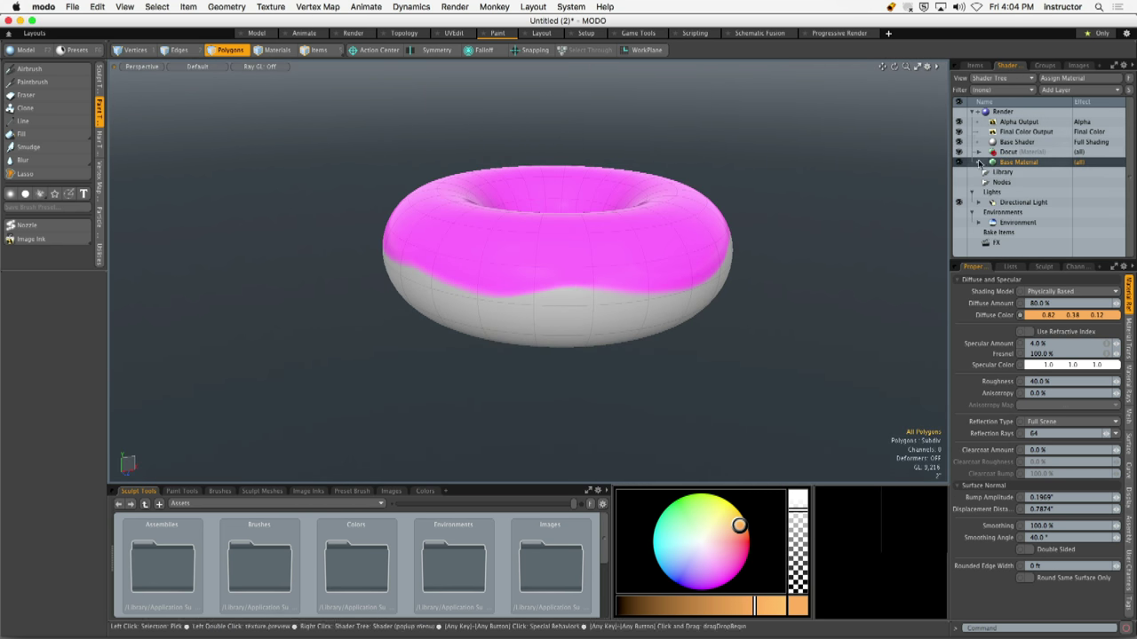
Start the render preview of the donut and display the diffuse and specular properties of the Donut group's Material
{"action": "left_click", "coordinate": [354, 33]}
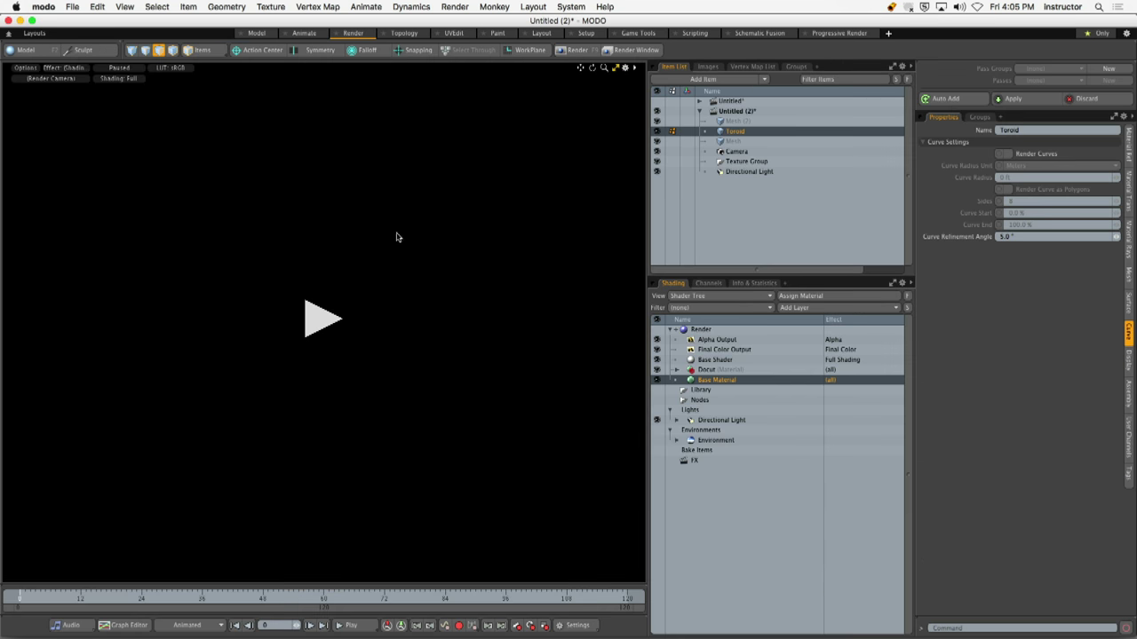
{"action": "left_click", "coordinate": [321, 341]}
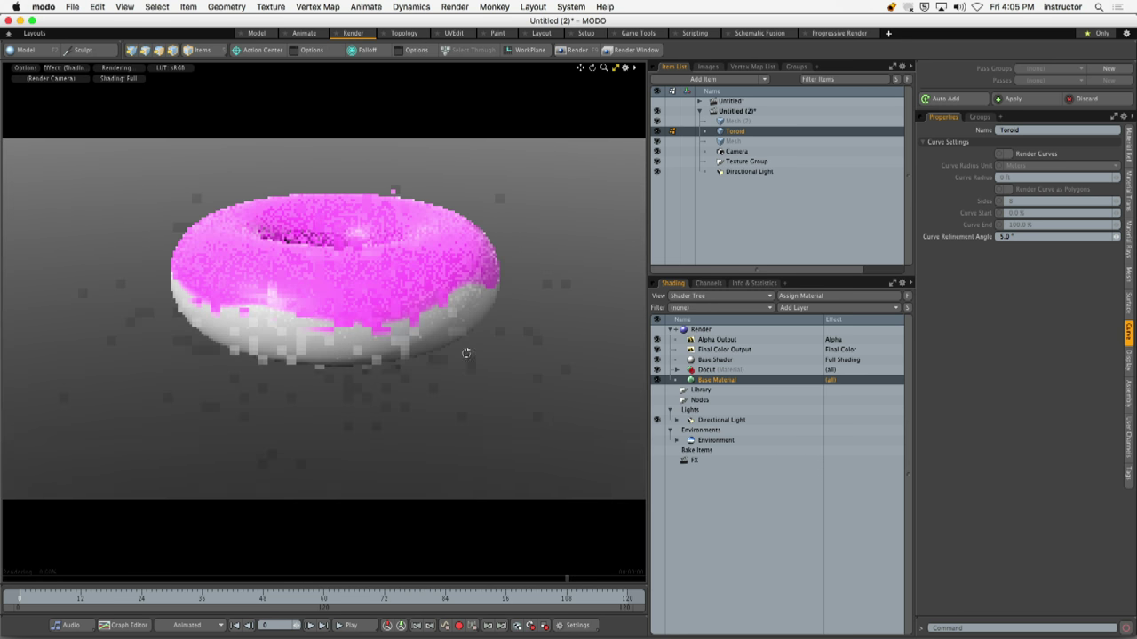
{"action": "left_click", "coordinate": [676, 370]}
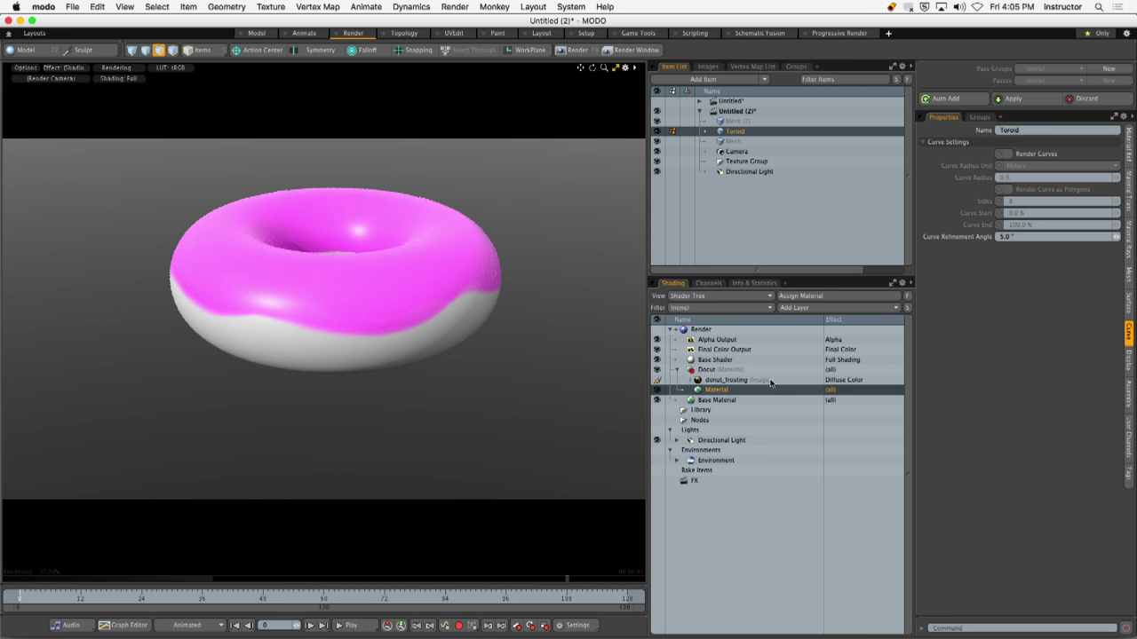
{"action": "left_click", "coordinate": [1129, 197]}
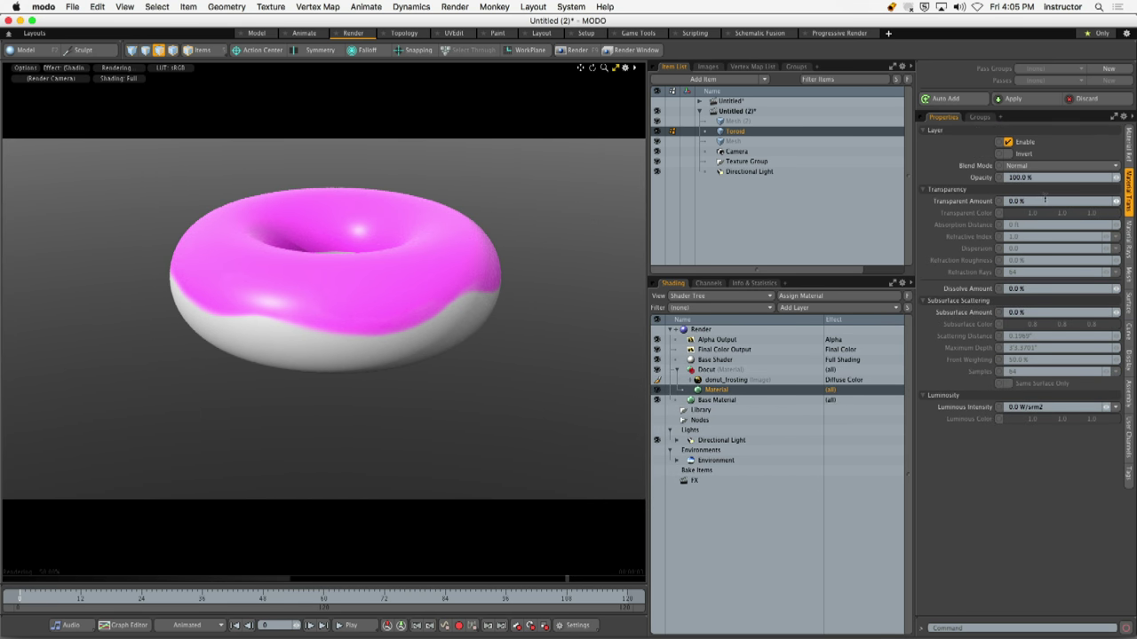
{"action": "left_click", "coordinate": [1129, 155]}
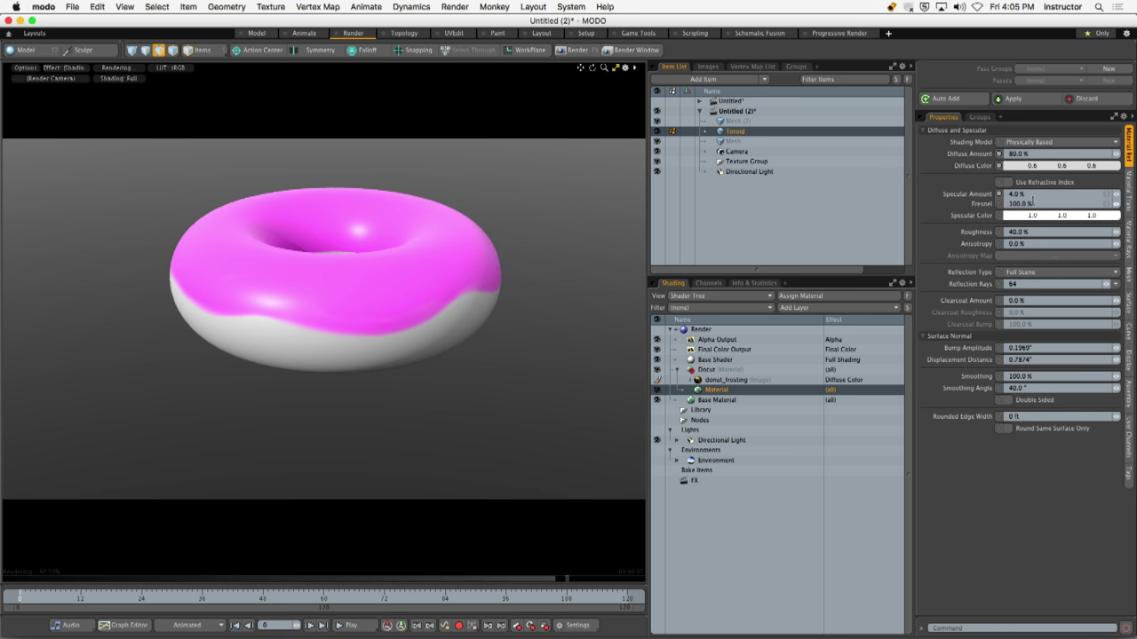
Set the Donut group's Material diffuse color to a dough brown of 0.54, 0.29, 0.13
{"action": "left_click", "coordinate": [1033, 167]}
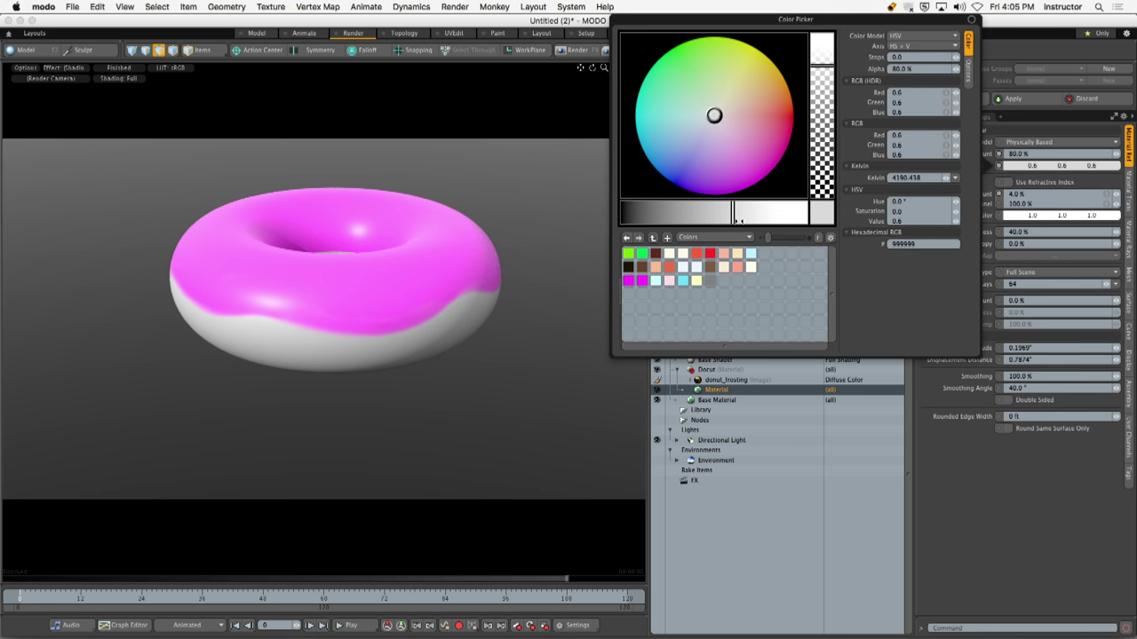
{"action": "left_click", "coordinate": [762, 101]}
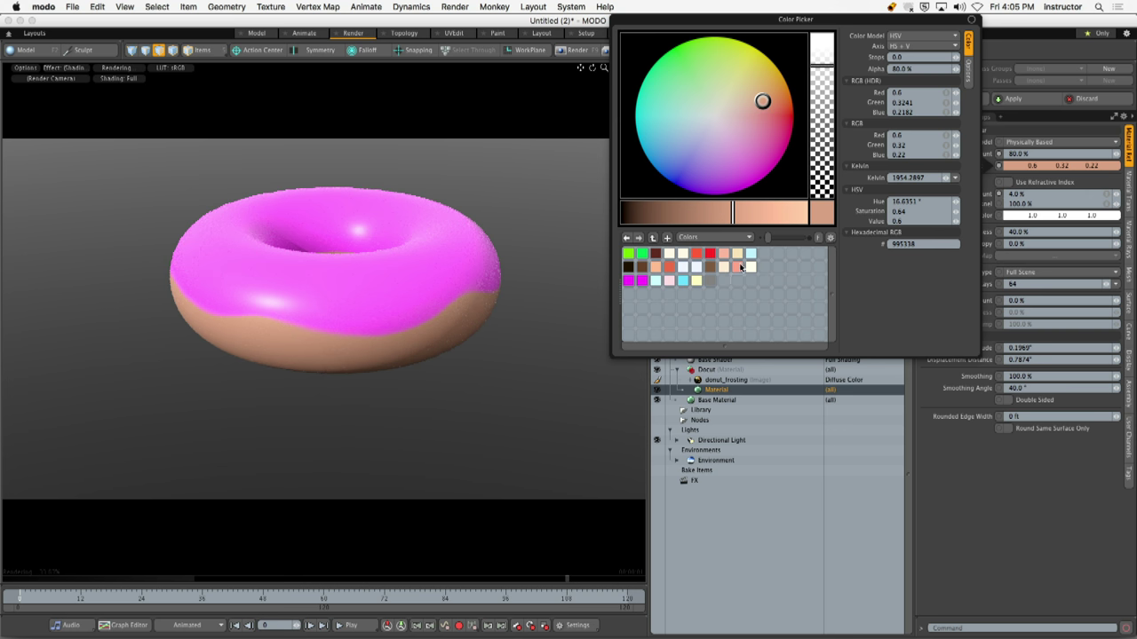
{"action": "left_click_drag", "start_coordinate": [732, 215], "coordinate": [753, 215]}
{"action": "left_click", "coordinate": [760, 83]}
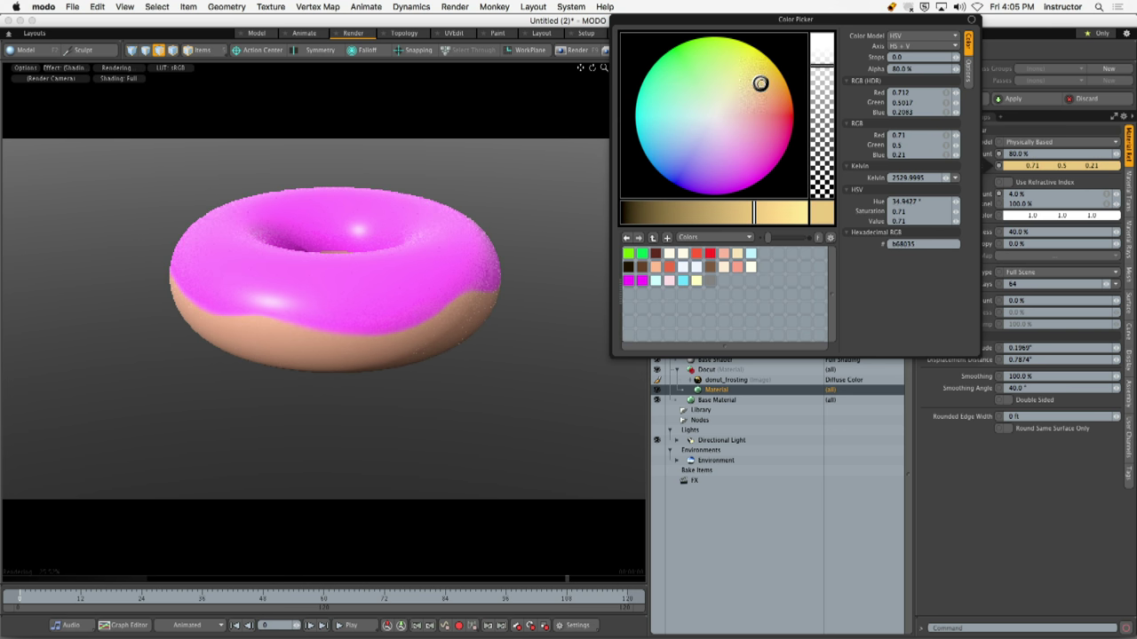
{"action": "left_click_drag", "start_coordinate": [760, 82], "coordinate": [766, 84]}
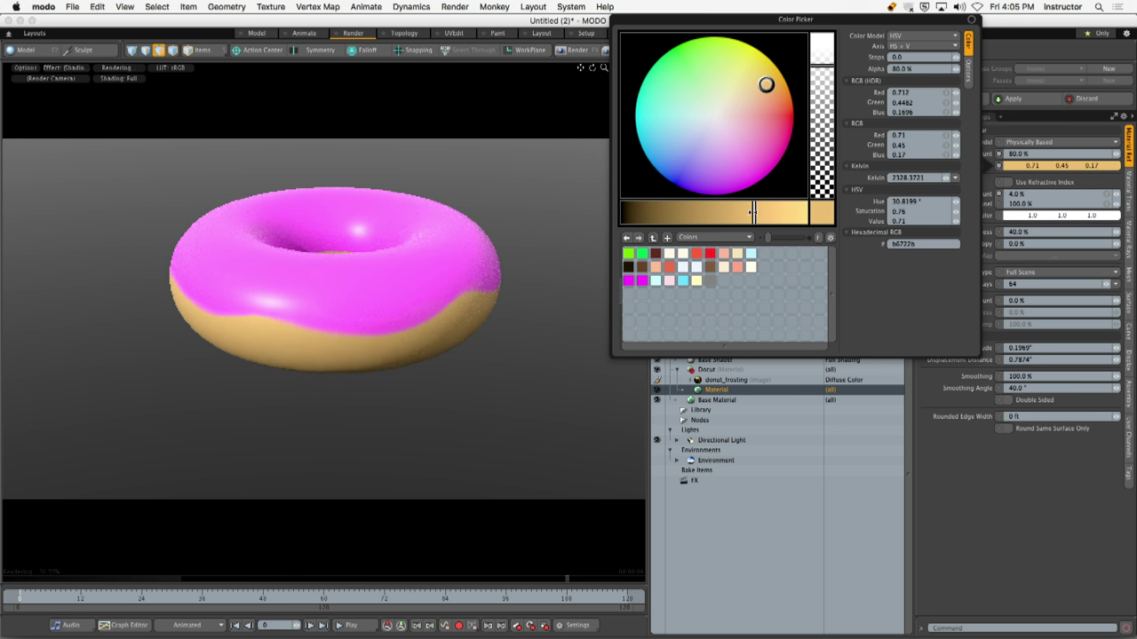
{"action": "left_click", "coordinate": [741, 213]}
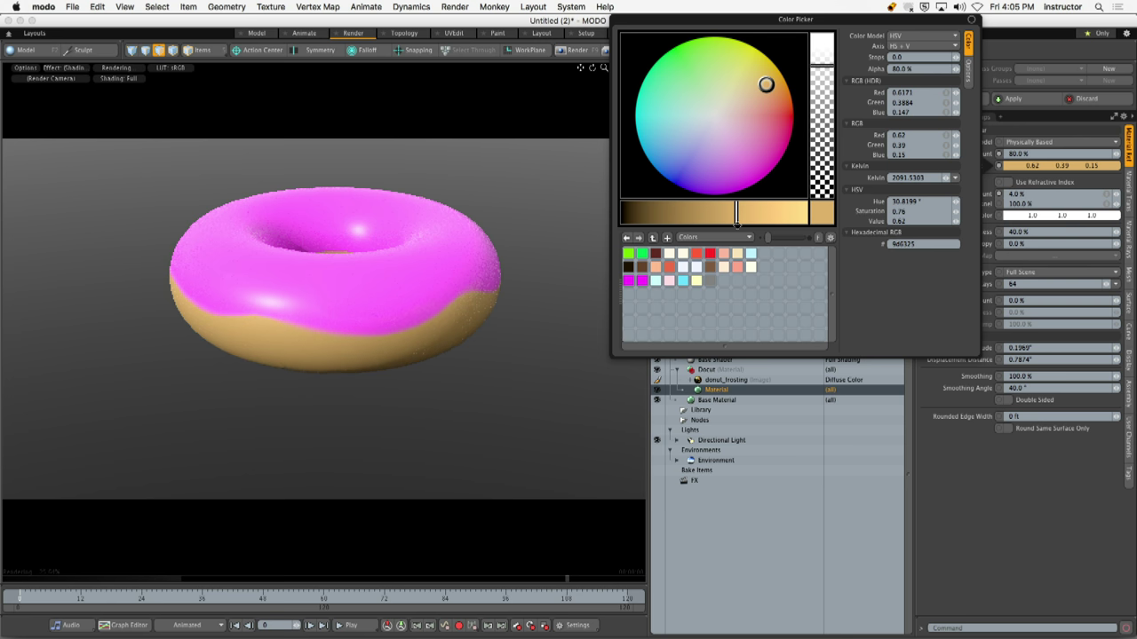
{"action": "left_click_drag", "start_coordinate": [736, 218], "coordinate": [704, 218]}
{"action": "left_click_drag", "start_coordinate": [766, 83], "coordinate": [771, 92]}
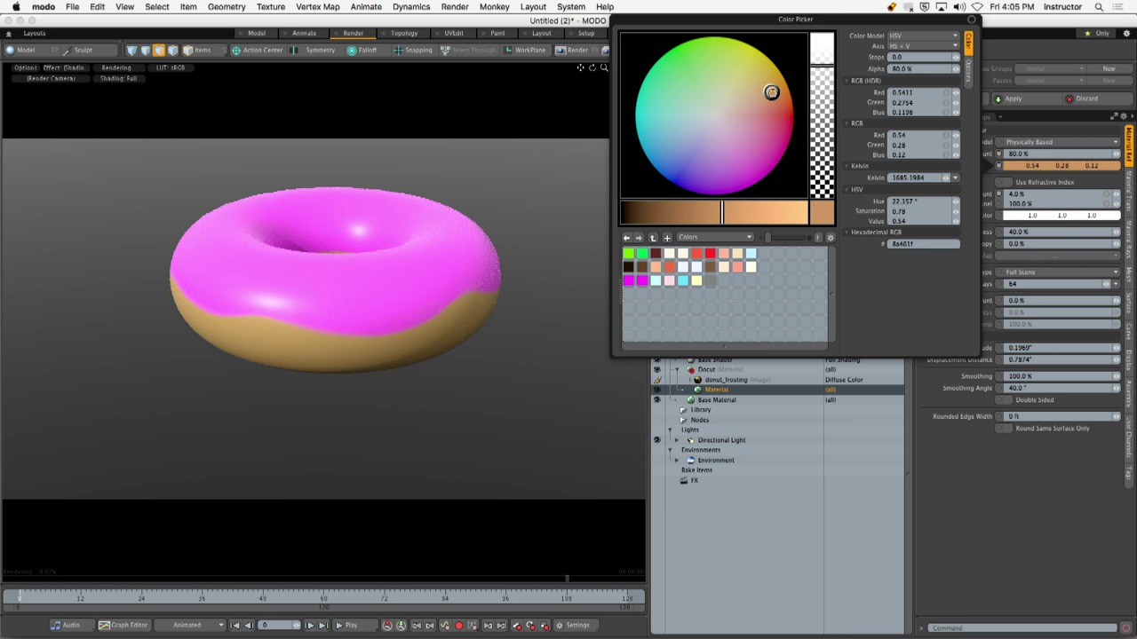
{"action": "left_click", "coordinate": [579, 277]}
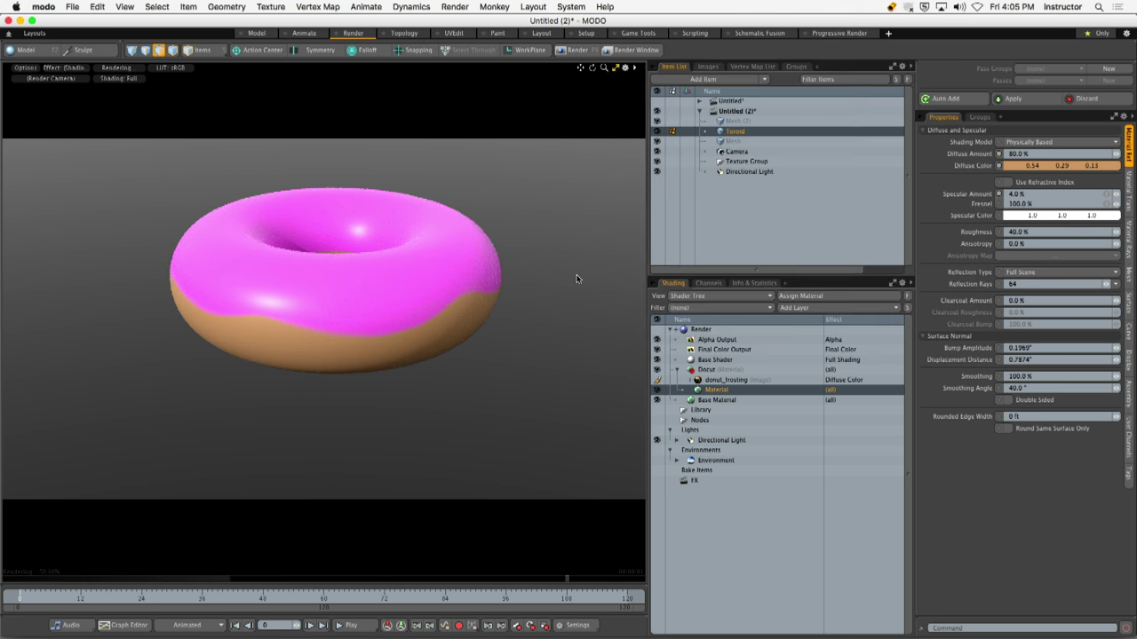
Save all open files, storing the first untitled scene on the Desktop as pats_yum_yum_donut, and cancel the save of the second scene
{"action": "left_click_drag", "start_coordinate": [578, 276], "coordinate": [512, 290], "text": "alt"}
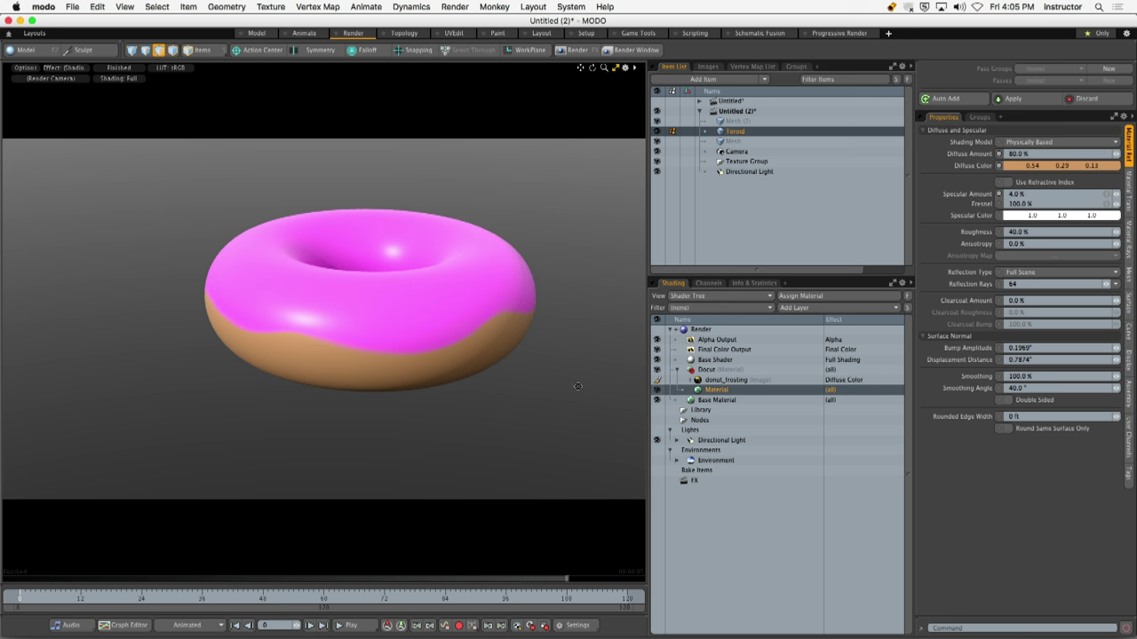
{"action": "left_click_drag", "start_coordinate": [472, 256], "coordinate": [443, 290], "text": "alt"}
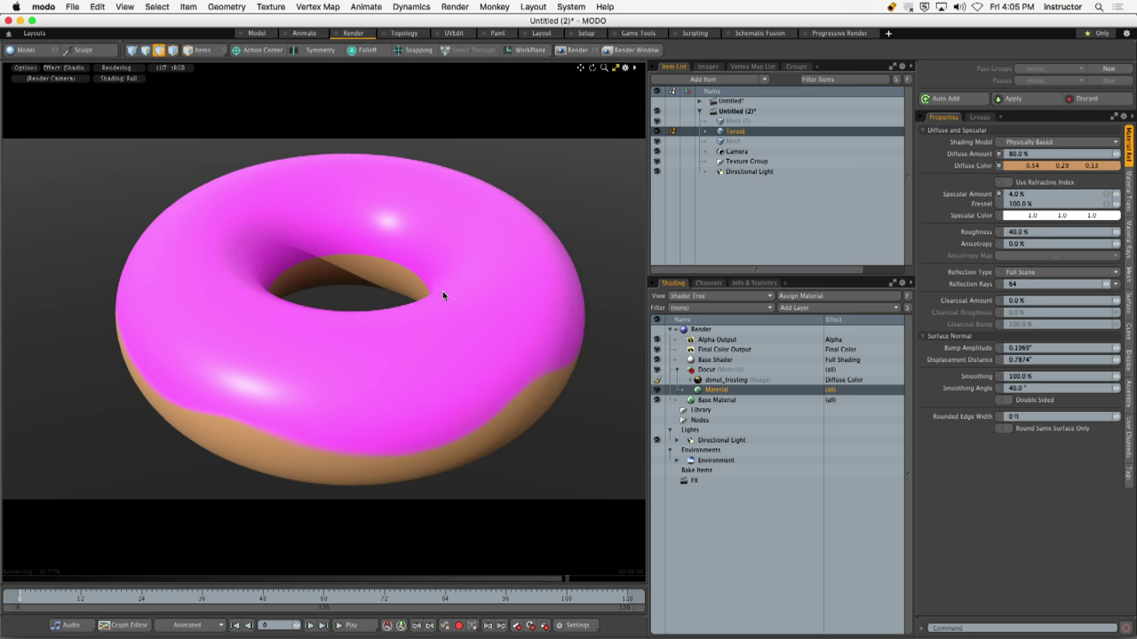
{"action": "left_click", "coordinate": [75, 7]}
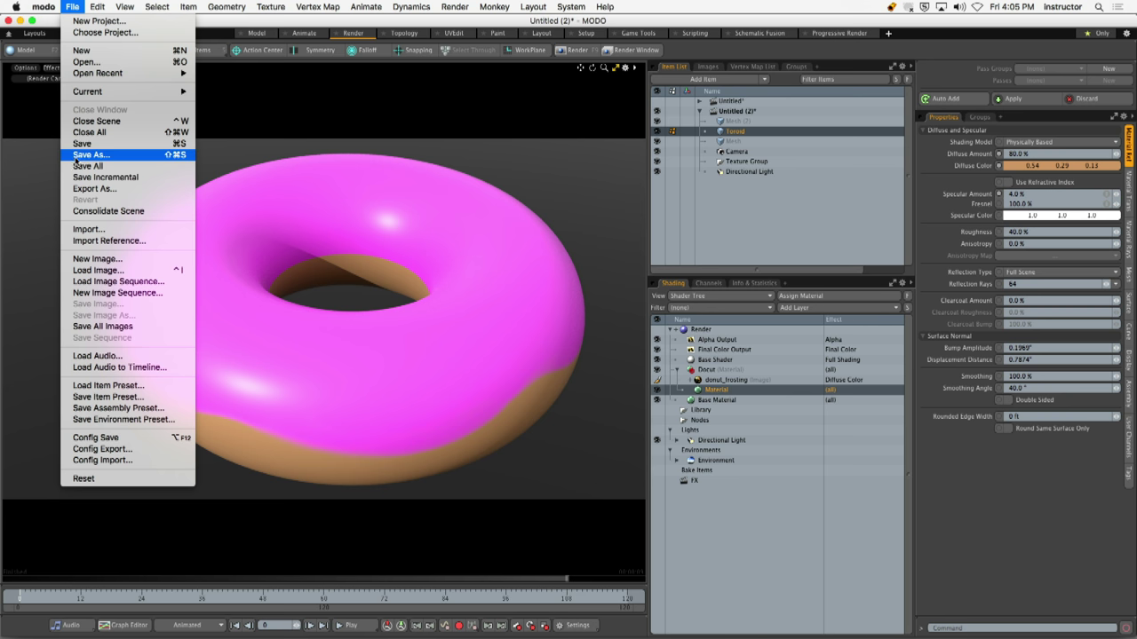
{"action": "left_click", "coordinate": [86, 156]}
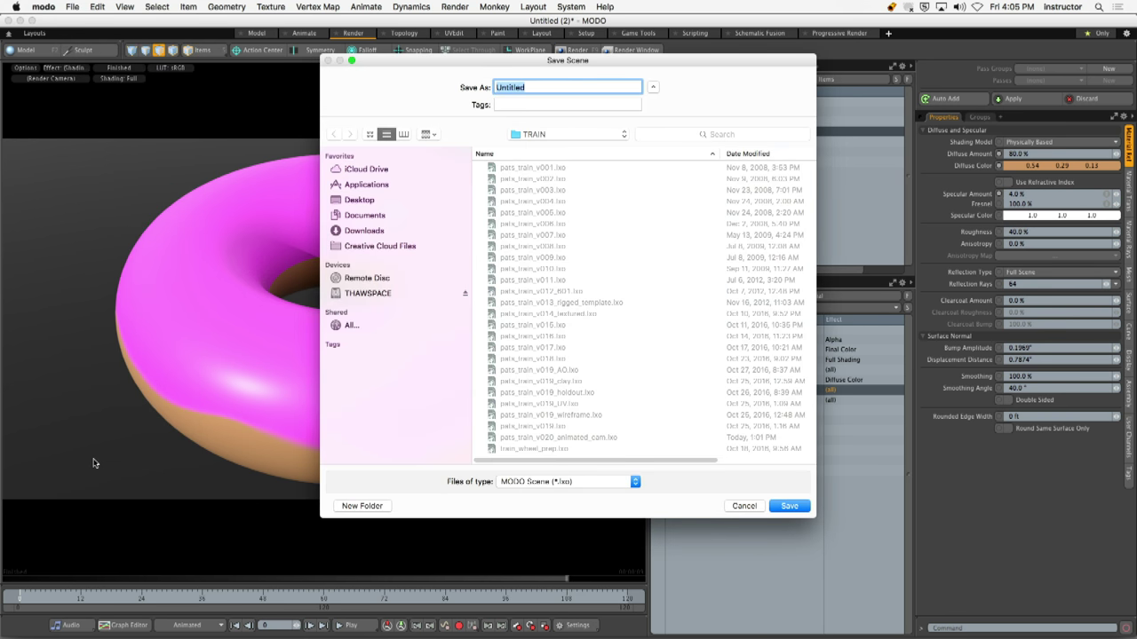
{"action": "key", "text": "shift+super+d"}
{"action": "type", "text": "patx"}
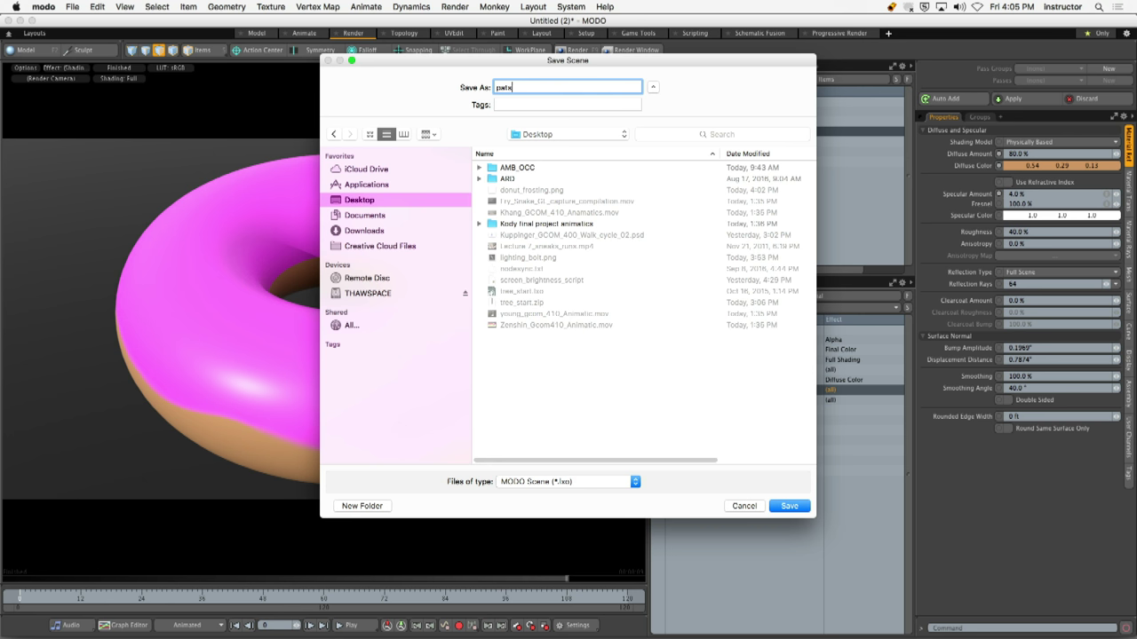
{"action": "type", "text": "_yum_yum_donut"}
{"action": "key", "text": "Return"}
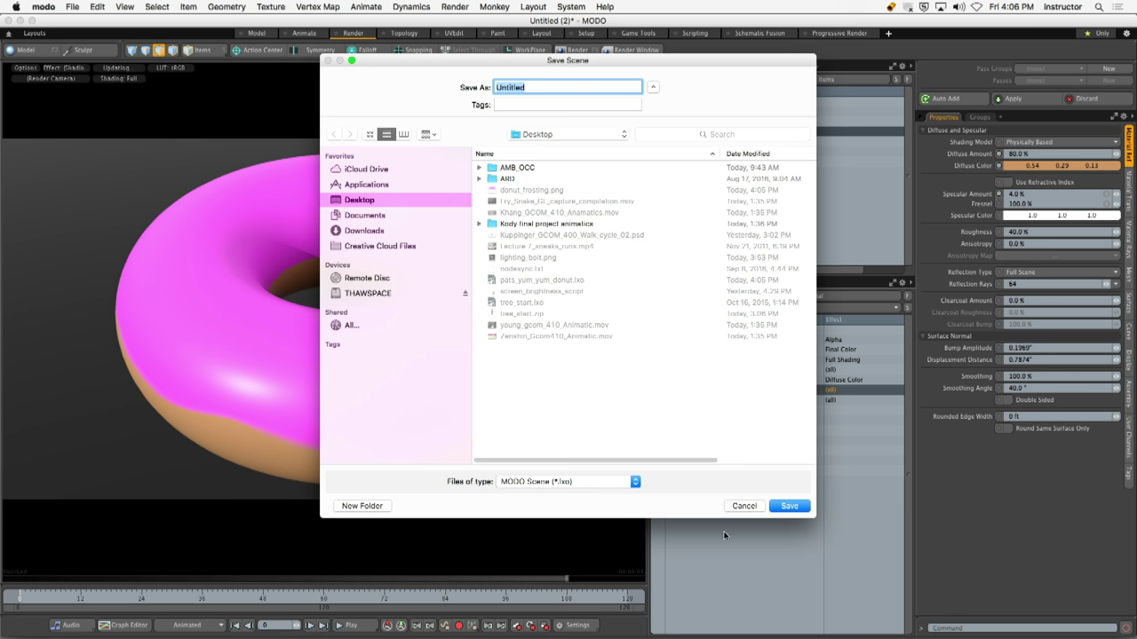
{"action": "left_click", "coordinate": [745, 506]}
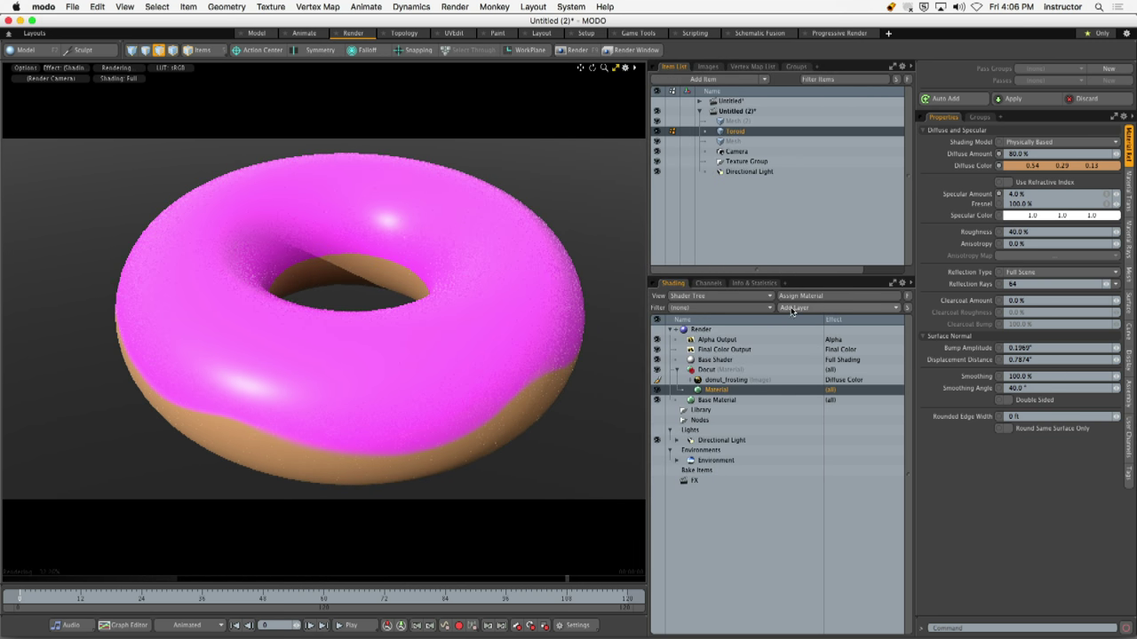
Save the Untitled (2) scene containing the painted toroid to the Desktop as donut
{"action": "left_click", "coordinate": [736, 113]}
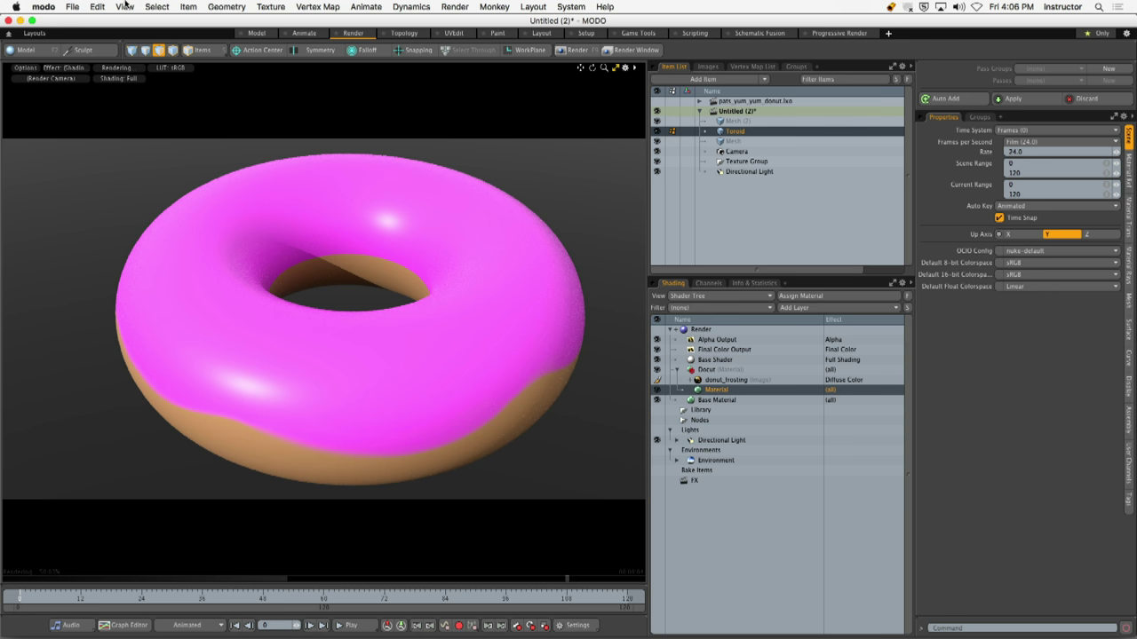
{"action": "left_click", "coordinate": [72, 6]}
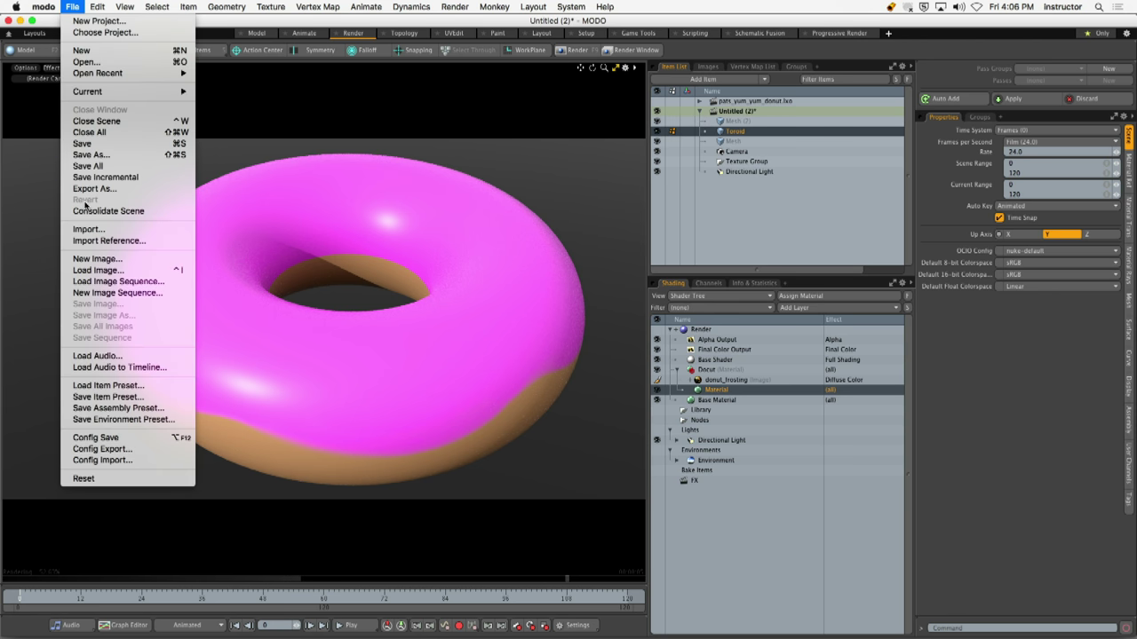
{"action": "left_click", "coordinate": [98, 145]}
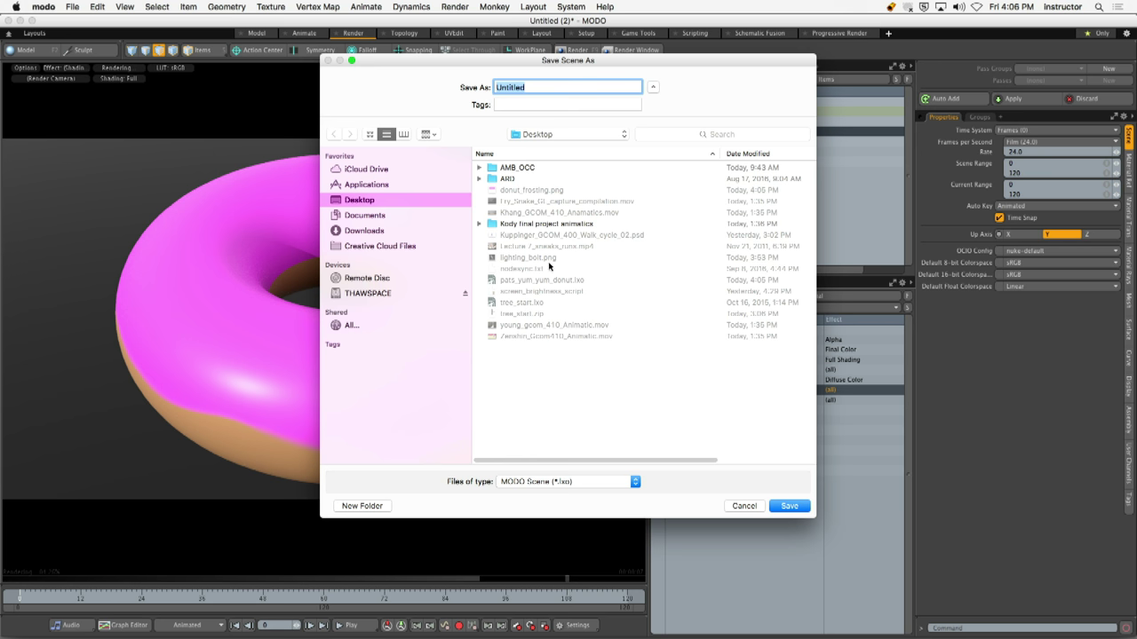
{"action": "type", "text": "donut"}
{"action": "left_click", "coordinate": [788, 507]}
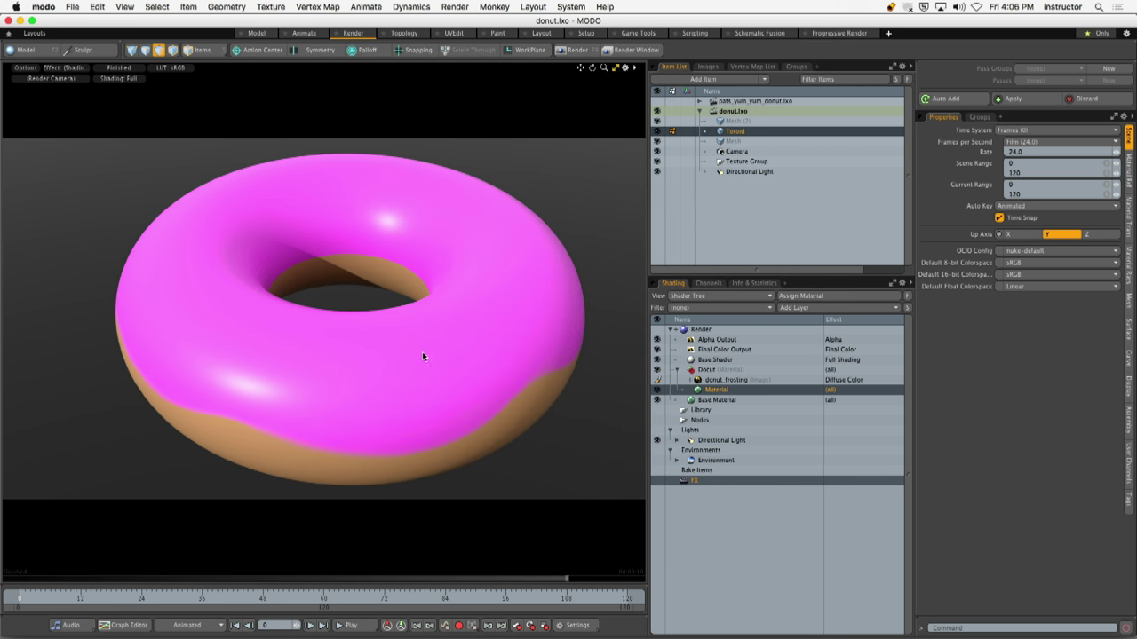
Create a capsule along X in front of the donut, about 23" X radius and 7.75" Y and Z radius, with end size 6.375"
{"action": "mouse_move", "coordinate": [428, 361]}
{"action": "left_mouse_down", "text": "alt"}
{"action": "mouse_move", "coordinate": [424, 324]}
{"action": "mouse_move", "coordinate": [426, 355]}
{"action": "mouse_move", "coordinate": [416, 358]}
{"action": "left_mouse_up", "text": "alt"}
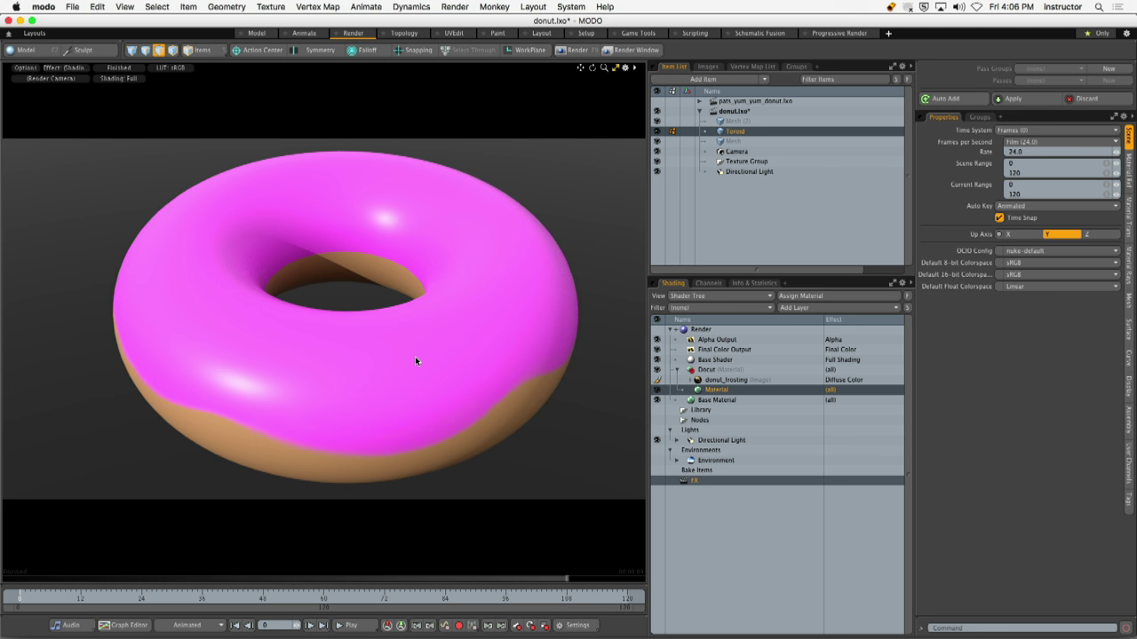
{"action": "left_click", "coordinate": [256, 34]}
{"action": "left_click_drag", "start_coordinate": [627, 337], "coordinate": [570, 324], "text": "alt"}
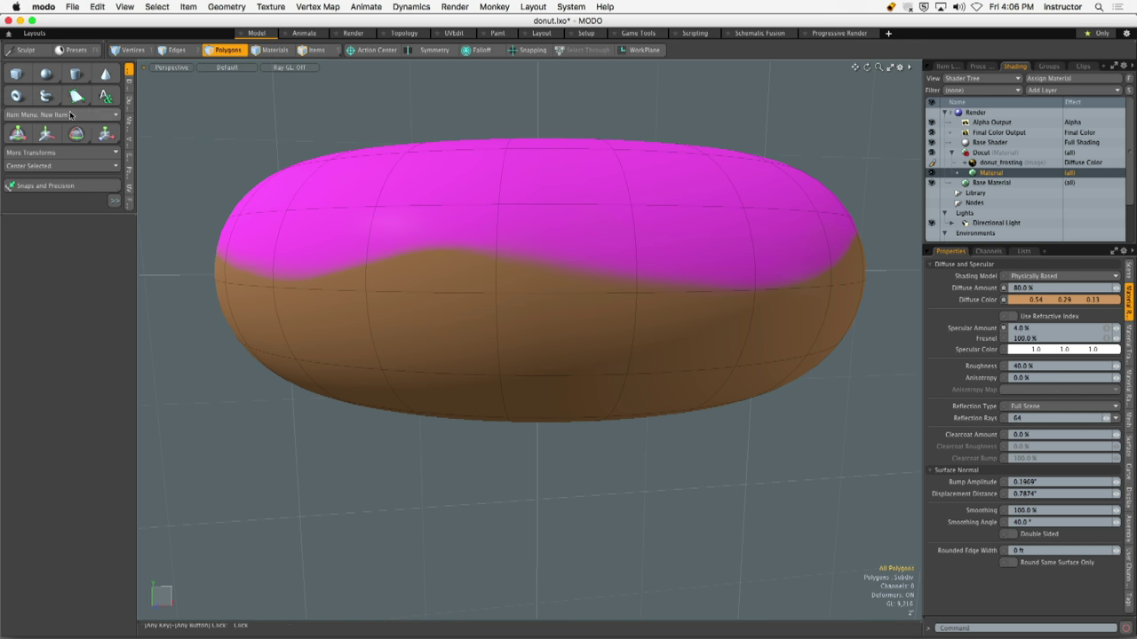
{"action": "left_click_drag", "start_coordinate": [75, 97], "coordinate": [48, 225]}
{"action": "left_click_drag", "start_coordinate": [77, 76], "coordinate": [79, 95]}
{"action": "left_click_drag", "start_coordinate": [552, 316], "coordinate": [569, 278], "text": "alt+shift"}
{"action": "left_click", "coordinate": [767, 250]}
{"action": "left_click_drag", "start_coordinate": [767, 250], "coordinate": [810, 242], "text": "ctrl"}
{"action": "left_click_drag", "start_coordinate": [833, 292], "coordinate": [827, 329], "text": "alt"}
{"action": "left_click_drag", "start_coordinate": [672, 332], "coordinate": [563, 339], "text": "ctrl+alt"}
{"action": "left_click_drag", "start_coordinate": [724, 310], "coordinate": [749, 308]}
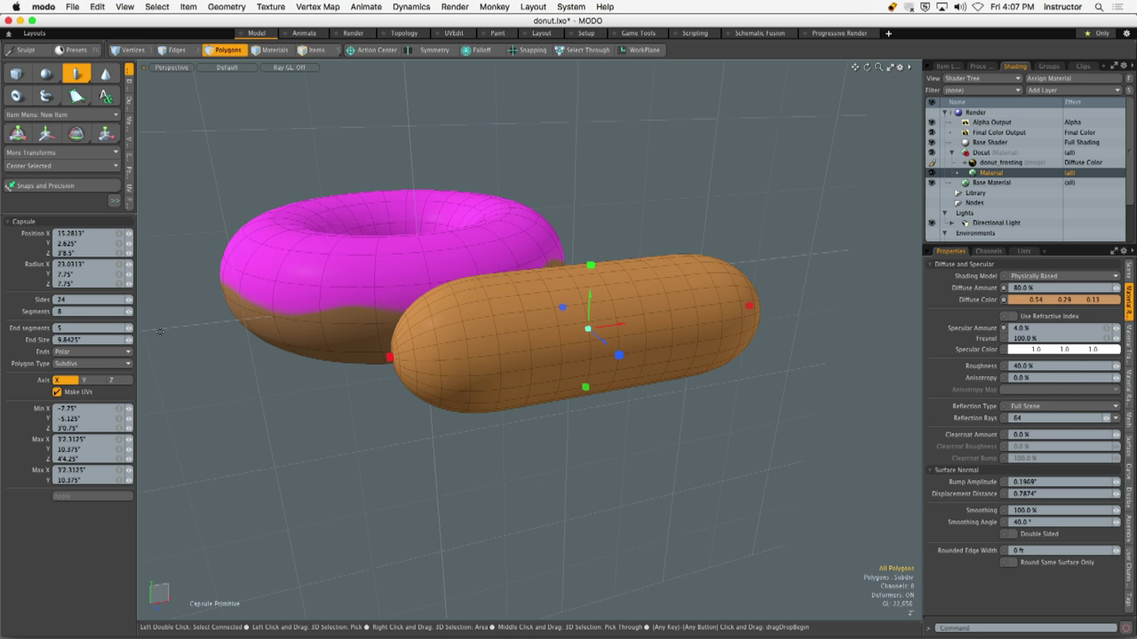
{"action": "mouse_move", "coordinate": [130, 341]}
{"action": "left_mouse_down"}
{"action": "mouse_move", "coordinate": [115, 341]}
{"action": "mouse_move", "coordinate": [132, 341]}
{"action": "left_mouse_up"}
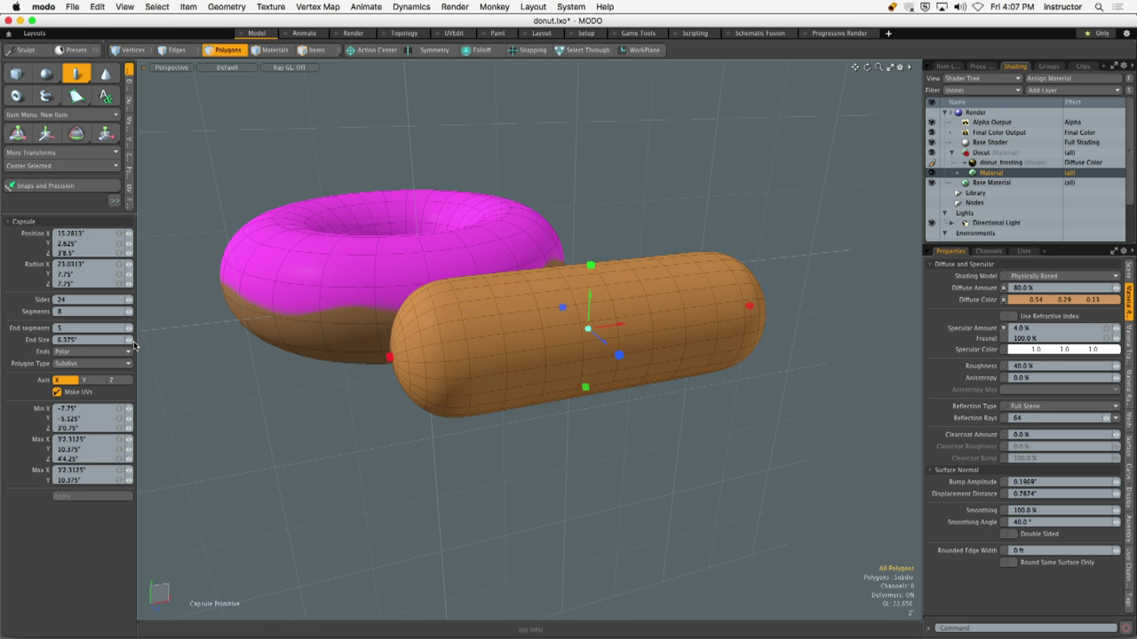
{"action": "key", "text": "q"}
Select all of the capsule's polygons and center them at the origin
{"action": "double_click", "coordinate": [700, 317]}
{"action": "left_click_drag", "start_coordinate": [699, 318], "coordinate": [750, 345], "text": "alt"}
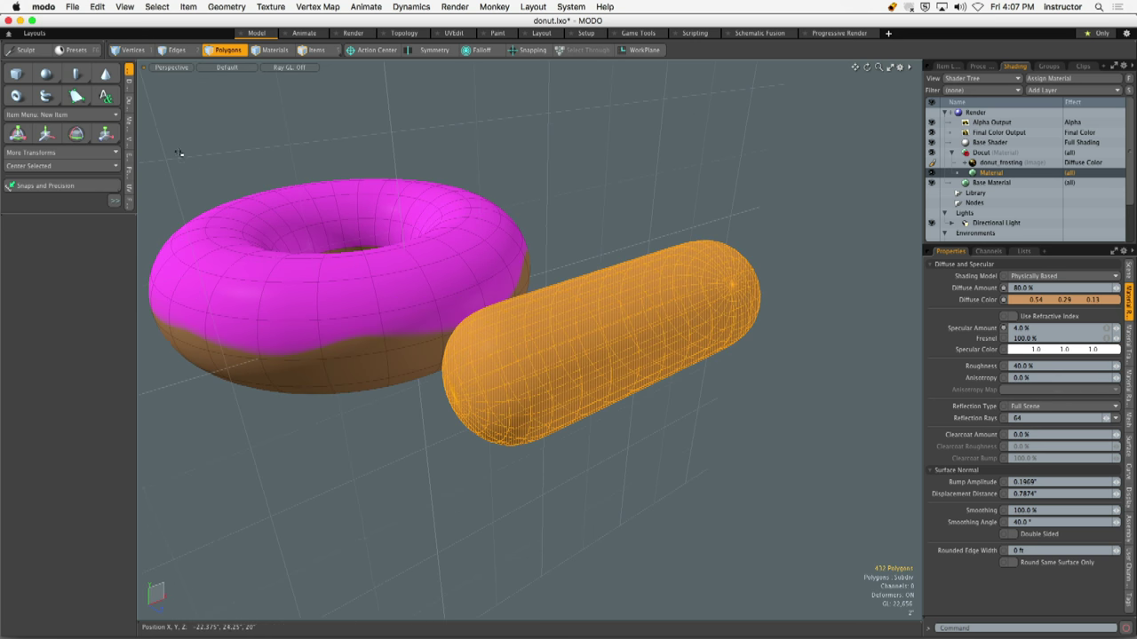
{"action": "left_click", "coordinate": [86, 168]}
{"action": "left_click", "coordinate": [85, 183]}
{"action": "left_click_drag", "start_coordinate": [359, 277], "coordinate": [408, 314], "text": "alt"}
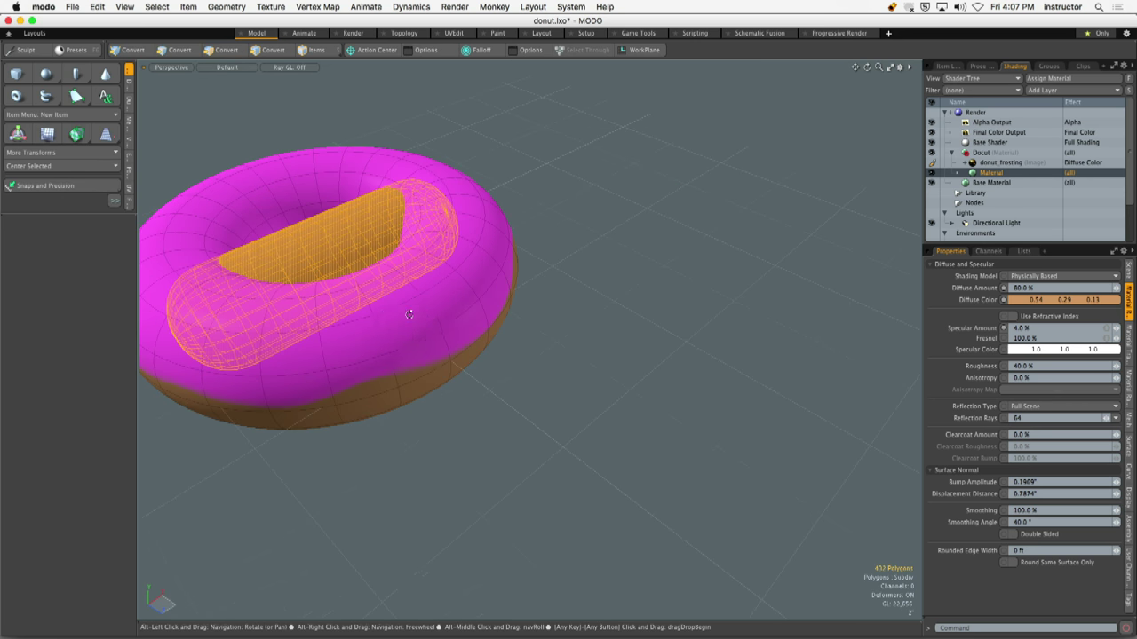
Scale the centered capsule down uniformly to a tiny sprinkle well inside the donut's hole
{"action": "key", "text": "r"}
{"action": "left_click_drag", "start_coordinate": [323, 242], "coordinate": [472, 272], "text": "alt+shift"}
{"action": "key", "text": "q"}
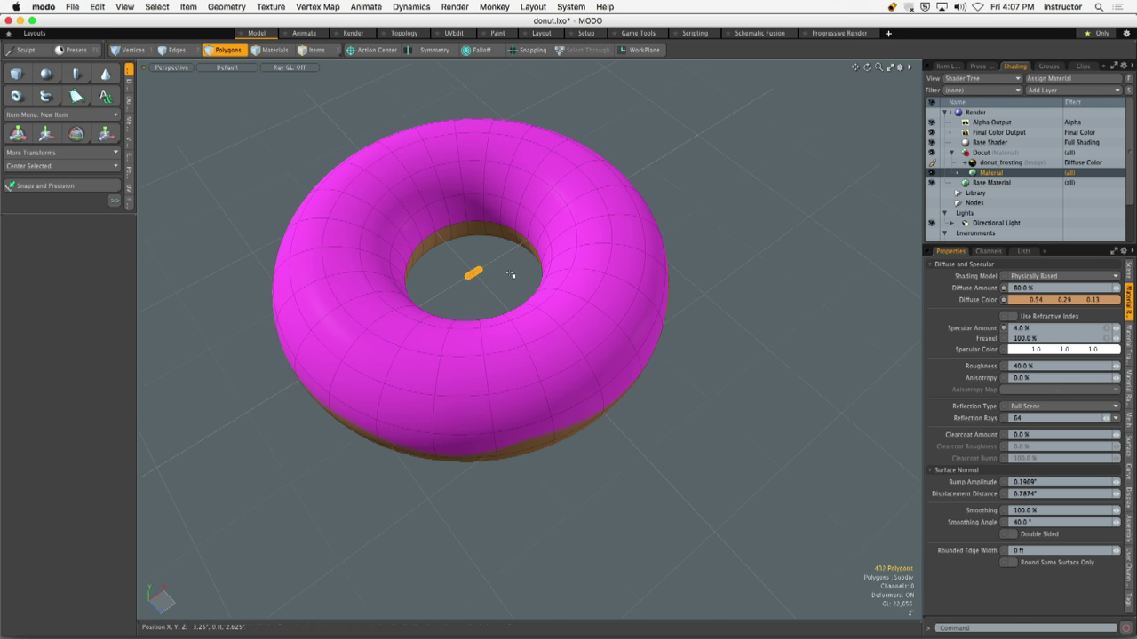
Cut the capsule's polygons out of the Toroid and make the empty Mesh item their separate layer
{"action": "left_click", "coordinate": [946, 67]}
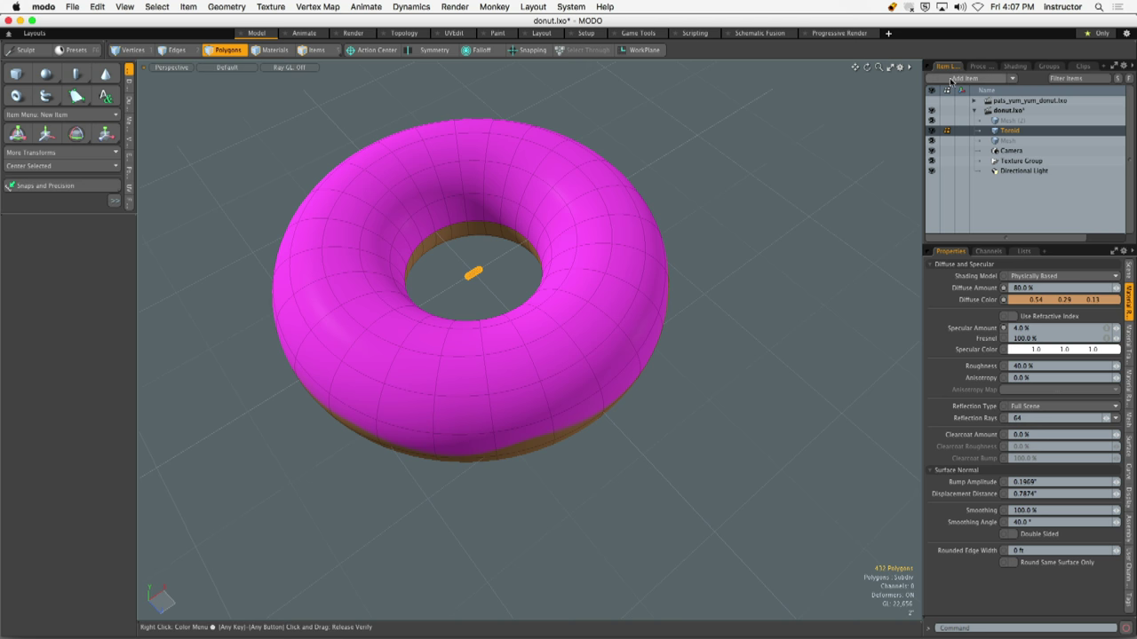
{"action": "key", "text": "super+x"}
{"action": "left_click", "coordinate": [1018, 121]}
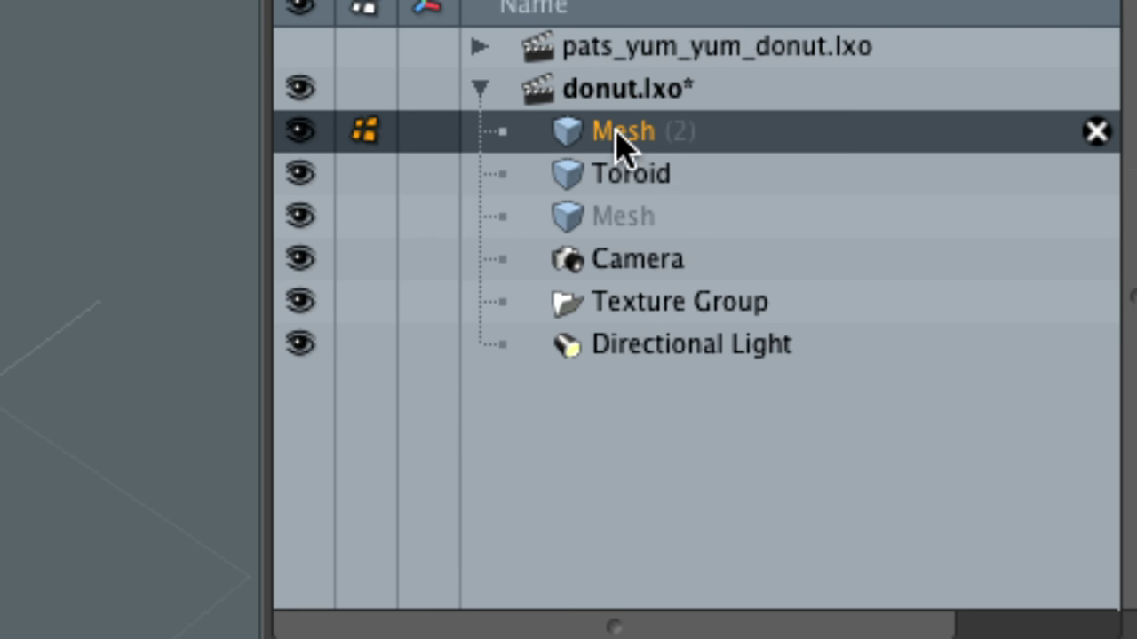
Rename the capsule's mesh item as Sprinkle Prototype
{"action": "double_click", "coordinate": [635, 146]}
{"action": "type", "text": "Spri"}
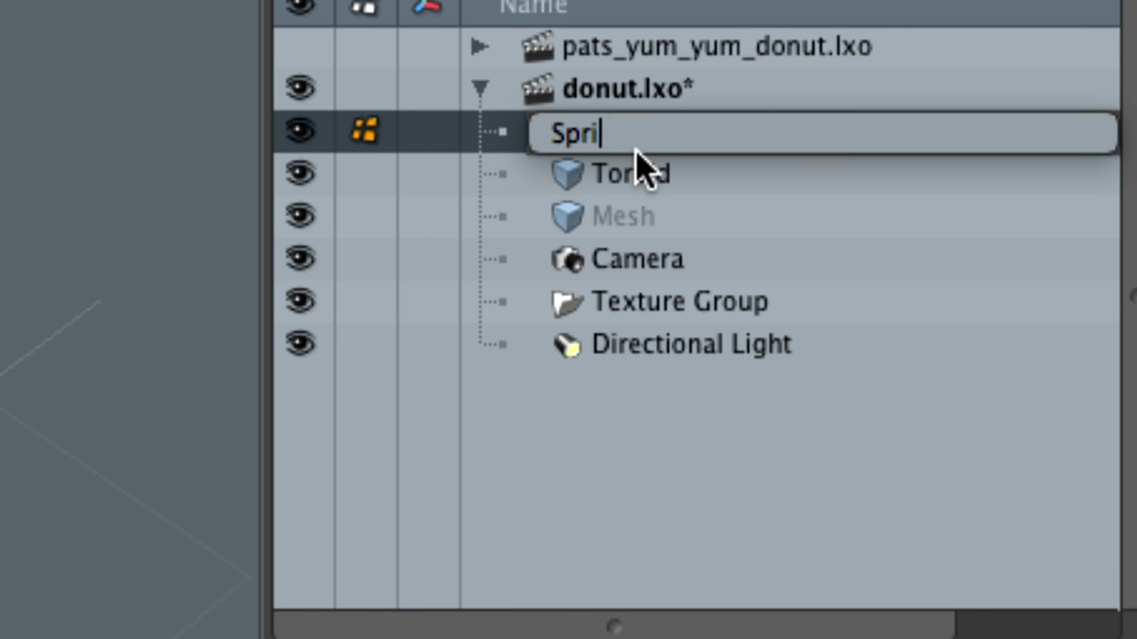
{"action": "type", "text": "nkle (ro"}
{"action": "key", "text": "BackSpace"}
{"action": "key", "text": "BackSpace"}
{"action": "key", "text": "BackSpace"}
{"action": "type", "text": "Pro"}
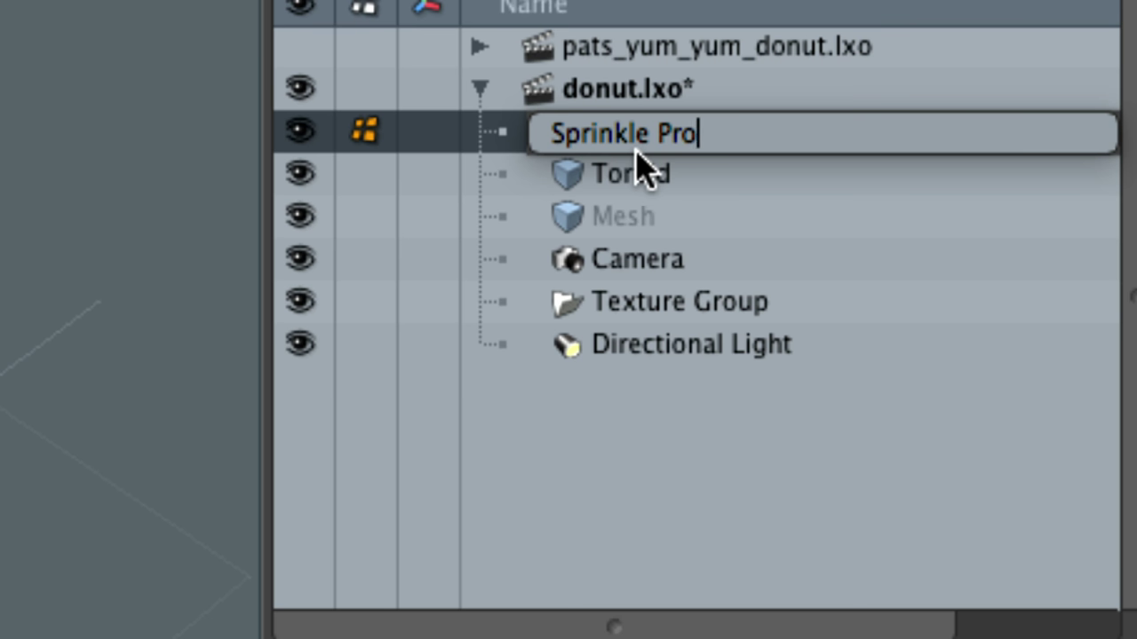
{"action": "type", "text": "totype"}
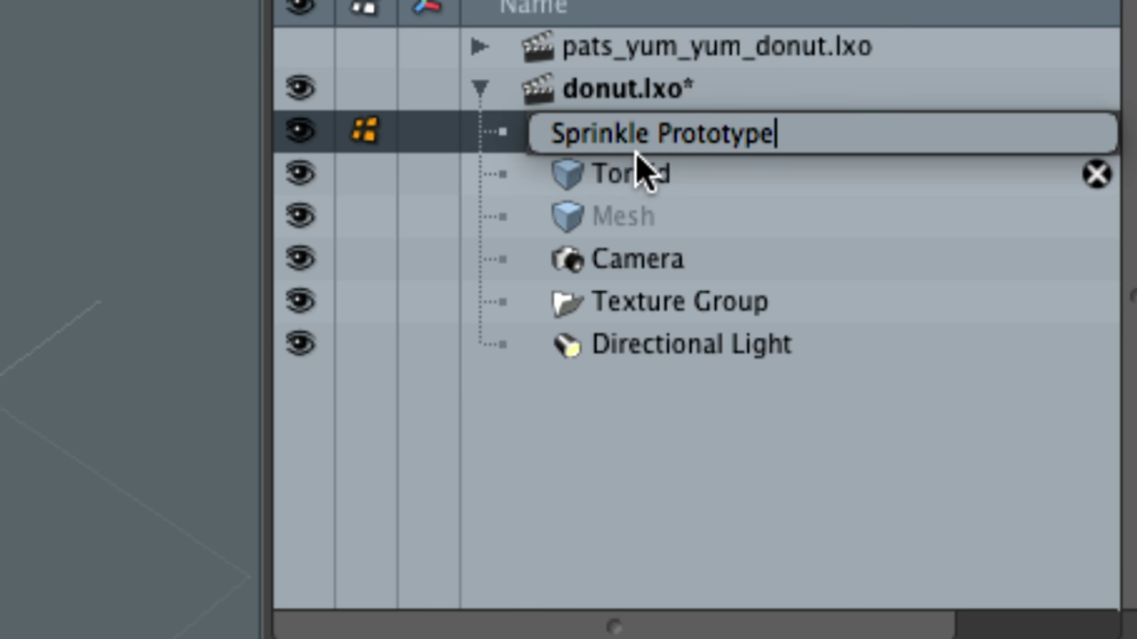
{"action": "key", "text": "Return"}
Rename the Toroid item as Donut and remove the leftover empty Mesh item
{"action": "left_click", "coordinate": [644, 176]}
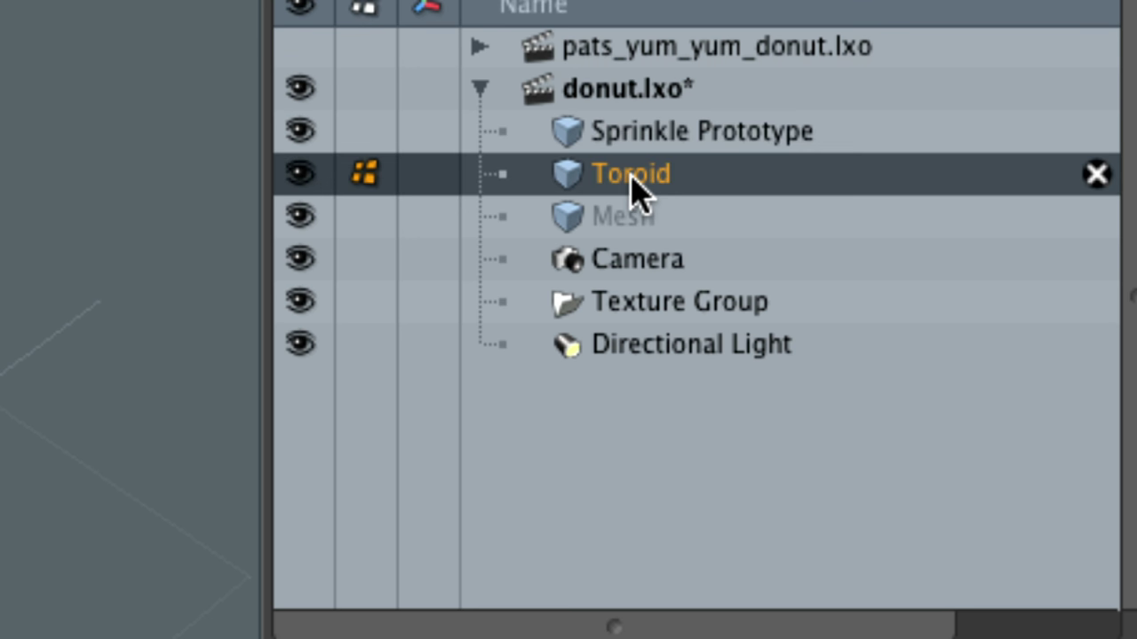
{"action": "double_click", "coordinate": [631, 176]}
{"action": "type", "text": "Dom"}
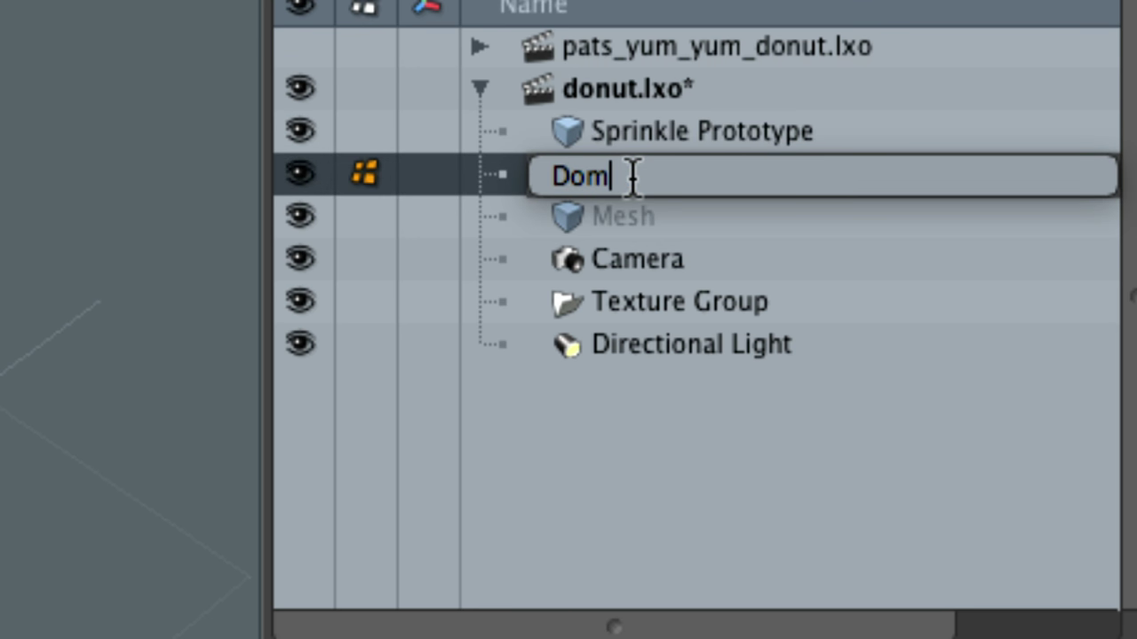
{"action": "key", "text": "BackSpace"}
{"action": "type", "text": "nut"}
{"action": "key", "text": "Return"}
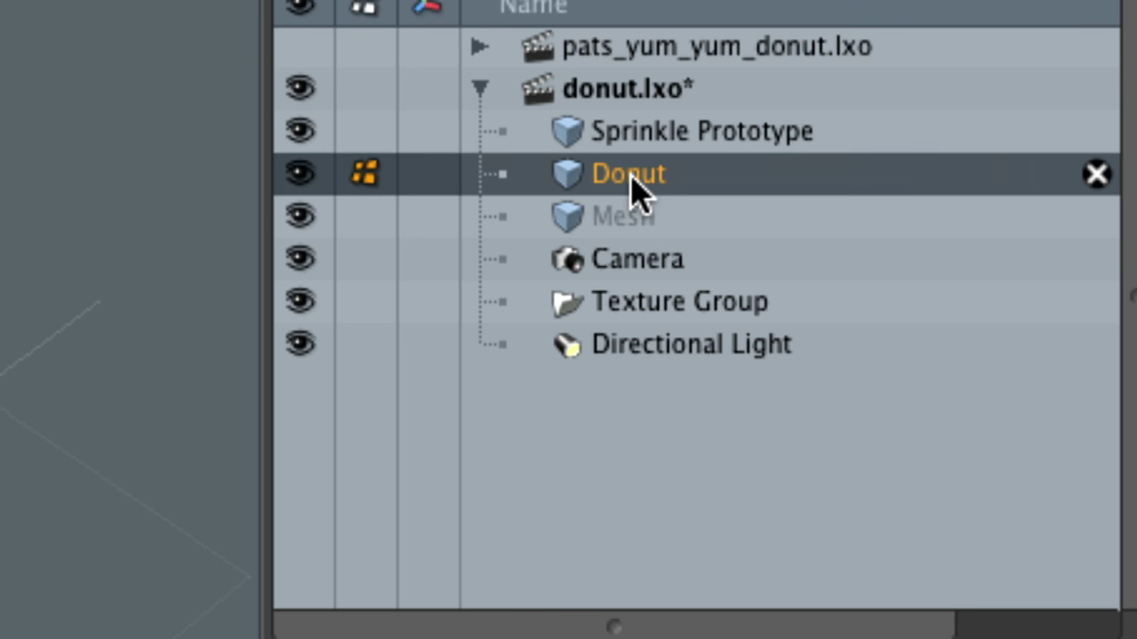
{"action": "left_click", "coordinate": [1061, 222]}
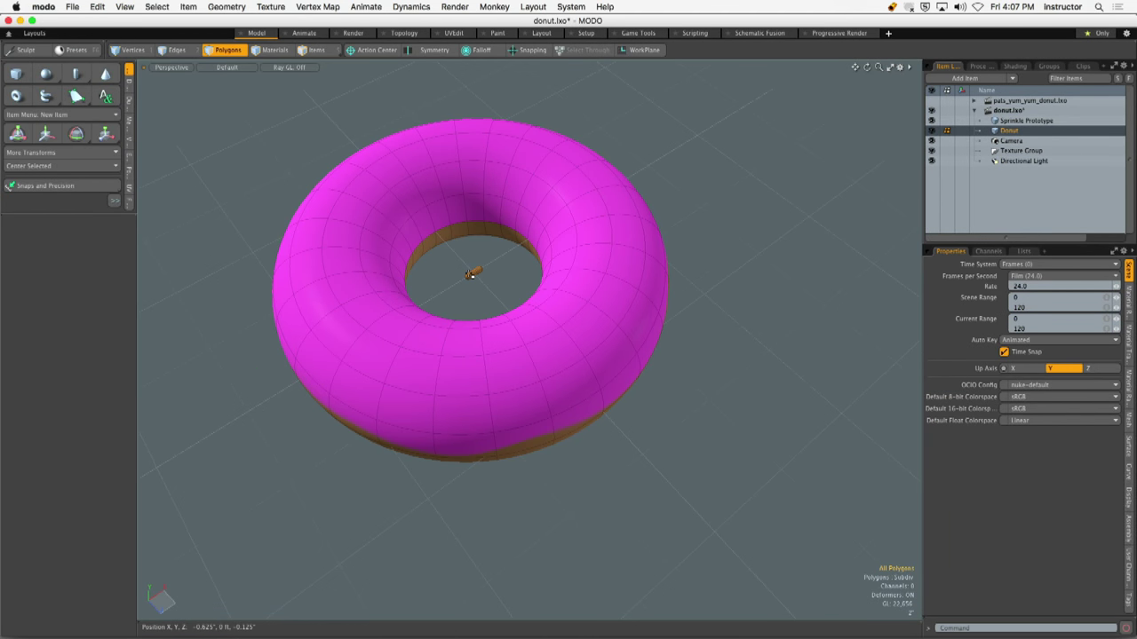
Assign the Sprinkle Prototype mesh a new material named Sprinkle with a white color
{"action": "left_click_drag", "start_coordinate": [794, 279], "coordinate": [782, 262], "text": "alt"}
{"action": "key", "text": "3"}
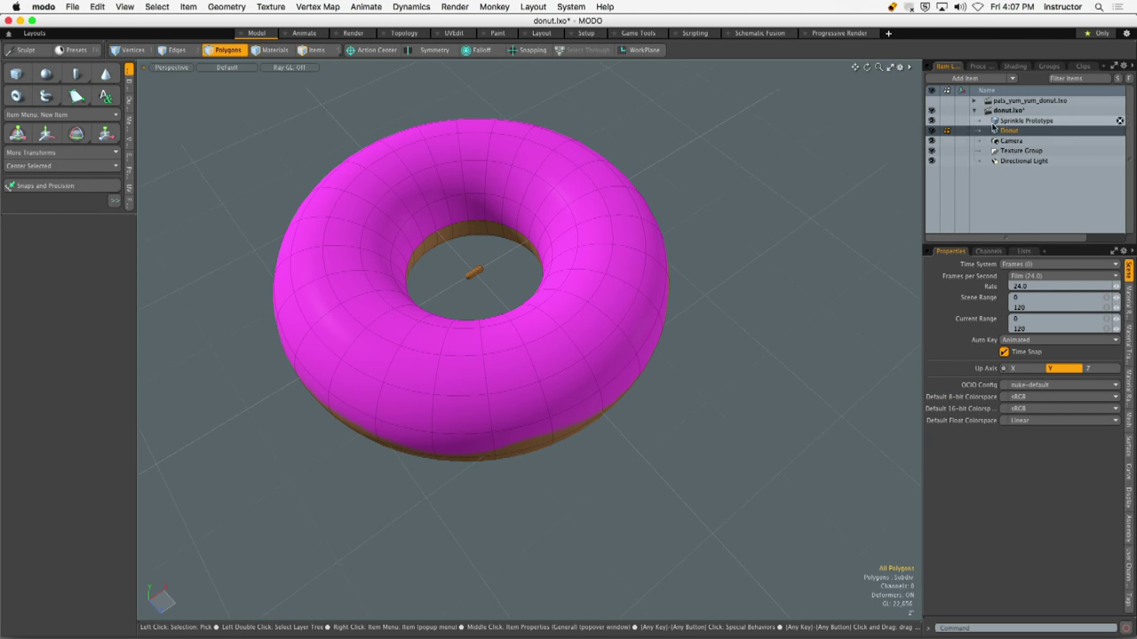
{"action": "left_click", "coordinate": [1021, 121]}
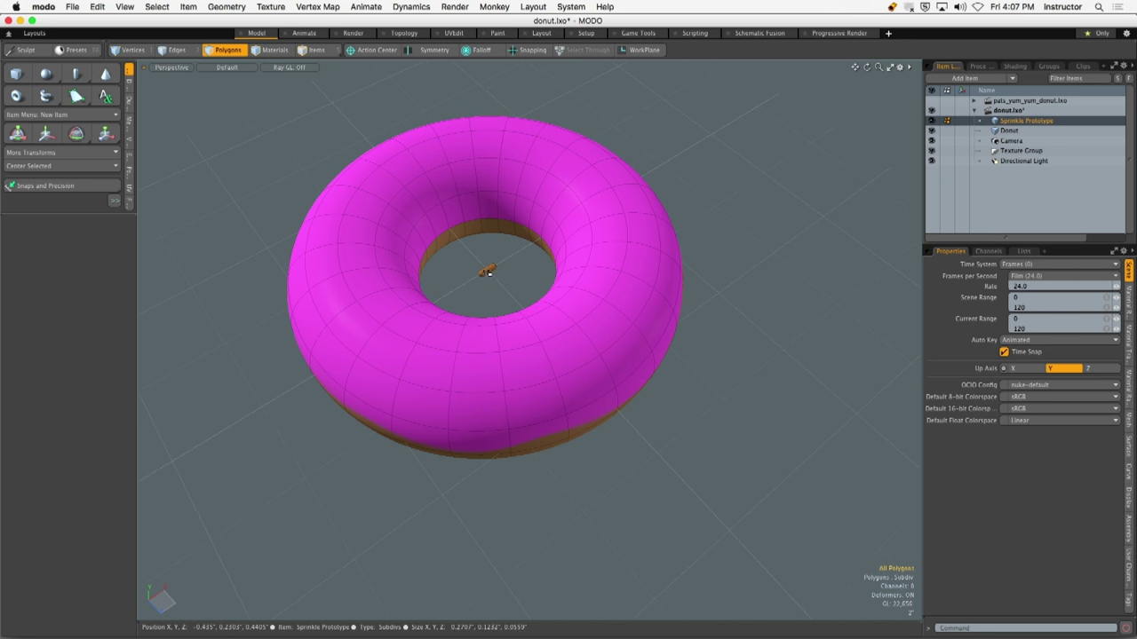
{"action": "type", "text": "m"}
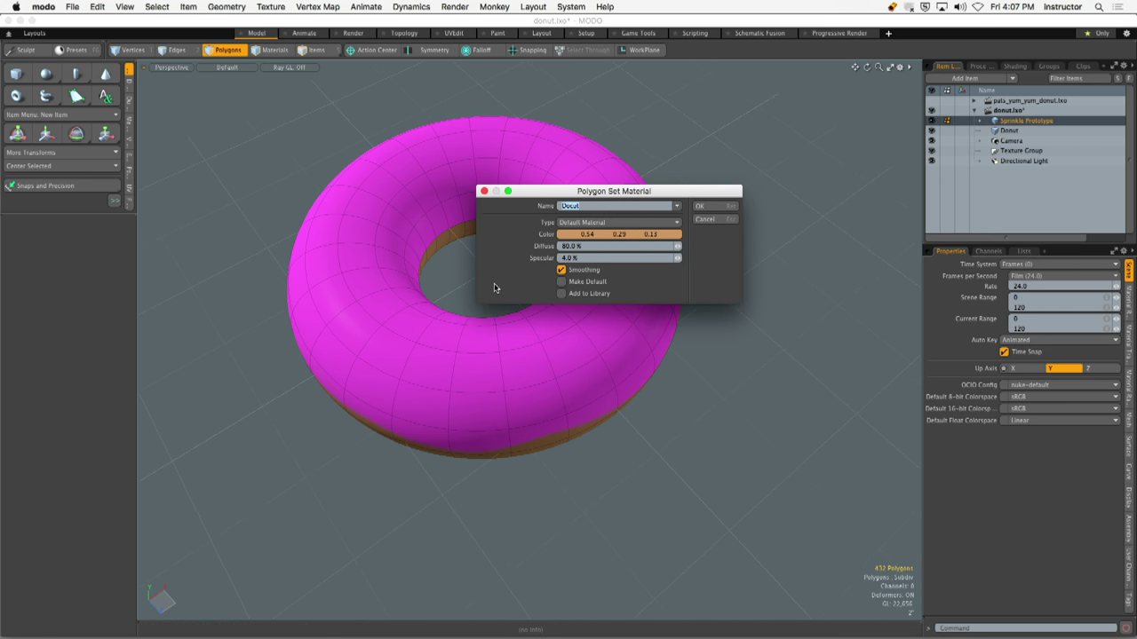
{"action": "type", "text": "Sprinkle"}
{"action": "left_click", "coordinate": [566, 233]}
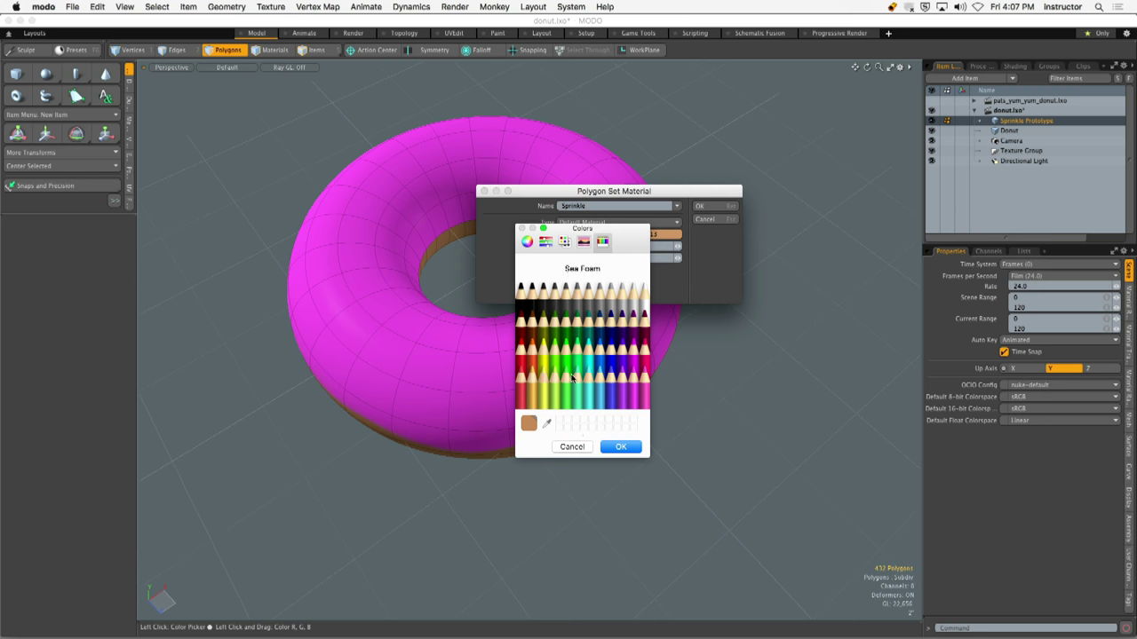
{"action": "left_click", "coordinate": [643, 293]}
{"action": "left_click", "coordinate": [622, 447]}
{"action": "left_click", "coordinate": [702, 206]}
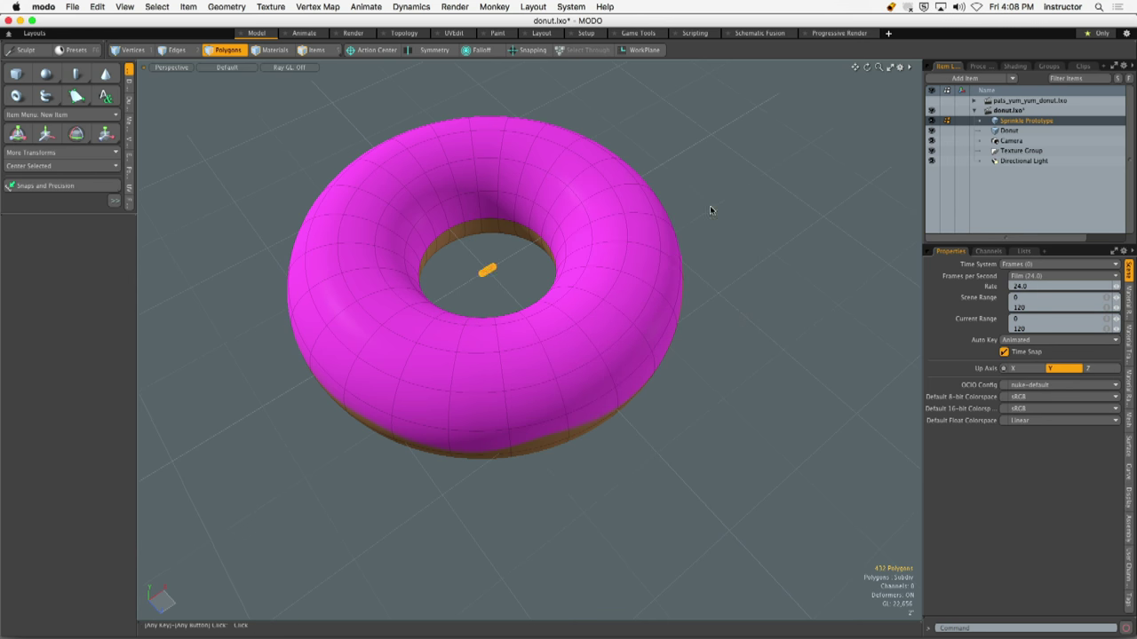
Add a Surface Generator layer to the donut's Docut material group
{"action": "scroll", "coordinate": [518, 287], "scroll_direction": "up", "scroll_amount": 2}
{"action": "scroll", "coordinate": [519, 287], "scroll_direction": "up", "scroll_amount": 3}
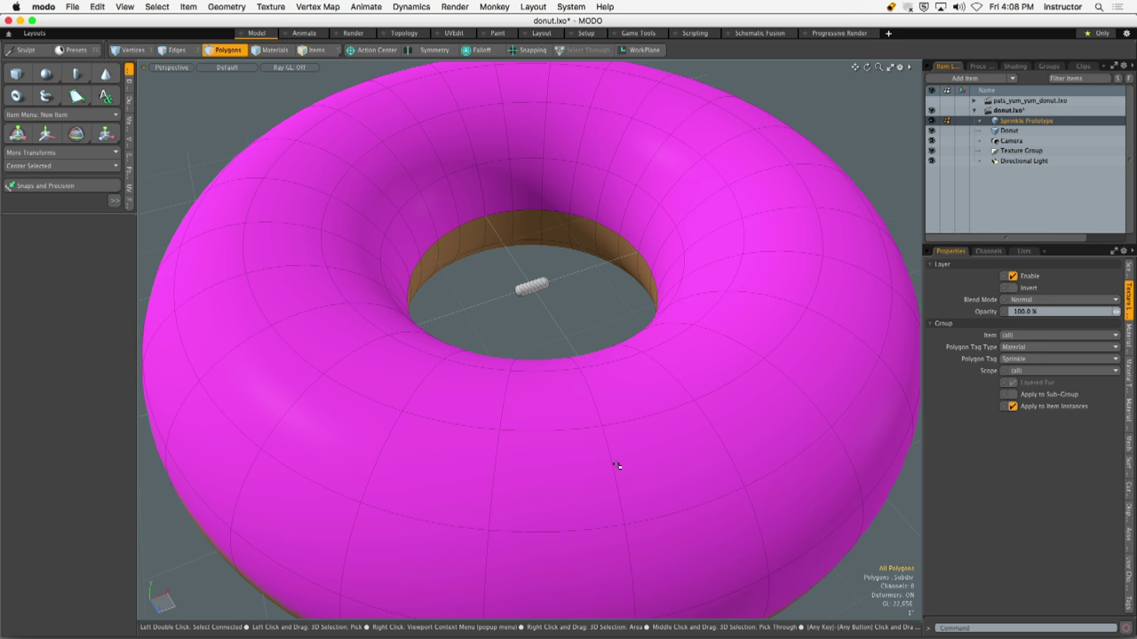
{"action": "left_click_drag", "start_coordinate": [507, 307], "coordinate": [575, 319], "text": "ctrl+alt"}
{"action": "left_click_drag", "start_coordinate": [717, 258], "coordinate": [697, 309], "text": "alt"}
{"action": "left_click_drag", "start_coordinate": [698, 309], "coordinate": [621, 316], "text": "ctrl+alt"}
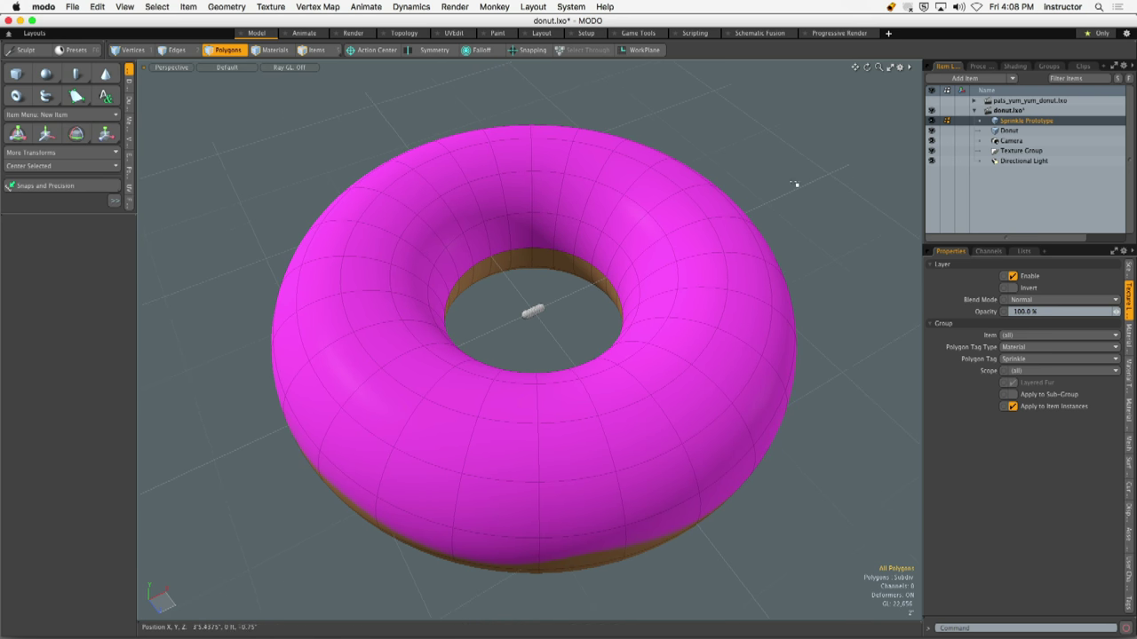
{"action": "left_click", "coordinate": [1014, 65]}
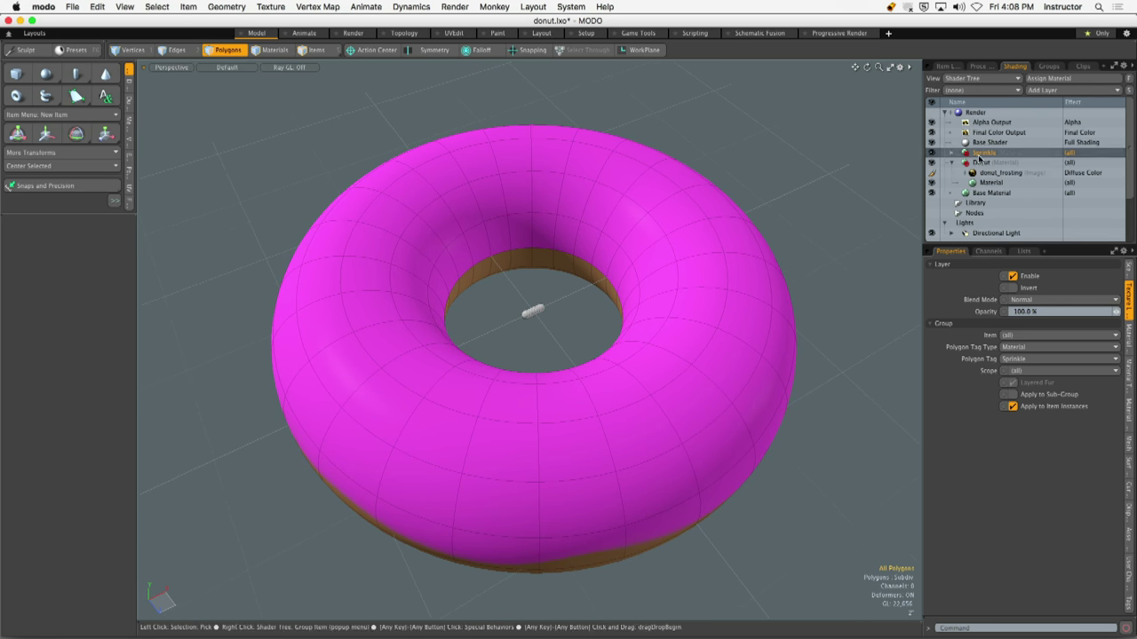
{"action": "left_click", "coordinate": [970, 164]}
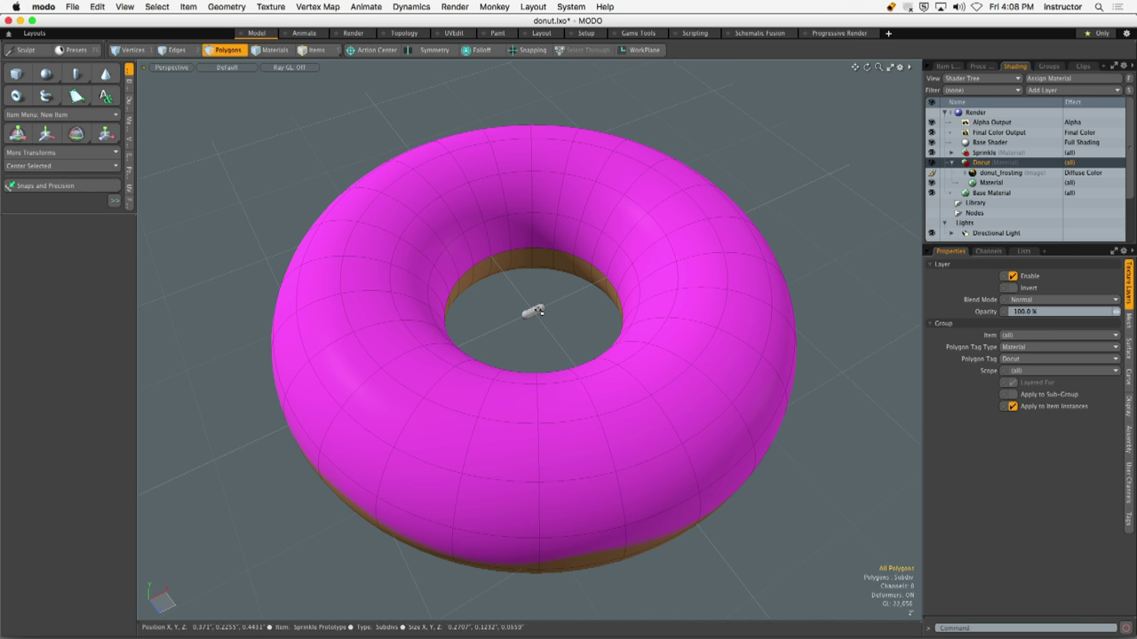
{"action": "left_click_drag", "start_coordinate": [708, 310], "coordinate": [687, 253], "text": "alt"}
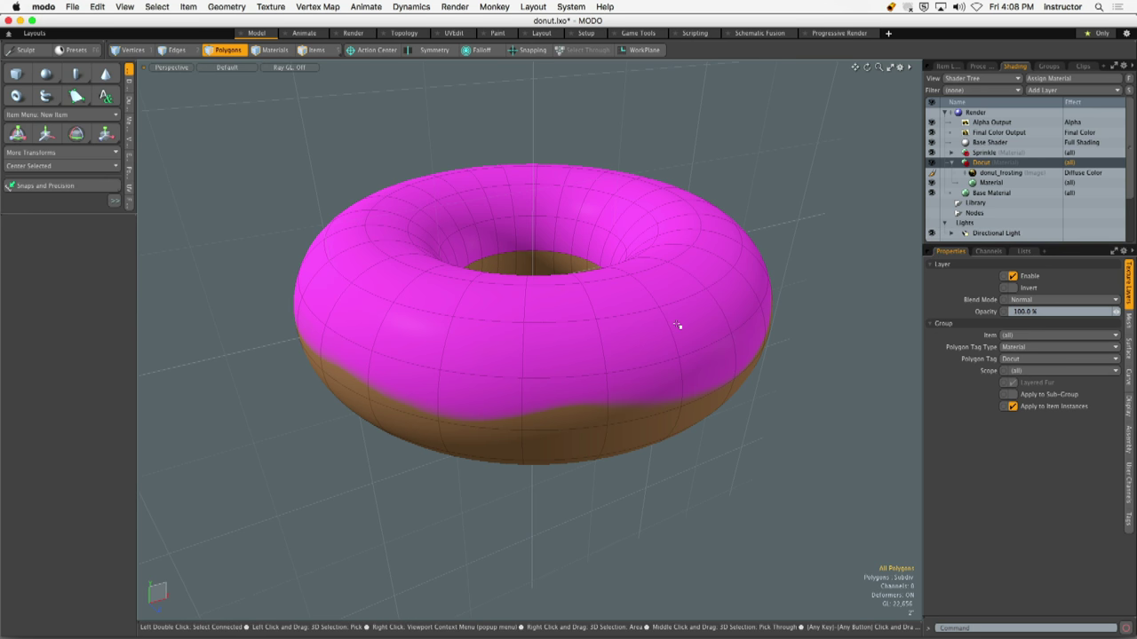
{"action": "left_click", "coordinate": [1050, 90]}
{"action": "mouse_move", "coordinate": [1029, 190]}
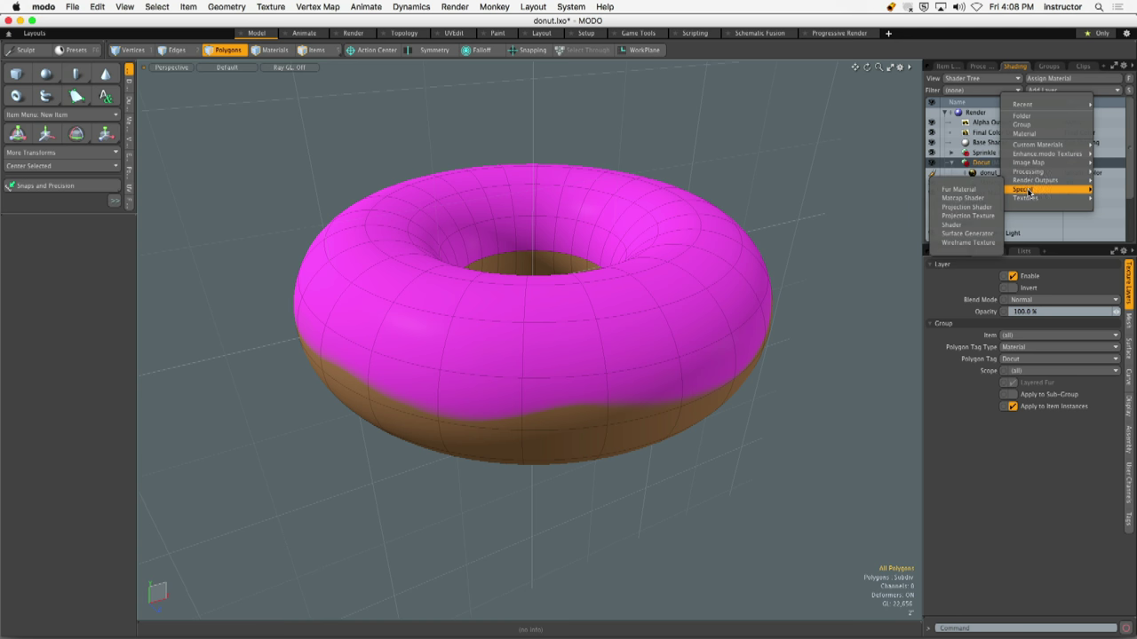
{"action": "left_click", "coordinate": [960, 234]}
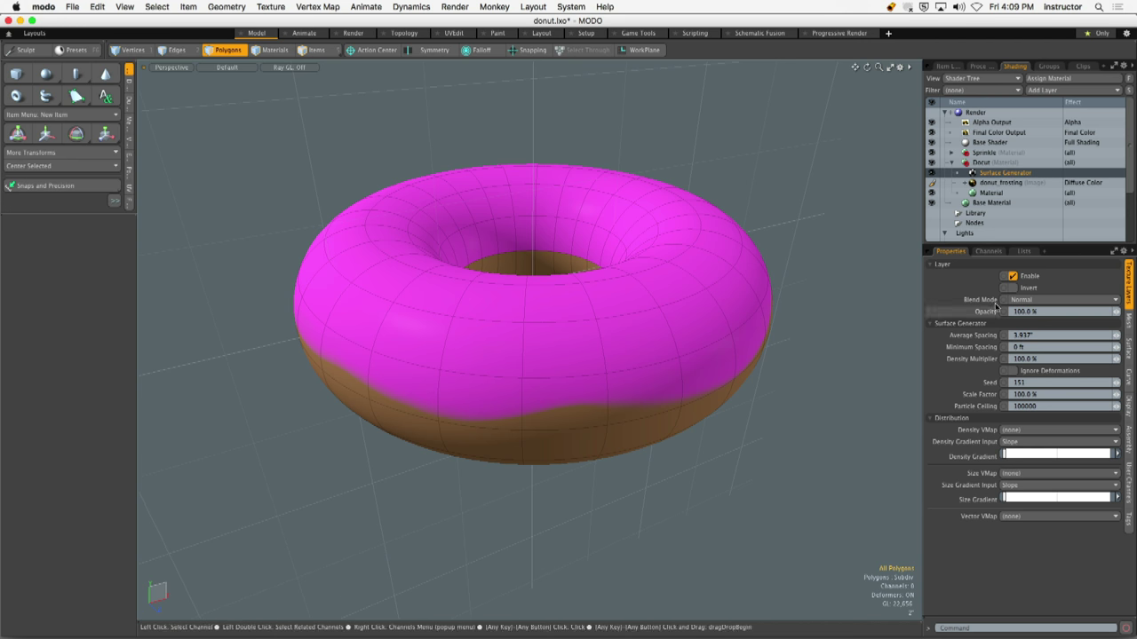
Instance the donut_frosting image layer in the Docut group, set the instance's effect to Surface Generator Density, and collapse the group
{"action": "left_click", "coordinate": [1008, 184]}
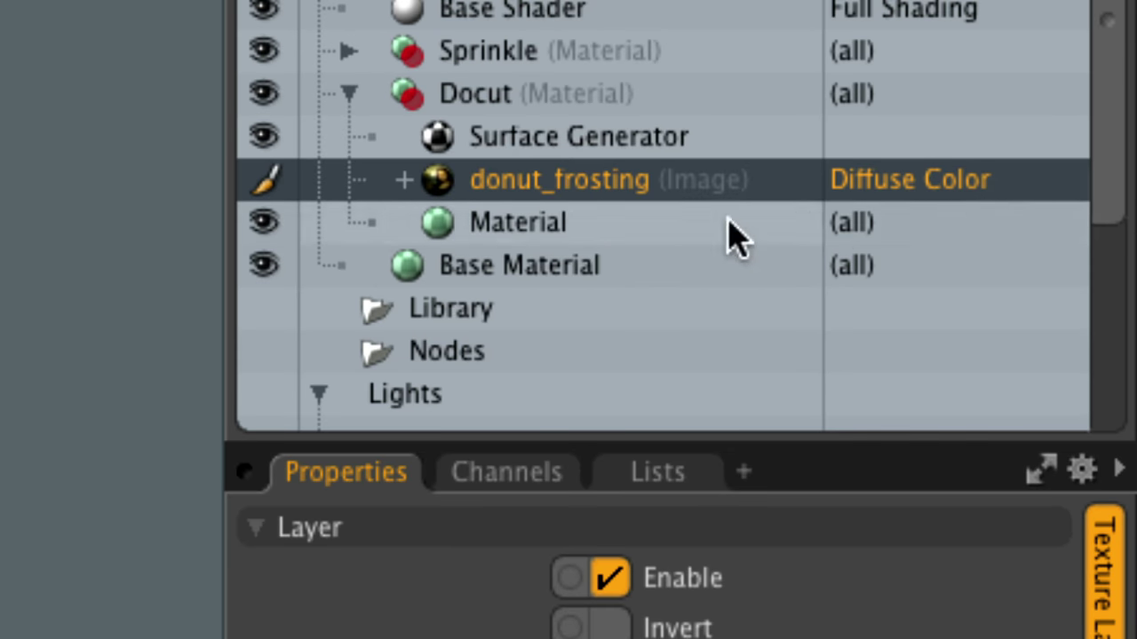
{"action": "right_click", "coordinate": [593, 191]}
{"action": "left_click", "coordinate": [565, 407]}
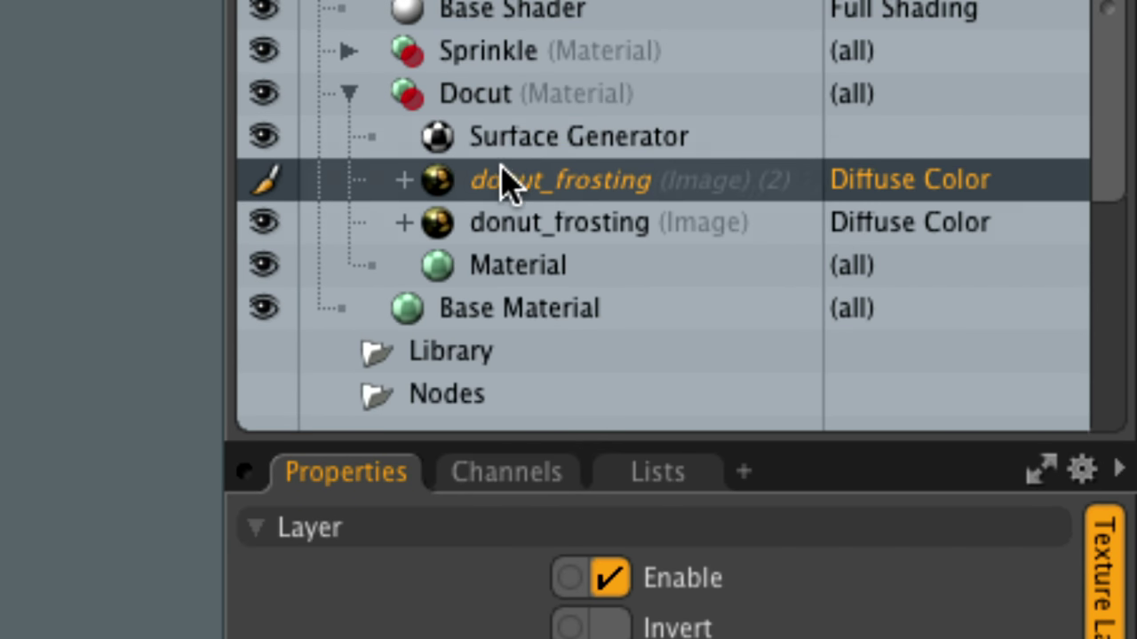
{"action": "left_click", "coordinate": [894, 186]}
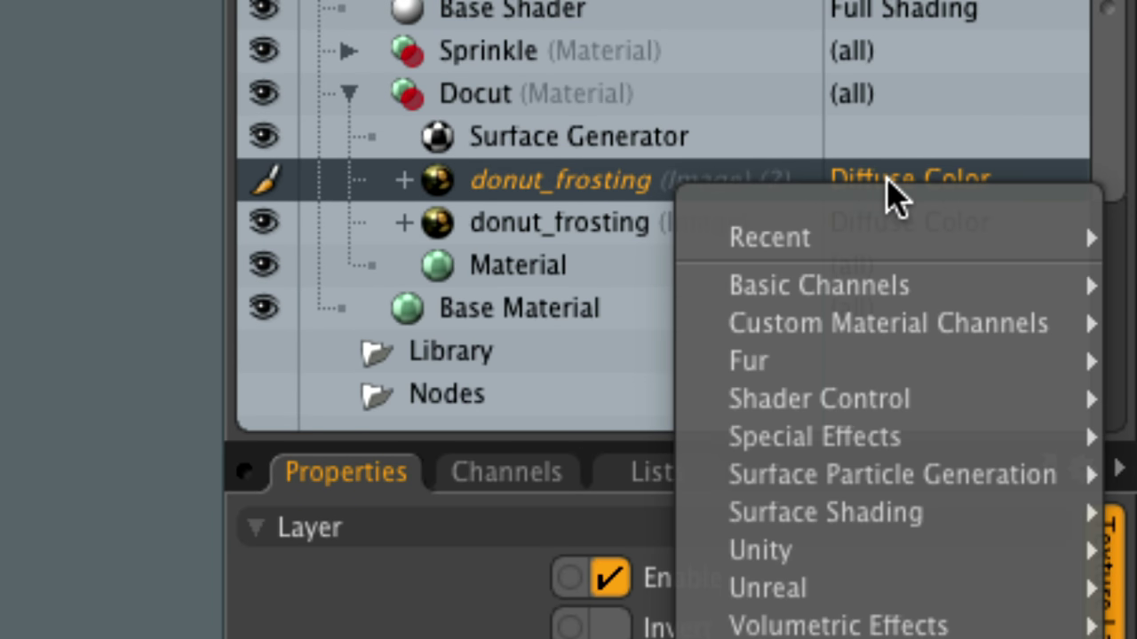
{"action": "mouse_move", "coordinate": [724, 484]}
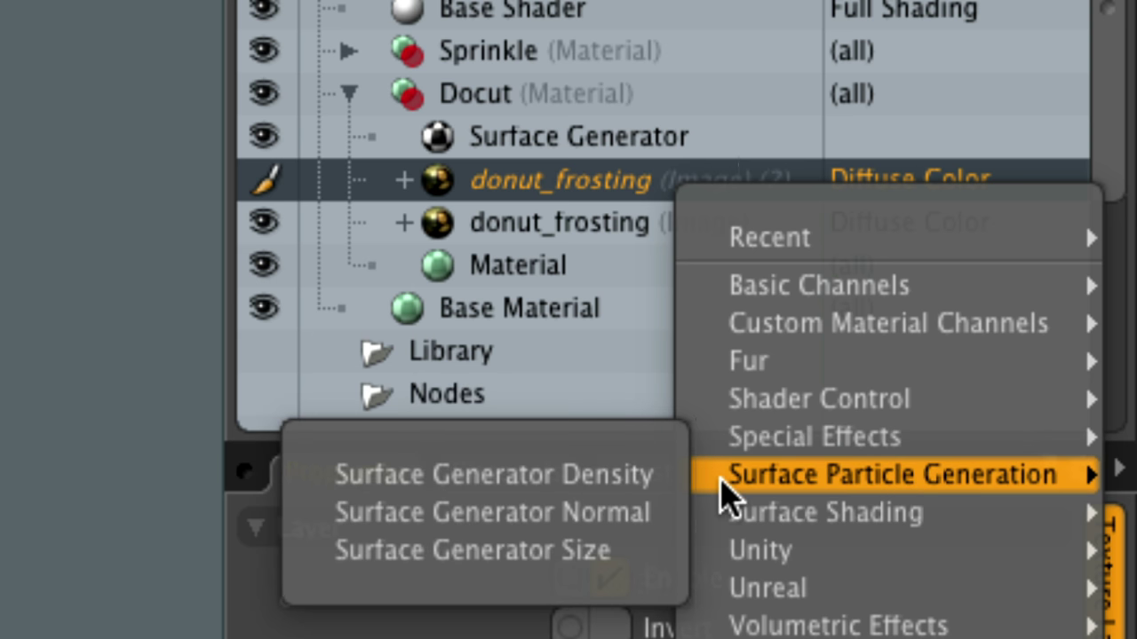
{"action": "left_click", "coordinate": [579, 474]}
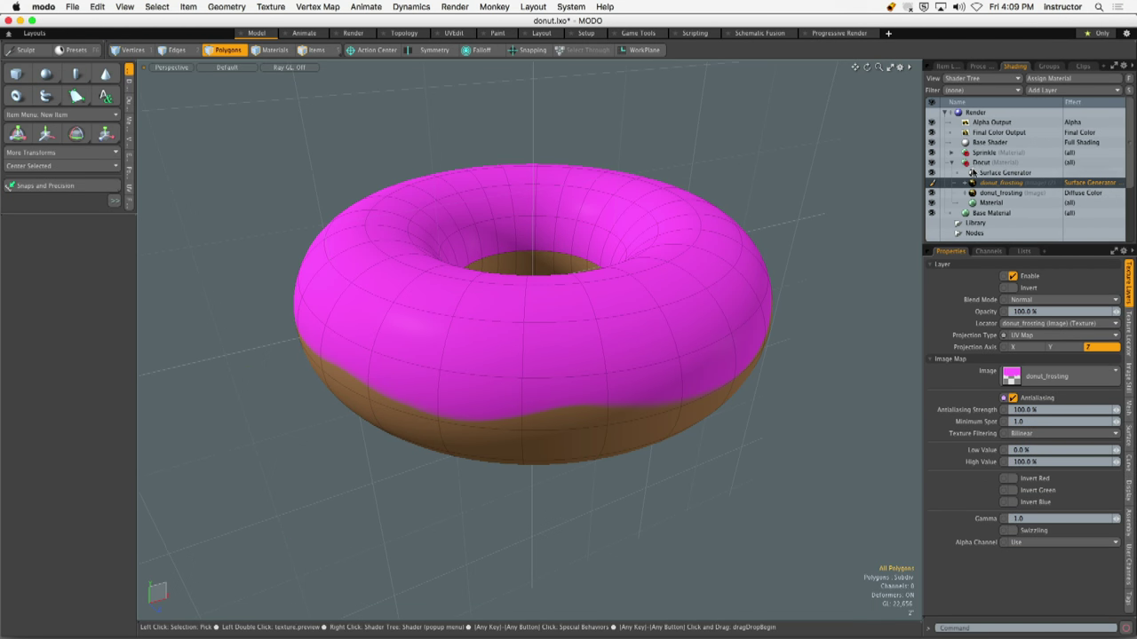
{"action": "left_click", "coordinate": [952, 163]}
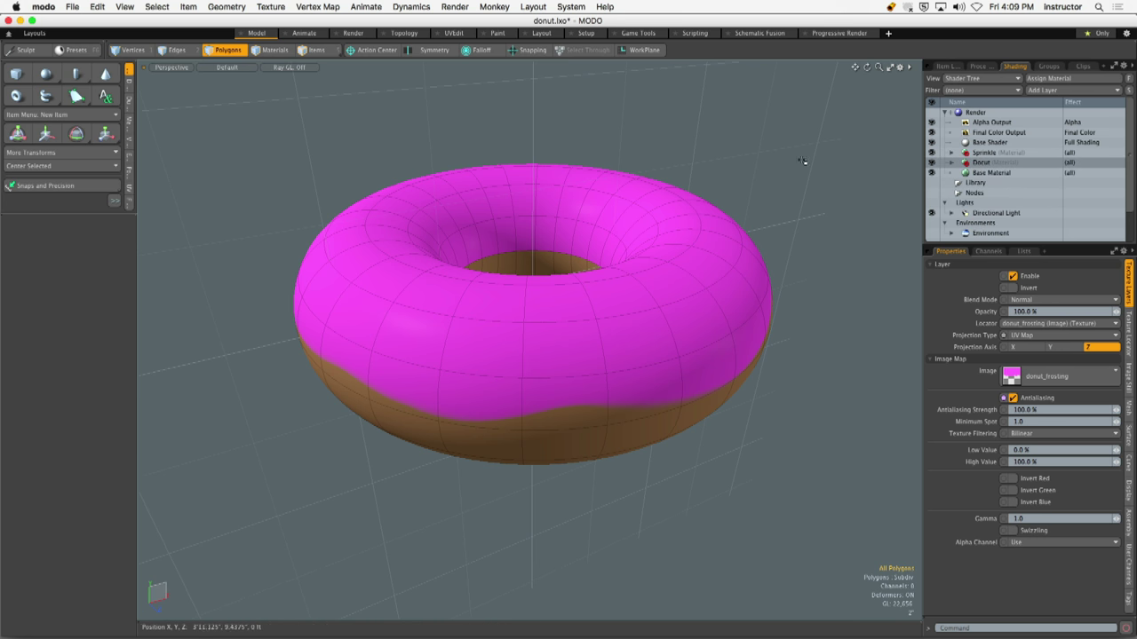
Add a Replicator particle item to the donut scene
{"action": "left_click", "coordinate": [946, 66]}
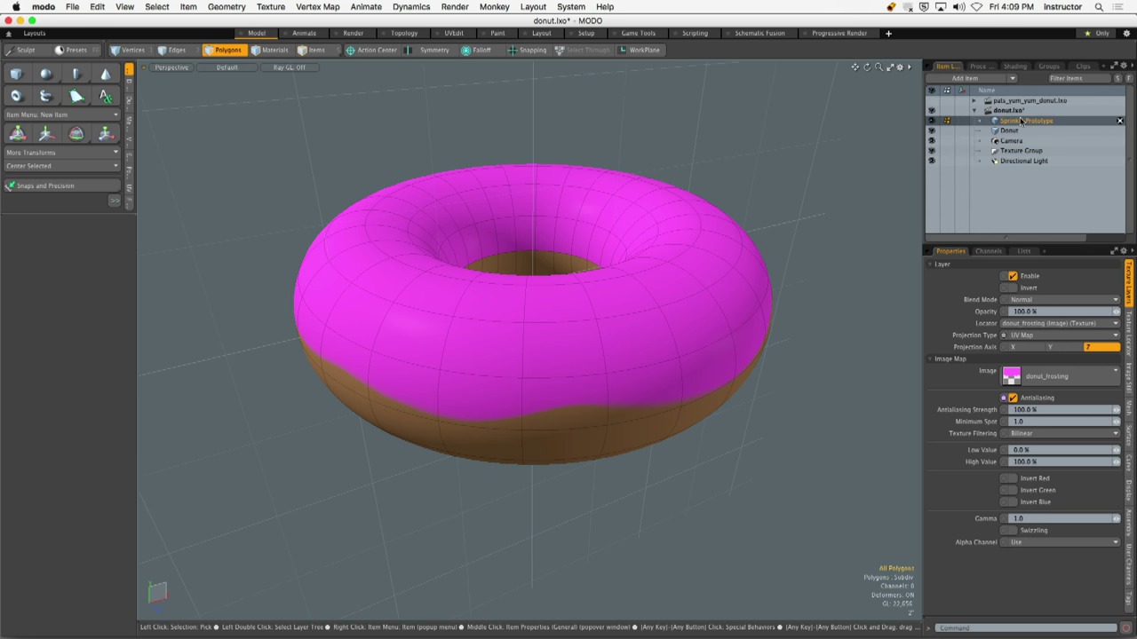
{"action": "left_click", "coordinate": [1011, 81]}
{"action": "mouse_move", "coordinate": [1008, 194]}
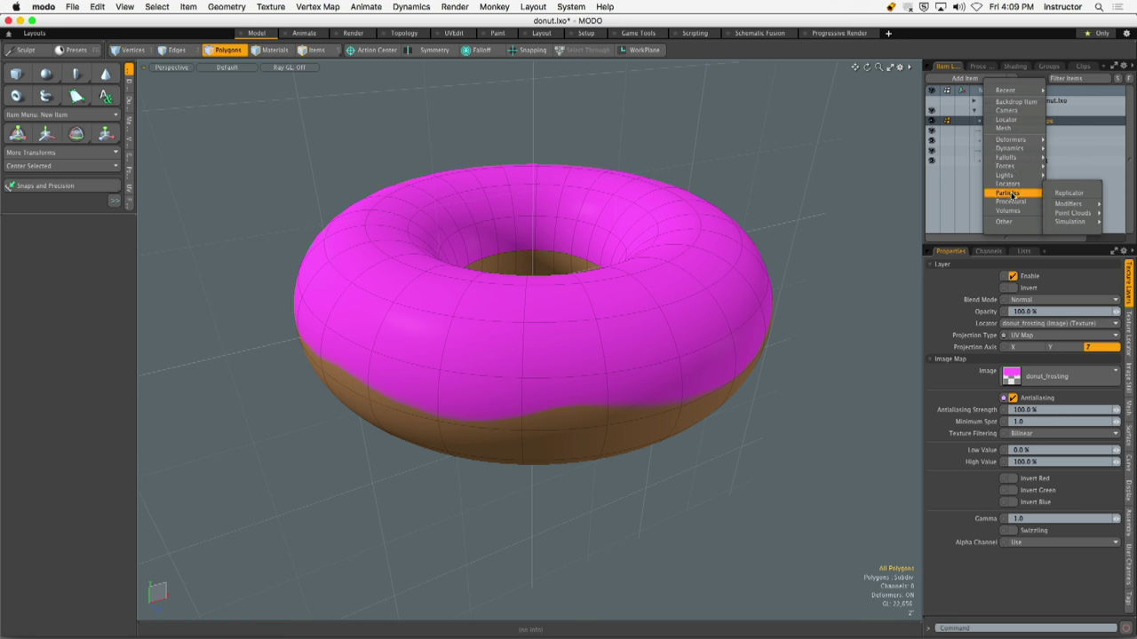
{"action": "left_click", "coordinate": [1066, 192]}
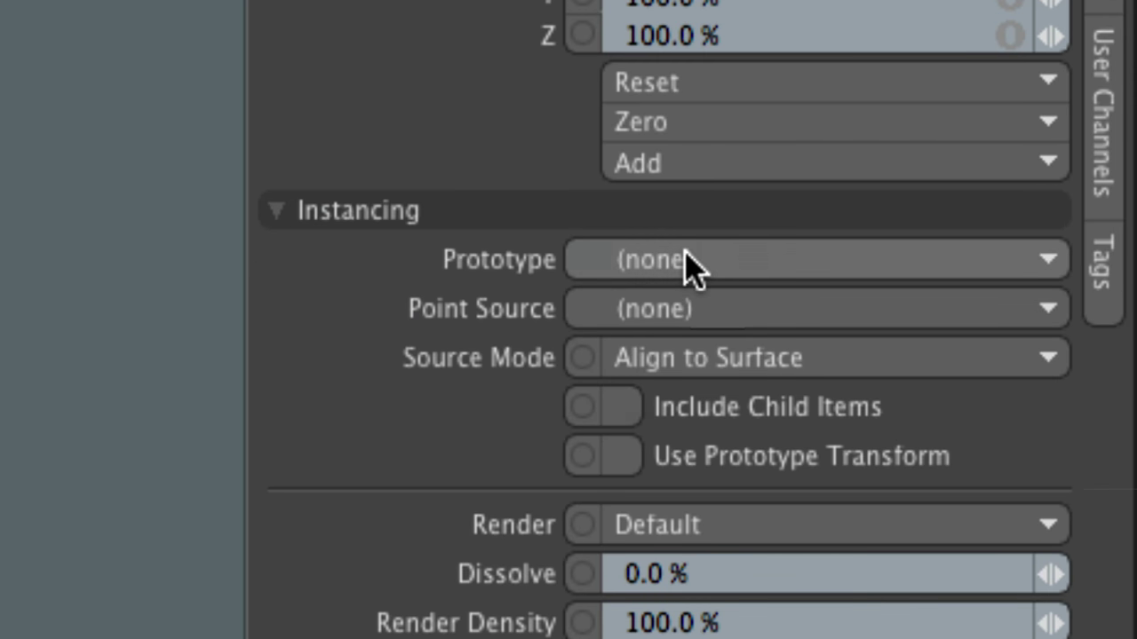
Set the Replicator's prototype to Sprinkle Prototype and its point source to Surface Generator, and inspect the sprinkles around the donut
{"action": "left_click", "coordinate": [1025, 422]}
{"action": "left_click", "coordinate": [719, 341]}
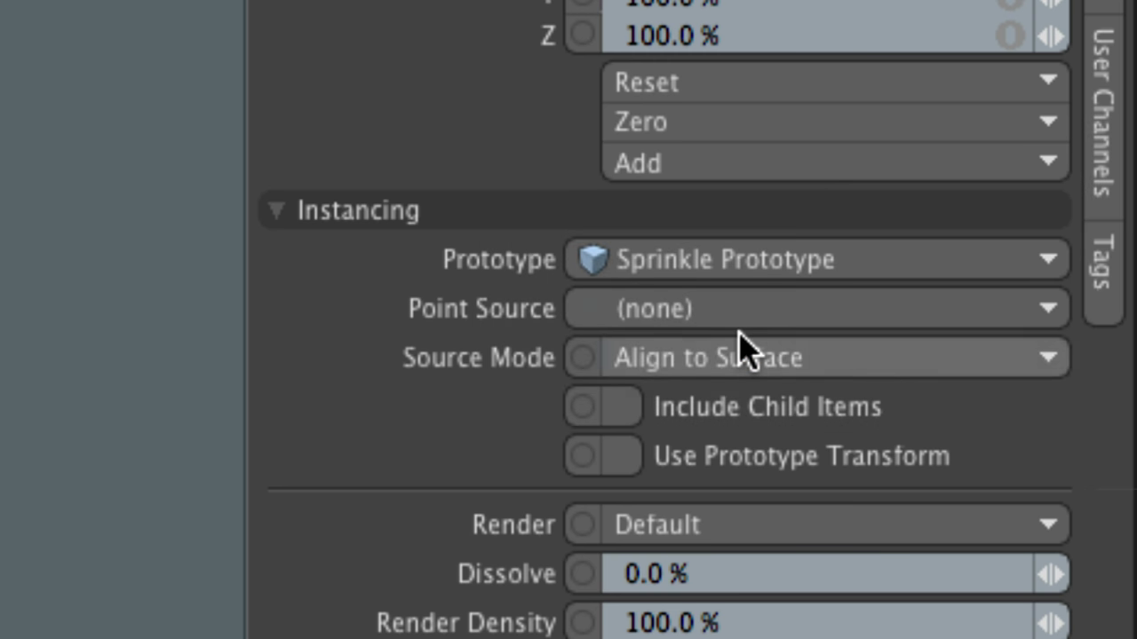
{"action": "left_click", "coordinate": [683, 315]}
{"action": "left_click", "coordinate": [738, 439]}
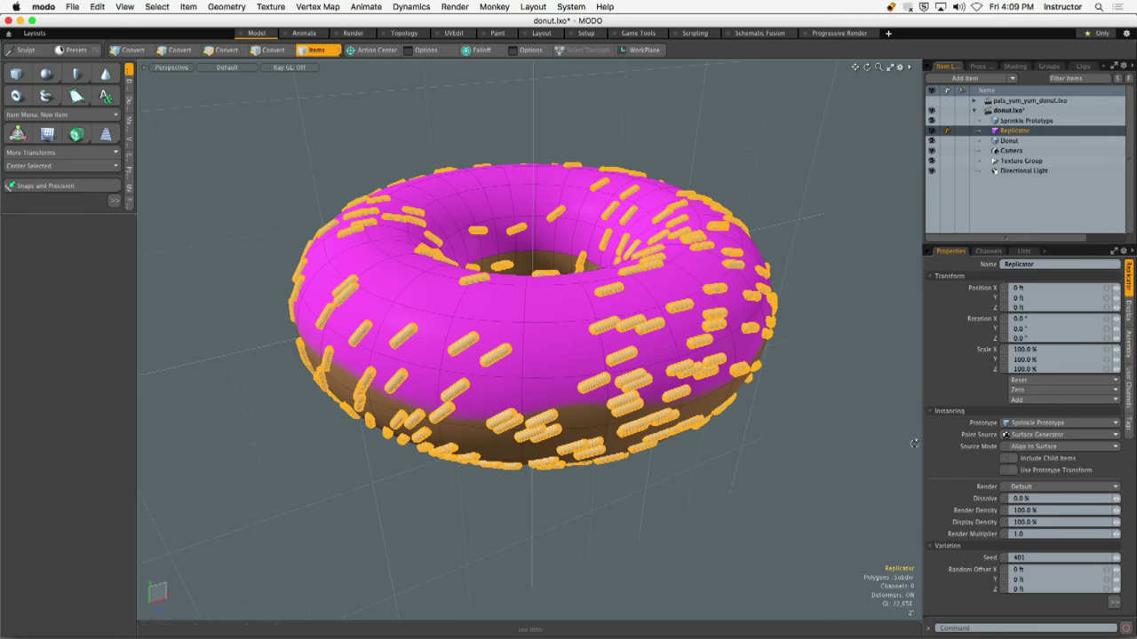
{"action": "left_click_drag", "start_coordinate": [913, 443], "coordinate": [649, 417], "text": "alt"}
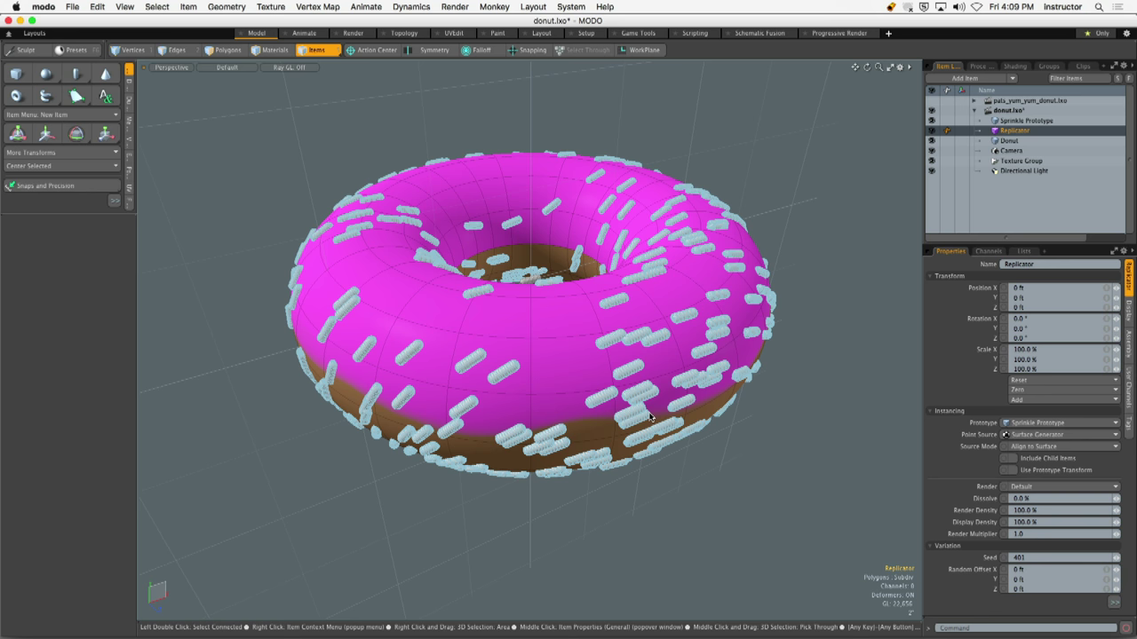
{"action": "left_click_drag", "start_coordinate": [649, 418], "coordinate": [480, 355], "text": "alt"}
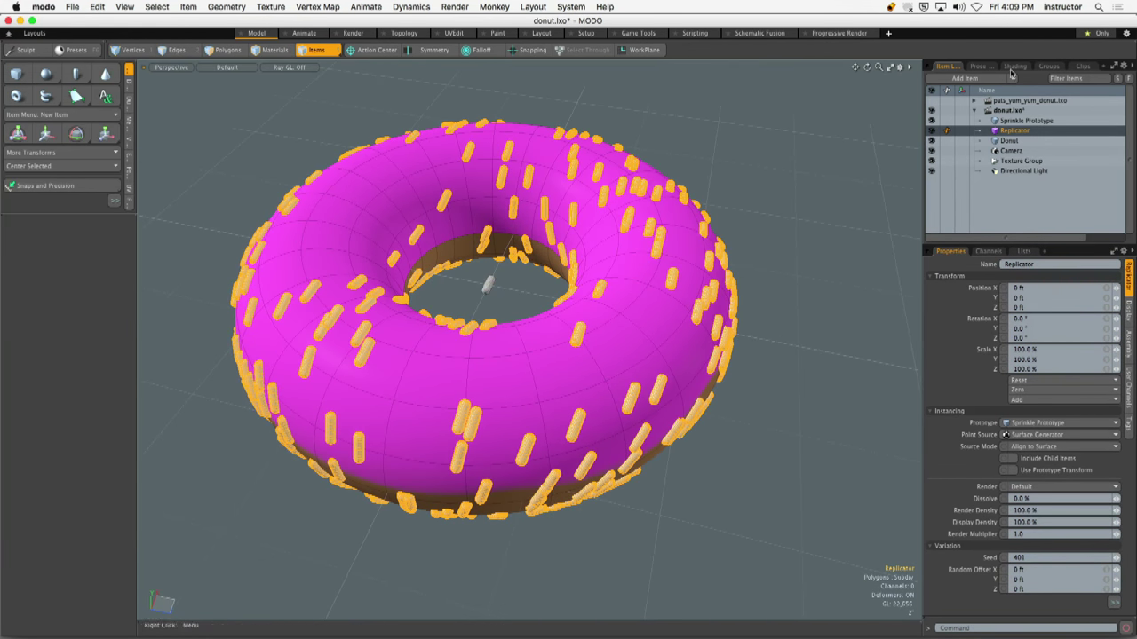
Expand the Docut material group, inspect its Surface Generator layer, and select the donut_frosting instance
{"action": "left_click", "coordinate": [1016, 66]}
{"action": "left_click", "coordinate": [952, 164]}
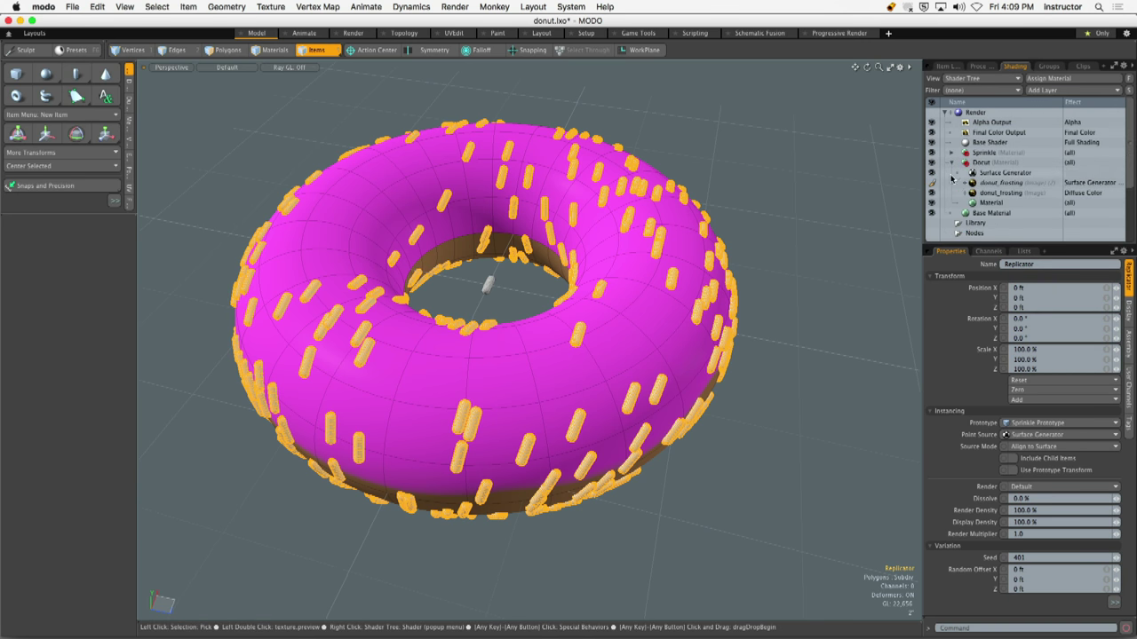
{"action": "left_click", "coordinate": [987, 183]}
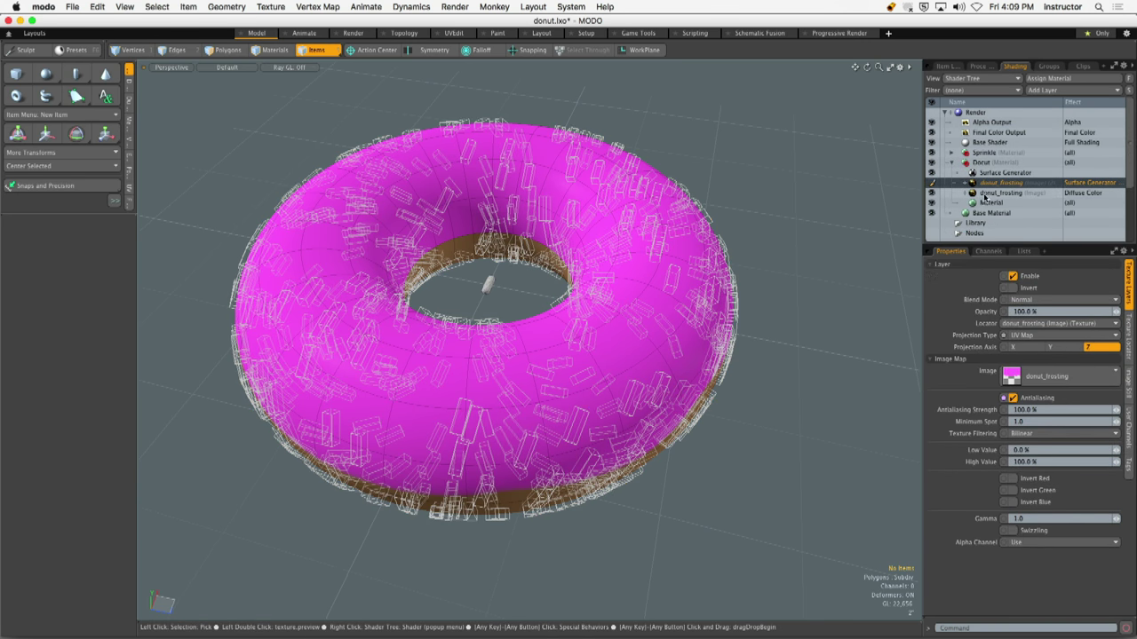
{"action": "mouse_move", "coordinate": [805, 285]}
{"action": "left_mouse_down", "text": "alt"}
{"action": "mouse_move", "coordinate": [810, 262]}
{"action": "mouse_move", "coordinate": [757, 204]}
{"action": "mouse_move", "coordinate": [770, 187]}
{"action": "left_mouse_up", "text": "alt"}
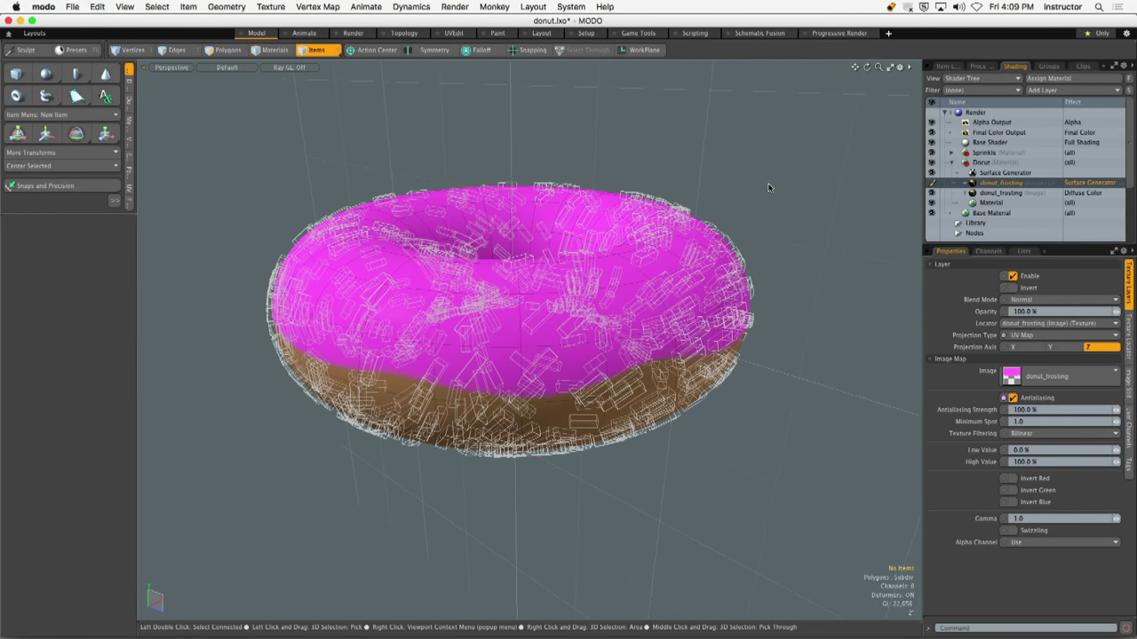
{"action": "left_click", "coordinate": [1000, 174]}
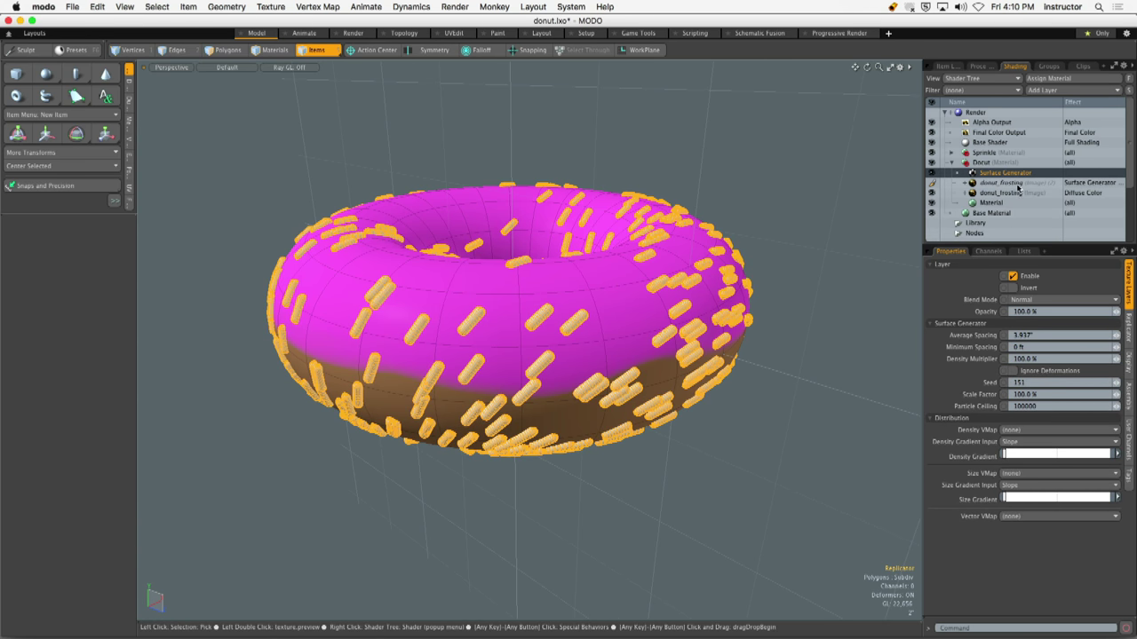
{"action": "left_click", "coordinate": [1019, 184]}
Try the Surface Generator Normal and Size effects on the donut_frosting instance, and set it back to Surface Generator Density
{"action": "right_click", "coordinate": [1092, 184]}
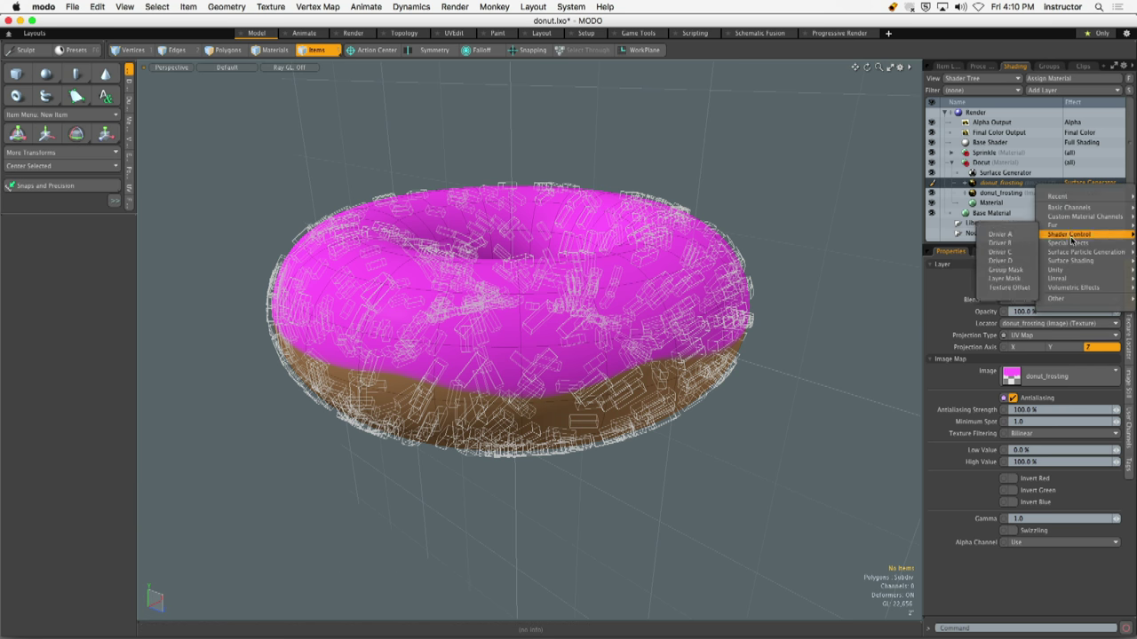
{"action": "mouse_move", "coordinate": [1076, 253]}
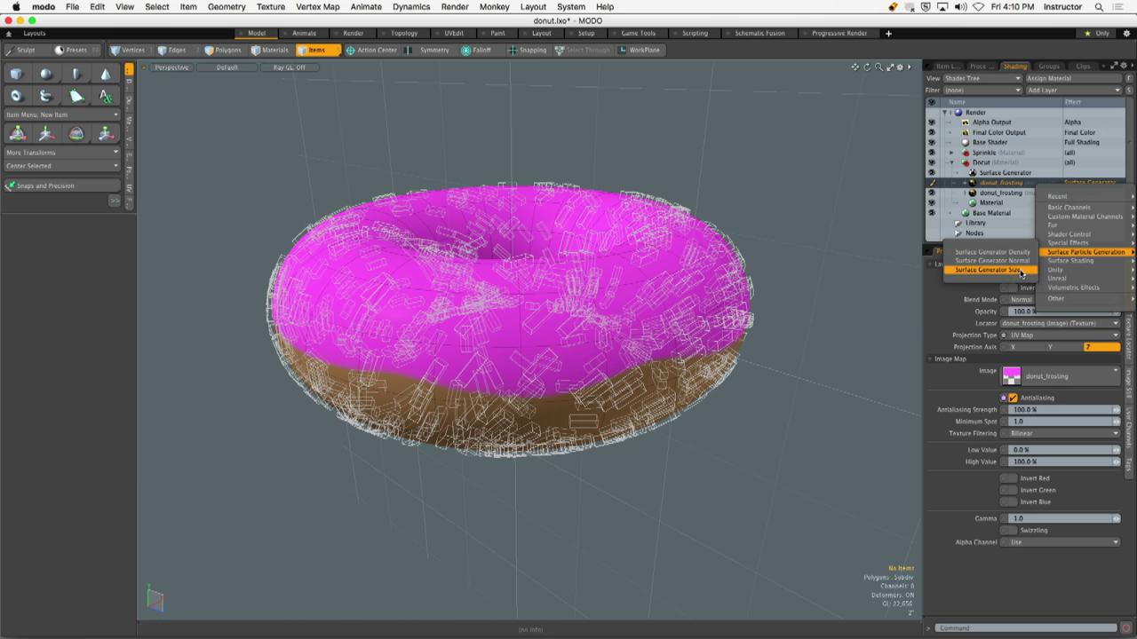
{"action": "left_click", "coordinate": [1023, 265]}
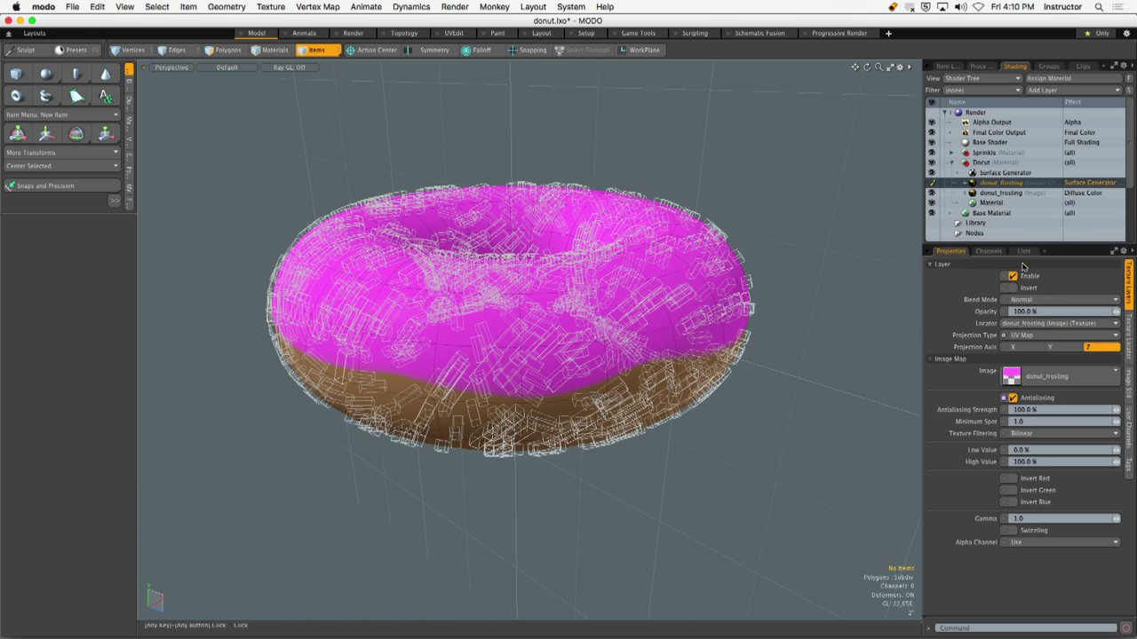
{"action": "right_click", "coordinate": [1098, 186]}
{"action": "mouse_move", "coordinate": [1085, 254]}
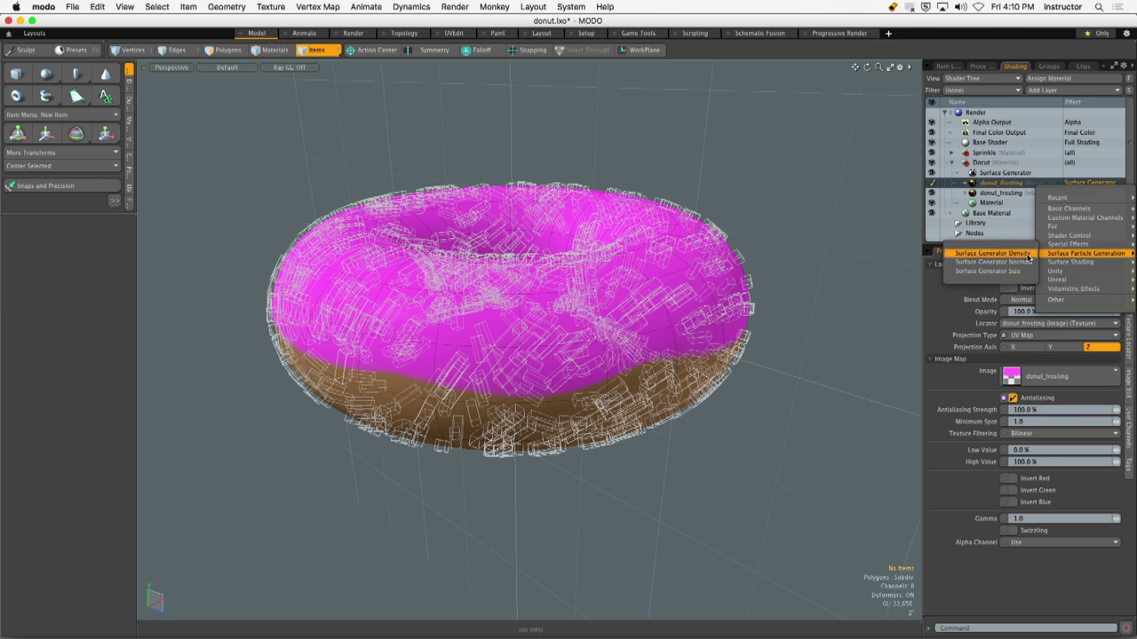
{"action": "left_click", "coordinate": [1024, 271]}
{"action": "left_click_drag", "start_coordinate": [568, 227], "coordinate": [679, 215], "text": "alt"}
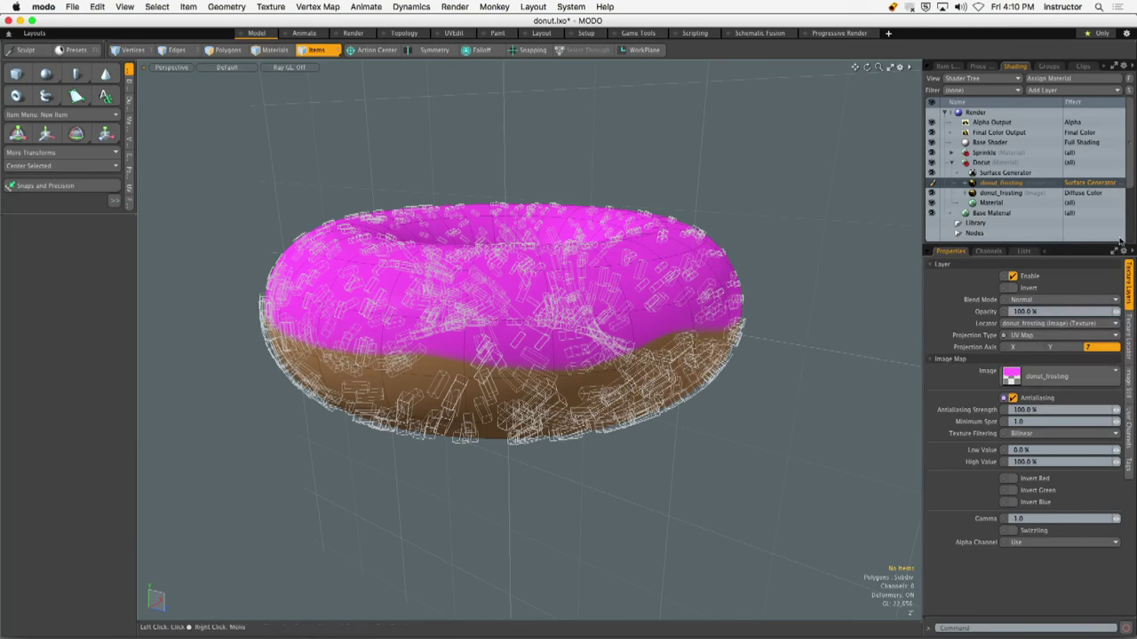
{"action": "right_click", "coordinate": [1098, 186]}
{"action": "mouse_move", "coordinate": [1090, 208]}
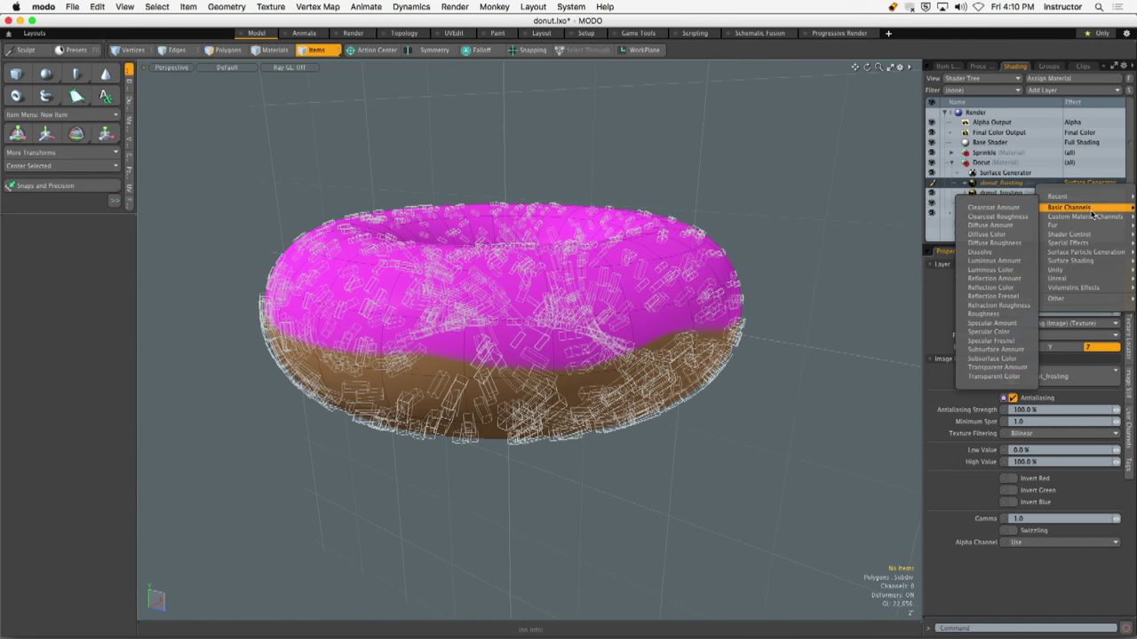
{"action": "mouse_move", "coordinate": [1085, 252]}
{"action": "left_click", "coordinate": [1026, 256]}
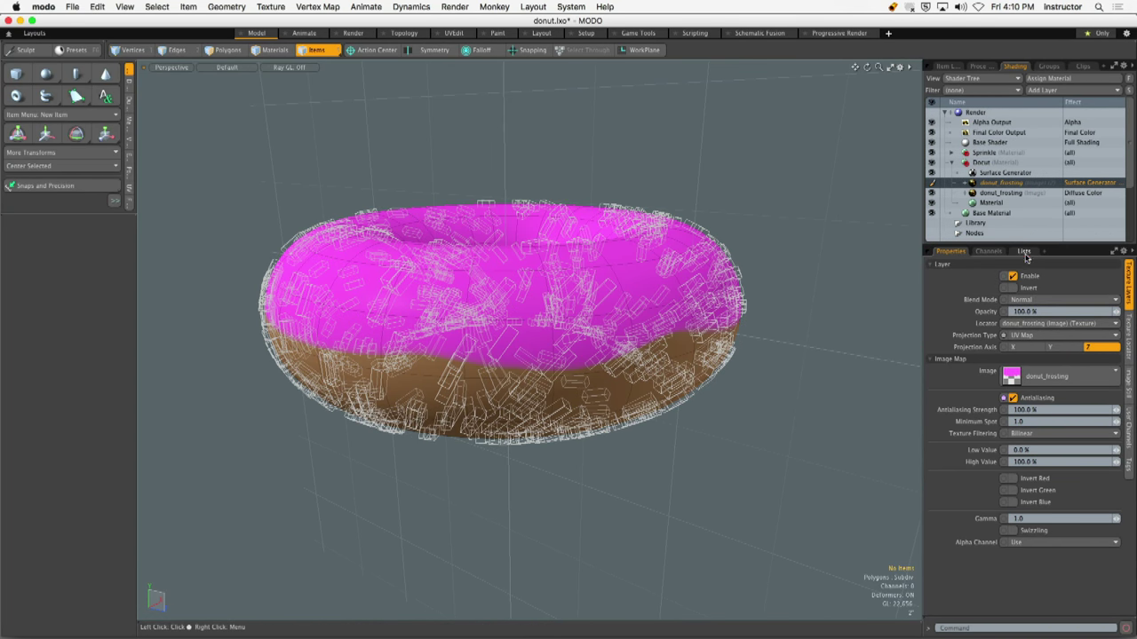
Try inverting the donut_frosting instance layer and turn the inversion off again
{"action": "left_click", "coordinate": [1013, 288]}
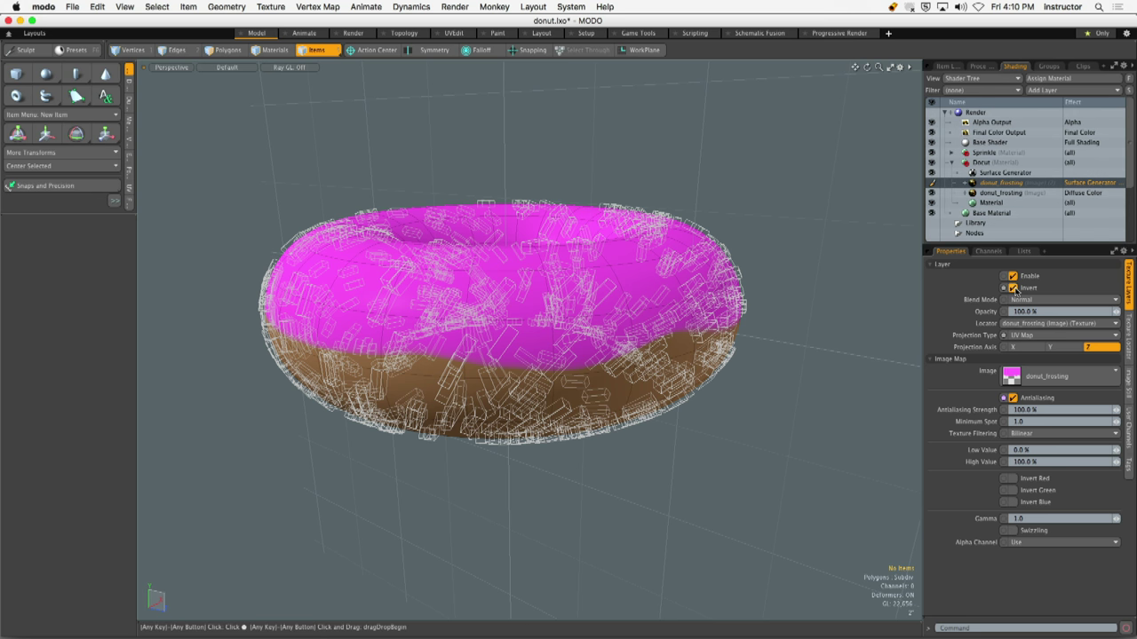
{"action": "left_click_drag", "start_coordinate": [684, 222], "coordinate": [689, 312], "text": "alt"}
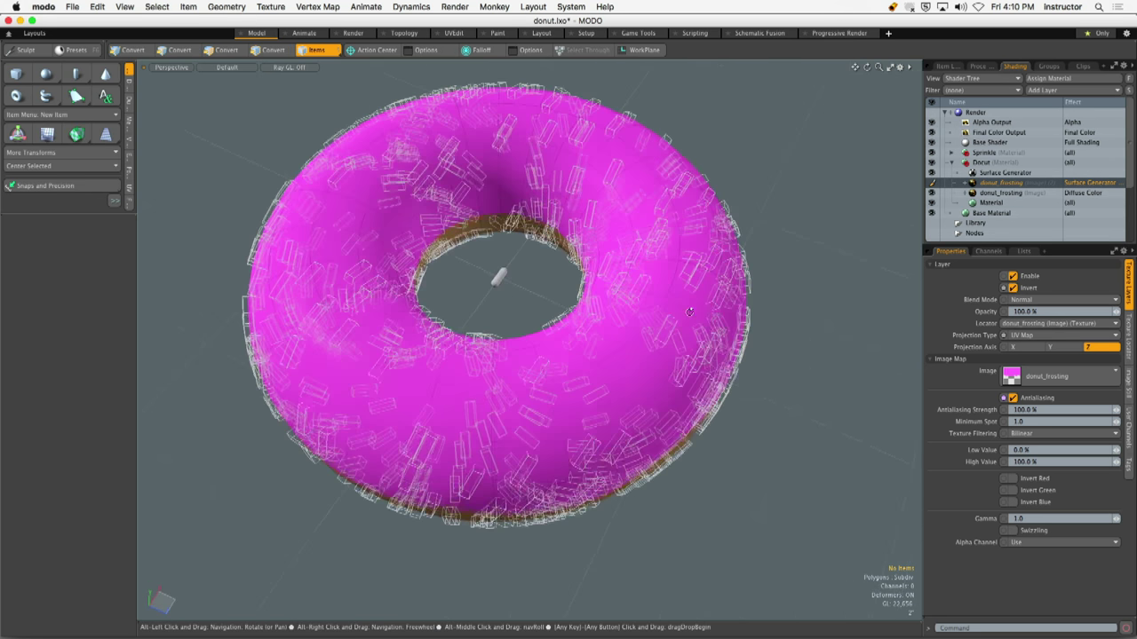
{"action": "left_click", "coordinate": [1012, 287]}
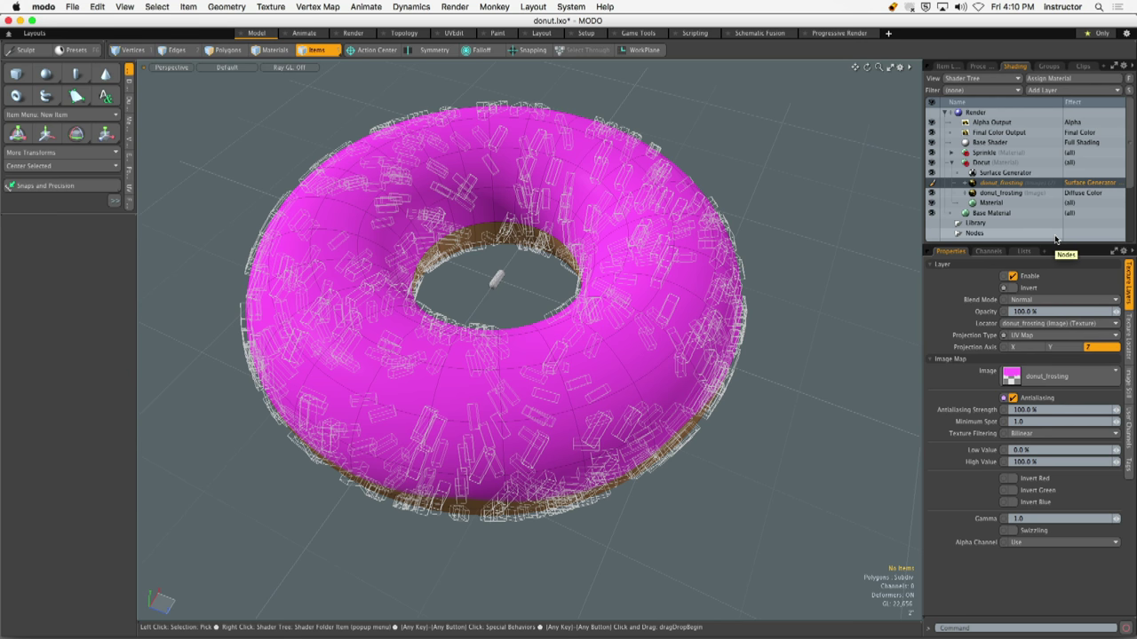
Set the donut_frosting instance's alpha channel to Ignore and check the sprinkle distribution around the donut
{"action": "left_click_drag", "start_coordinate": [520, 312], "coordinate": [712, 349], "text": "alt"}
{"action": "scroll", "coordinate": [712, 349], "scroll_direction": "down", "scroll_amount": 3}
{"action": "left_click", "coordinate": [1032, 542]}
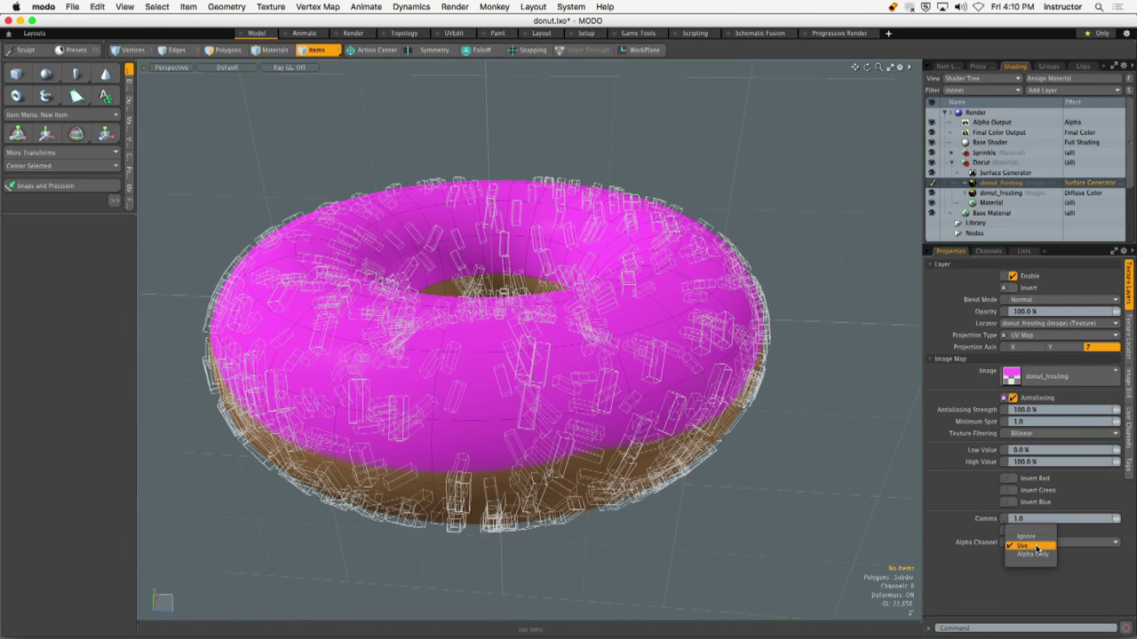
{"action": "left_click", "coordinate": [1039, 545]}
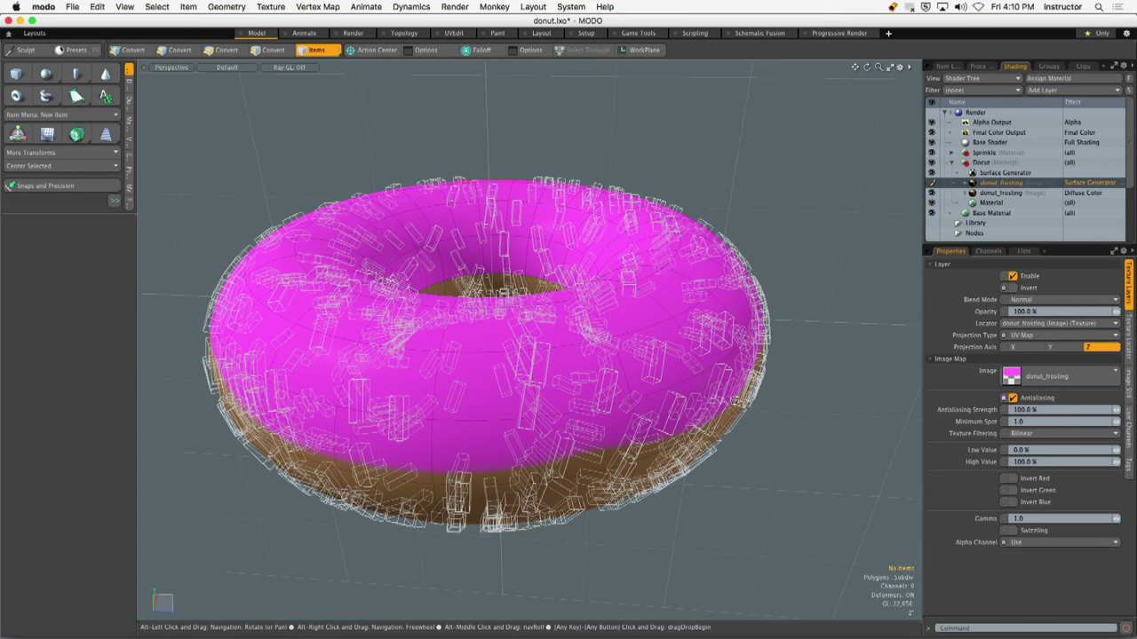
{"action": "left_click", "coordinate": [1014, 545]}
{"action": "left_click", "coordinate": [1019, 533]}
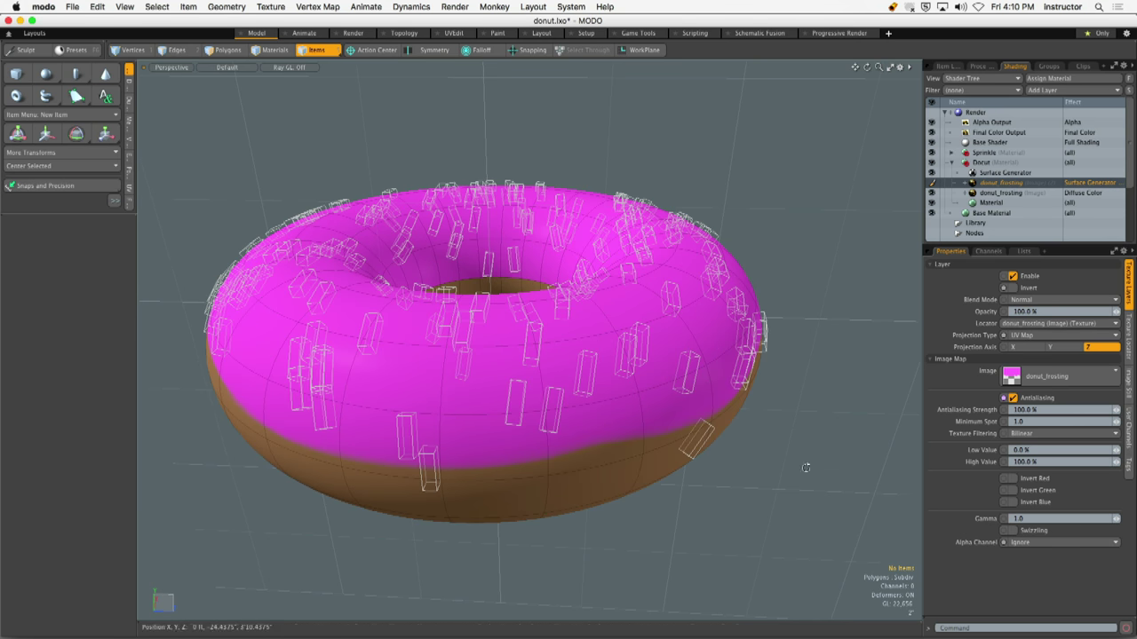
{"action": "left_click_drag", "start_coordinate": [805, 467], "coordinate": [692, 336], "text": "alt"}
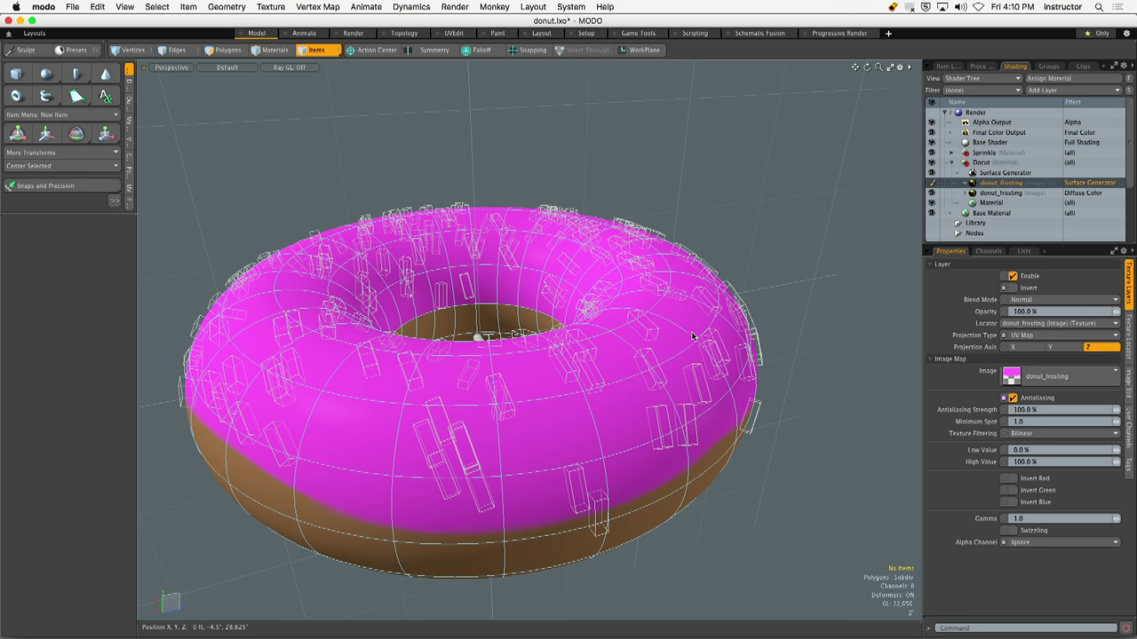
{"action": "left_click_drag", "start_coordinate": [694, 336], "coordinate": [678, 296], "text": "alt"}
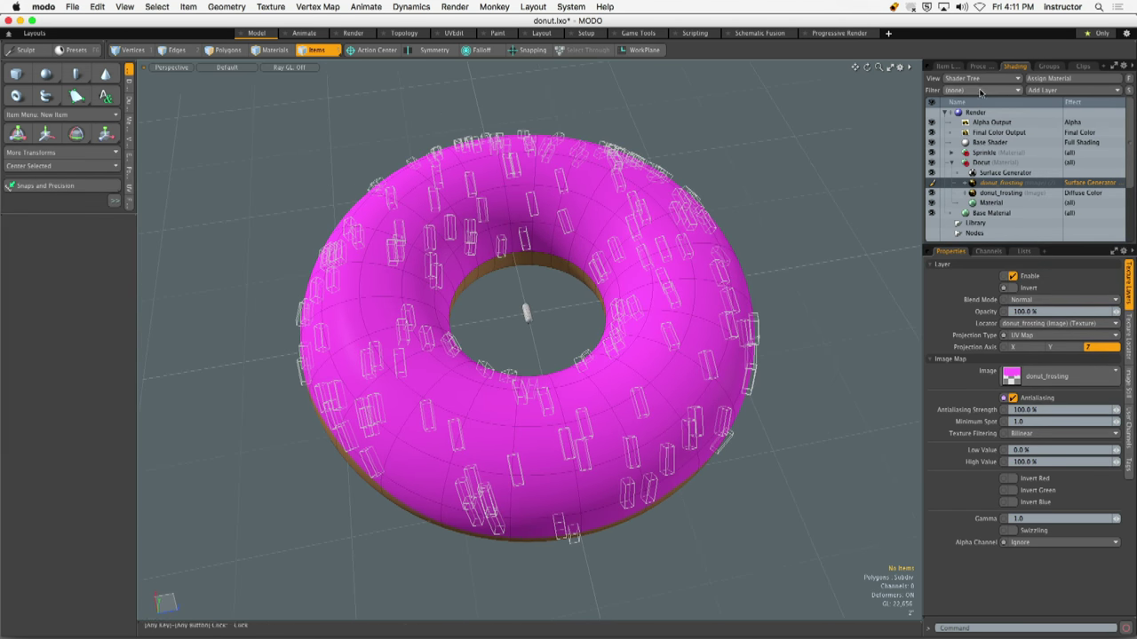
Hide the Sprinkle Prototype item in the donut scene
{"action": "left_click", "coordinate": [946, 65]}
{"action": "left_click", "coordinate": [931, 121]}
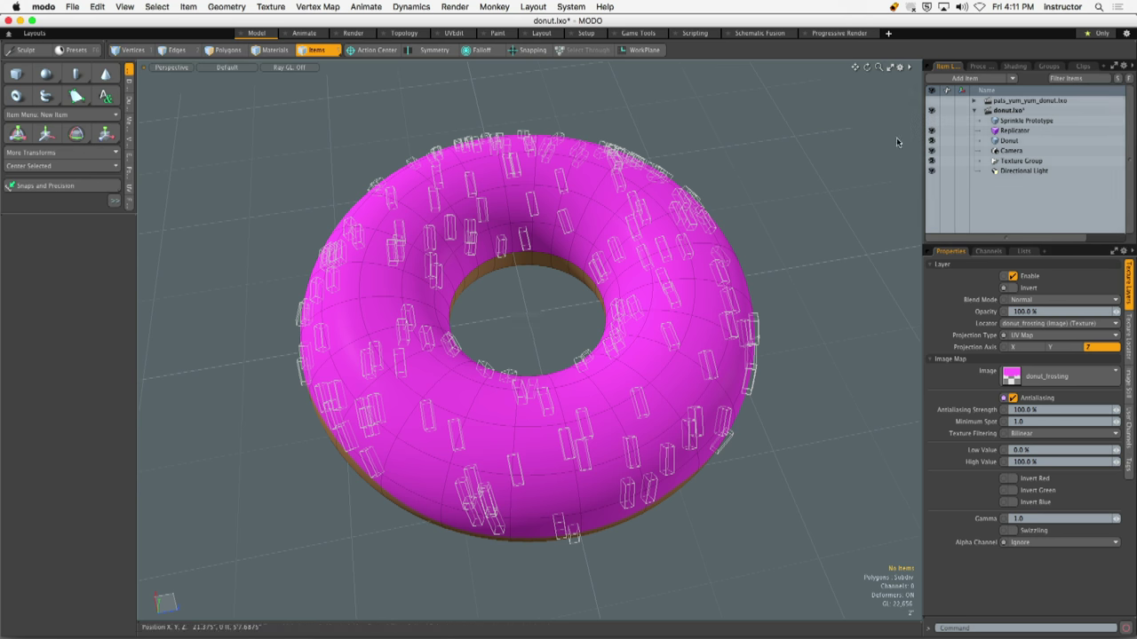
{"action": "left_click_drag", "start_coordinate": [734, 253], "coordinate": [755, 222], "text": "alt"}
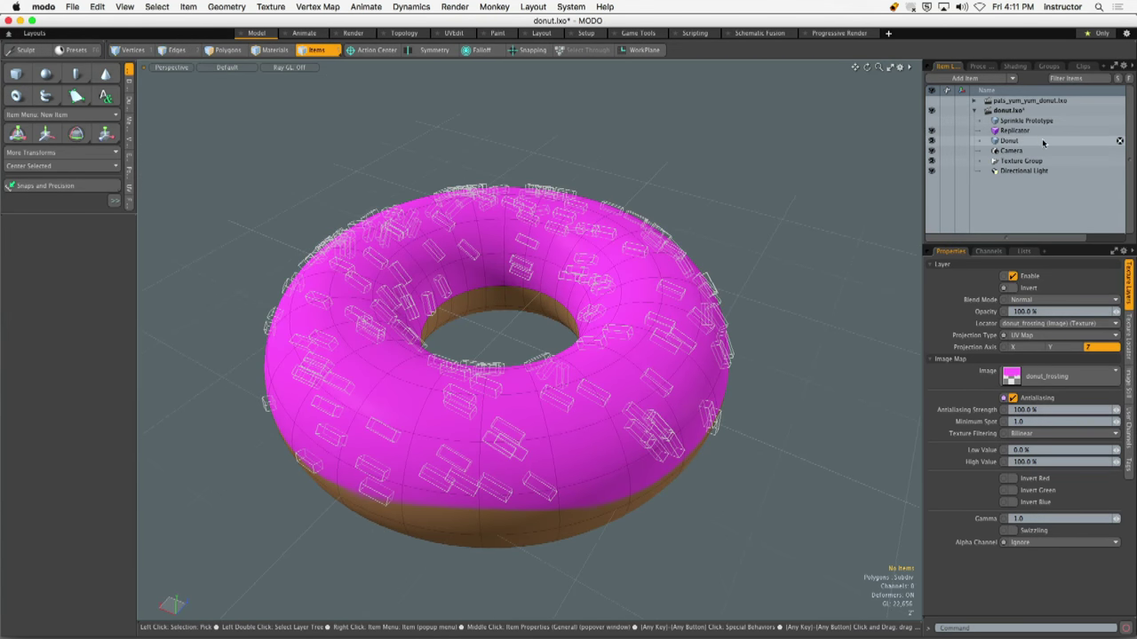
Give the Replicator a Random Twist Y of about 114.3° so the sprinkles rotate randomly
{"action": "left_click", "coordinate": [1014, 131]}
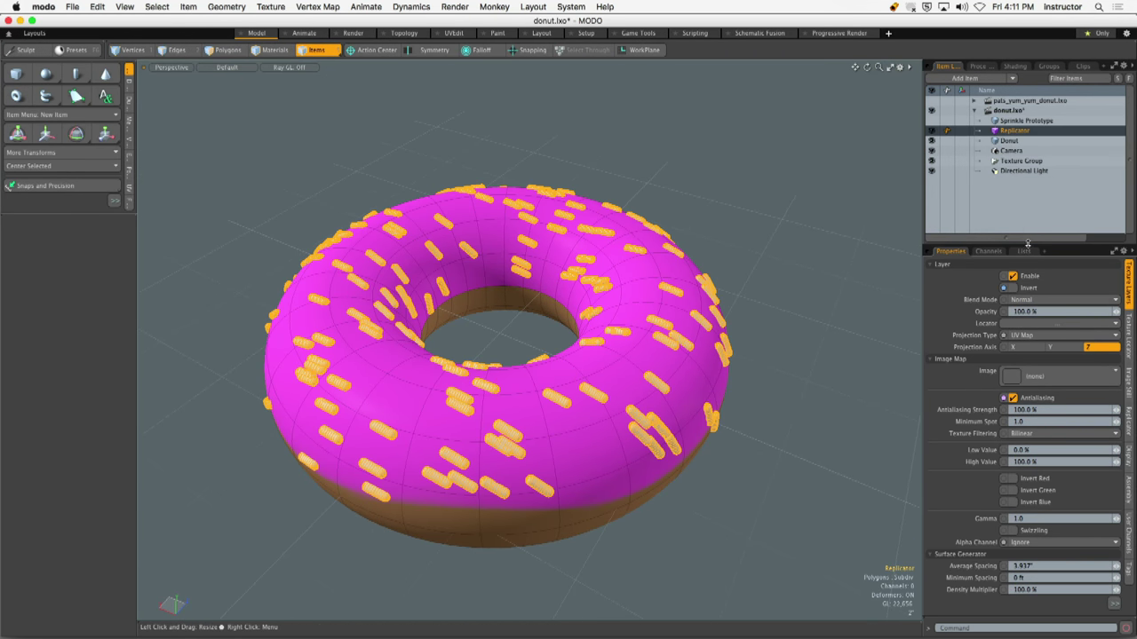
{"action": "left_click_drag", "start_coordinate": [1031, 255], "coordinate": [1031, 154]}
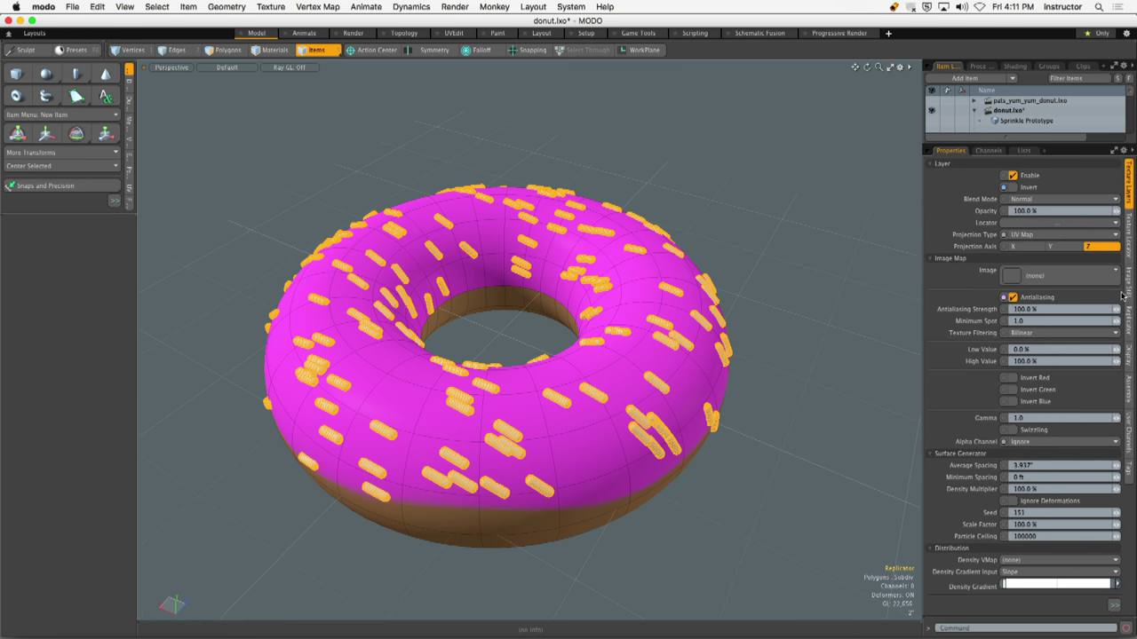
{"action": "left_click", "coordinate": [1127, 327]}
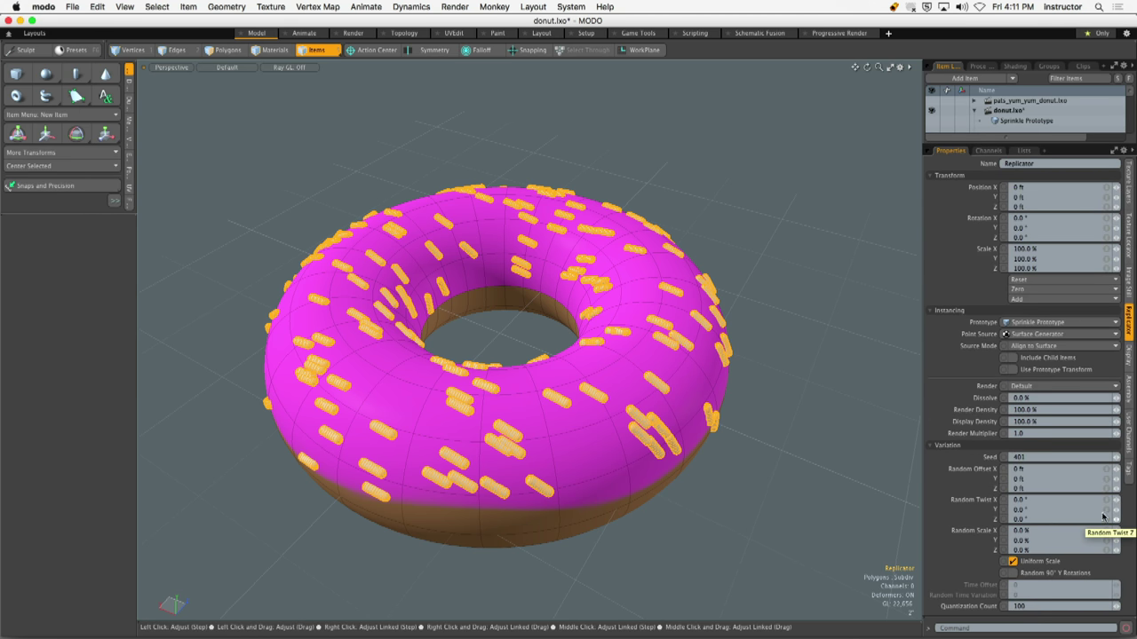
{"action": "mouse_move", "coordinate": [1116, 513]}
{"action": "left_mouse_down"}
{"action": "mouse_move", "coordinate": [1004, 512]}
{"action": "mouse_move", "coordinate": [1126, 511]}
{"action": "left_mouse_up"}
{"action": "left_click_drag", "start_coordinate": [444, 382], "coordinate": [731, 414], "text": "alt"}
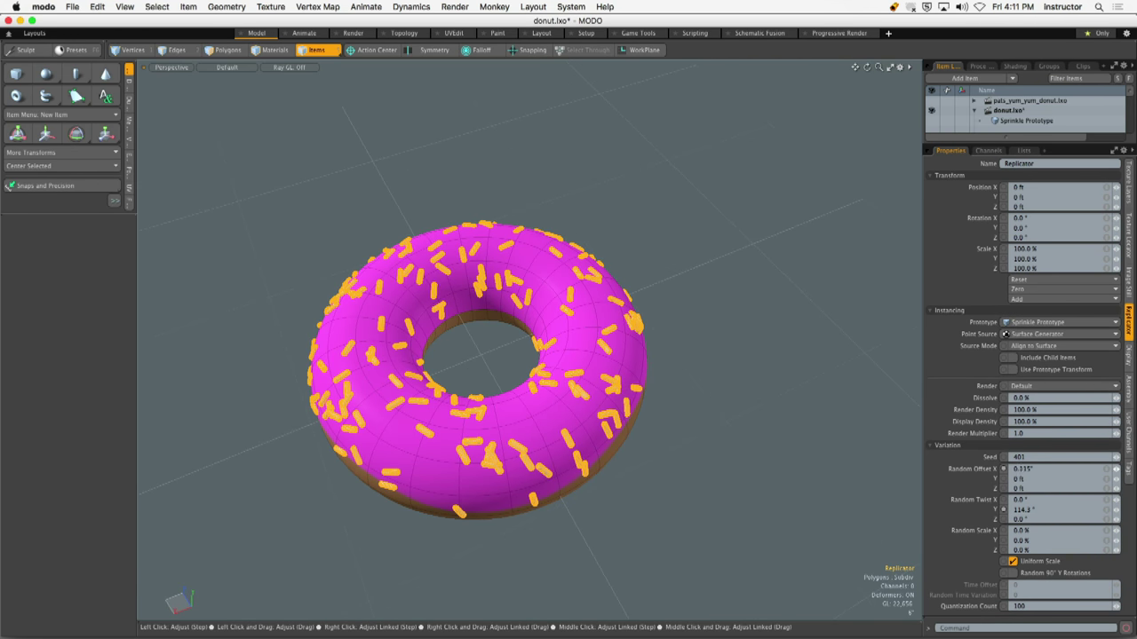
Set the Replicator's random offset to 1" in X and about -2.84" in Z
{"action": "left_click_drag", "start_coordinate": [1117, 469], "coordinate": [1090, 489]}
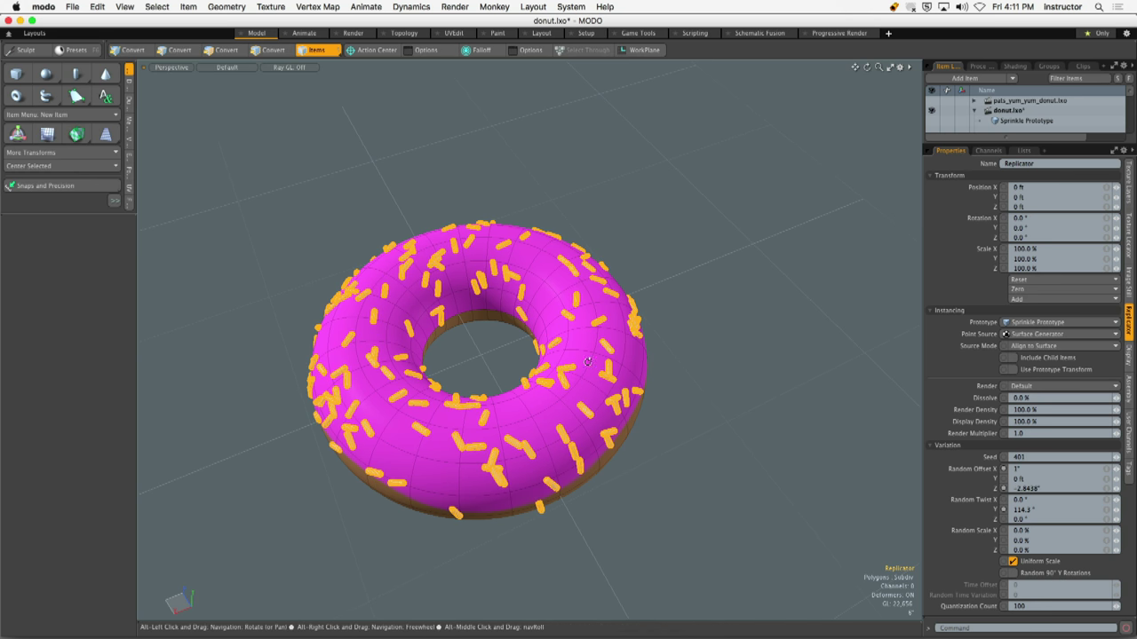
{"action": "left_click_drag", "start_coordinate": [587, 362], "coordinate": [622, 267], "text": "alt"}
{"action": "left_click_drag", "start_coordinate": [550, 293], "coordinate": [530, 421], "text": "alt"}
Clear the item selection and run a render preview of the sprinkled donut in the Render layout
{"action": "left_click", "coordinate": [685, 279]}
{"action": "scroll", "coordinate": [621, 302], "scroll_direction": "up", "scroll_amount": 4}
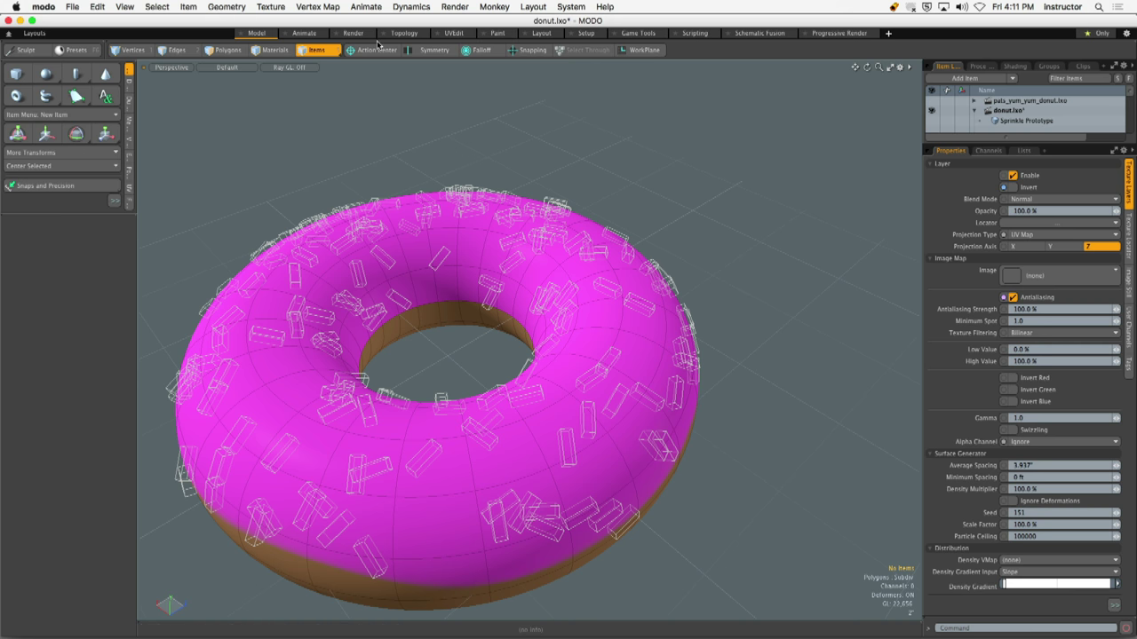
{"action": "left_click", "coordinate": [354, 33]}
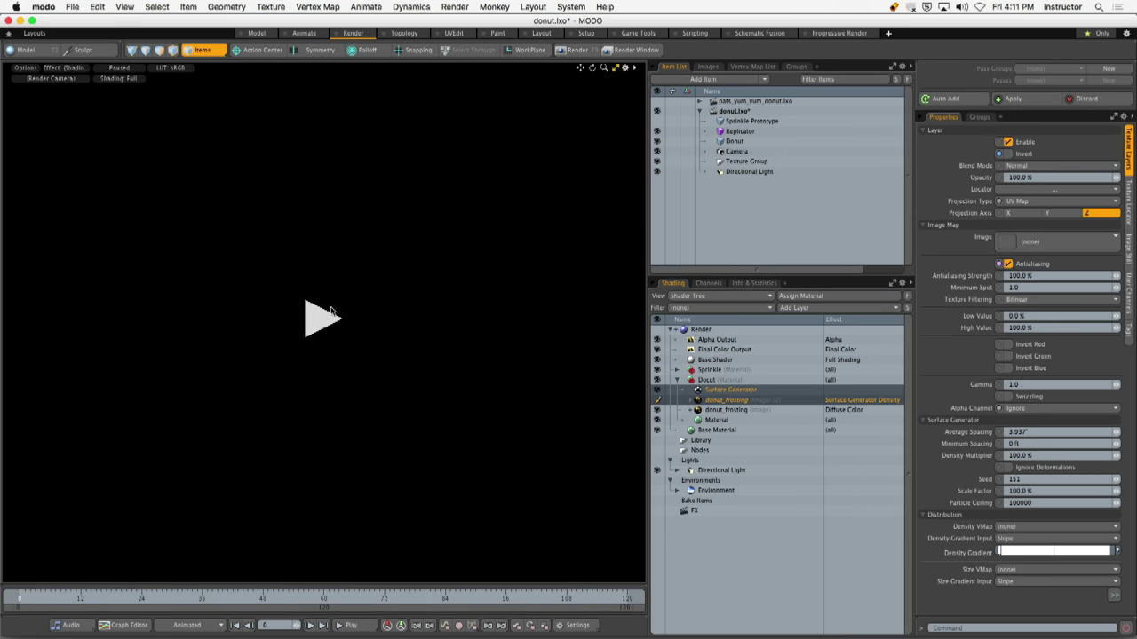
{"action": "left_click", "coordinate": [323, 318]}
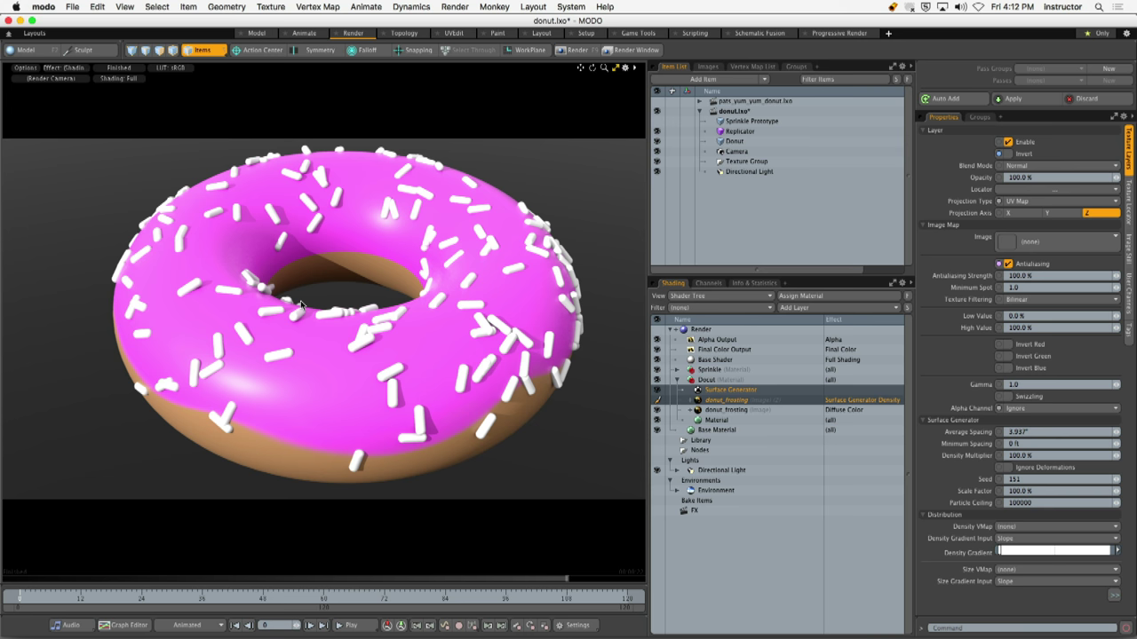
Change the Sprinkle material's diffuse color to a saturated blue of 0.0, 0.04, 1.0, and close the color picker
{"action": "left_click", "coordinate": [688, 379]}
{"action": "left_click", "coordinate": [677, 379]}
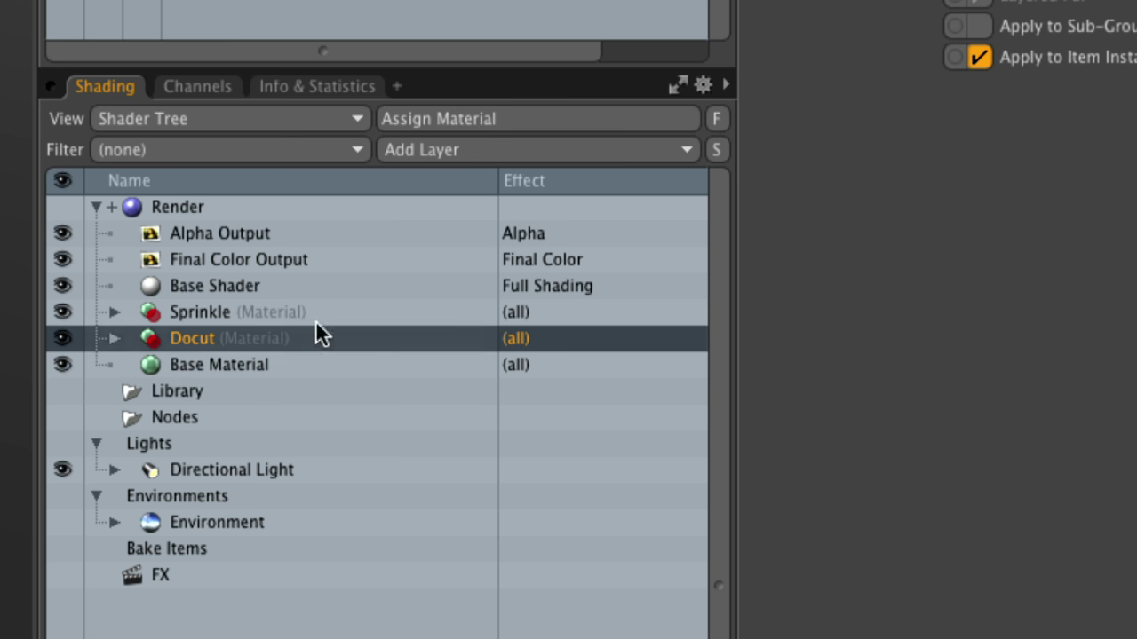
{"action": "left_click", "coordinate": [236, 313]}
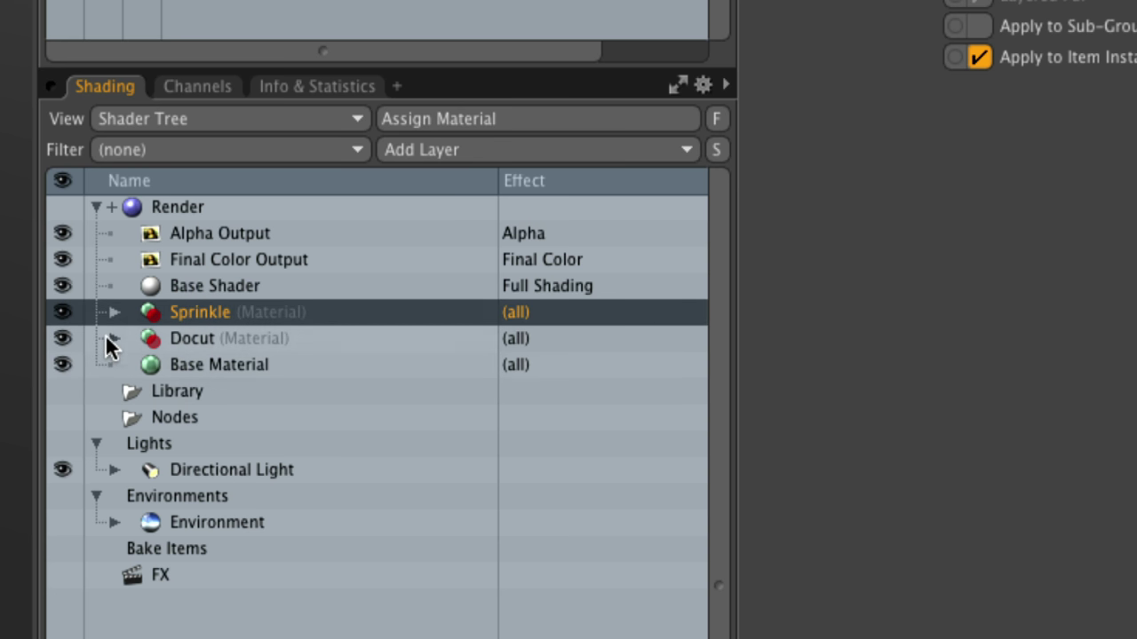
{"action": "left_click", "coordinate": [115, 311]}
{"action": "left_click", "coordinate": [200, 339]}
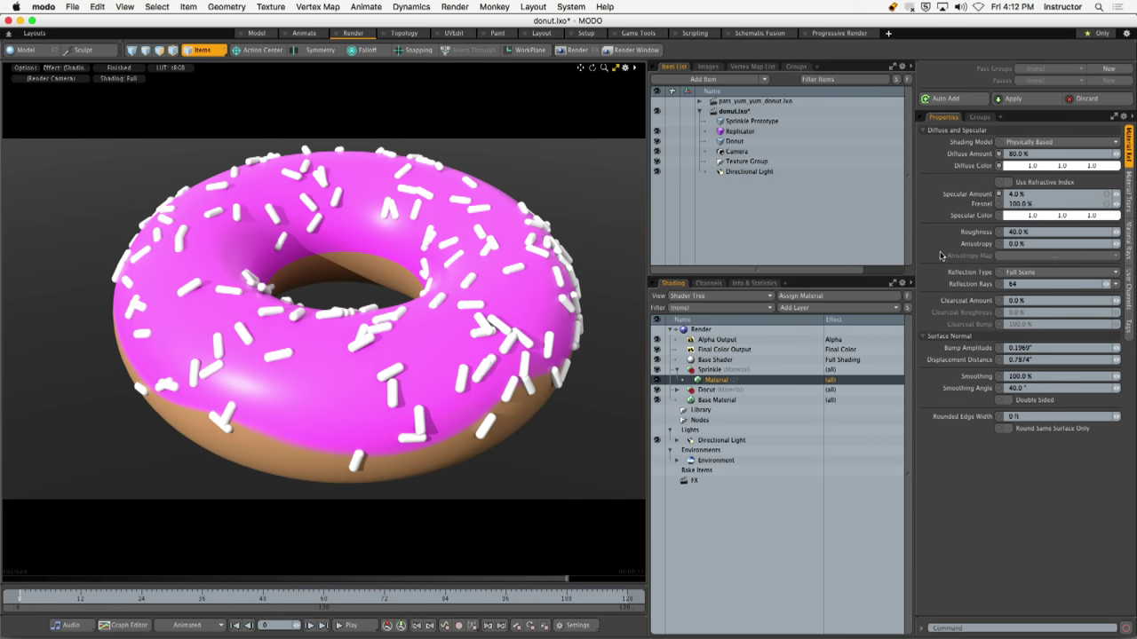
{"action": "left_click", "coordinate": [1035, 166]}
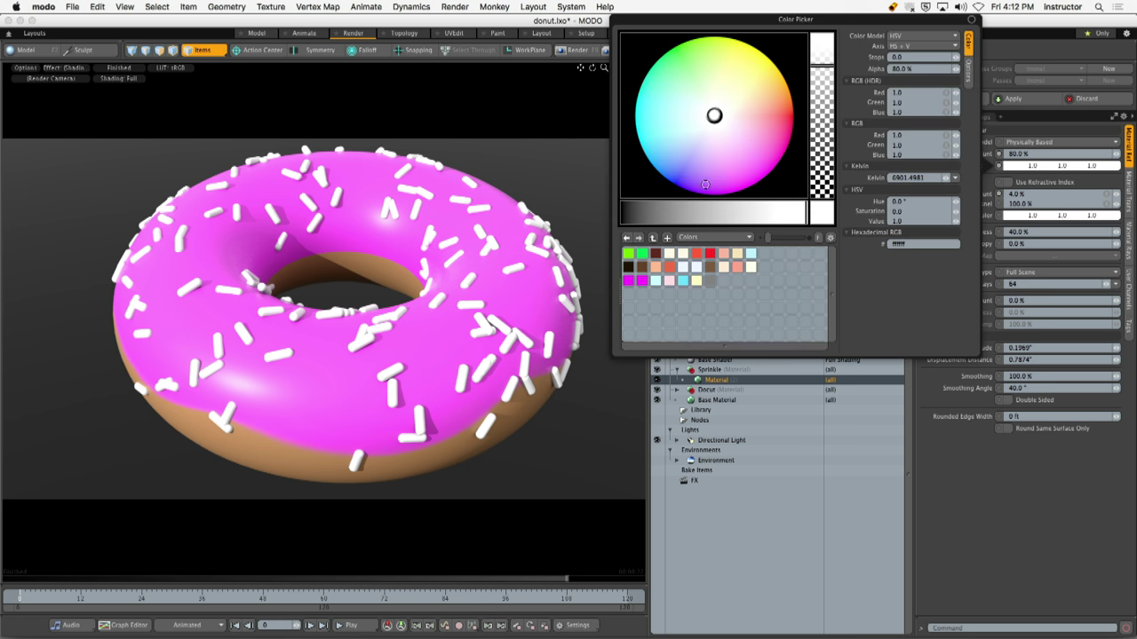
{"action": "left_click_drag", "start_coordinate": [684, 166], "coordinate": [670, 182]}
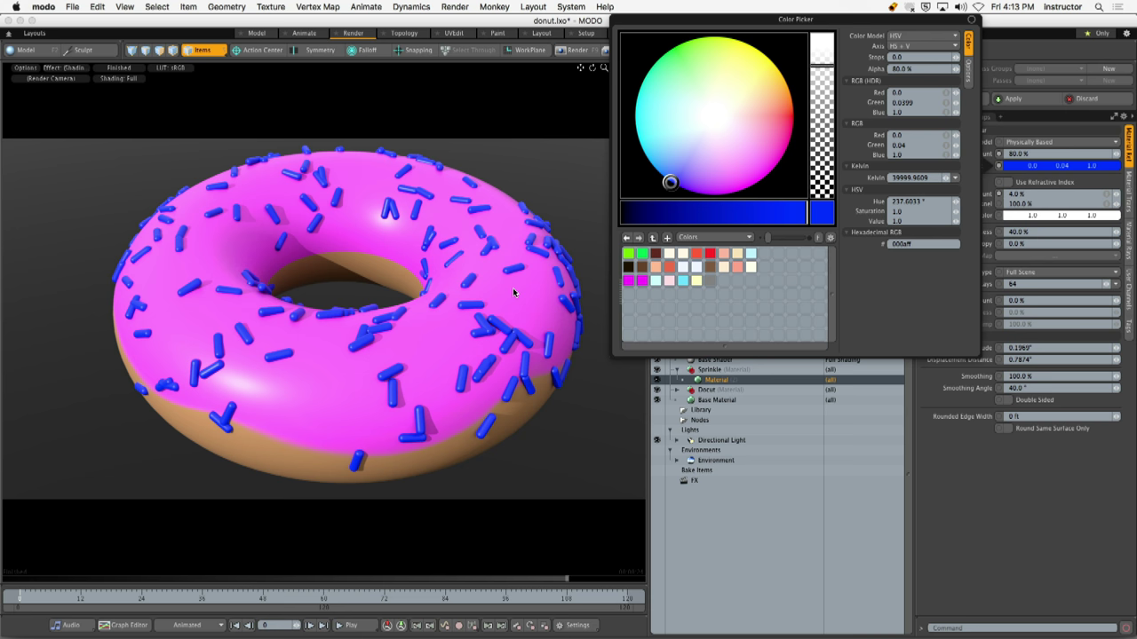
{"action": "left_click", "coordinate": [1016, 523]}
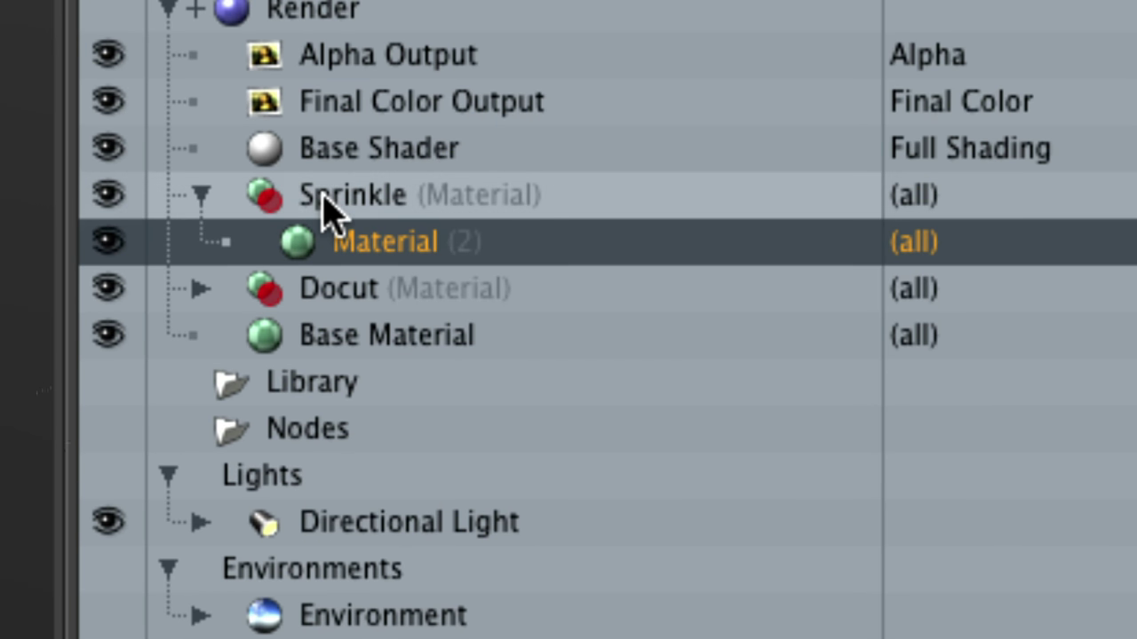
Add a Gradient processing layer to the Sprinkle material group and select the new layer
{"action": "left_click", "coordinate": [322, 197]}
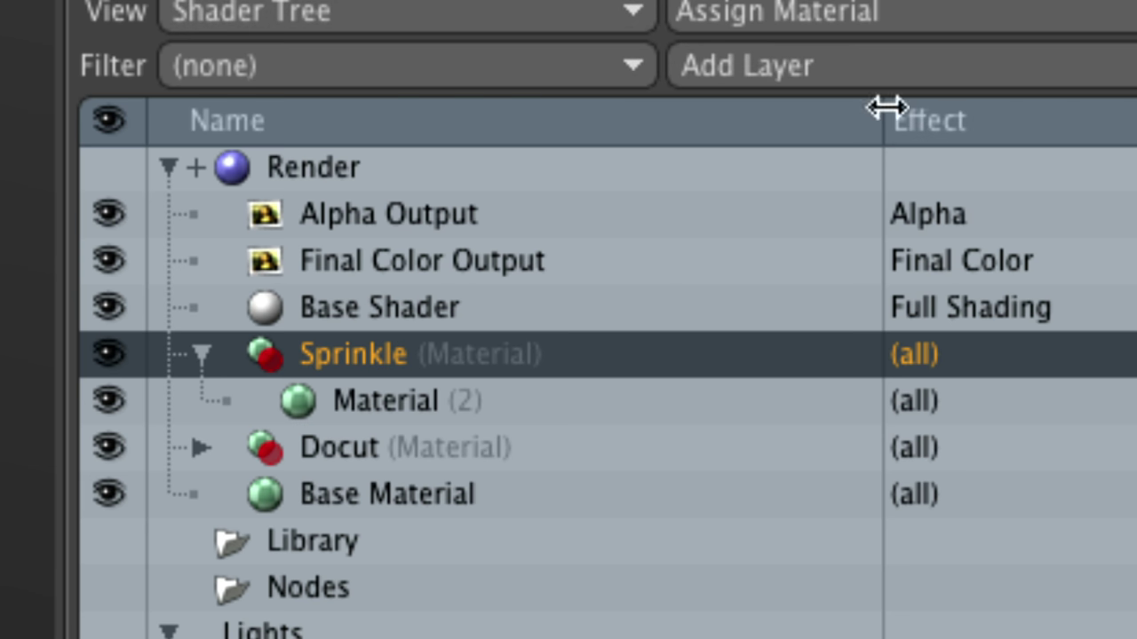
{"action": "left_click", "coordinate": [832, 72]}
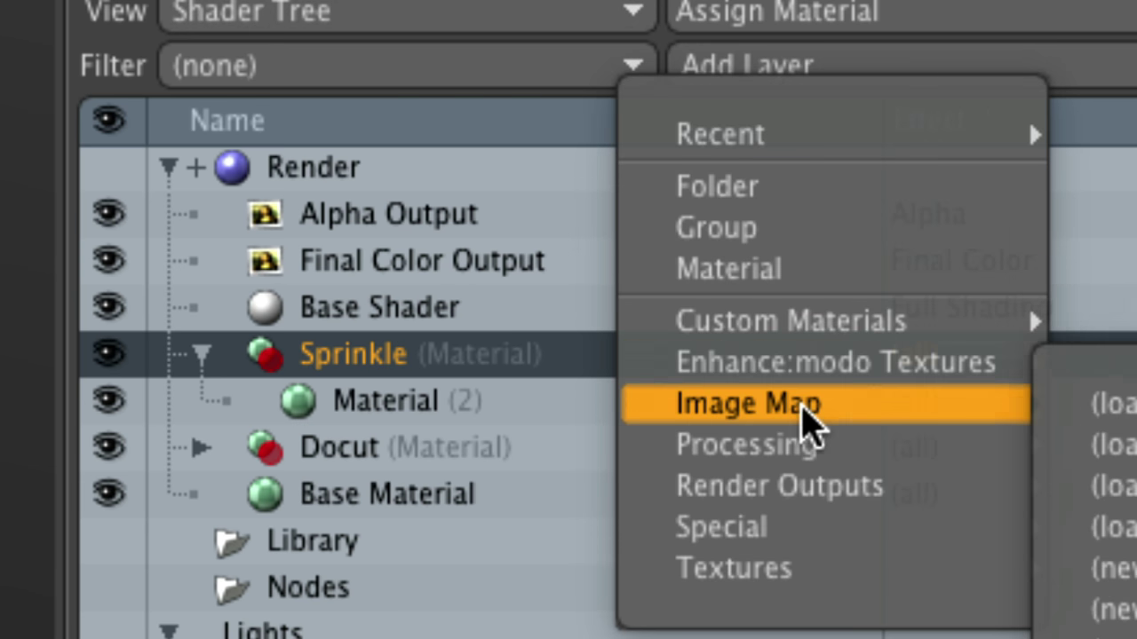
{"action": "mouse_move", "coordinate": [804, 444]}
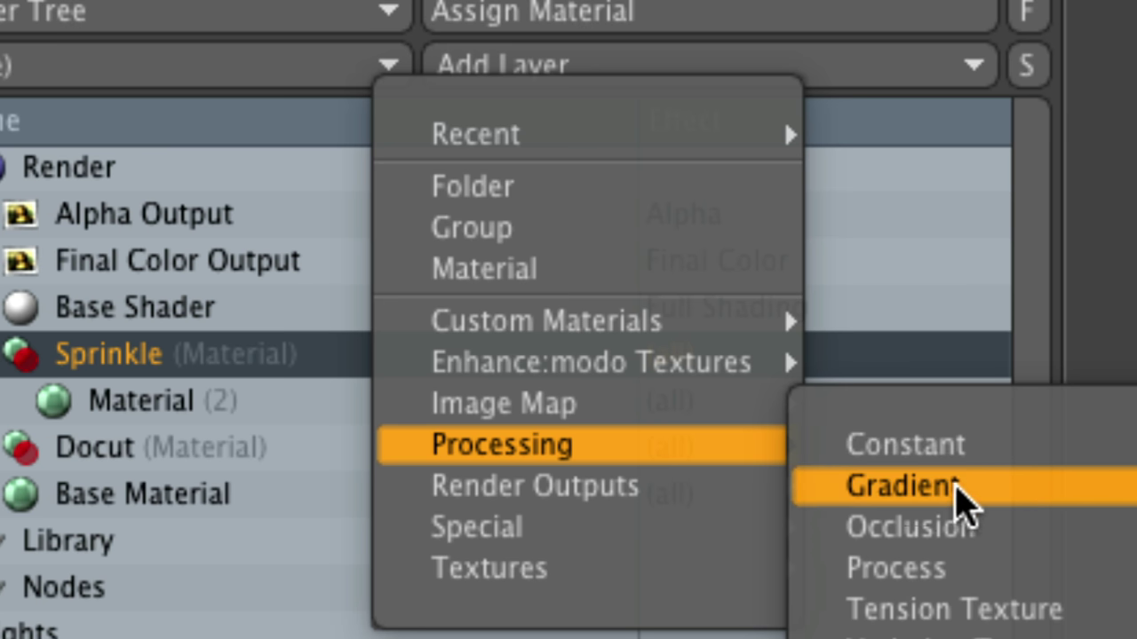
{"action": "left_click", "coordinate": [965, 499]}
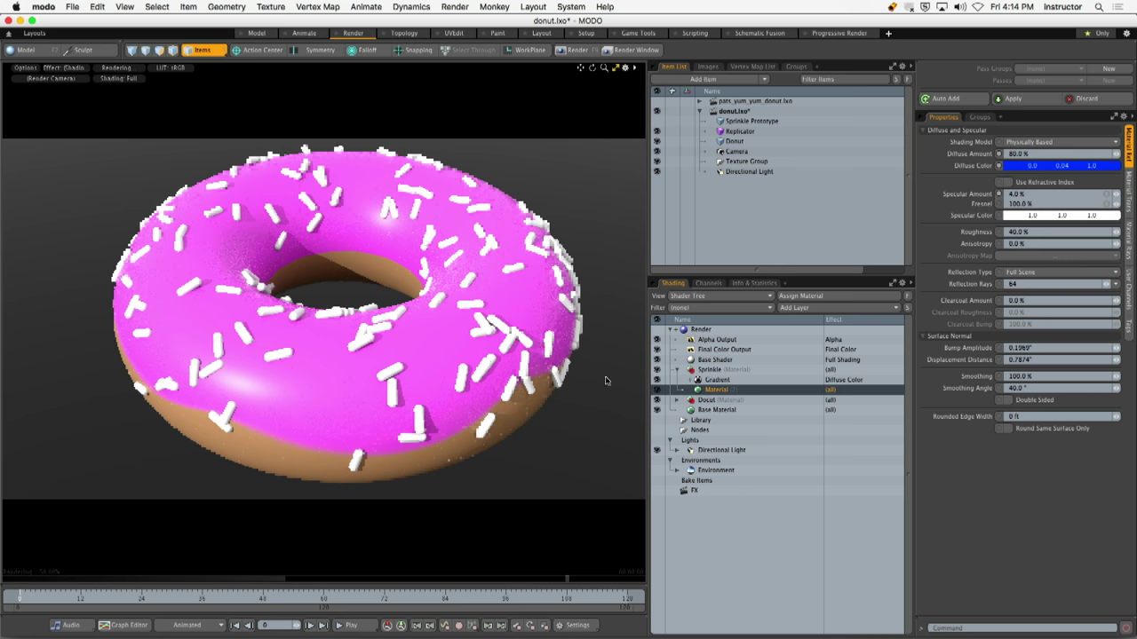
{"action": "left_click", "coordinate": [723, 381]}
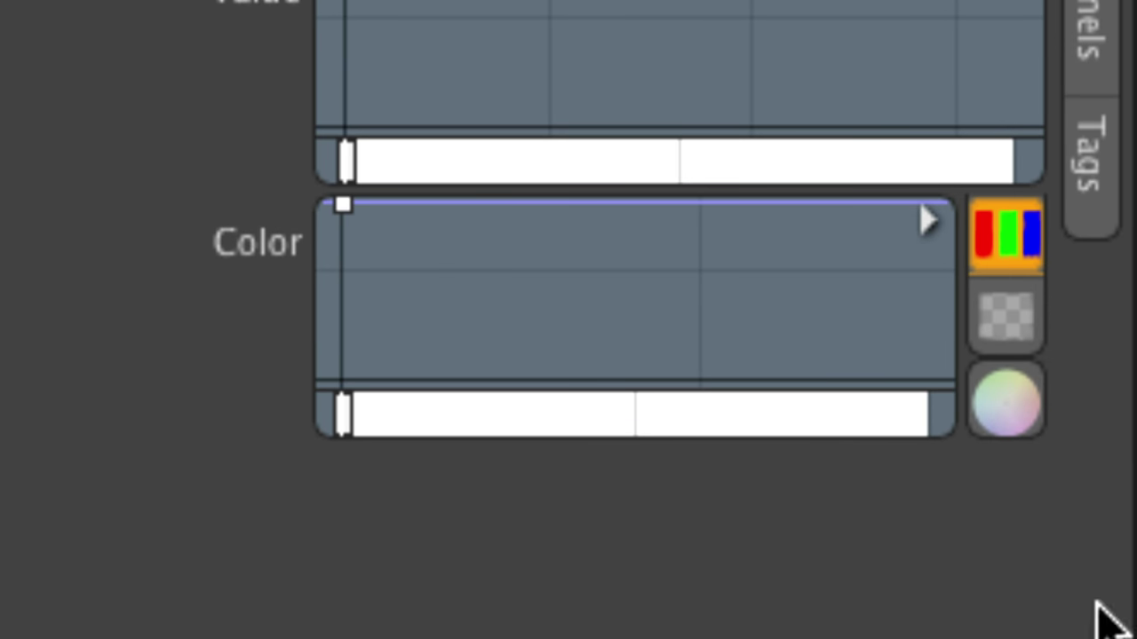
Add a second key just after the first white one on the gradient's color bar and make it light blue
{"action": "left_click", "coordinate": [345, 416]}
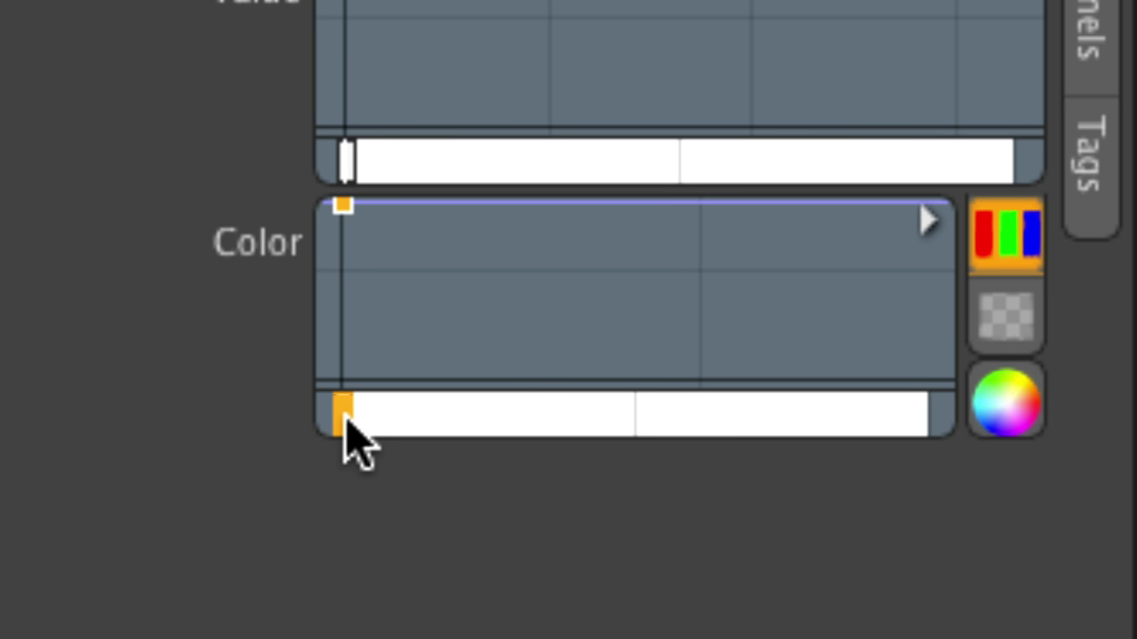
{"action": "left_click", "coordinate": [409, 421]}
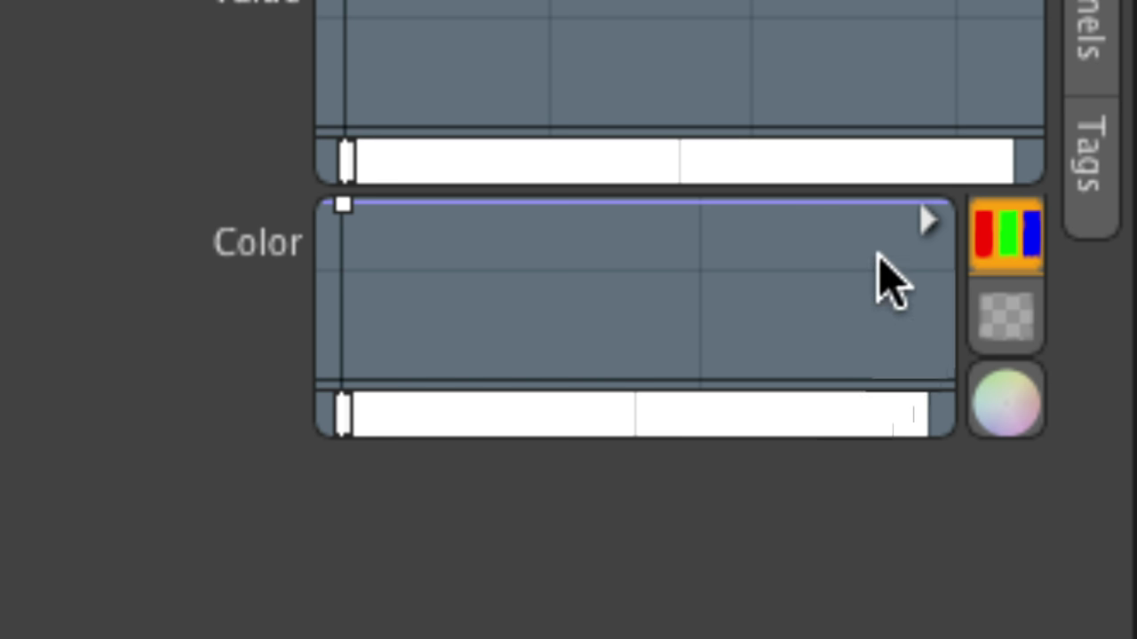
{"action": "left_click", "coordinate": [395, 414]}
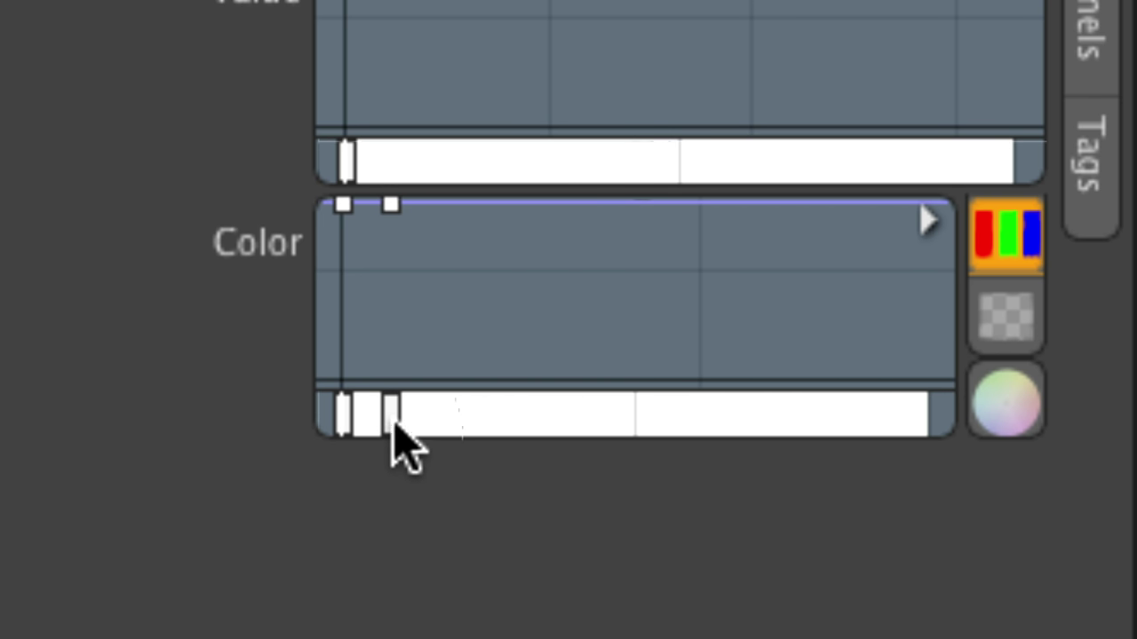
{"action": "left_click", "coordinate": [391, 414]}
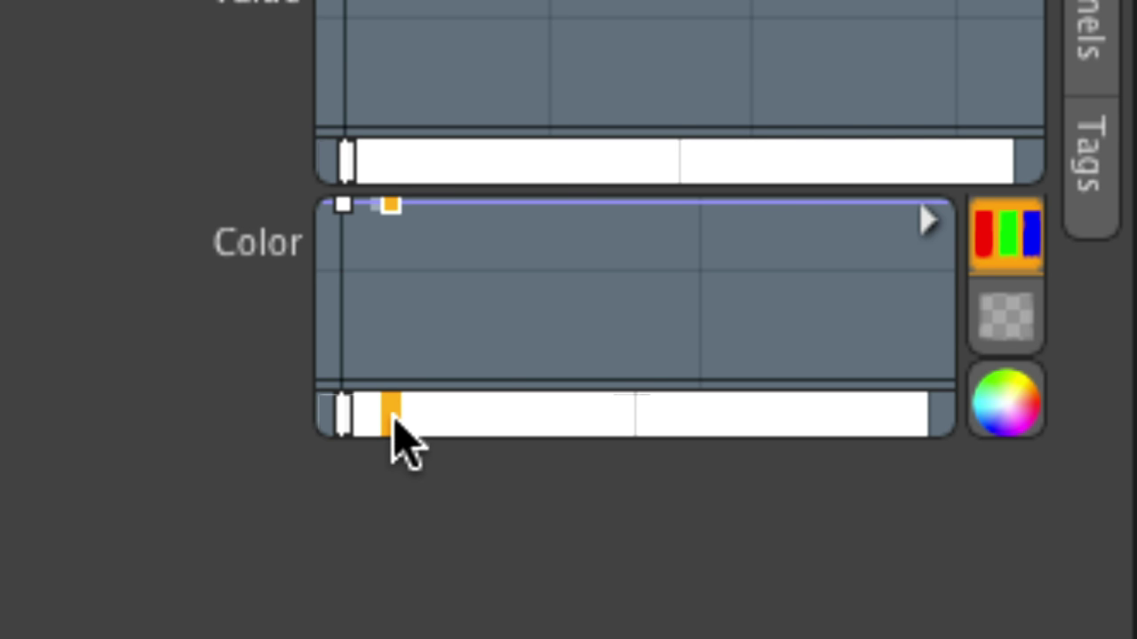
{"action": "left_click", "coordinate": [977, 414]}
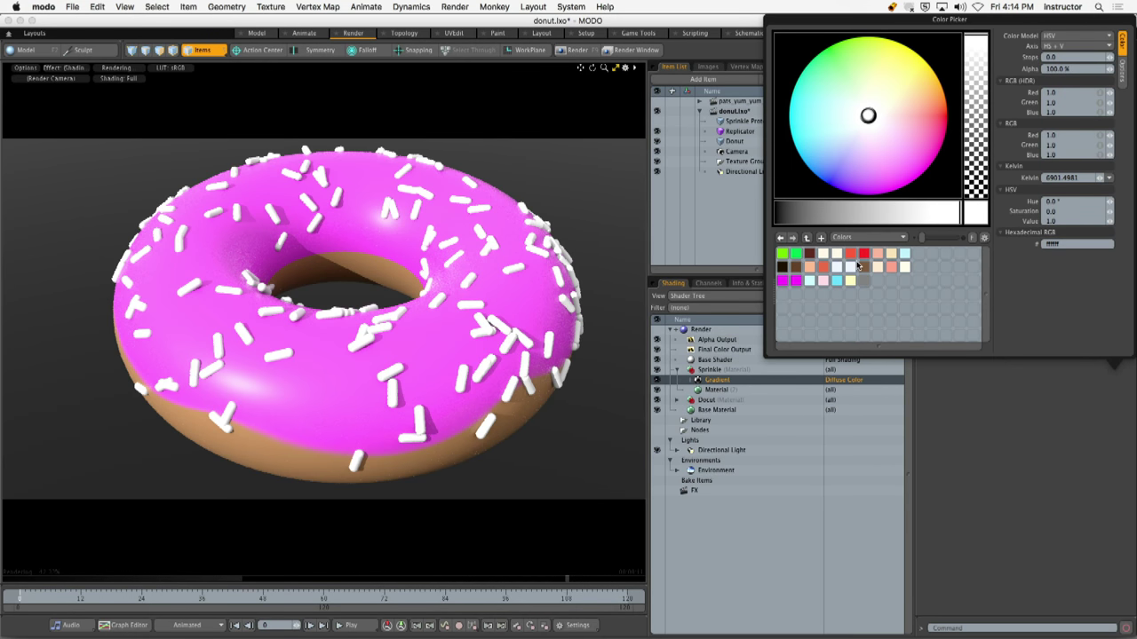
{"action": "left_click", "coordinate": [841, 143]}
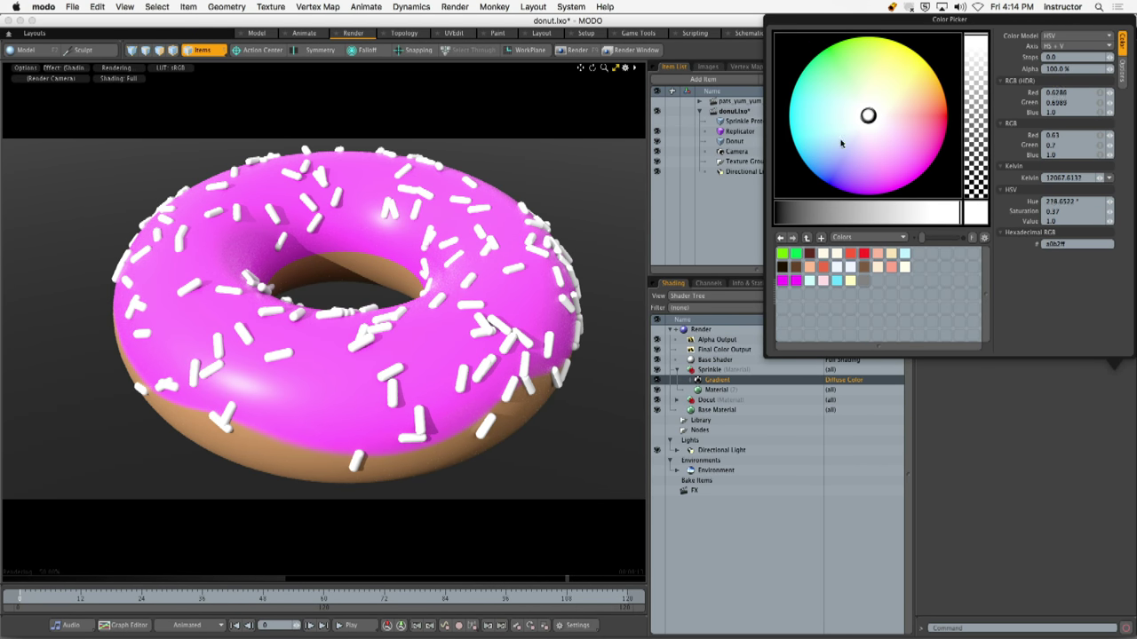
{"action": "left_click_drag", "start_coordinate": [841, 143], "coordinate": [833, 146]}
{"action": "left_click", "coordinate": [1018, 407]}
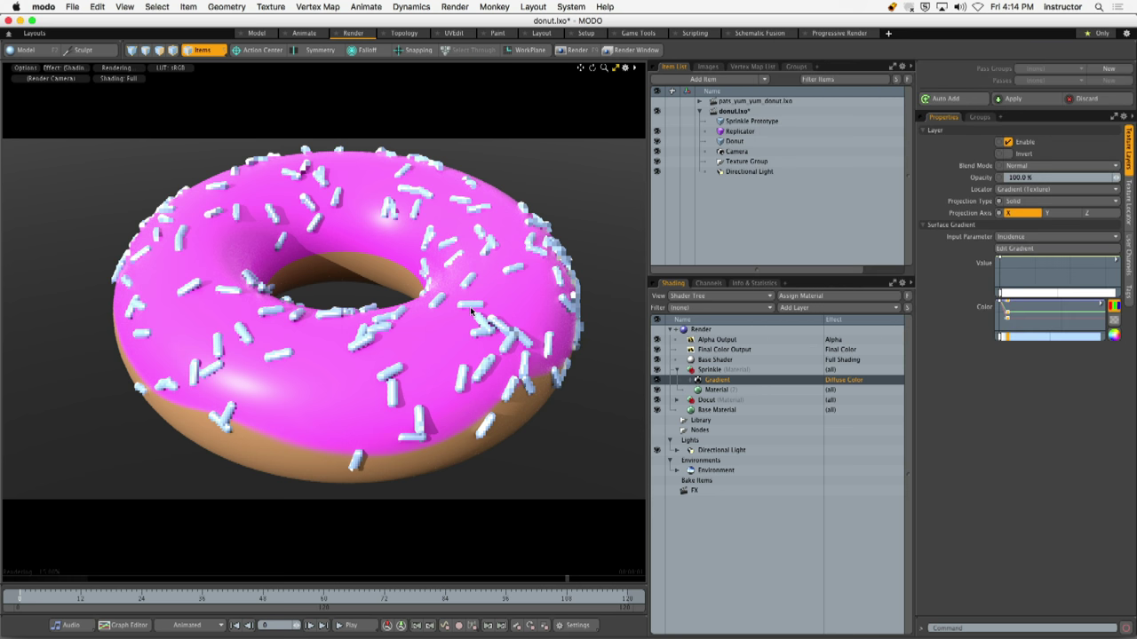
Add a third color key just after the light blue one and make it red with RGB 0.98, 0.03, 0.03
{"action": "left_click", "coordinate": [1018, 338]}
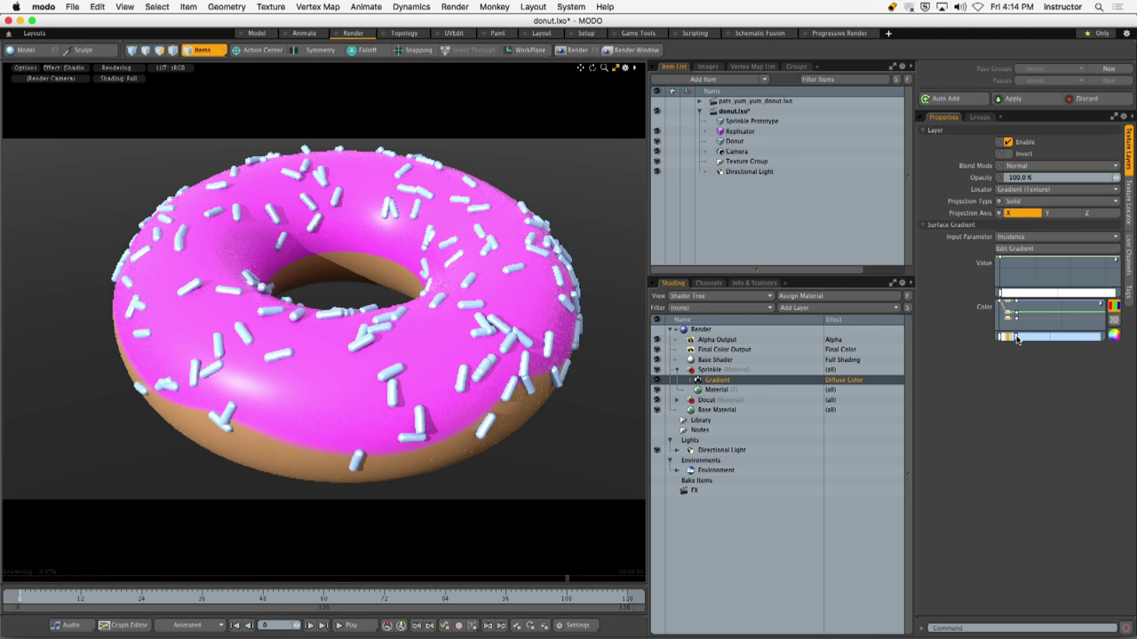
{"action": "left_click", "coordinate": [1112, 338]}
{"action": "left_click", "coordinate": [863, 253]}
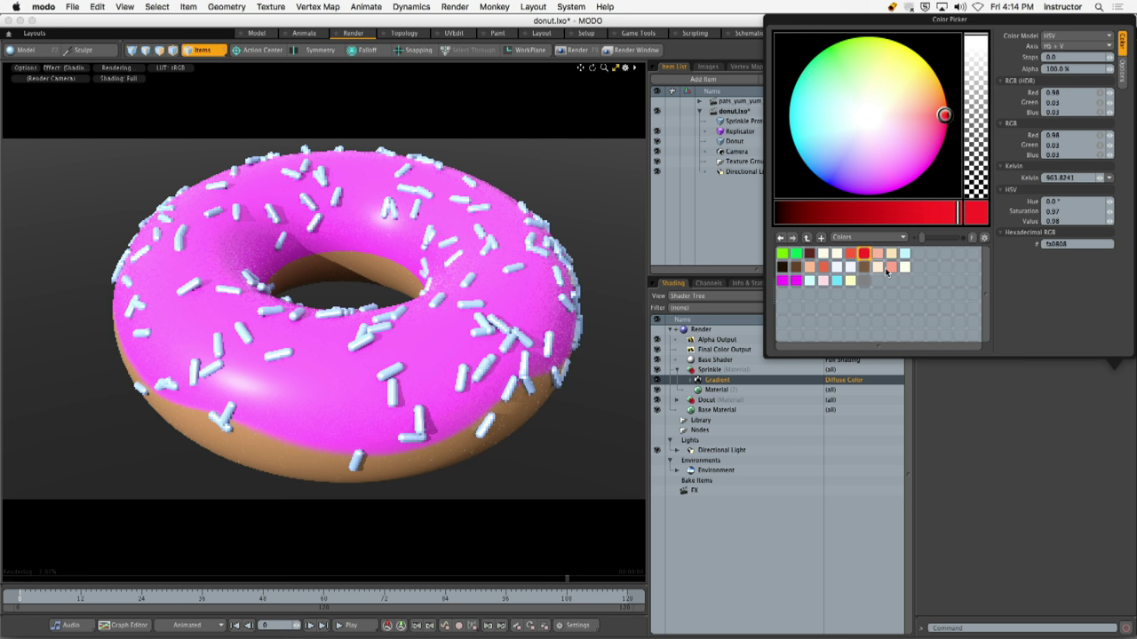
{"action": "left_click", "coordinate": [996, 419]}
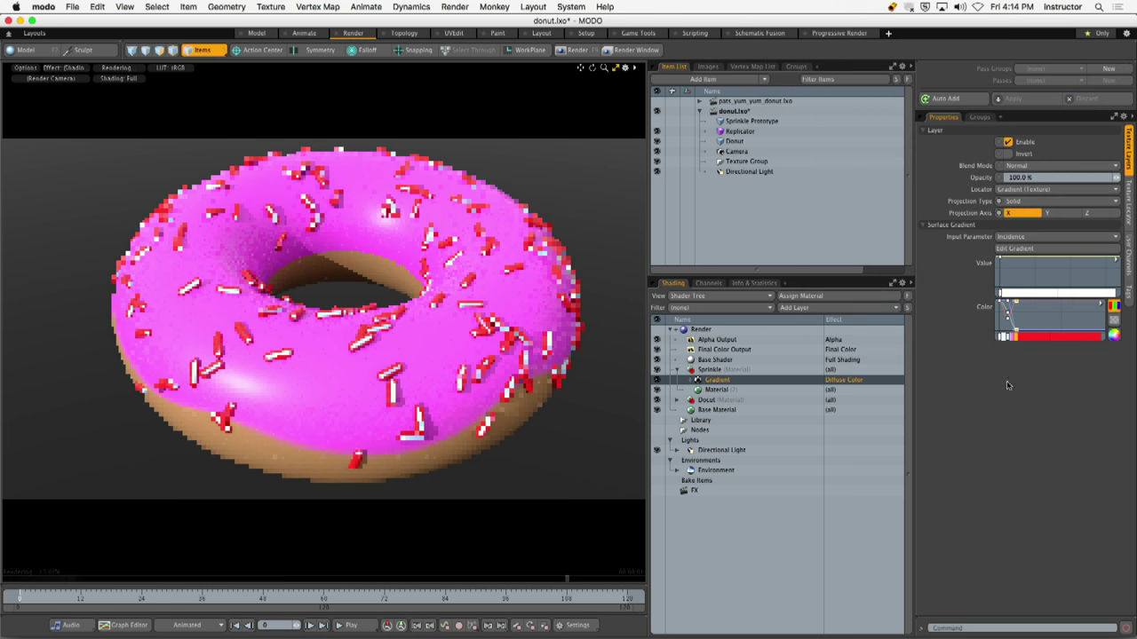
Add a fourth color key after the red one and make it blue with RGB of about 0.08, 0.15, 0.98
{"action": "middle_click", "coordinate": [1024, 338]}
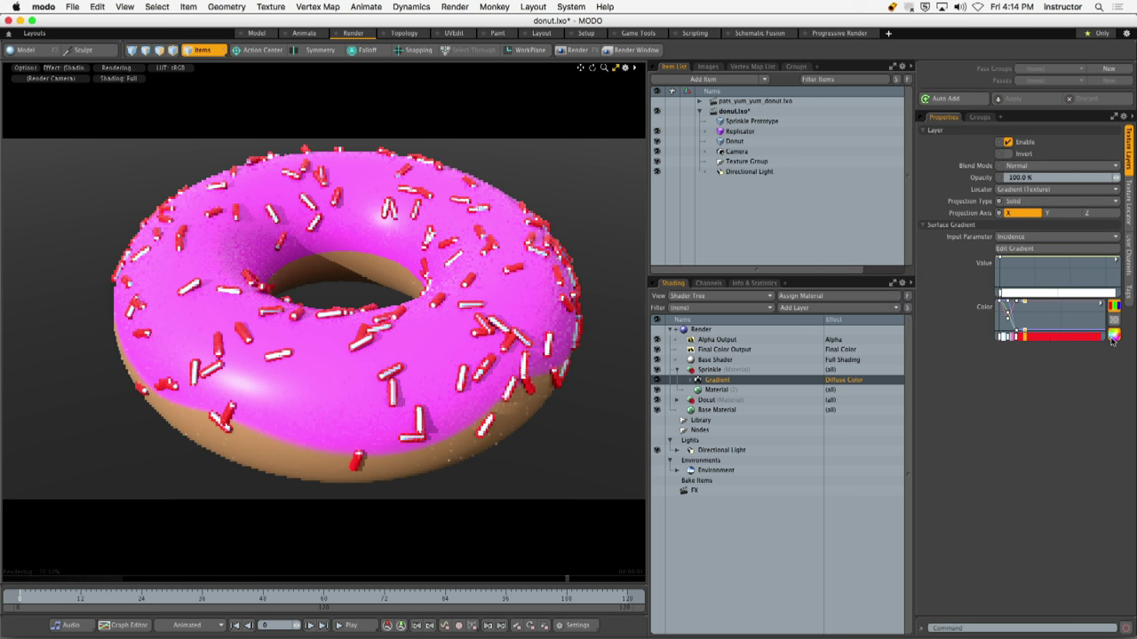
{"action": "left_click", "coordinate": [1112, 340]}
{"action": "left_click", "coordinate": [830, 167]}
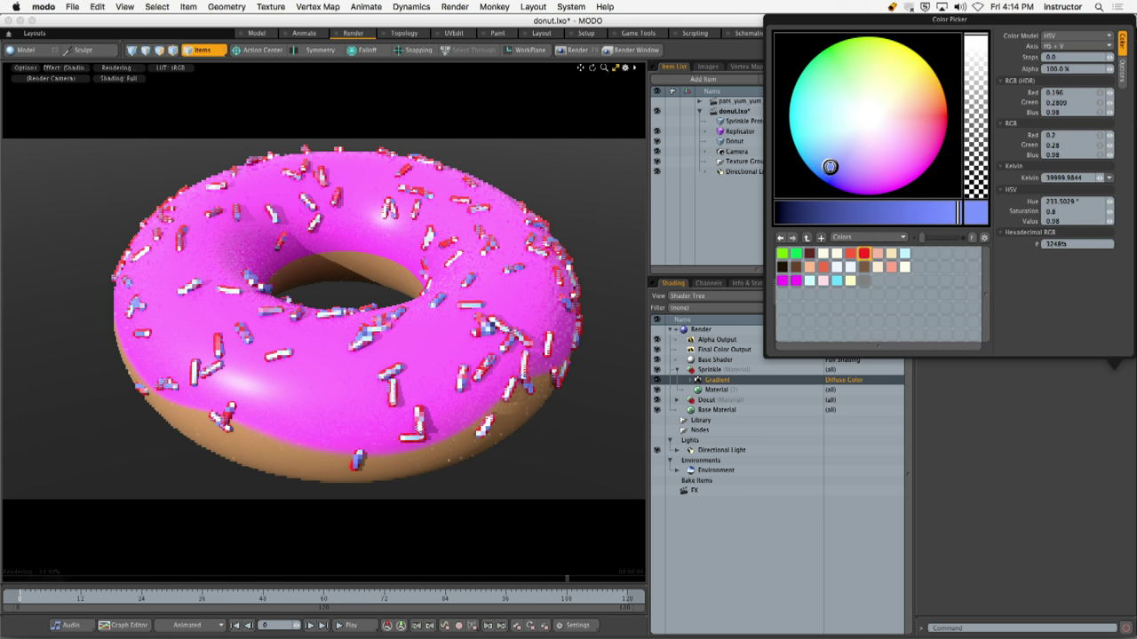
{"action": "left_click_drag", "start_coordinate": [830, 167], "coordinate": [825, 175]}
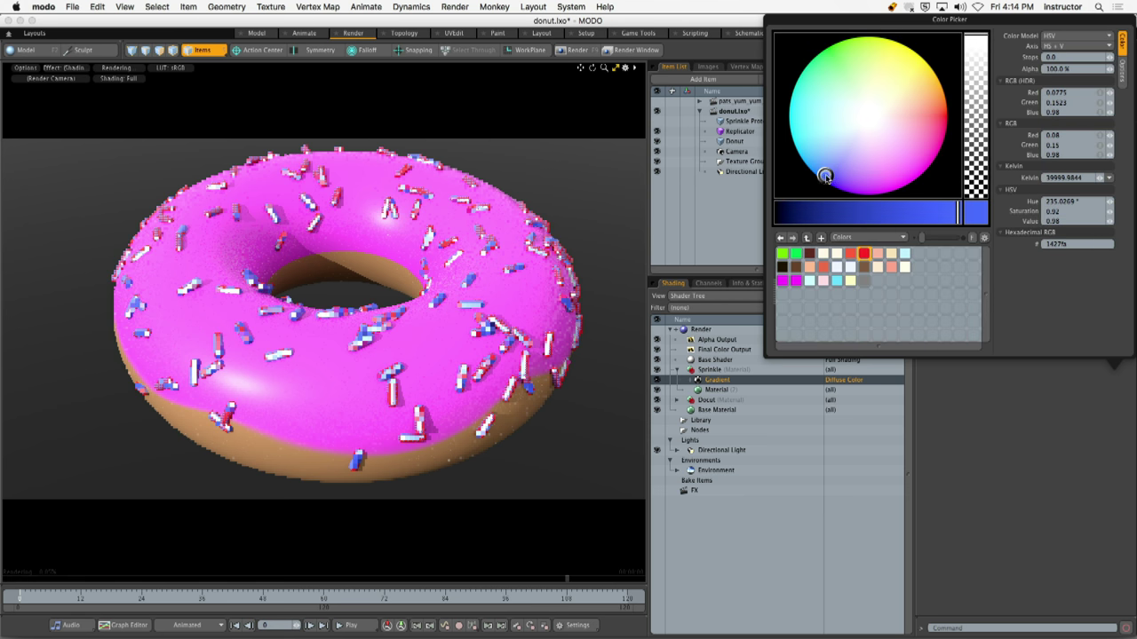
{"action": "left_click", "coordinate": [1016, 471]}
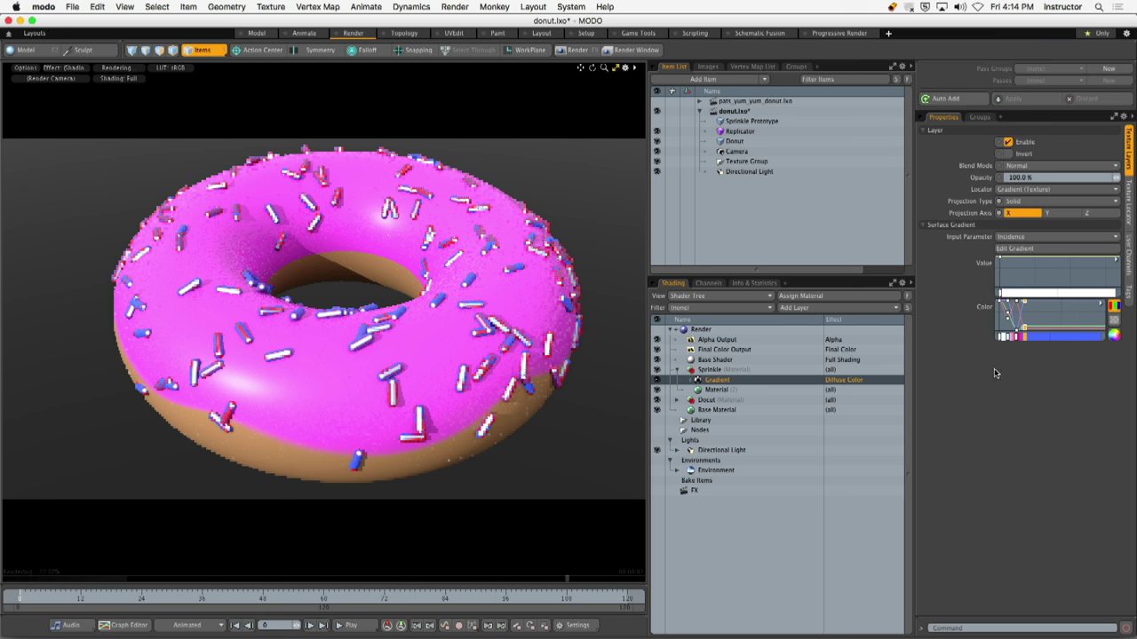
Add a fifth color key after the blue one on the gradient and make it black
{"action": "middle_click", "coordinate": [1033, 338]}
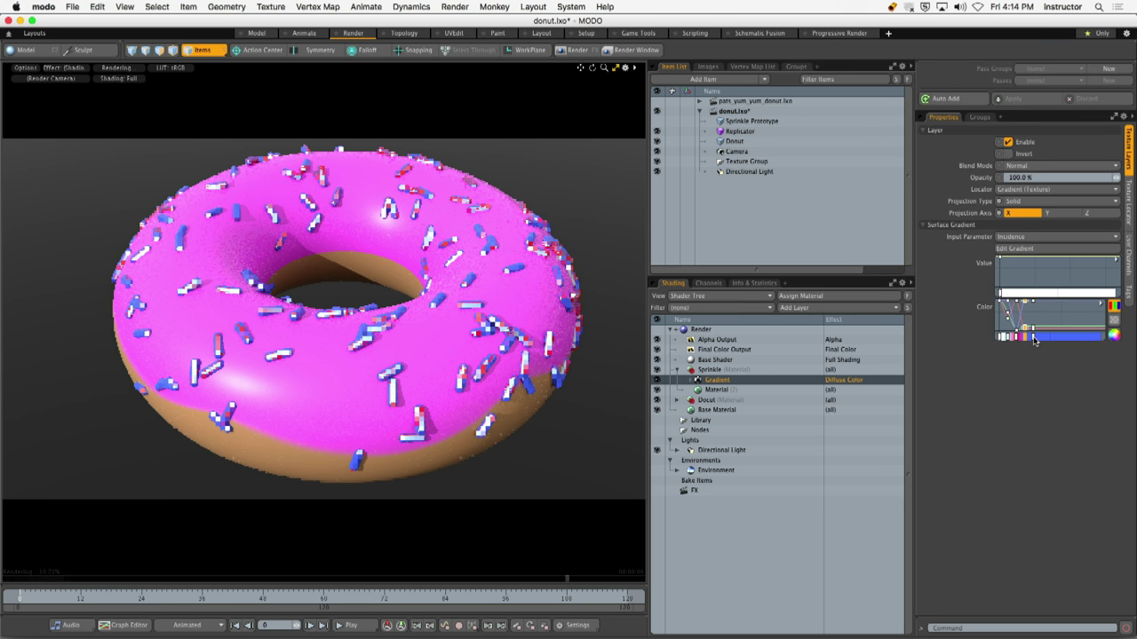
{"action": "left_click", "coordinate": [1114, 335]}
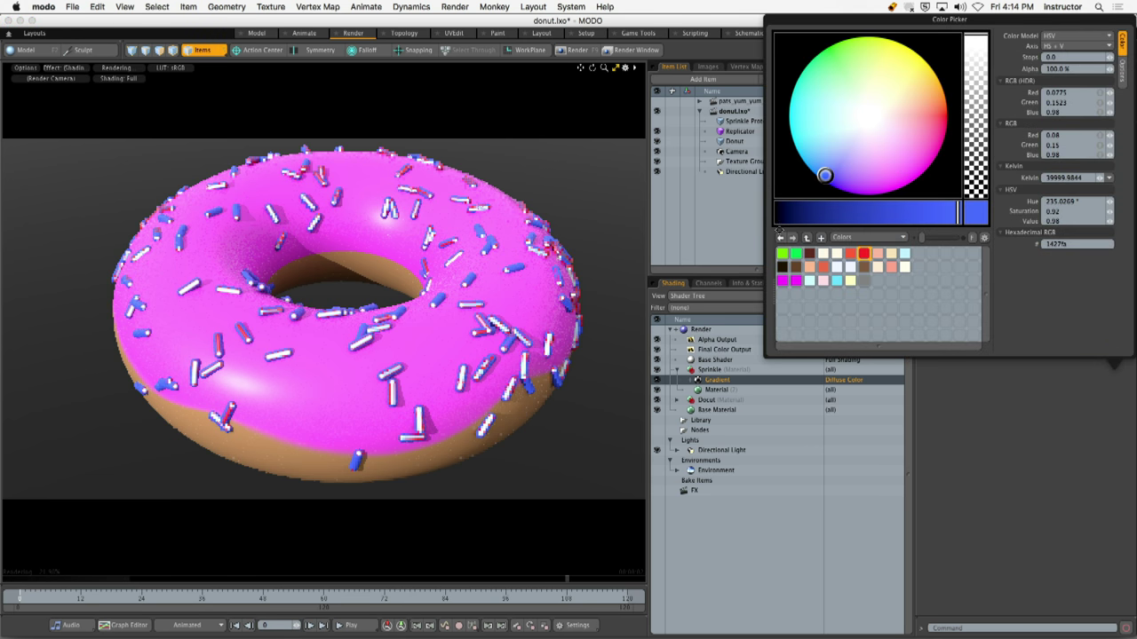
{"action": "left_click", "coordinate": [783, 209]}
{"action": "left_click", "coordinate": [997, 362]}
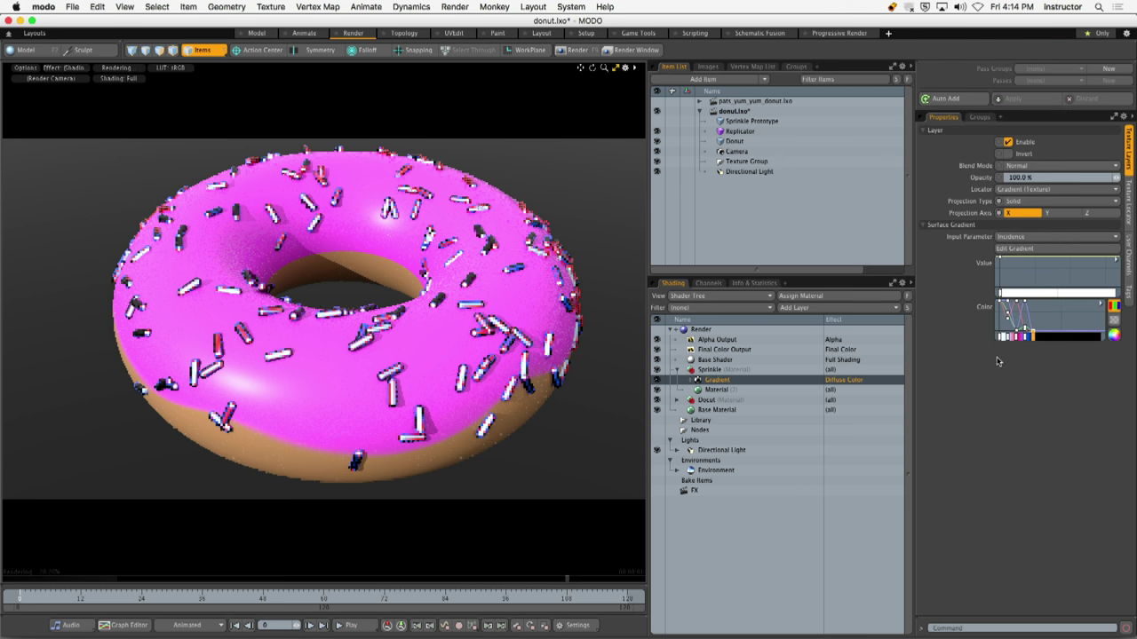
Check the sprinkles up close, and add a sixth gradient key after the black one, colored yellow with RGB of about 0.71, 0.61, 0.0
{"action": "scroll", "coordinate": [540, 325], "scroll_direction": "up", "scroll_amount": 2}
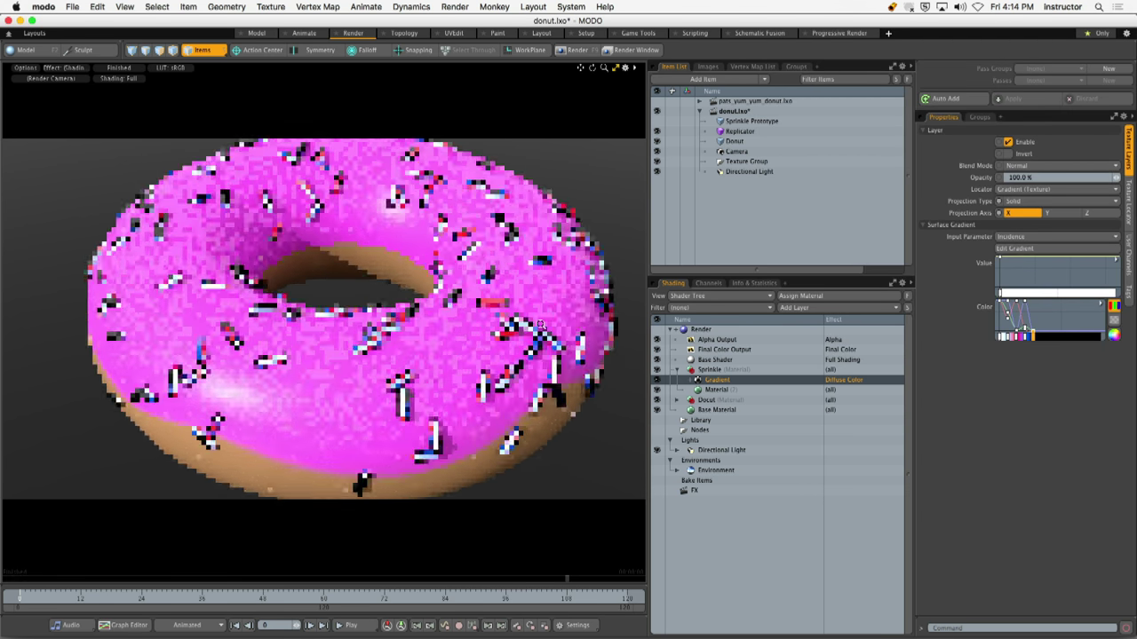
{"action": "scroll", "coordinate": [539, 325], "scroll_direction": "up", "scroll_amount": 3}
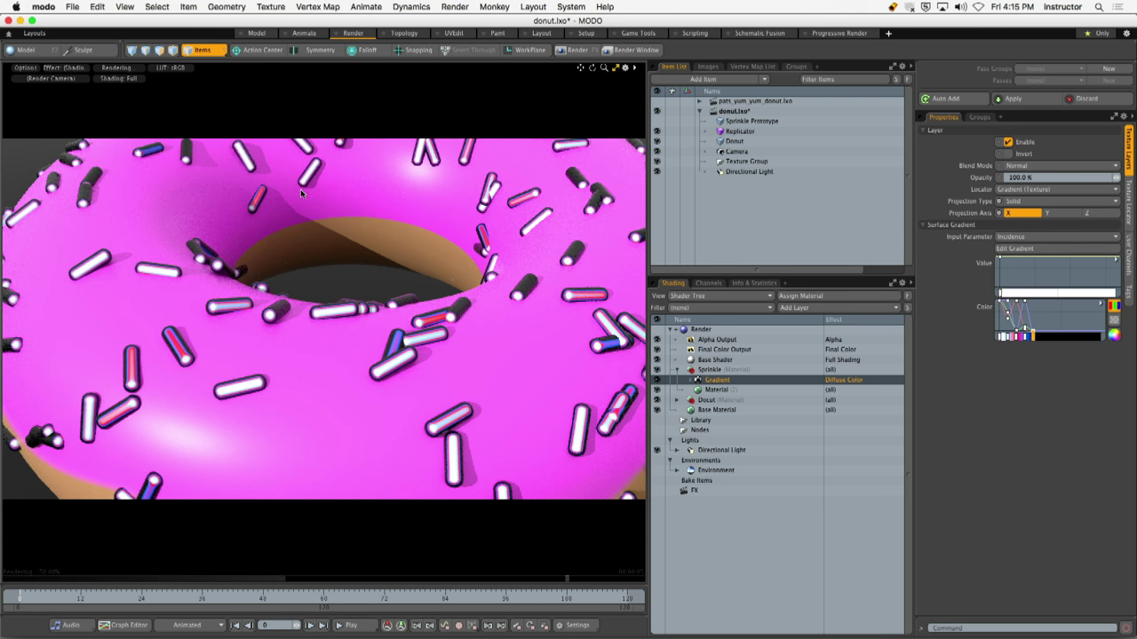
{"action": "scroll", "coordinate": [347, 269], "scroll_direction": "down", "scroll_amount": 5}
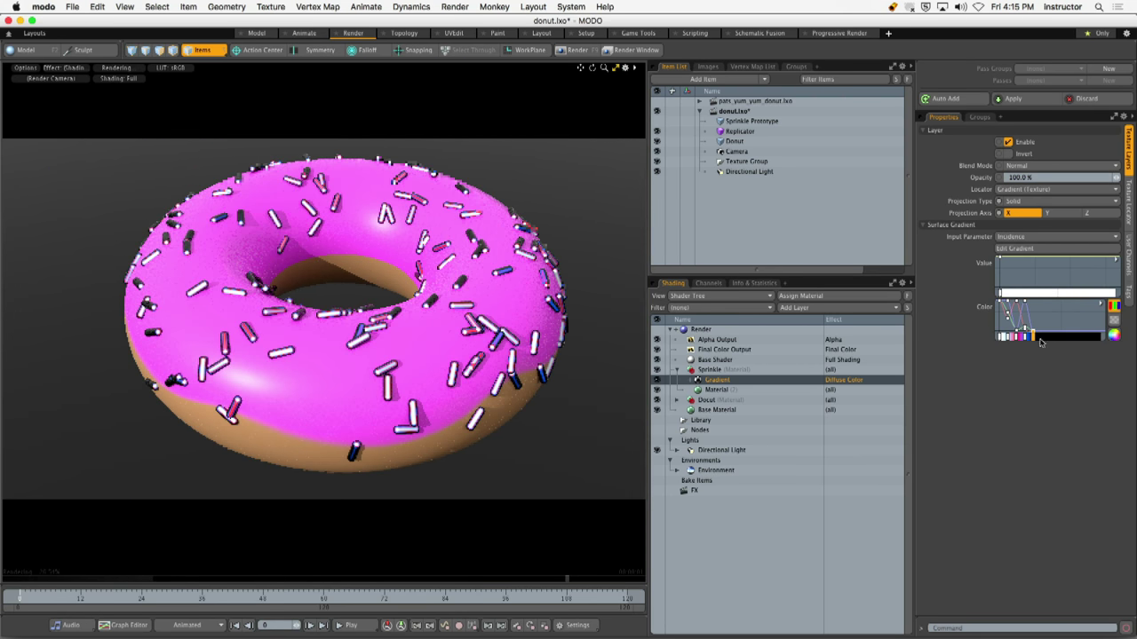
{"action": "left_click", "coordinate": [1113, 335]}
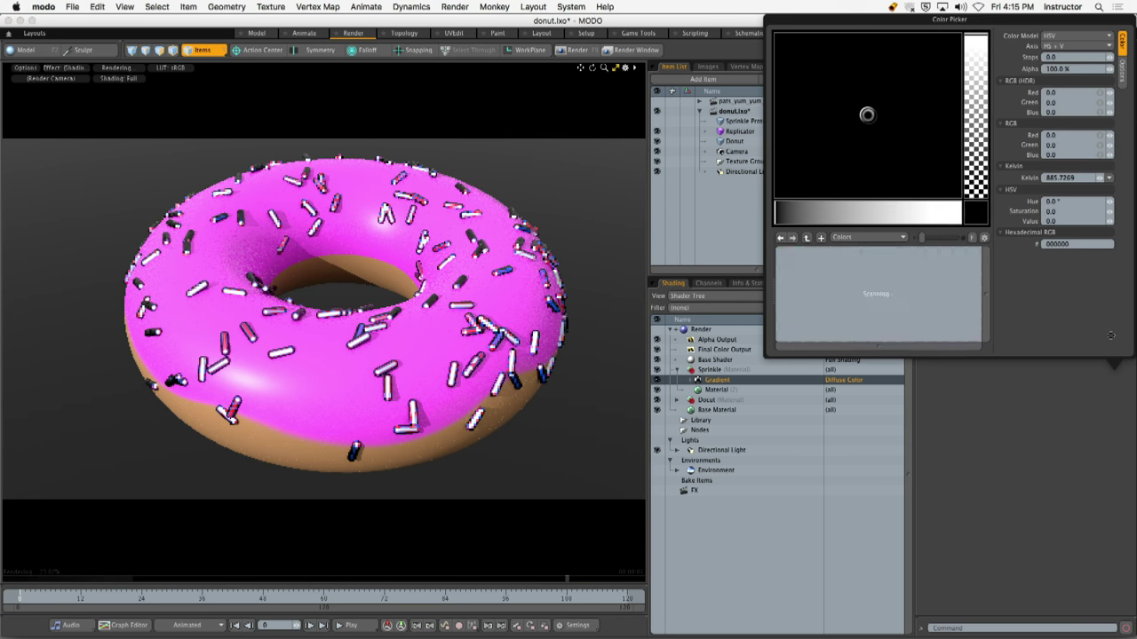
{"action": "left_click_drag", "start_coordinate": [778, 213], "coordinate": [908, 213]}
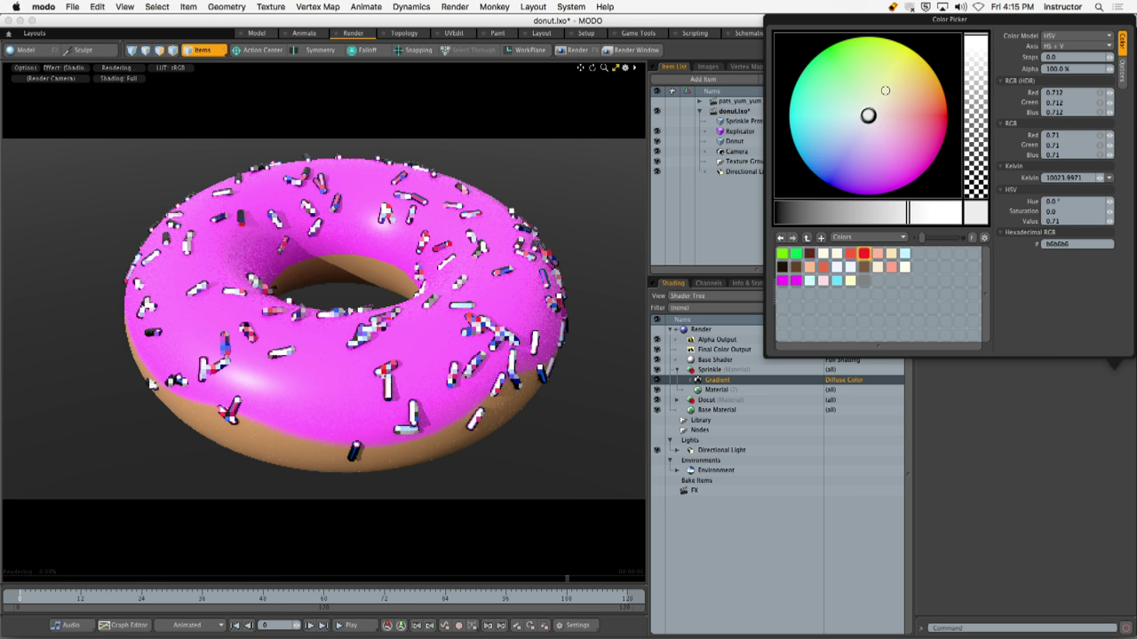
{"action": "left_click", "coordinate": [904, 60]}
{"action": "mouse_move", "coordinate": [904, 59]}
{"action": "left_mouse_down"}
{"action": "mouse_move", "coordinate": [902, 44]}
{"action": "mouse_move", "coordinate": [917, 53]}
{"action": "left_mouse_up"}
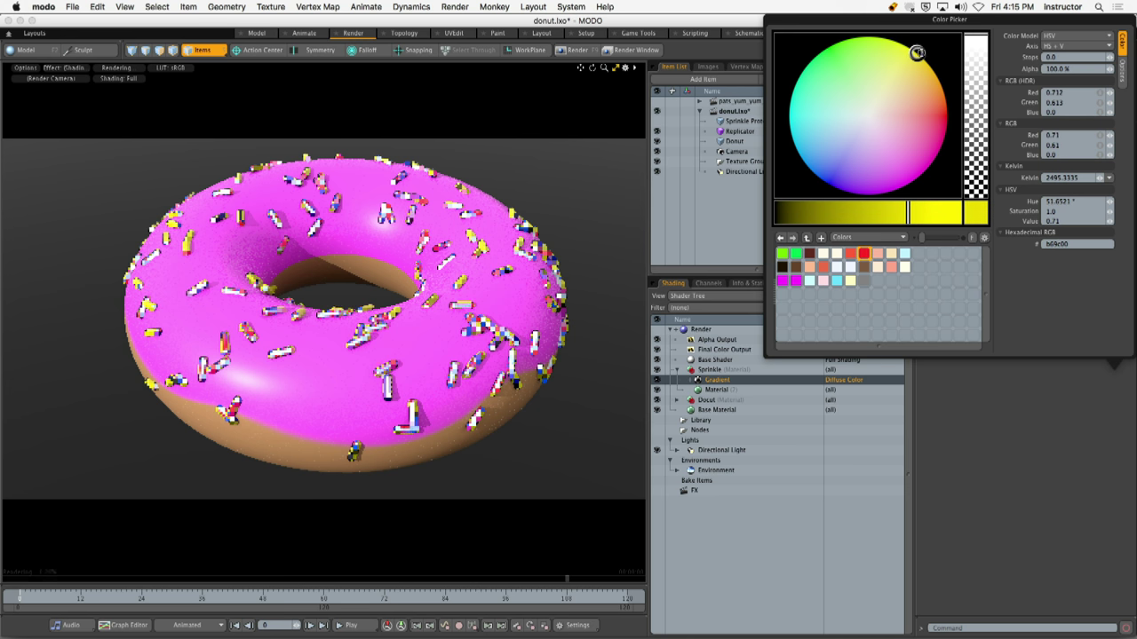
{"action": "left_click", "coordinate": [1040, 442]}
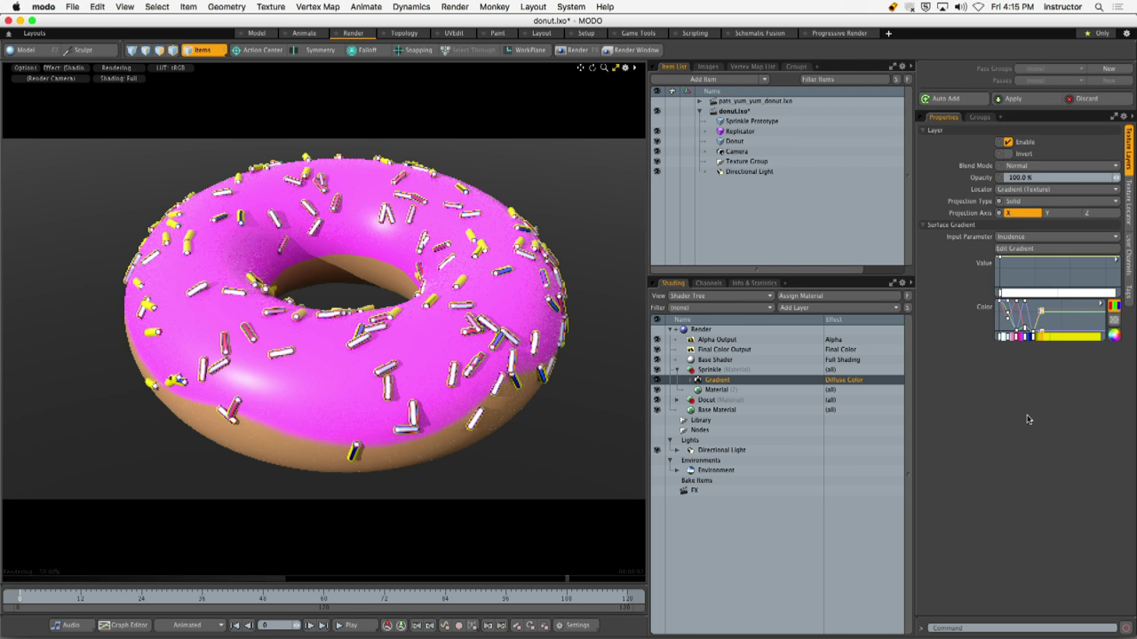
In the Gradient Editor, set all the color keys to Stepped slopes for hard color bands, and close the editor
{"action": "right_click", "coordinate": [1110, 318]}
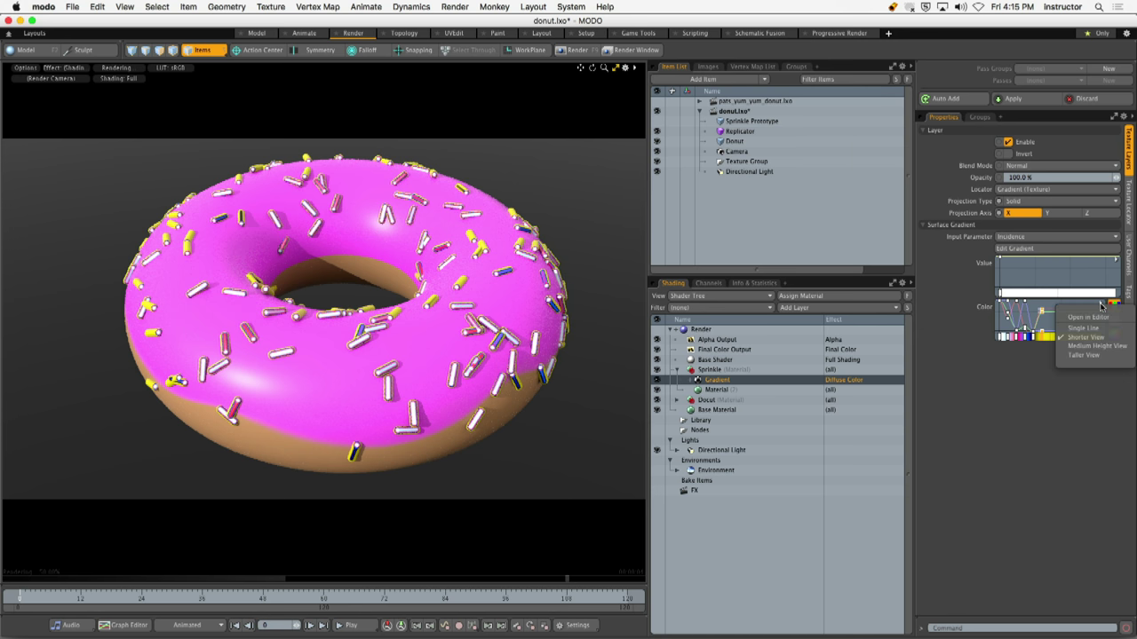
{"action": "left_click", "coordinate": [1099, 318]}
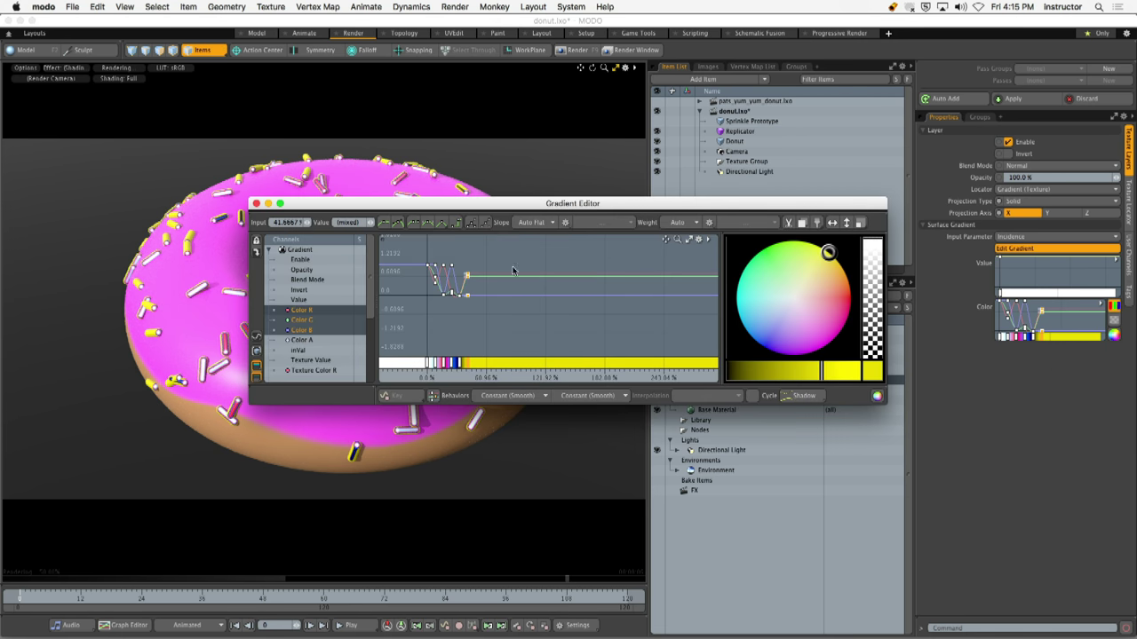
{"action": "left_click_drag", "start_coordinate": [432, 279], "coordinate": [516, 269], "text": "ctrl+alt"}
{"action": "left_click_drag", "start_coordinate": [405, 248], "coordinate": [574, 348]}
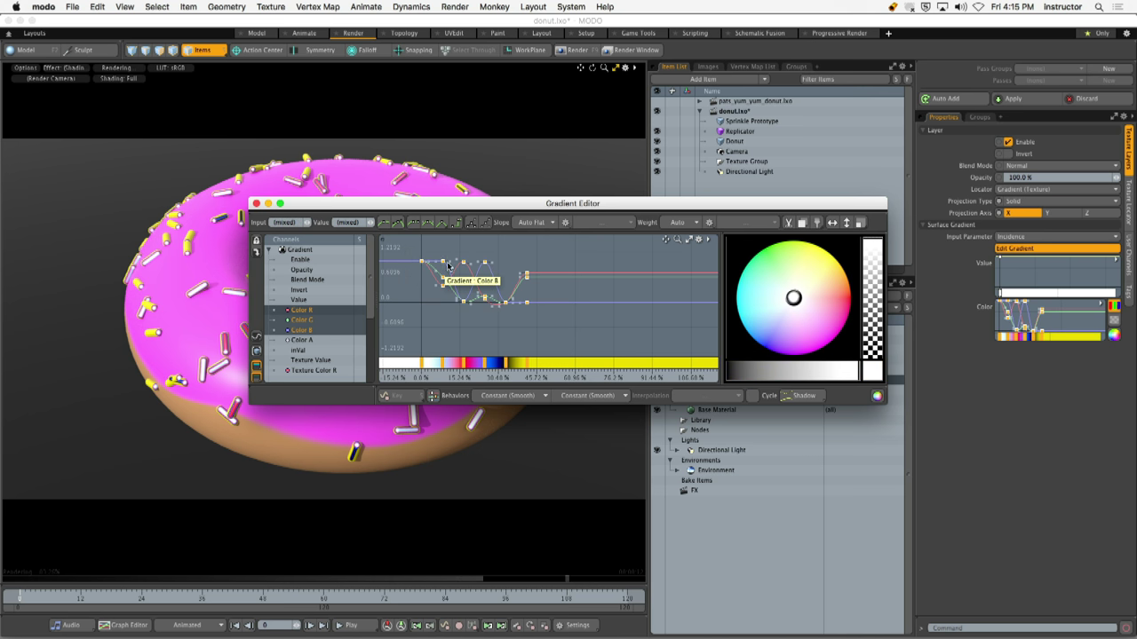
{"action": "left_click", "coordinate": [456, 222]}
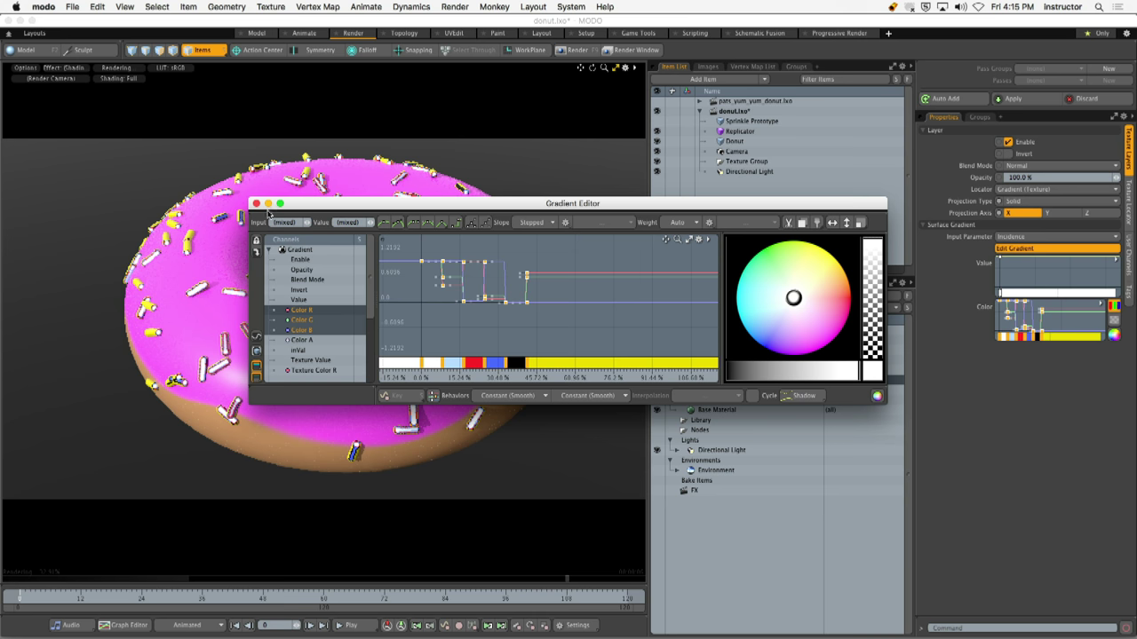
{"action": "left_click", "coordinate": [1013, 250]}
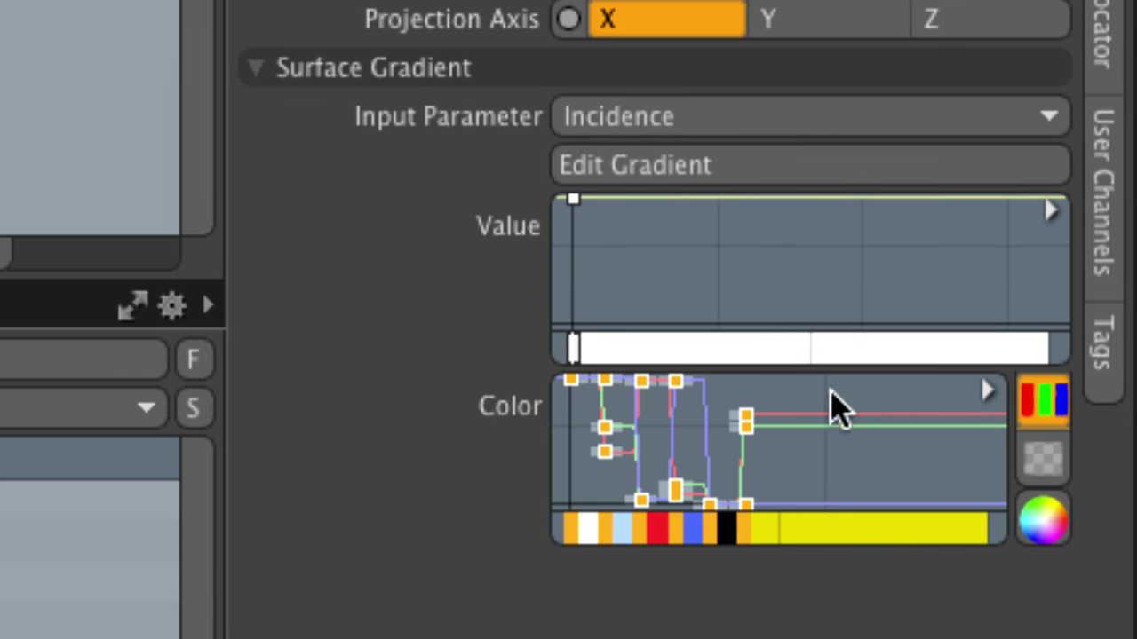
Set the sprinkle gradient's input parameter to Particle ID so each sprinkle takes its own solid color
{"action": "left_click", "coordinate": [773, 124]}
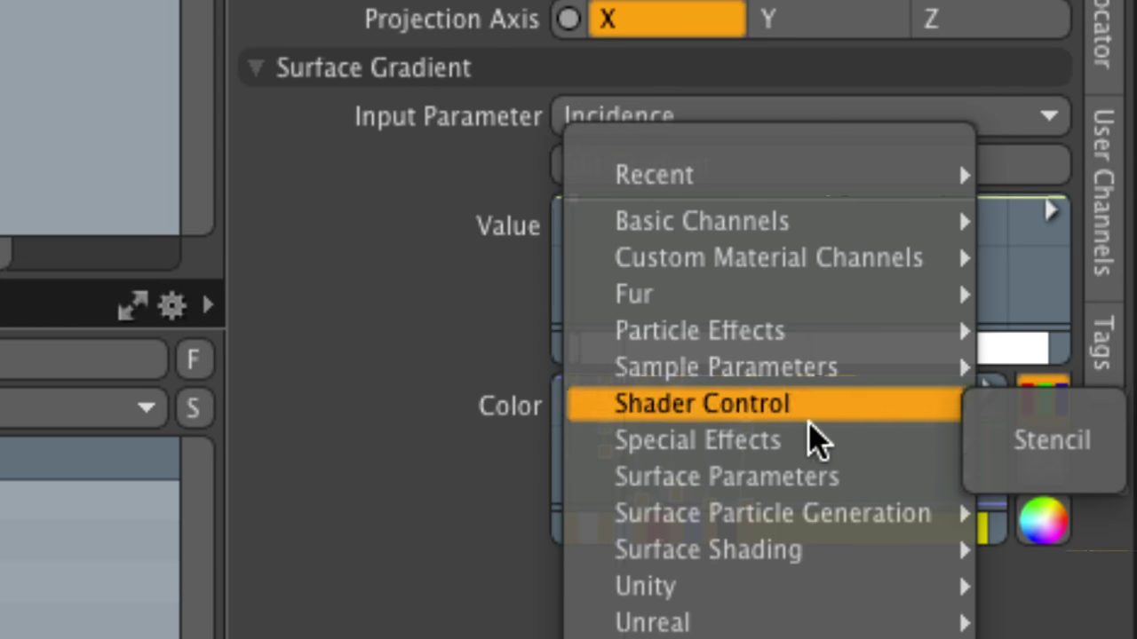
{"action": "mouse_move", "coordinate": [817, 484]}
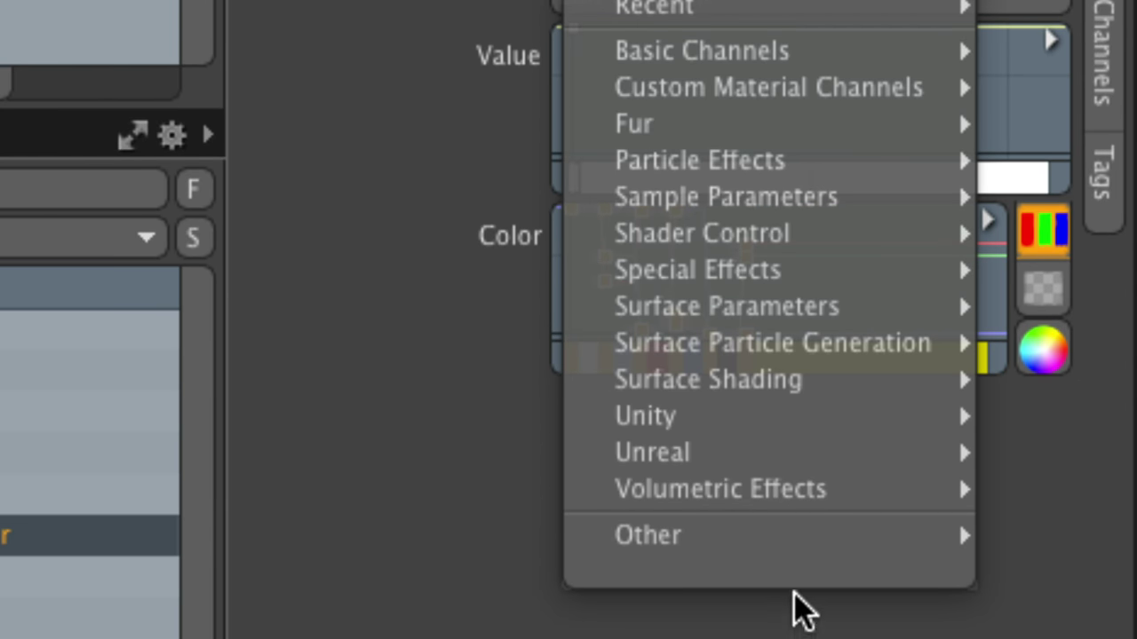
{"action": "mouse_move", "coordinate": [781, 584]}
{"action": "mouse_move", "coordinate": [772, 351]}
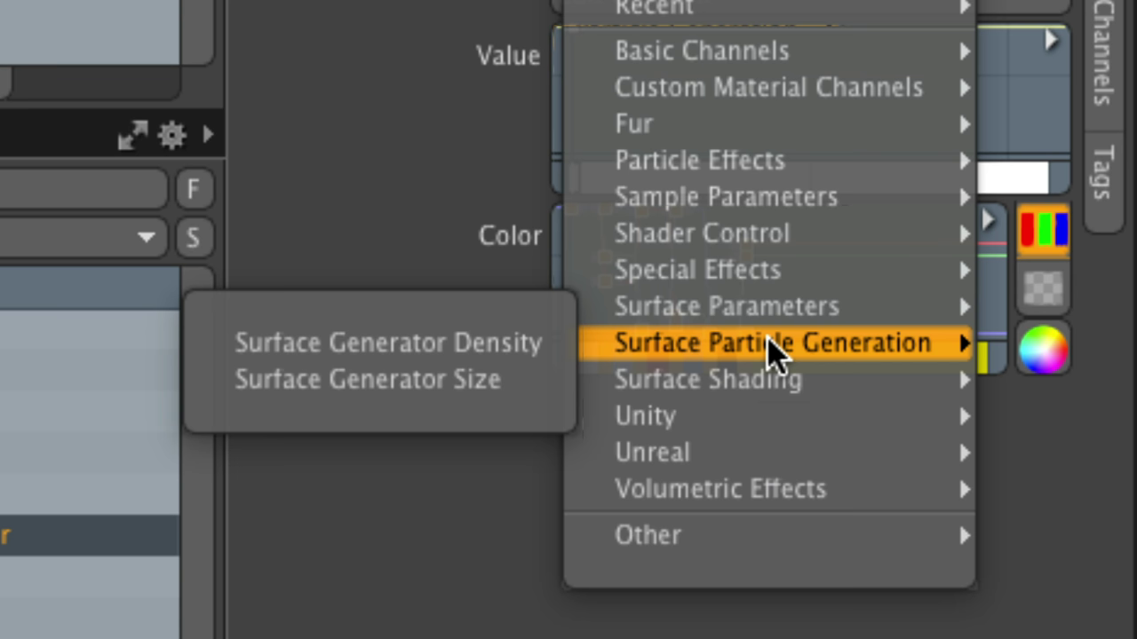
{"action": "mouse_move", "coordinate": [729, 169]}
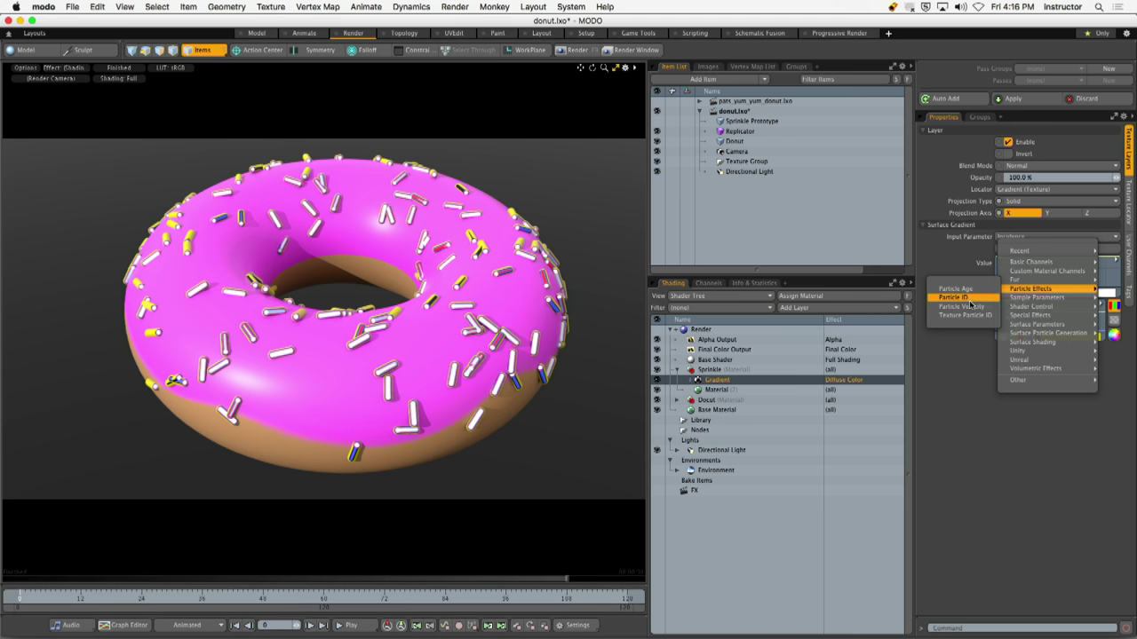
{"action": "left_click", "coordinate": [970, 302]}
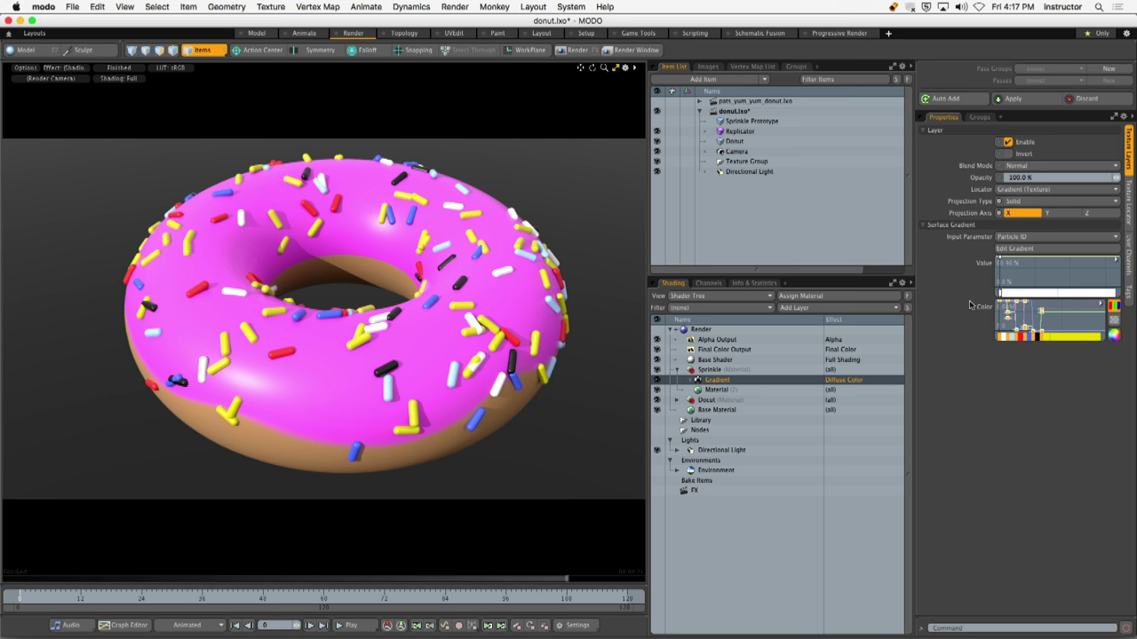
Save the donut scene, and hide both modo and Remote Desktop to get to the desktop files
{"action": "left_click", "coordinate": [71, 6]}
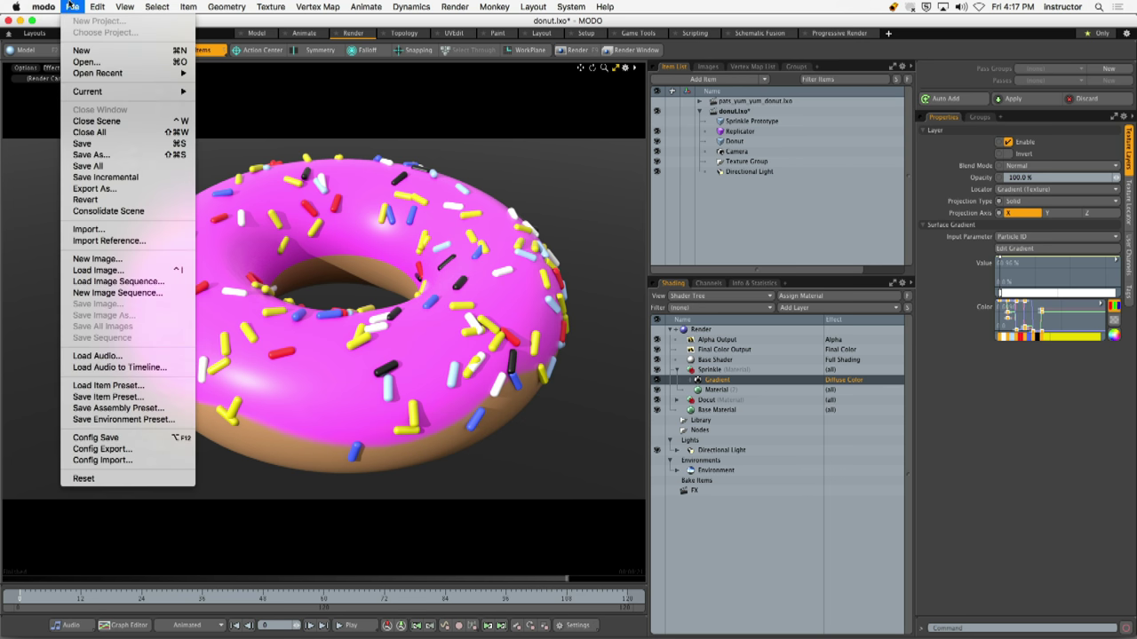
{"action": "left_click", "coordinate": [82, 143]}
{"action": "left_click", "coordinate": [44, 7]}
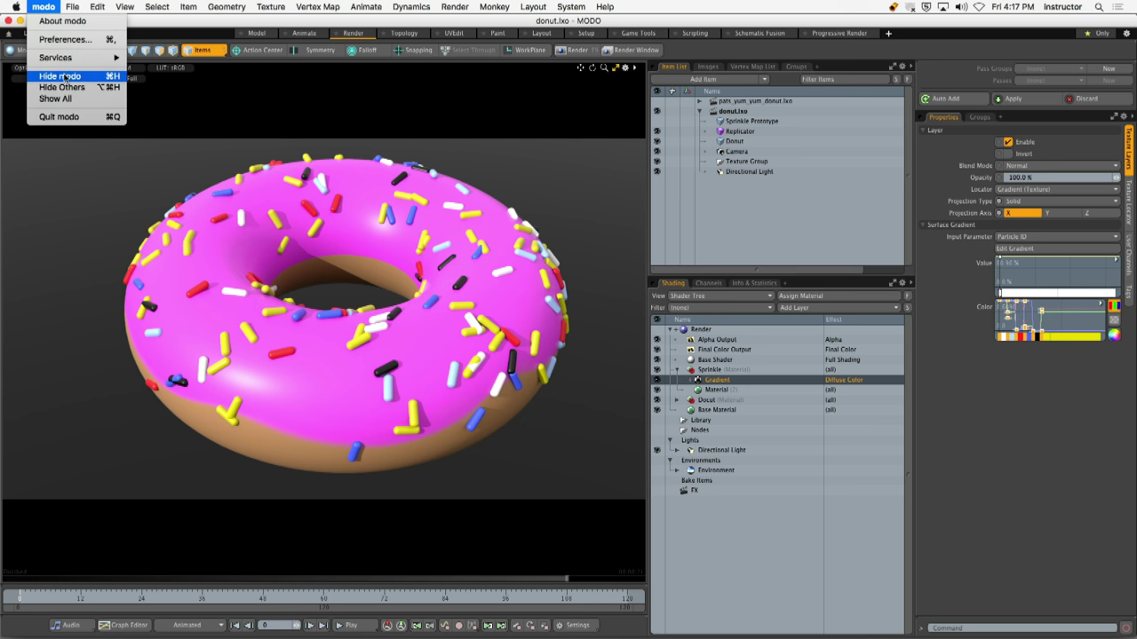
{"action": "left_click", "coordinate": [64, 78]}
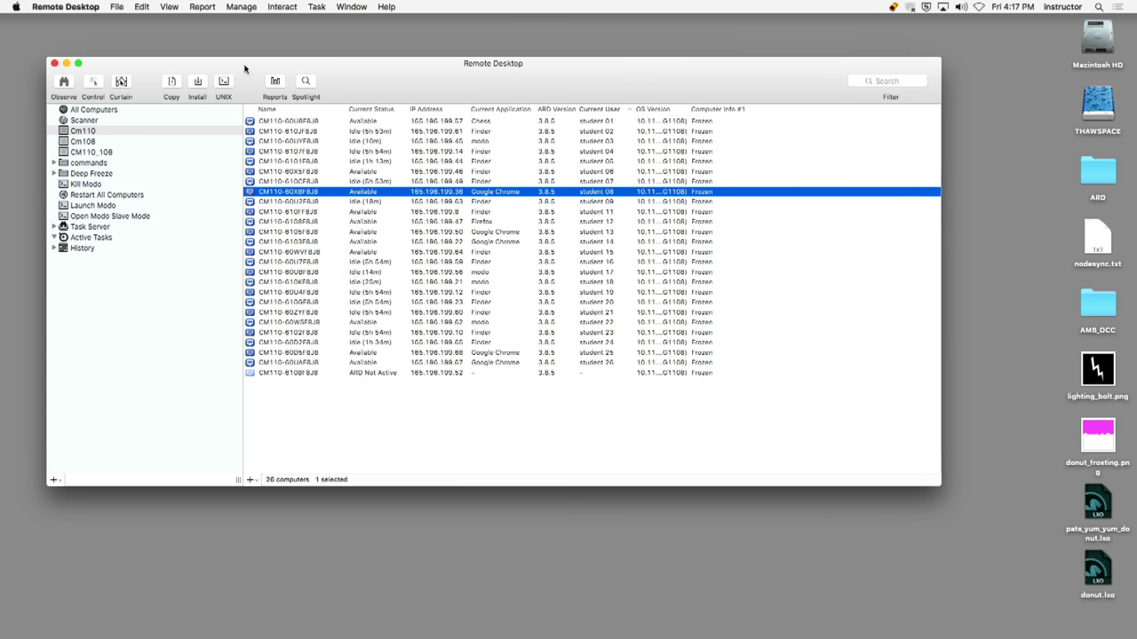
{"action": "left_click", "coordinate": [66, 7]}
{"action": "left_click", "coordinate": [84, 92]}
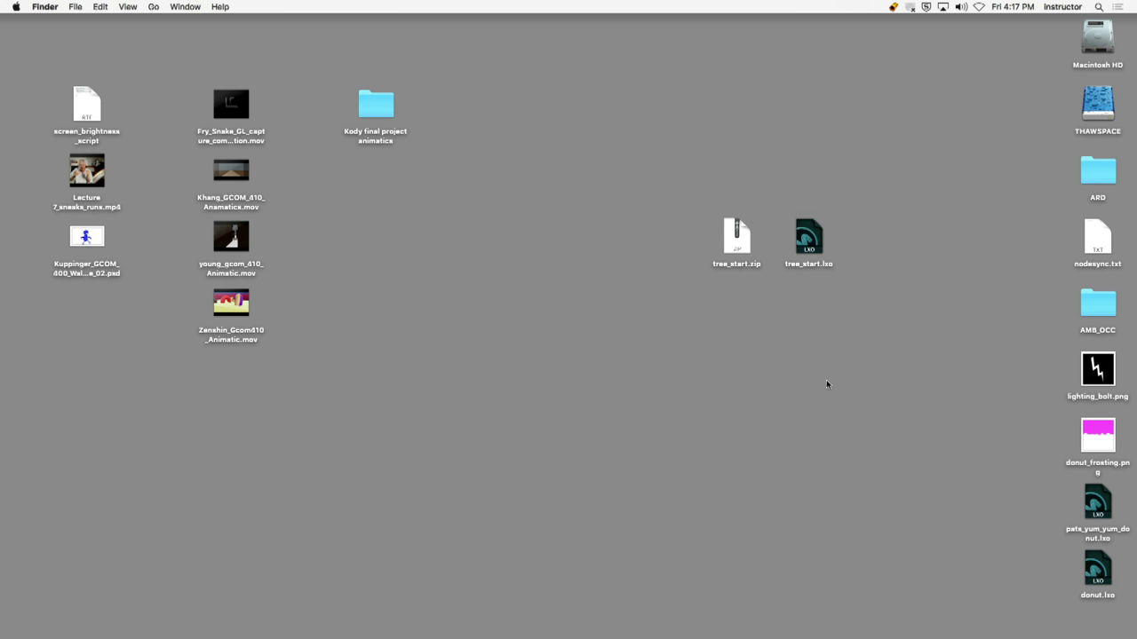
Open tree_start.lxo from the desktop in modo, and show the whole tree in the Model layout
{"action": "double_click", "coordinate": [809, 238]}
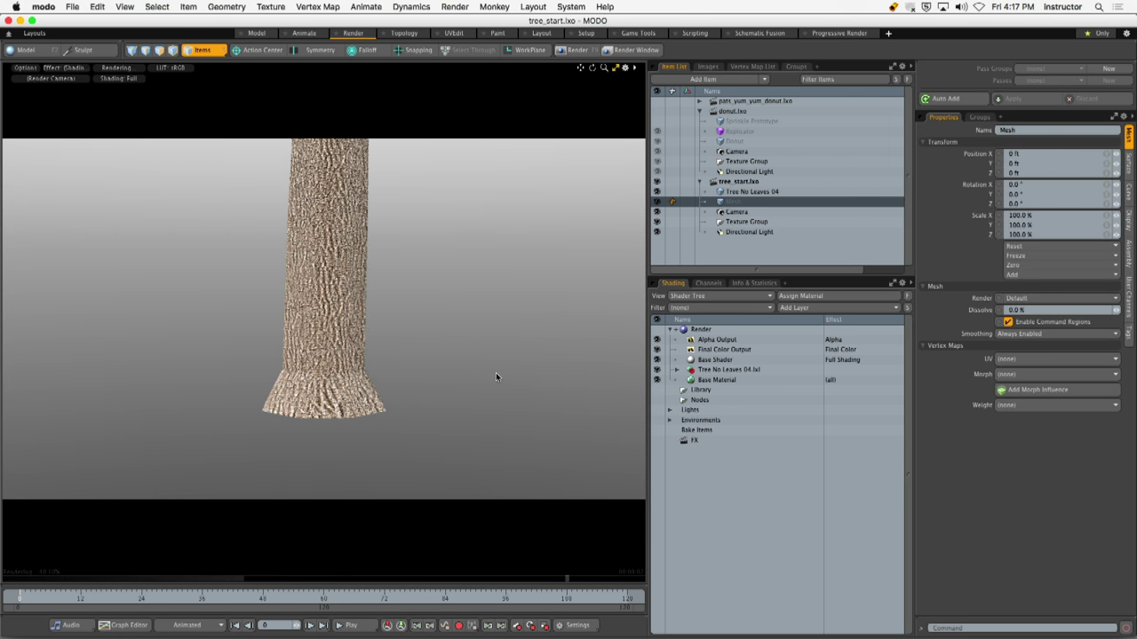
{"action": "left_click", "coordinate": [257, 33]}
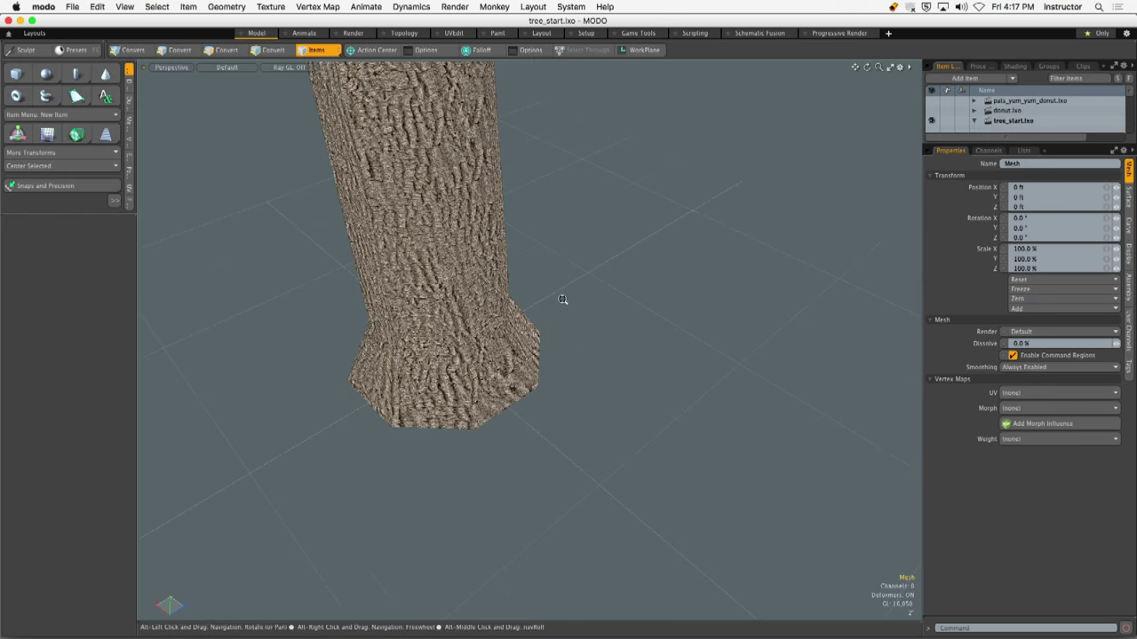
{"action": "left_click_drag", "start_coordinate": [563, 299], "coordinate": [487, 267], "text": "ctrl+alt"}
{"action": "left_click_drag", "start_coordinate": [487, 266], "coordinate": [533, 222], "text": "alt+shift"}
{"action": "left_click_drag", "start_coordinate": [533, 222], "coordinate": [557, 293], "text": "alt+shift"}
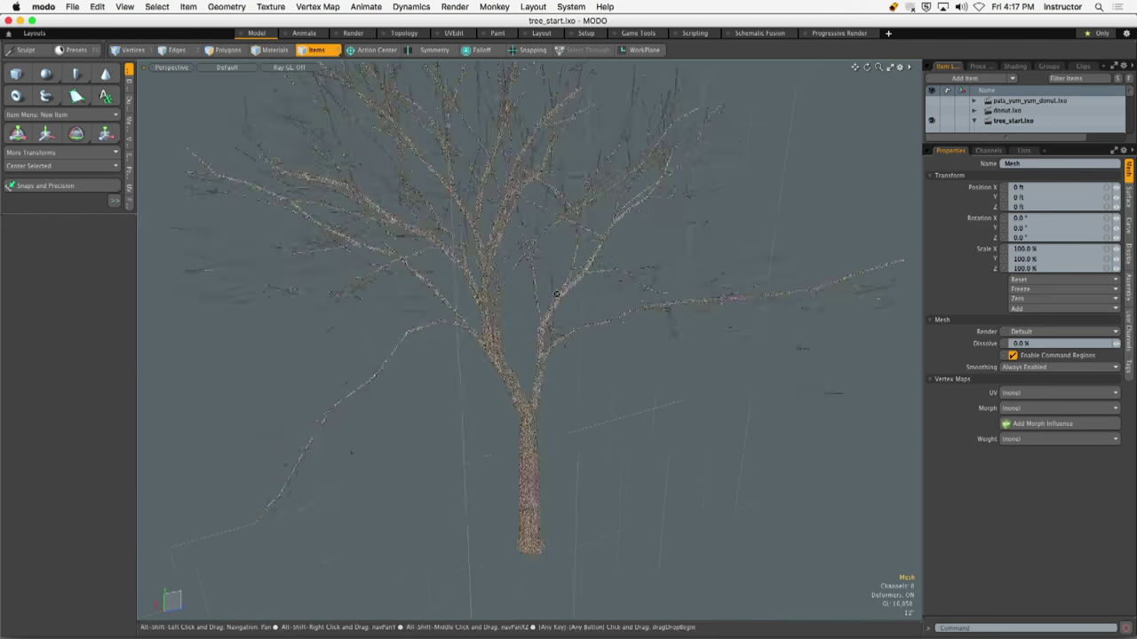
{"action": "scroll", "coordinate": [546, 291], "scroll_direction": "down", "scroll_amount": 3}
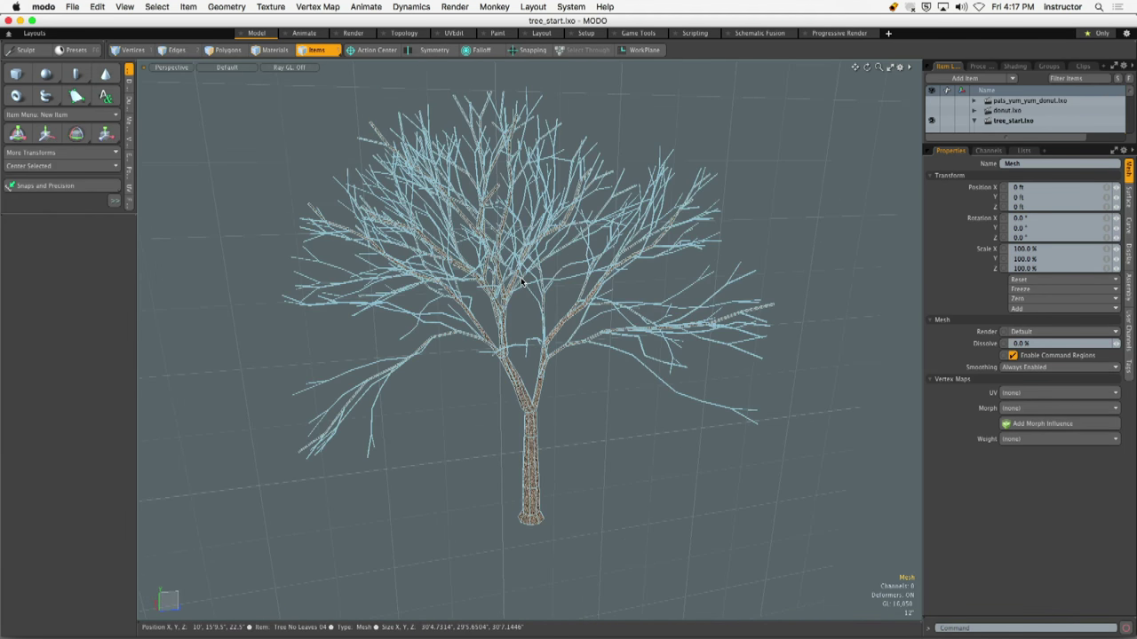
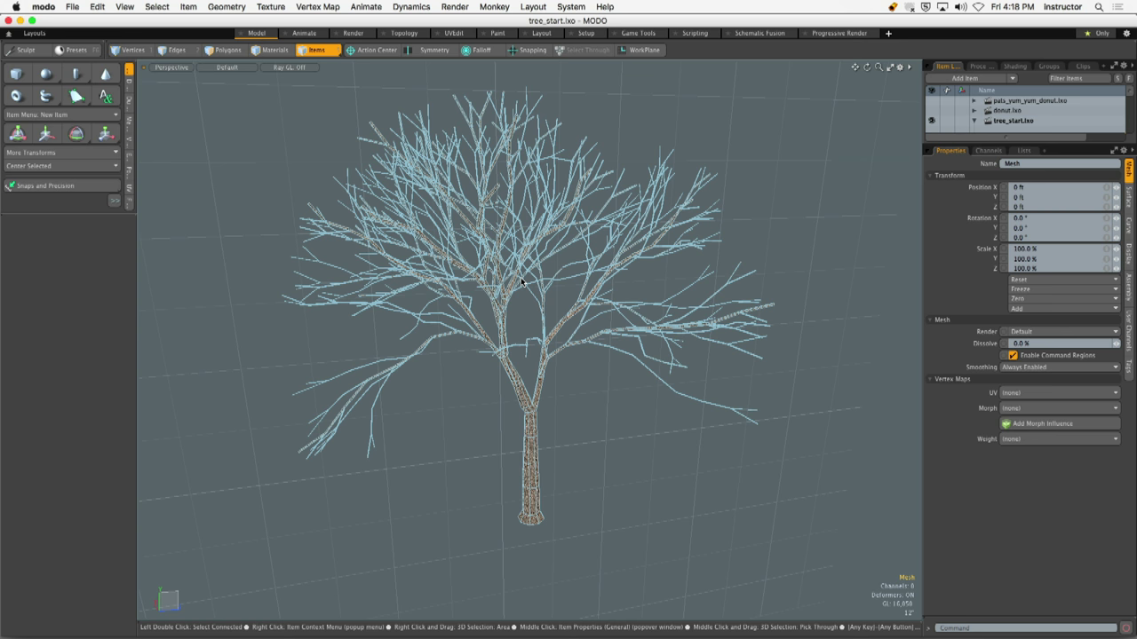
Deselect the mesh, switch to the Layout workspace, and go up to the Organic folder of mesh presets
{"action": "left_click", "coordinate": [769, 218]}
{"action": "left_click_drag", "start_coordinate": [770, 219], "coordinate": [667, 242], "text": "alt"}
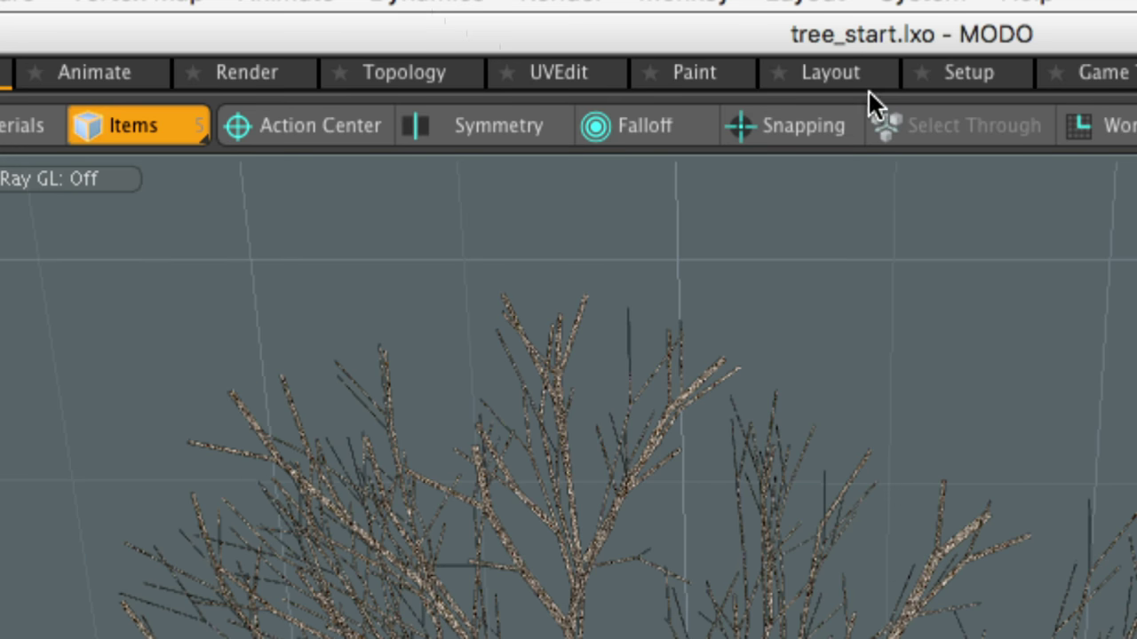
{"action": "left_click", "coordinate": [845, 76]}
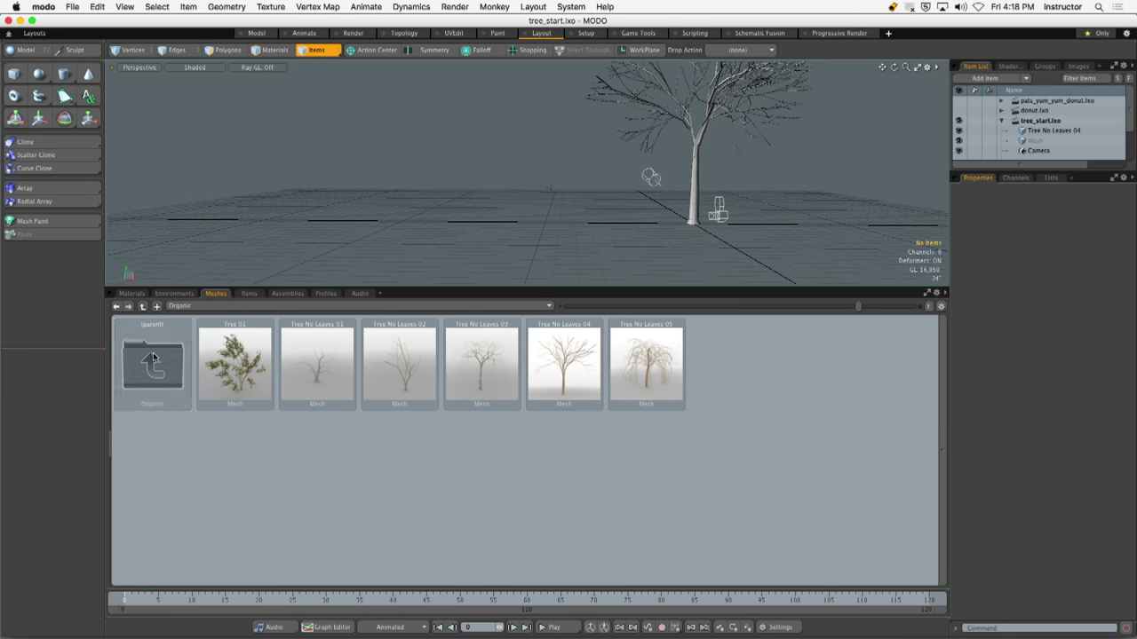
{"action": "double_click", "coordinate": [152, 362]}
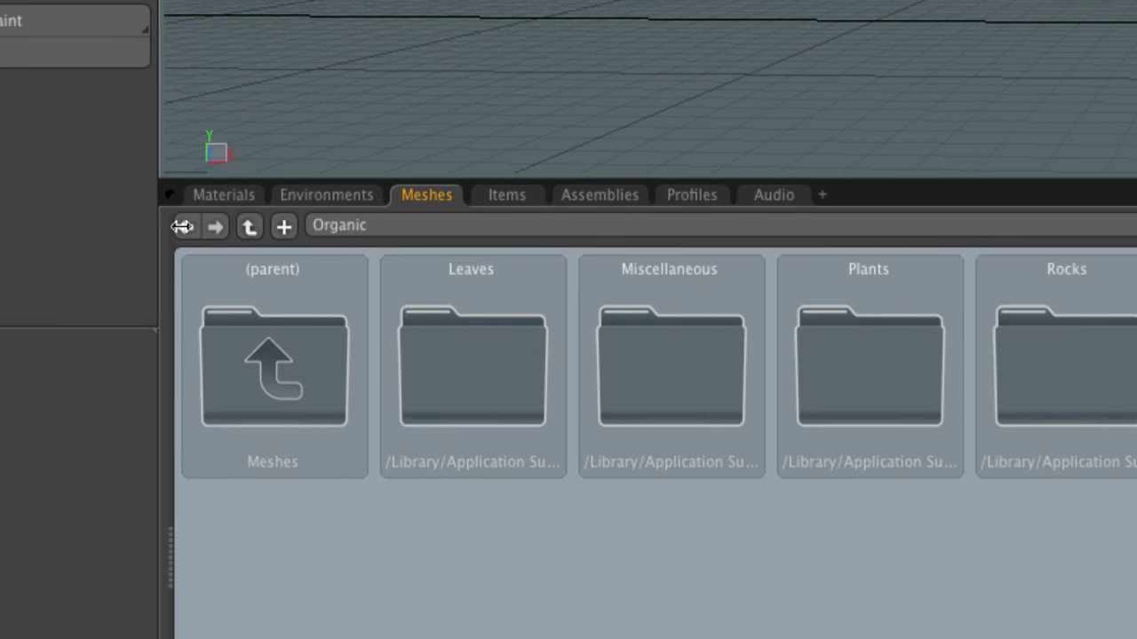
Look through the preset categories, from Materials and Meshes through Items, Assemblies and Profiles to Audio
{"action": "left_click", "coordinate": [173, 256]}
{"action": "left_click", "coordinate": [229, 253]}
{"action": "left_click", "coordinate": [424, 197]}
{"action": "left_click", "coordinate": [507, 199]}
{"action": "left_click", "coordinate": [600, 197]}
{"action": "left_click", "coordinate": [692, 197]}
{"action": "left_click", "coordinate": [768, 196]}
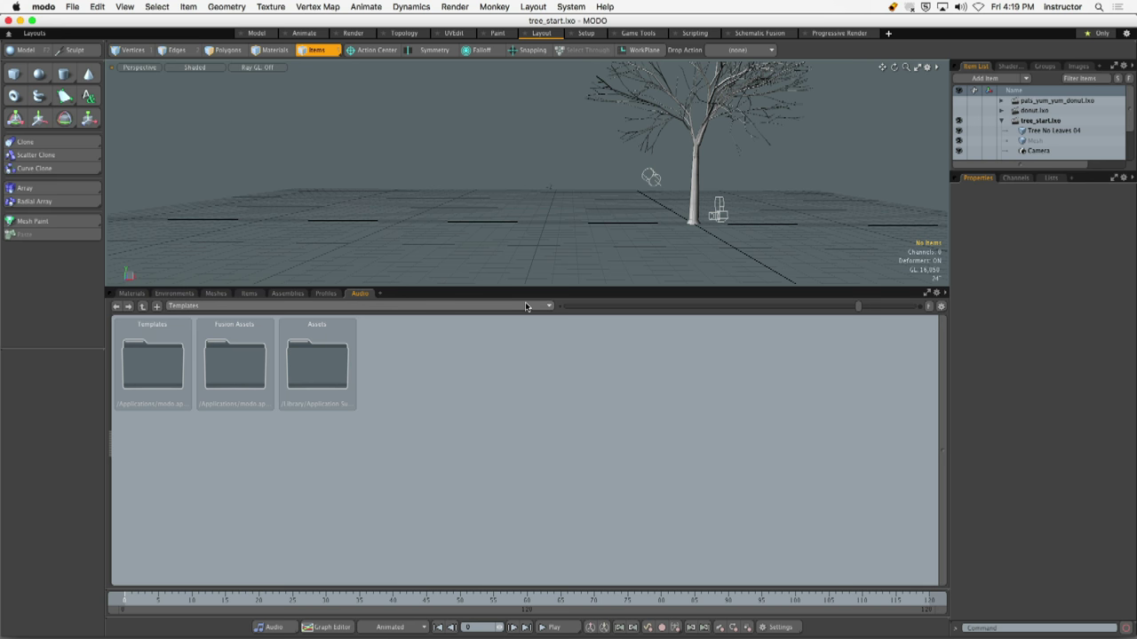
Open the preset browser and show the Leaves folder under Images > Organic in the Assets directory
{"action": "key", "text": "F6"}
{"action": "left_click_drag", "start_coordinate": [384, 98], "coordinate": [415, 91]}
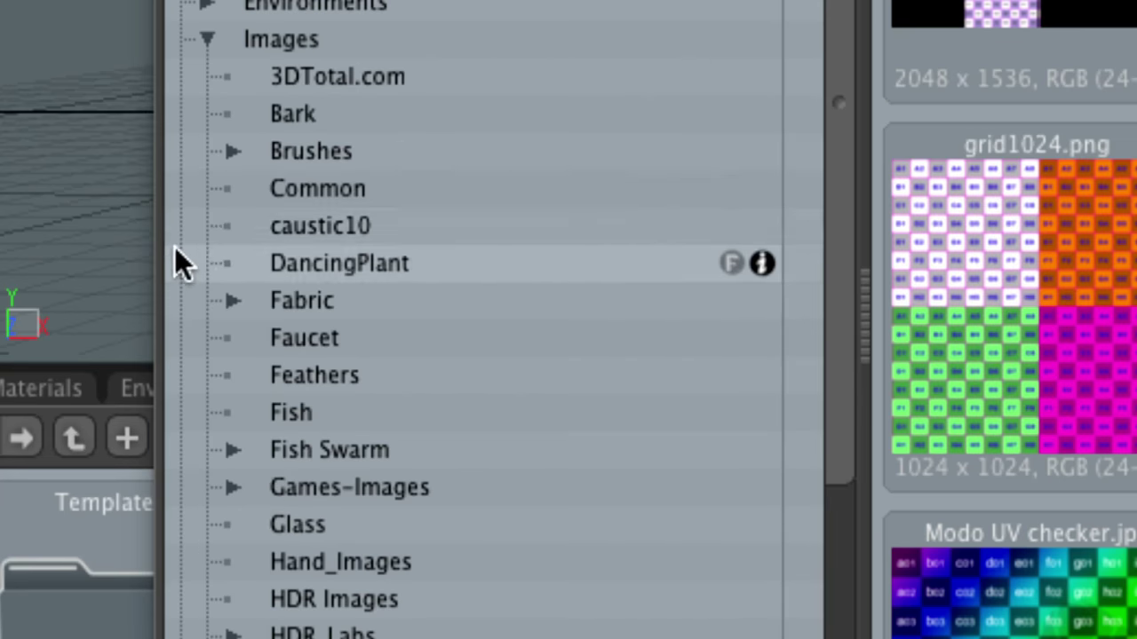
{"action": "left_click", "coordinate": [260, 41]}
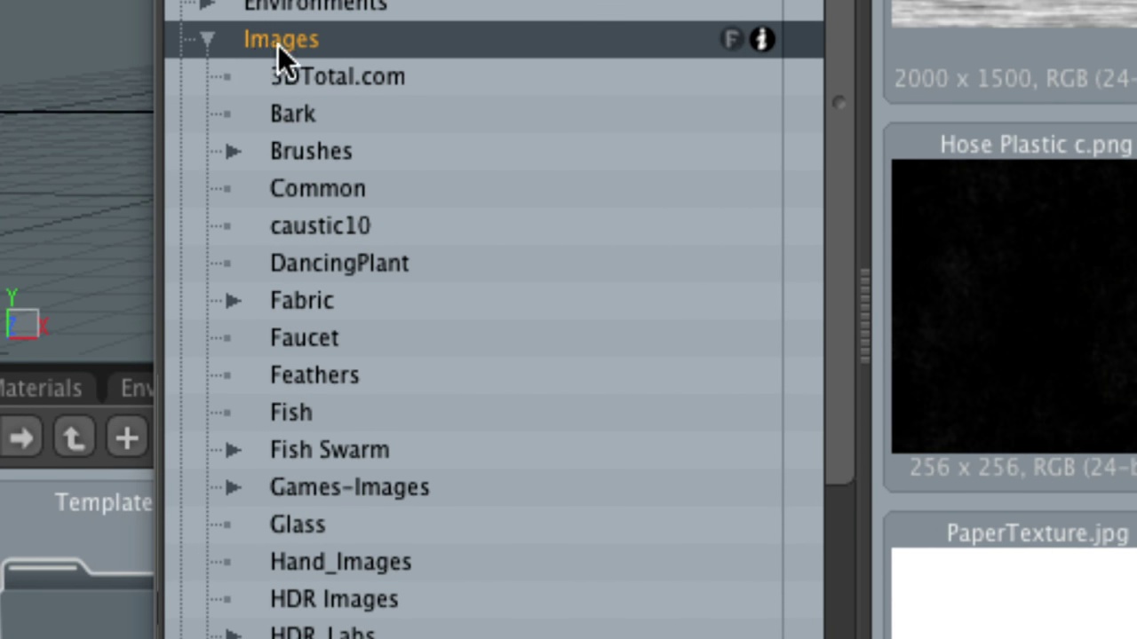
{"action": "left_click", "coordinate": [209, 39]}
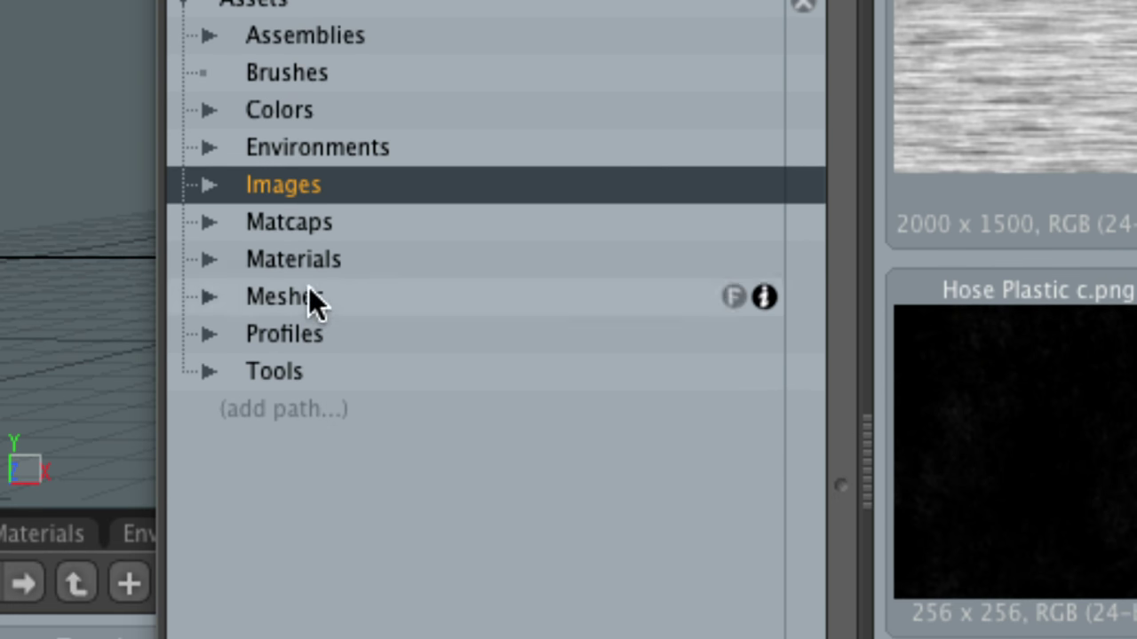
{"action": "left_click", "coordinate": [212, 186]}
{"action": "scroll", "coordinate": [231, 222], "scroll_direction": "down", "scroll_amount": 5}
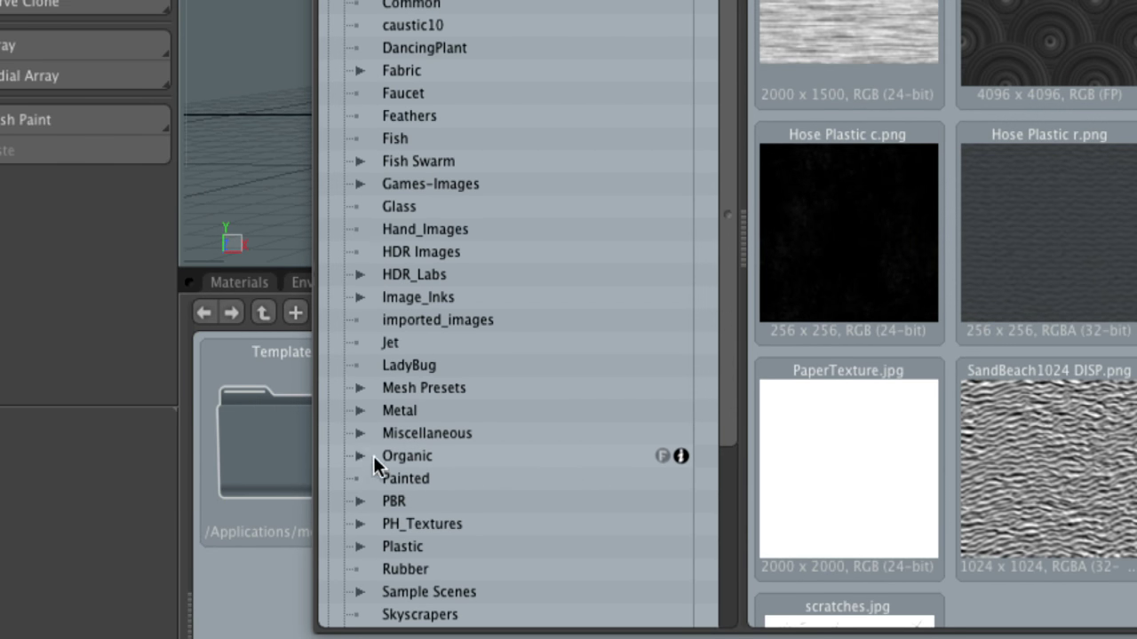
{"action": "left_click", "coordinate": [360, 455]}
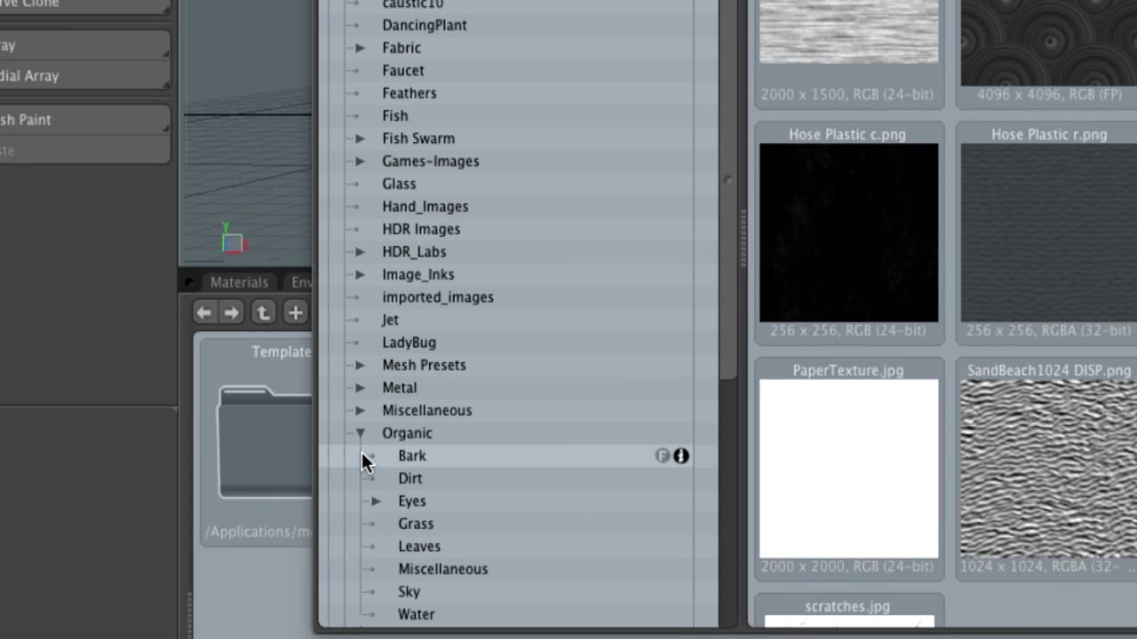
{"action": "left_click", "coordinate": [449, 547]}
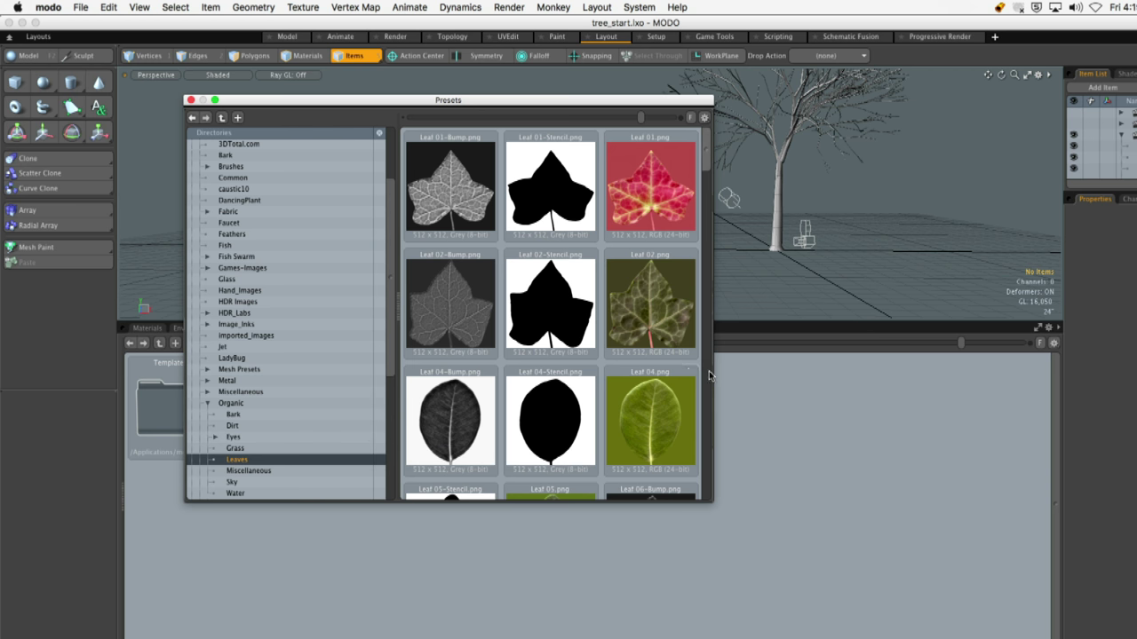
Examine the leaf bump, stencil and color images, and close the preset browser window
{"action": "scroll", "coordinate": [702, 151], "scroll_direction": "down", "scroll_amount": 5}
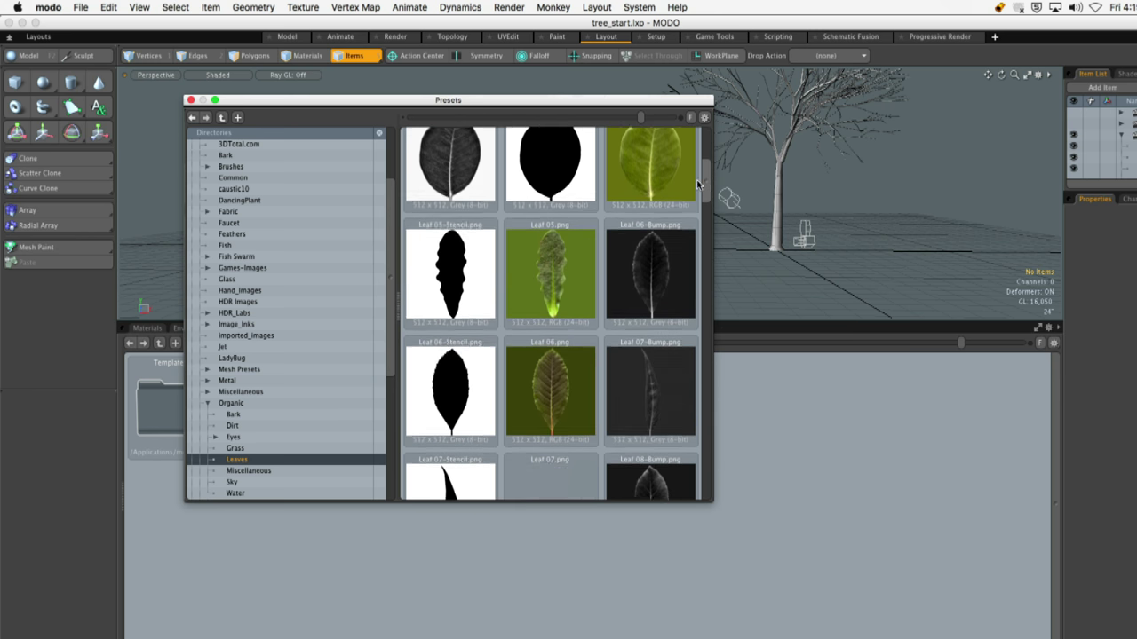
{"action": "left_click_drag", "start_coordinate": [695, 189], "coordinate": [695, 187]}
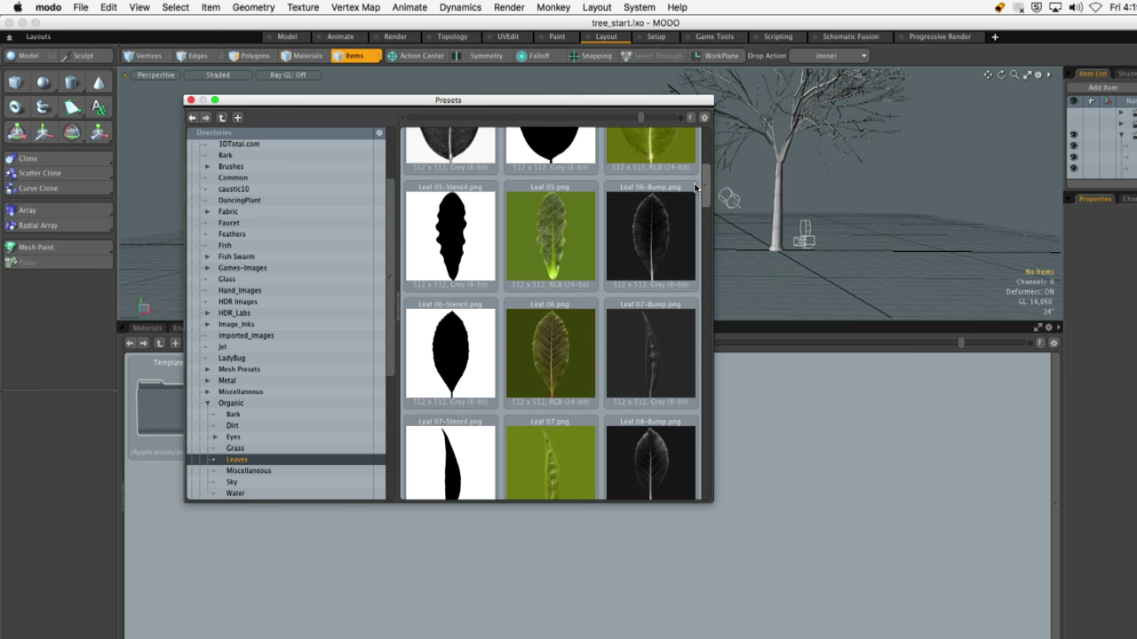
{"action": "left_click", "coordinate": [456, 233]}
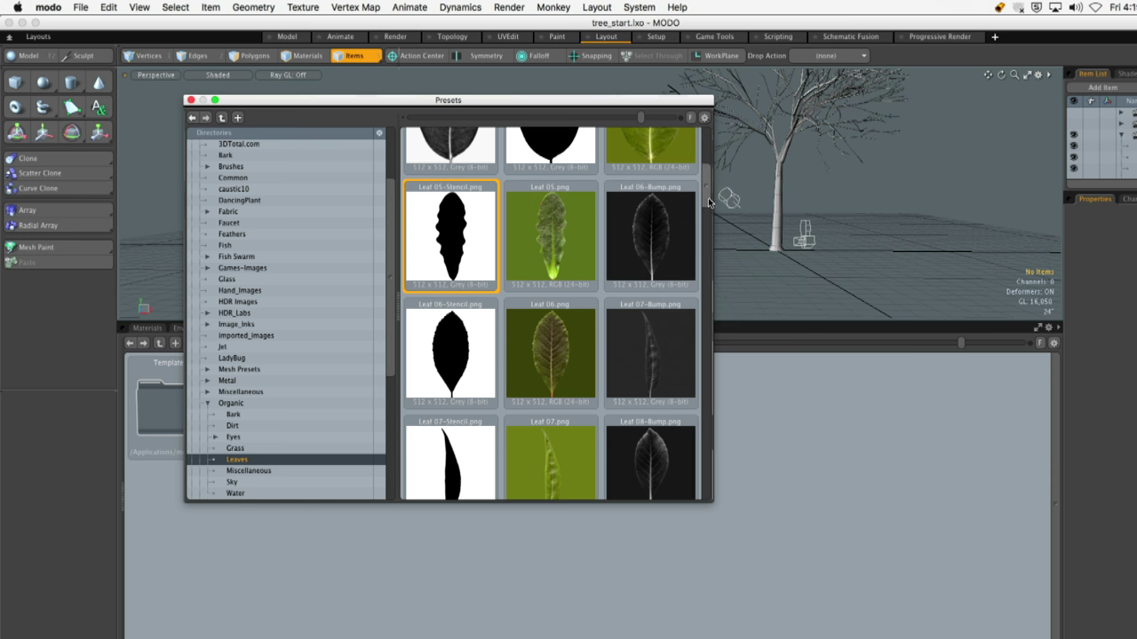
{"action": "scroll", "coordinate": [707, 203], "scroll_direction": "down", "scroll_amount": 1}
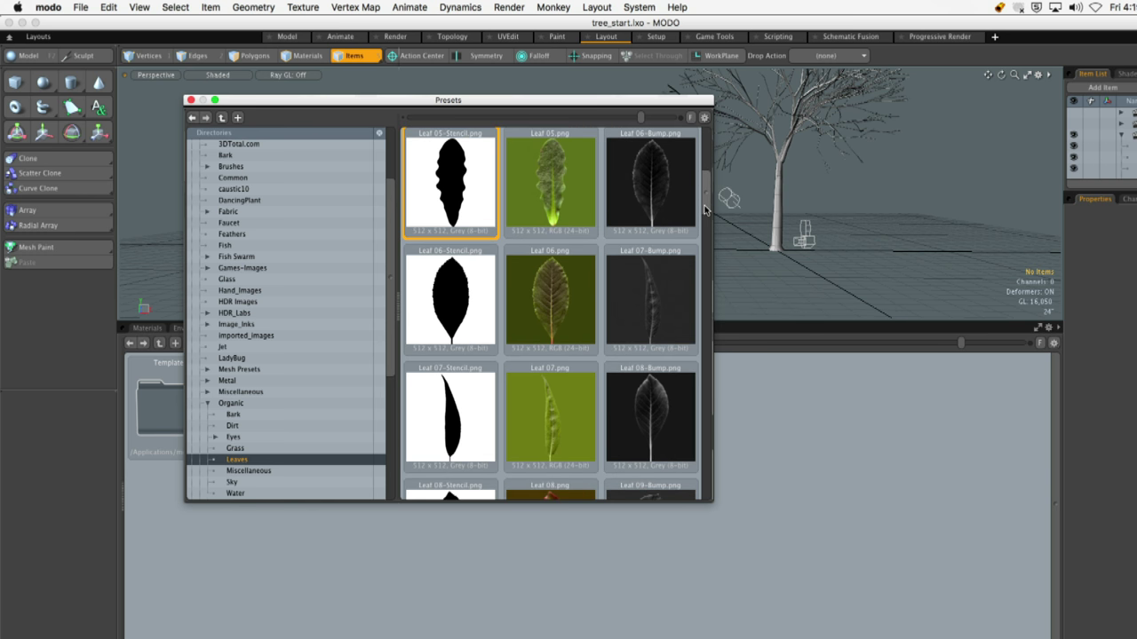
{"action": "left_click_drag", "start_coordinate": [240, 101], "coordinate": [281, 122]}
{"action": "left_click", "coordinate": [231, 121]}
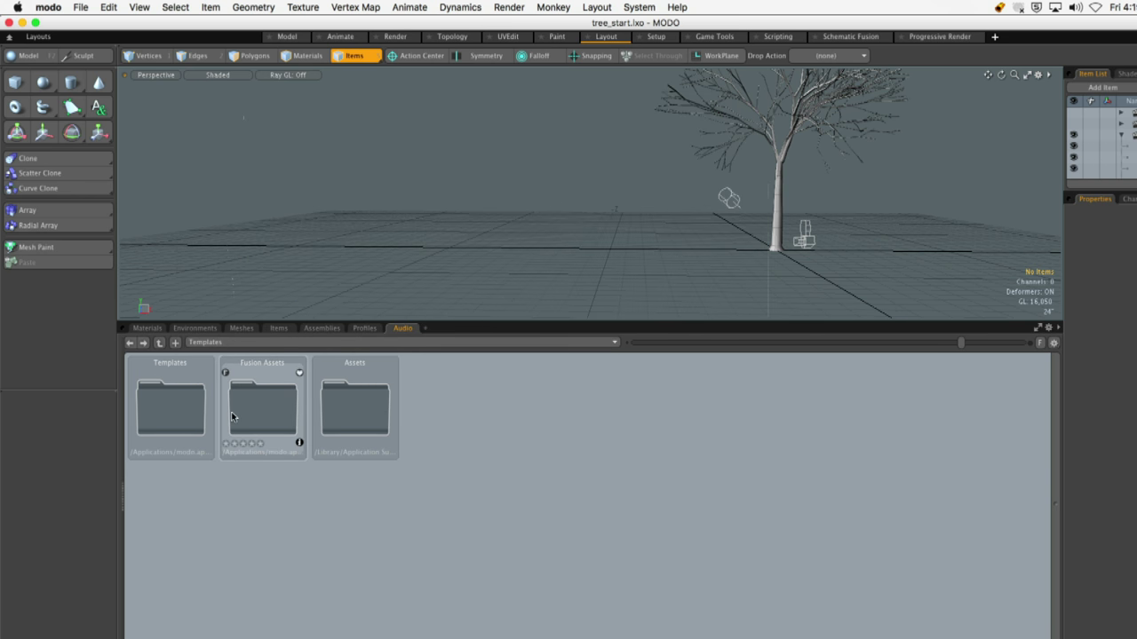
Examine the mesh presets in the Organic Plants and Leaves folders, and go back up to the main Meshes folder
{"action": "left_click", "coordinate": [242, 327]}
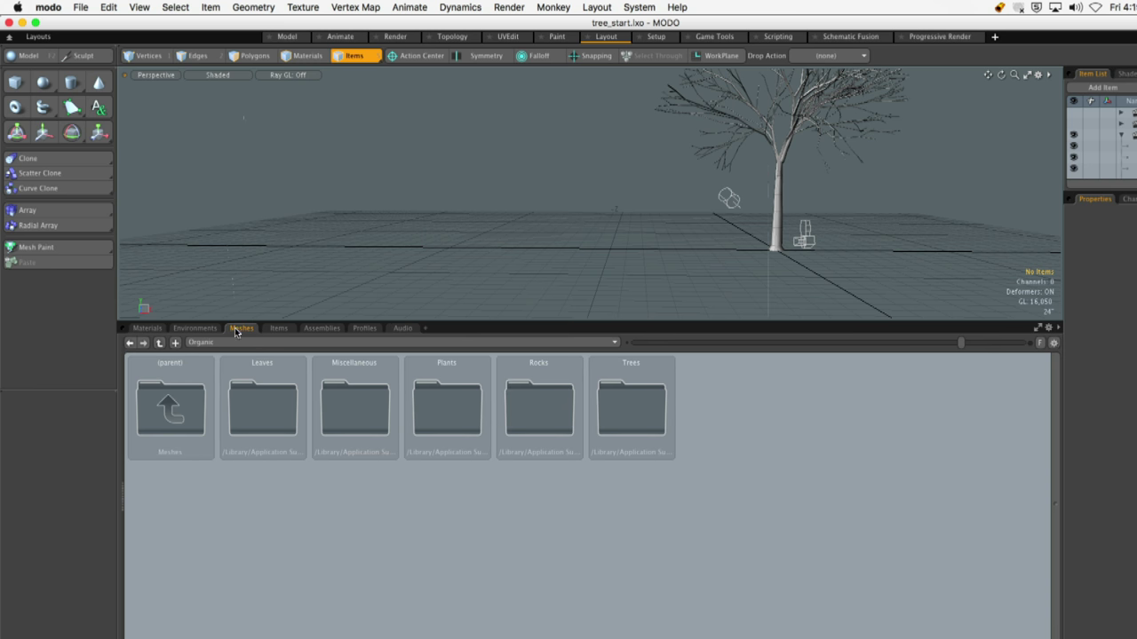
{"action": "double_click", "coordinate": [438, 419]}
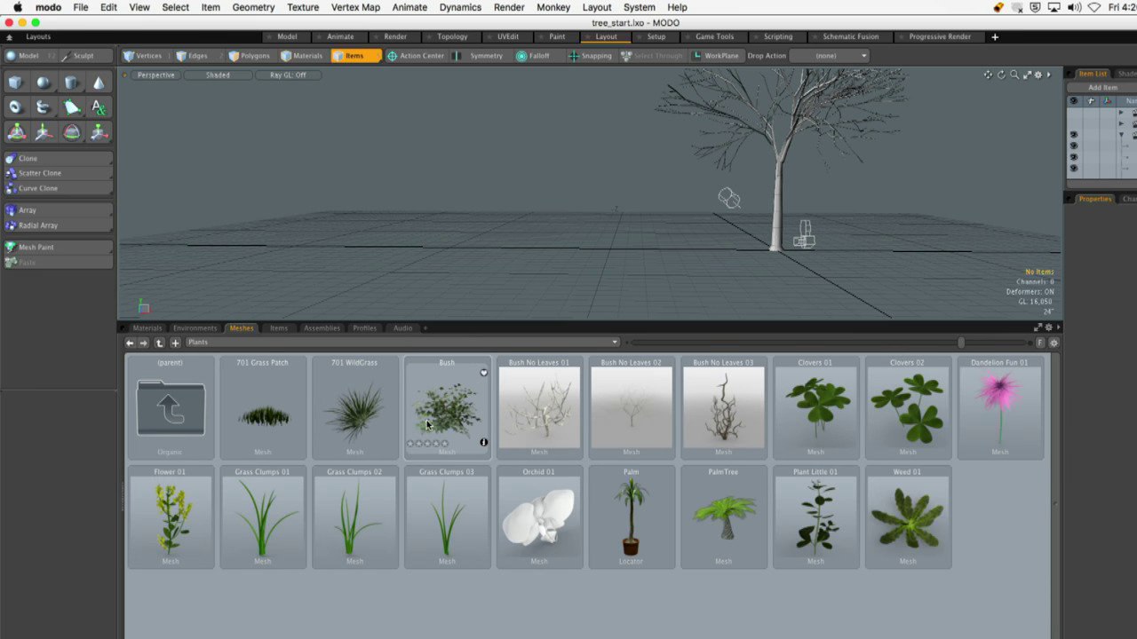
{"action": "double_click", "coordinate": [182, 424]}
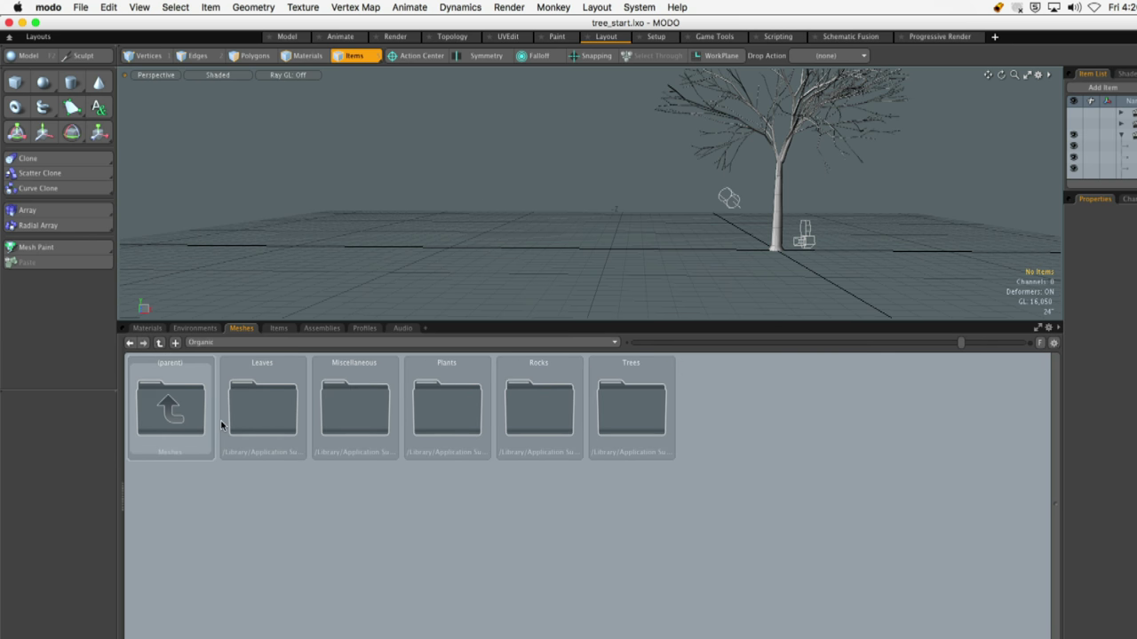
{"action": "double_click", "coordinate": [263, 413]}
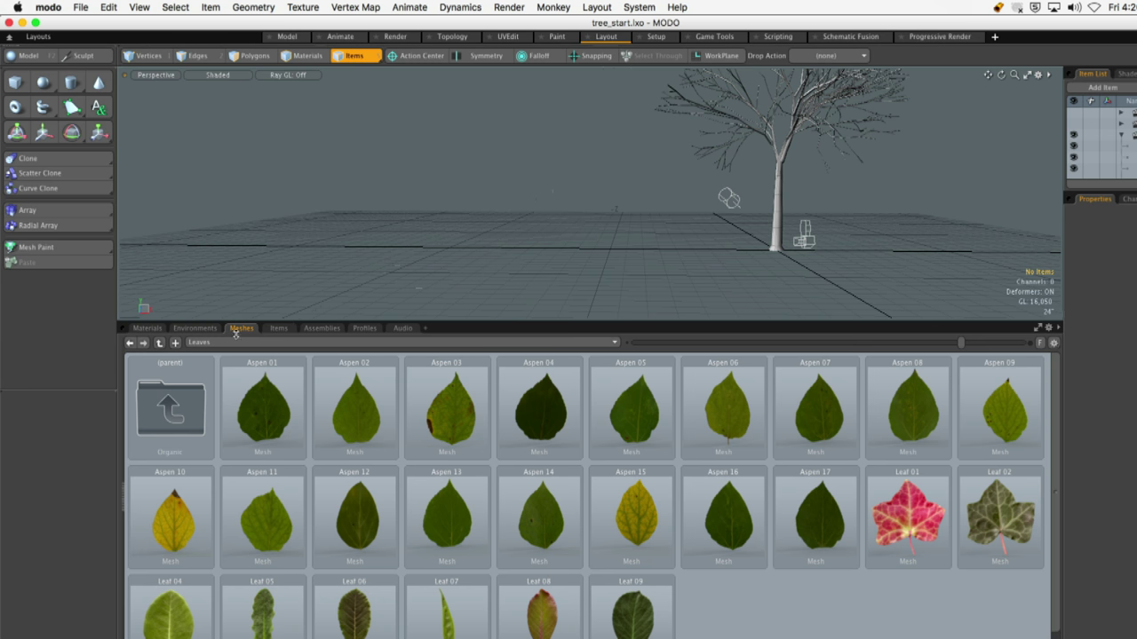
{"action": "double_click", "coordinate": [174, 407]}
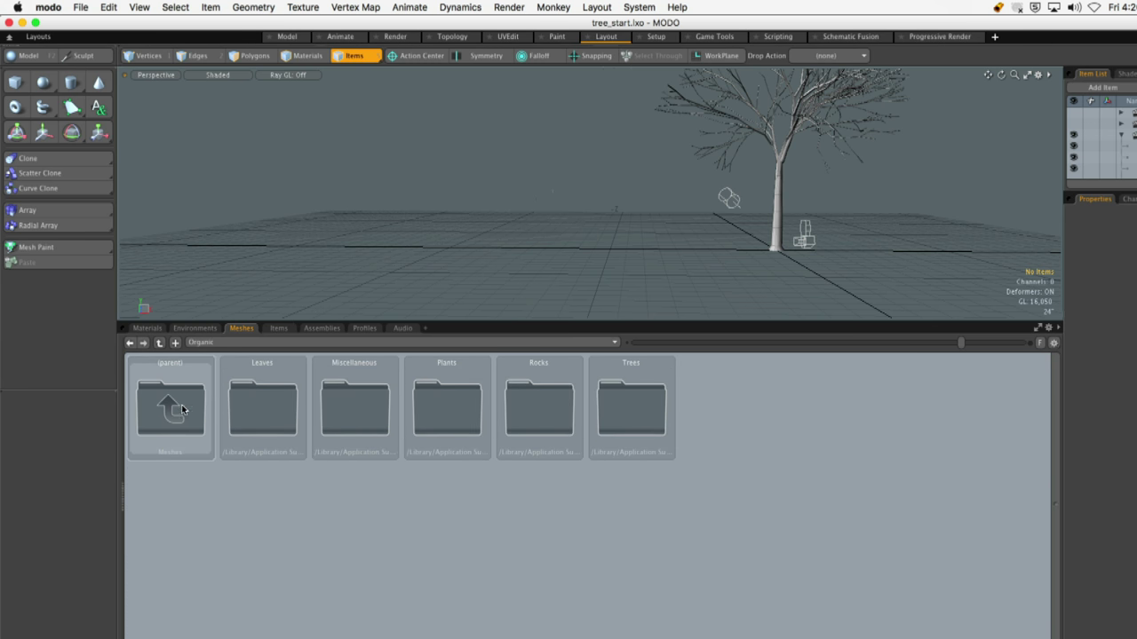
{"action": "double_click", "coordinate": [179, 405]}
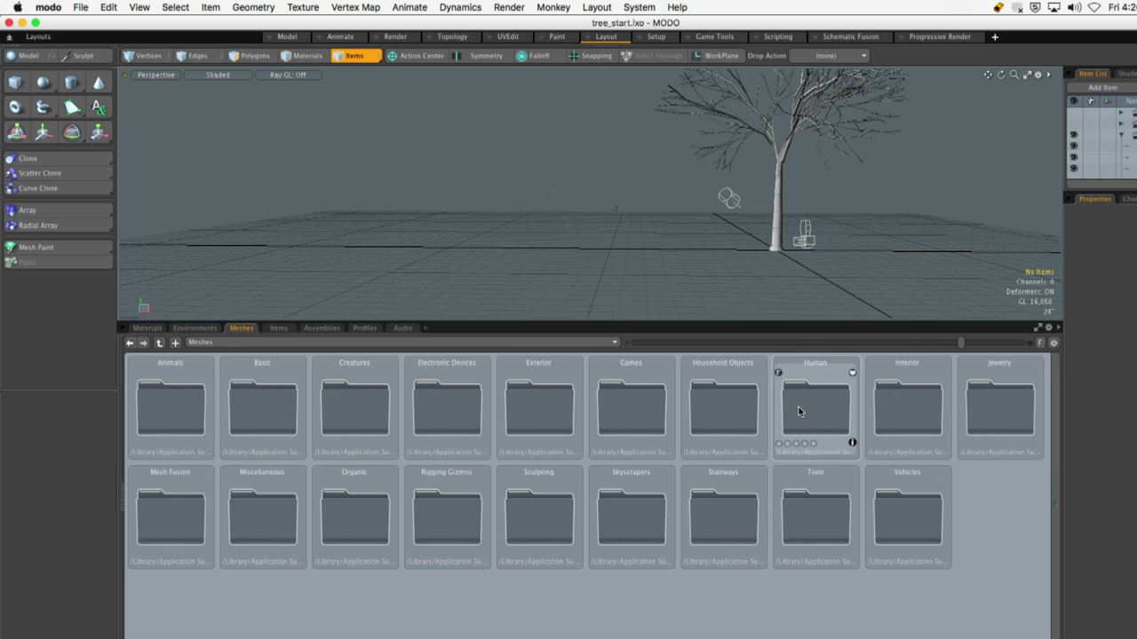
Add the Leaf 01 mesh preset from the Organic > Leaves folder to the tree scene
{"action": "double_click", "coordinate": [352, 508]}
{"action": "double_click", "coordinate": [276, 409]}
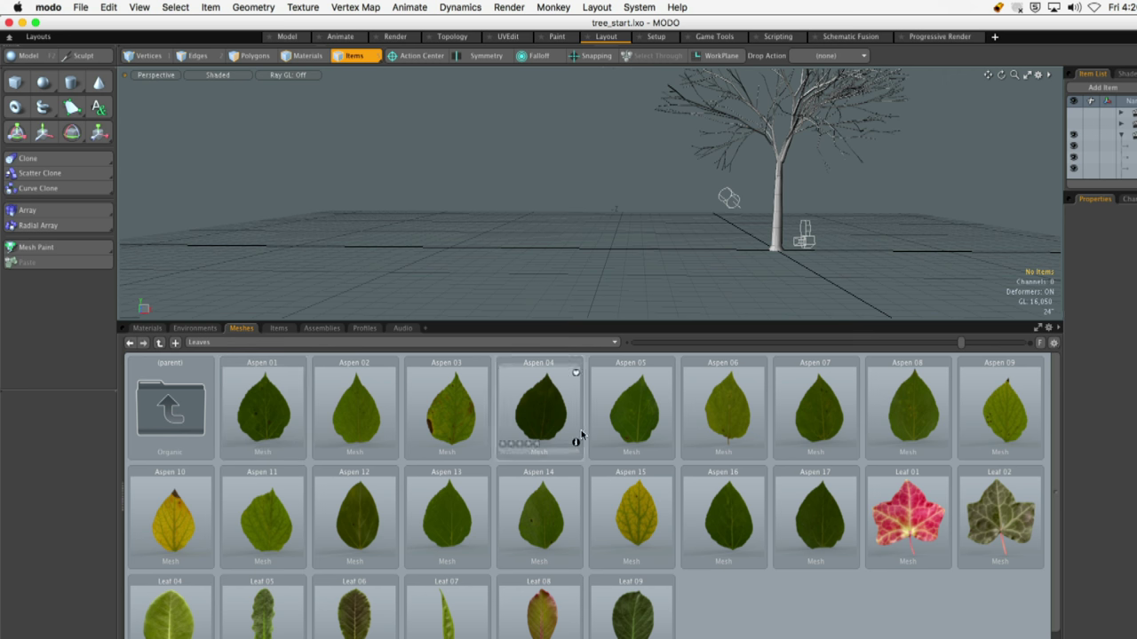
{"action": "double_click", "coordinate": [912, 507]}
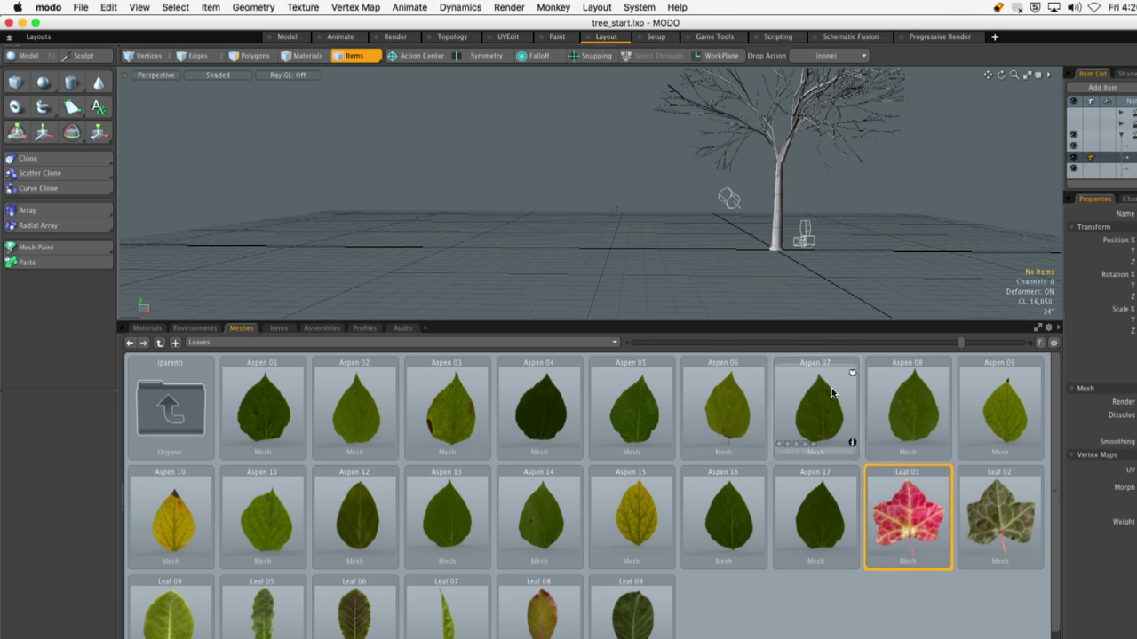
{"action": "left_click_drag", "start_coordinate": [850, 219], "coordinate": [472, 234], "text": "alt"}
{"action": "key", "text": "shift+a"}
{"action": "scroll", "coordinate": [777, 222], "scroll_direction": "down", "scroll_amount": 10}
Return to the Model layout, refit the window to the screen, and enlarge the item list and properties areas
{"action": "left_click", "coordinate": [286, 36]}
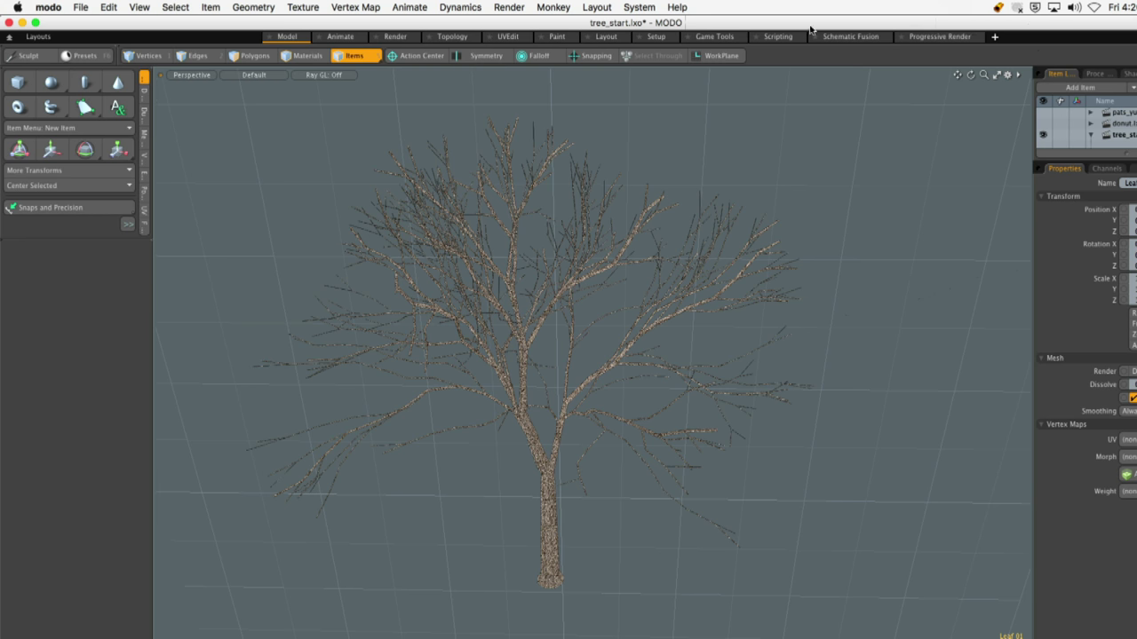
{"action": "left_click_drag", "start_coordinate": [1031, 217], "coordinate": [797, 235]}
{"action": "left_click_drag", "start_coordinate": [895, 23], "coordinate": [658, 12]}
{"action": "left_click_drag", "start_coordinate": [1035, 188], "coordinate": [822, 192]}
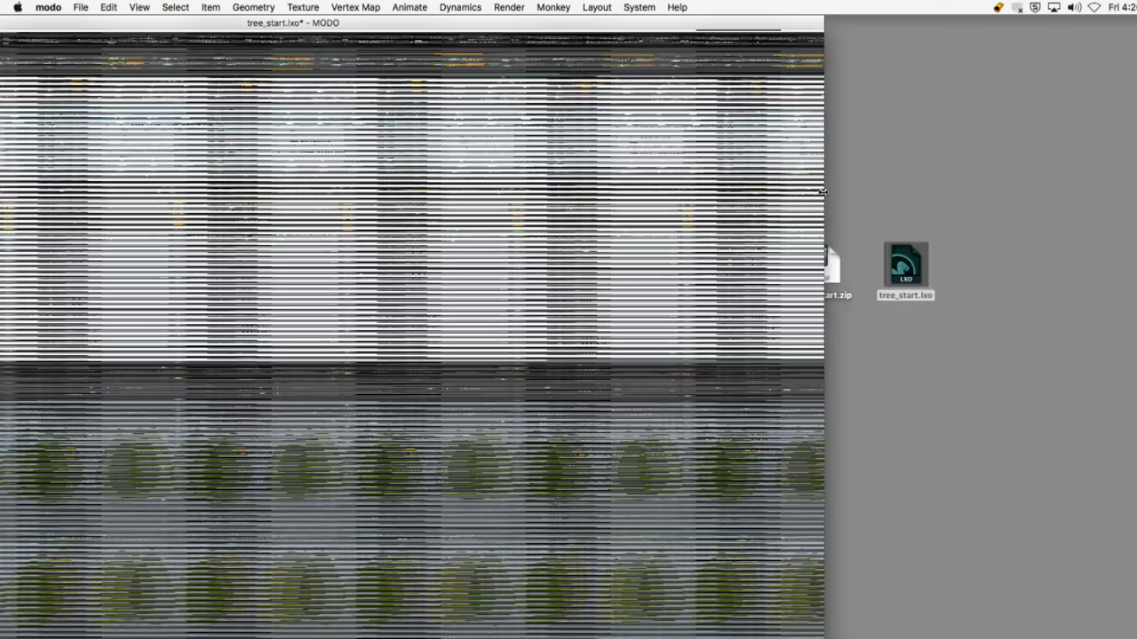
{"action": "left_click_drag", "start_coordinate": [232, 24], "coordinate": [576, 32]}
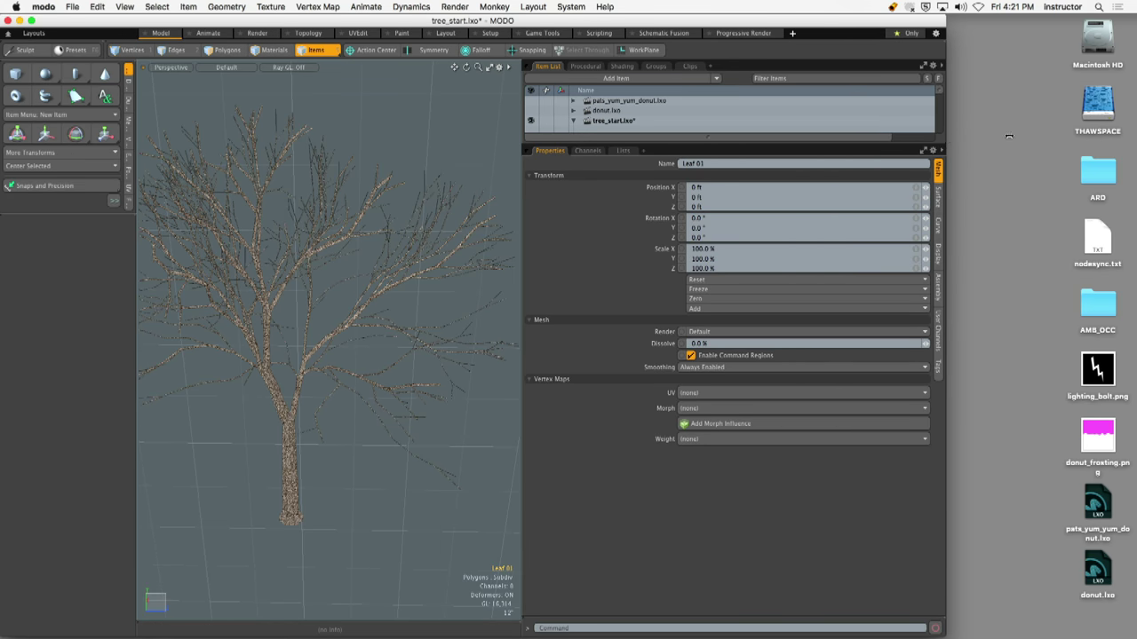
{"action": "left_click_drag", "start_coordinate": [1009, 137], "coordinate": [1135, 141]}
{"action": "left_click_drag", "start_coordinate": [883, 145], "coordinate": [883, 311]}
Add a Replicator item to the tree scene and set its prototype to Leaf 01
{"action": "left_click", "coordinate": [906, 78]}
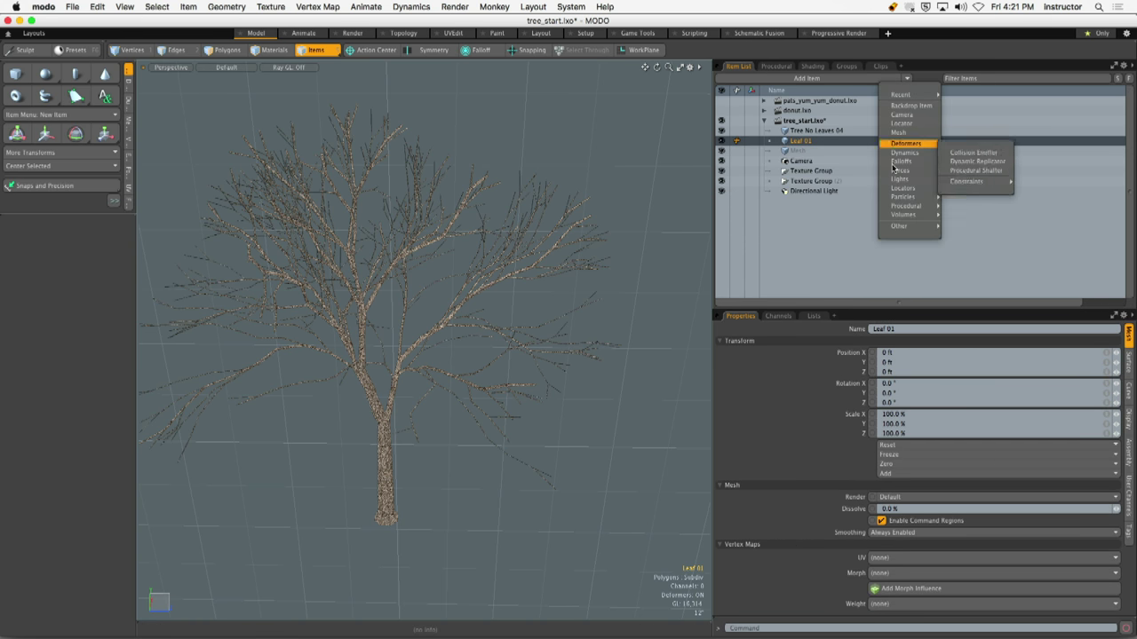
{"action": "left_click", "coordinate": [957, 204]}
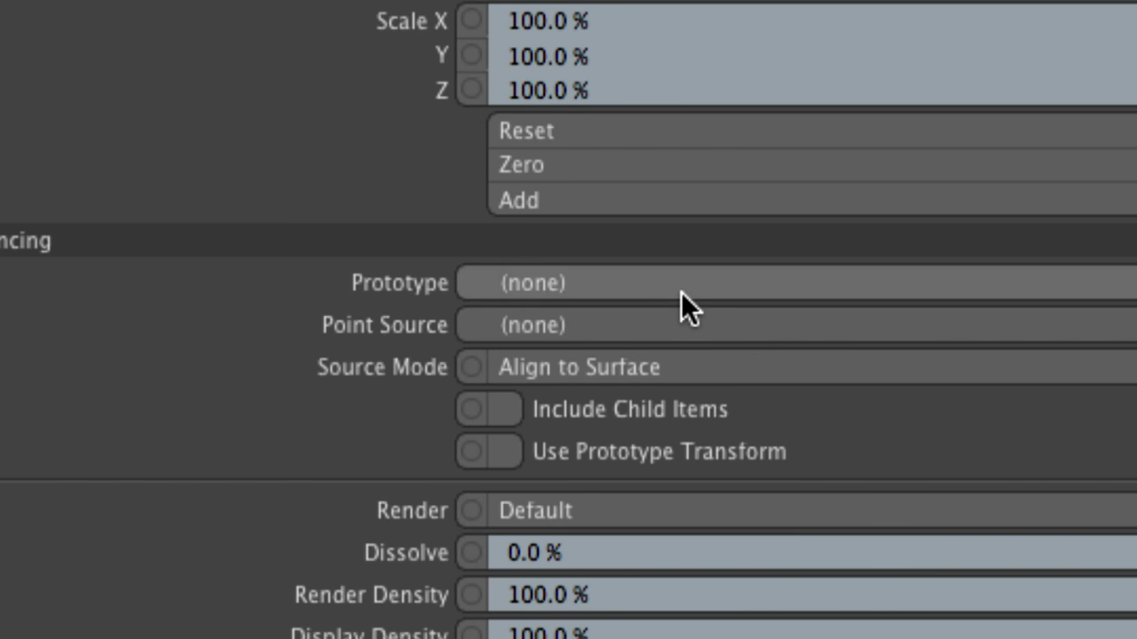
{"action": "left_click", "coordinate": [932, 489]}
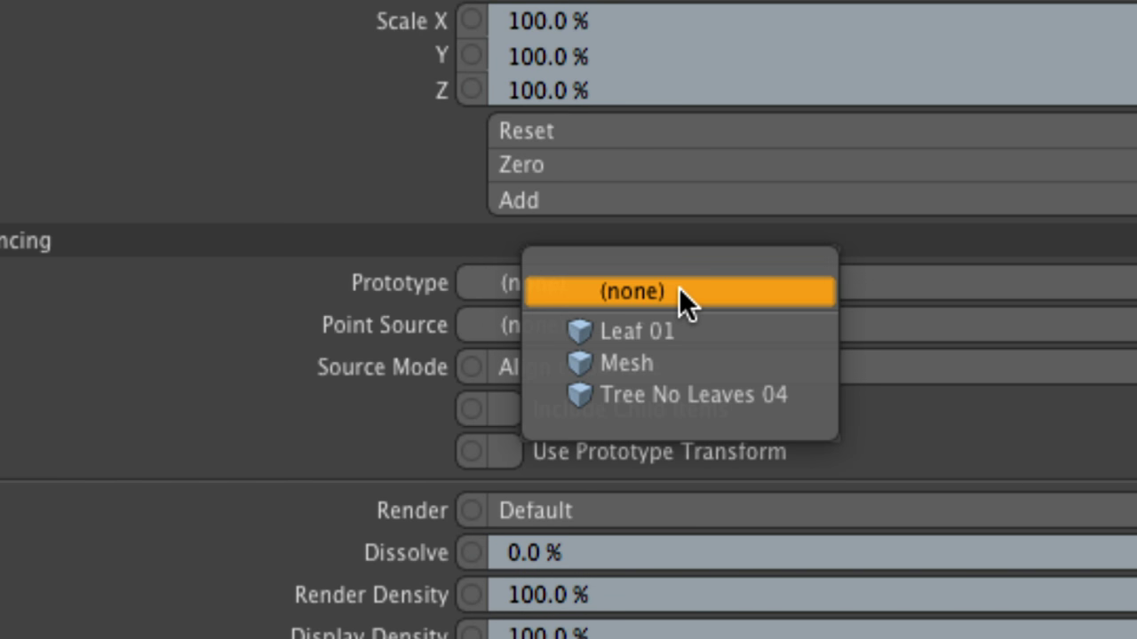
{"action": "left_click", "coordinate": [684, 331]}
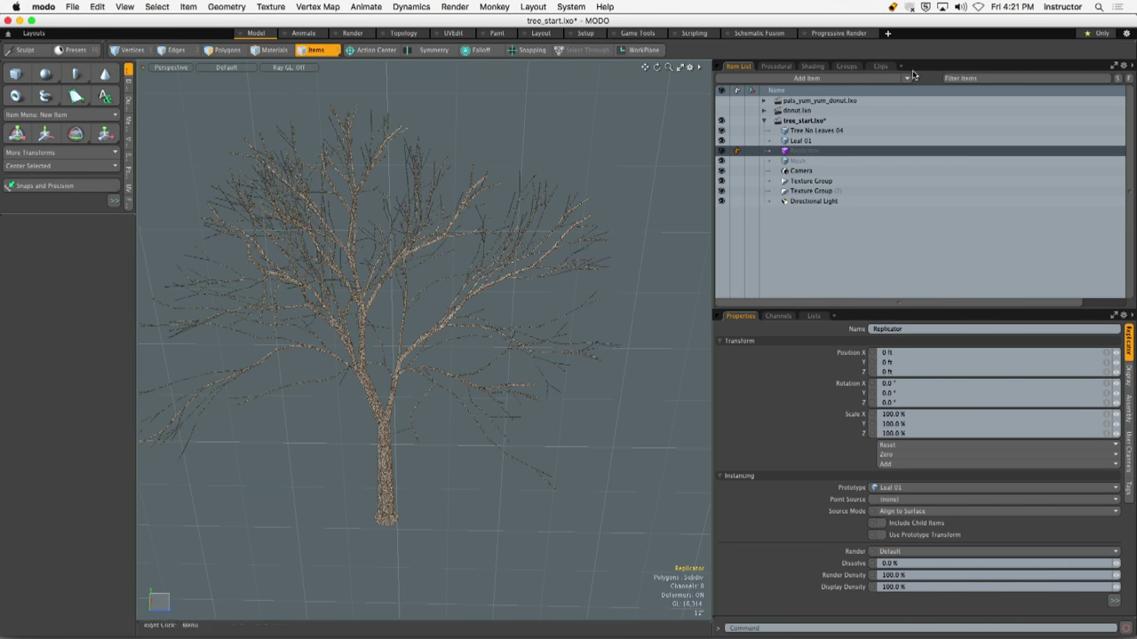
Add a Surface Particle Generator item to the tree scene
{"action": "left_click", "coordinate": [905, 74]}
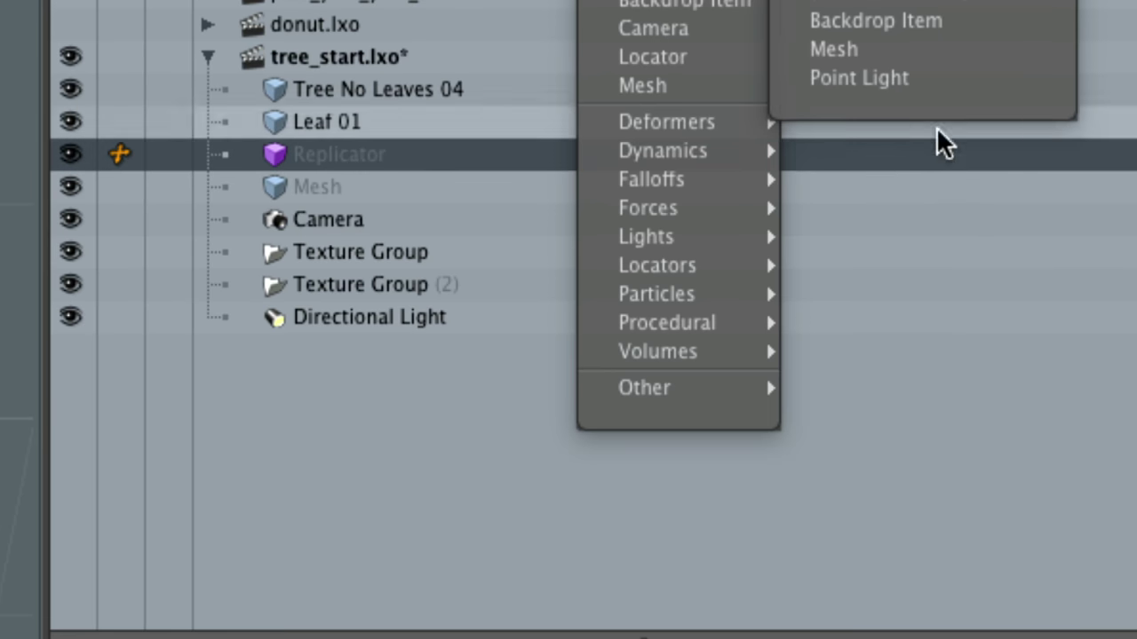
{"action": "mouse_move", "coordinate": [924, 185]}
{"action": "mouse_move", "coordinate": [731, 296]}
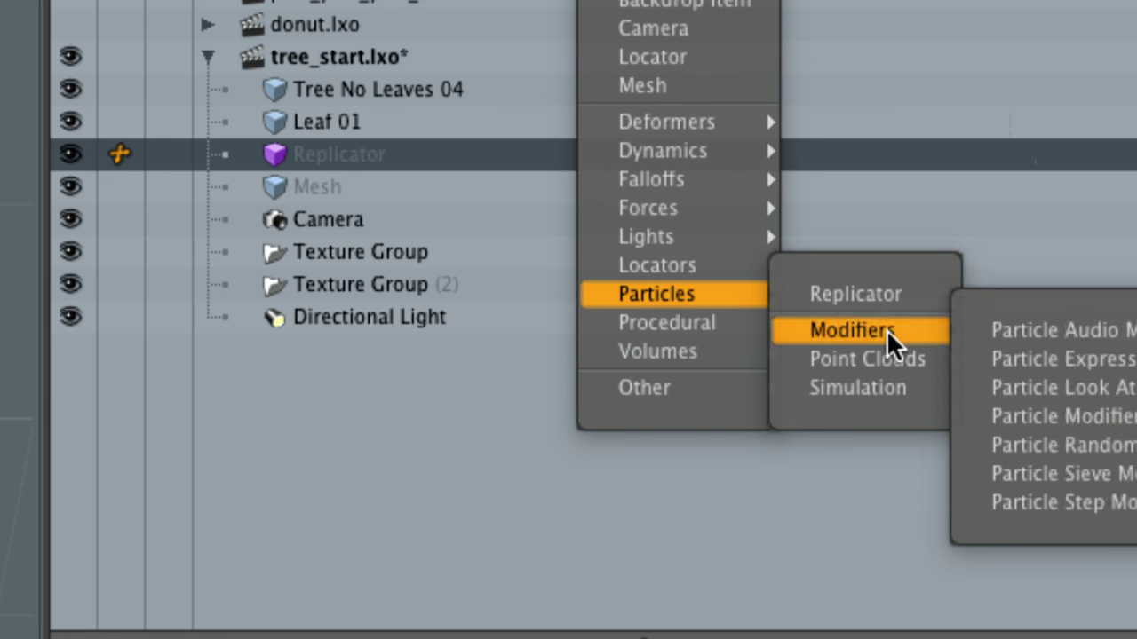
{"action": "mouse_move", "coordinate": [915, 364]}
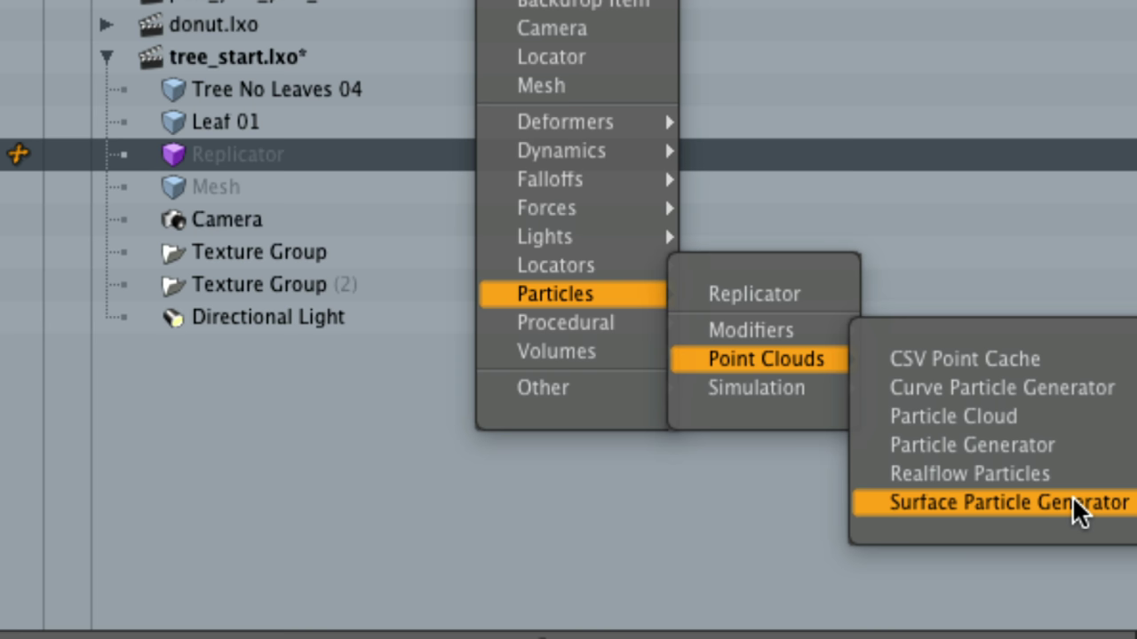
{"action": "left_click", "coordinate": [1072, 503]}
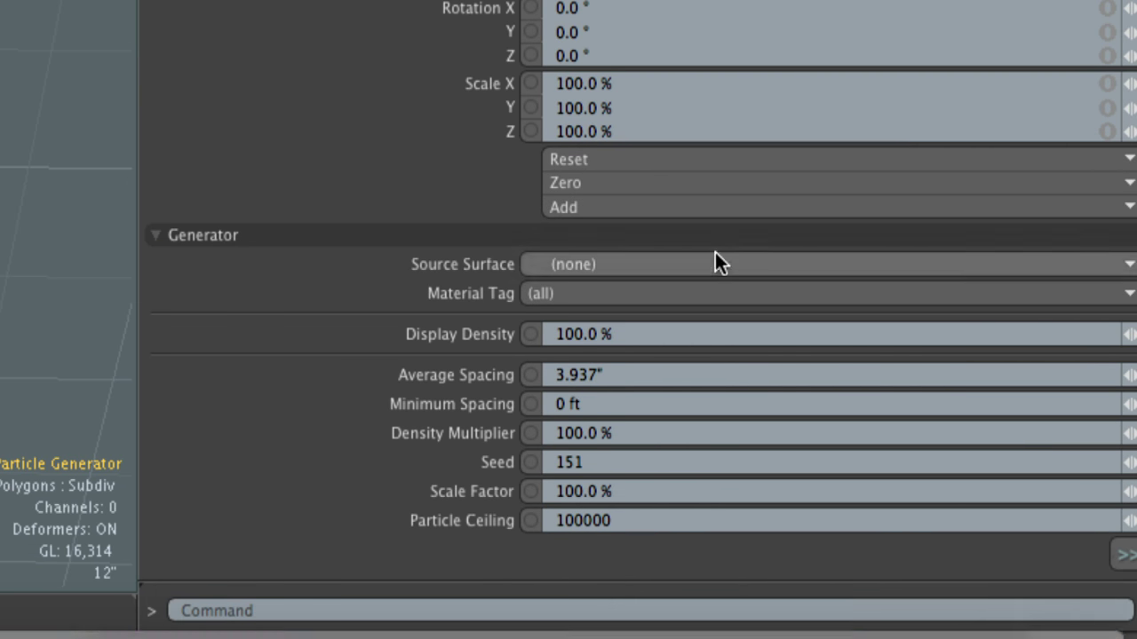
Set the Surface Particle Generator's source surface to Tree No Leaves 04
{"action": "left_click", "coordinate": [767, 265]}
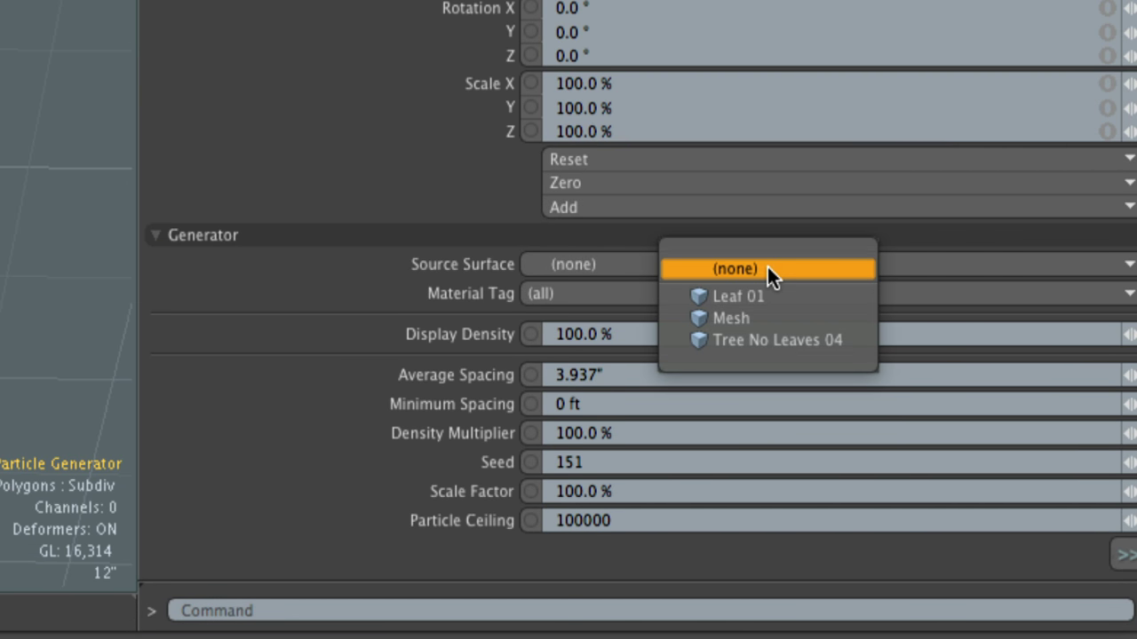
{"action": "left_click", "coordinate": [748, 340]}
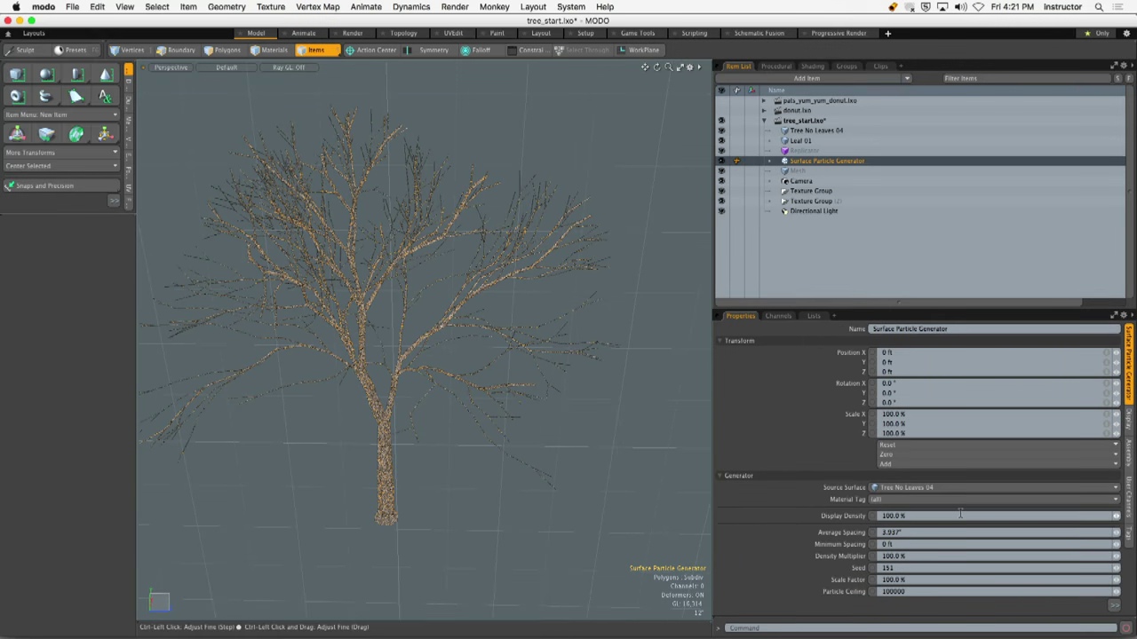
{"action": "left_click_drag", "start_coordinate": [594, 415], "coordinate": [637, 391], "text": "alt+shift"}
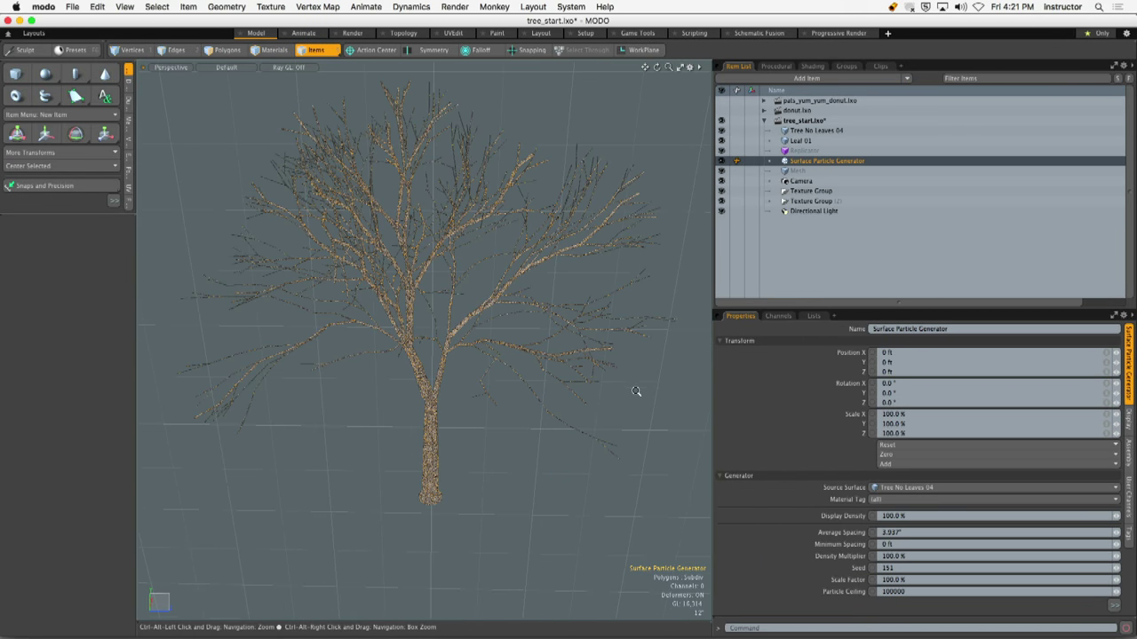
{"action": "mouse_move", "coordinate": [467, 330]}
{"action": "left_mouse_down", "text": "ctrl+alt"}
{"action": "mouse_move", "coordinate": [616, 339]}
{"action": "mouse_move", "coordinate": [475, 347]}
{"action": "left_mouse_up", "text": "ctrl+alt"}
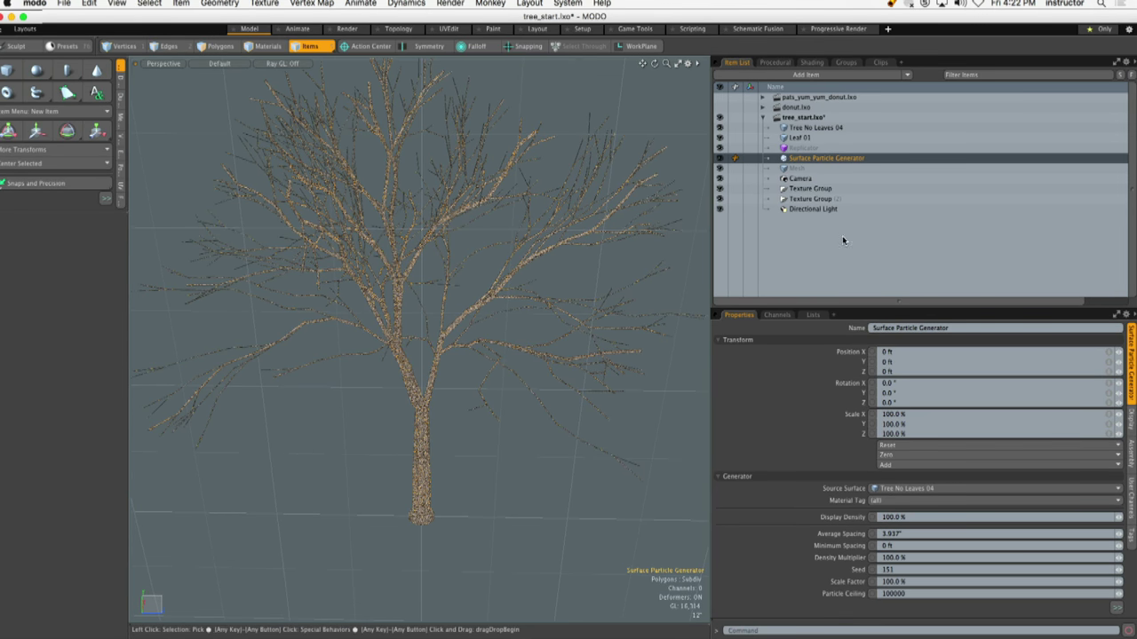
Select the Tree No Leaves 04 mesh, list its weight maps and select the Falloff map
{"action": "left_click", "coordinate": [833, 129]}
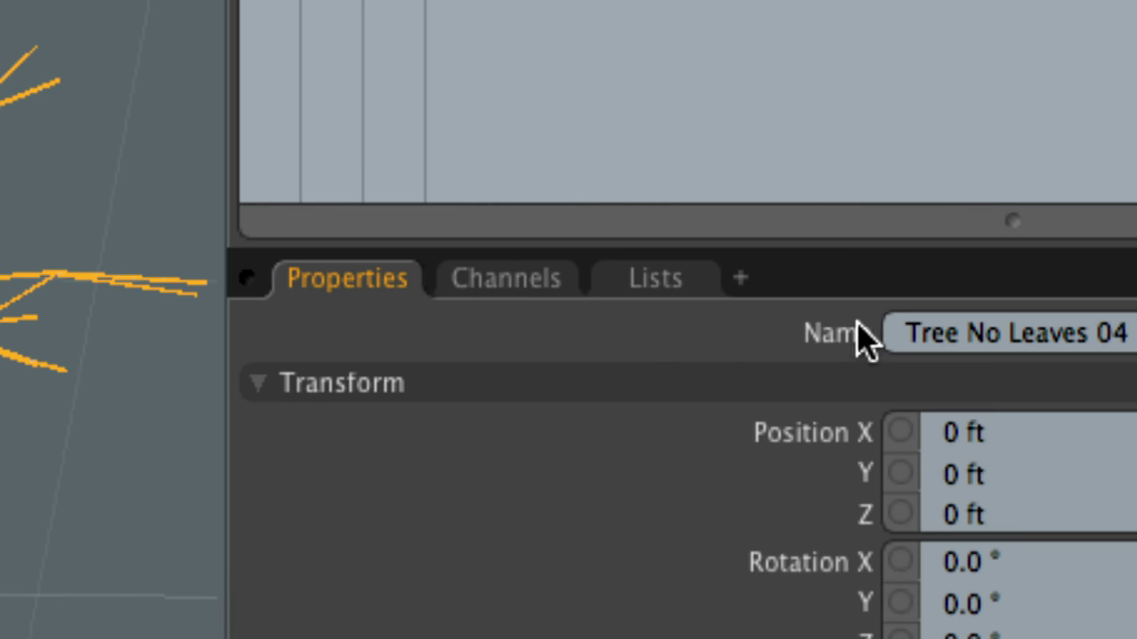
{"action": "left_click", "coordinate": [681, 281]}
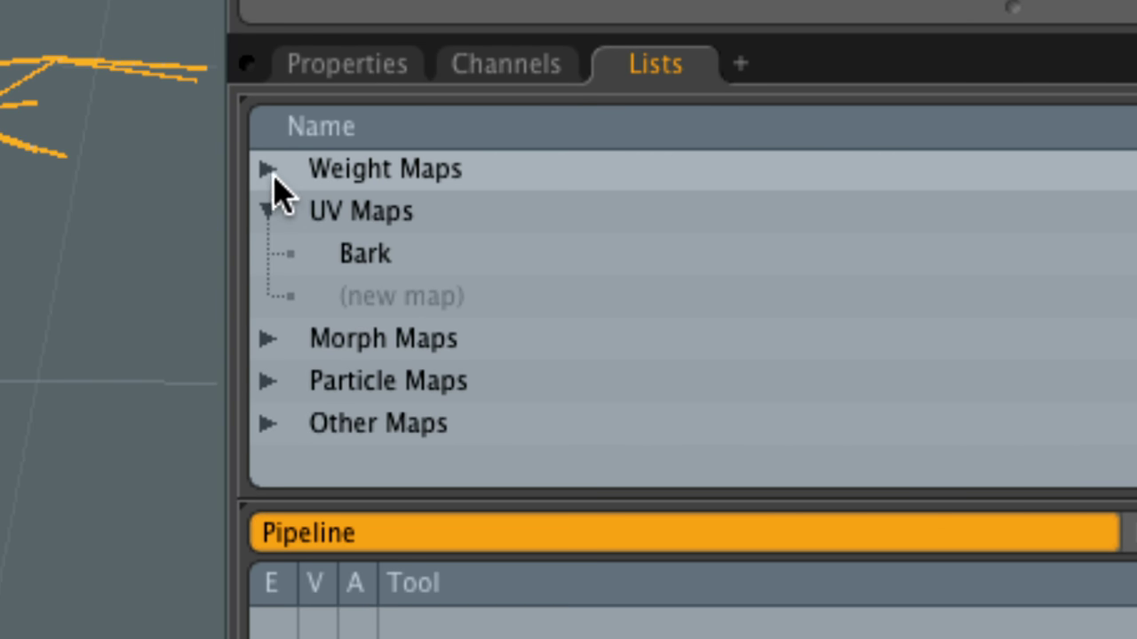
{"action": "left_click", "coordinate": [270, 383]}
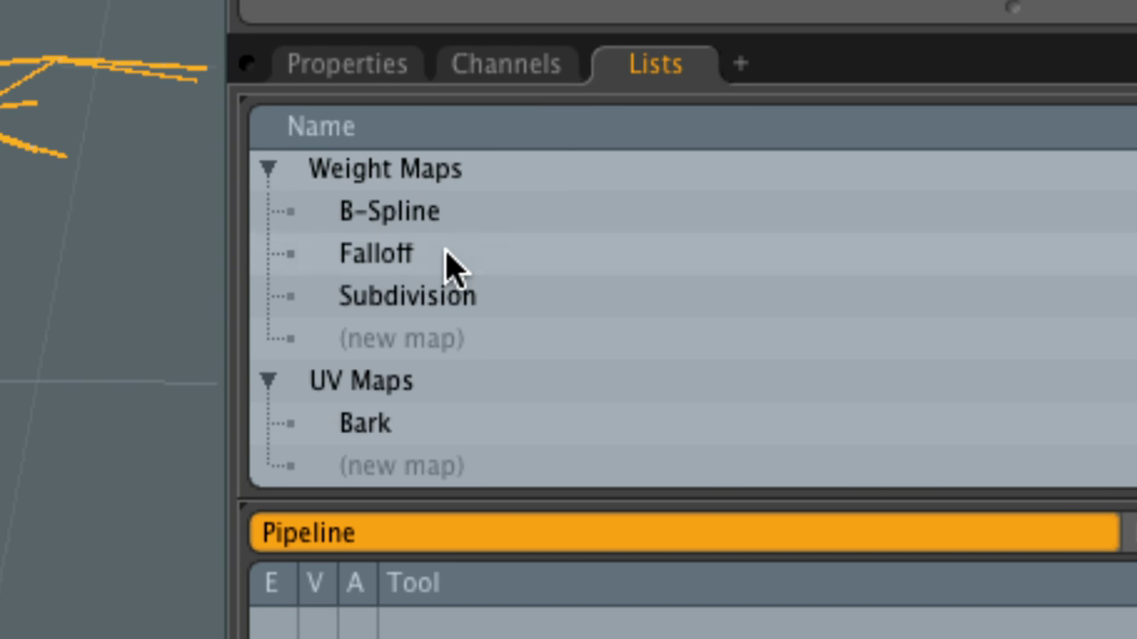
{"action": "left_click", "coordinate": [453, 262]}
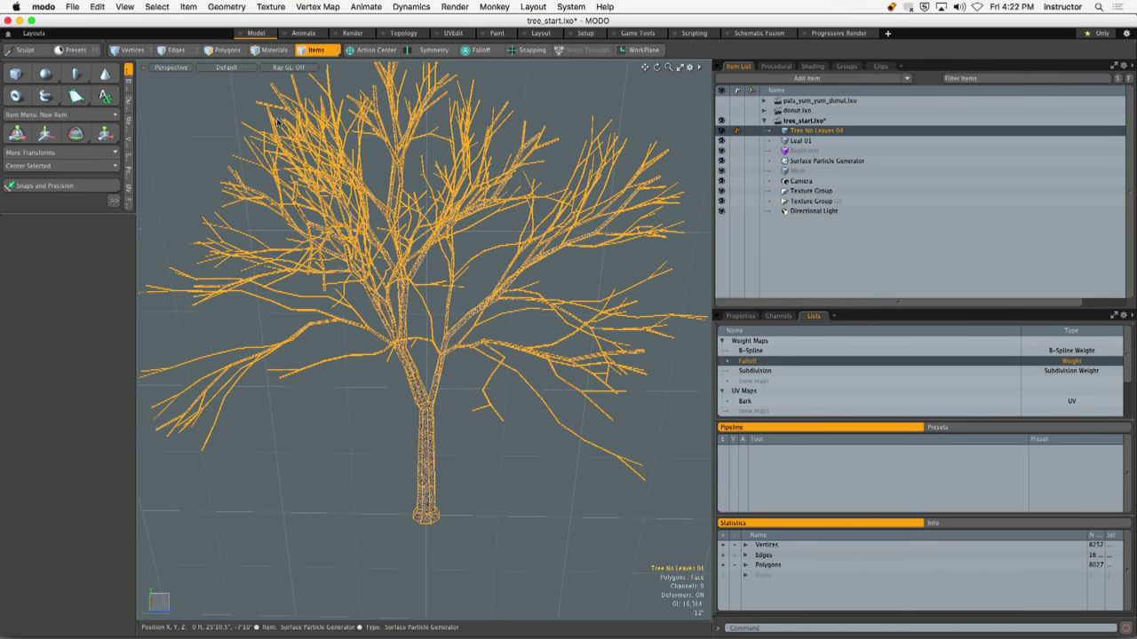
Set the viewport shading to Vertex Map, deselect the tree and inspect the Falloff weights on its branches
{"action": "left_click", "coordinate": [231, 69]}
{"action": "left_click", "coordinate": [215, 98]}
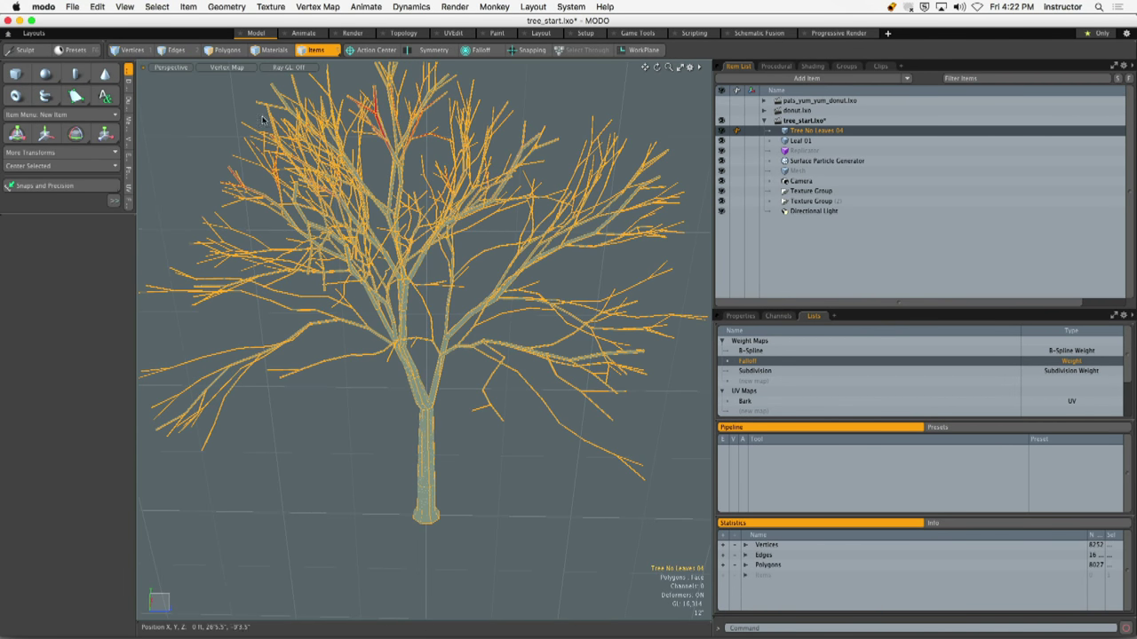
{"action": "left_click", "coordinate": [628, 288]}
{"action": "scroll", "coordinate": [763, 393], "scroll_direction": "down", "scroll_amount": 4}
{"action": "scroll", "coordinate": [763, 394], "scroll_direction": "up", "scroll_amount": 4}
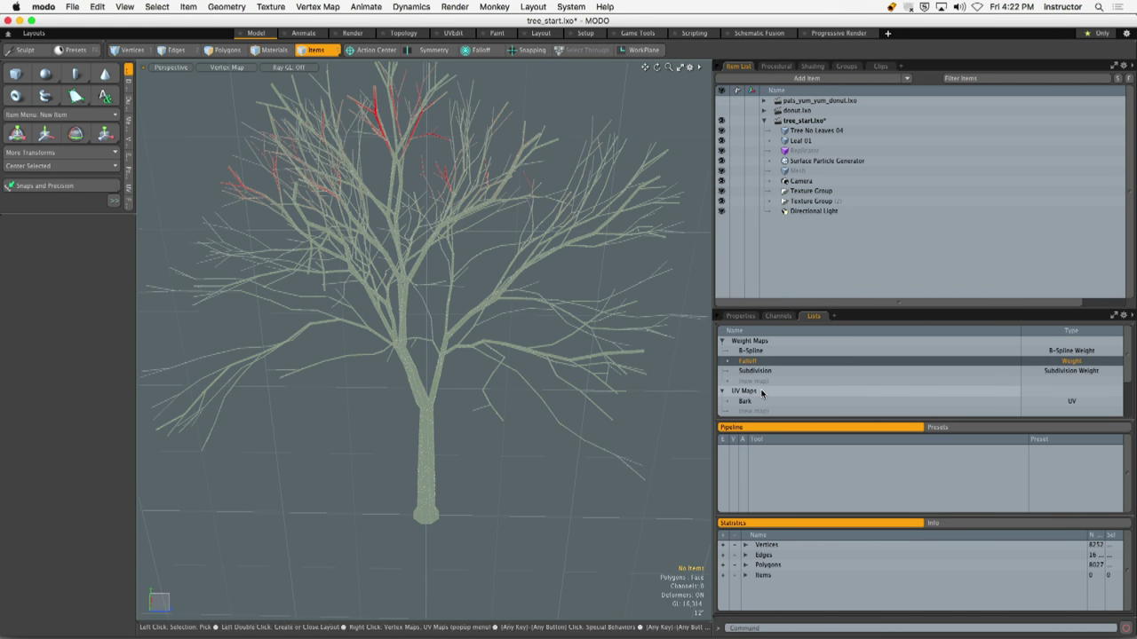
{"action": "left_click", "coordinate": [756, 373]}
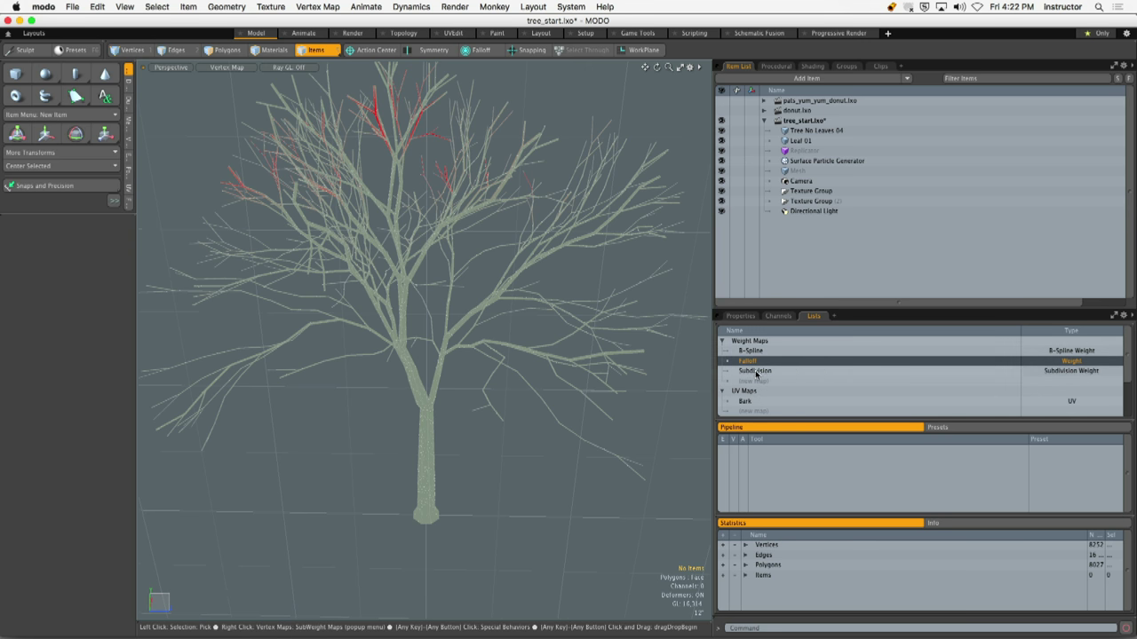
{"action": "left_click", "coordinate": [747, 361]}
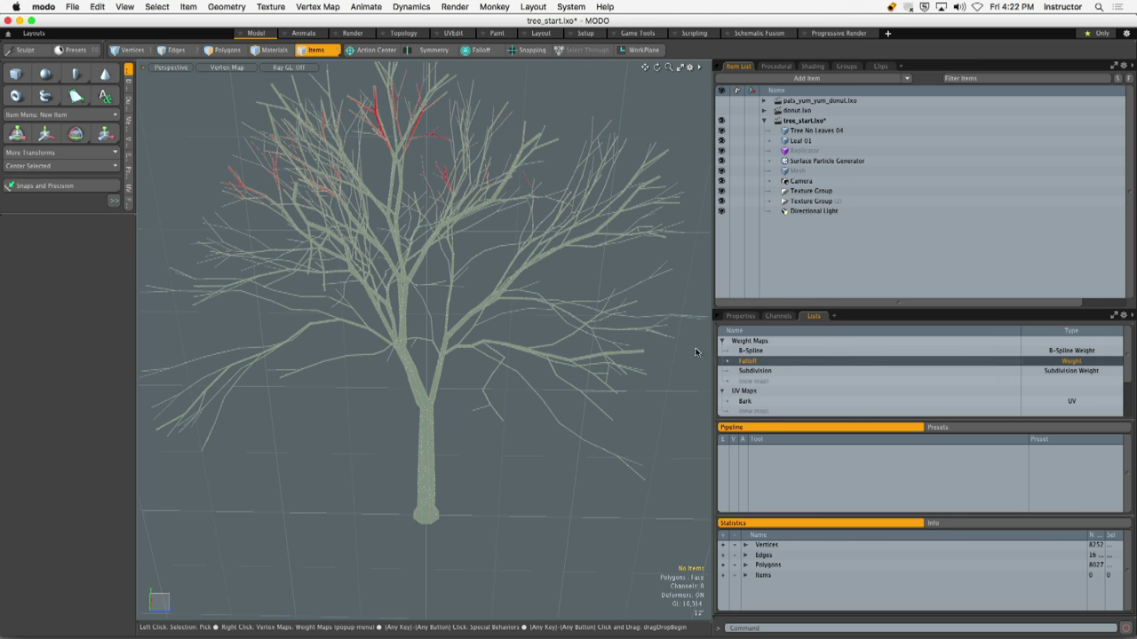
{"action": "left_click_drag", "start_coordinate": [587, 306], "coordinate": [701, 347], "text": "alt"}
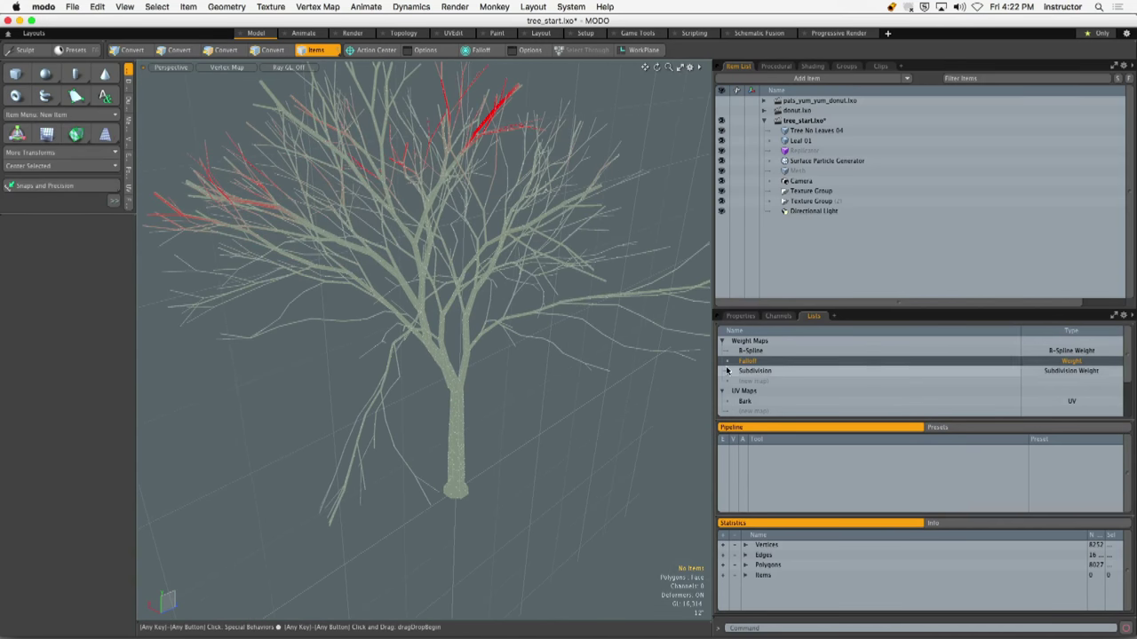
Create a weight map named Branches with an initial value of 0.0
{"action": "left_click", "coordinate": [750, 382]}
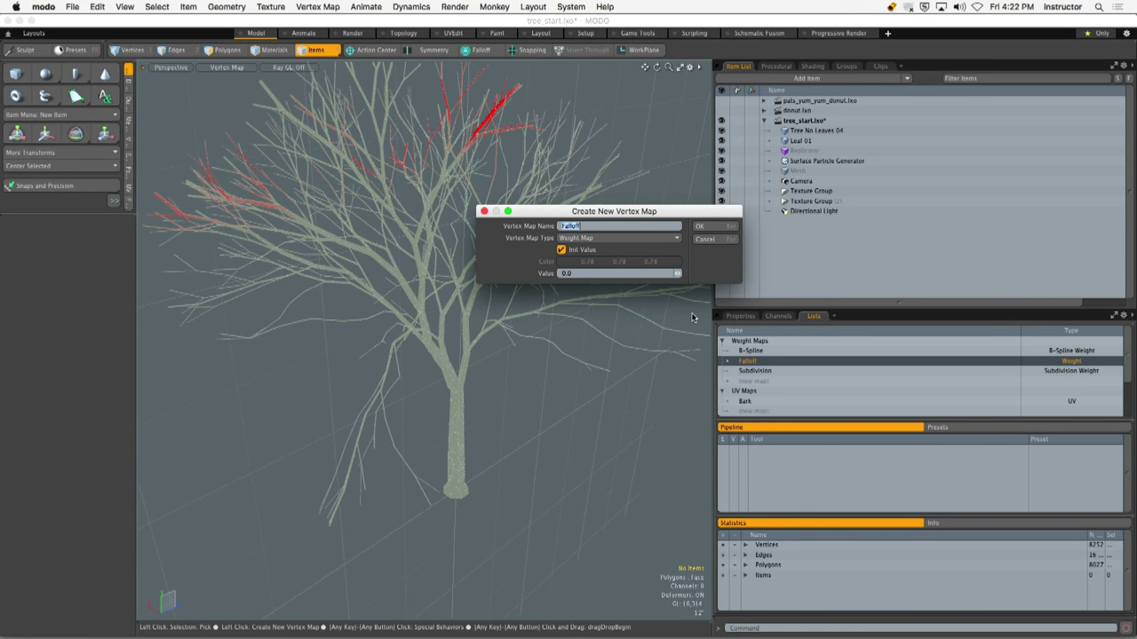
{"action": "type", "text": "Branches"}
{"action": "key", "text": "Return"}
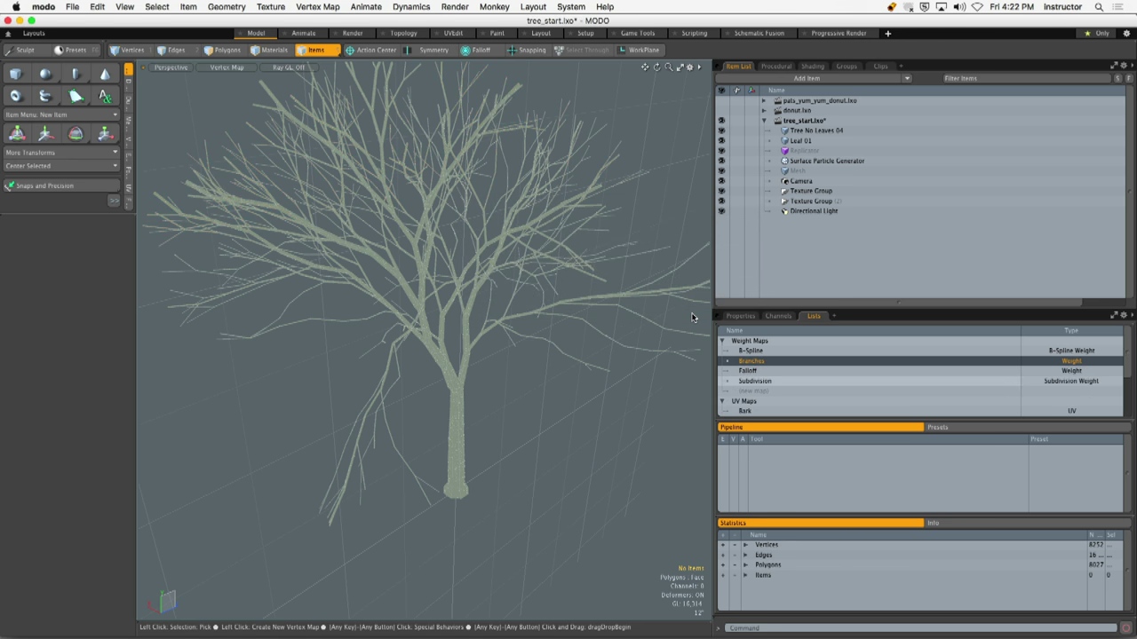
In polygon mode, select the outer branch polygons on one side of the tree, leaving the trunk unselected
{"action": "left_click_drag", "start_coordinate": [473, 201], "coordinate": [480, 231], "text": "alt"}
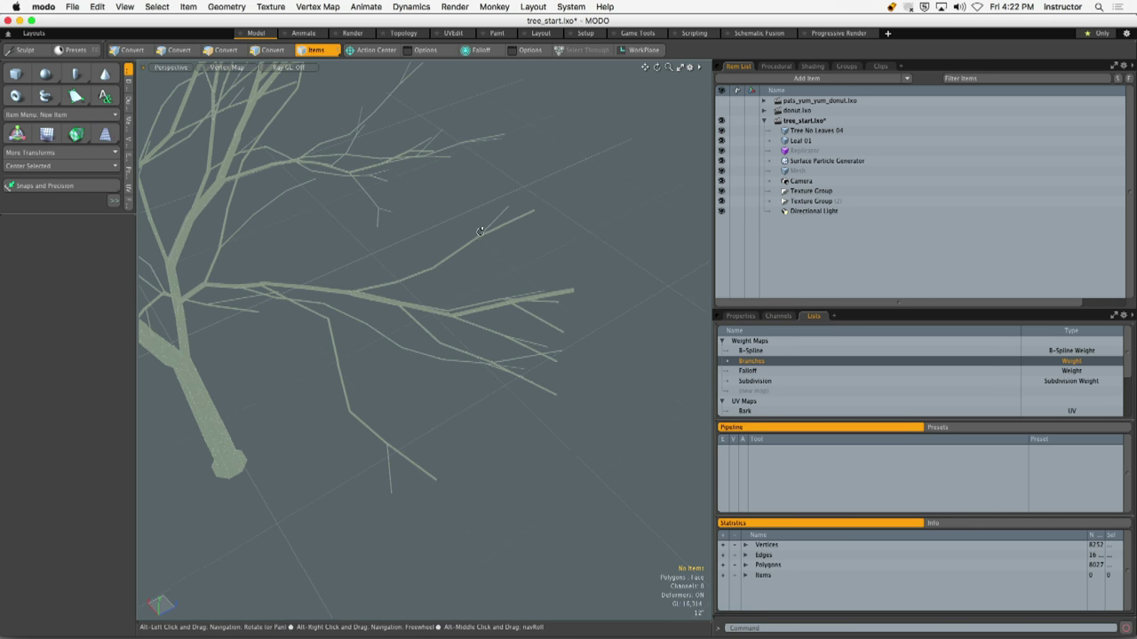
{"action": "key", "text": "3"}
{"action": "left_click_drag", "start_coordinate": [456, 190], "coordinate": [480, 145], "text": "alt"}
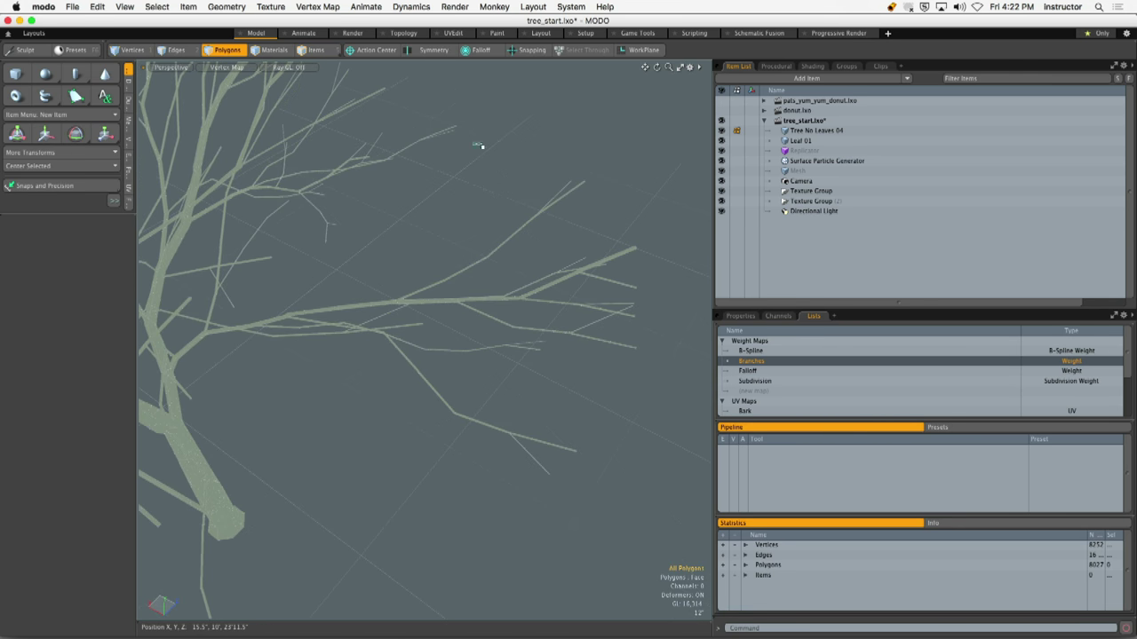
{"action": "right_click_drag", "start_coordinate": [482, 146], "coordinate": [705, 463]}
{"action": "left_click_drag", "start_coordinate": [444, 156], "coordinate": [449, 222], "text": "alt"}
{"action": "scroll", "coordinate": [449, 224], "scroll_direction": "down", "scroll_amount": 5}
{"action": "right_click_drag", "start_coordinate": [403, 138], "coordinate": [566, 374], "text": "shift"}
{"action": "left_click_drag", "start_coordinate": [568, 354], "coordinate": [426, 312], "text": "alt"}
{"action": "left_click_drag", "start_coordinate": [427, 312], "coordinate": [436, 228], "text": "alt"}
{"action": "right_click_drag", "start_coordinate": [437, 192], "coordinate": [571, 452], "text": "shift"}
{"action": "left_click_drag", "start_coordinate": [391, 274], "coordinate": [432, 265], "text": "alt"}
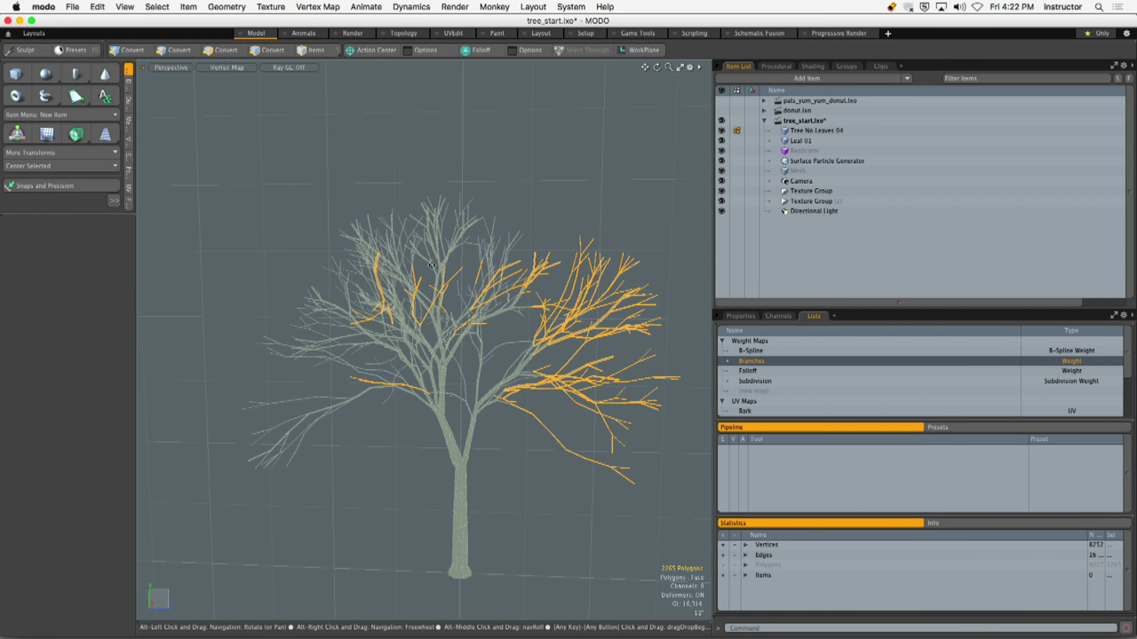
Extend the polygon selection to the branches on the other side and crown, and correct it near the main limbs
{"action": "right_click_drag", "start_coordinate": [200, 127], "coordinate": [457, 467]}
{"action": "left_click_drag", "start_coordinate": [456, 468], "coordinate": [330, 216], "text": "alt"}
{"action": "key", "text": "3"}
{"action": "right_click_drag", "start_coordinate": [276, 166], "coordinate": [610, 360]}
{"action": "left_click_drag", "start_coordinate": [502, 345], "coordinate": [382, 374], "text": "alt"}
{"action": "scroll", "coordinate": [432, 336], "scroll_direction": "up", "scroll_amount": 10}
{"action": "left_click", "coordinate": [382, 375], "text": "ctrl"}
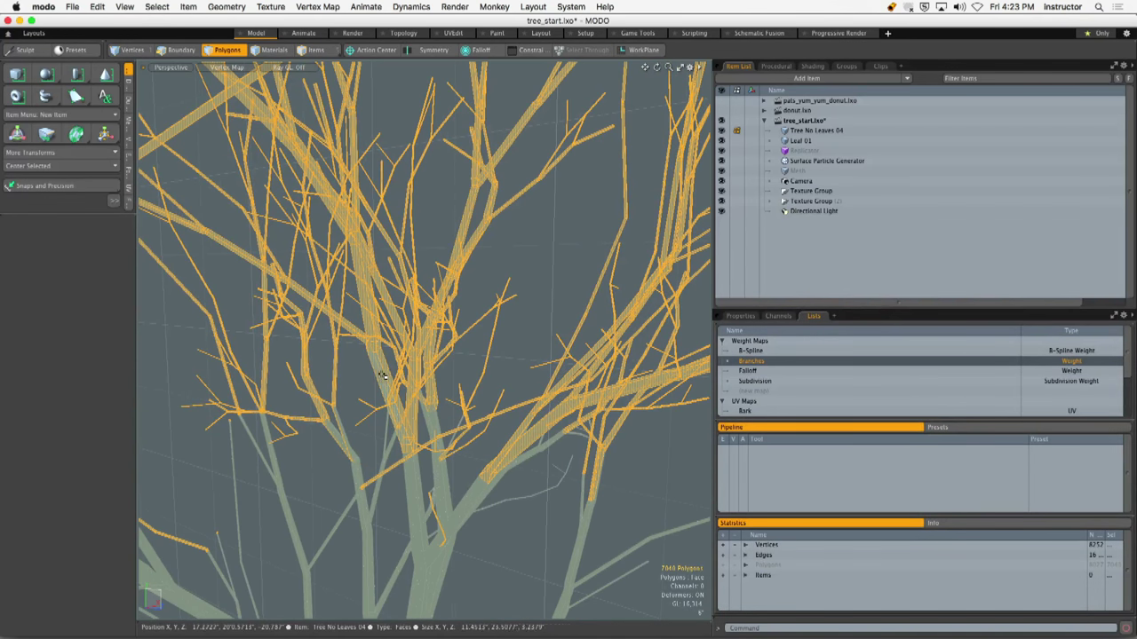
{"action": "left_click", "coordinate": [353, 331], "text": "ctrl"}
{"action": "left_click_drag", "start_coordinate": [352, 331], "coordinate": [257, 332], "text": "alt"}
{"action": "left_click_drag", "start_coordinate": [320, 302], "coordinate": [395, 355], "text": "alt+shift"}
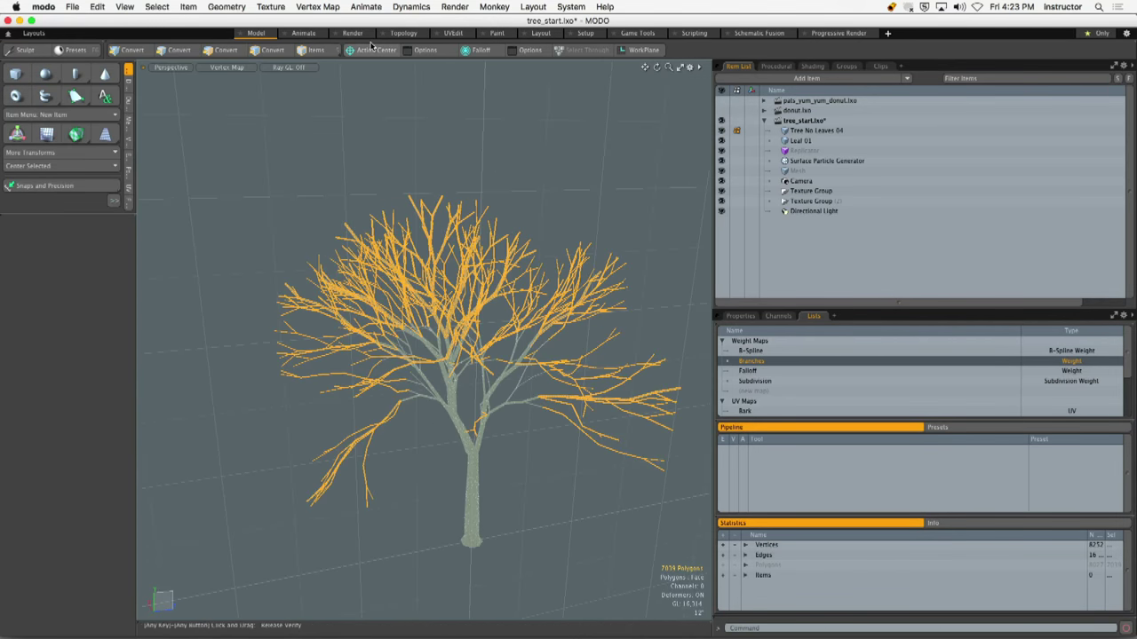
Apply a 100% weight to the selected branch polygons with the Weight Tool, drop the tool and clear the selection
{"action": "left_click", "coordinate": [327, 7]}
{"action": "mouse_move", "coordinate": [367, 377]}
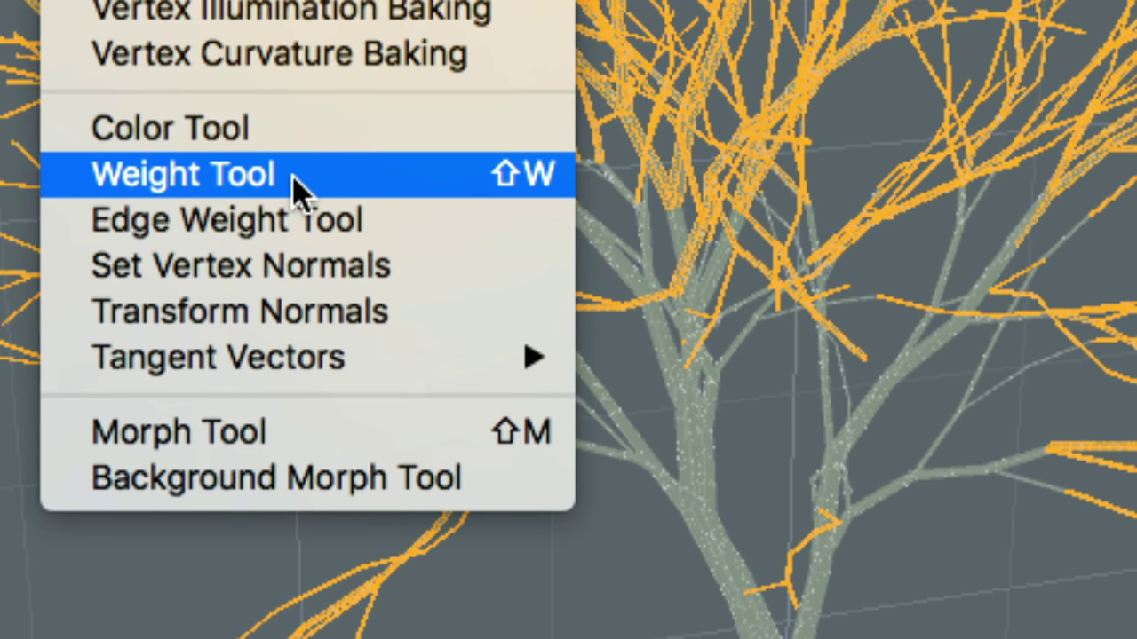
{"action": "left_click", "coordinate": [296, 186]}
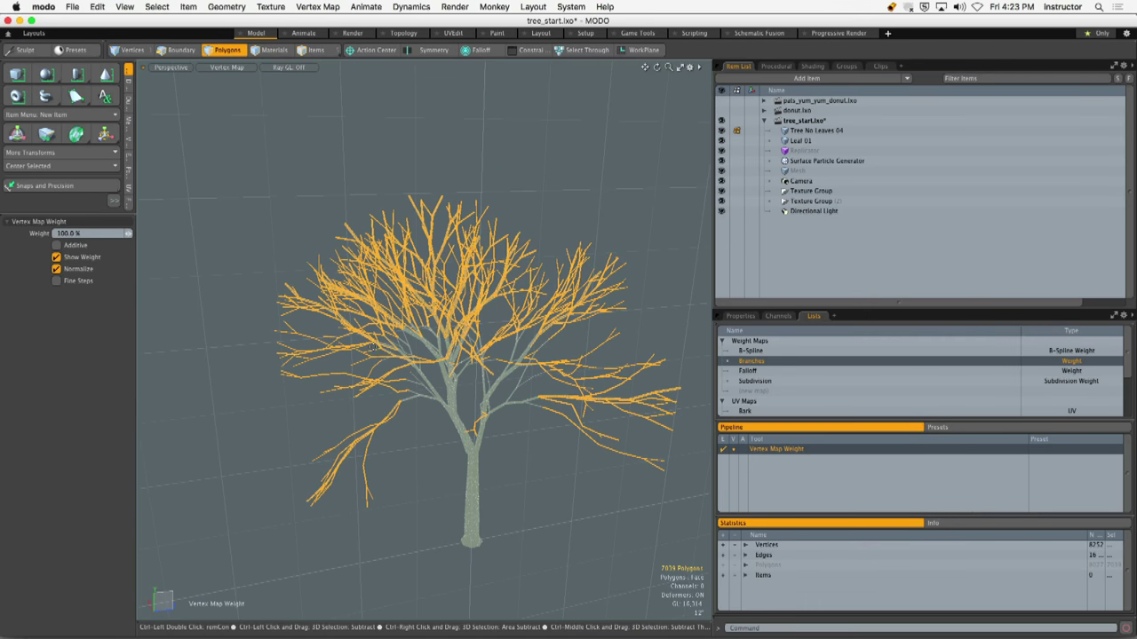
{"action": "left_click", "coordinate": [251, 269]}
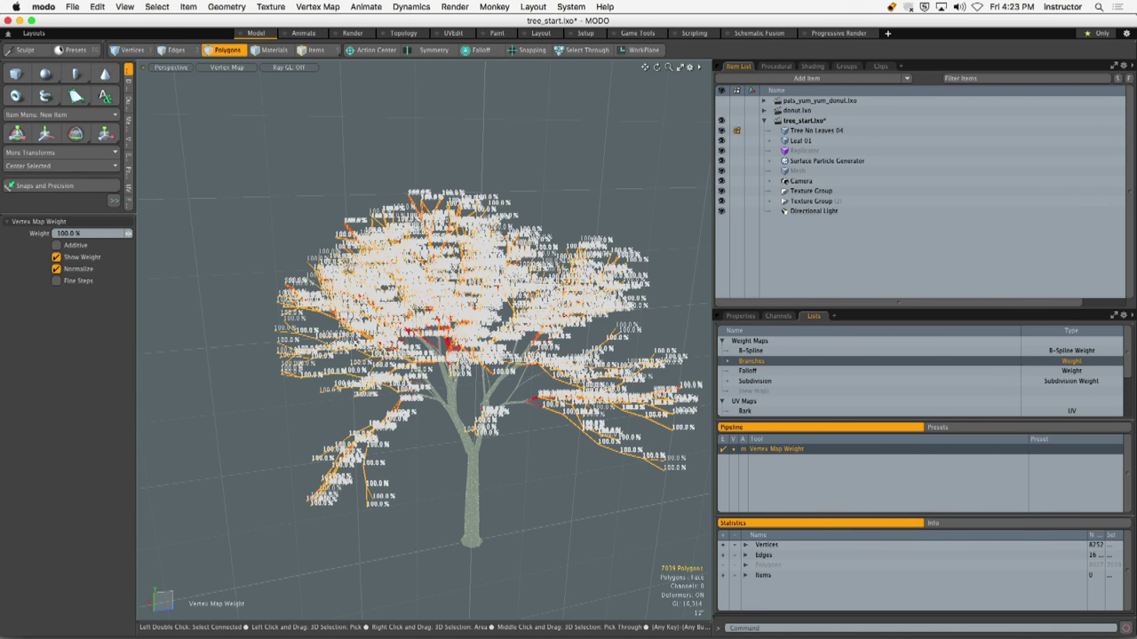
{"action": "key", "text": "q"}
{"action": "left_click_drag", "start_coordinate": [414, 281], "coordinate": [455, 336], "text": "alt"}
{"action": "key", "text": "3"}
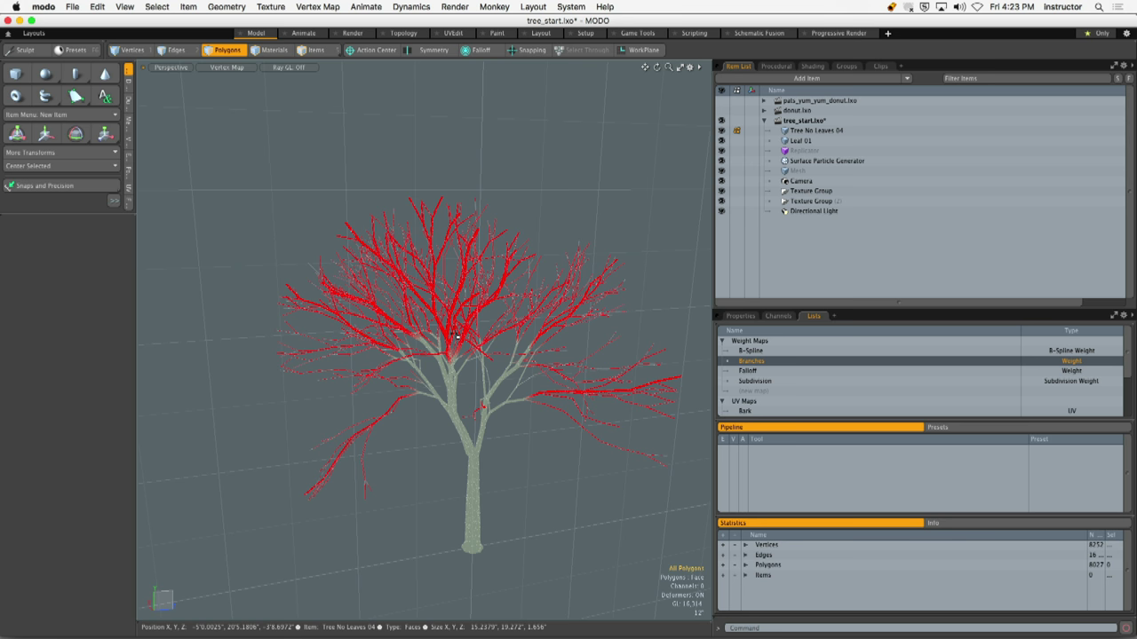
Set the Surface Particle Generator's Density VMap to the Branches weight map
{"action": "left_click", "coordinate": [841, 162]}
{"action": "left_click_drag", "start_coordinate": [841, 314], "coordinate": [746, 197]}
{"action": "left_click", "coordinate": [743, 194]}
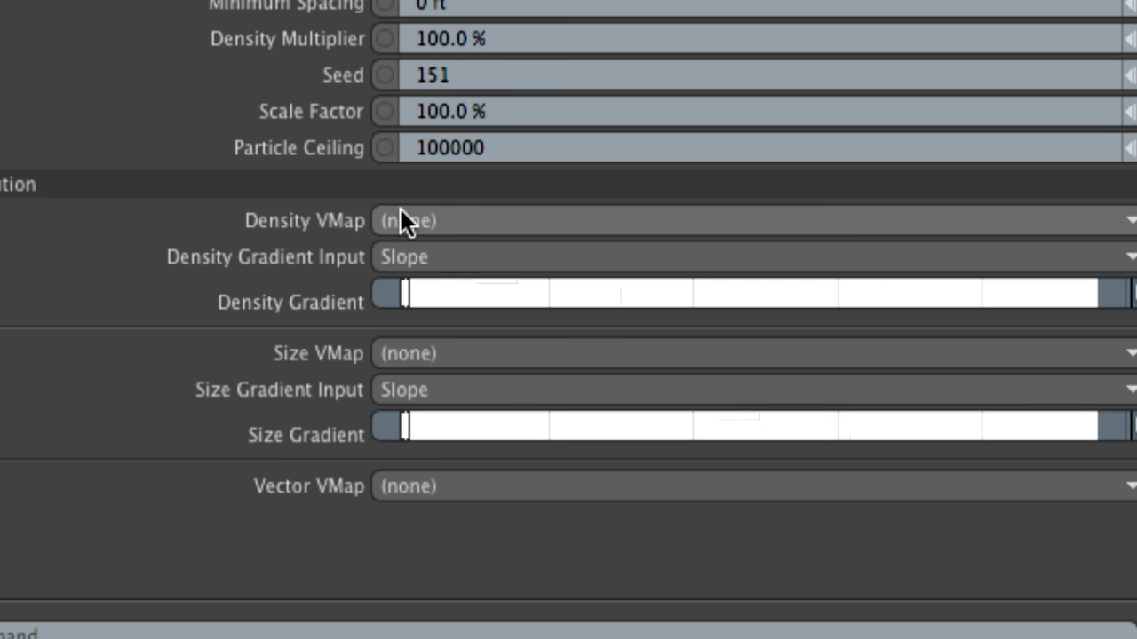
{"action": "left_click", "coordinate": [457, 222]}
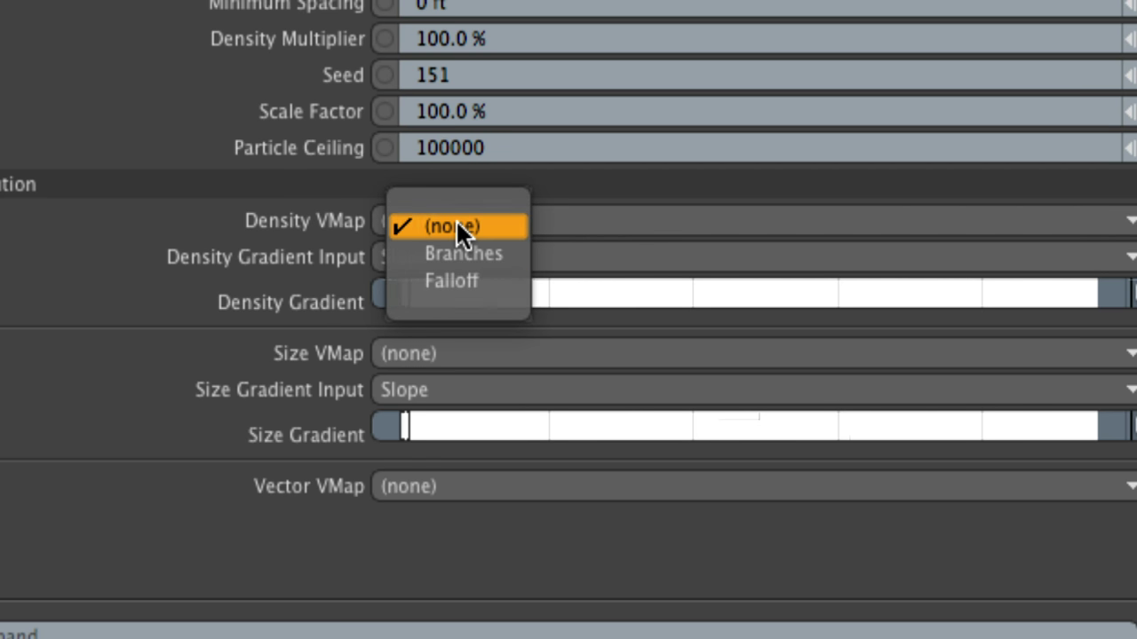
{"action": "left_click", "coordinate": [481, 256]}
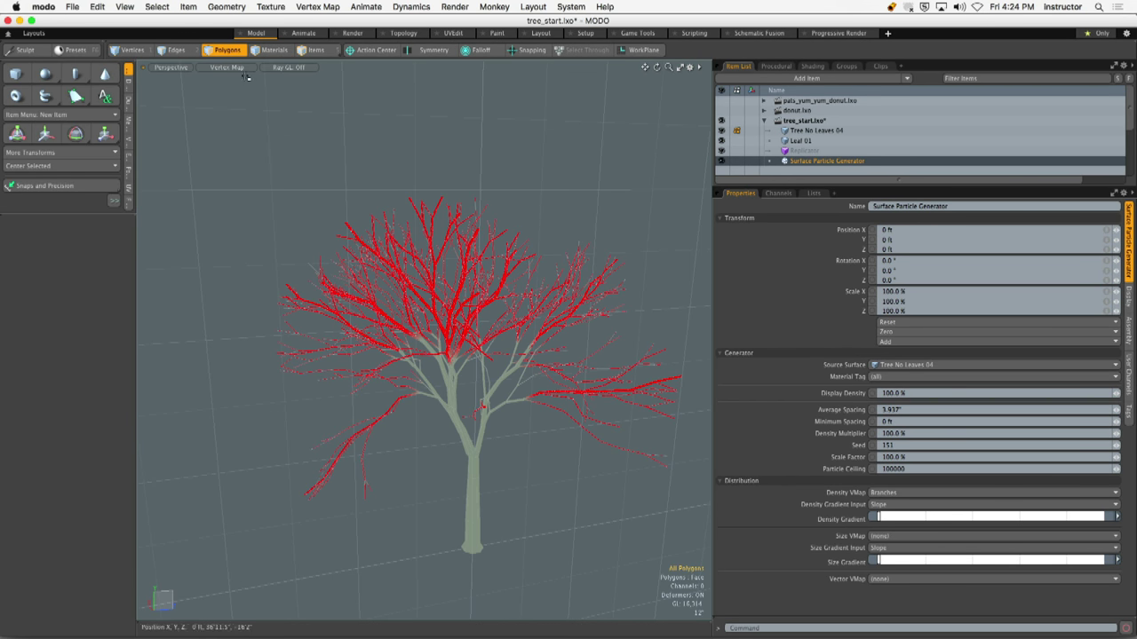
Switch the viewport shading back to Default and view the whole tree
{"action": "left_click", "coordinate": [233, 67]}
{"action": "left_click", "coordinate": [237, 134]}
{"action": "scroll", "coordinate": [521, 314], "scroll_direction": "up", "scroll_amount": 10}
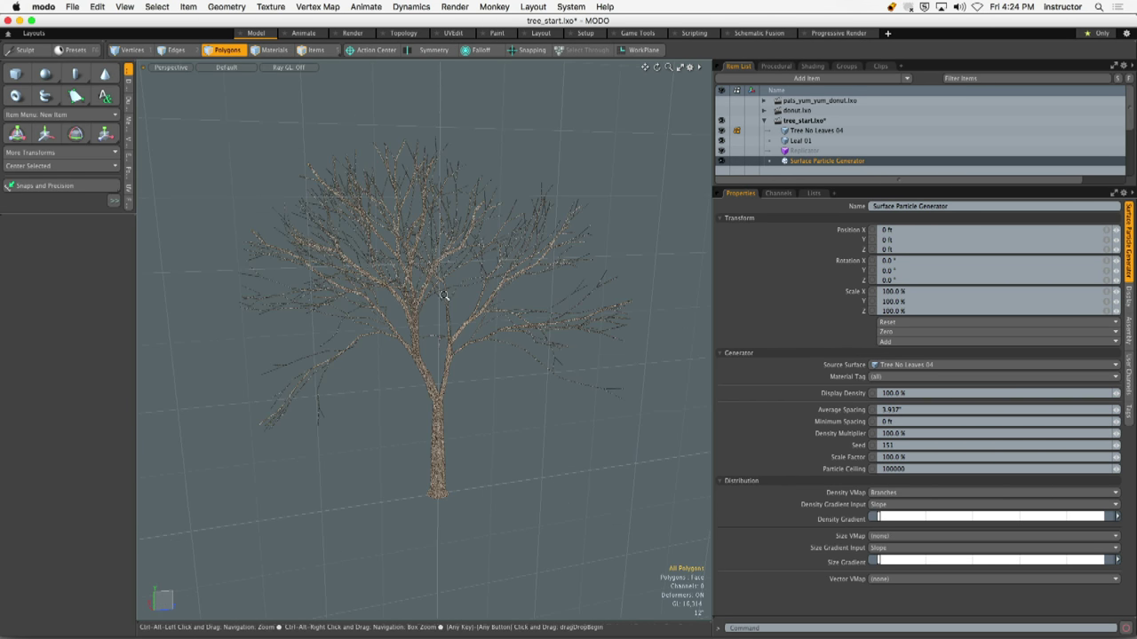
{"action": "scroll", "coordinate": [531, 311], "scroll_direction": "down", "scroll_amount": 10}
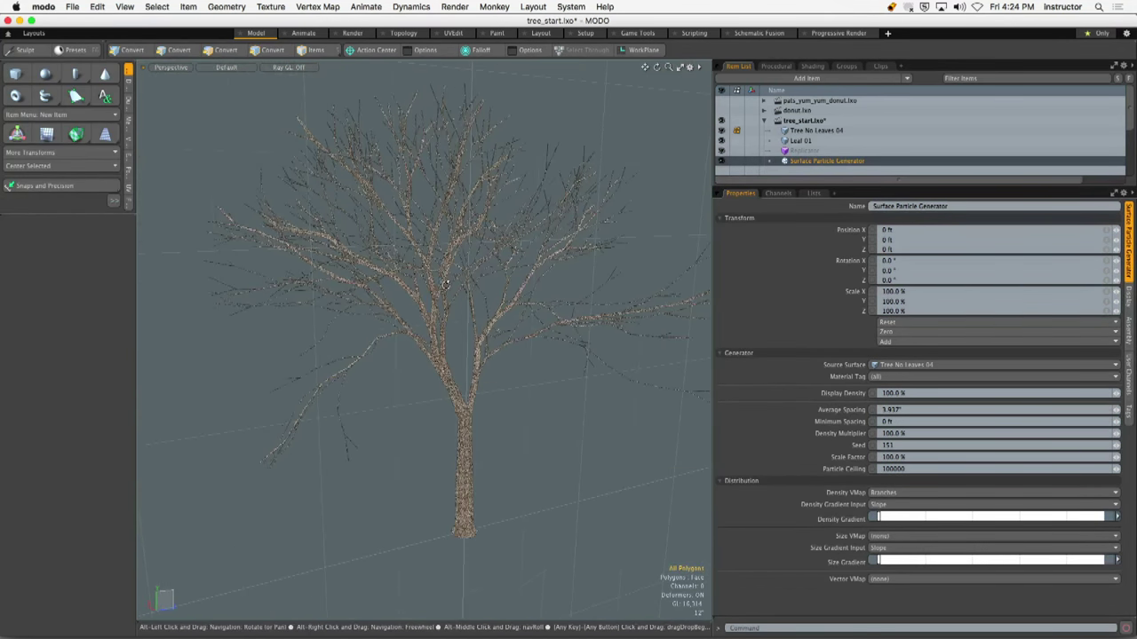
{"action": "key", "text": "3"}
Set the Replicator's point source to Surface Particle Generator and inspect the leaves on the branches
{"action": "left_click_drag", "start_coordinate": [817, 186], "coordinate": [817, 316]}
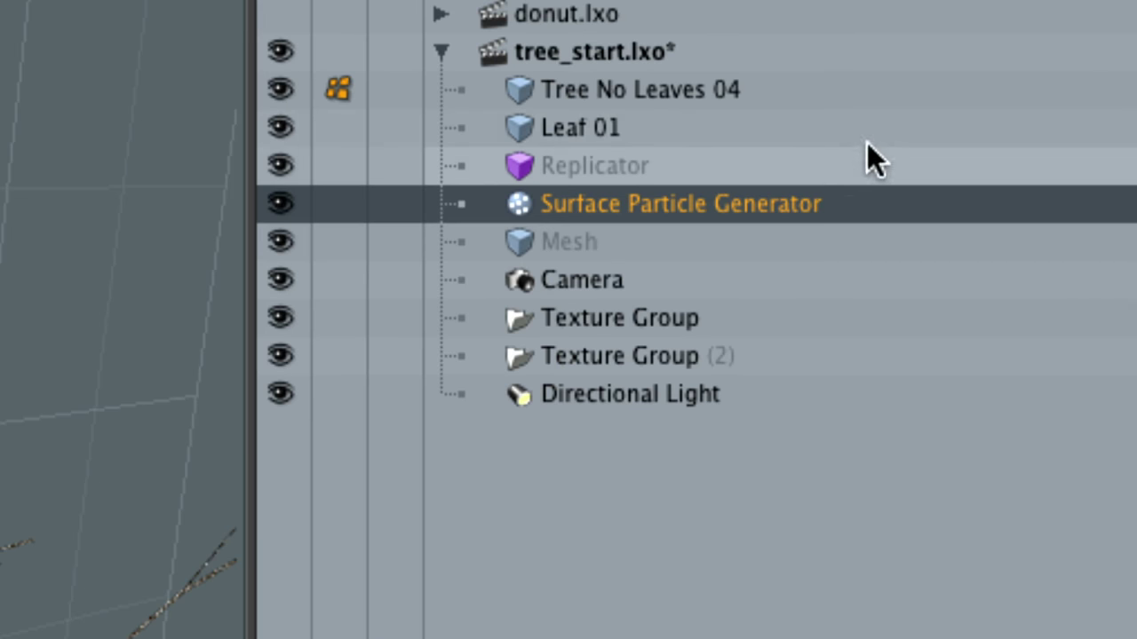
{"action": "left_click", "coordinate": [596, 169]}
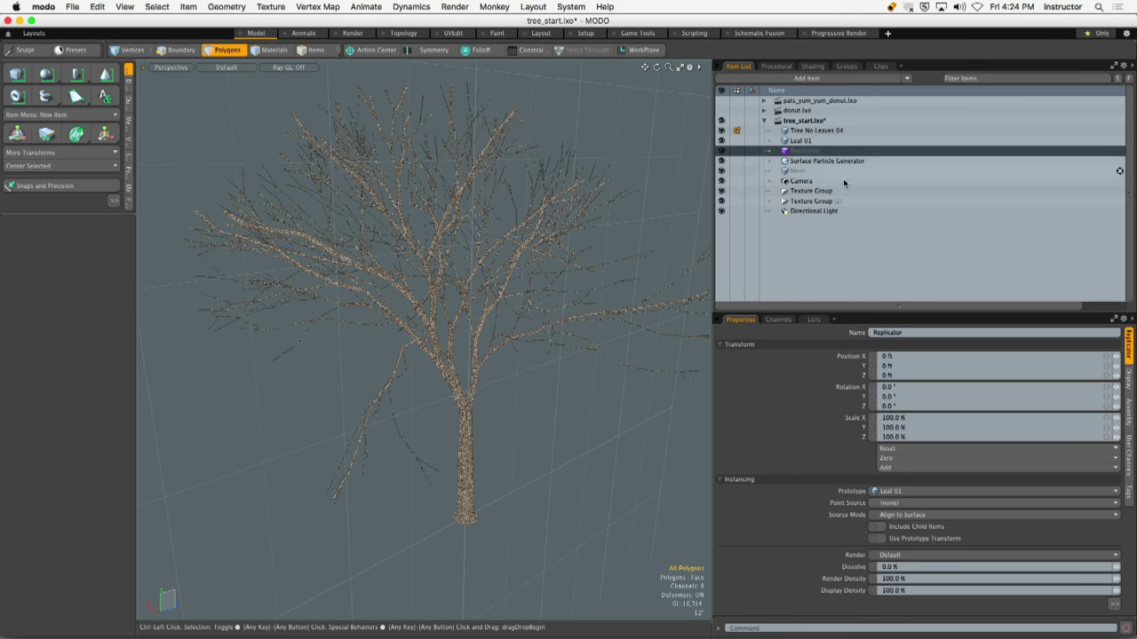
{"action": "left_click_drag", "start_coordinate": [919, 310], "coordinate": [919, 151]}
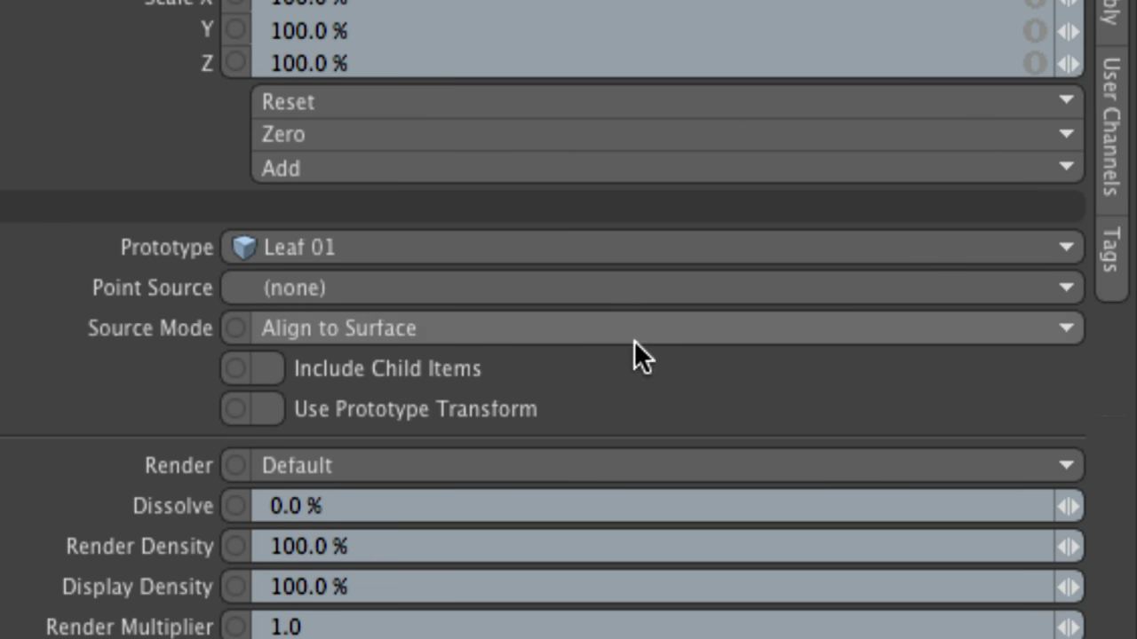
{"action": "left_click", "coordinate": [878, 334]}
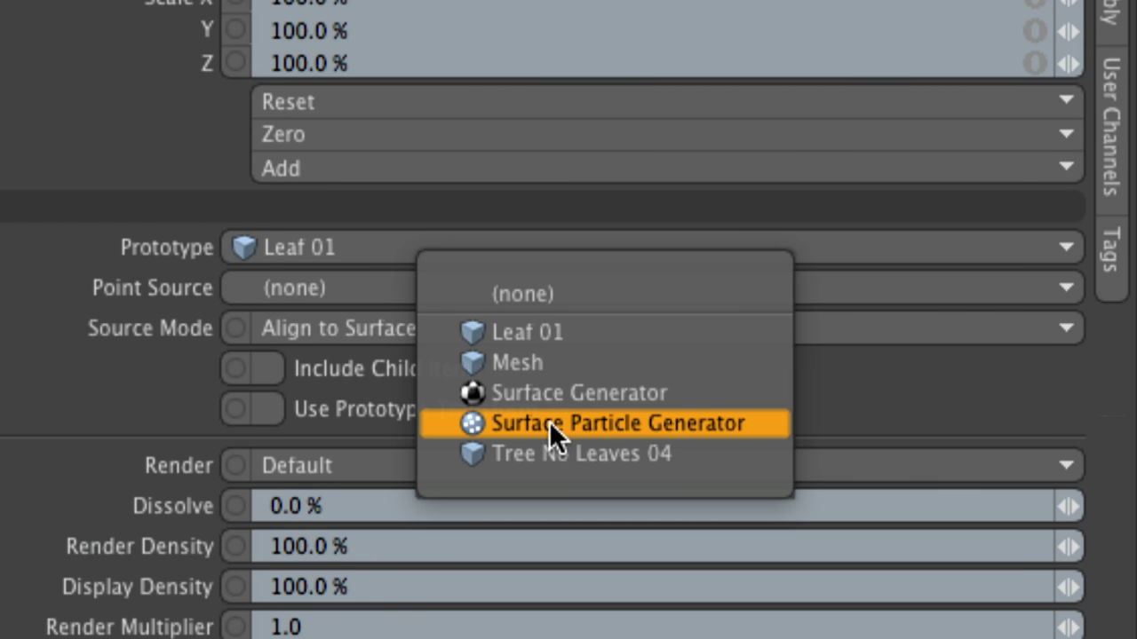
{"action": "left_click", "coordinate": [653, 424]}
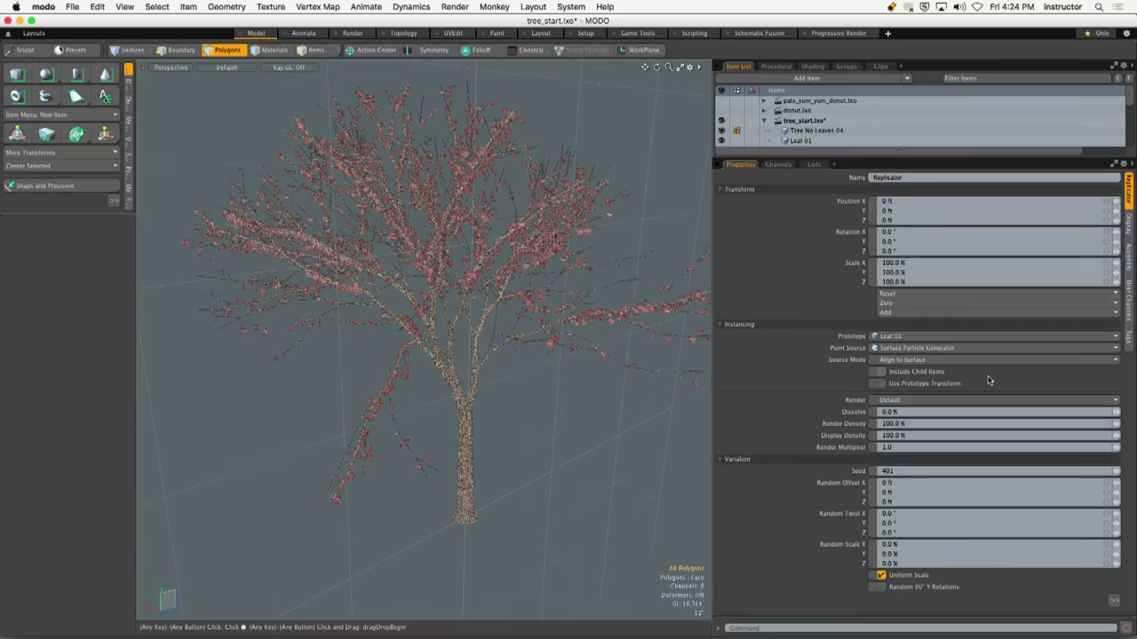
{"action": "left_click_drag", "start_coordinate": [622, 378], "coordinate": [601, 394], "text": "alt"}
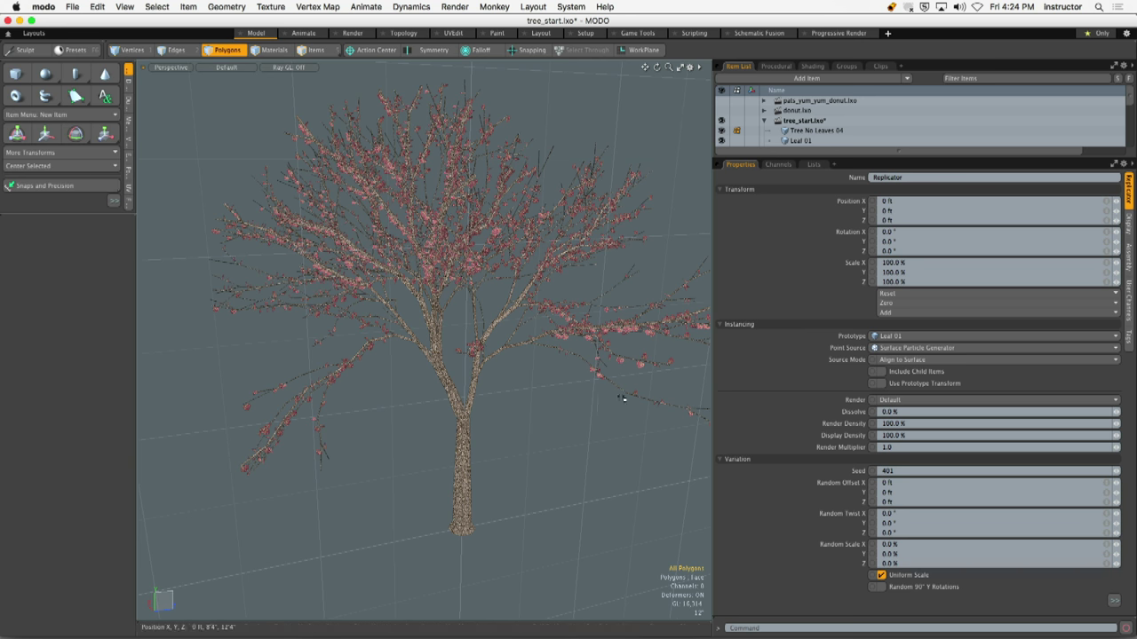
{"action": "left_click_drag", "start_coordinate": [609, 251], "coordinate": [655, 254], "text": "ctrl+alt"}
{"action": "left_click_drag", "start_coordinate": [396, 306], "coordinate": [485, 331], "text": "ctrl+alt"}
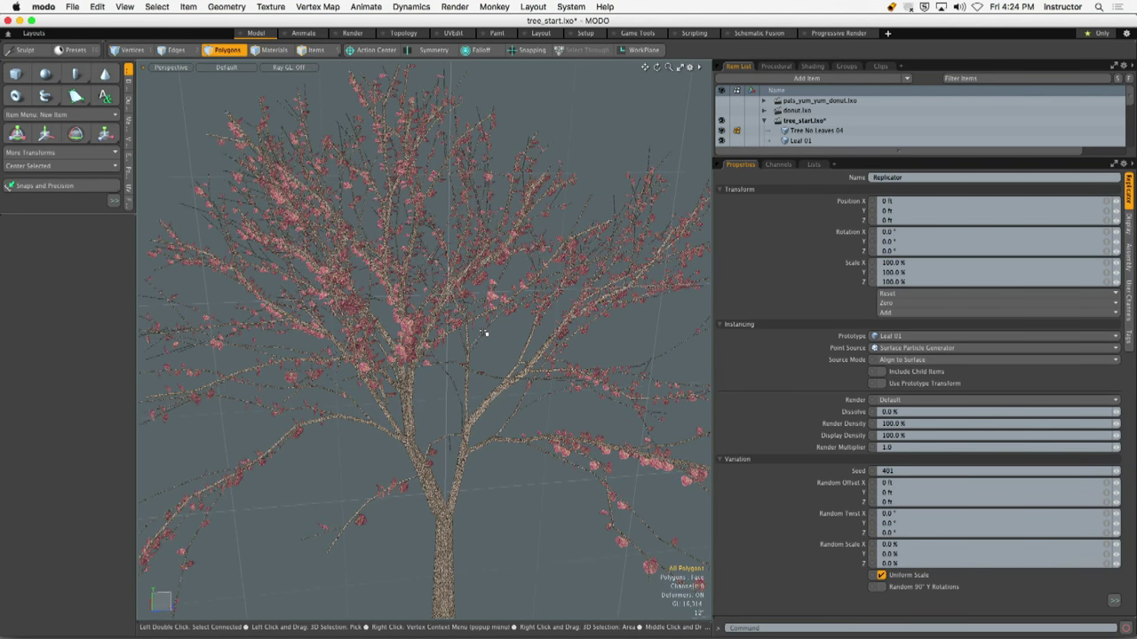